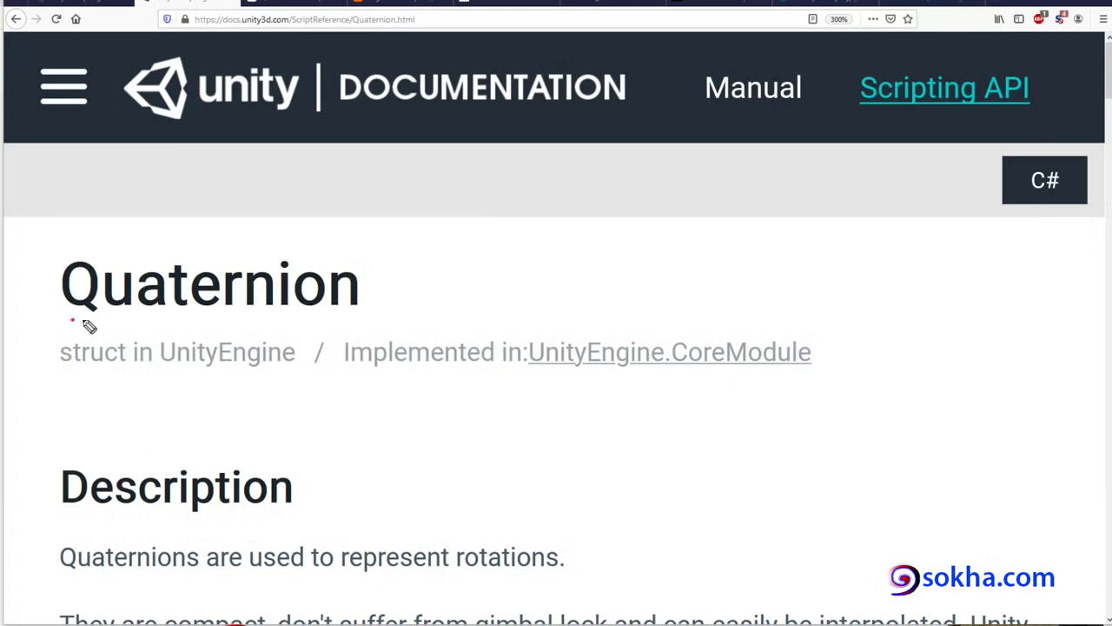
Step: Mark the Quaternion heading and the sentence about representing rotations in pink, then erase the marks
left_click_drag(84, 321, 76, 325)
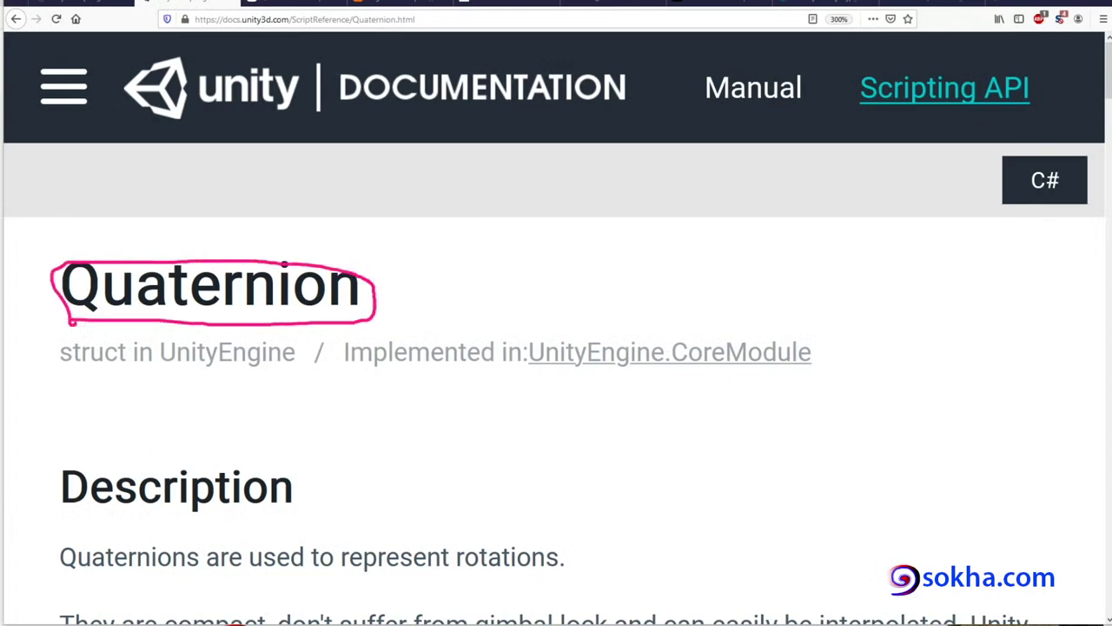
key("ctrl+z")
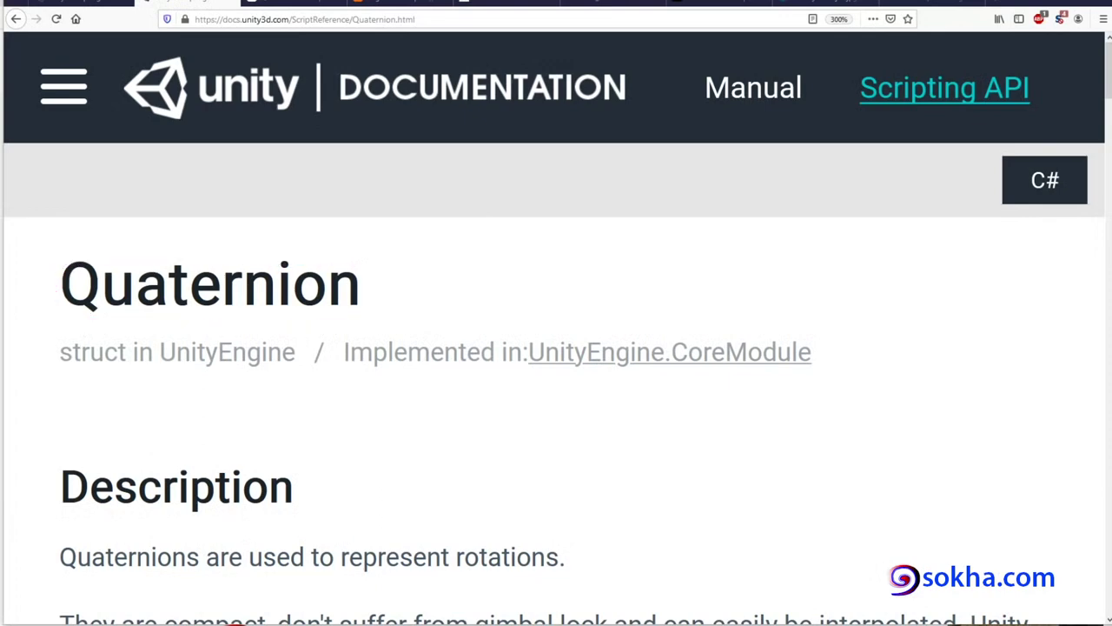
mouse_move(60, 576)
left_mouse_down()
mouse_move(586, 585)
mouse_move(588, 548)
mouse_move(496, 529)
mouse_move(452, 549)
mouse_move(446, 579)
left_mouse_up()
mouse_move(424, 449)
left_mouse_down()
mouse_move(459, 439)
mouse_move(516, 539)
mouse_move(560, 525)
left_mouse_up()
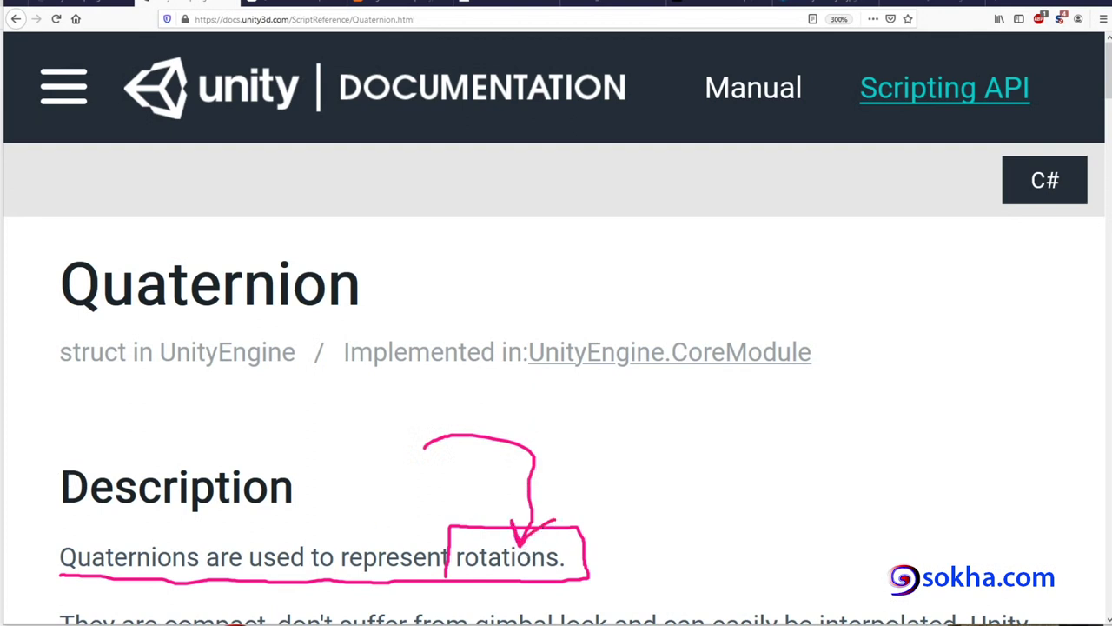
key("e")
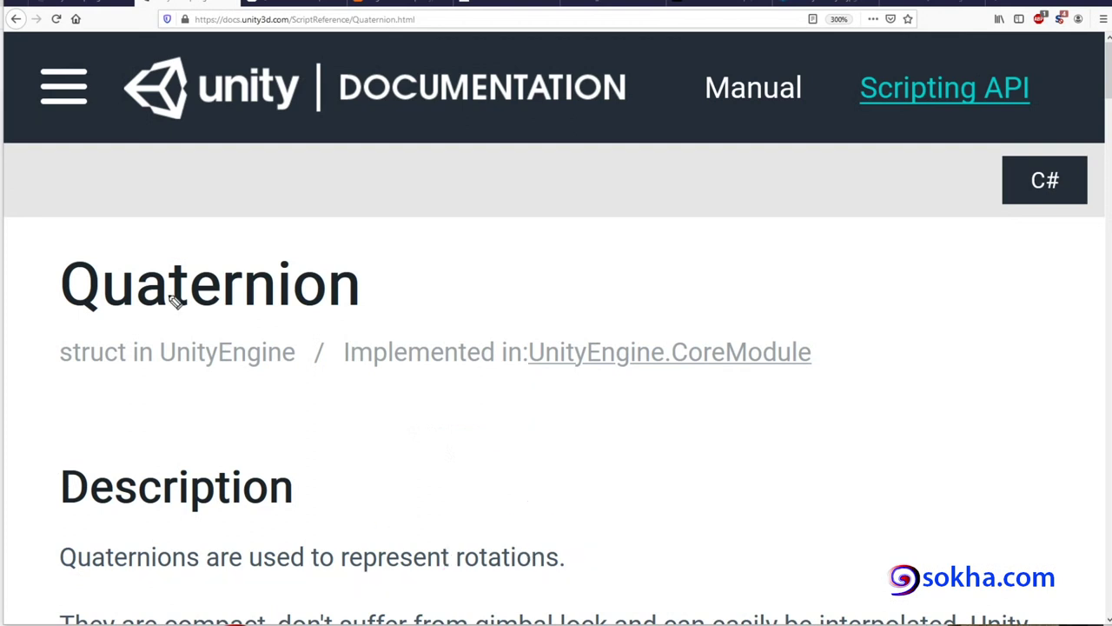
left_click_drag(85, 311, 382, 308)
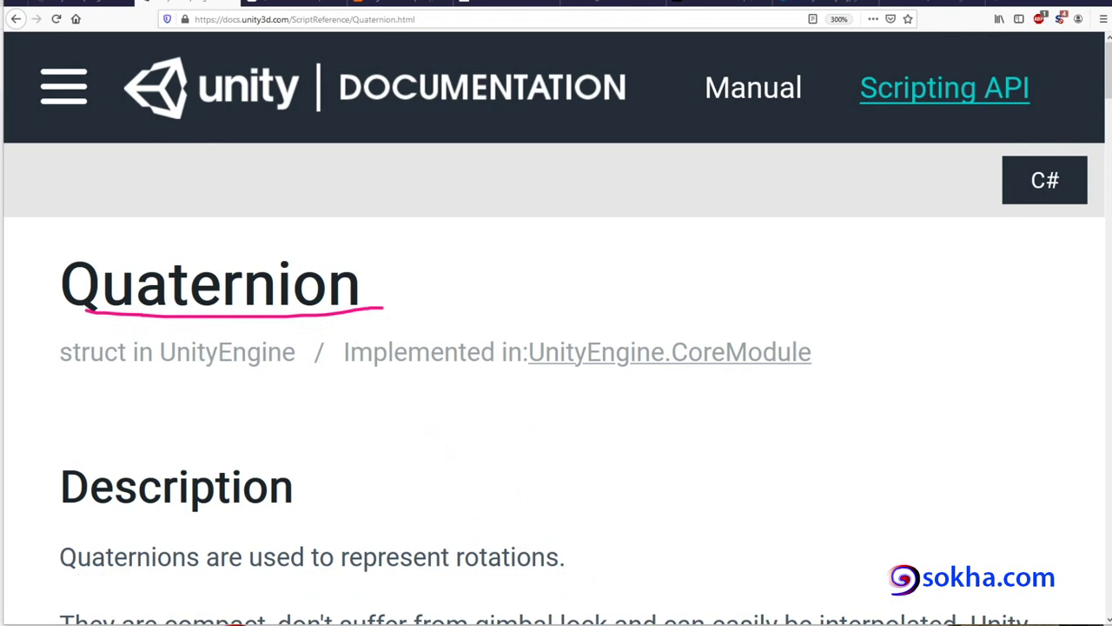
key("e")
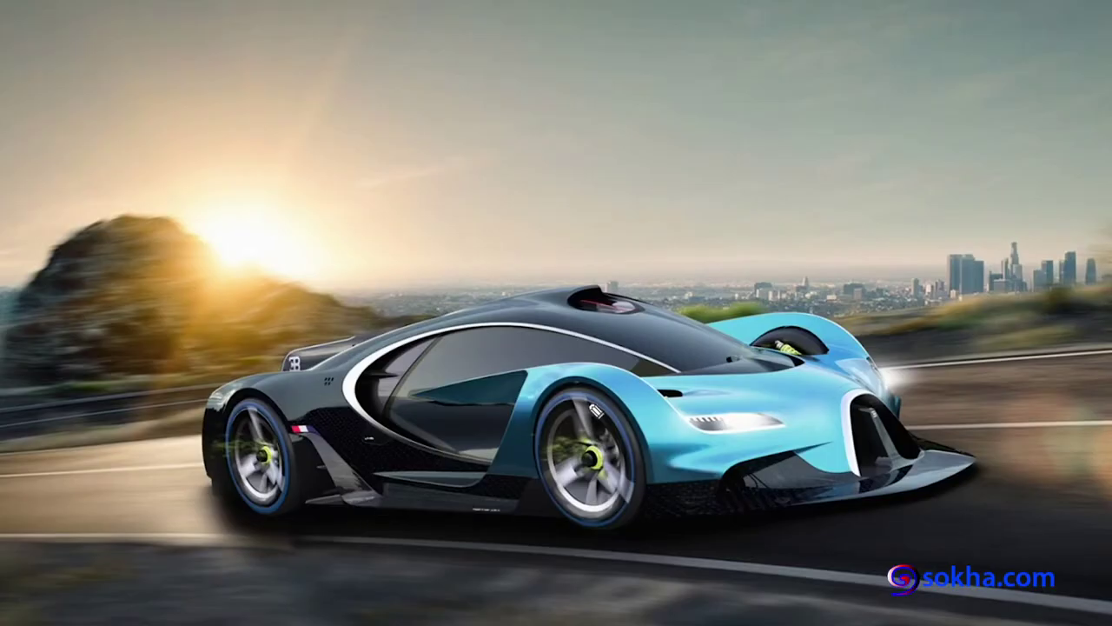
Step: Loop the car's front and rear wheels and arrow its direction of travel, then clear the ink
left_click_drag(591, 407, 609, 480)
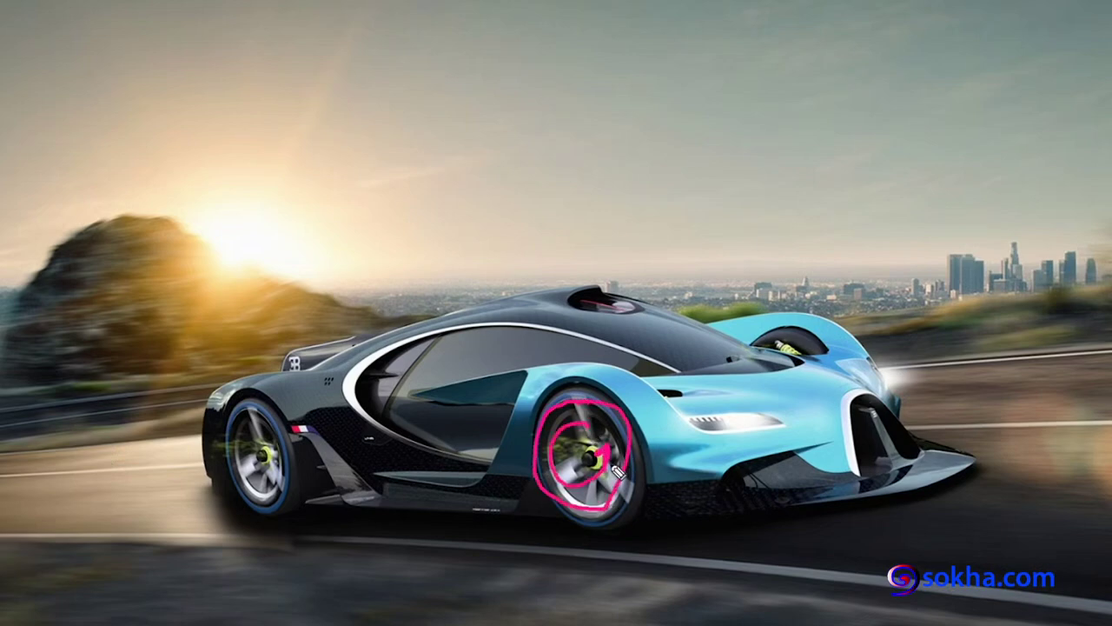
mouse_move(508, 537)
left_mouse_down()
mouse_move(769, 548)
mouse_move(711, 563)
left_mouse_up()
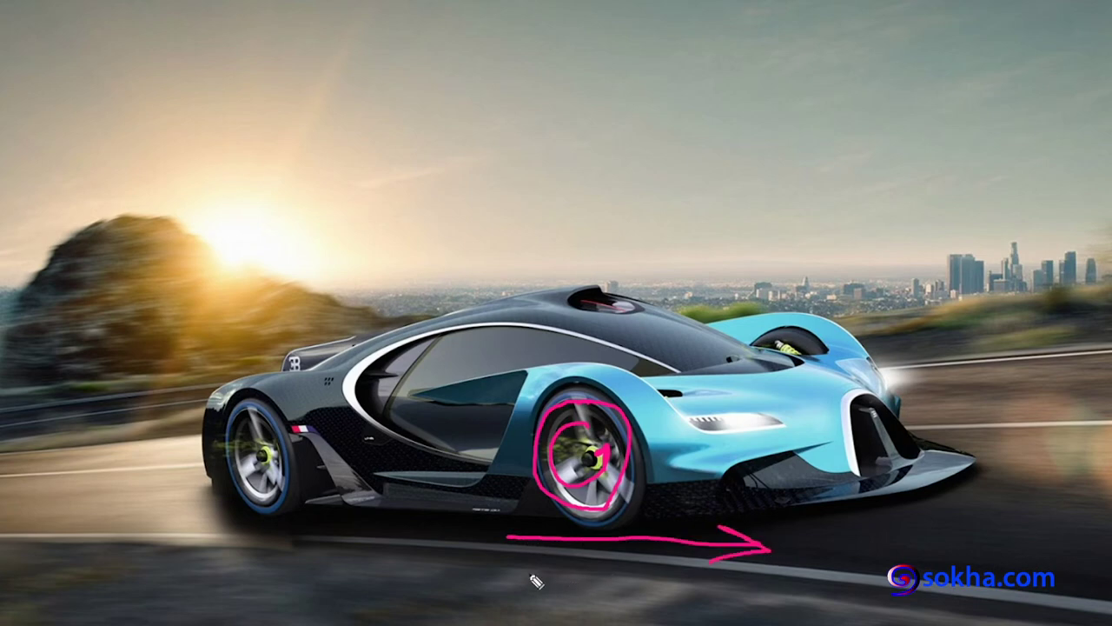
left_click_drag(573, 410, 577, 455)
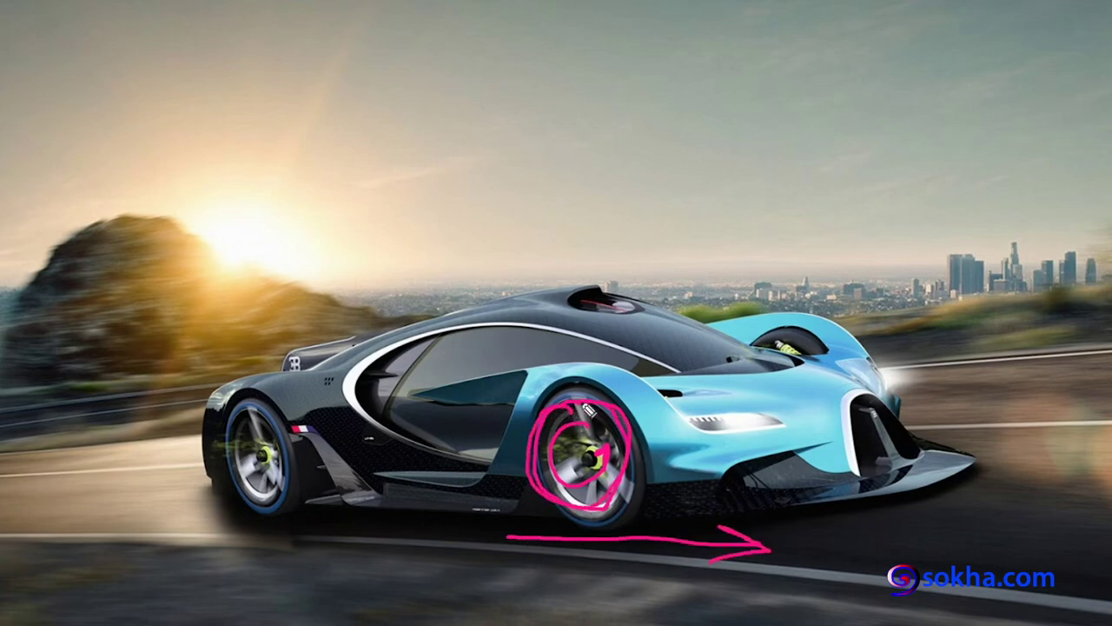
left_click_drag(518, 541, 711, 565)
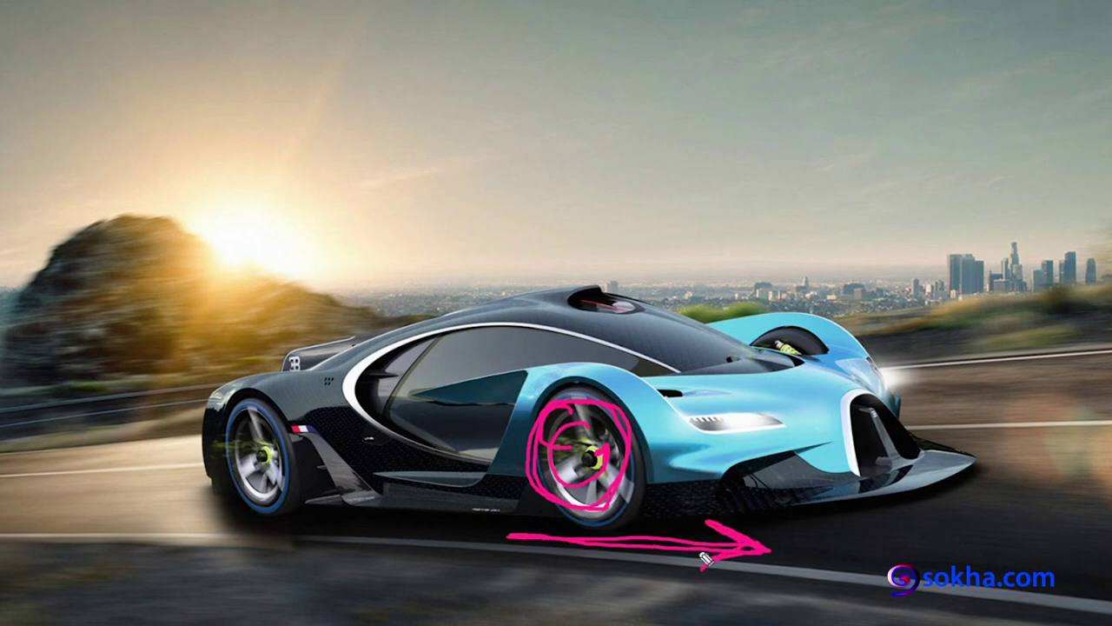
left_click_drag(261, 426, 280, 434)
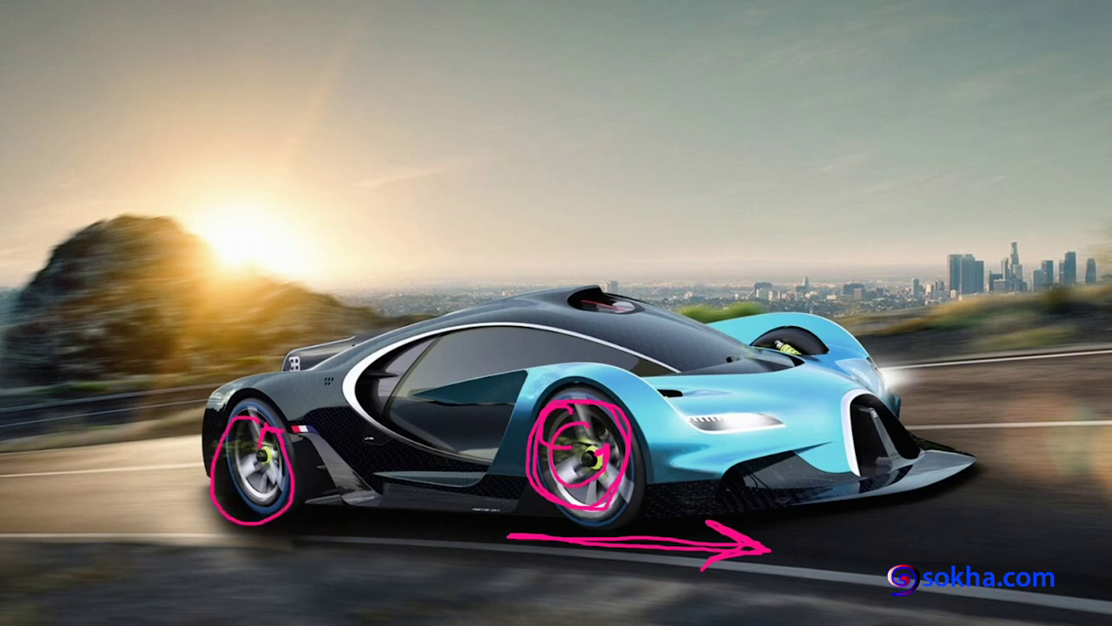
key("Escape")
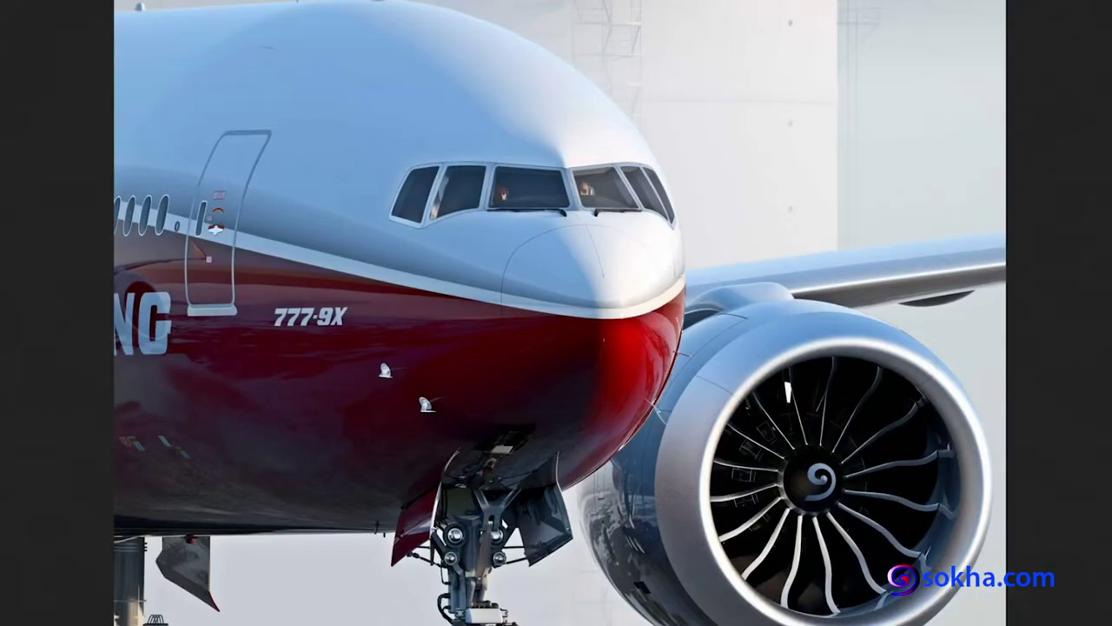
Step: Draw loops and a spiral arrow around the jet engine hub, then erase them
left_click_drag(847, 433, 912, 438)
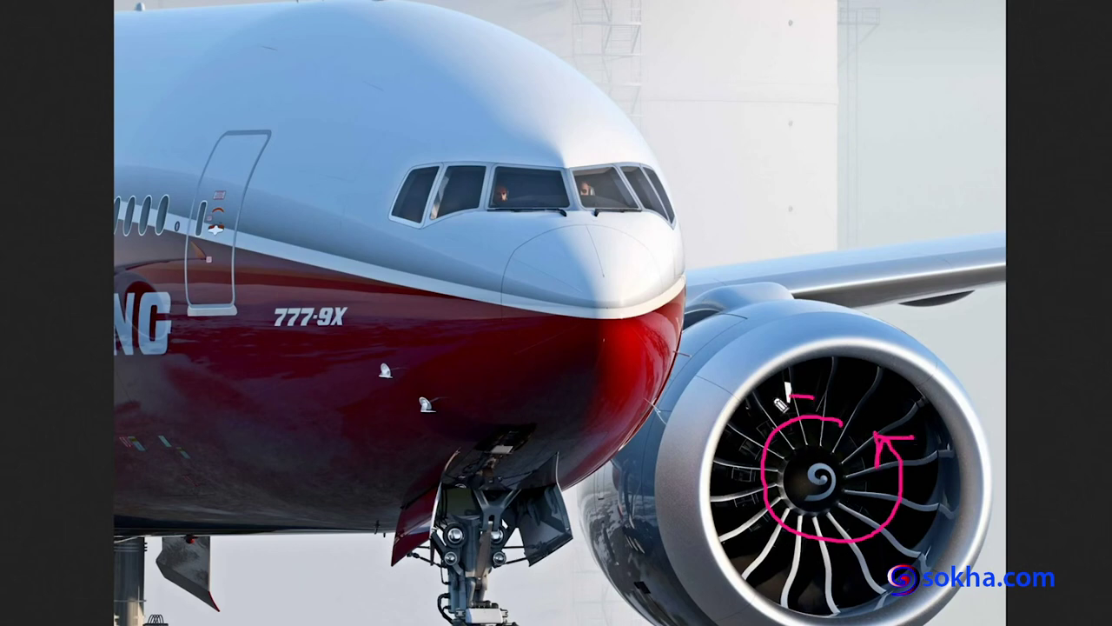
left_click_drag(790, 397, 917, 439)
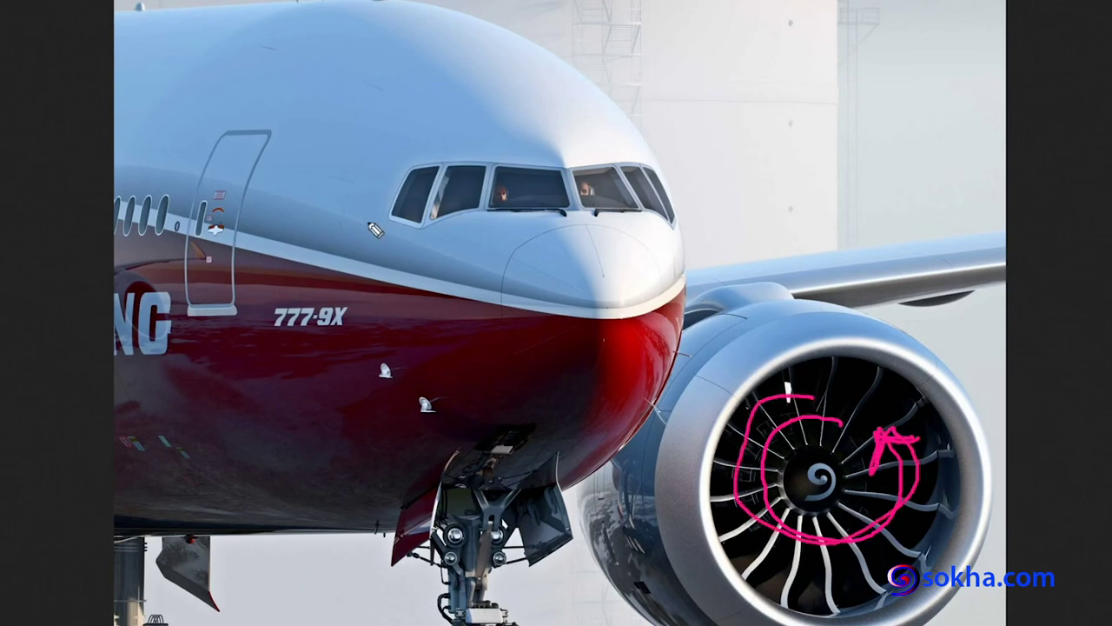
key("e")
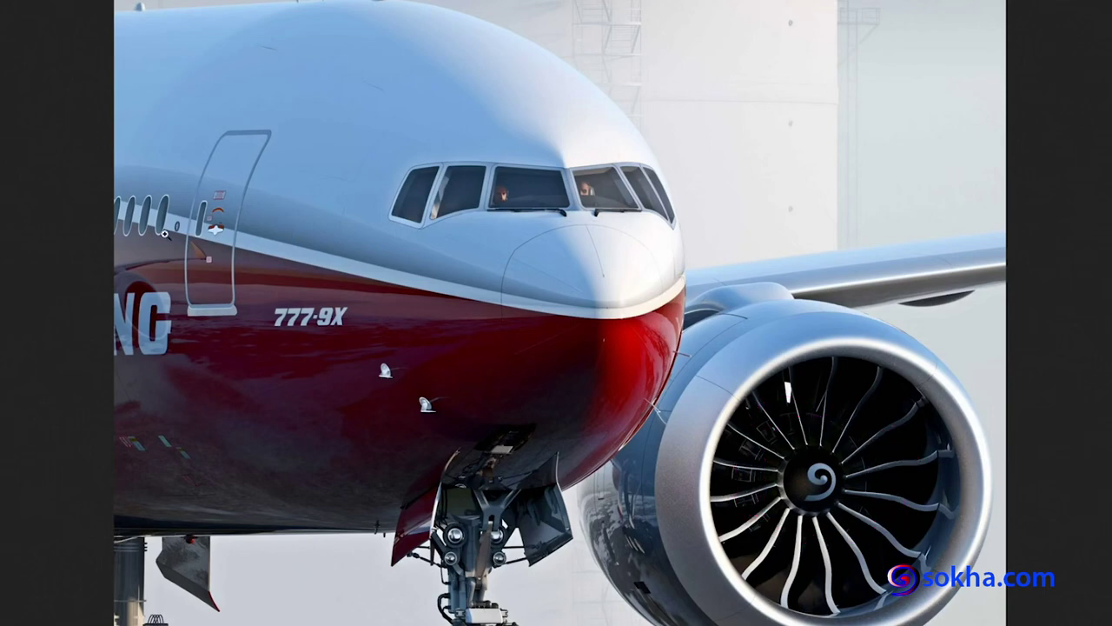
Step: On the ox-cart photo, circle the front wheel and arrow the ground travel, then erase
key("Right")
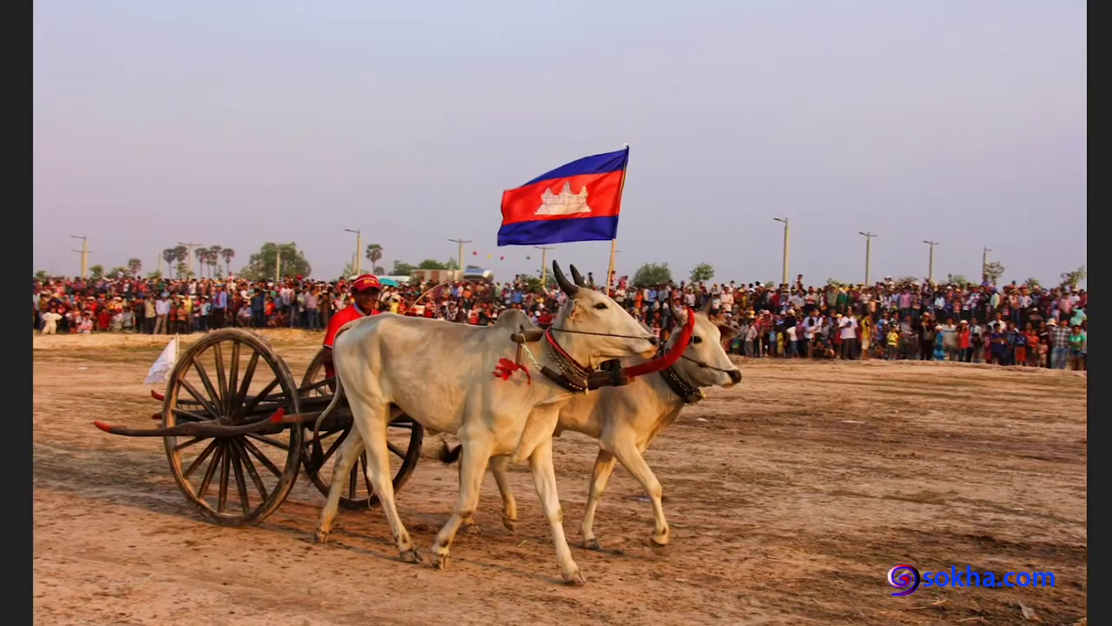
left_click_drag(244, 369, 280, 422)
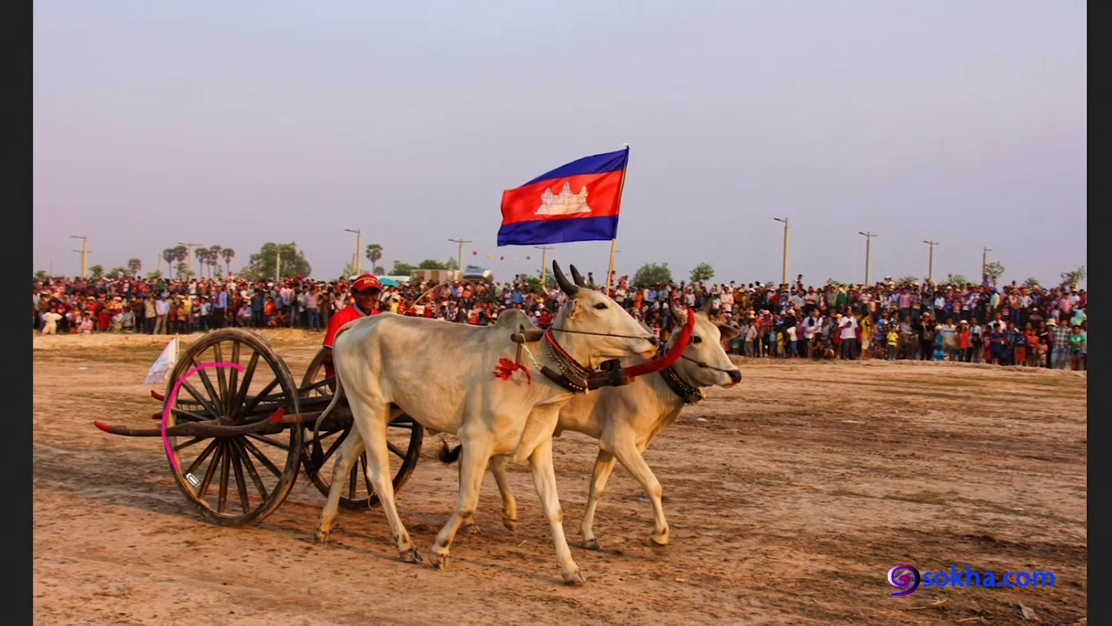
mouse_move(143, 517)
left_mouse_down()
mouse_move(443, 574)
mouse_move(372, 589)
left_mouse_up()
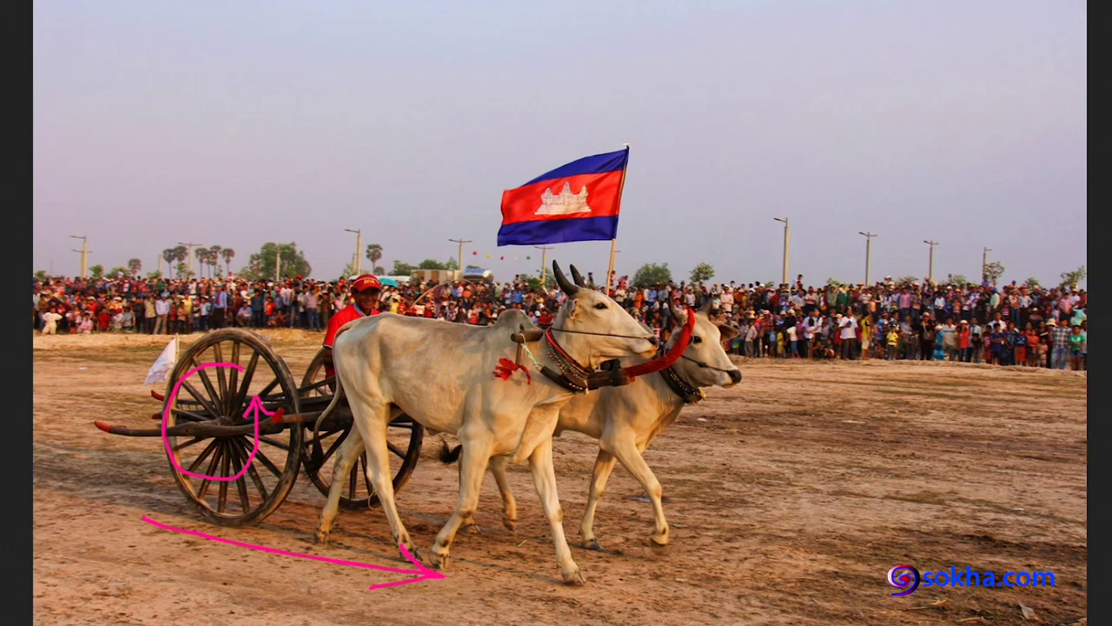
key("e")
key("Right")
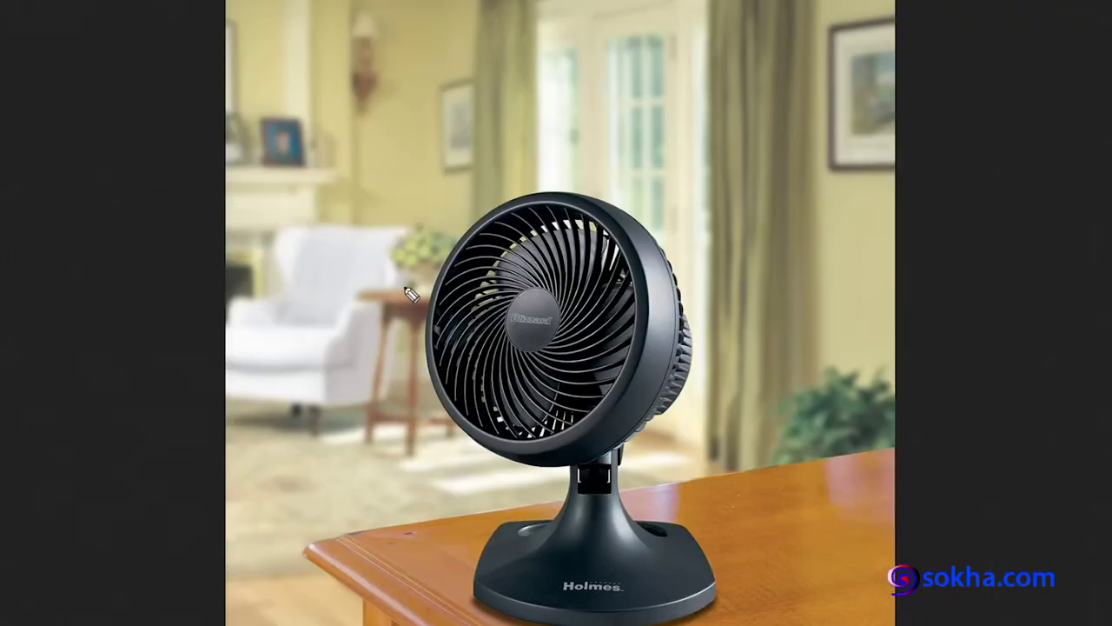
Step: Loop the fan hub, draw a double-headed curve around the stand, and loop above the head
mouse_move(566, 272)
left_mouse_down()
mouse_move(584, 342)
mouse_move(582, 326)
left_mouse_up()
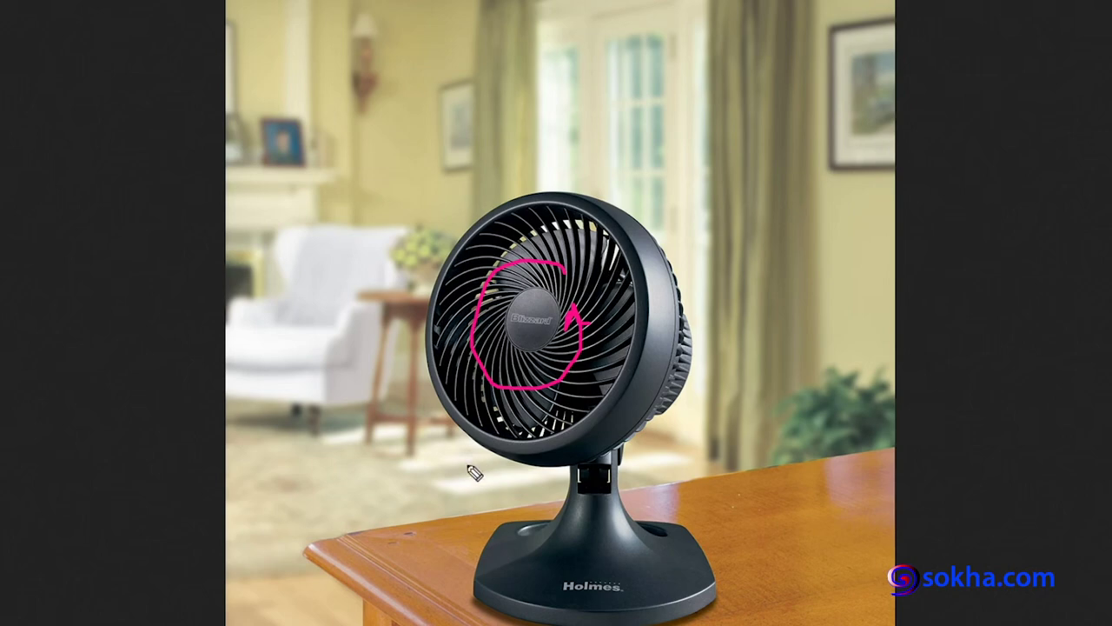
mouse_move(463, 467)
left_mouse_down()
mouse_move(708, 455)
mouse_move(721, 471)
left_mouse_up()
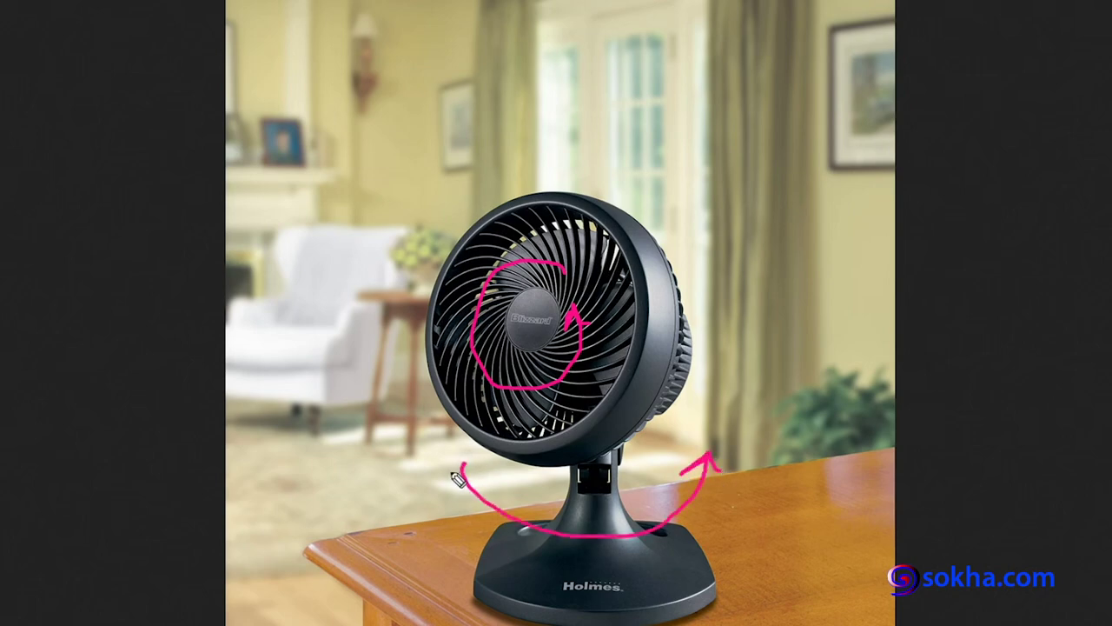
mouse_move(451, 489)
left_mouse_down()
mouse_move(457, 460)
mouse_move(503, 469)
left_mouse_up()
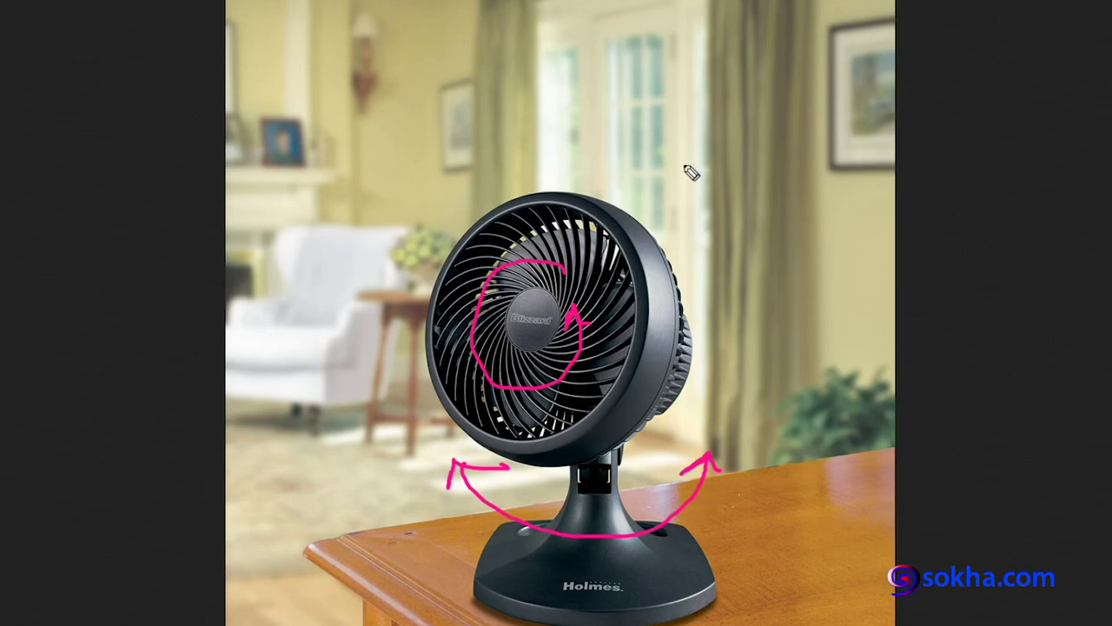
left_click_drag(612, 130, 675, 111)
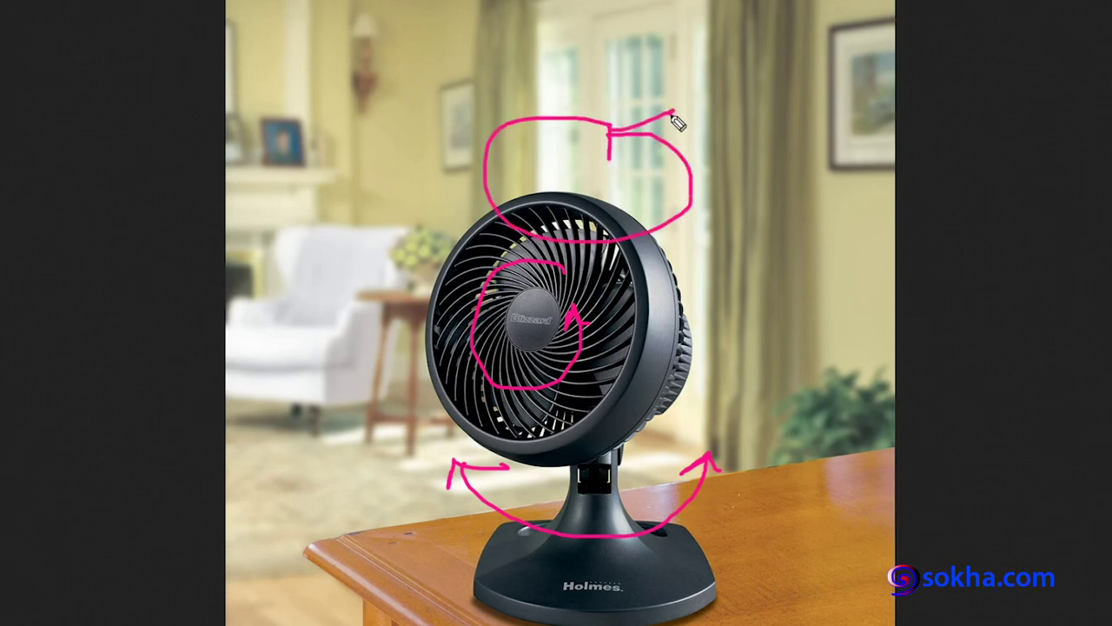
Step: Draw tilt arrows from the fan to the bottom-right and left, plus a centre spin spiral
mouse_move(639, 405)
left_mouse_down()
mouse_move(799, 544)
mouse_move(830, 521)
left_mouse_up()
mouse_move(504, 440)
left_mouse_down()
mouse_move(309, 497)
mouse_move(352, 515)
left_mouse_up()
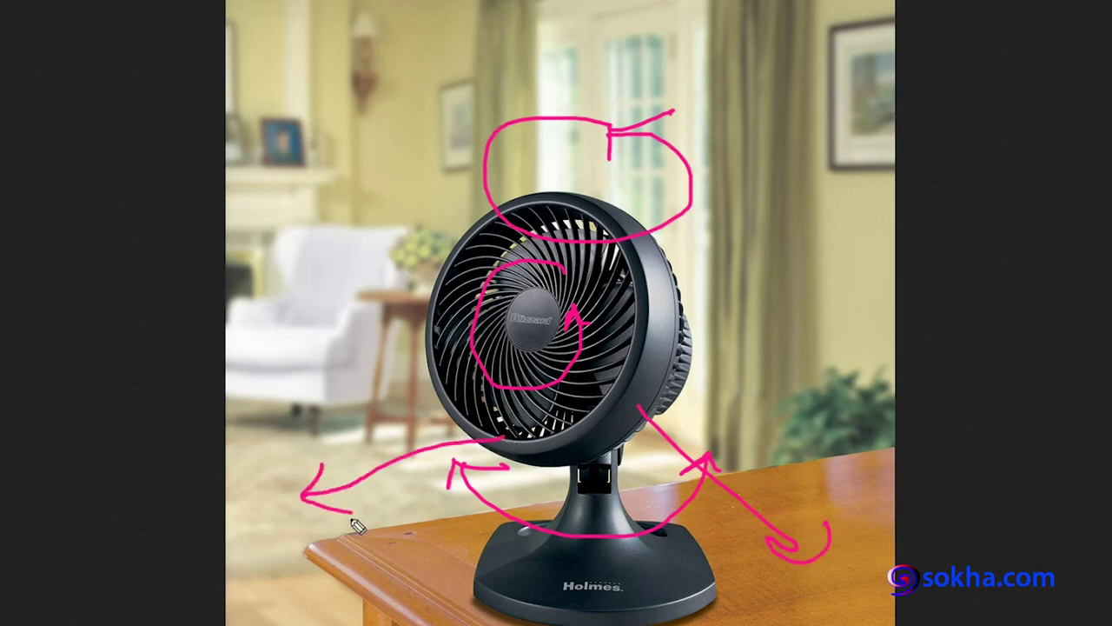
left_click_drag(576, 277, 588, 331)
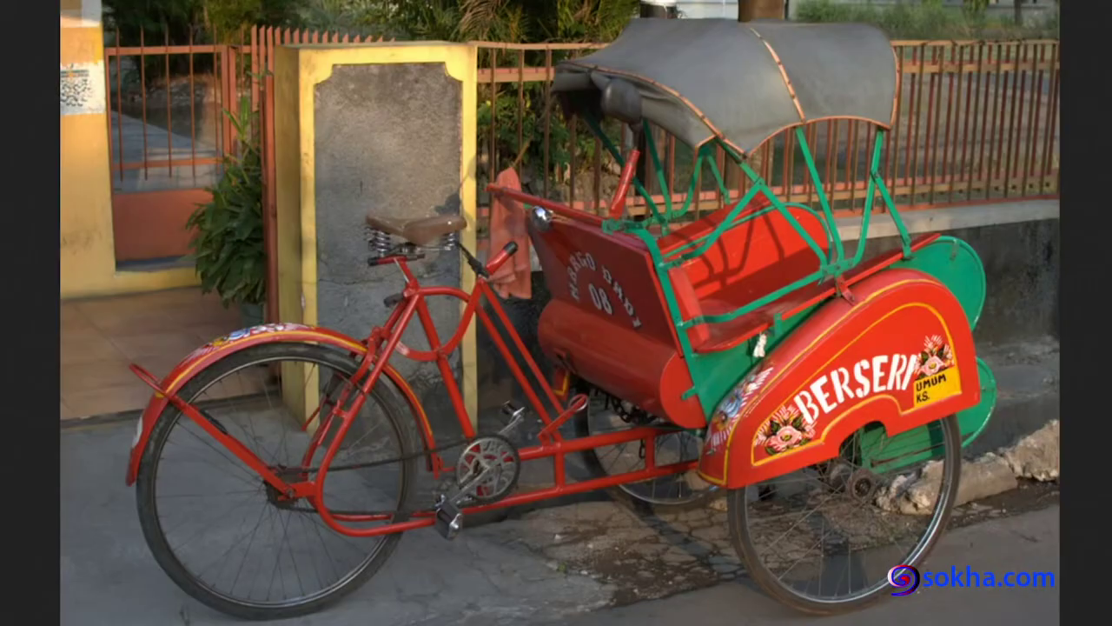
Step: Mark the rickshaw's rear-wheel spin and forward travel, then the water wheel's rim, erasing each
left_click_drag(300, 384, 367, 496)
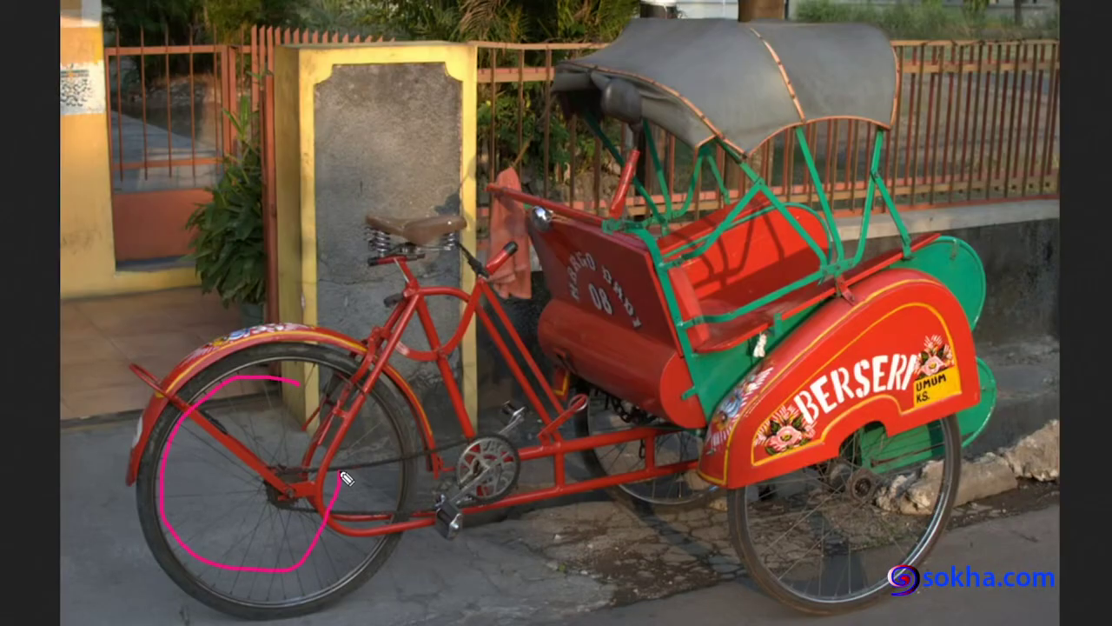
mouse_move(198, 624)
left_mouse_down()
mouse_move(527, 570)
mouse_move(531, 580)
left_mouse_up()
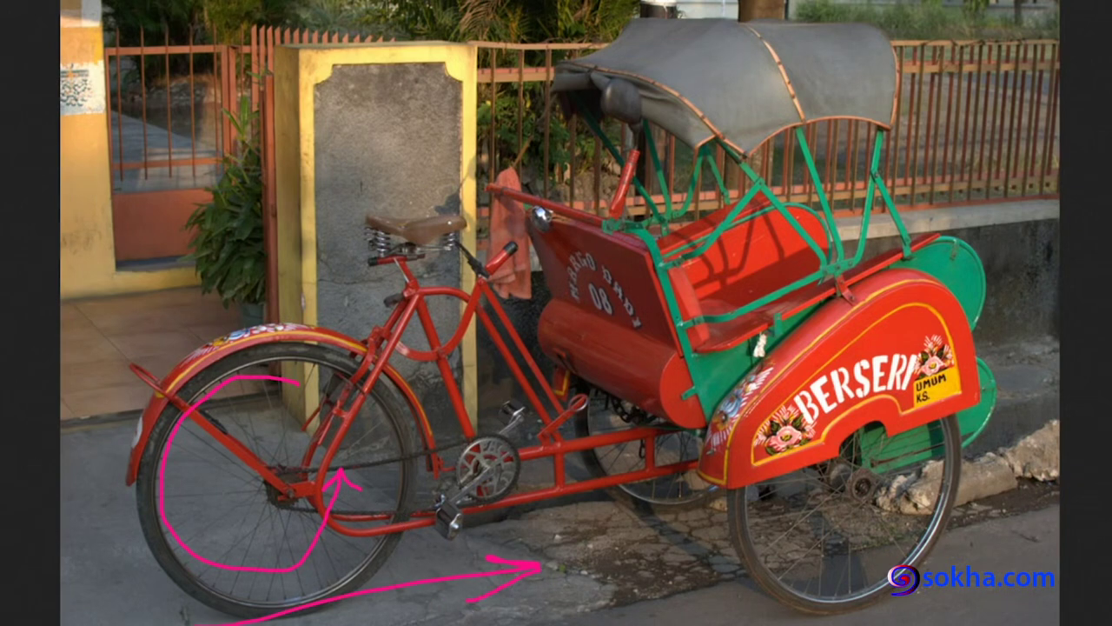
key("e")
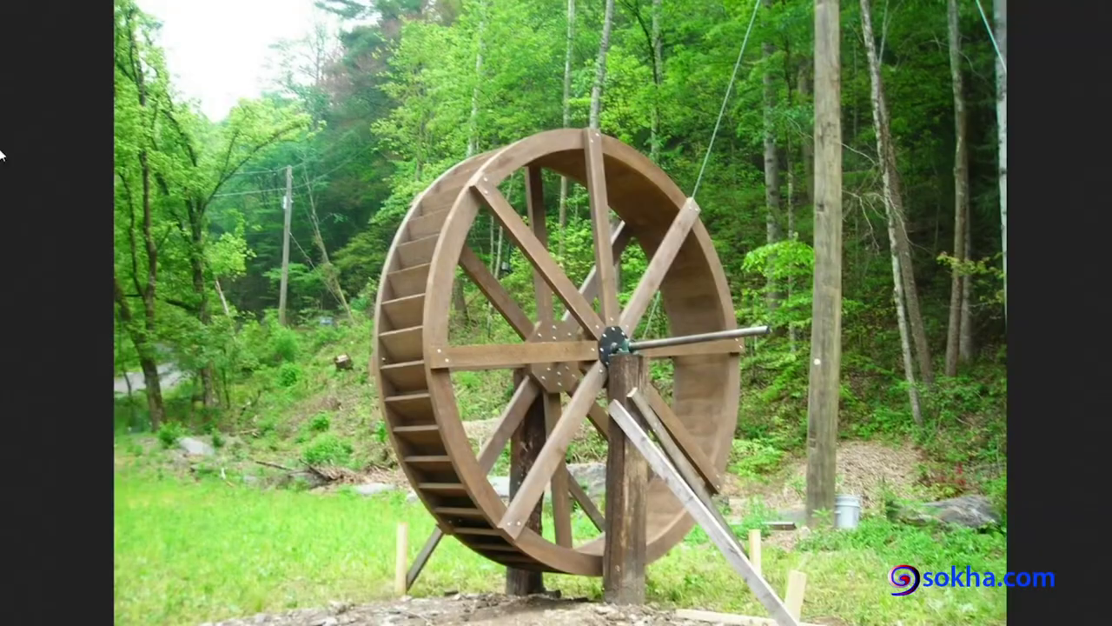
mouse_move(469, 193)
left_mouse_down()
mouse_move(398, 365)
mouse_move(512, 499)
mouse_move(574, 489)
left_mouse_up()
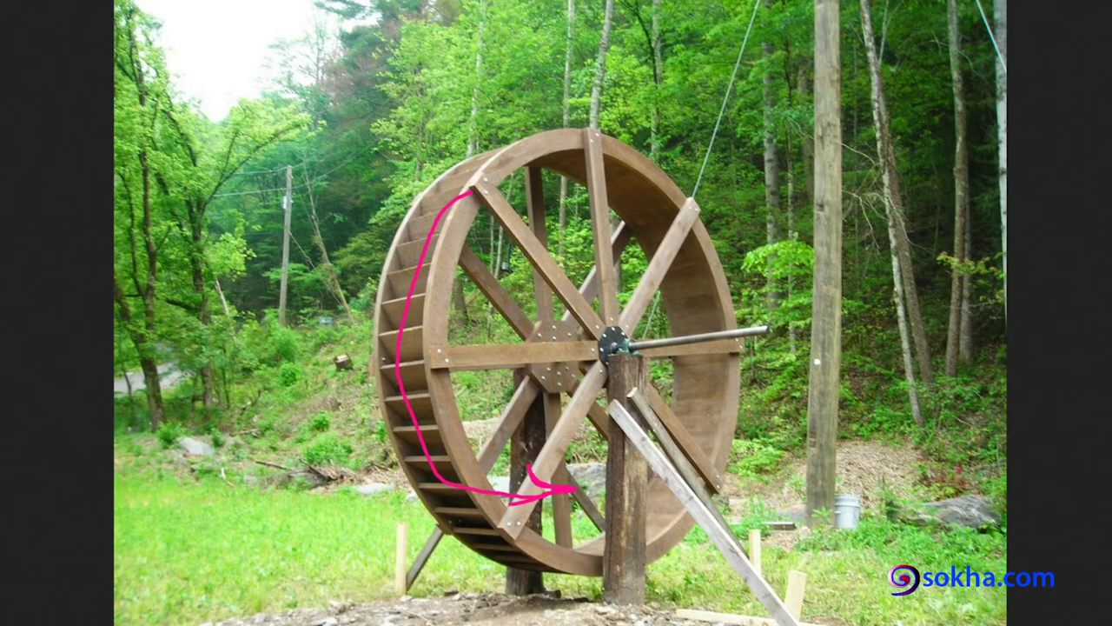
key("e")
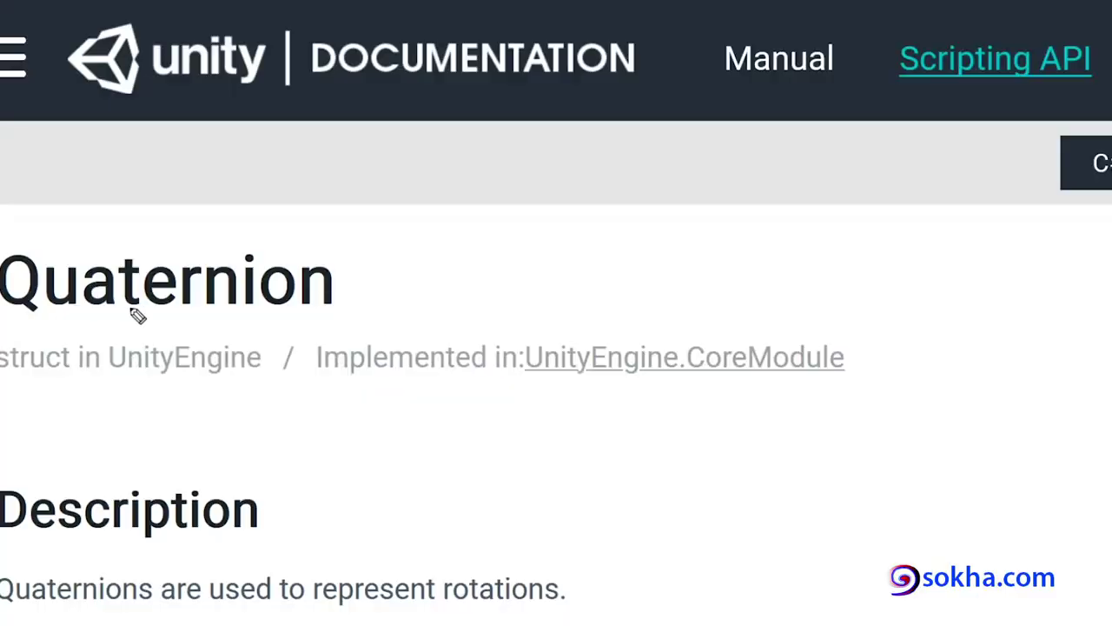
Step: Loop the Quaternion title in pink, then erase the loop
mouse_move(24, 323)
left_mouse_down()
mouse_move(284, 342)
mouse_move(290, 243)
mouse_move(0, 245)
left_mouse_up()
left_click_drag(0, 343, 84, 344)
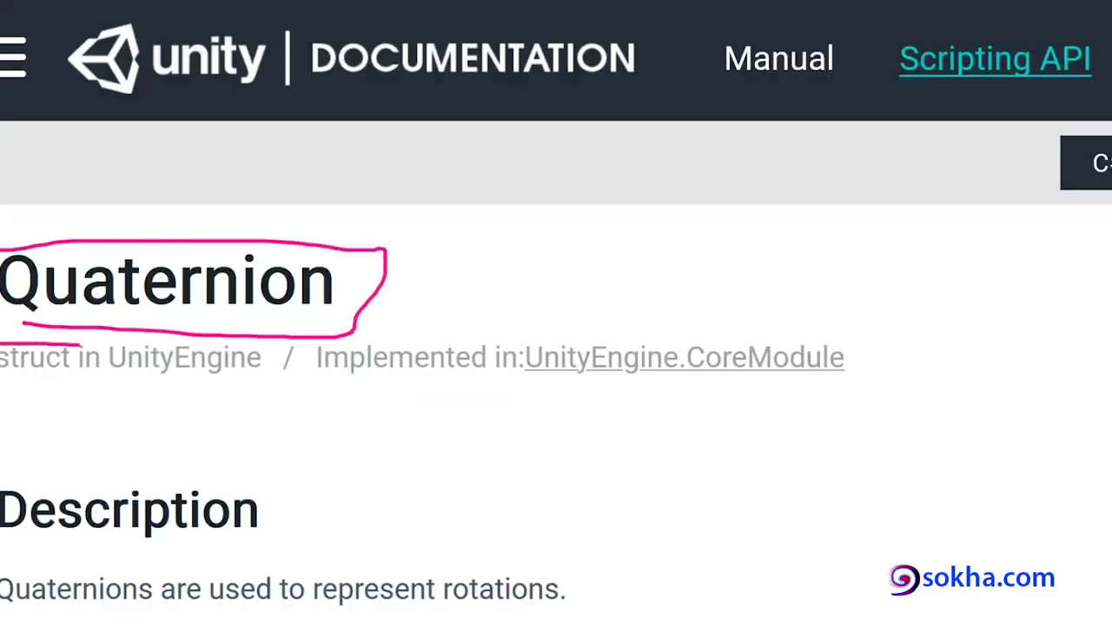
key("e")
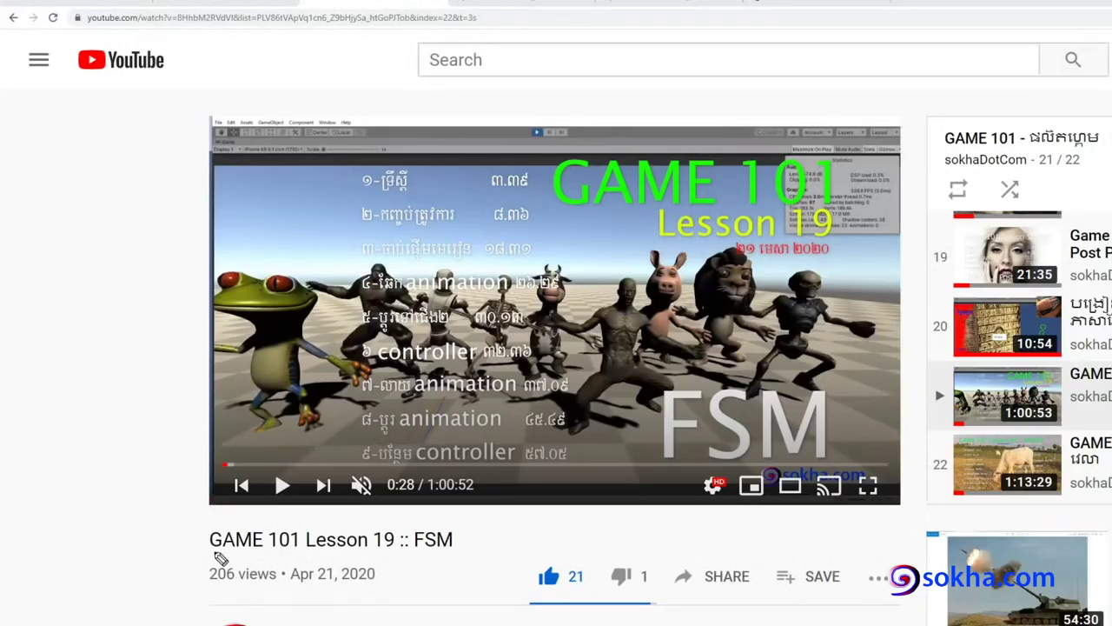
Step: Ring, arrow and underline the GAME 101 Lesson 19 video title, then clear the marks
mouse_move(215, 555)
left_mouse_down()
mouse_move(409, 565)
mouse_move(443, 516)
mouse_move(183, 526)
mouse_move(205, 556)
left_mouse_up()
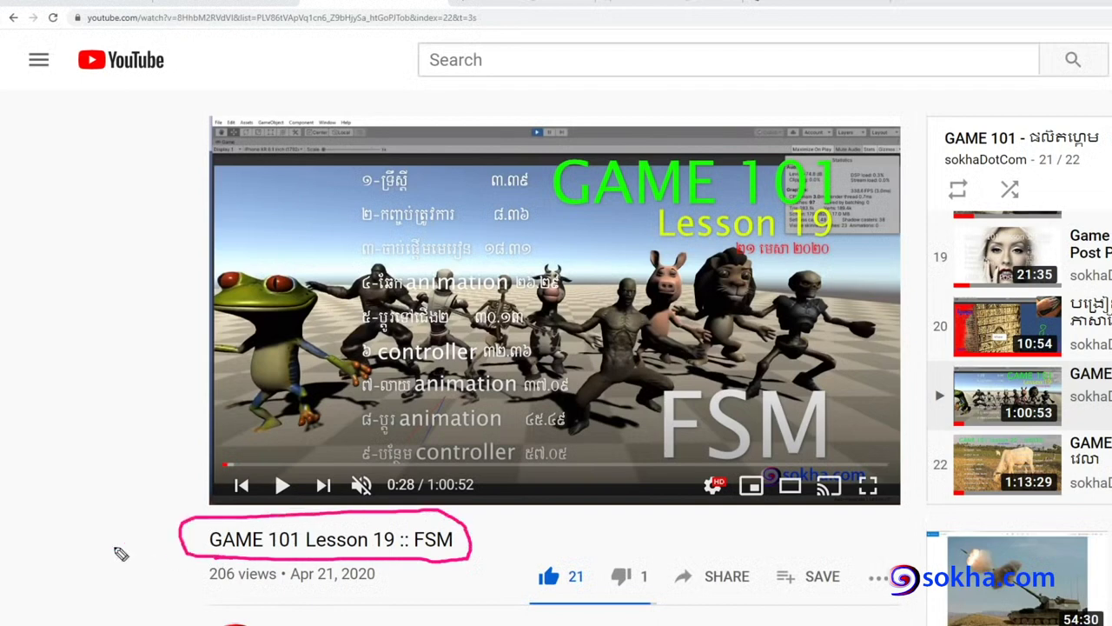
mouse_move(131, 396)
left_mouse_down()
mouse_move(130, 424)
mouse_move(193, 520)
mouse_move(193, 492)
left_mouse_up()
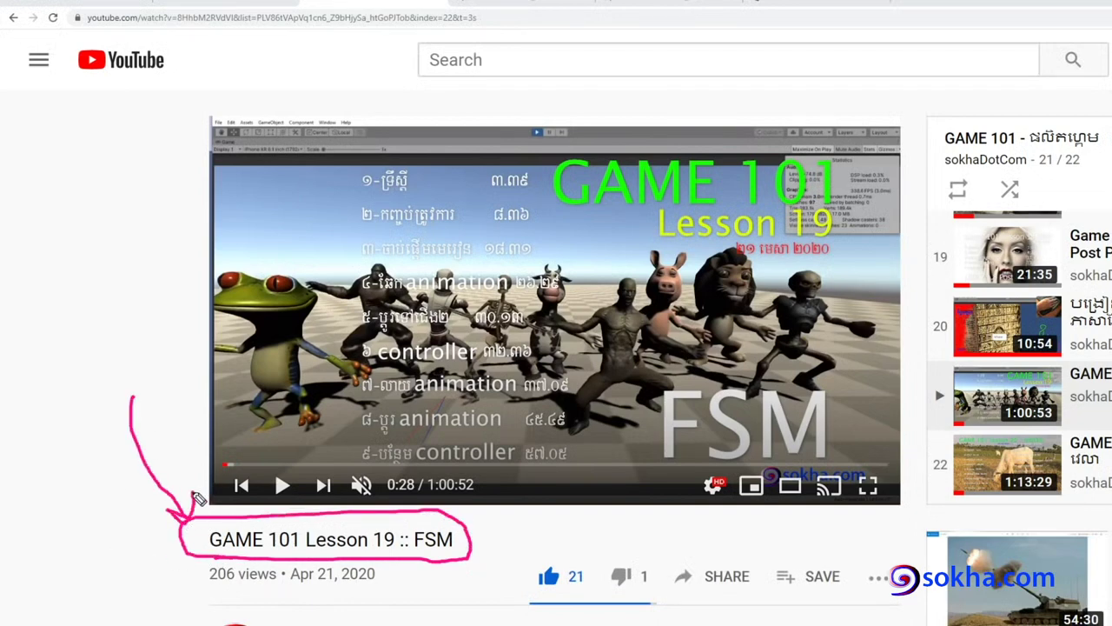
left_click_drag(231, 550, 355, 547)
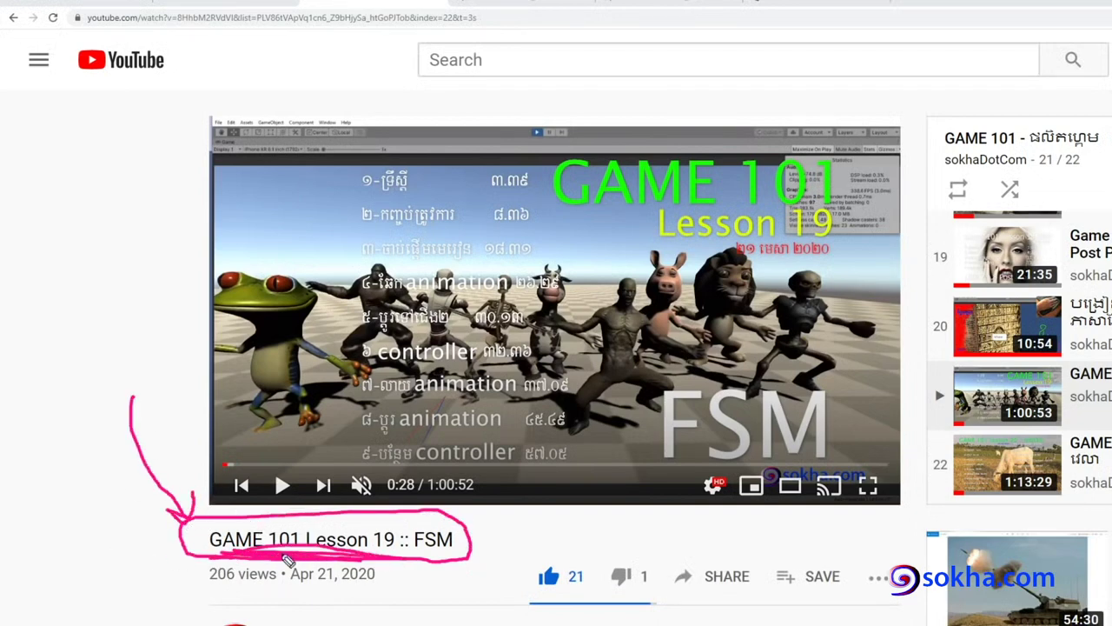
key("Escape")
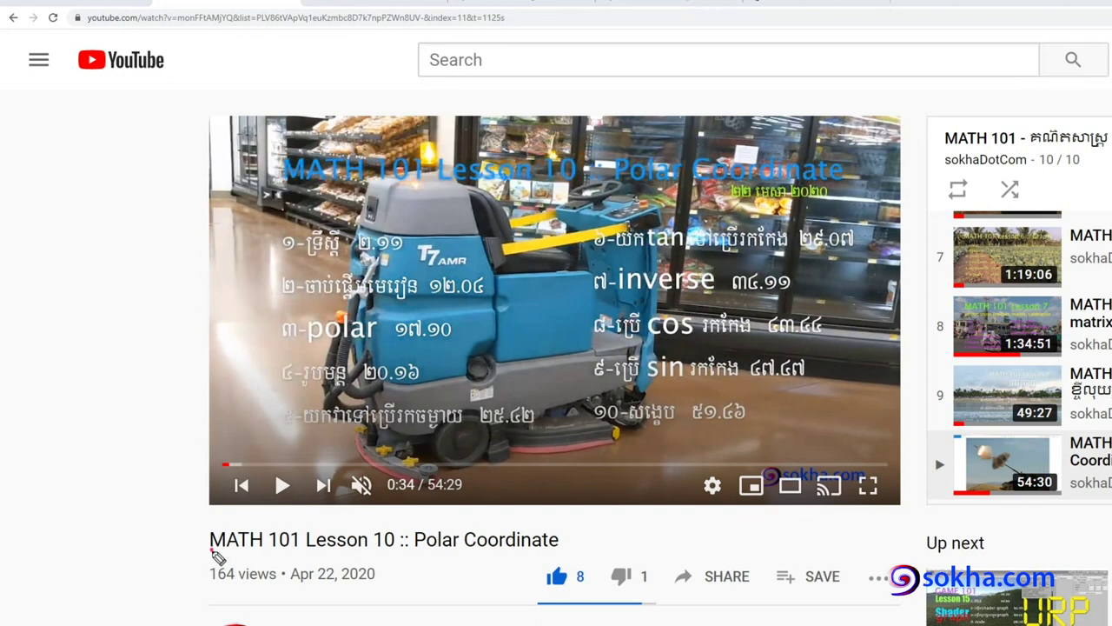
Step: Underline and arrow the MATH 101 Lesson 10 title, then clear the ink
left_click_drag(209, 548, 391, 545)
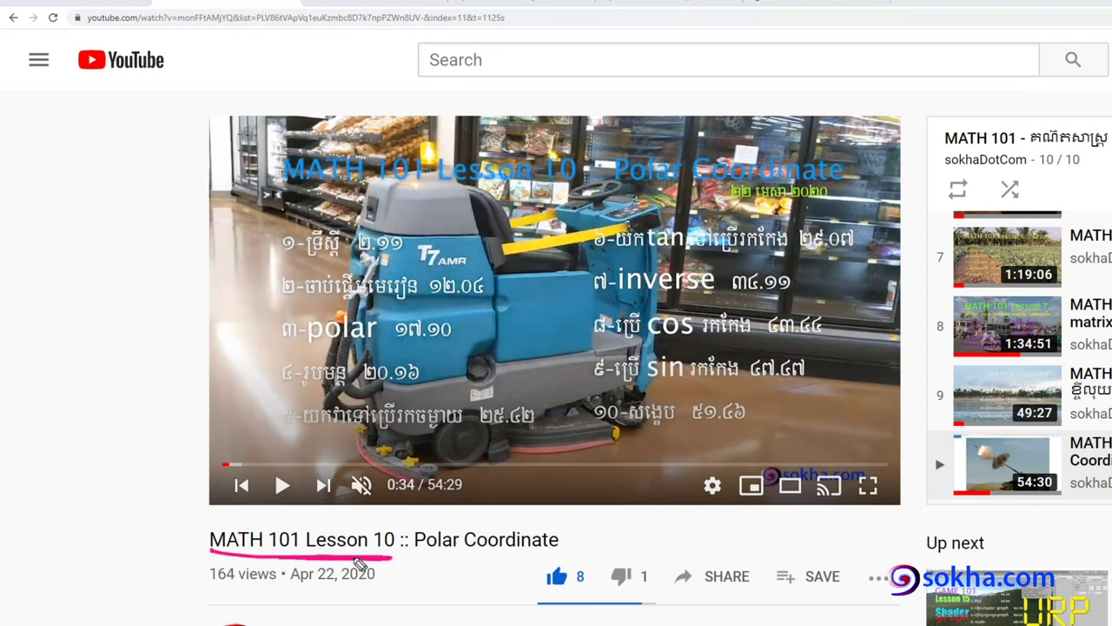
mouse_move(146, 439)
left_mouse_down()
mouse_move(202, 511)
mouse_move(181, 513)
mouse_move(199, 498)
left_mouse_up()
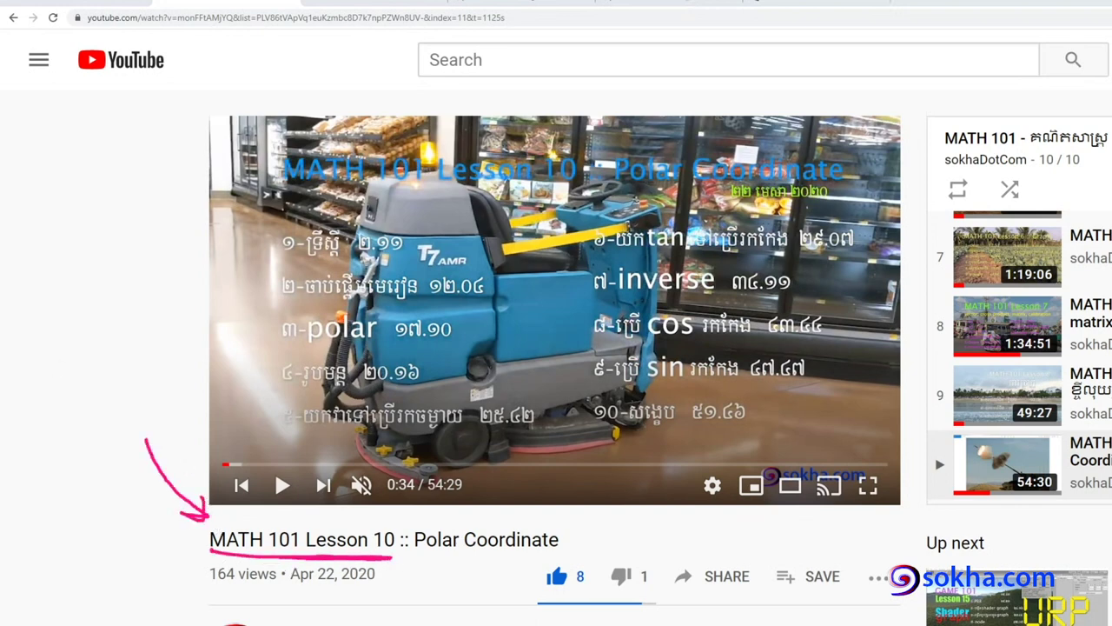
key("Escape")
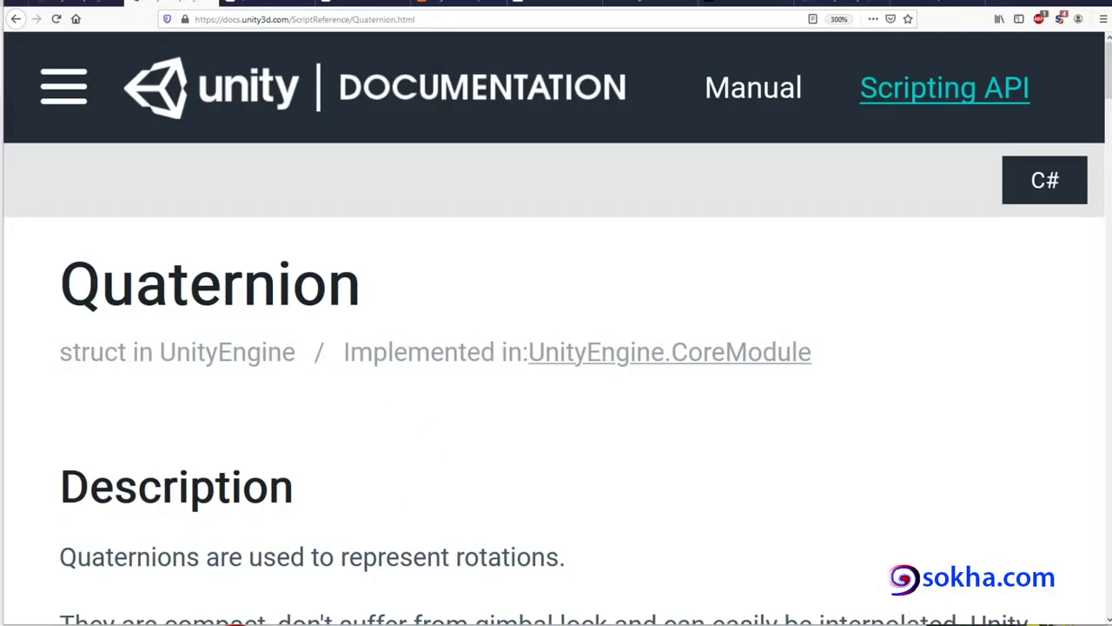
Step: Circle and erase the Quaternion title, then underline the unity logo in pink
left_click_drag(96, 333, 87, 330)
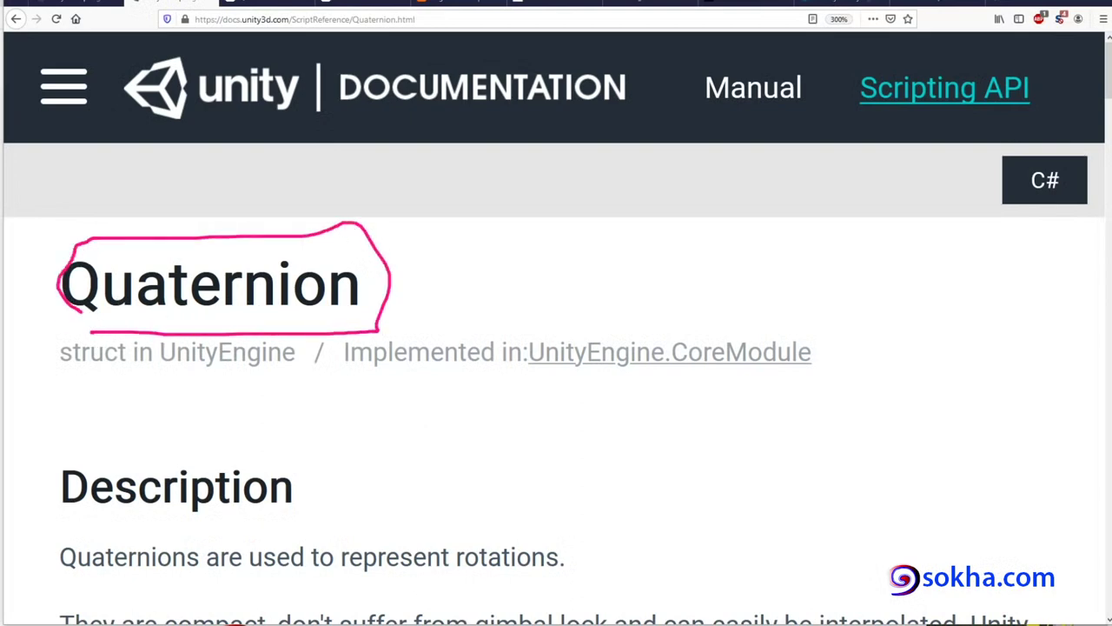
key("Escape")
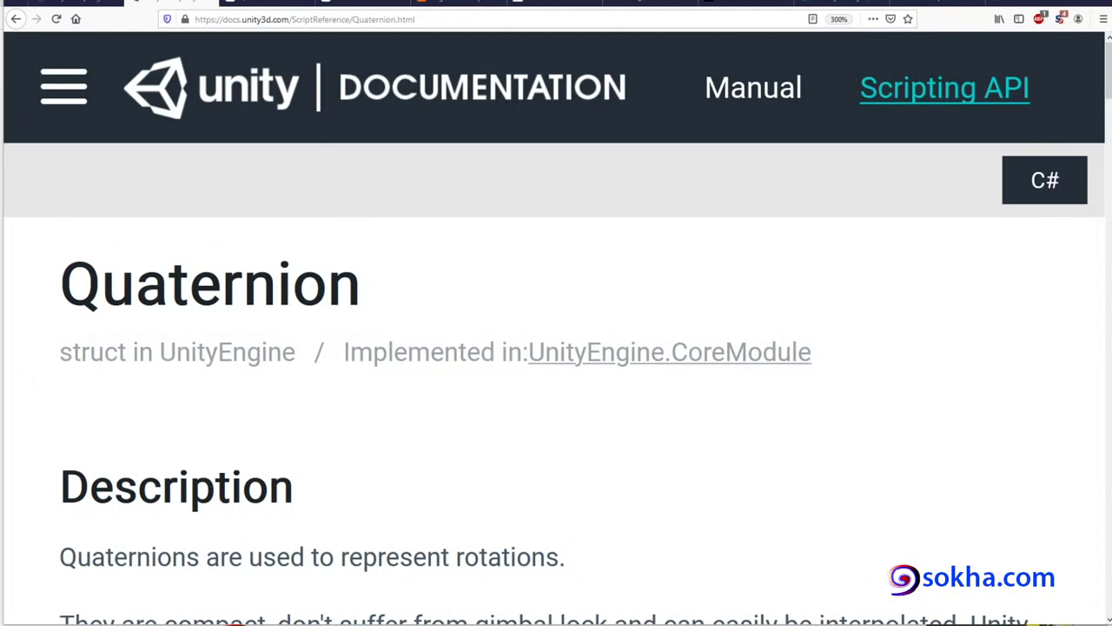
left_click_drag(154, 123, 352, 129)
left_click_drag(252, 135, 356, 132)
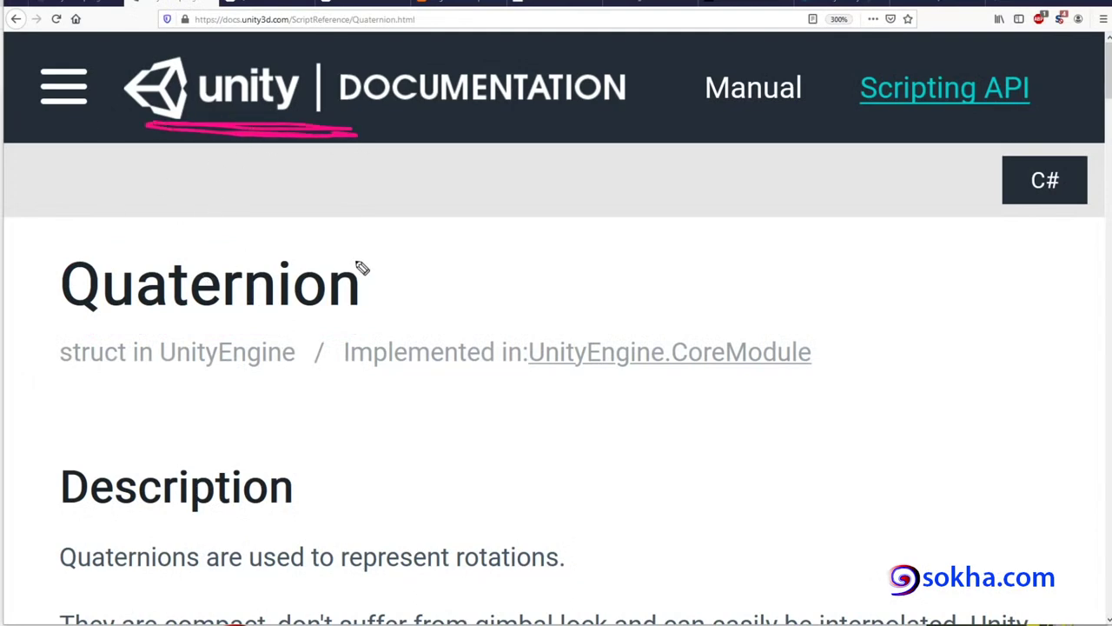
Step: Ring the Quaternion title with a pointing arrow, then clear all pen marks
mouse_move(349, 247)
left_mouse_down()
mouse_move(36, 251)
mouse_move(352, 252)
left_mouse_up()
mouse_move(536, 209)
left_mouse_down()
mouse_move(367, 260)
mouse_move(393, 252)
left_mouse_up()
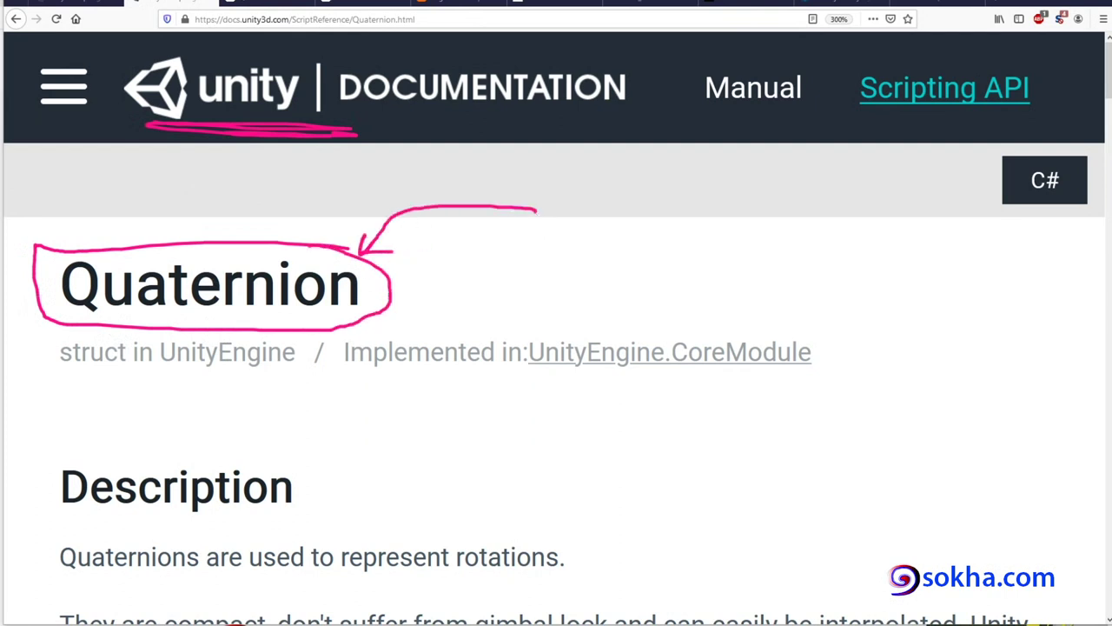
key("Escape")
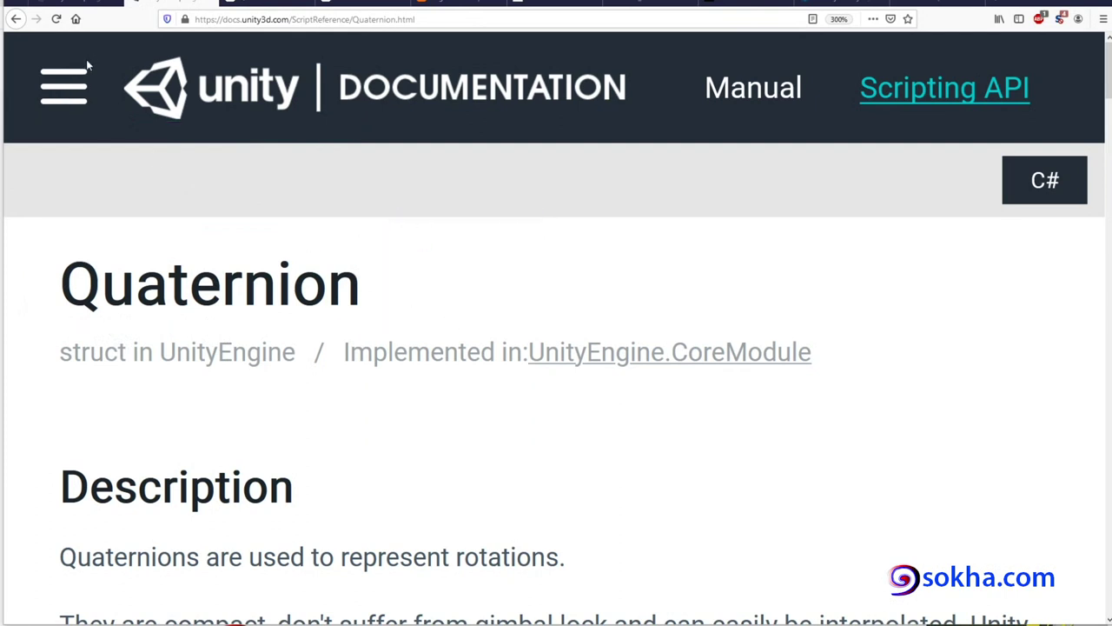
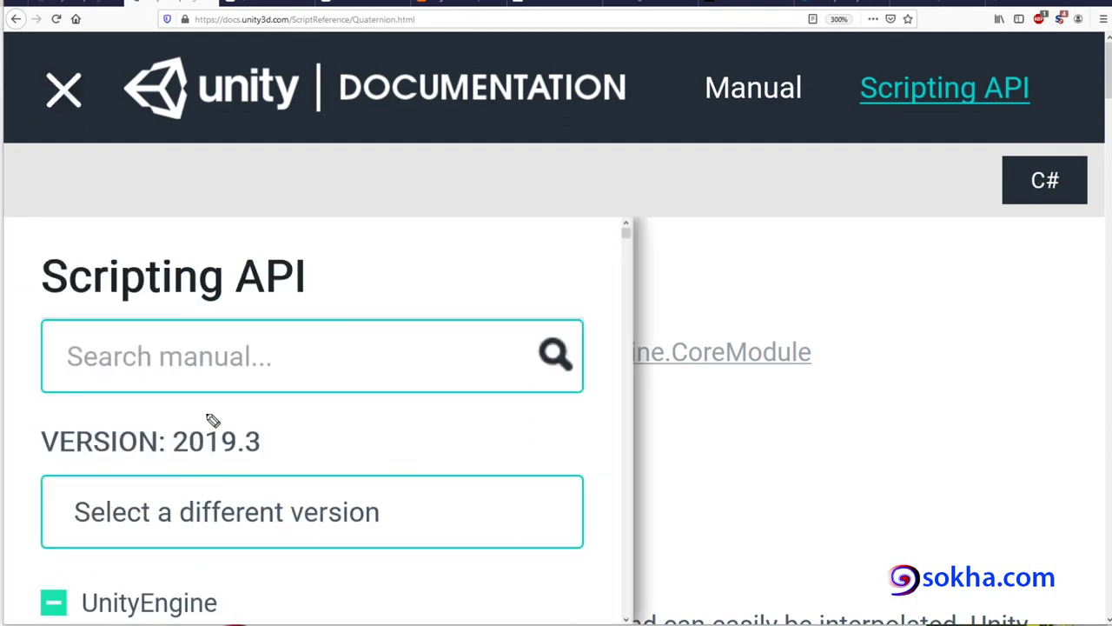
Step: Box and arrow the 2019.3 version in pen, clear it, and close the Scripting API sidebar
left_click_drag(272, 421, 265, 420)
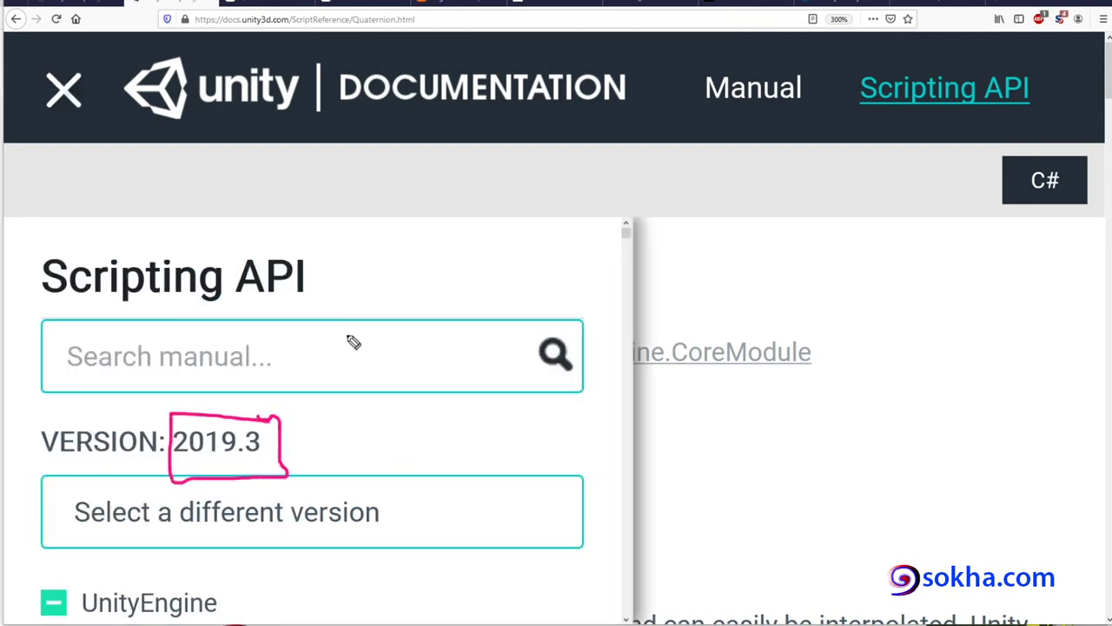
left_click_drag(391, 277, 271, 419)
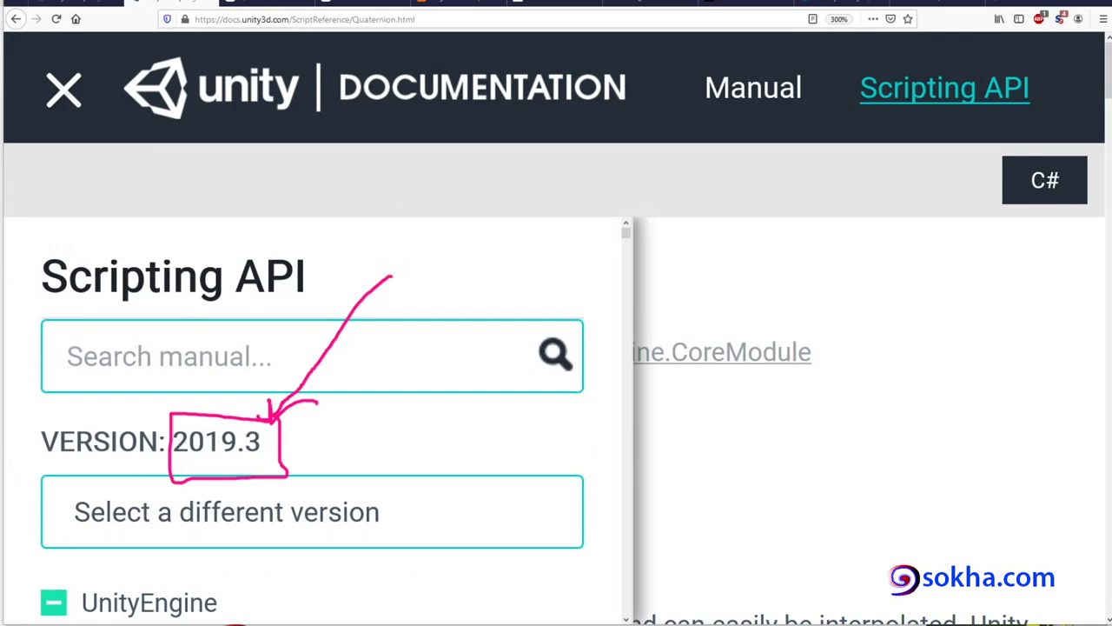
key("Escape")
left_click(65, 90)
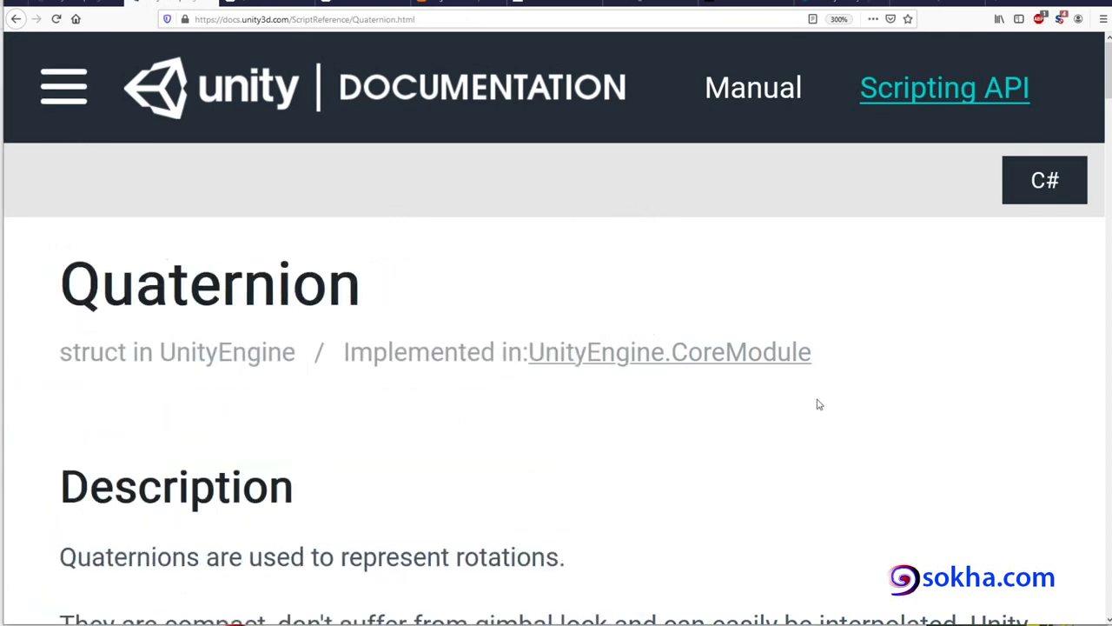
scroll(817, 404, "down", 2)
scroll(818, 402, "down", 2)
scroll(818, 398, "up", 1)
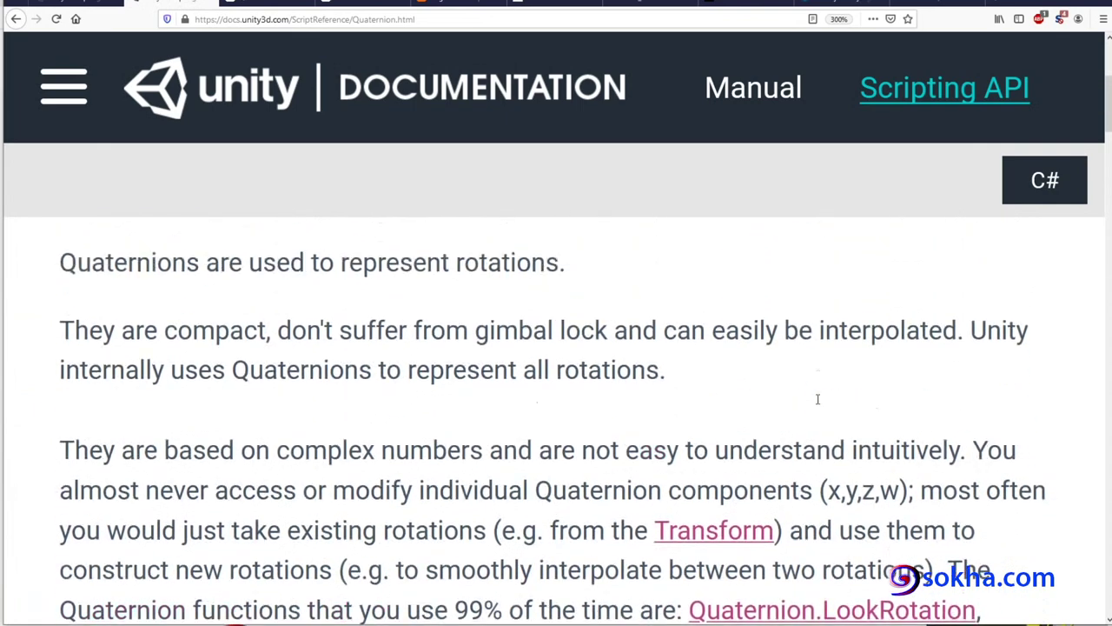
scroll(818, 399, "up", 1)
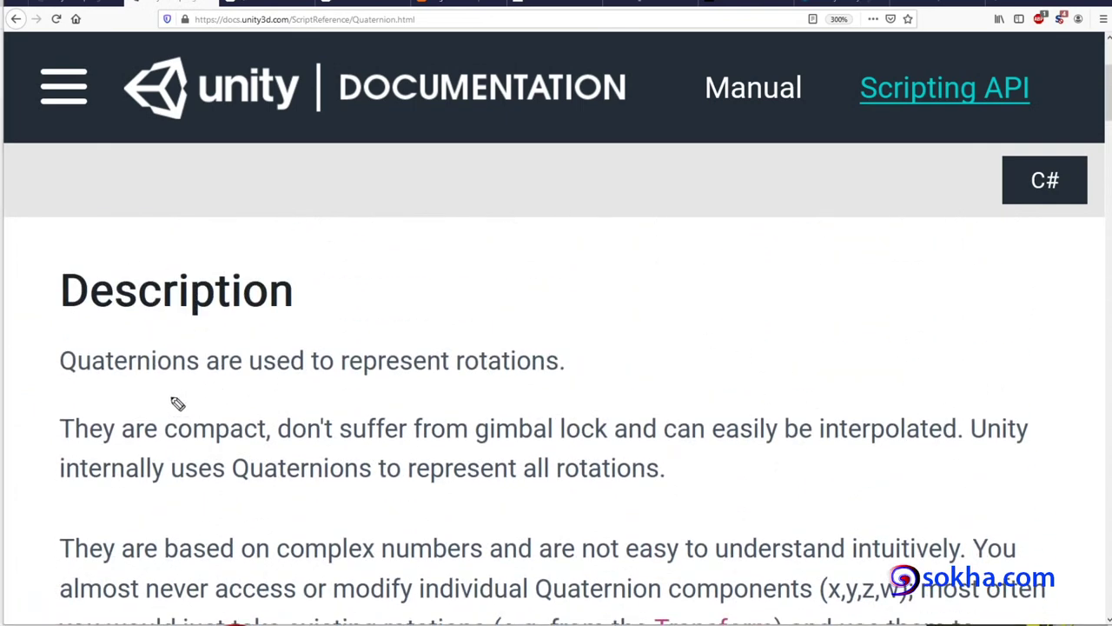
Step: Mark up 'Quaternions', 'rotations' and 'gimbal lock' in pen, erase it, then go to the Wikipedia Quaternion tab
left_click_drag(85, 379, 192, 388)
mouse_move(570, 332)
left_mouse_down()
mouse_move(453, 345)
mouse_move(573, 334)
left_mouse_up()
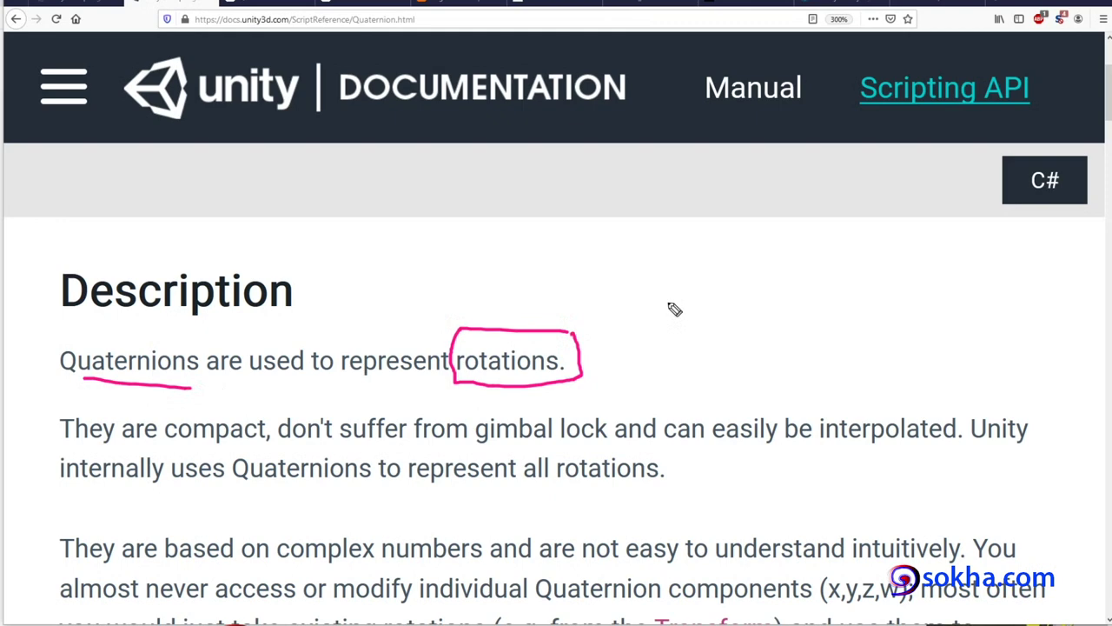
left_click_drag(56, 382, 157, 391)
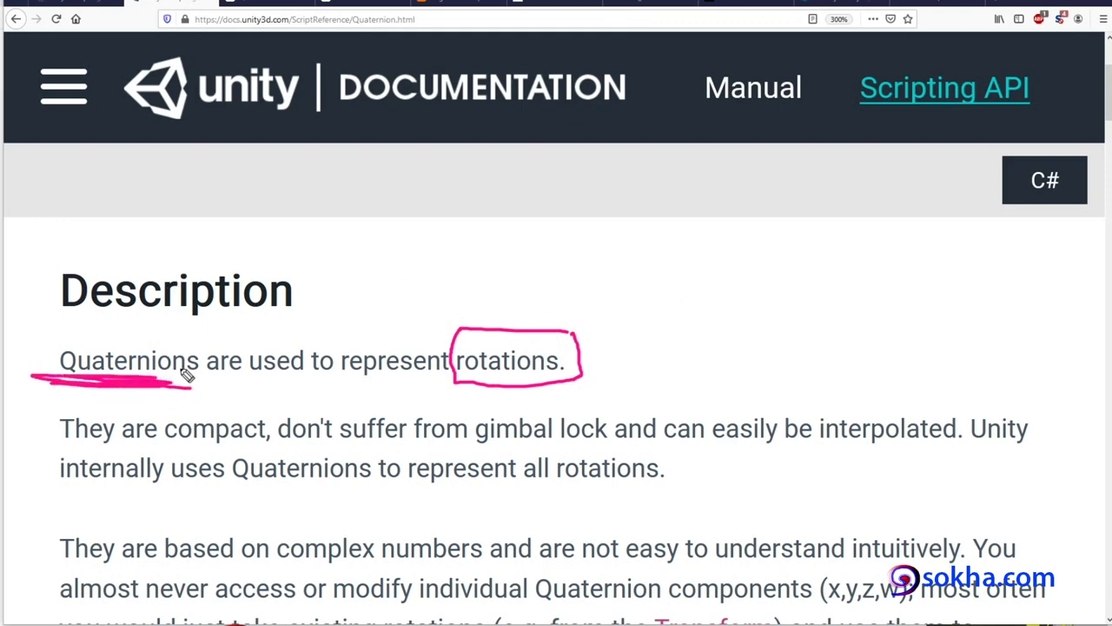
left_click_drag(54, 377, 205, 386)
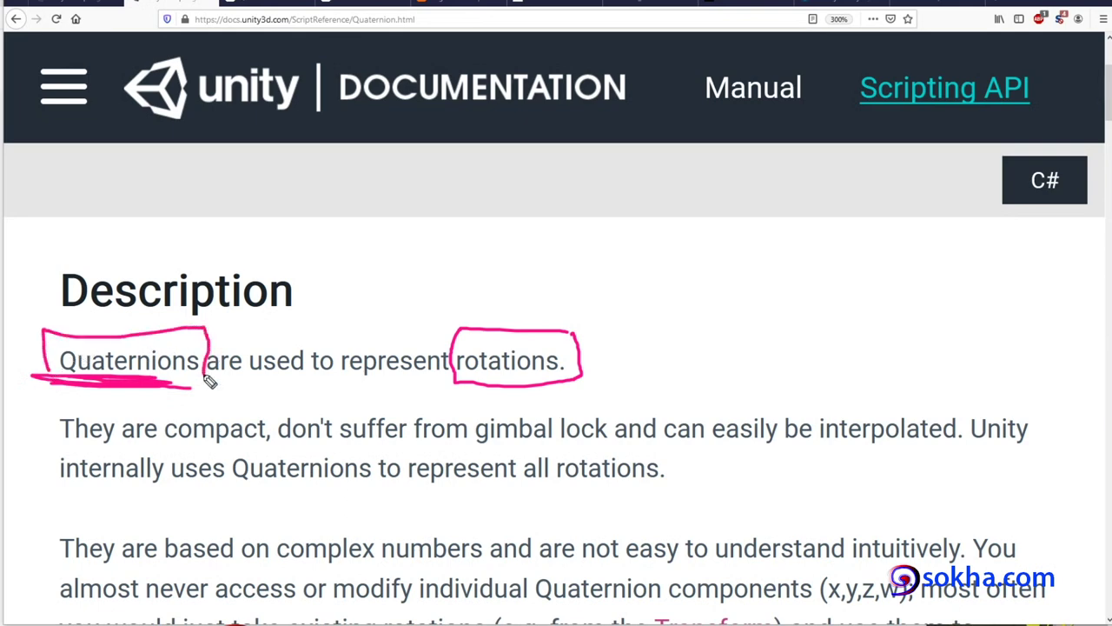
left_click_drag(482, 452, 480, 459)
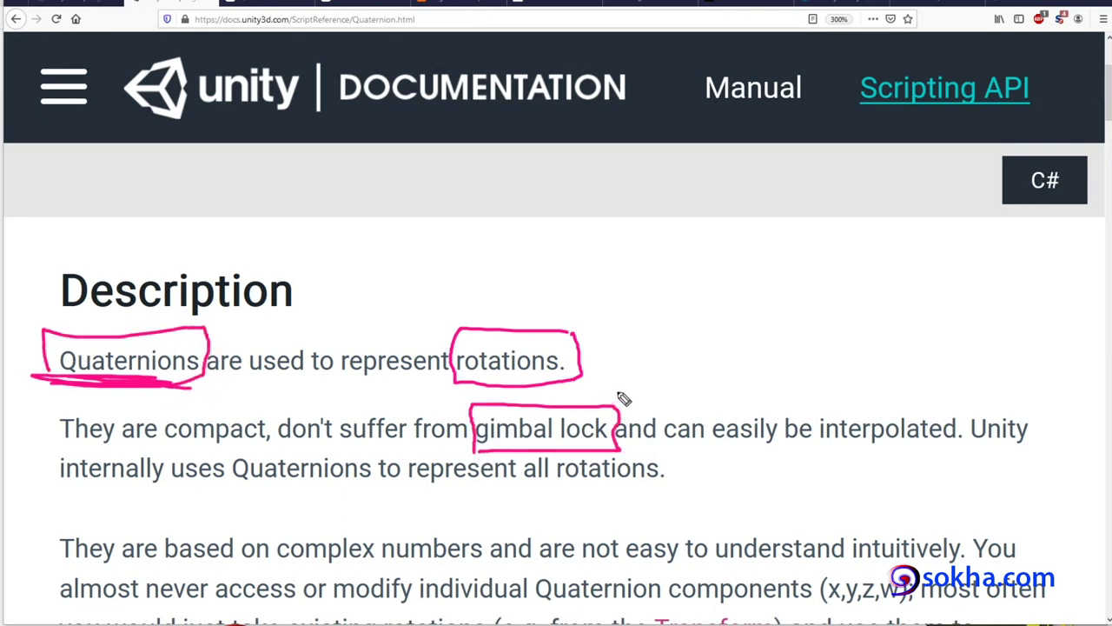
mouse_move(724, 330)
left_mouse_down()
mouse_move(581, 407)
mouse_move(635, 392)
left_mouse_up()
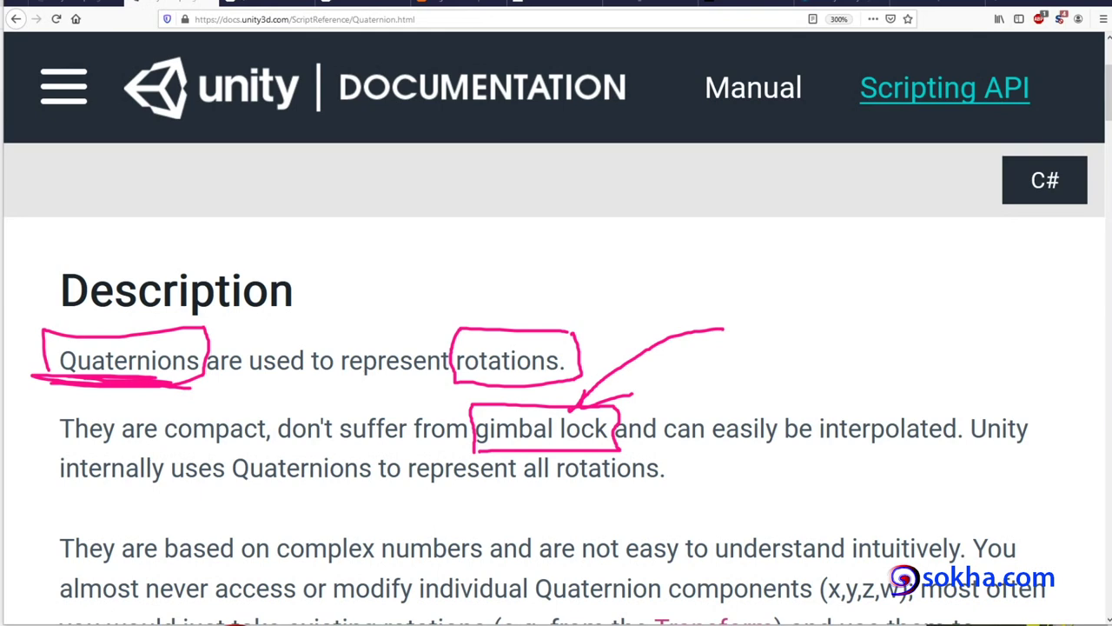
key("e")
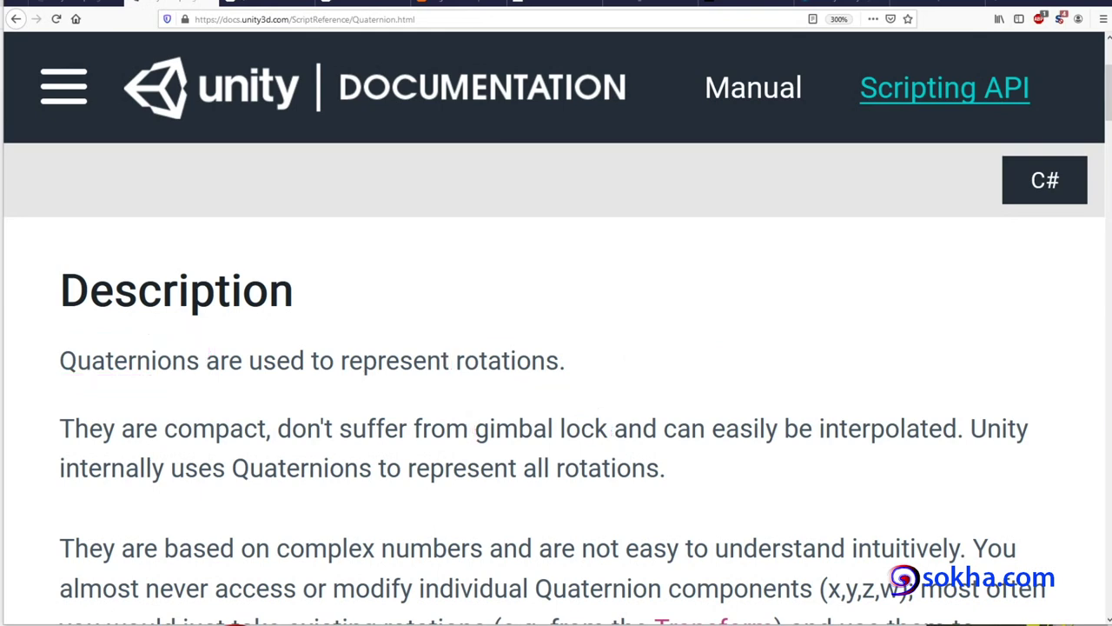
key("ctrl+Tab")
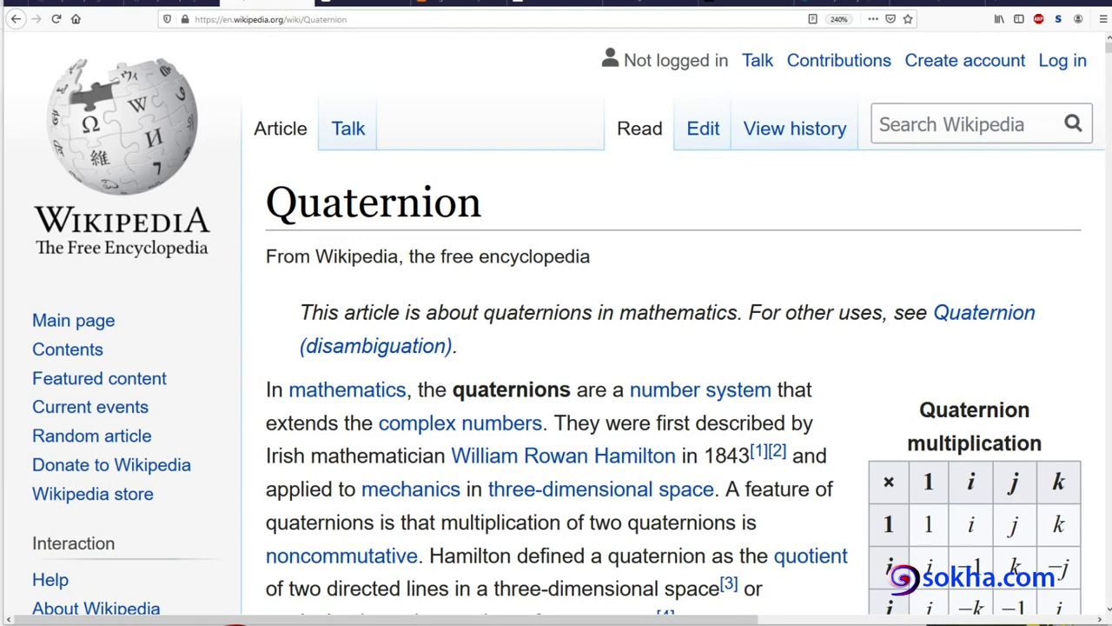
mouse_move(477, 177)
left_mouse_down()
mouse_move(249, 186)
mouse_move(476, 171)
left_mouse_up()
left_click_drag(37, 233, 207, 252)
left_click_drag(521, 184, 500, 211)
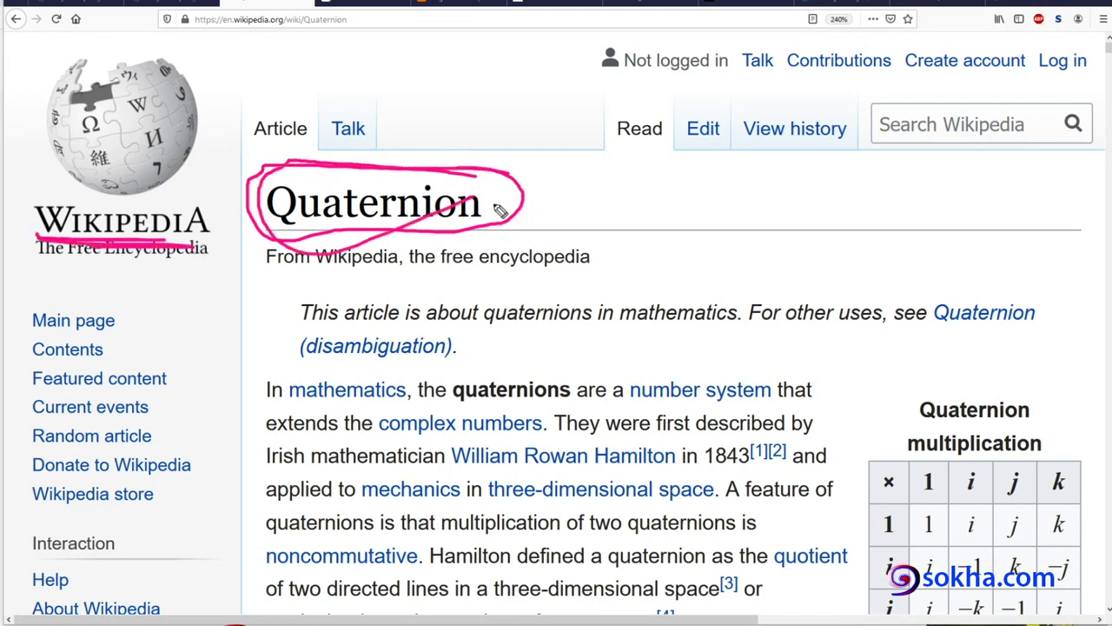
left_click_drag(1043, 106, 1006, 98)
left_click_drag(765, 184, 882, 158)
left_click_drag(1082, 113, 1076, 104)
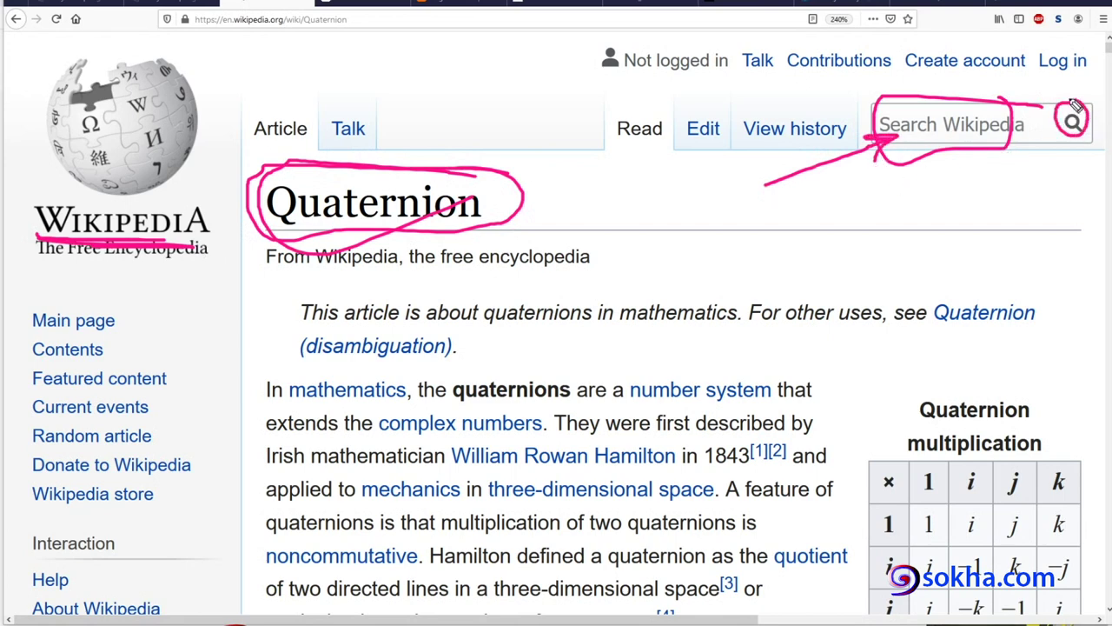
left_click_drag(560, 152, 570, 535)
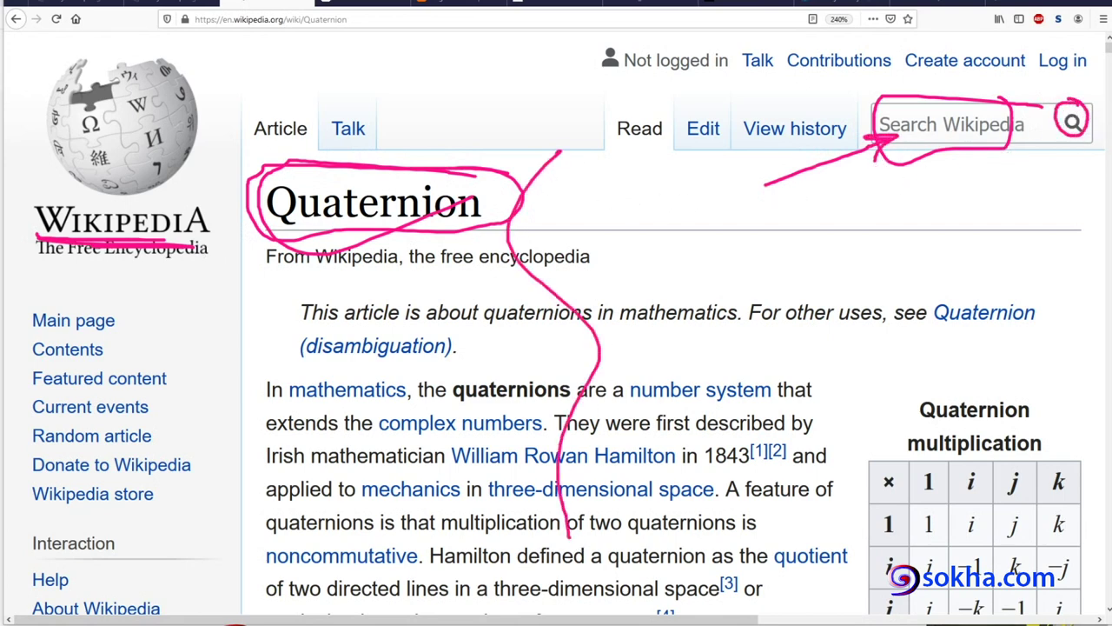
key("Escape")
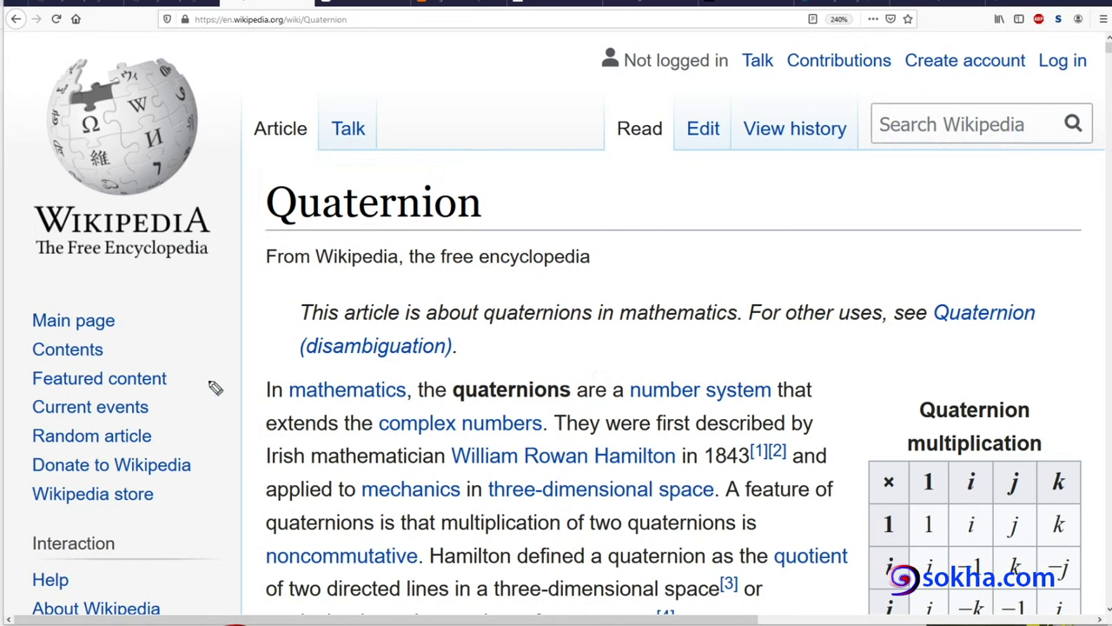
left_click_drag(455, 407, 566, 414)
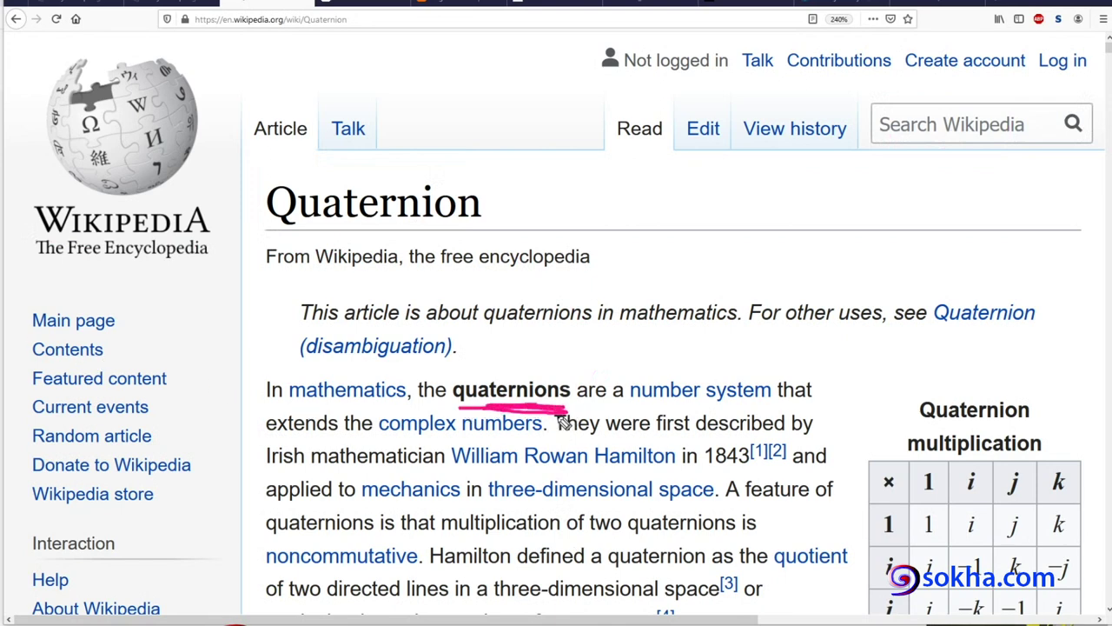
left_click_drag(749, 437, 758, 433)
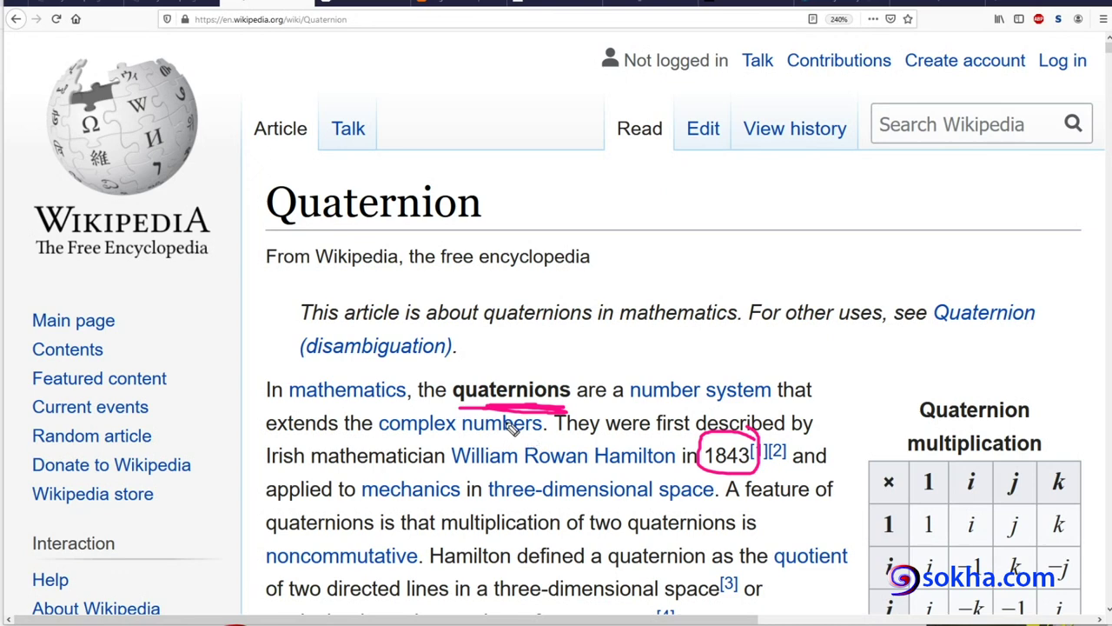
mouse_move(776, 304)
left_mouse_down()
mouse_move(724, 426)
mouse_move(744, 414)
left_mouse_up()
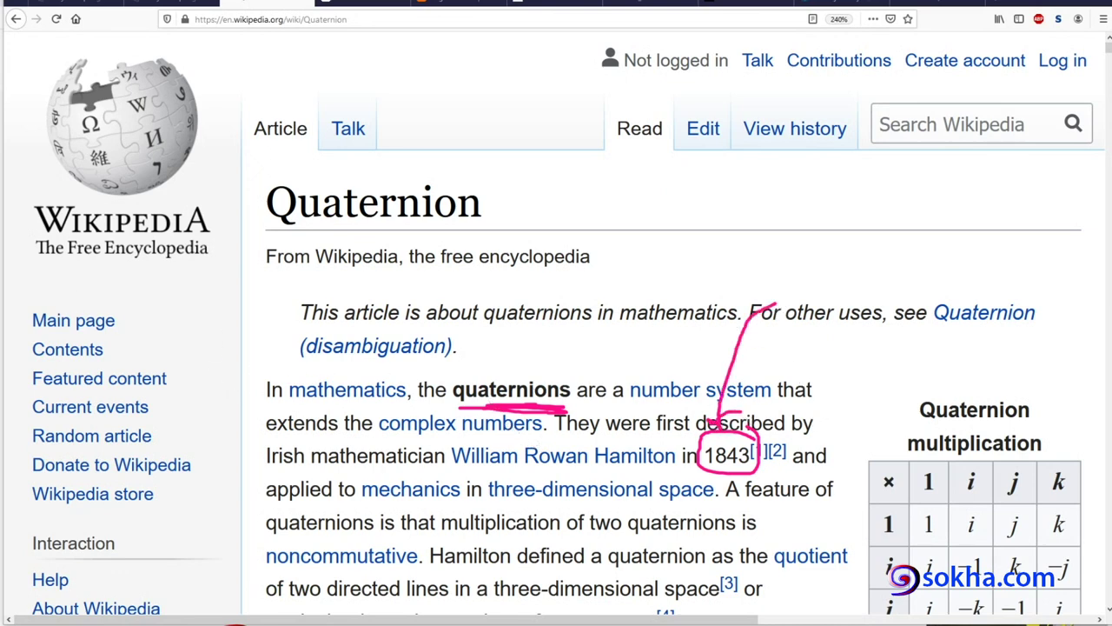
key("Escape")
scroll(874, 260, "down", 2)
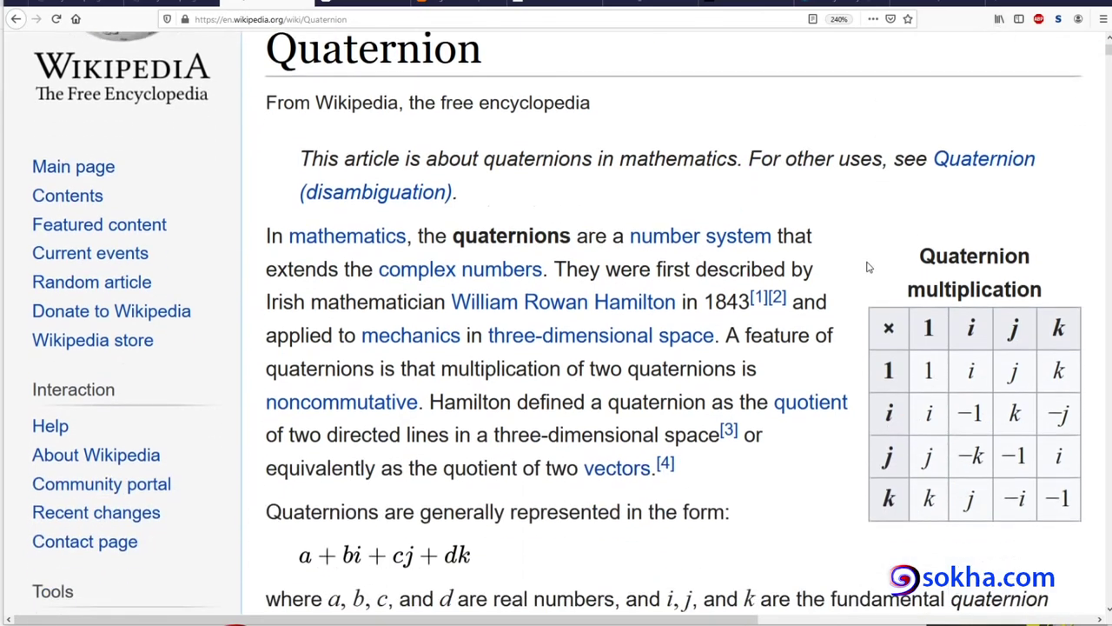
scroll(867, 268, "down", 2)
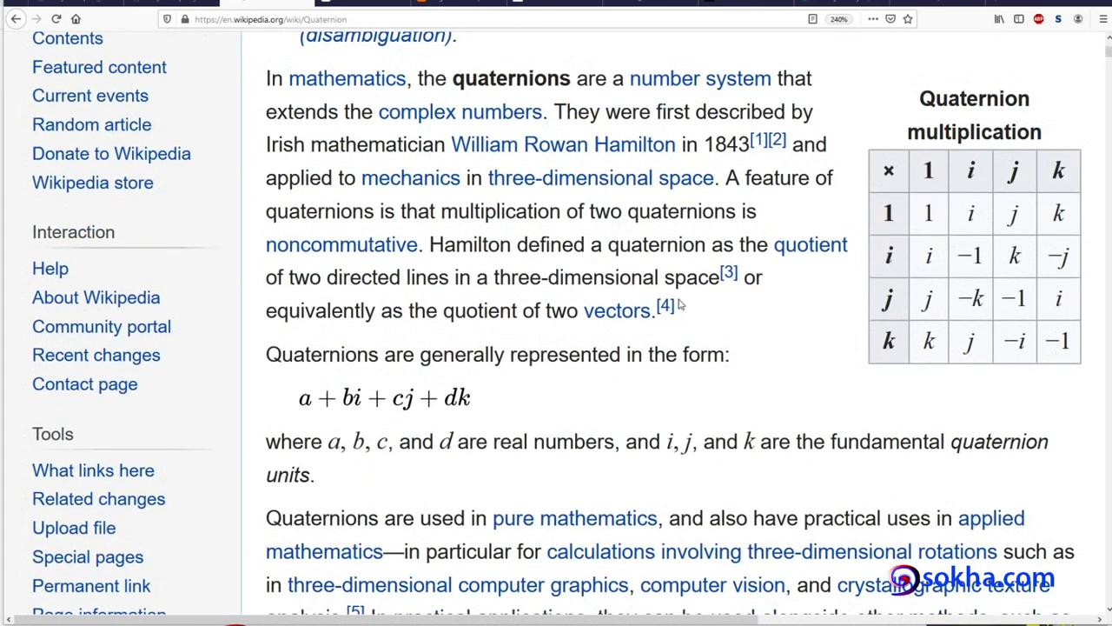
scroll(681, 304, "down", 3)
scroll(681, 304, "down", 3)
scroll(681, 304, "down", 6)
scroll(680, 304, "down", 5)
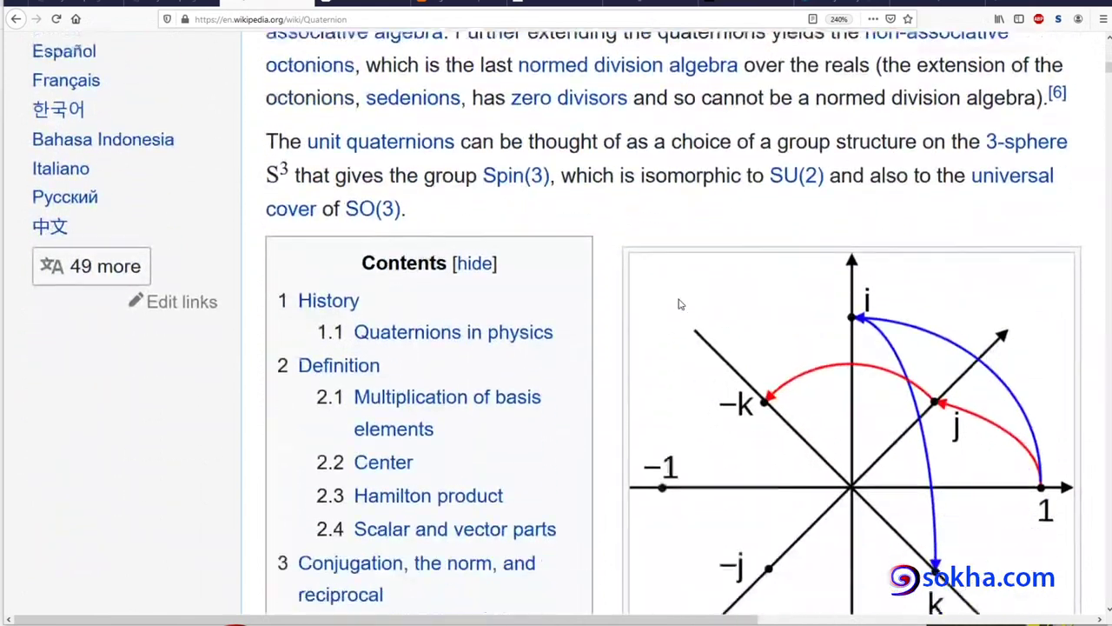
scroll(680, 304, "down", 1)
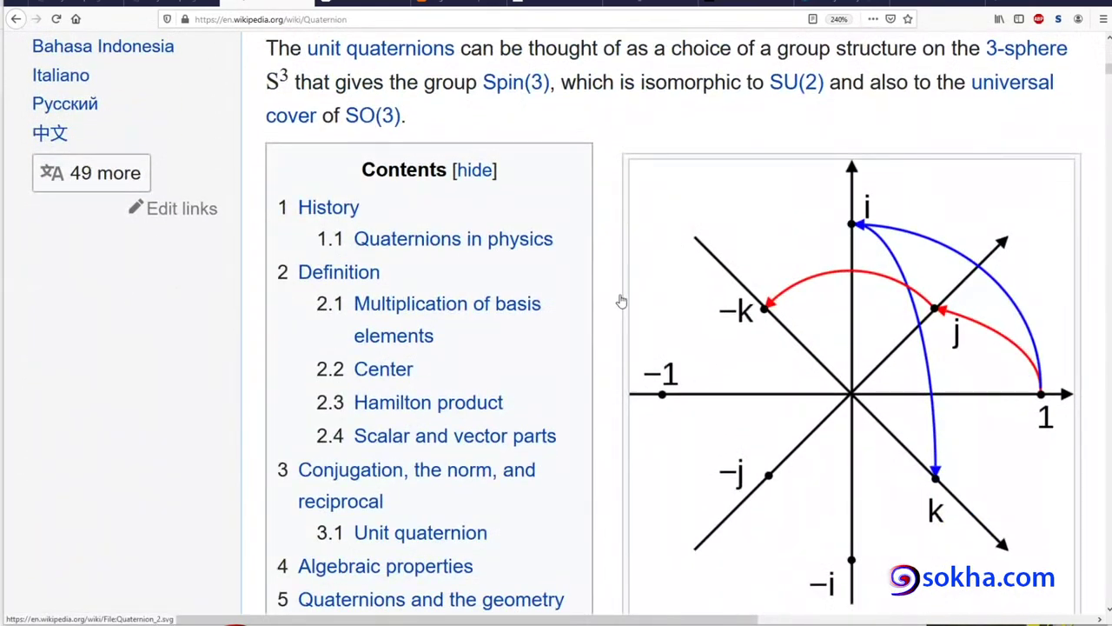
scroll(580, 217, "up", 5)
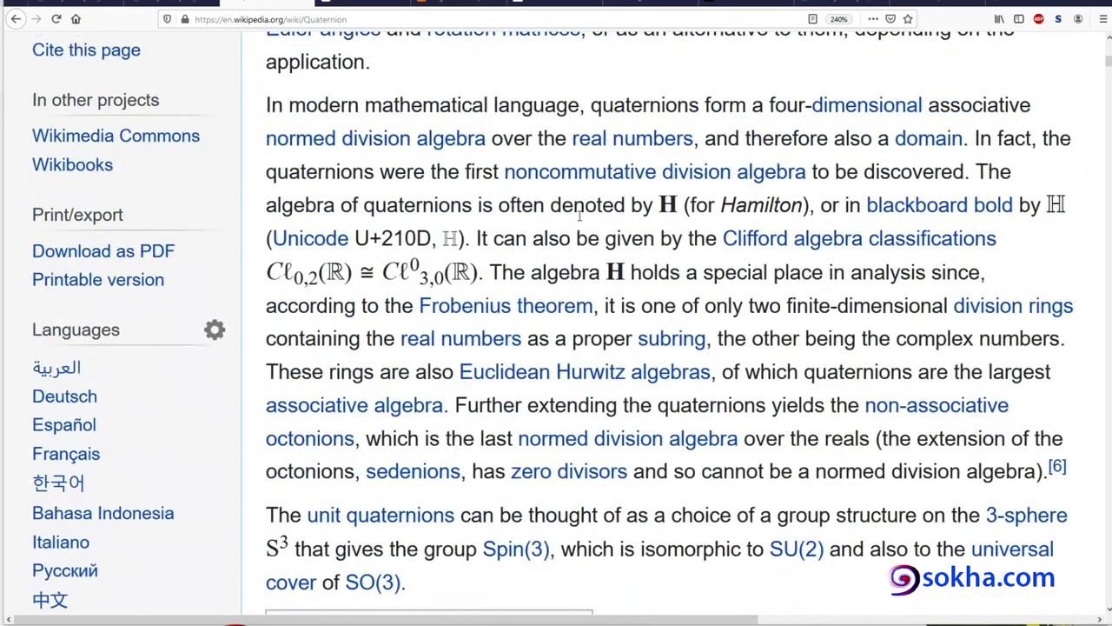
scroll(578, 215, "up", 2)
scroll(578, 217, "up", 3)
scroll(580, 219, "up", 3)
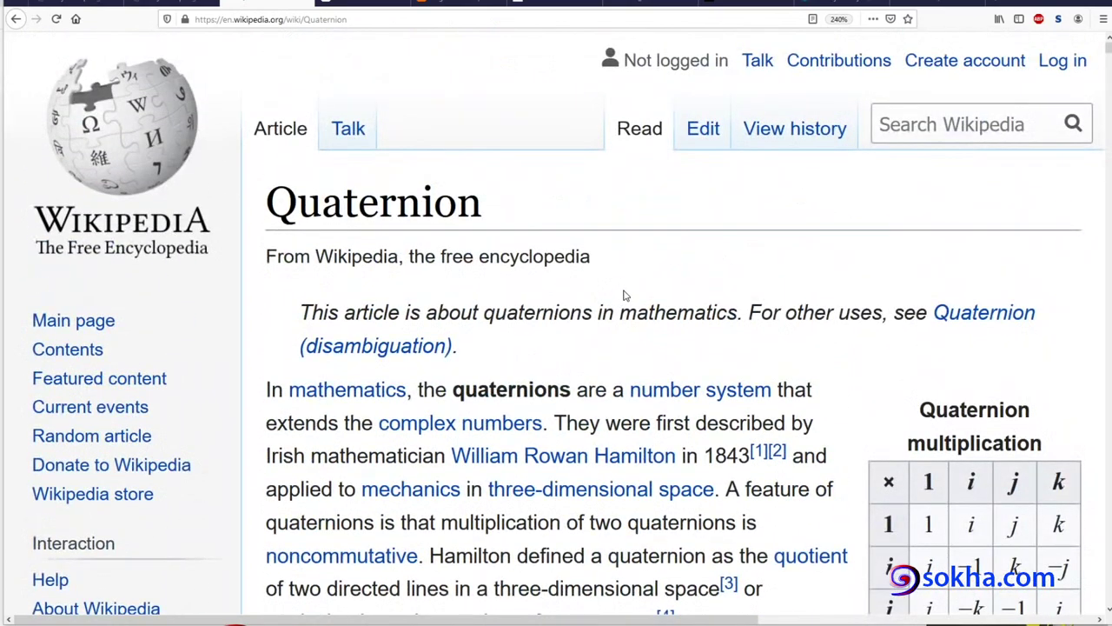
left_click_drag(352, 254, 521, 273)
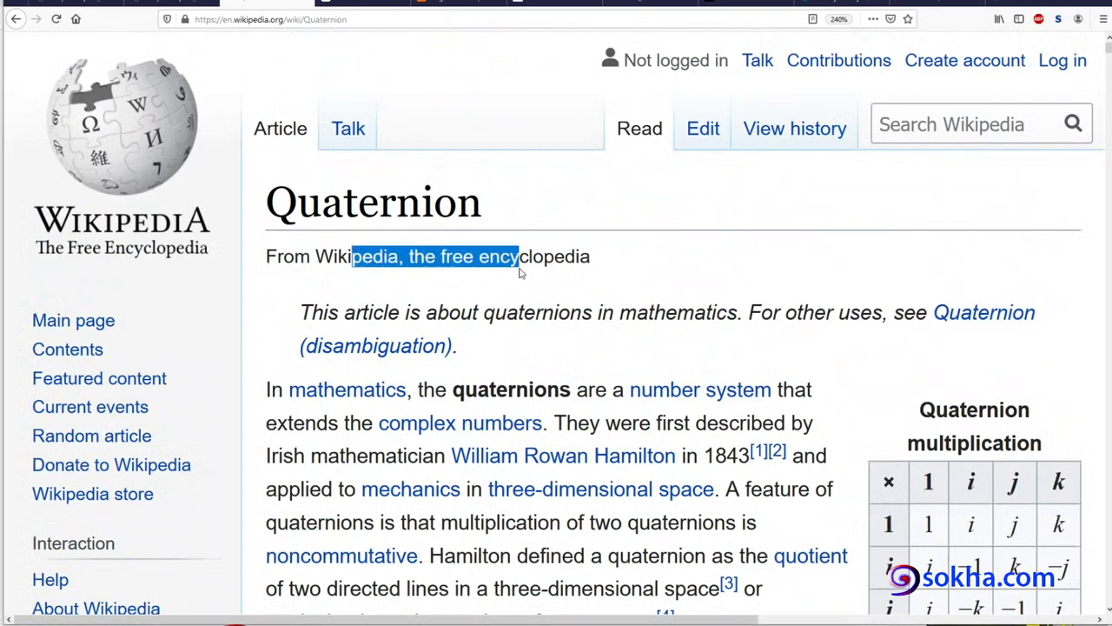
scroll(619, 408, "down", 5)
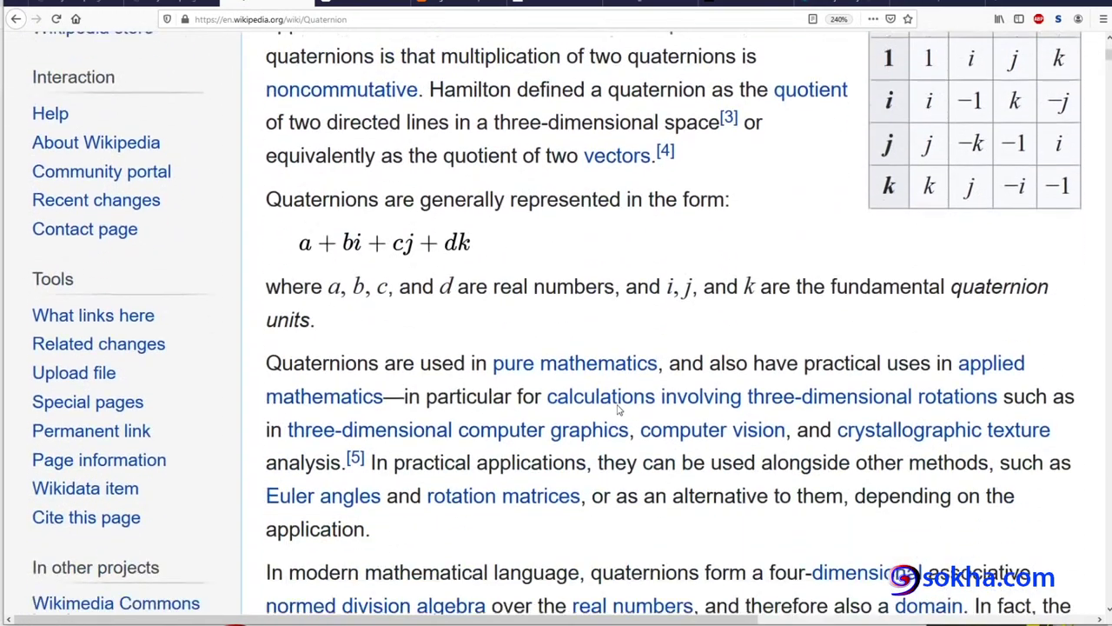
scroll(619, 409, "down", 2)
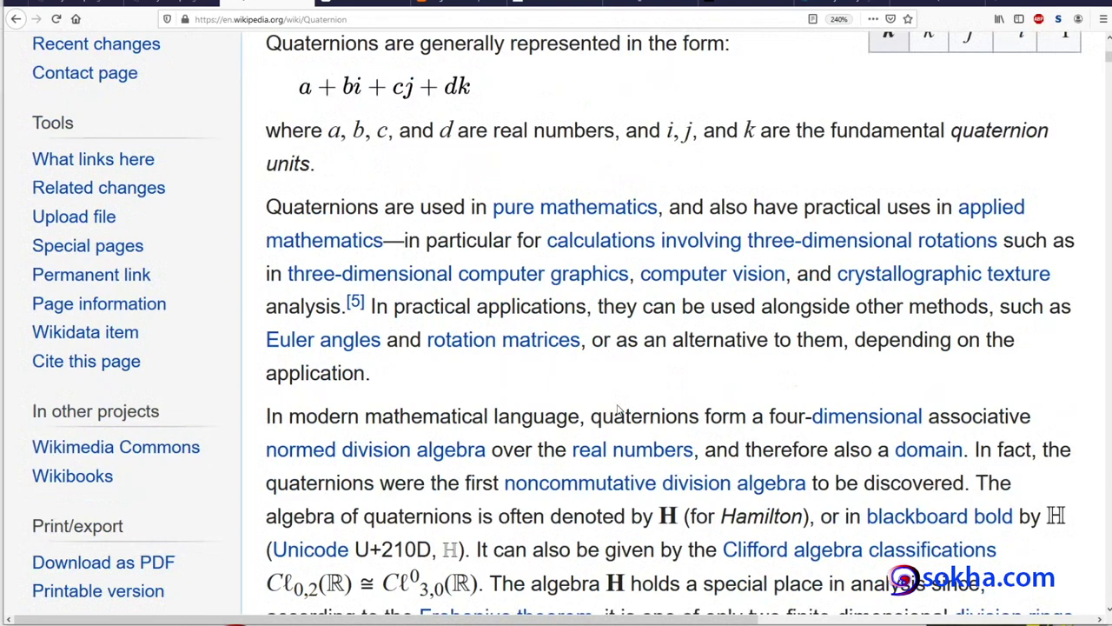
scroll(621, 407, "down", 10)
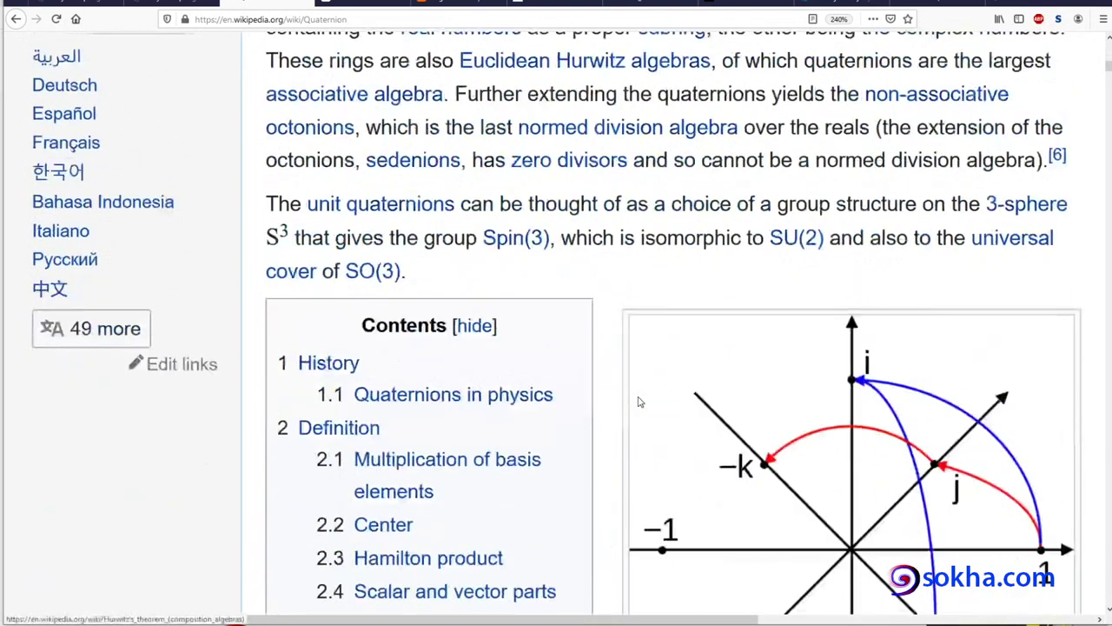
scroll(638, 403, "down", 1)
scroll(640, 403, "down", 4)
scroll(639, 403, "down", 3)
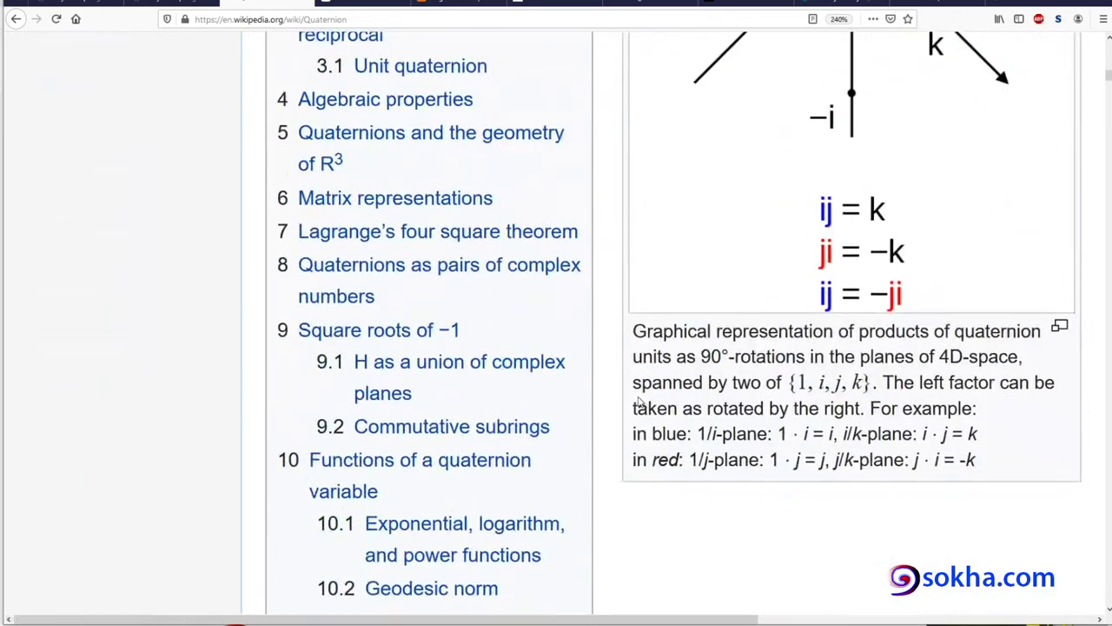
scroll(640, 404, "down", 5)
scroll(640, 402, "down", 5)
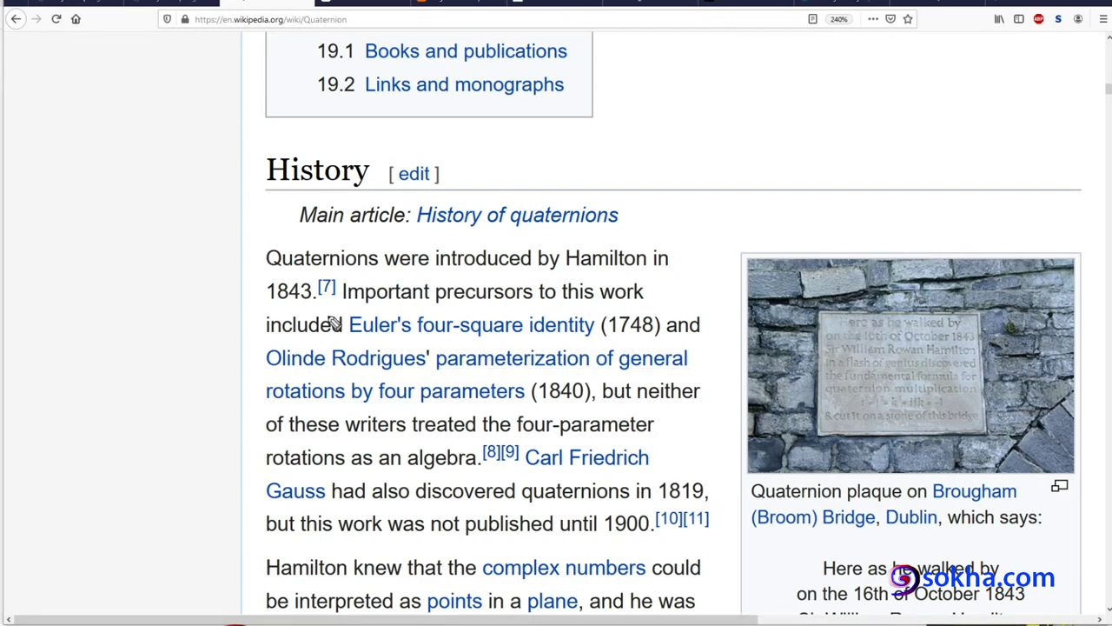
left_click_drag(334, 324, 375, 307)
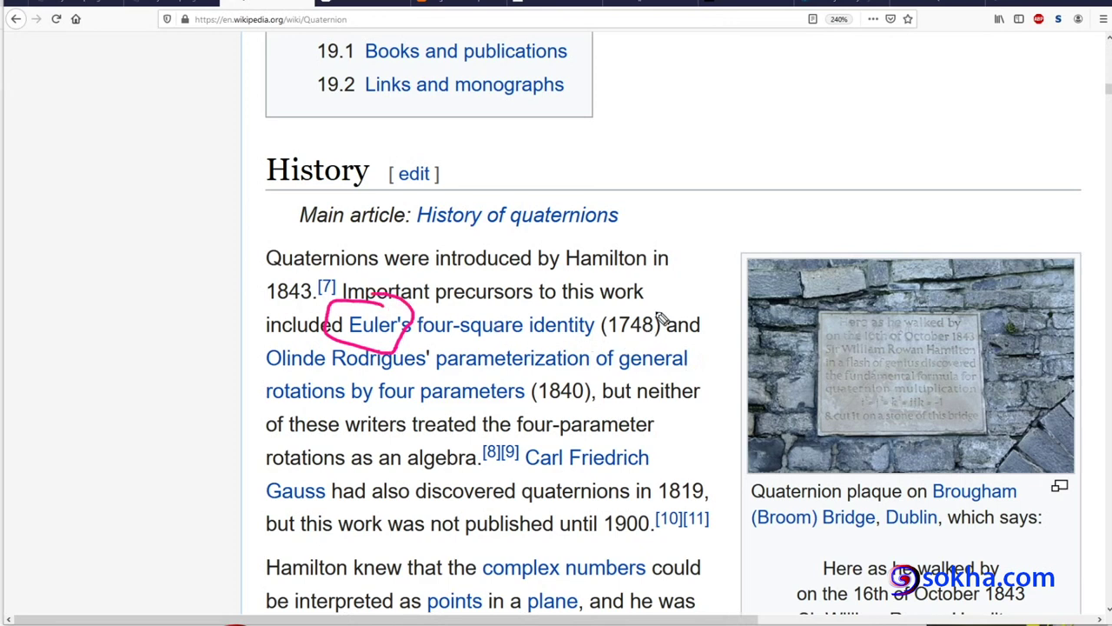
mouse_move(658, 317)
left_mouse_down()
mouse_move(669, 356)
mouse_move(608, 402)
left_mouse_up()
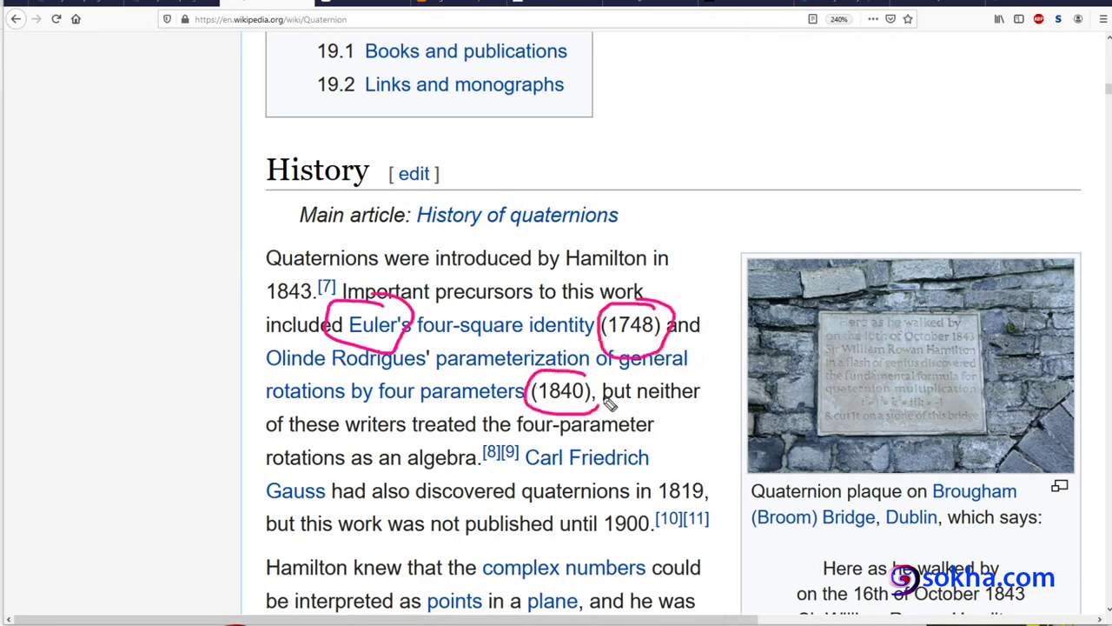
mouse_move(696, 459)
left_mouse_down()
mouse_move(622, 553)
mouse_move(619, 503)
left_mouse_up()
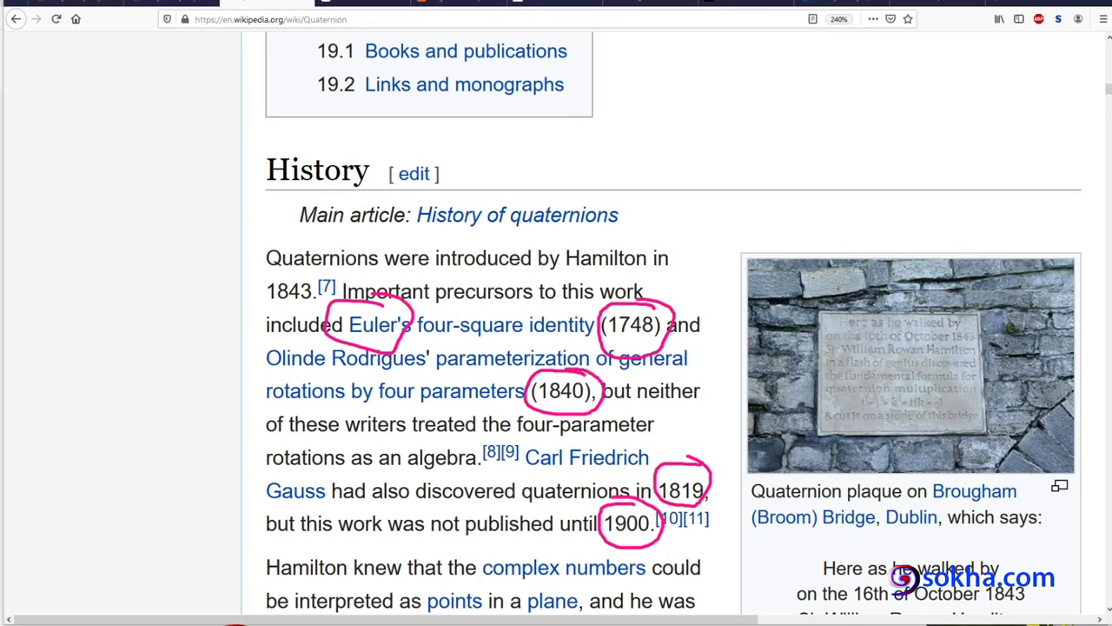
key("e")
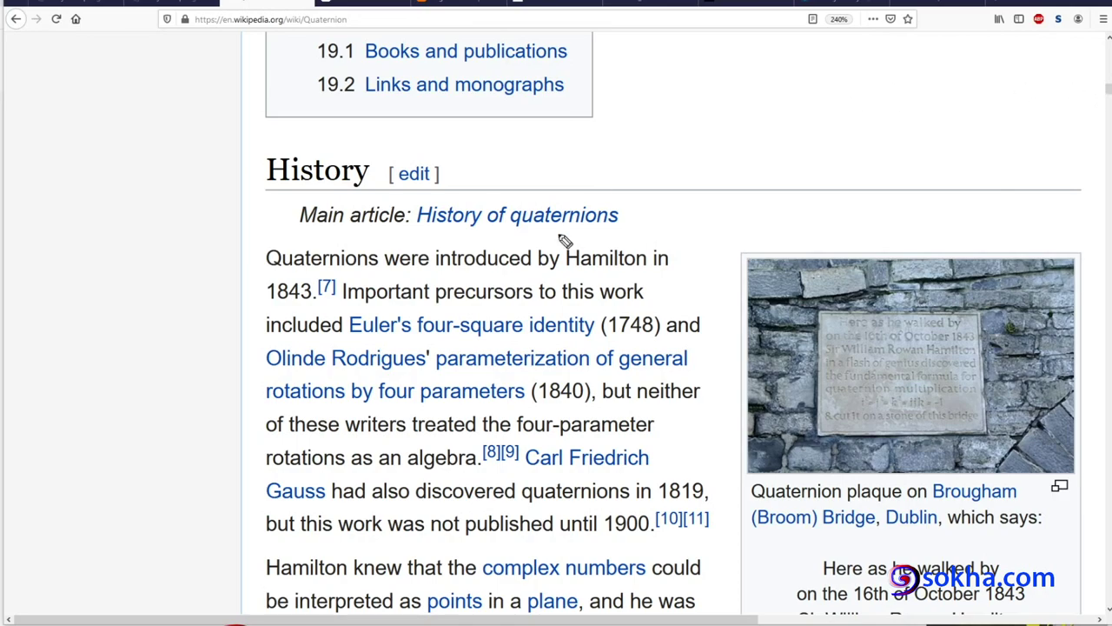
scroll(174, 221, "up", 5)
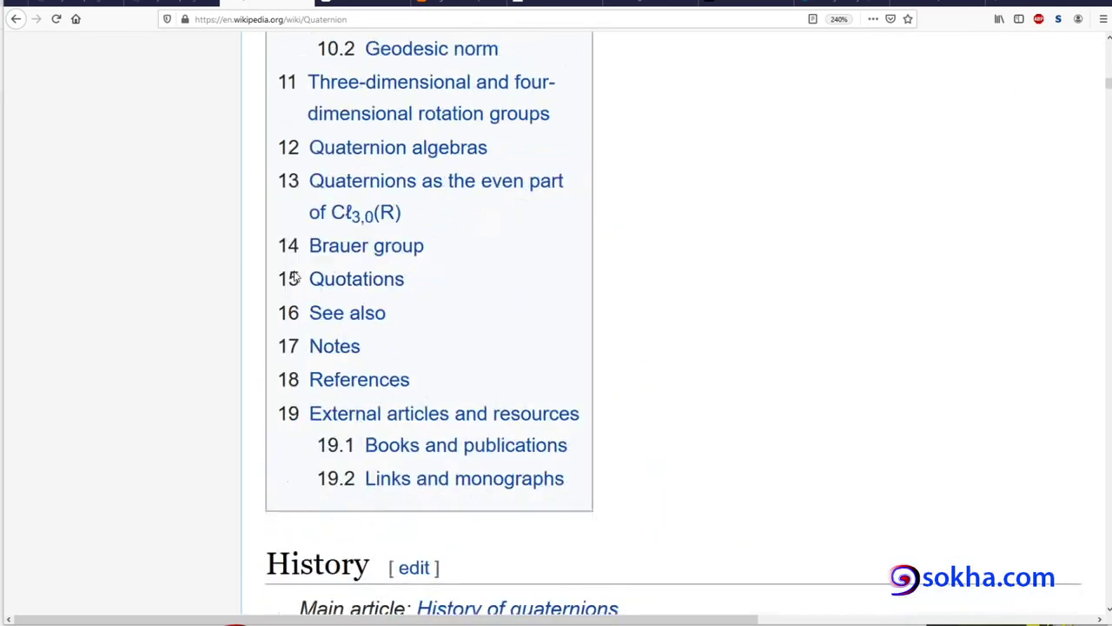
scroll(174, 221, "up", 15)
scroll(174, 222, "up", 10)
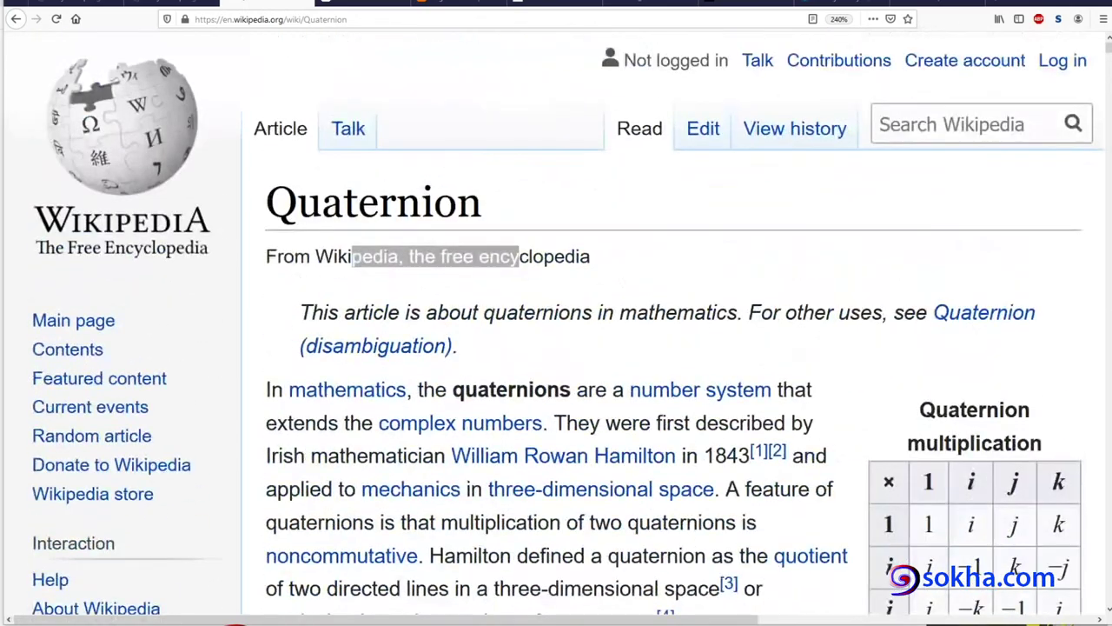
mouse_move(76, 235)
left_mouse_down()
mouse_move(500, 225)
mouse_move(236, 227)
left_mouse_up()
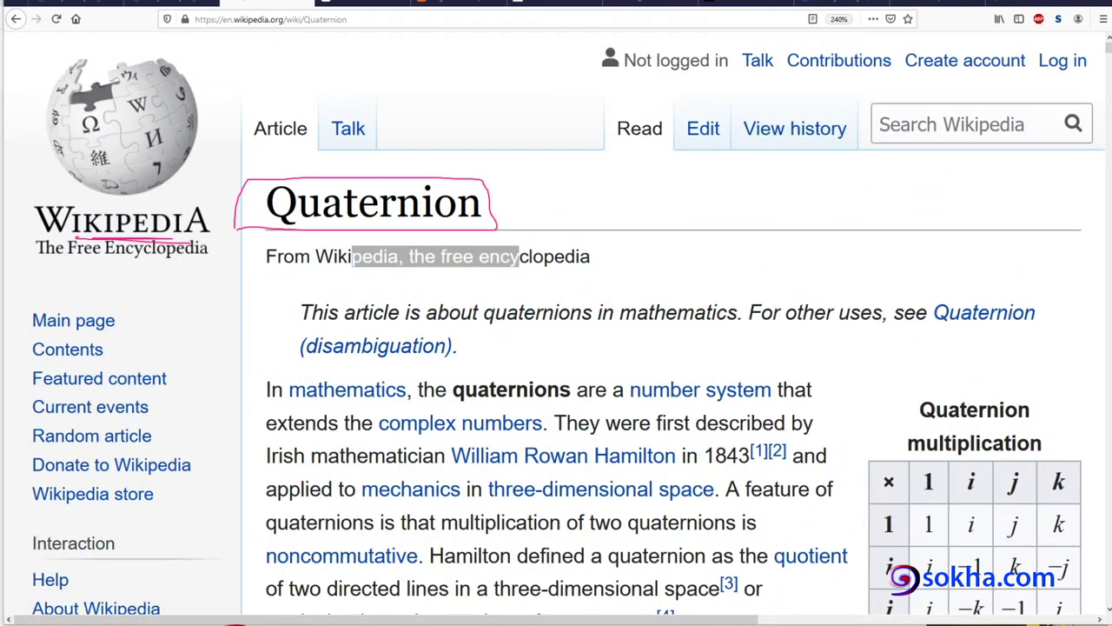
key("Escape")
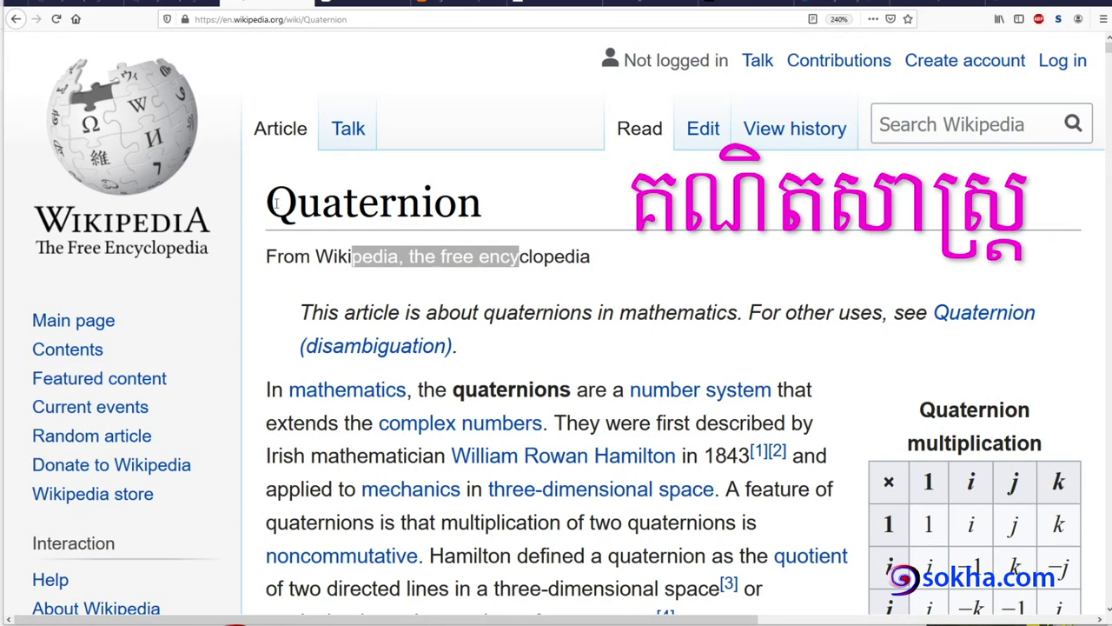
left_click_drag(276, 202, 520, 213)
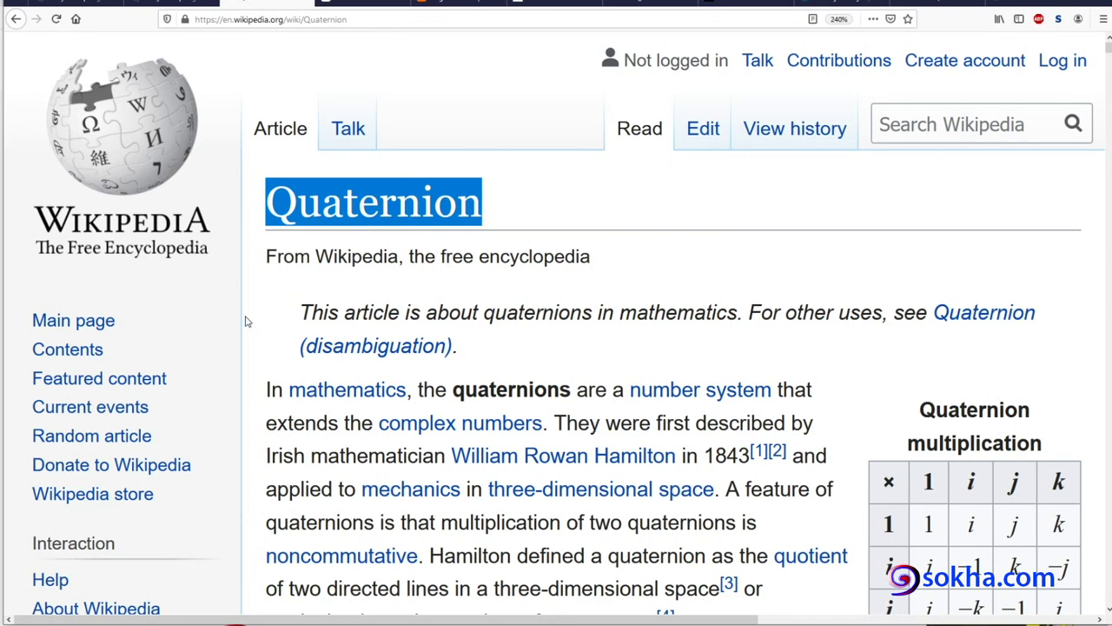
left_click(450, 263)
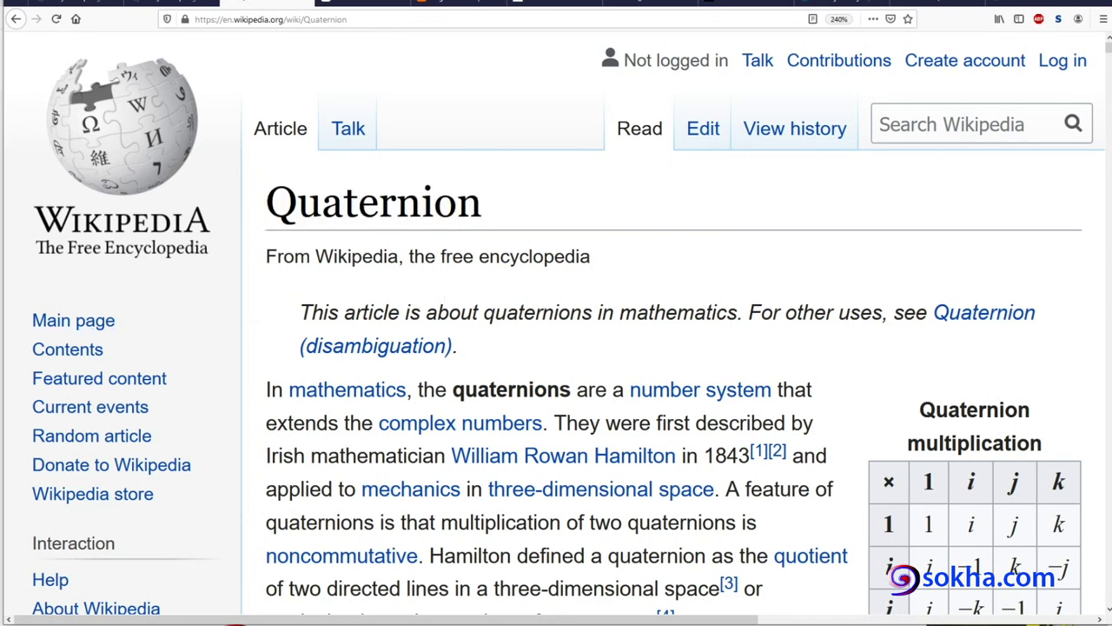
left_click_drag(259, 228, 248, 202)
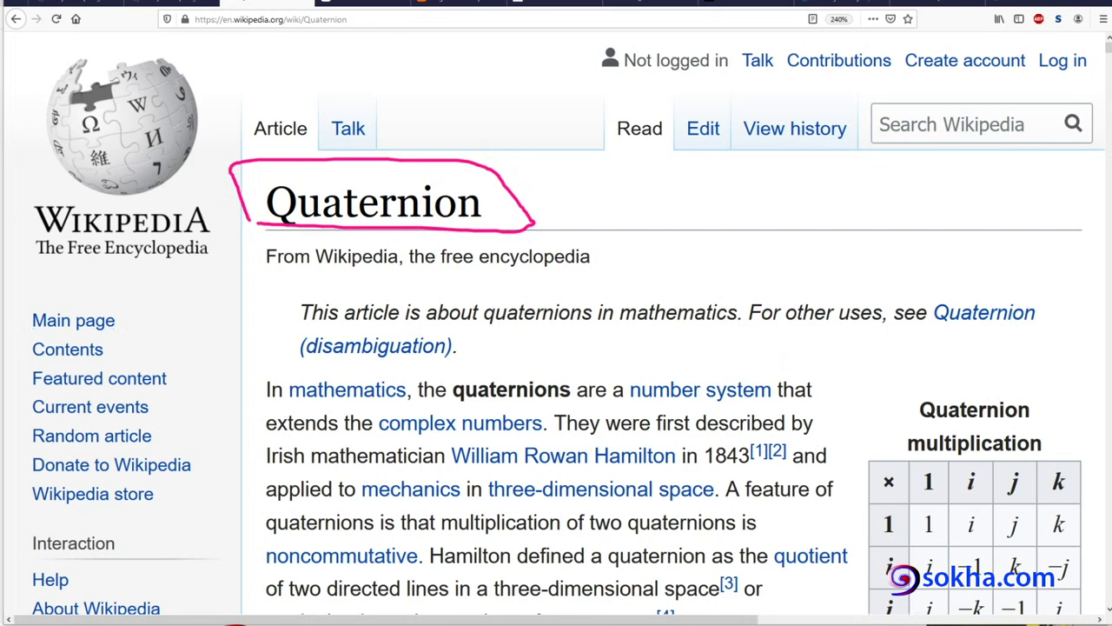
key("Escape")
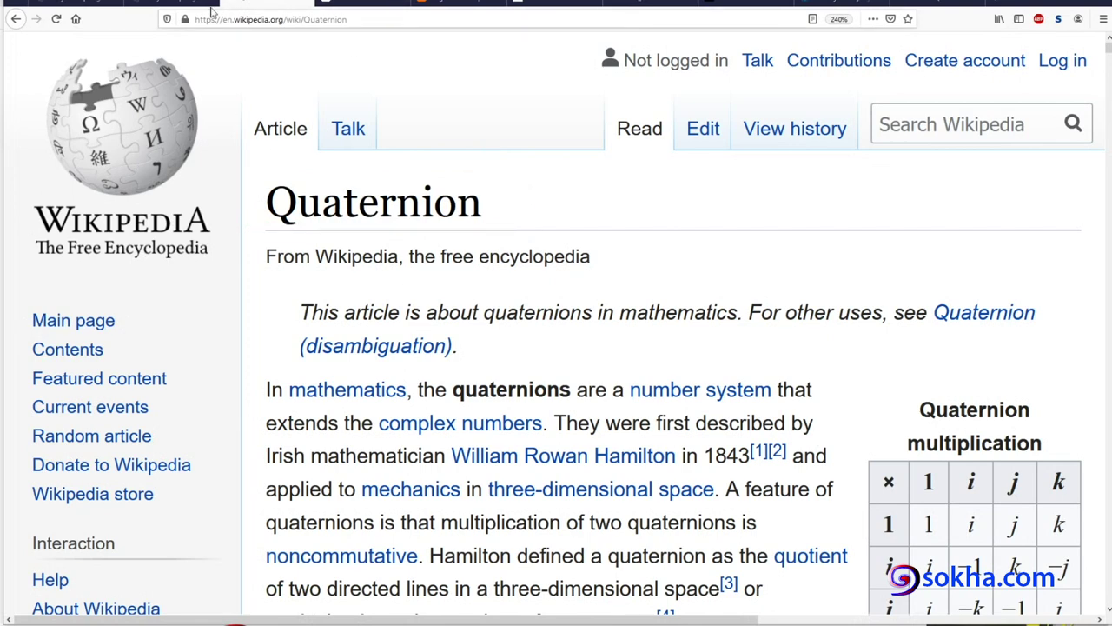
Step: On the Unity Quaternion page, underline 'Quaternions', circle and arrow 'gimbal lock', then erase the ink
left_click(178, 7)
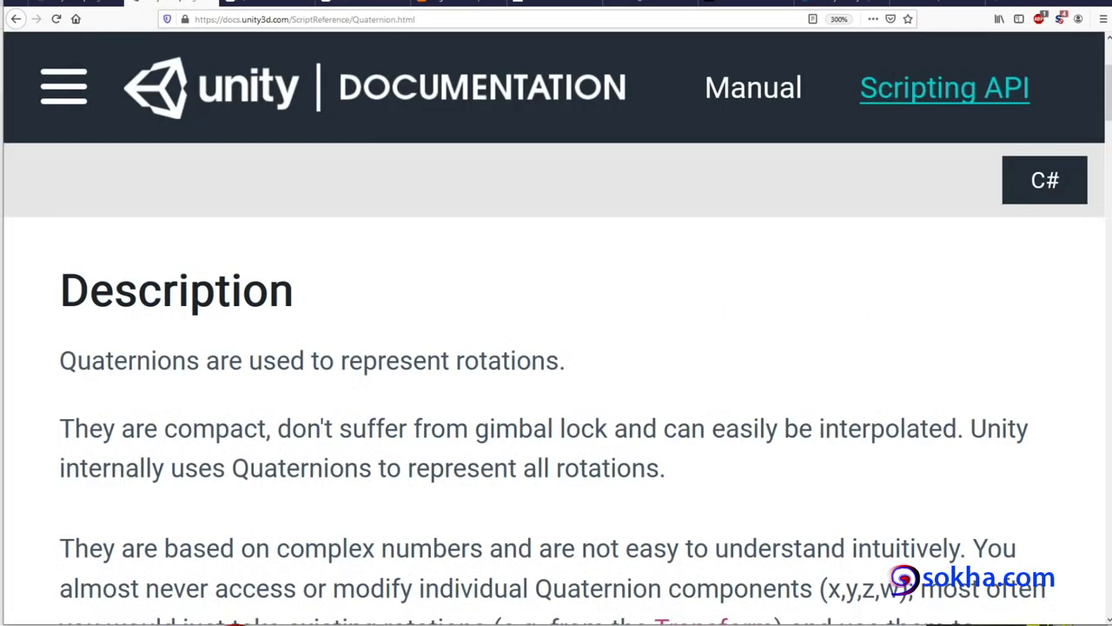
mouse_move(80, 380)
left_mouse_down()
mouse_move(166, 379)
mouse_move(62, 379)
left_mouse_up()
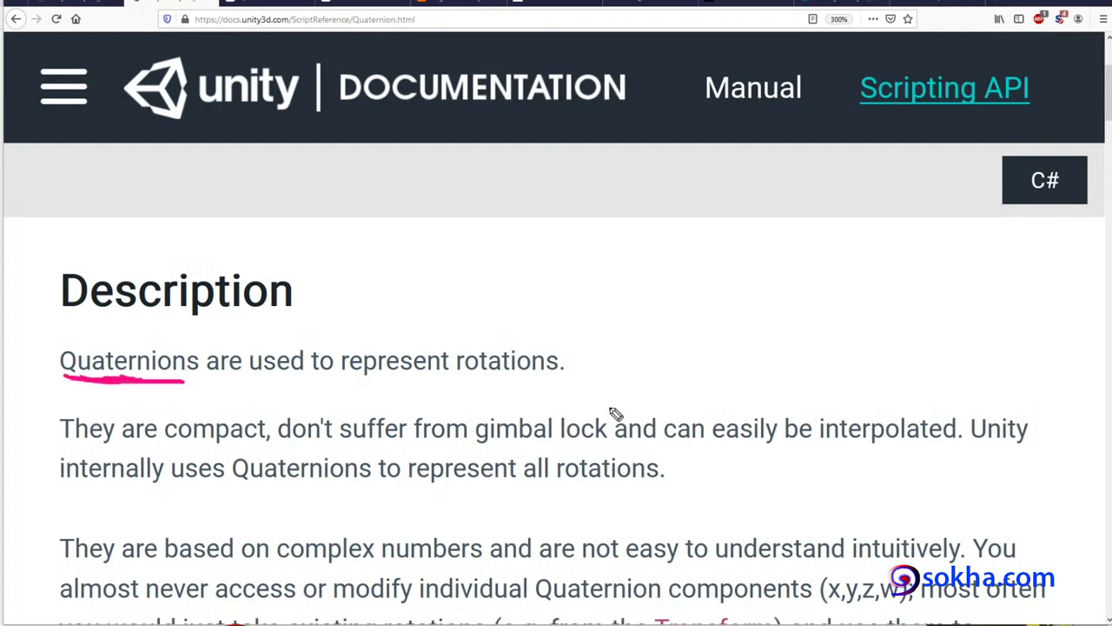
left_click_drag(613, 405, 612, 417)
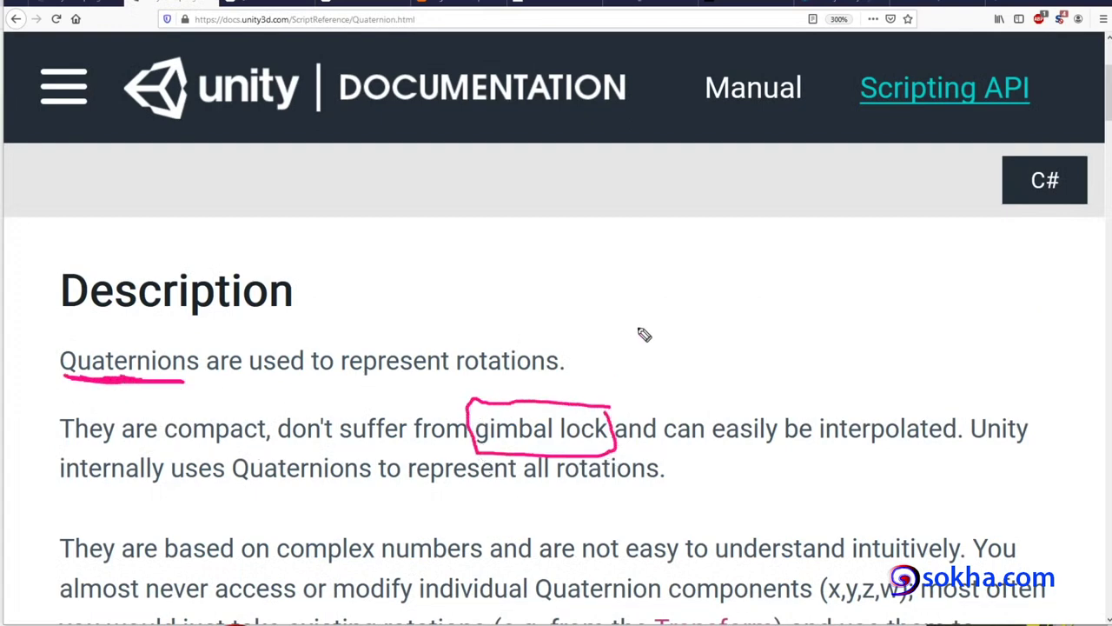
mouse_move(639, 327)
left_mouse_down()
mouse_move(566, 414)
mouse_move(589, 402)
left_mouse_up()
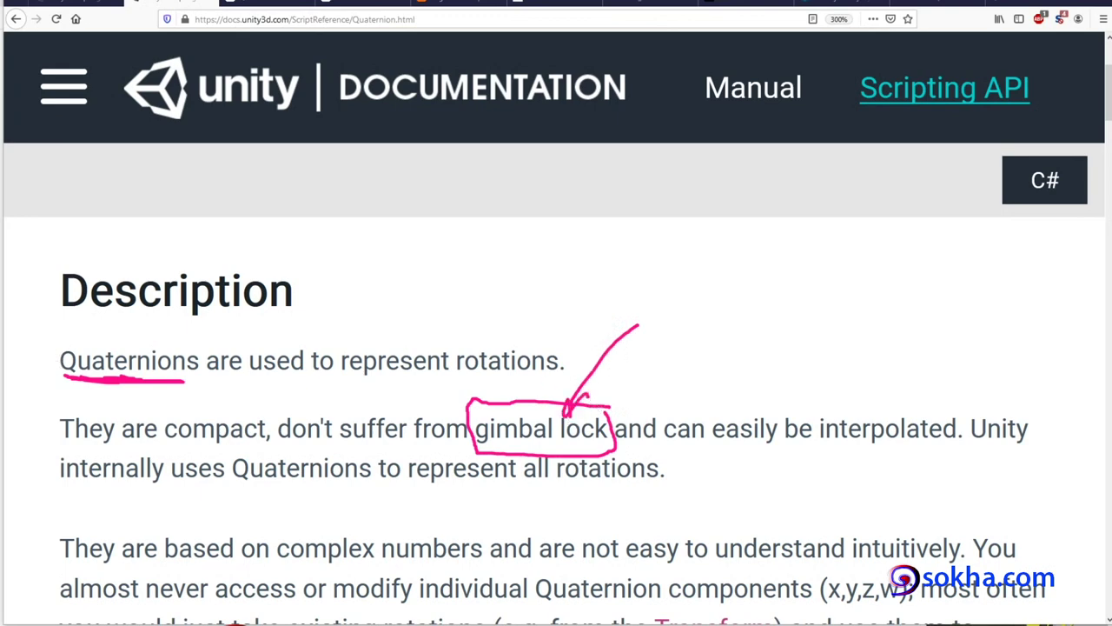
key("e")
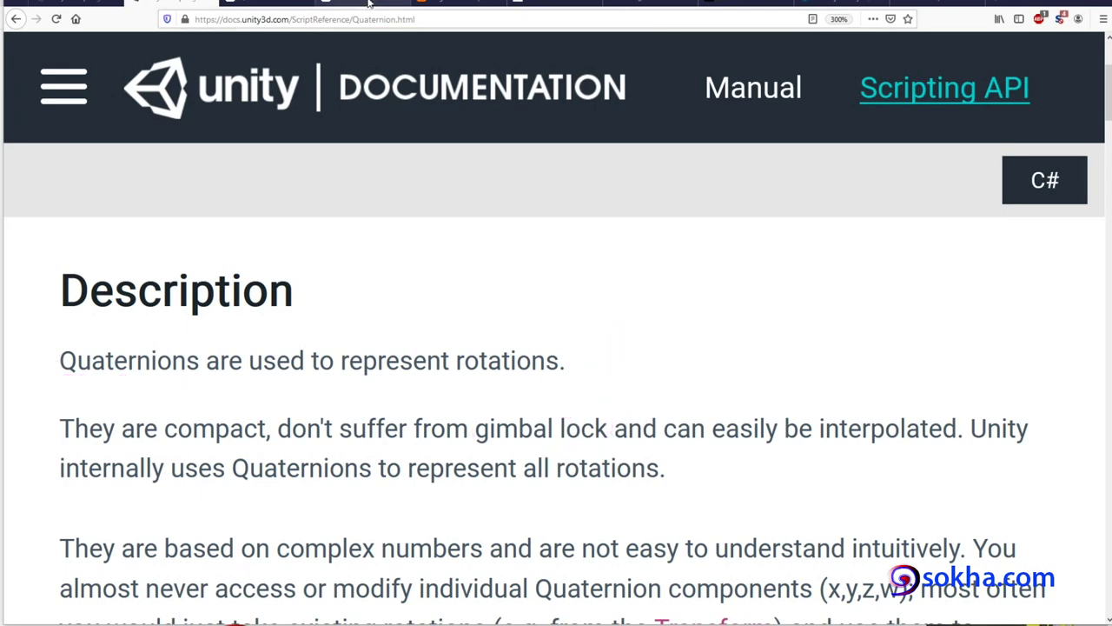
left_click(362, 3)
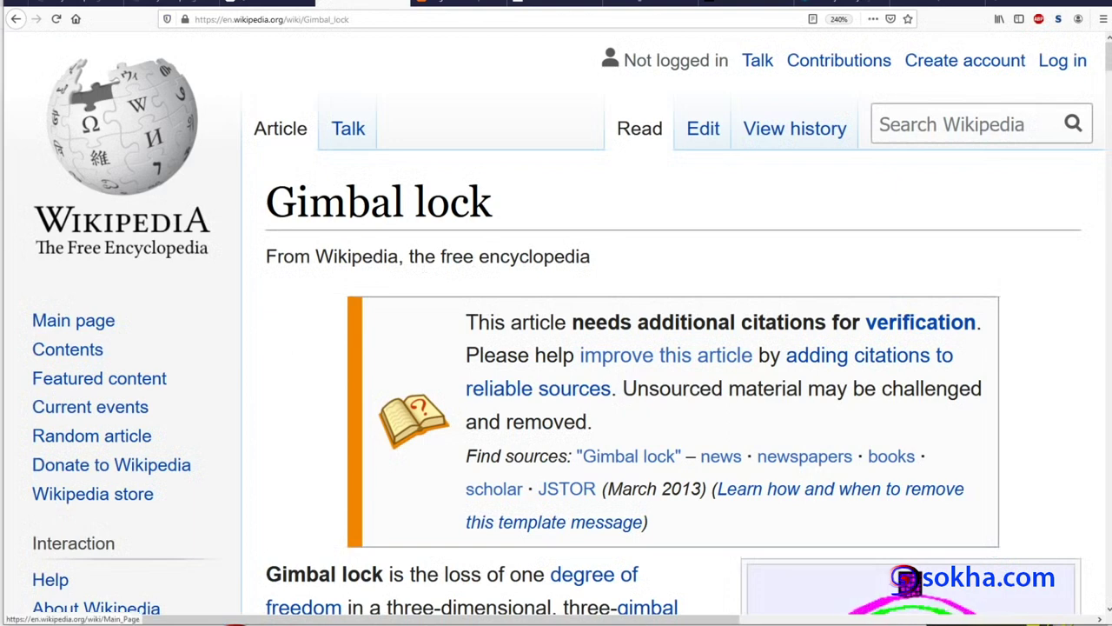
Step: Pen-mark the Wikipedia logo, 'Gimbal lock' title and search box, erase, and scroll to the animation
left_click_drag(39, 241, 158, 236)
left_click_drag(314, 228, 343, 227)
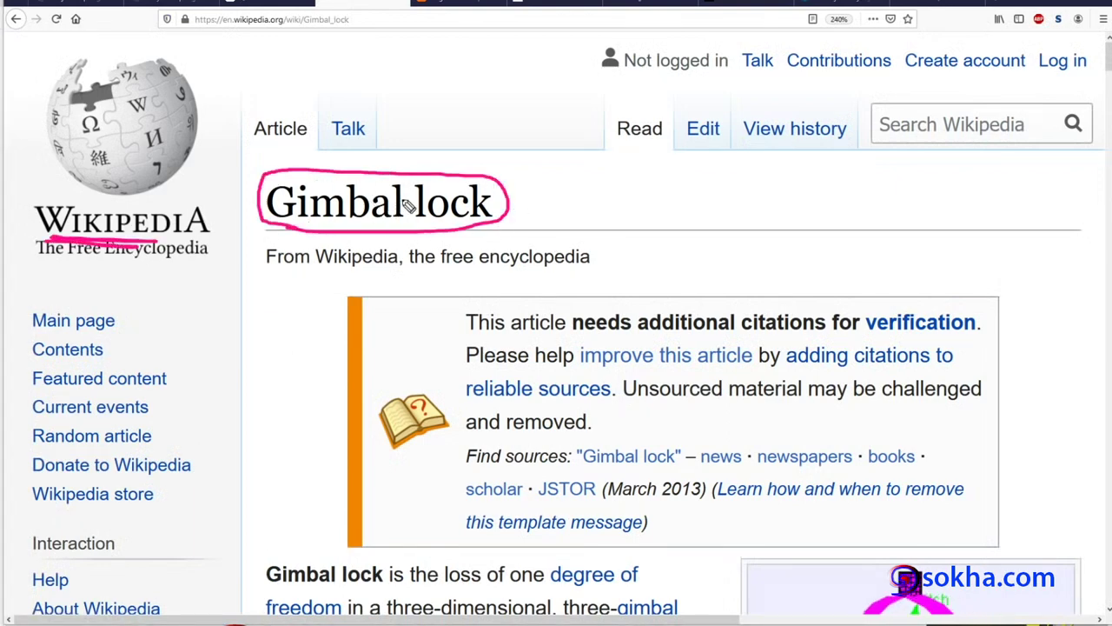
mouse_move(509, 202)
left_mouse_down()
mouse_move(871, 148)
mouse_move(887, 94)
mouse_move(1073, 153)
mouse_move(838, 148)
left_mouse_up()
left_click_drag(970, 198, 1073, 126)
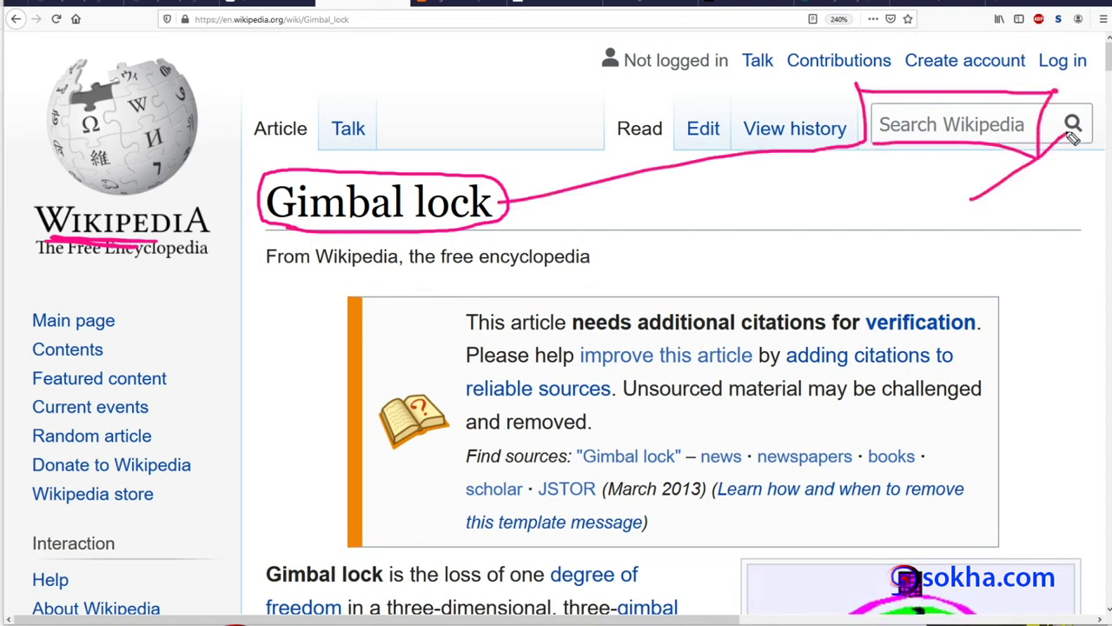
left_click_drag(633, 157, 581, 455)
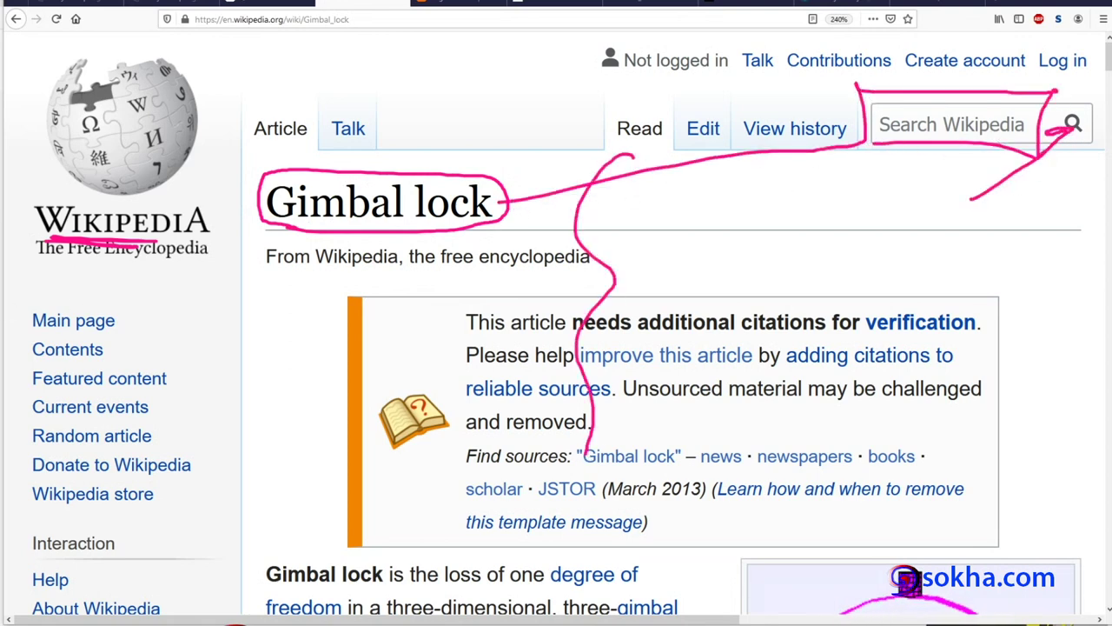
key("e")
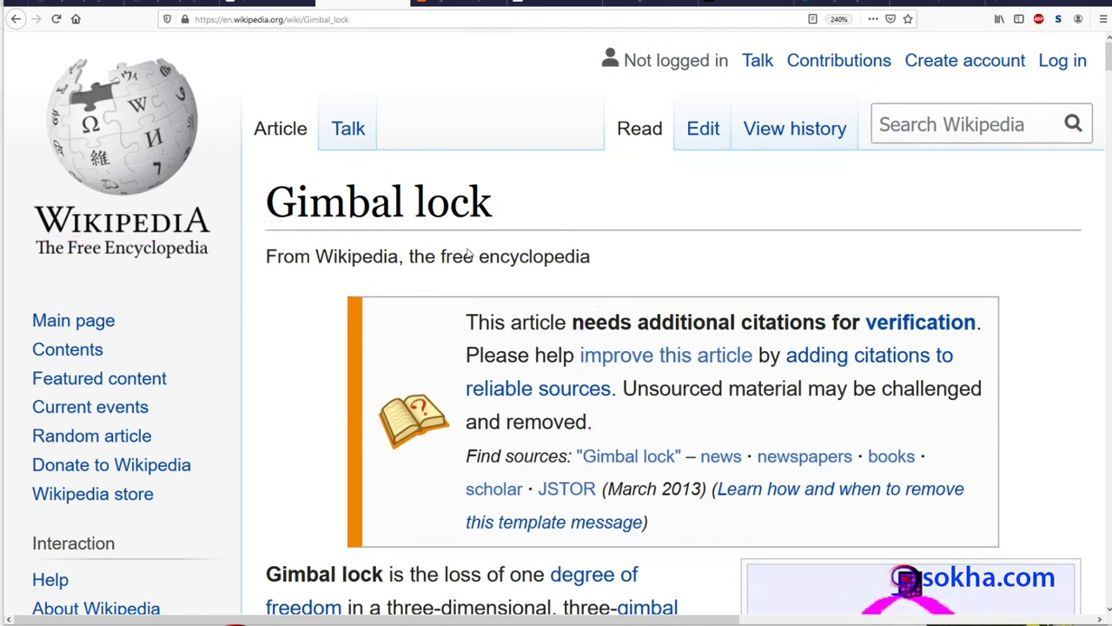
scroll(495, 261, "down", 5)
scroll(498, 262, "down", 1)
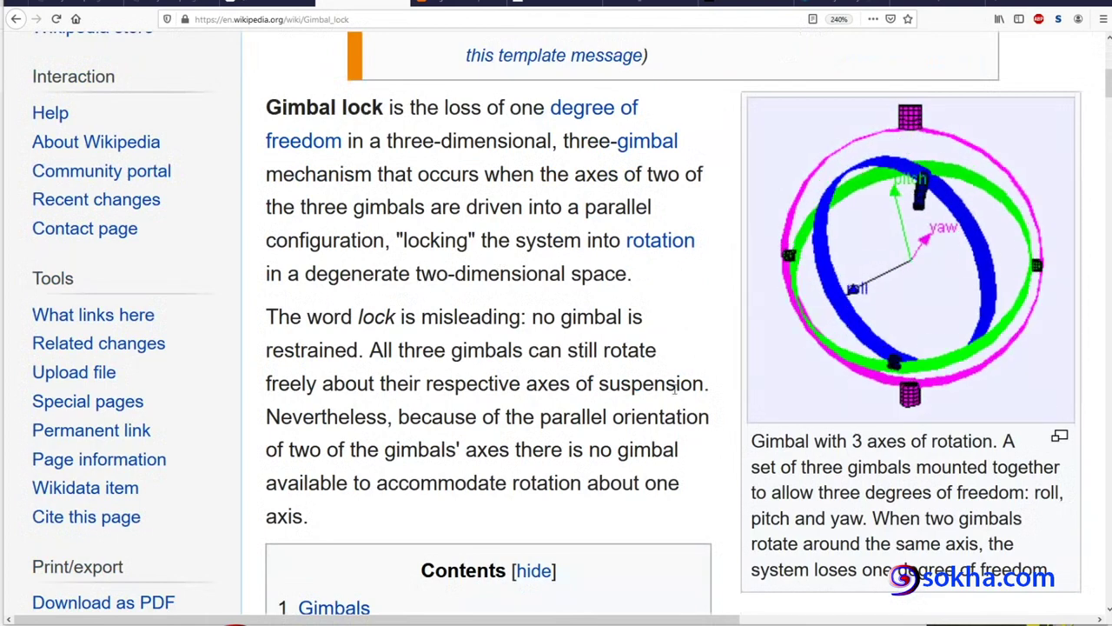
Step: Over a blank Notepad window moved left, draw pink vertical, cyan horizontal and black diagonal axes
key("alt+Tab")
left_click_drag(663, 64, 555, 50)
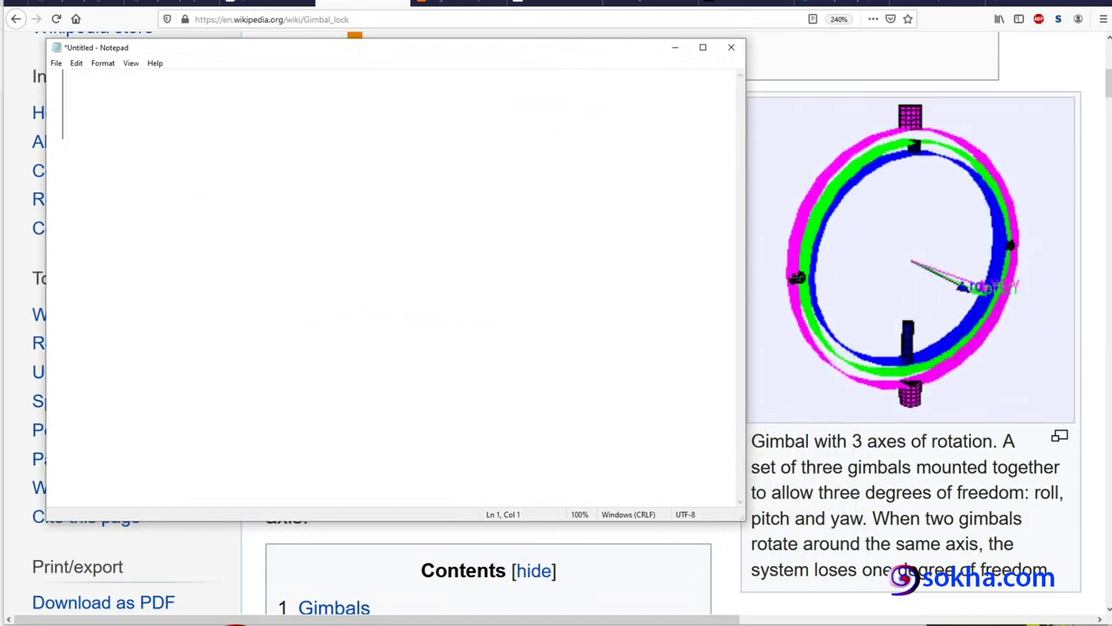
left_click_drag(340, 113, 337, 469)
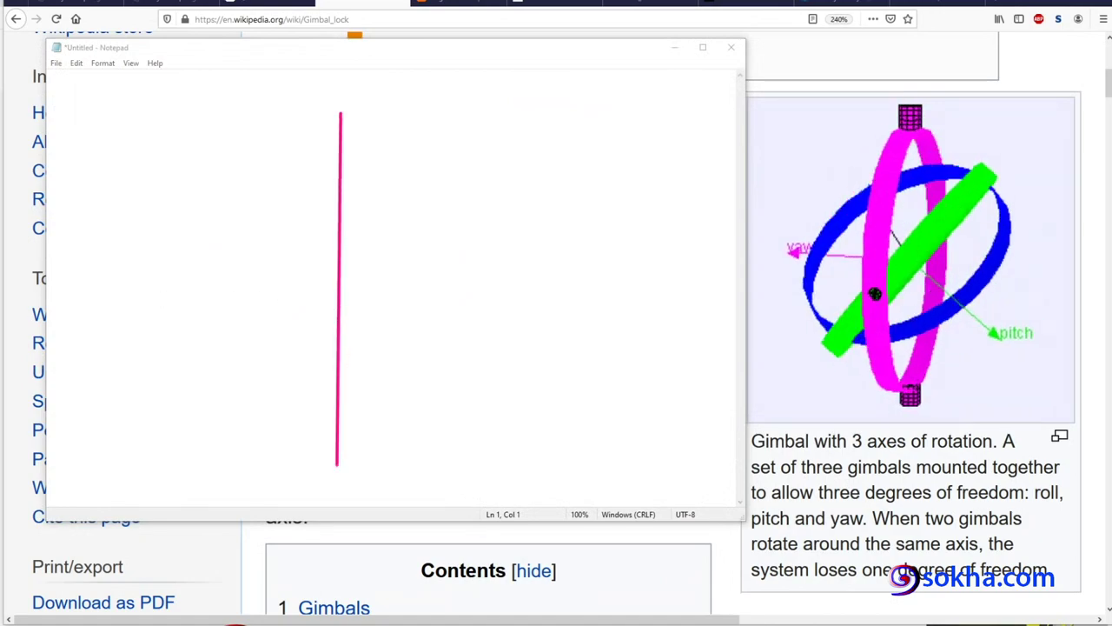
left_click_drag(150, 304, 670, 305)
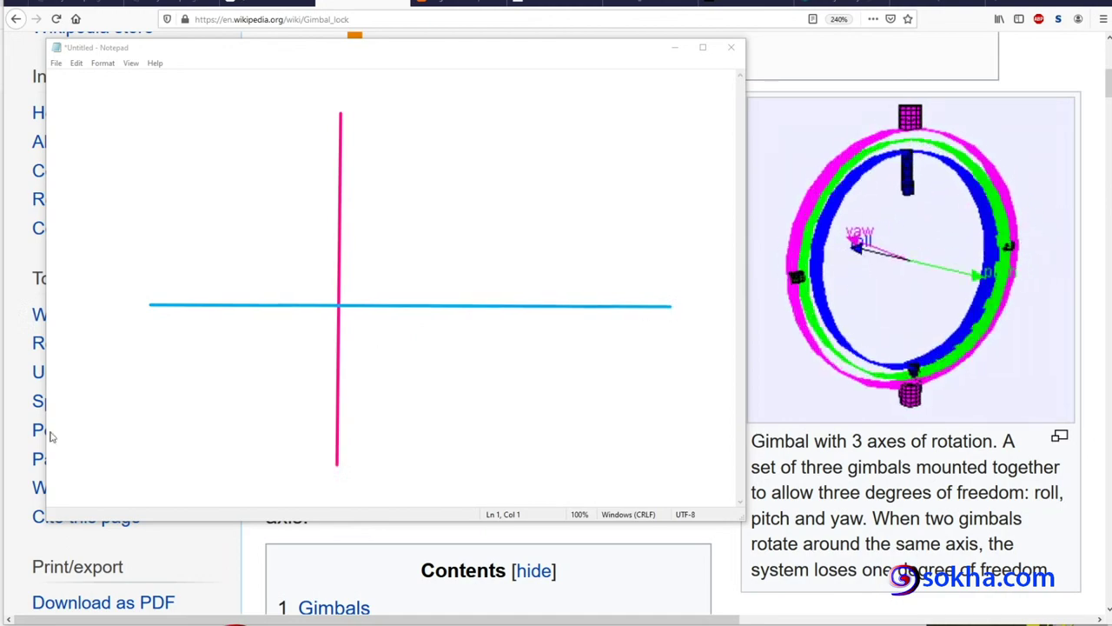
left_click_drag(153, 422, 588, 149)
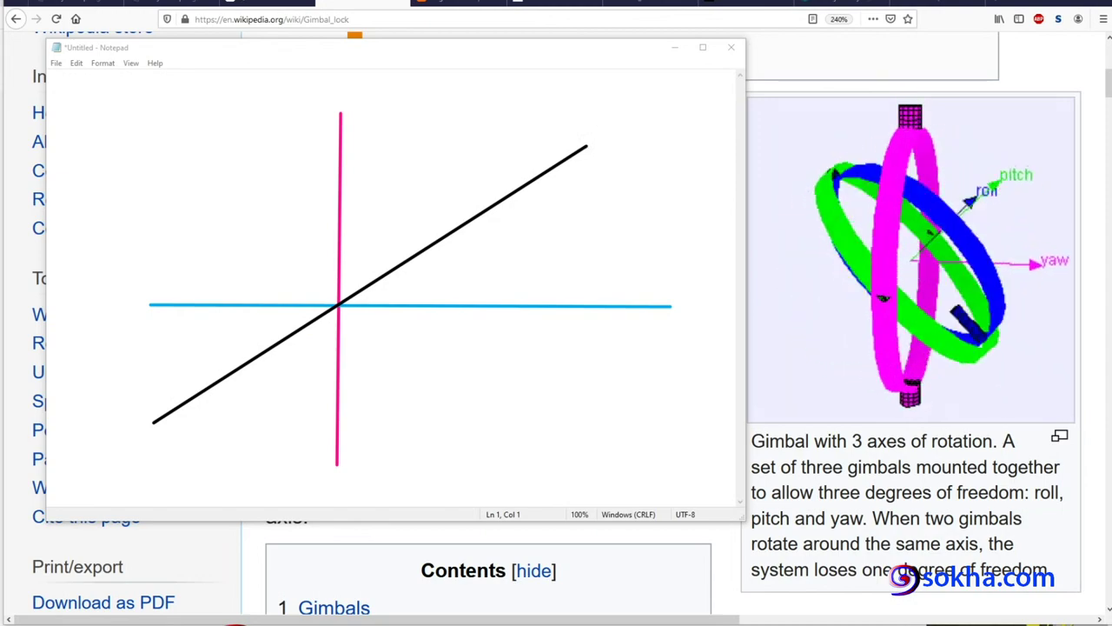
Step: Write the '3D' heading and the Z, y and X axis labels, plus an arrow toward the gimbal animation
left_click_drag(103, 97, 101, 139)
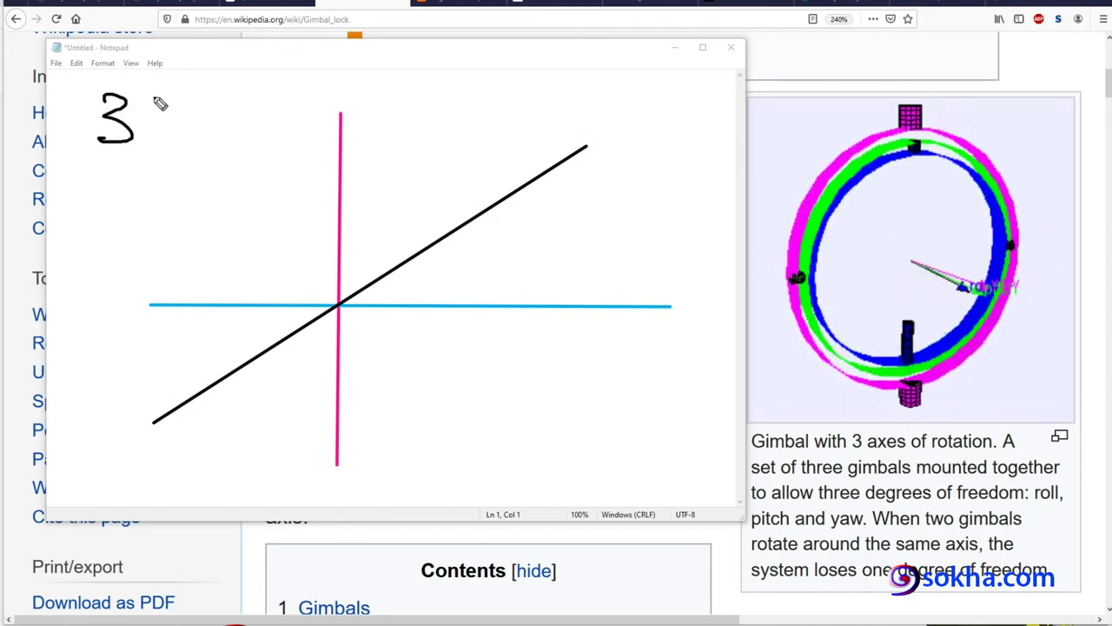
left_click_drag(153, 97, 155, 139)
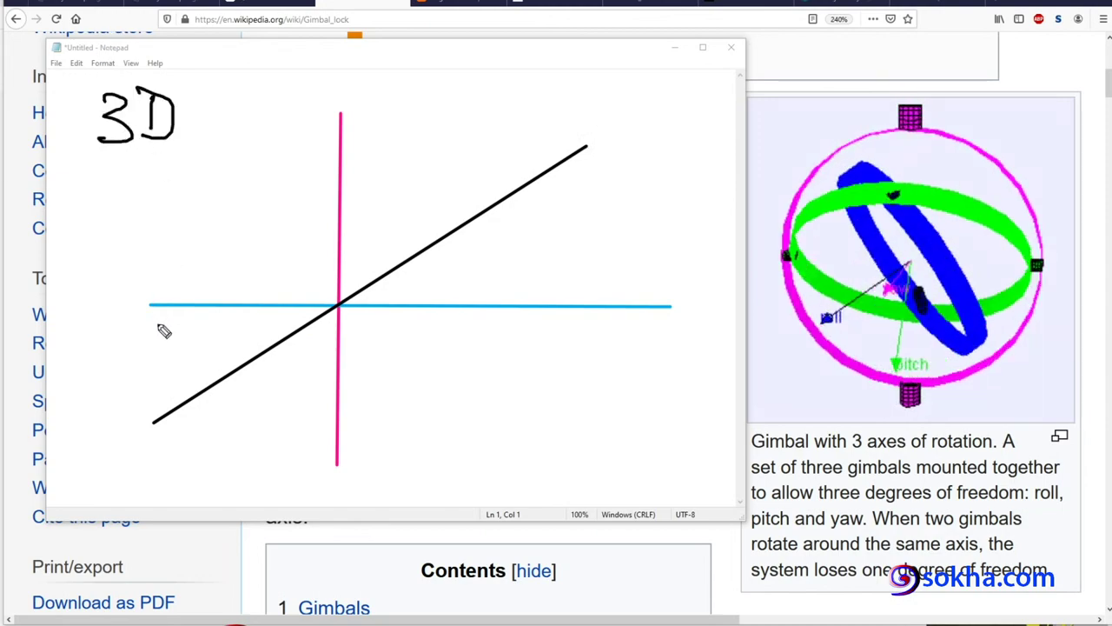
mouse_move(131, 388)
left_mouse_down()
mouse_move(142, 417)
mouse_move(171, 415)
mouse_move(167, 396)
left_mouse_up()
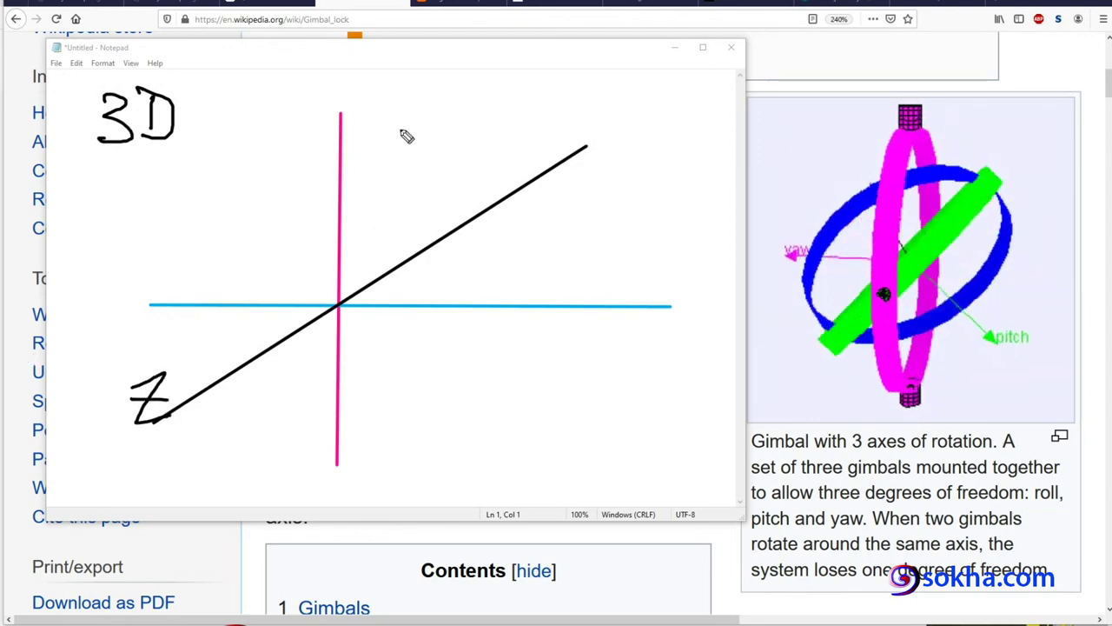
left_click_drag(349, 87, 363, 110)
left_click_drag(379, 86, 415, 111)
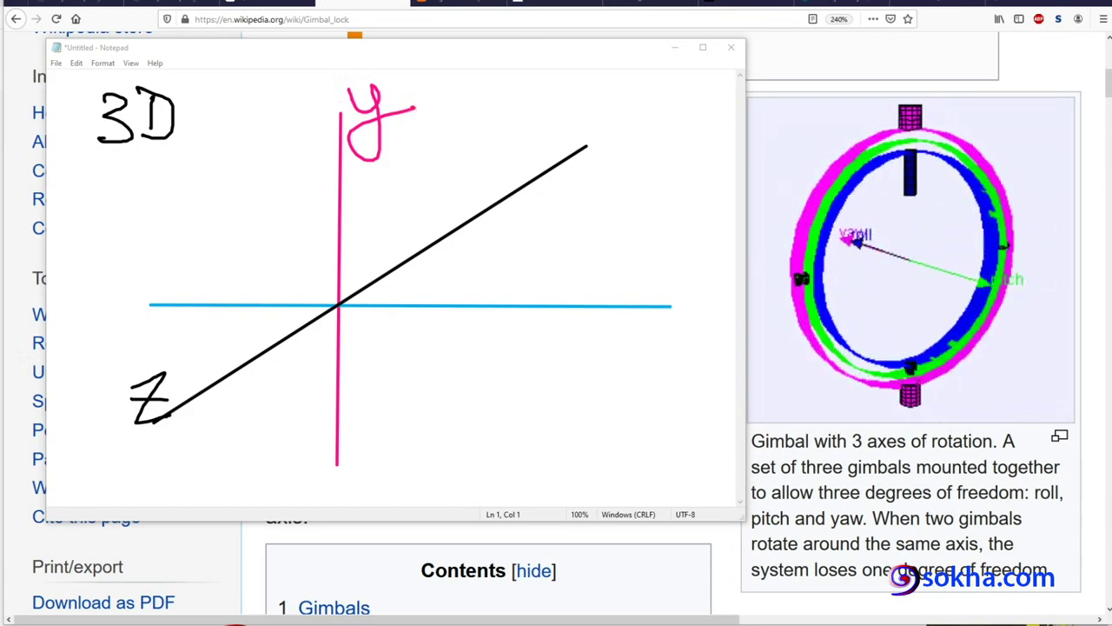
left_click_drag(667, 313, 625, 351)
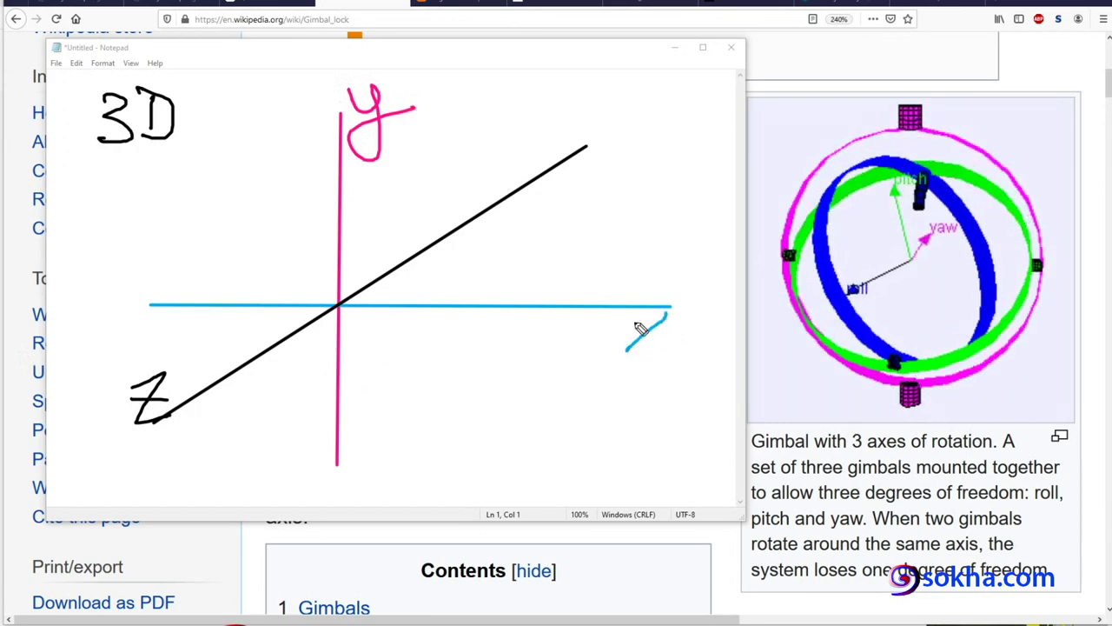
left_click_drag(633, 311, 672, 358)
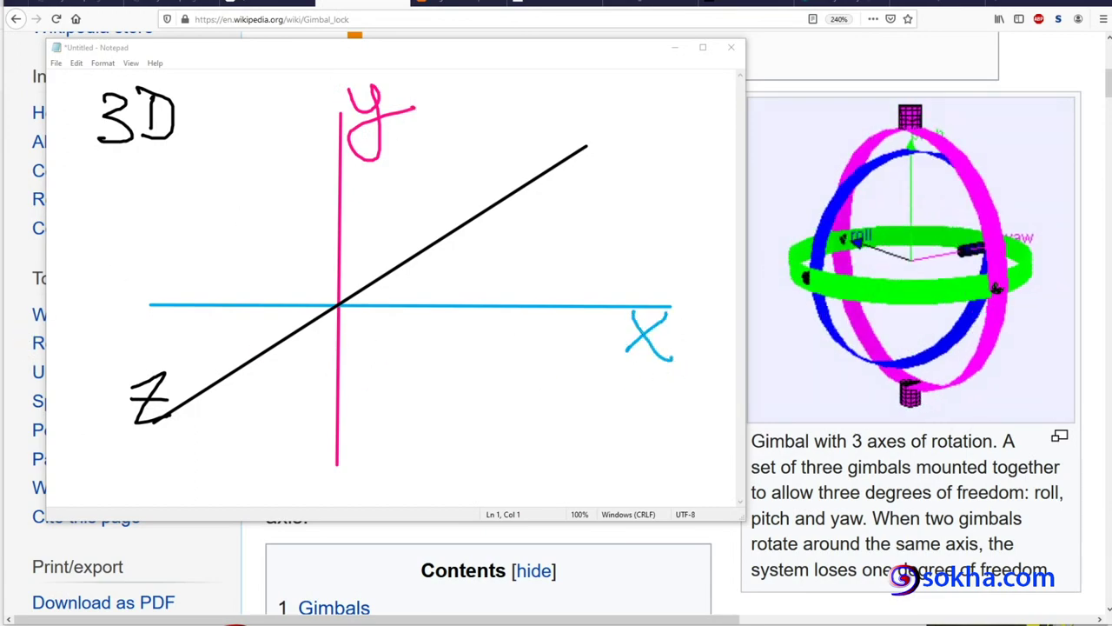
mouse_move(771, 495)
left_mouse_down()
mouse_move(818, 365)
mouse_move(826, 392)
left_mouse_up()
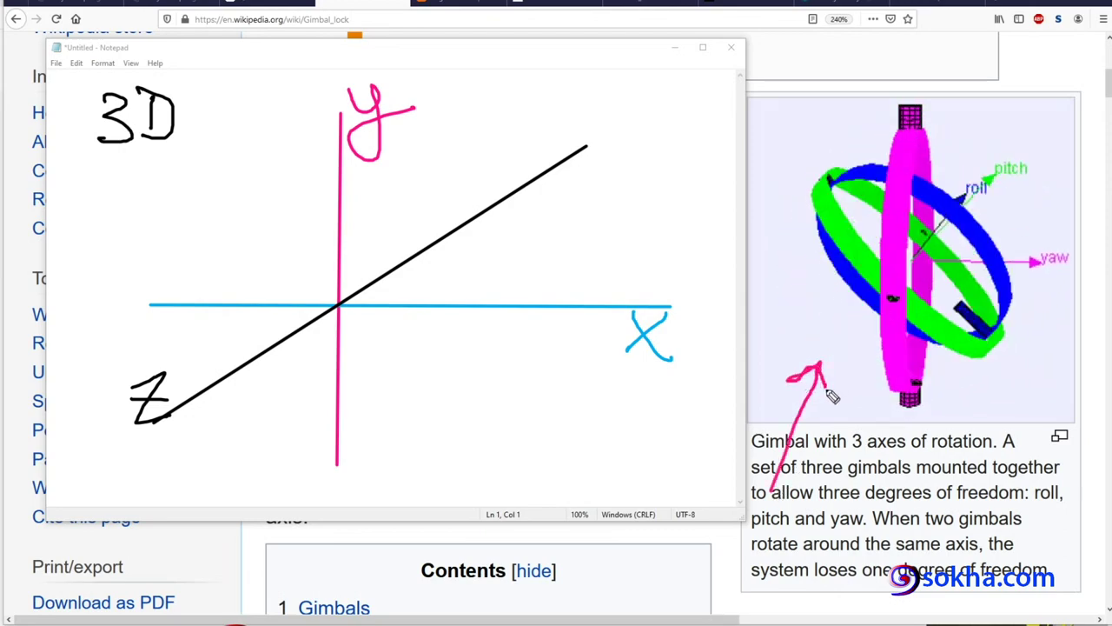
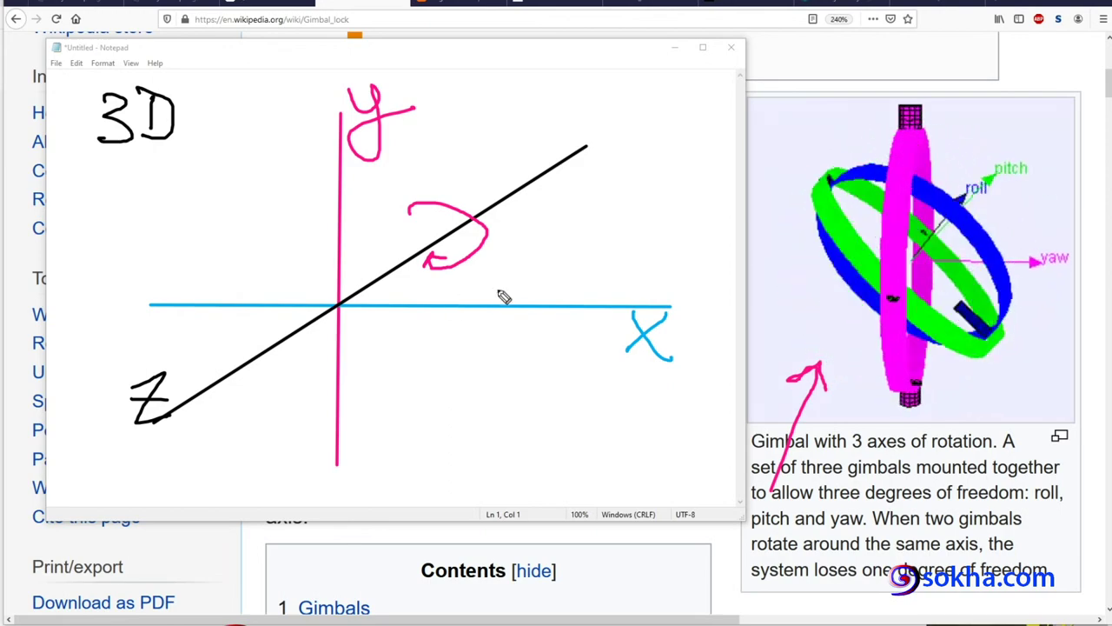
Step: Sketch rotation arrows around the x and y axes and tick marks beside the y, x and Z labels
mouse_move(518, 278)
left_mouse_down()
mouse_move(487, 282)
mouse_move(524, 329)
left_mouse_up()
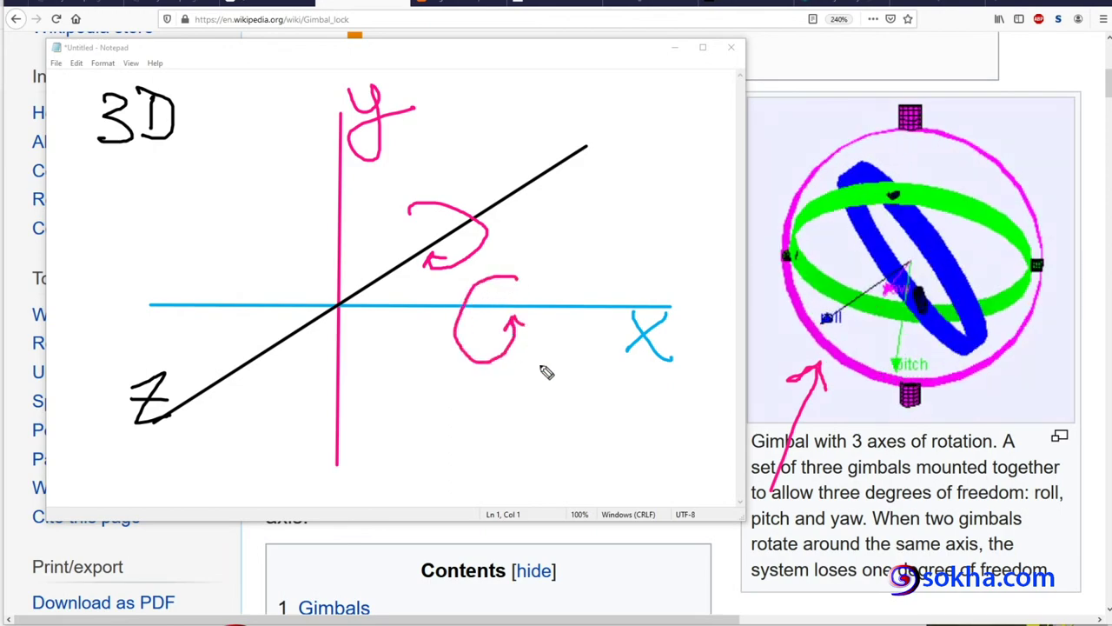
mouse_move(321, 206)
left_mouse_down()
mouse_move(304, 256)
mouse_move(375, 218)
left_mouse_up()
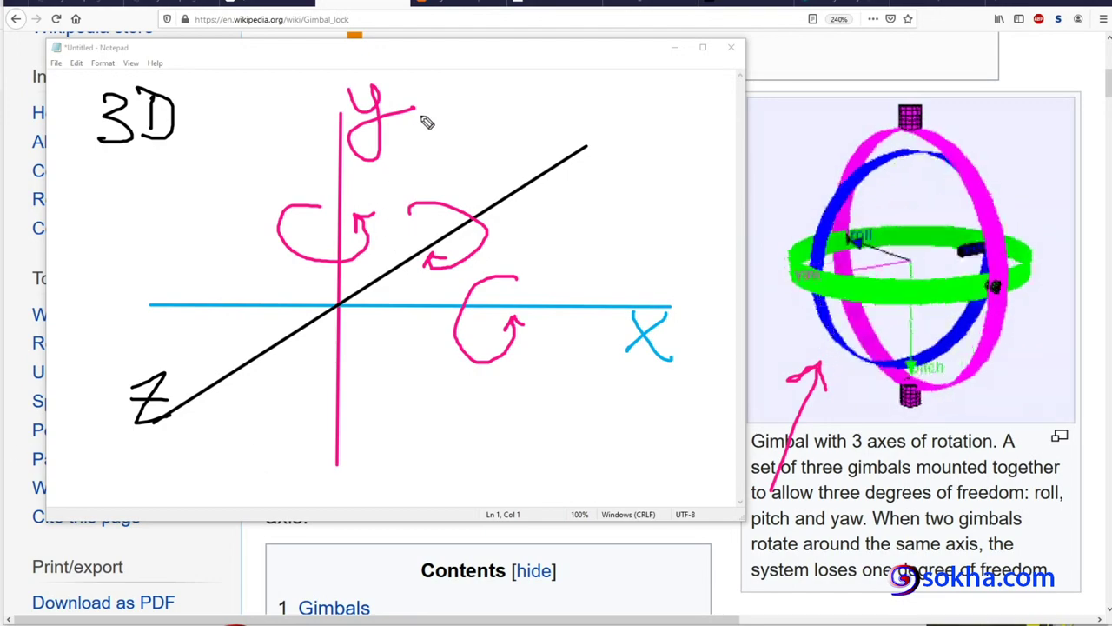
left_click_drag(426, 98, 478, 88)
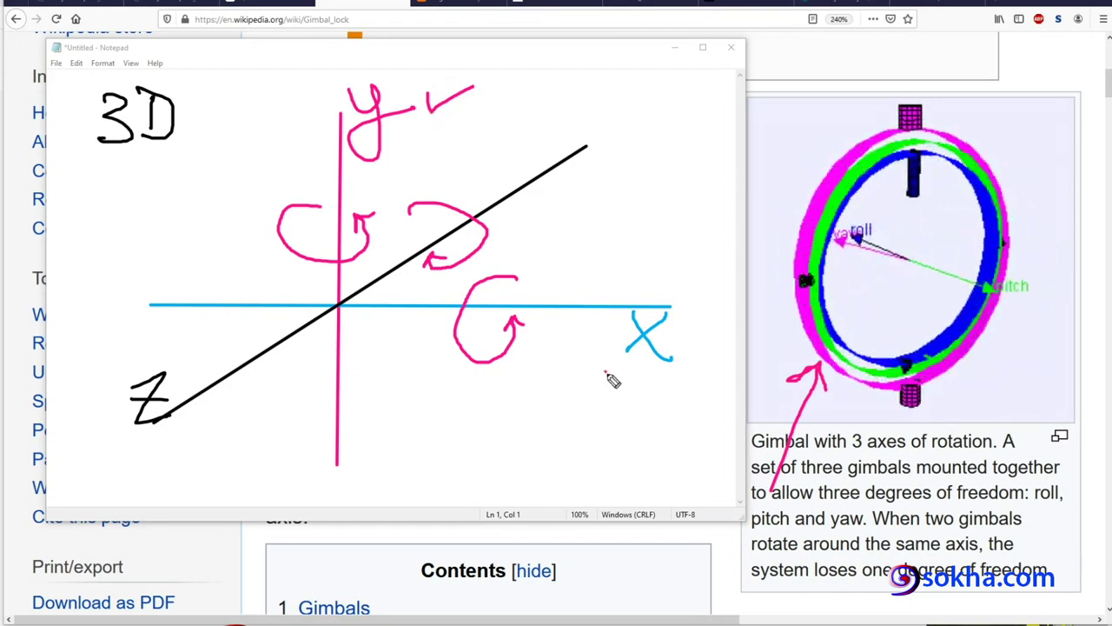
left_click_drag(606, 372, 647, 376)
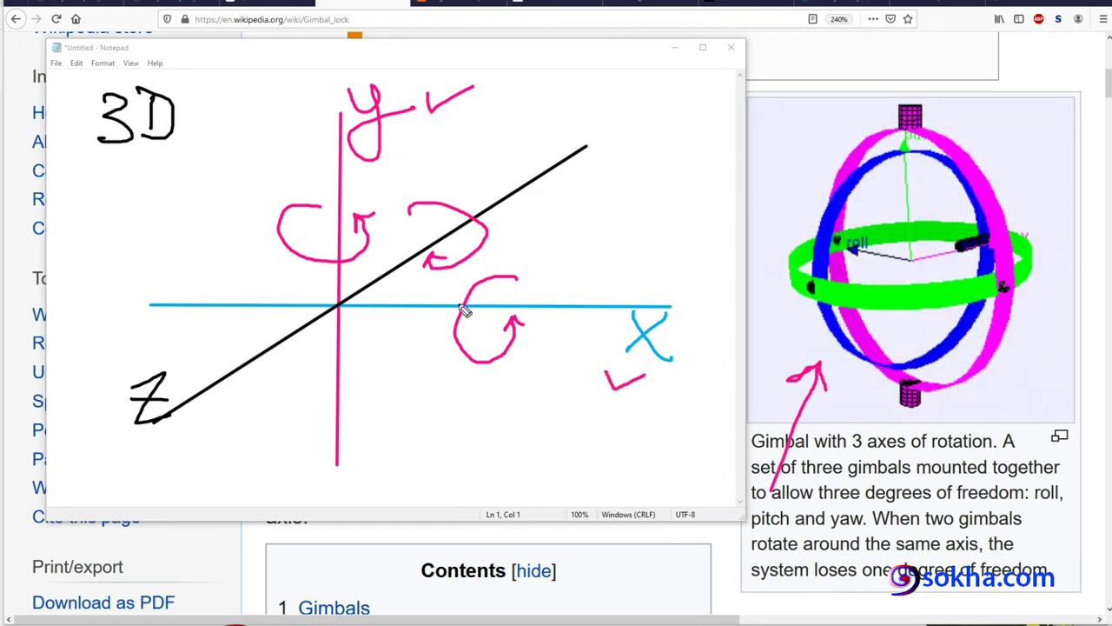
left_click_drag(149, 340, 142, 363)
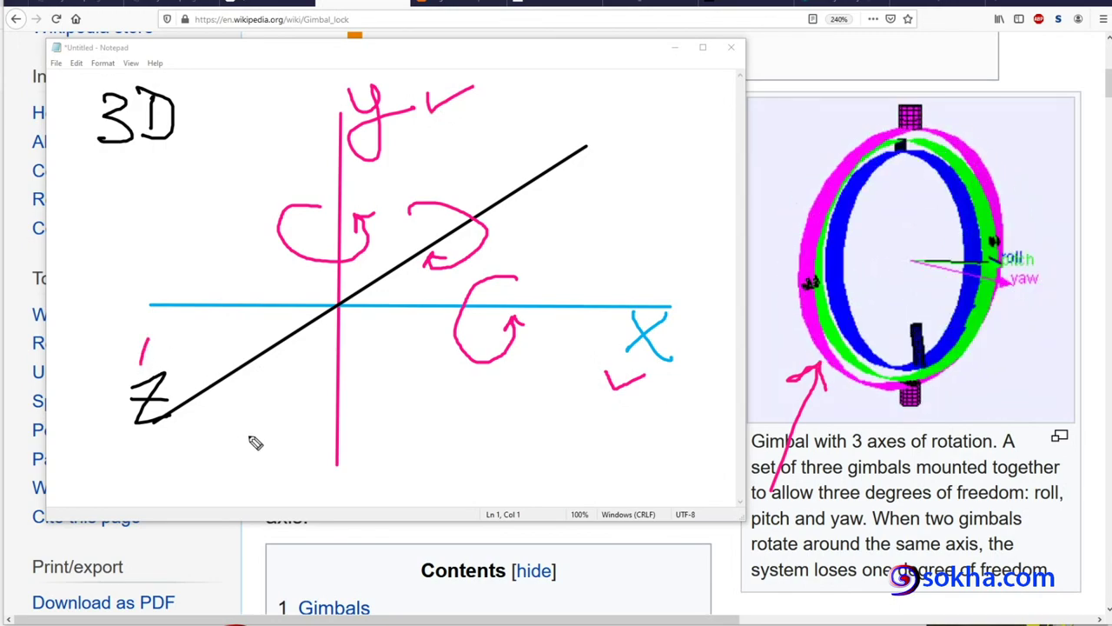
left_click_drag(663, 378, 663, 417)
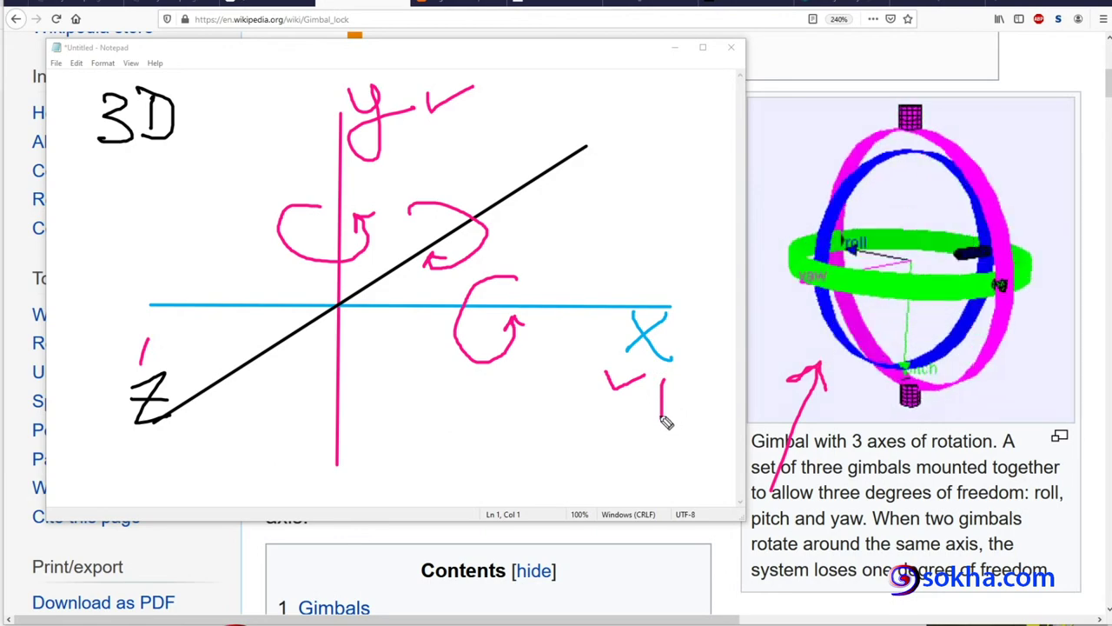
left_click_drag(315, 88, 307, 120)
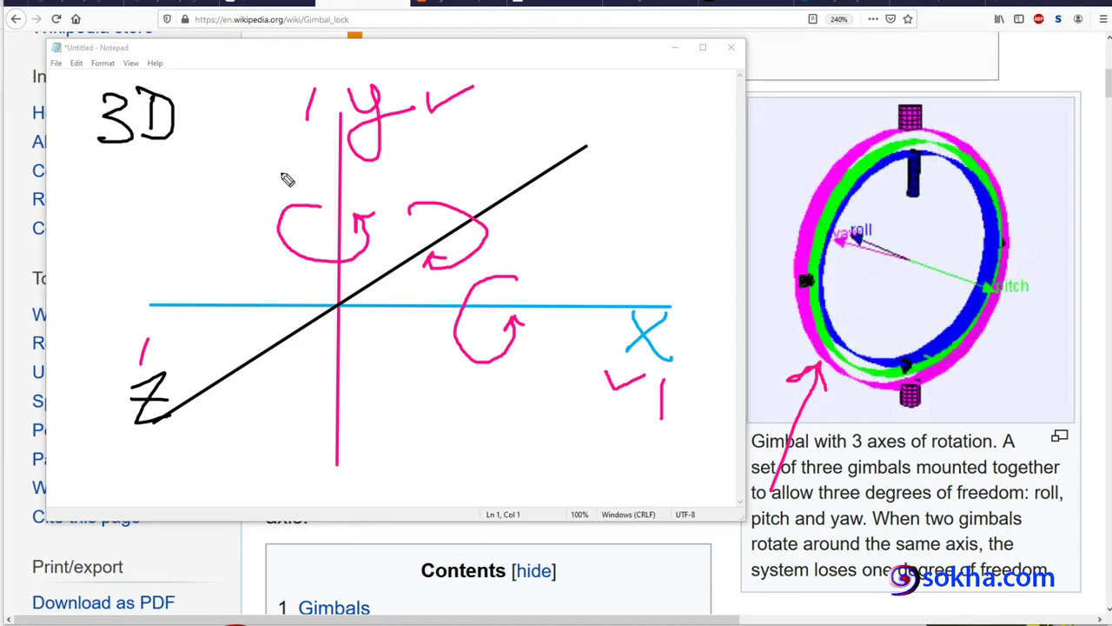
left_click_drag(371, 185, 452, 182)
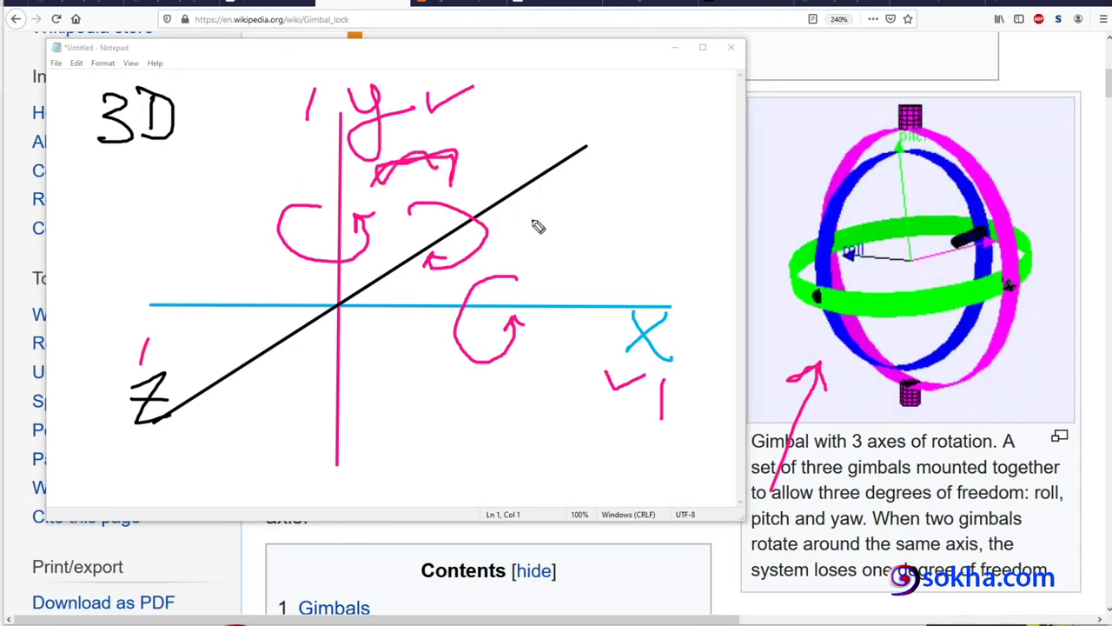
Step: Add tick marks on the diagonal z-axis, the x rotation arrow and below the x-axis
left_click_drag(527, 198, 568, 177)
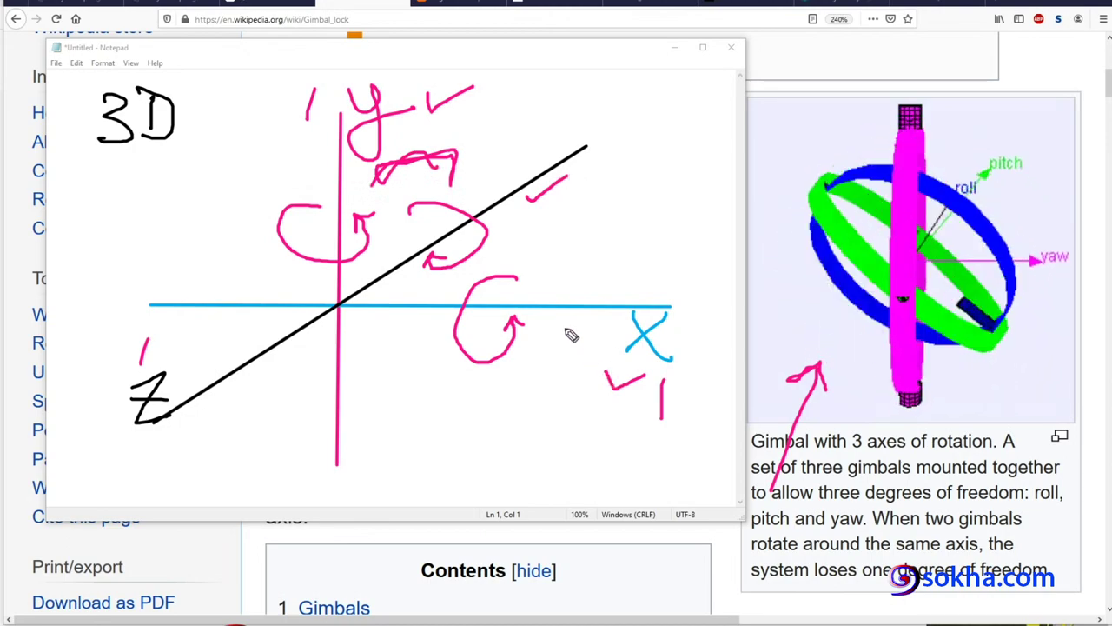
left_click_drag(562, 326, 599, 316)
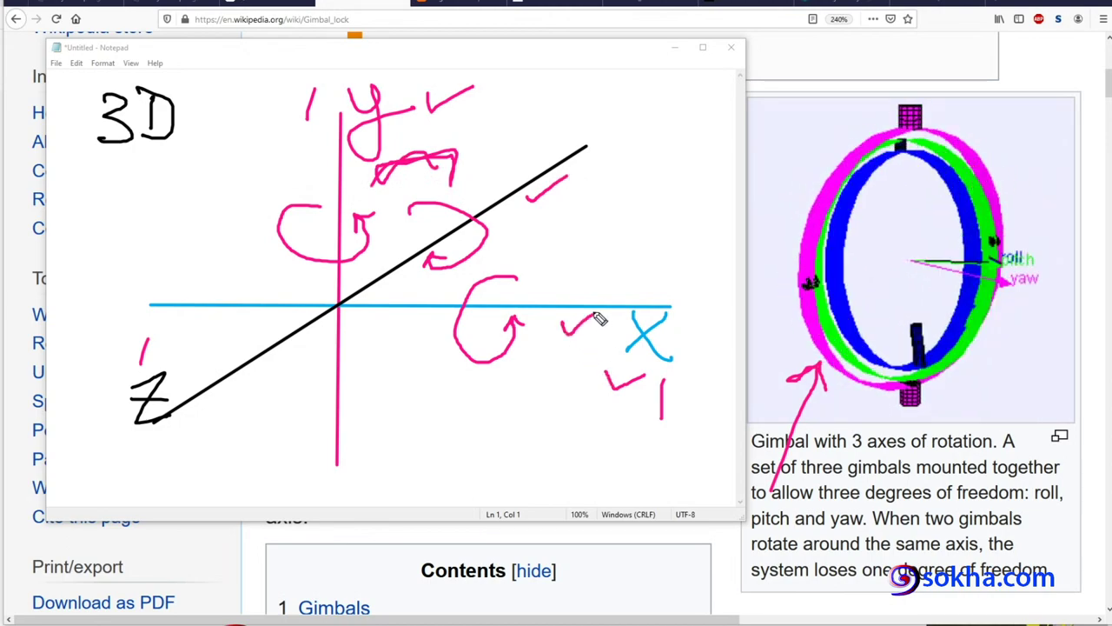
left_click_drag(294, 408, 319, 379)
left_click_drag(203, 362, 231, 351)
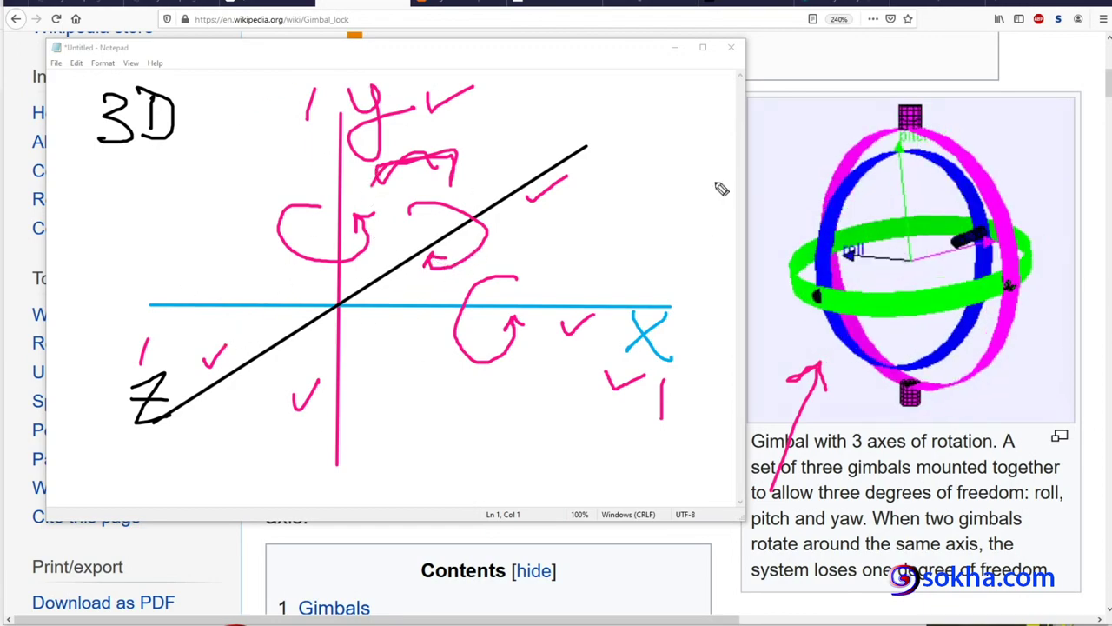
Step: Loop twice around the gimbal animation, then erase all the pen drawings
left_click_drag(904, 139, 827, 231)
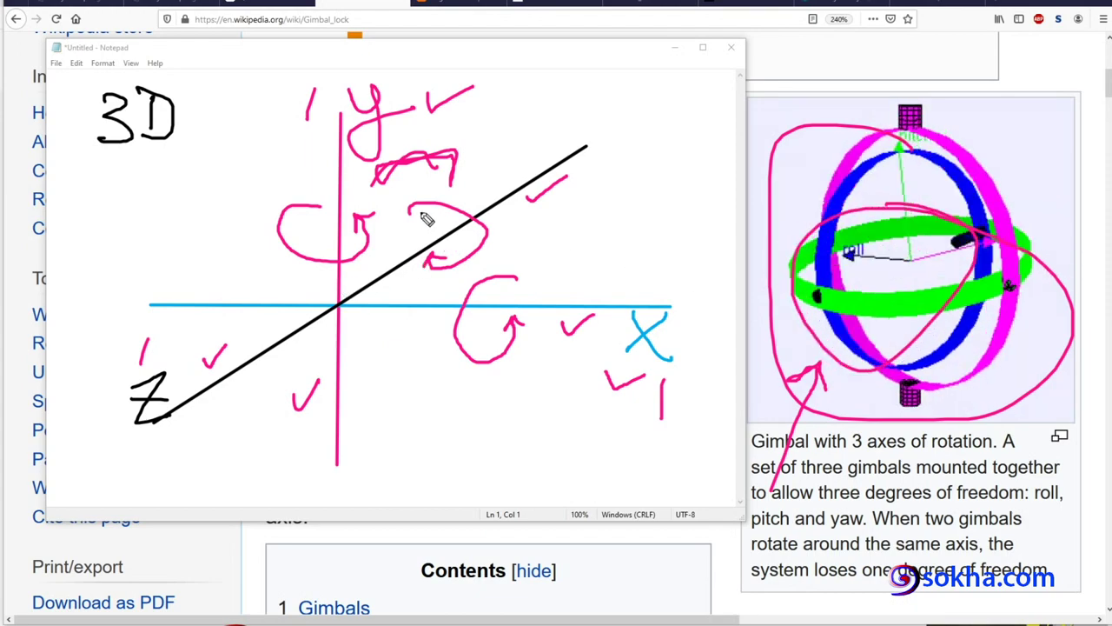
mouse_move(421, 211)
left_mouse_down()
mouse_move(439, 252)
mouse_move(480, 257)
left_mouse_up()
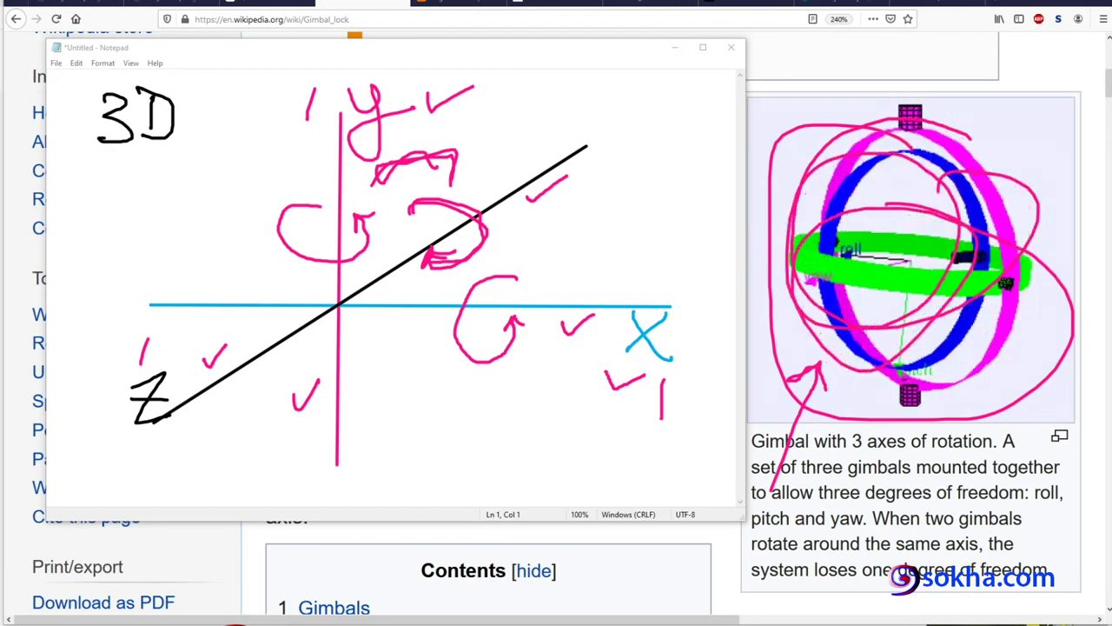
key("Escape")
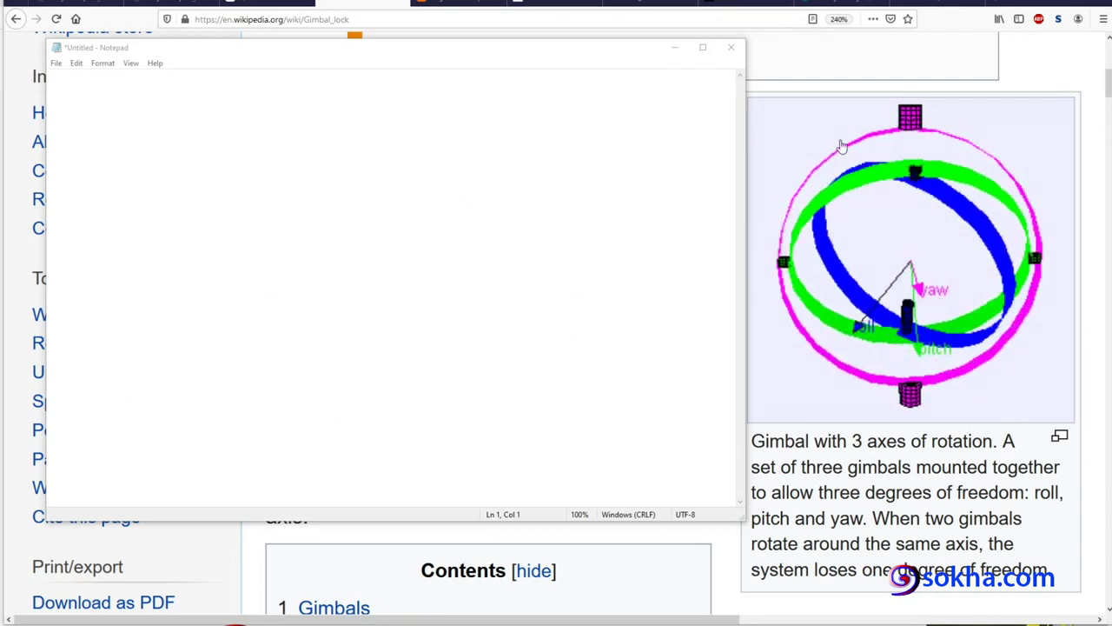
Step: Hide Notepad to reveal the Gimbal lock article, underline 'with 3 axes' in the caption, then clear it
left_click(674, 47)
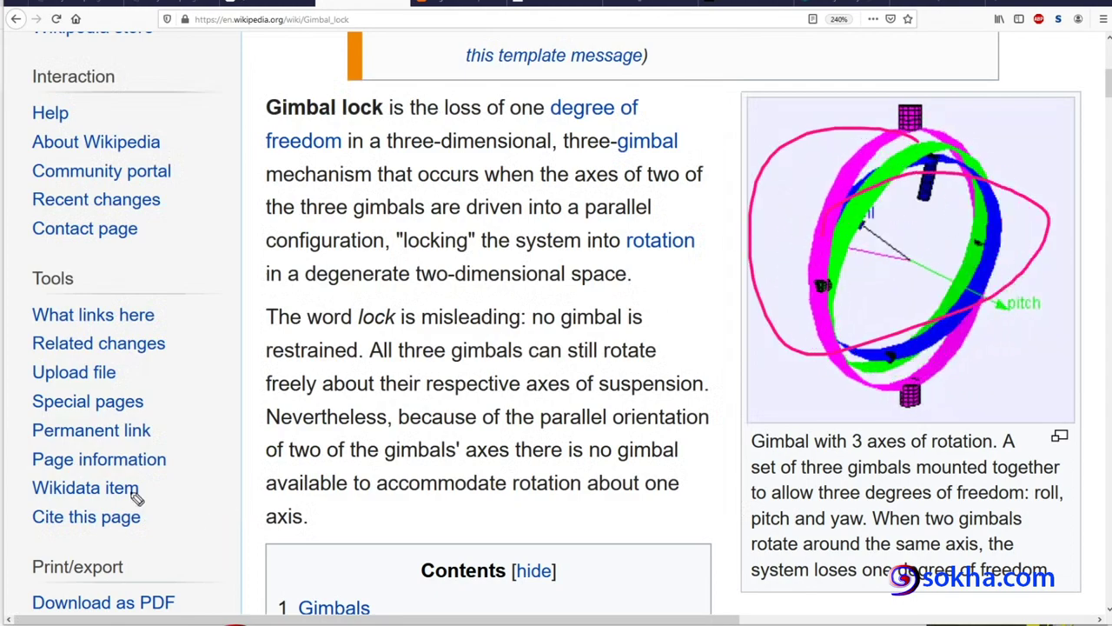
left_click_drag(813, 450, 913, 449)
left_click_drag(839, 452, 930, 449)
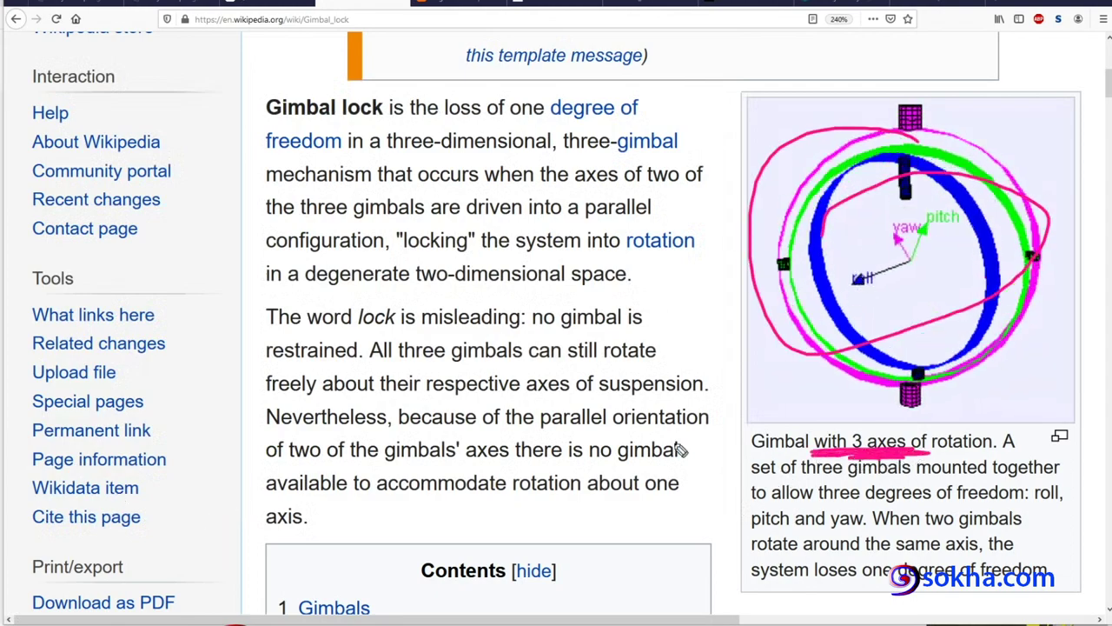
key("Escape")
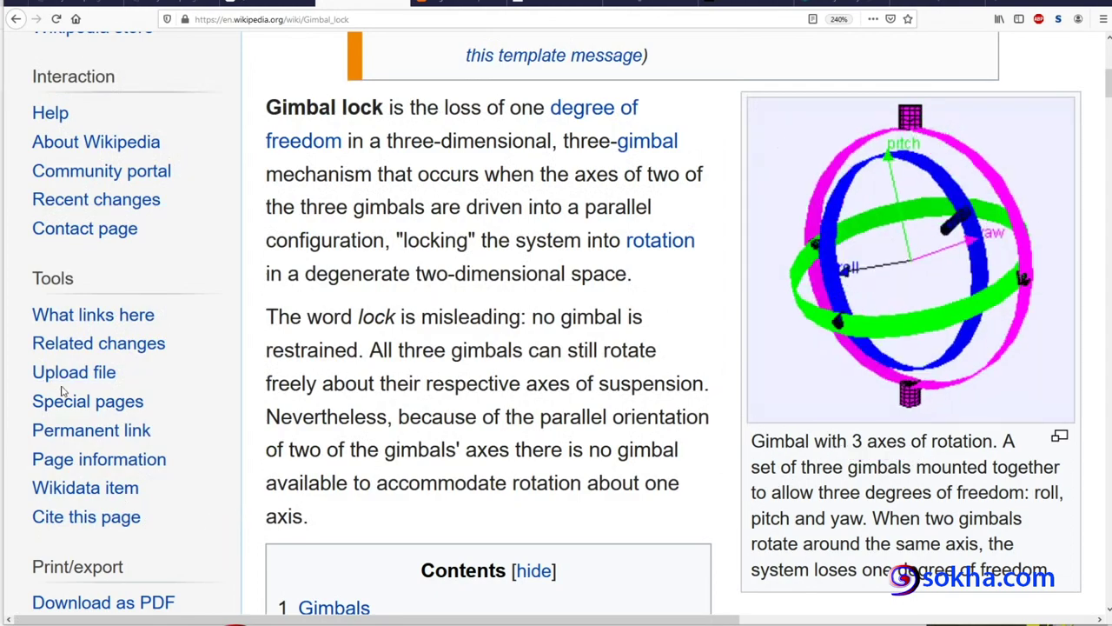
Step: Scroll down to the Contents box, mark the outer gimbal ring, then clear the annotation
scroll(556, 323, "down", 2)
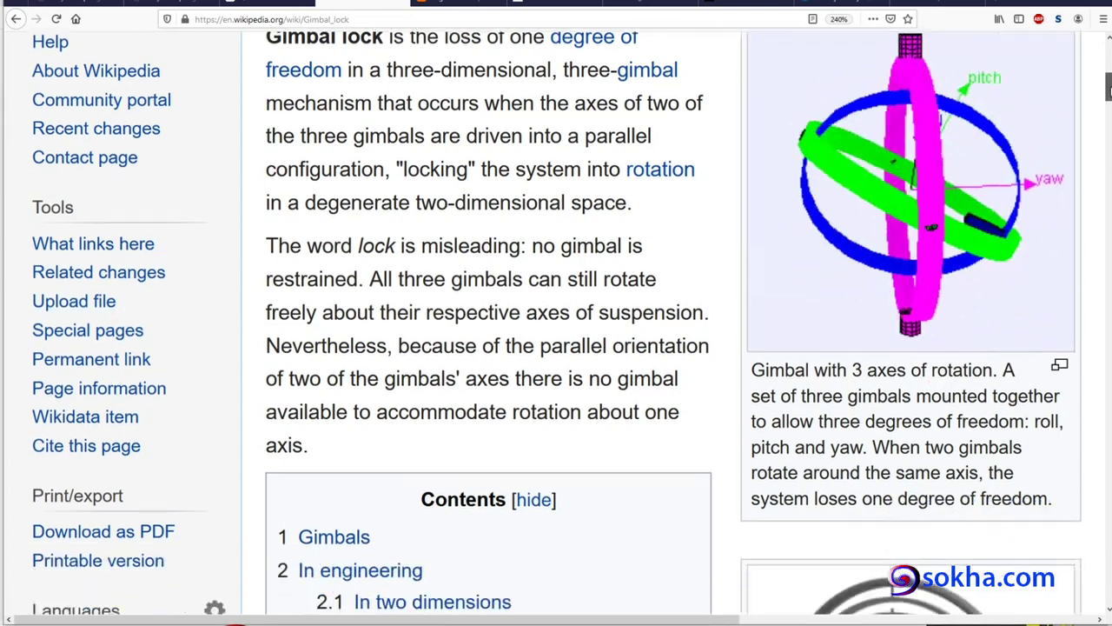
scroll(557, 323, "down", 2)
scroll(556, 324, "down", 2)
scroll(556, 324, "down", 1)
scroll(556, 324, "down", 1)
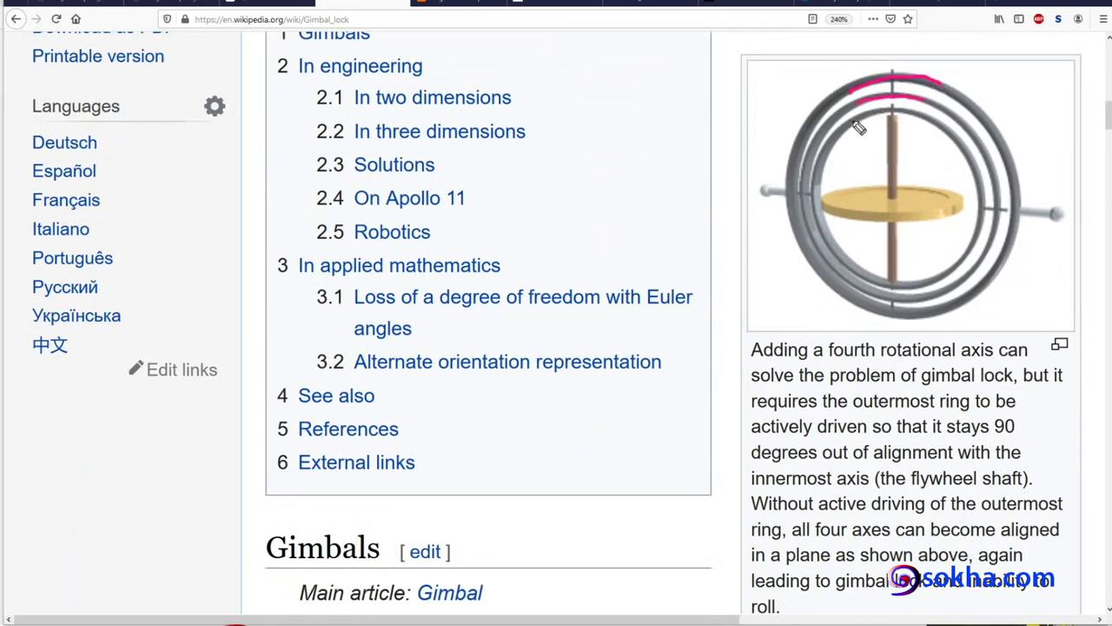
mouse_move(858, 128)
left_mouse_down()
mouse_move(939, 128)
mouse_move(899, 240)
mouse_move(926, 230)
left_mouse_up()
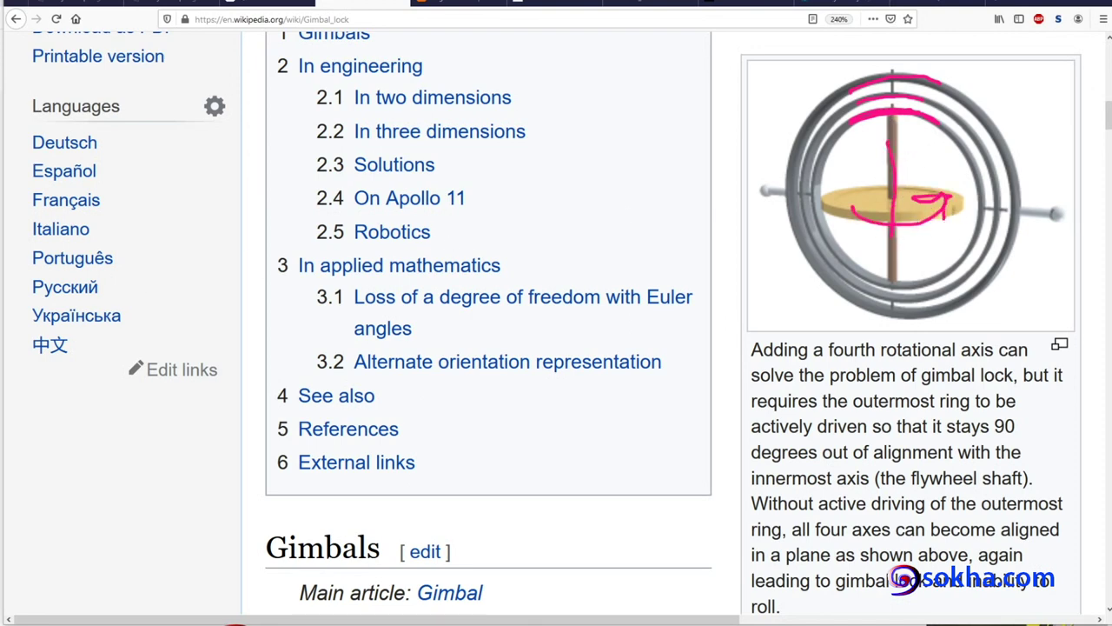
key("Escape")
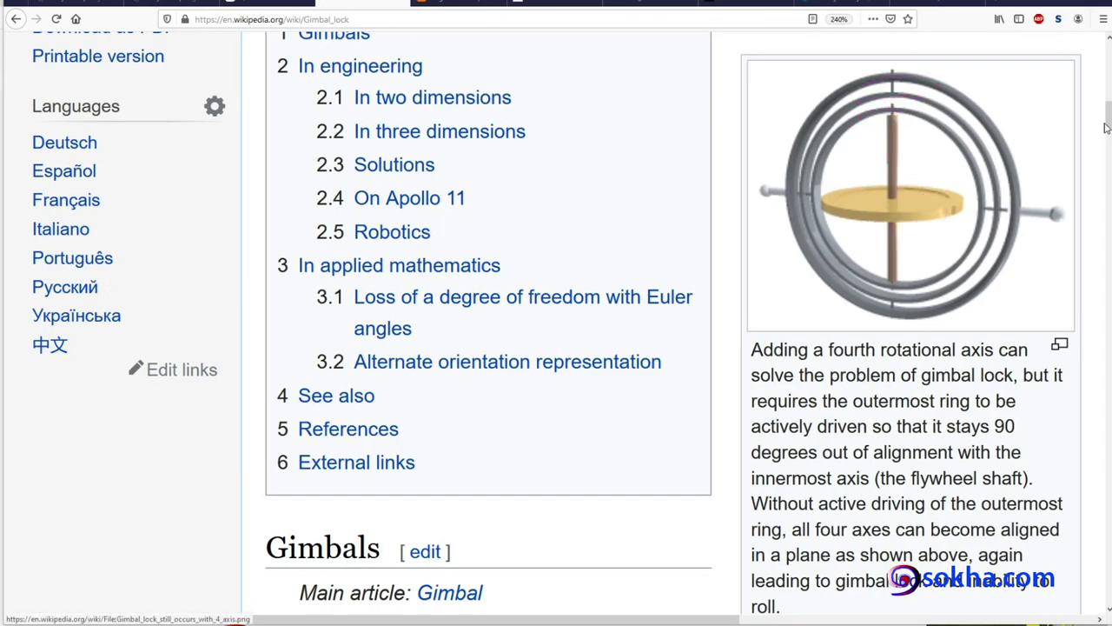
Step: Highlight the top of the outer gimbal ring and add X and arrow marks around it
scroll(938, 173, "up", 2)
scroll(921, 191, "up", 3)
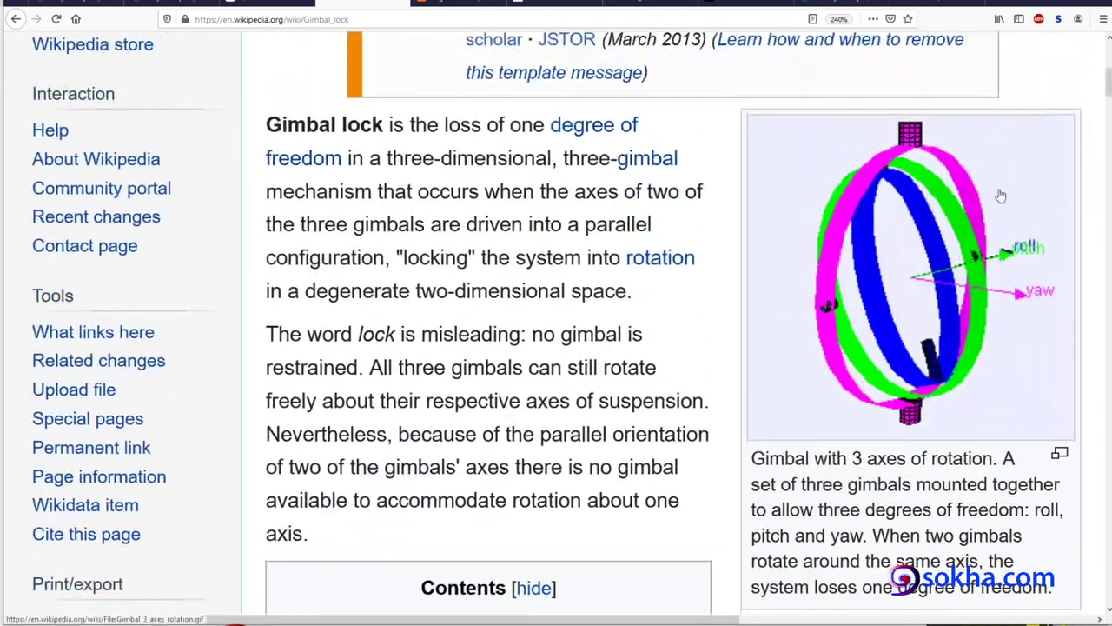
scroll(904, 210, "down", 4)
scroll(922, 270, "down", 2)
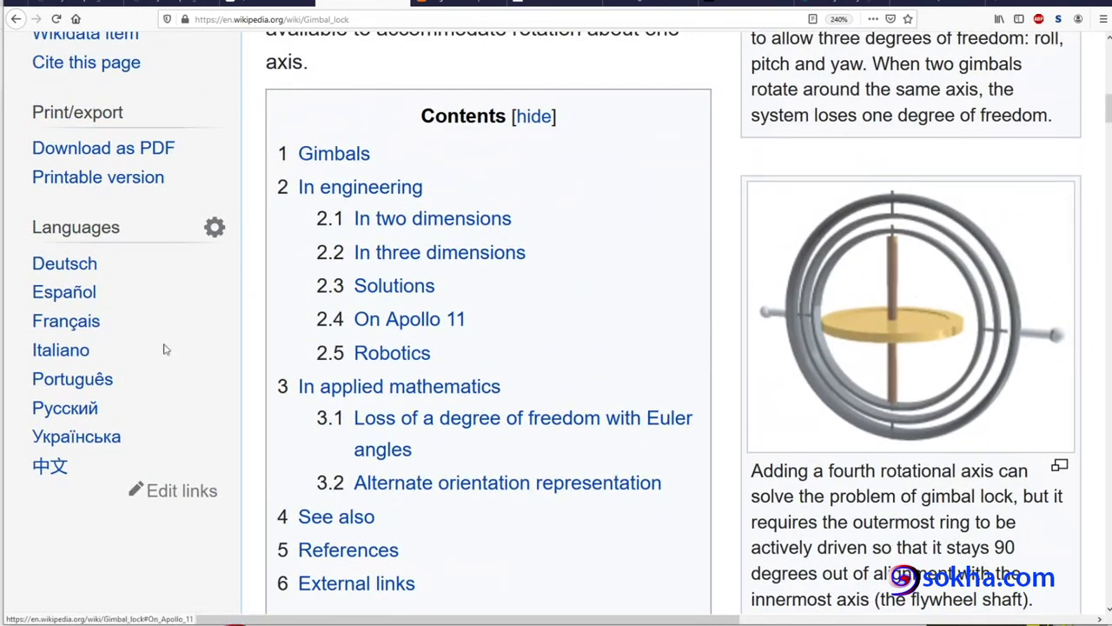
mouse_move(916, 204)
left_mouse_down()
mouse_move(863, 211)
mouse_move(935, 211)
mouse_move(872, 211)
left_mouse_up()
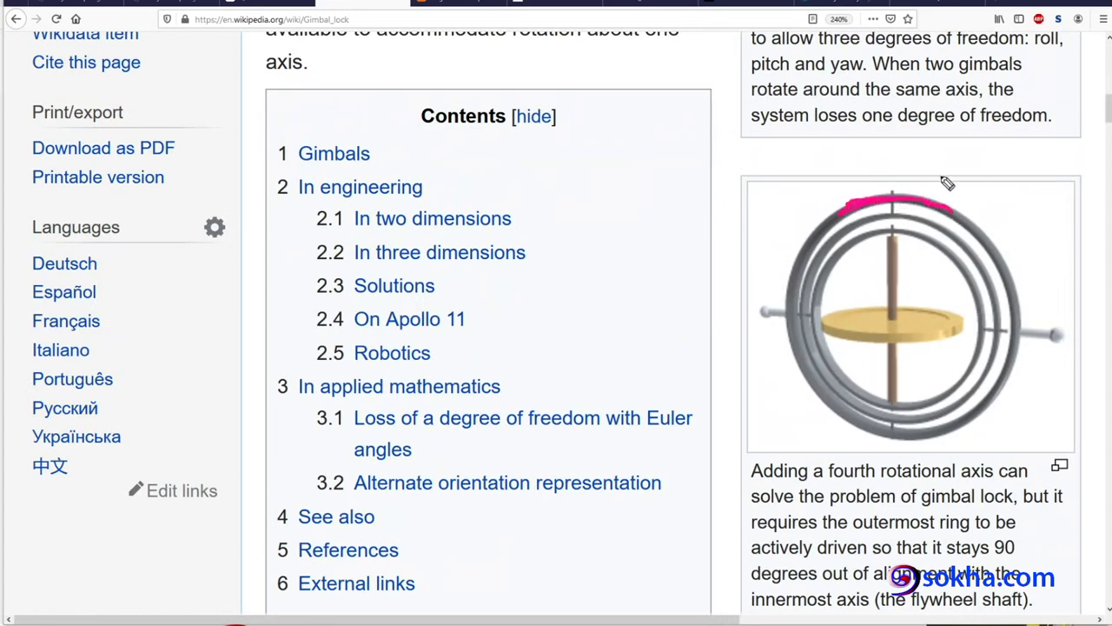
mouse_move(953, 167)
left_mouse_down()
mouse_move(936, 186)
mouse_move(953, 186)
left_mouse_up()
left_click_drag(894, 218, 859, 223)
mouse_move(944, 235)
left_mouse_down()
mouse_move(955, 228)
mouse_move(858, 246)
mouse_move(930, 244)
mouse_move(945, 268)
left_mouse_up()
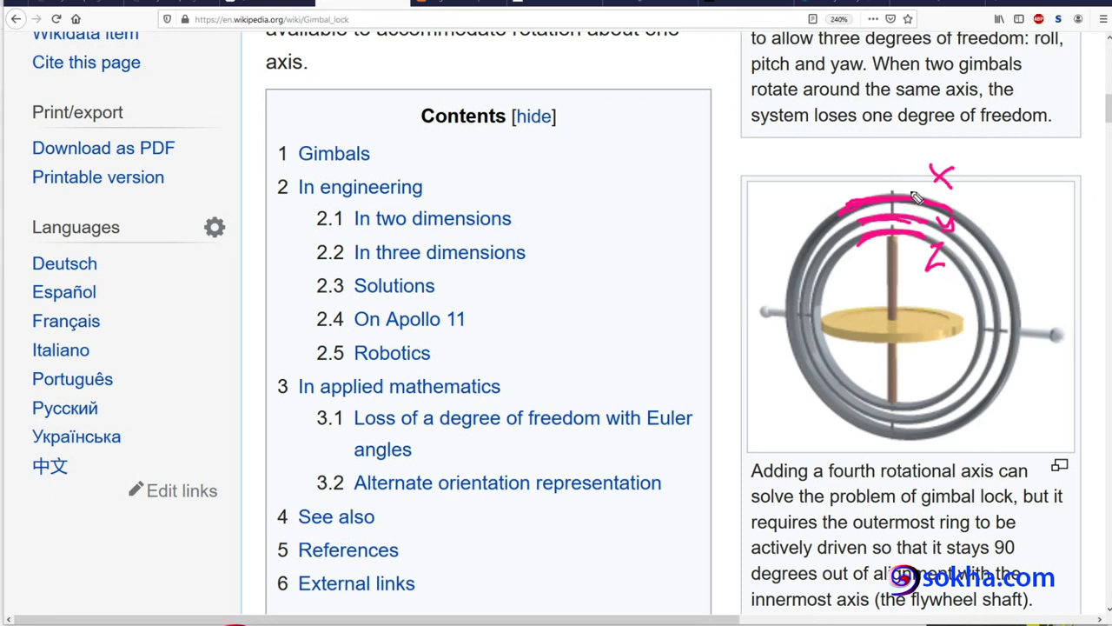
Step: Trace the outer, middle and inner rings and the central shaft, then erase all annotations
left_click_drag(838, 210, 798, 338)
left_click_drag(843, 239, 809, 351)
left_click_drag(865, 241, 821, 332)
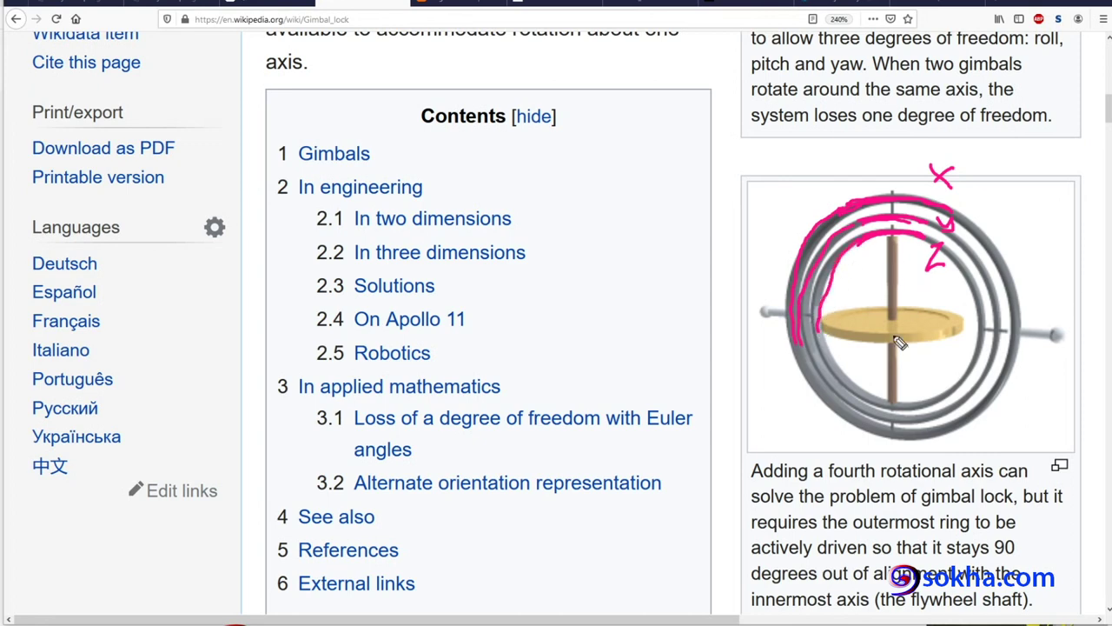
mouse_move(893, 266)
left_mouse_down()
mouse_move(896, 349)
mouse_move(944, 321)
mouse_move(940, 345)
left_mouse_up()
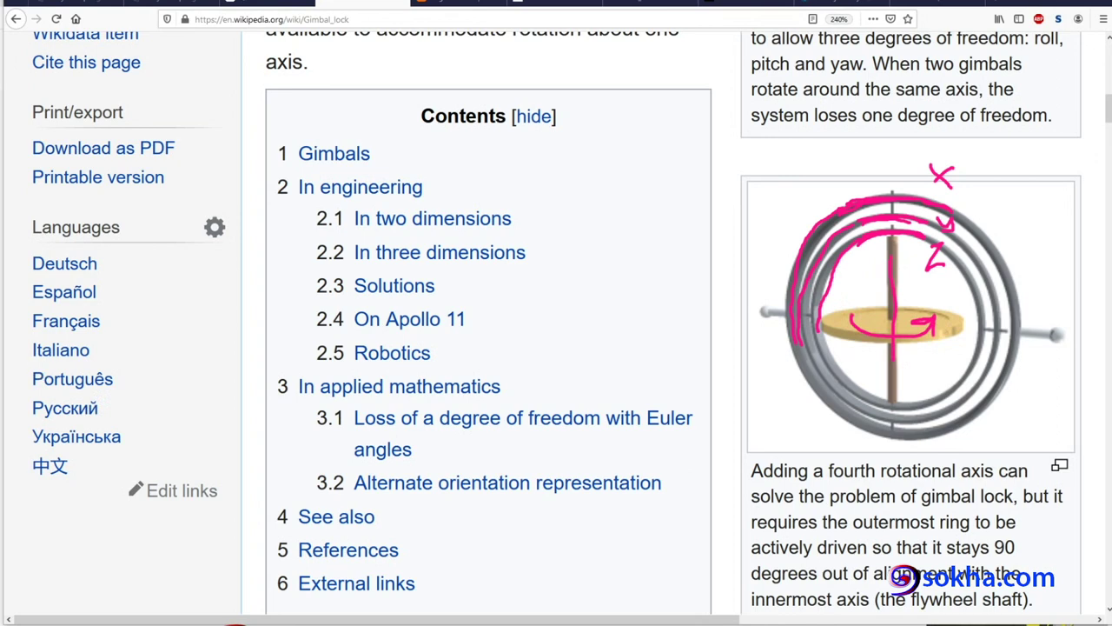
key("Escape")
Step: Switch to the Quaternion article; circle its title and 1843, and underline the discoverer's name
left_click(271, 13)
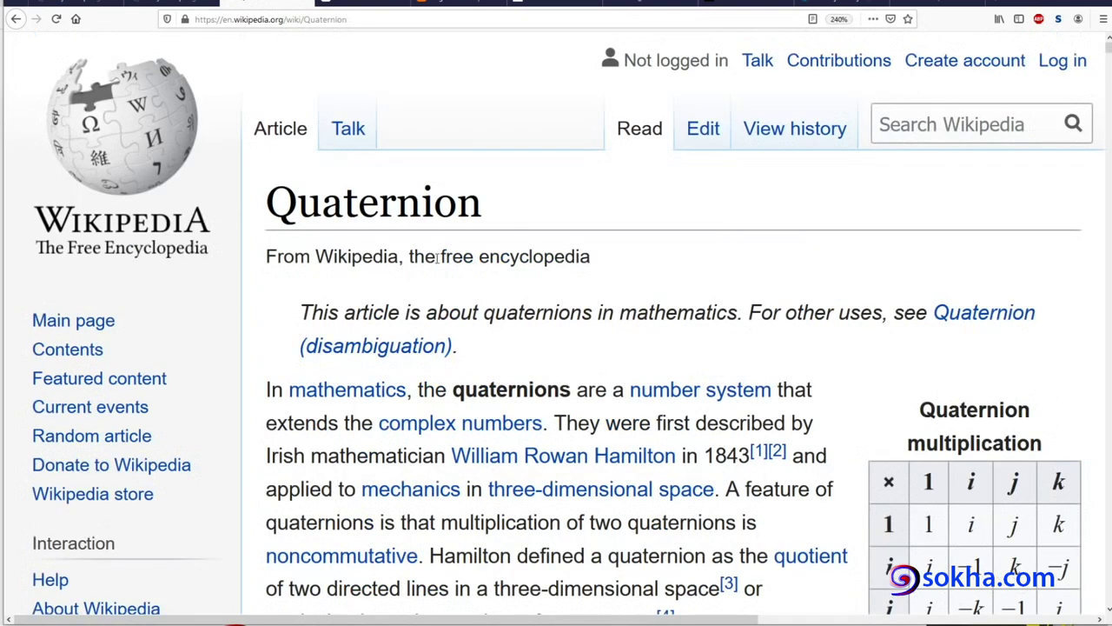
left_click_drag(276, 242, 263, 233)
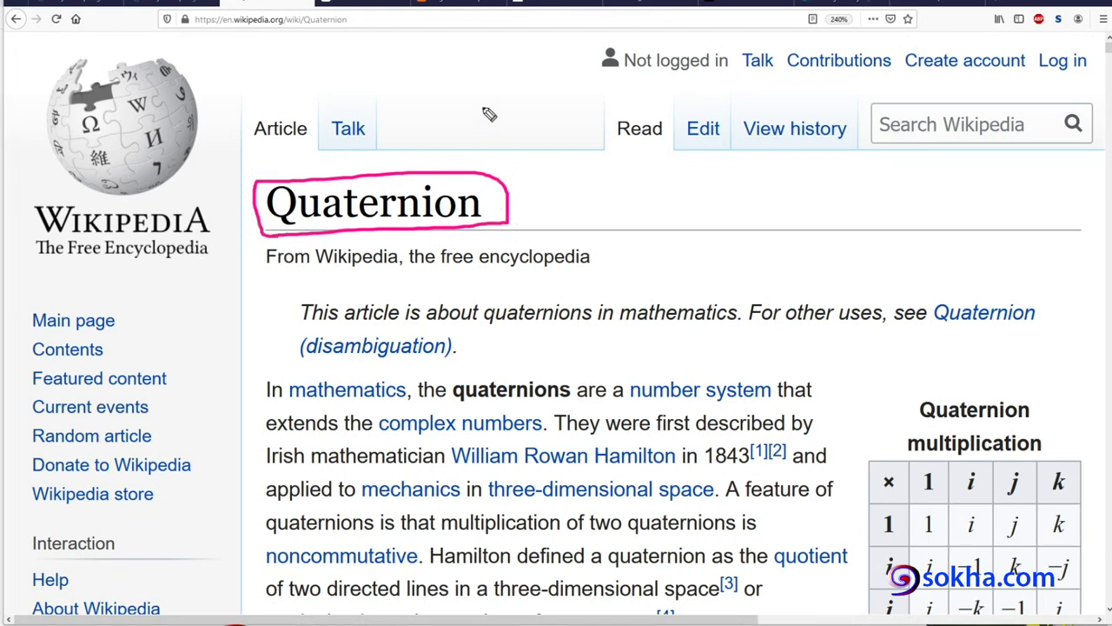
left_click_drag(454, 473, 528, 472)
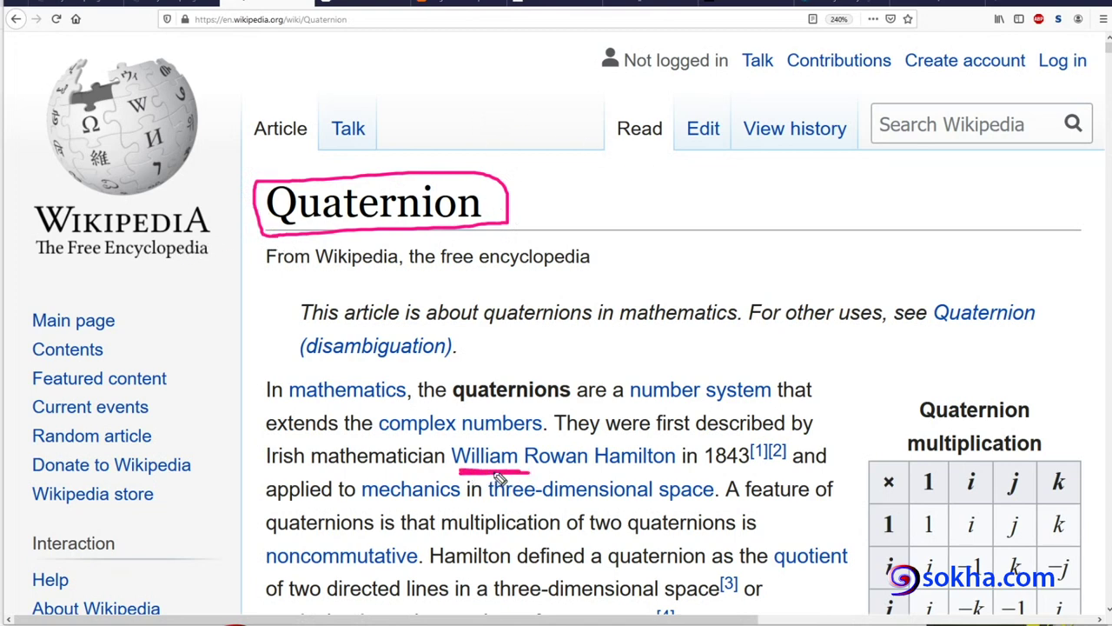
left_click_drag(465, 88, 428, 169)
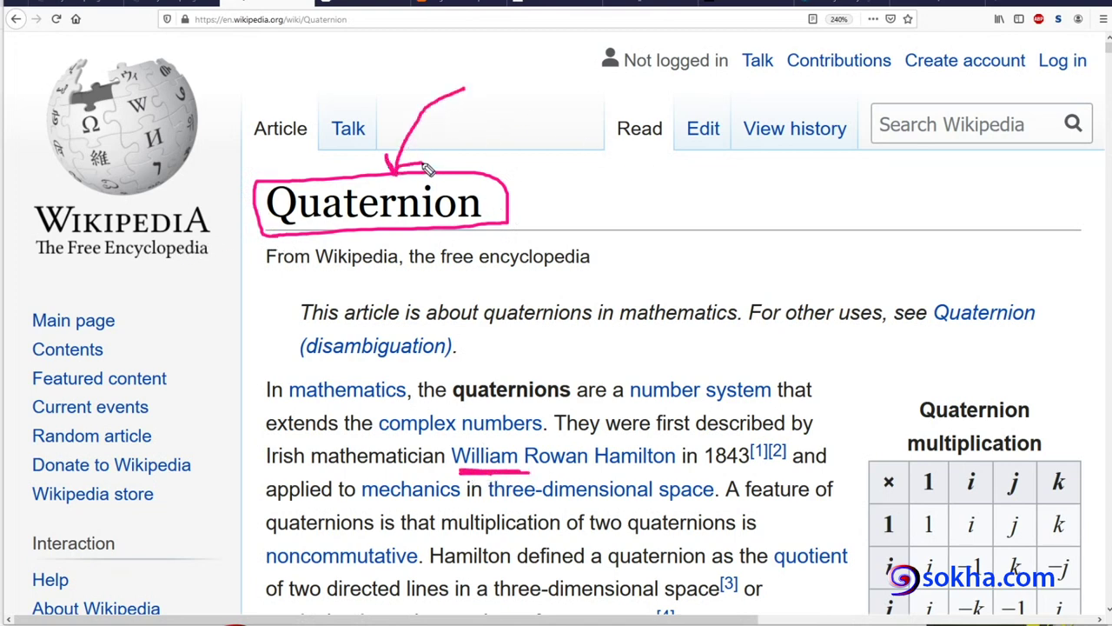
left_click_drag(737, 434, 740, 427)
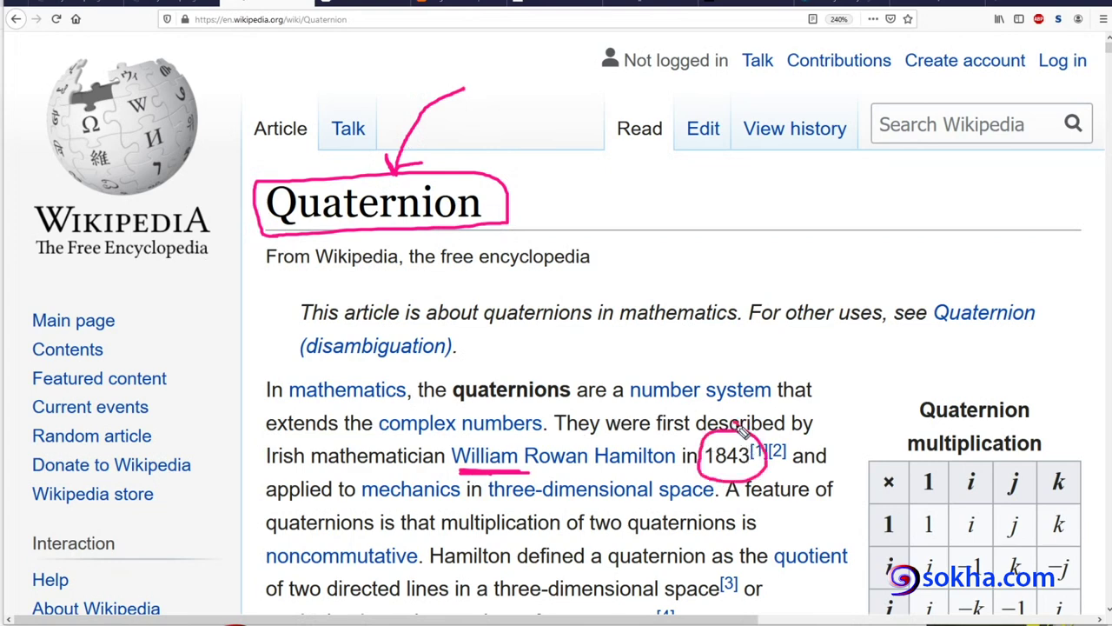
Step: Draw arrows to the Quaternion title and the mathematician's name, box the name, underline the title
left_click_drag(509, 209, 649, 192)
left_click_drag(527, 184, 544, 224)
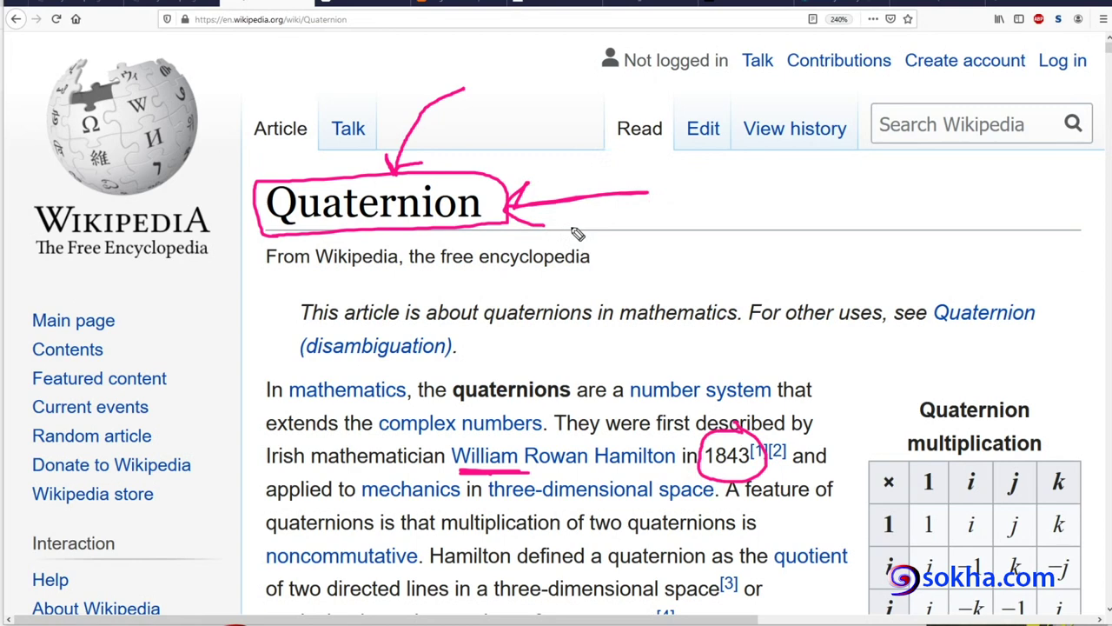
mouse_move(460, 469)
left_mouse_down()
mouse_move(526, 431)
mouse_move(532, 481)
left_mouse_up()
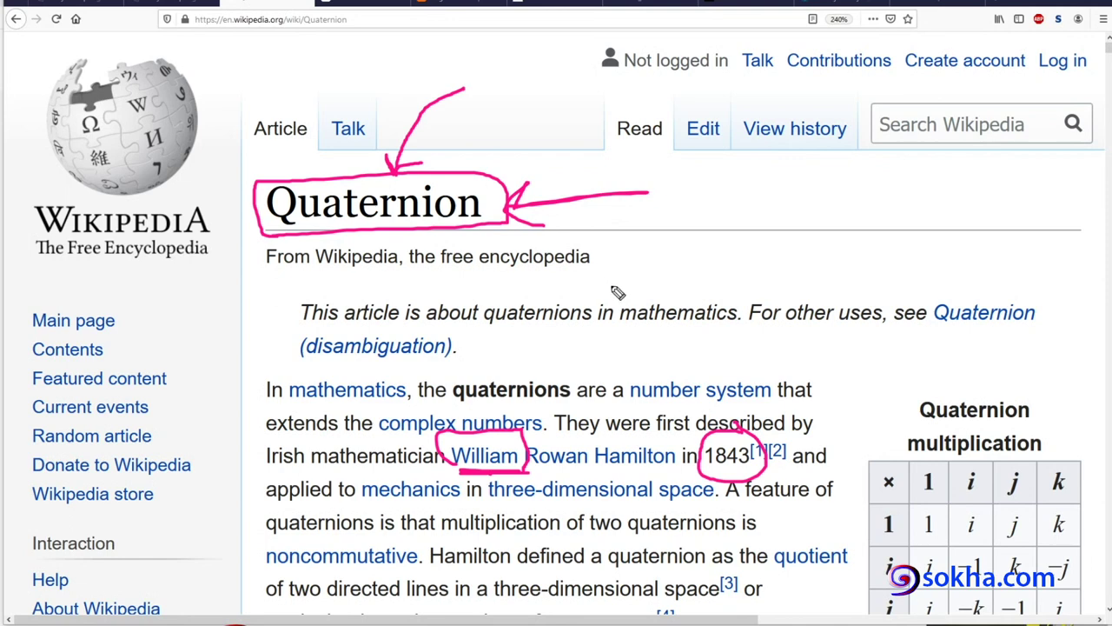
left_click_drag(426, 231, 224, 232)
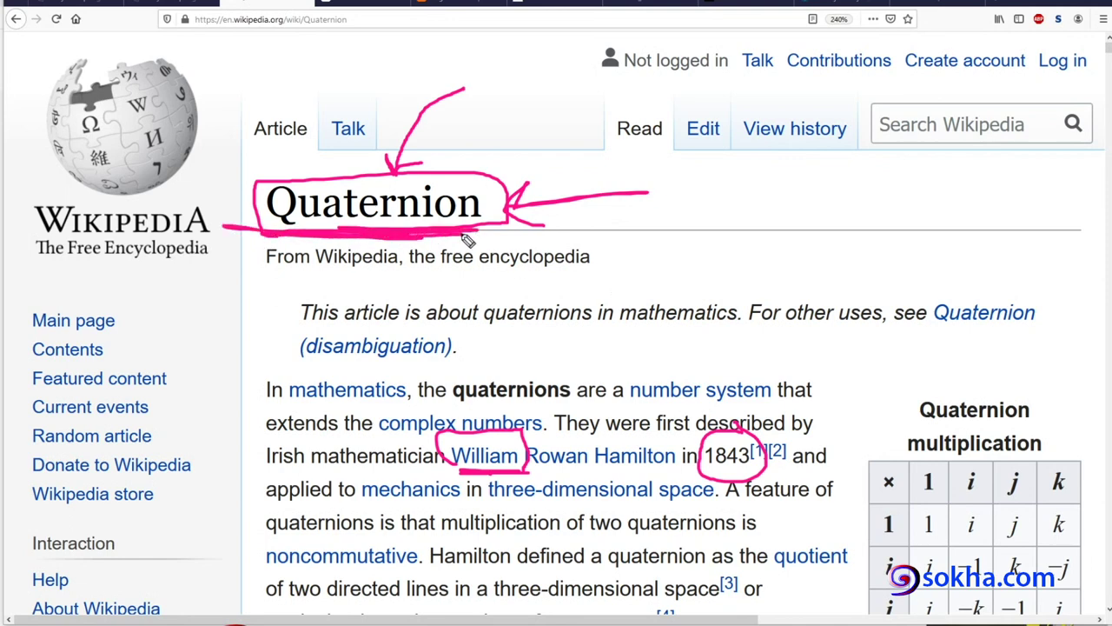
mouse_move(582, 339)
left_mouse_down()
mouse_move(502, 448)
mouse_move(532, 440)
left_mouse_up()
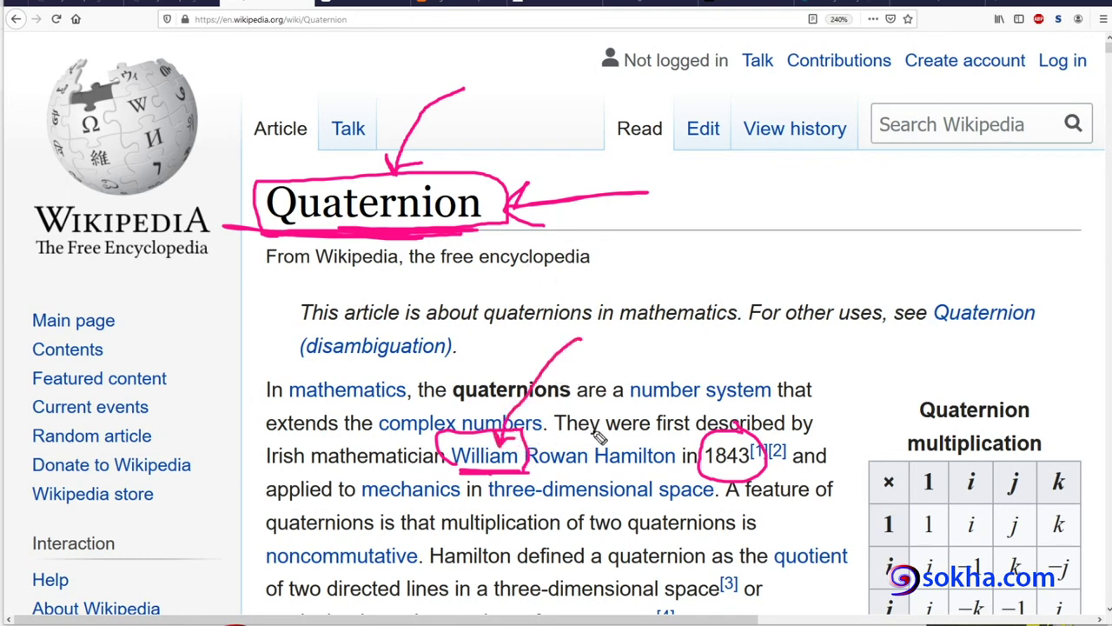
left_click_drag(447, 373, 486, 437)
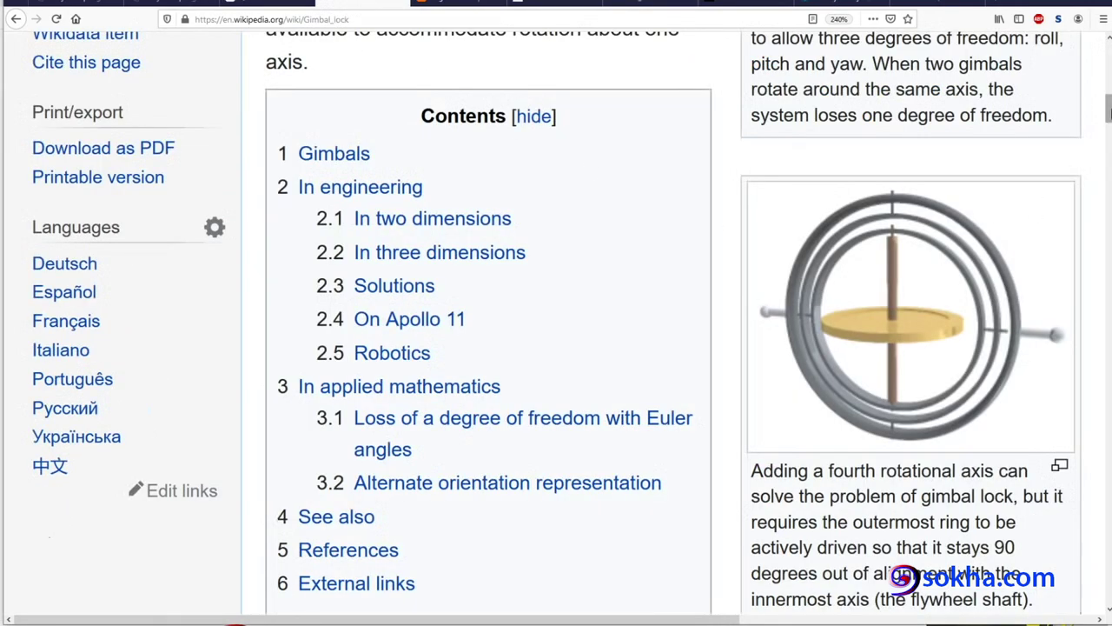
Step: Highlight 'Gimbal lock' near the top of the article and scroll through the lead
scroll(911, 365, "up", 5)
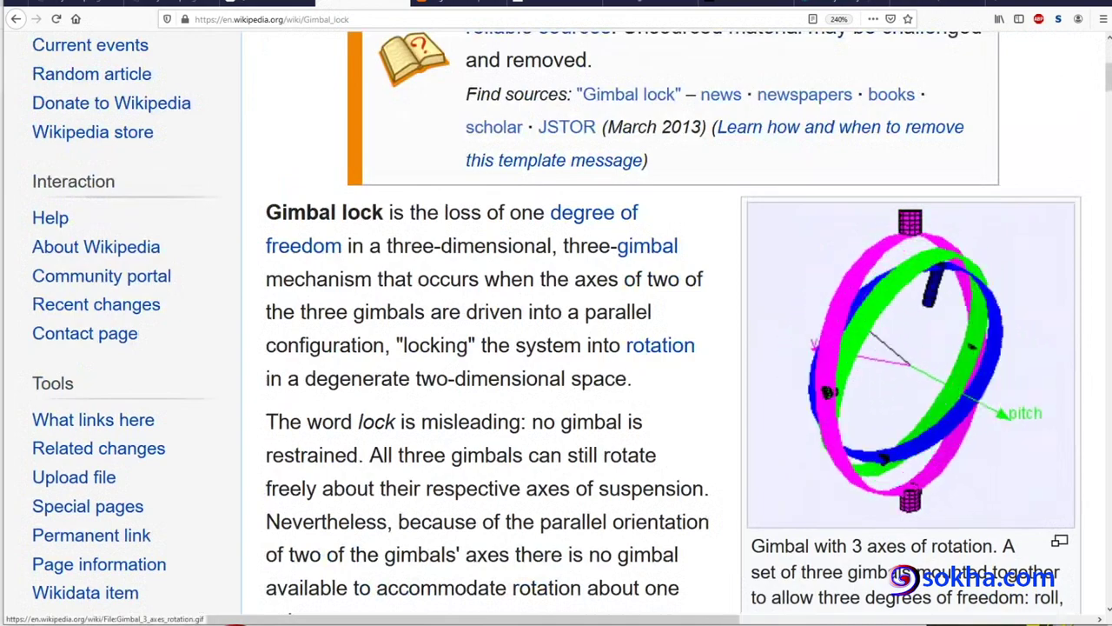
left_click_drag(266, 212, 382, 212)
scroll(382, 212, "down", 4)
scroll(383, 212, "down", 4)
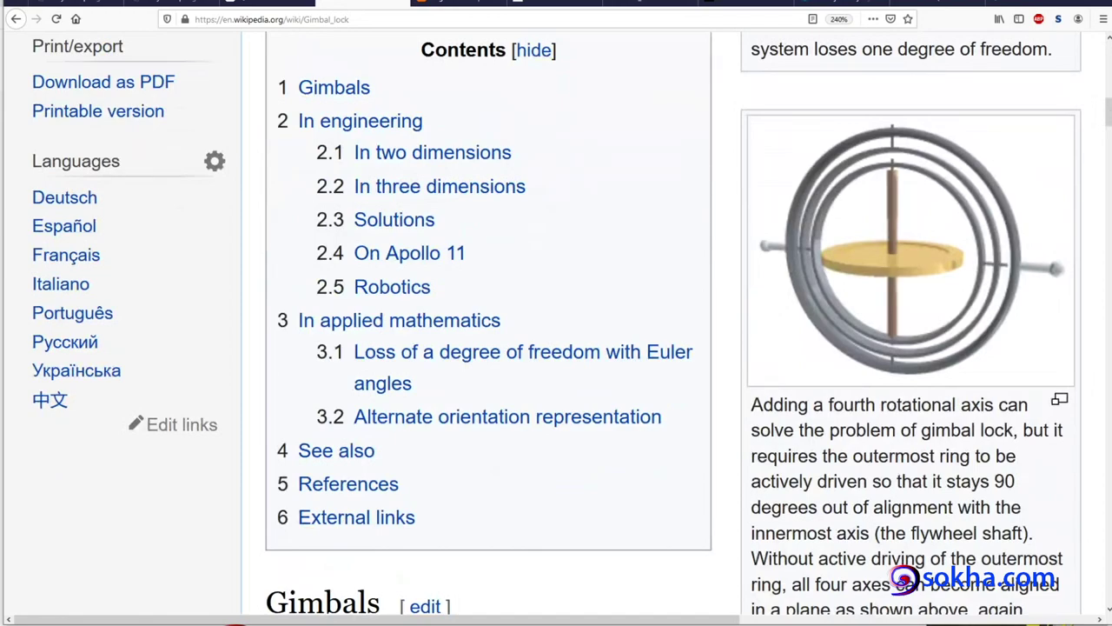
scroll(486, 324, "up", 3)
scroll(486, 324, "up", 3)
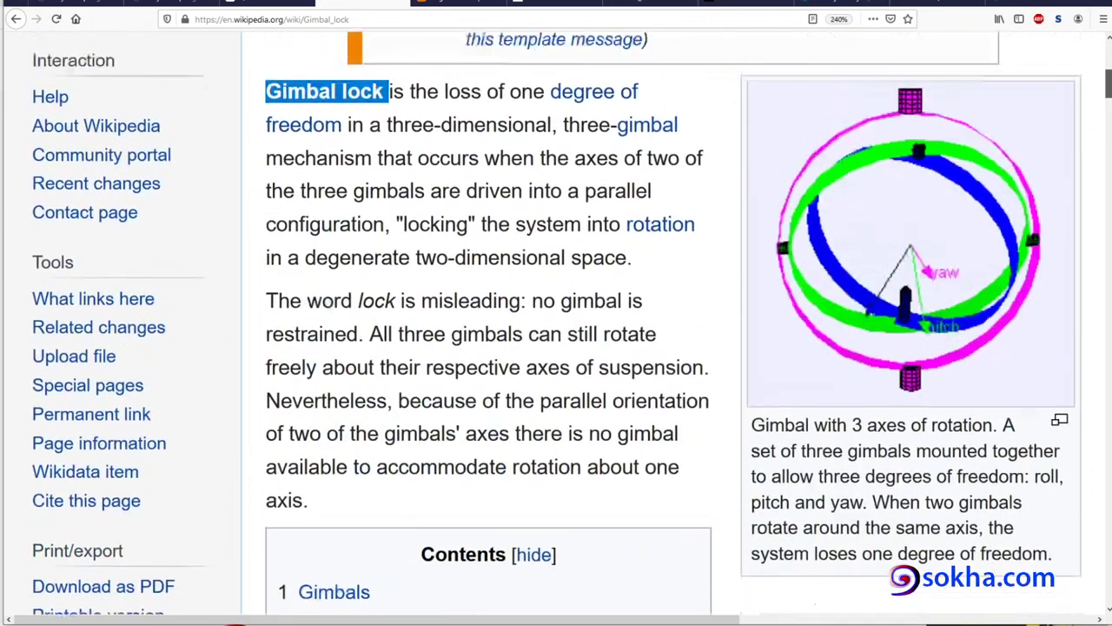
scroll(556, 323, "down", 1)
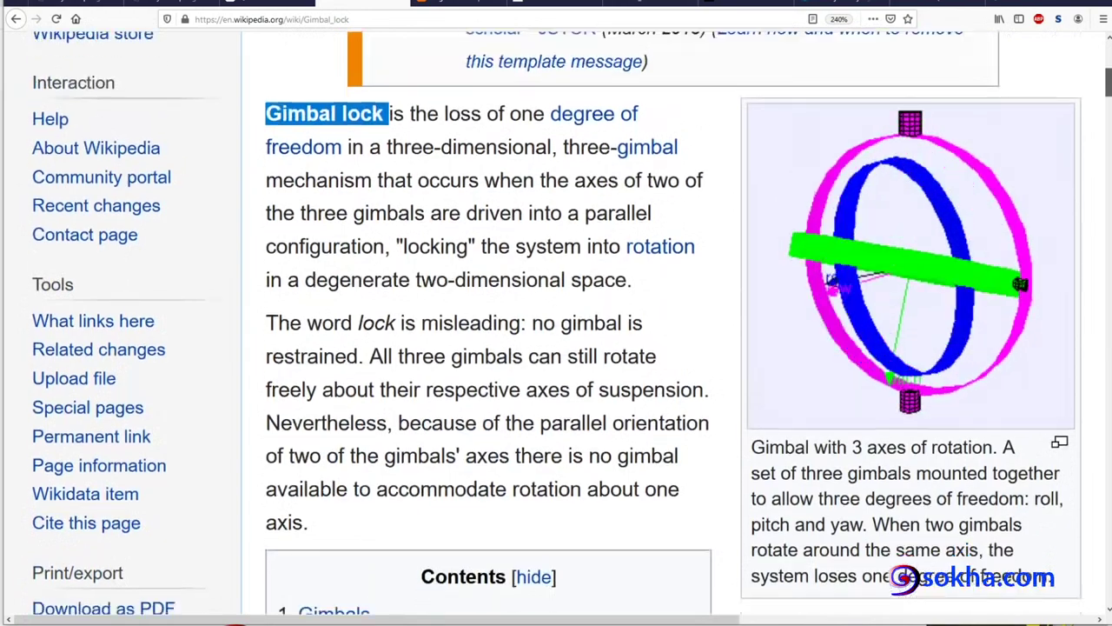
scroll(921, 324, "down", 4)
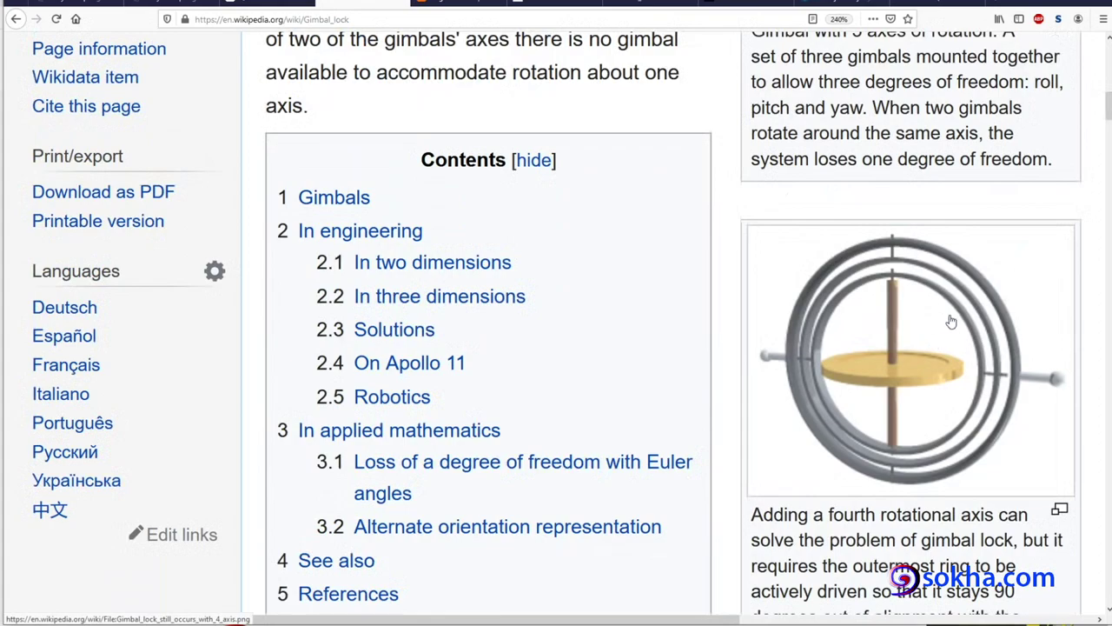
scroll(1108, 106, "down", 2)
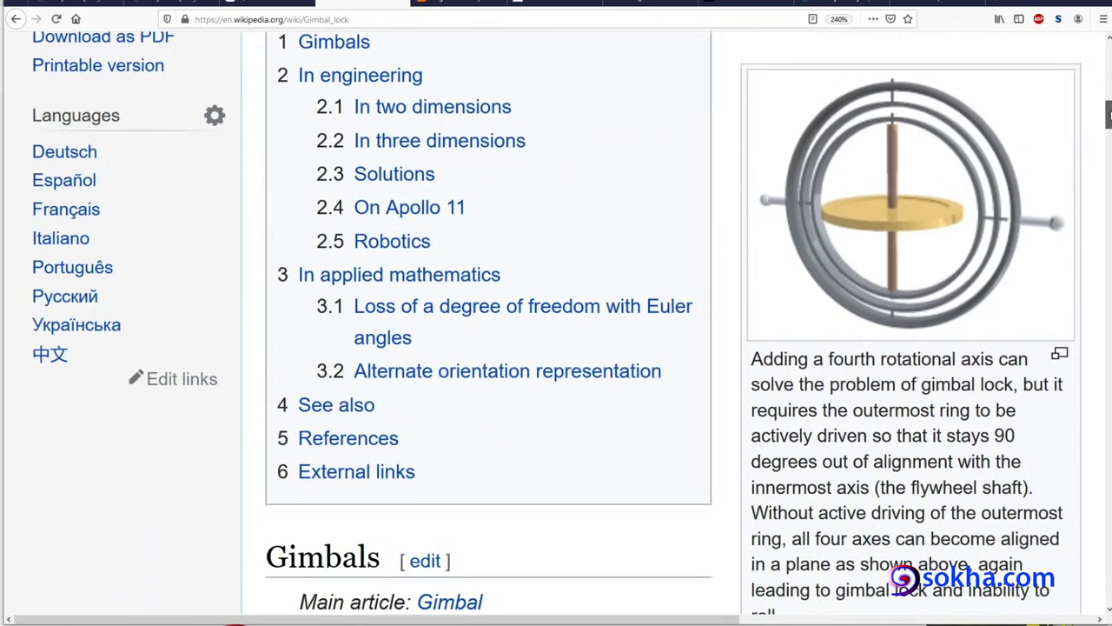
scroll(1108, 106, "up", 10)
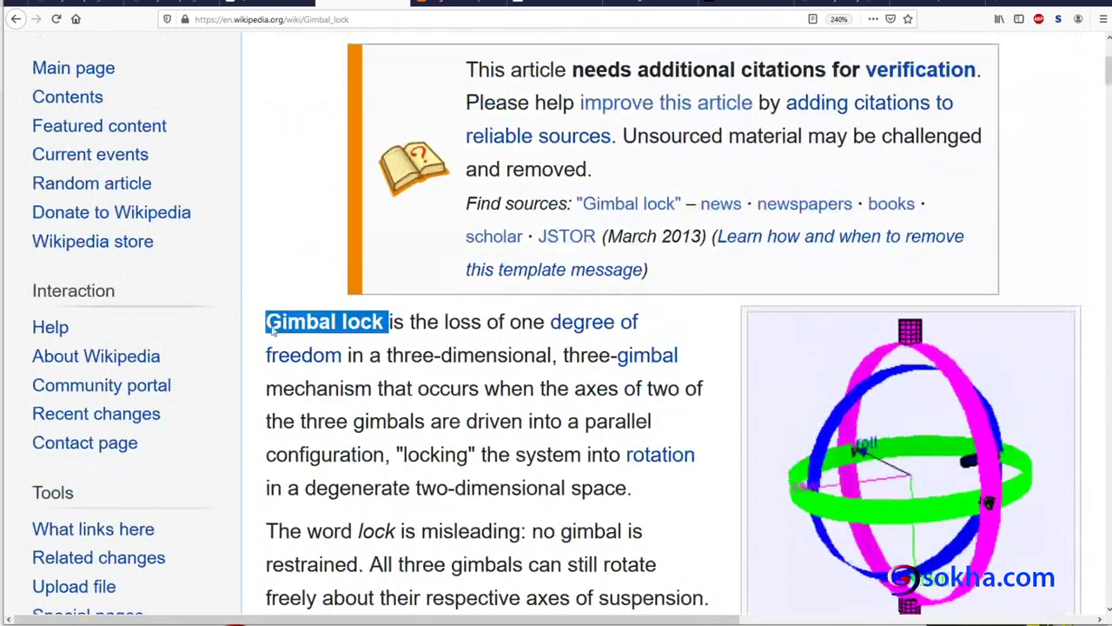
Step: Select the phrase 'Gimbal lock' in the opening sentence and scroll back to the top
left_click(308, 322)
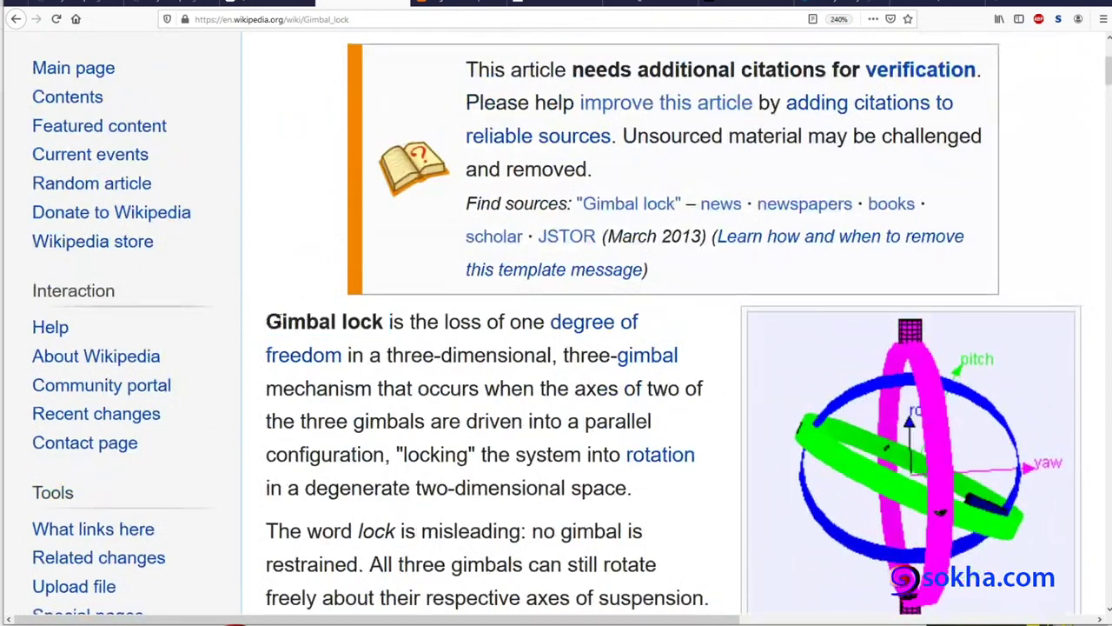
double_click(309, 321)
left_click_drag(266, 321, 383, 321)
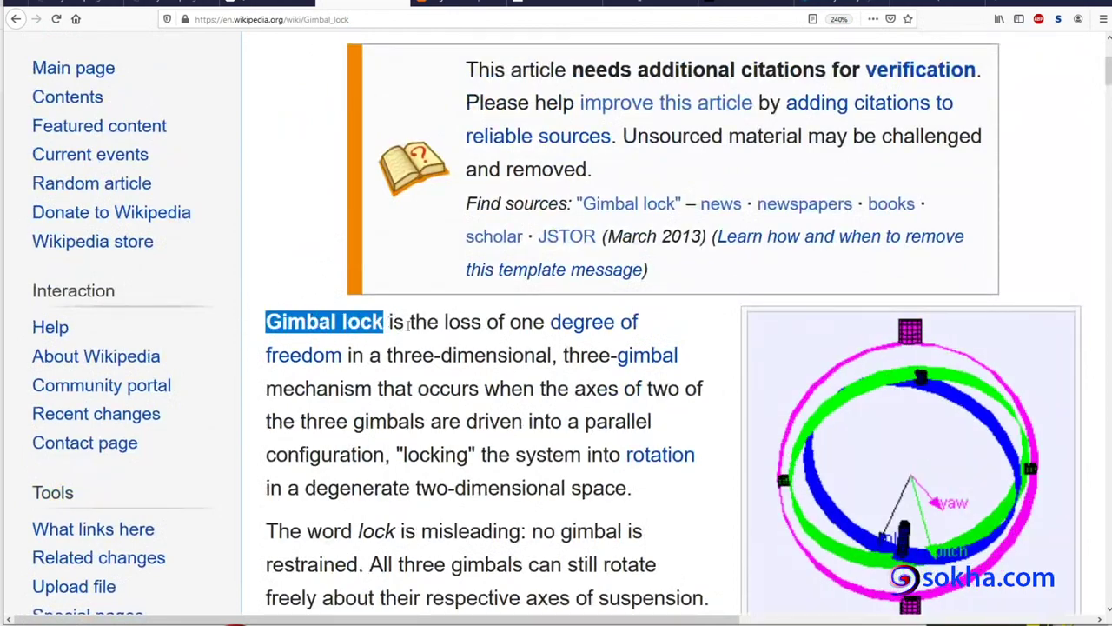
scroll(841, 323, "down", 1)
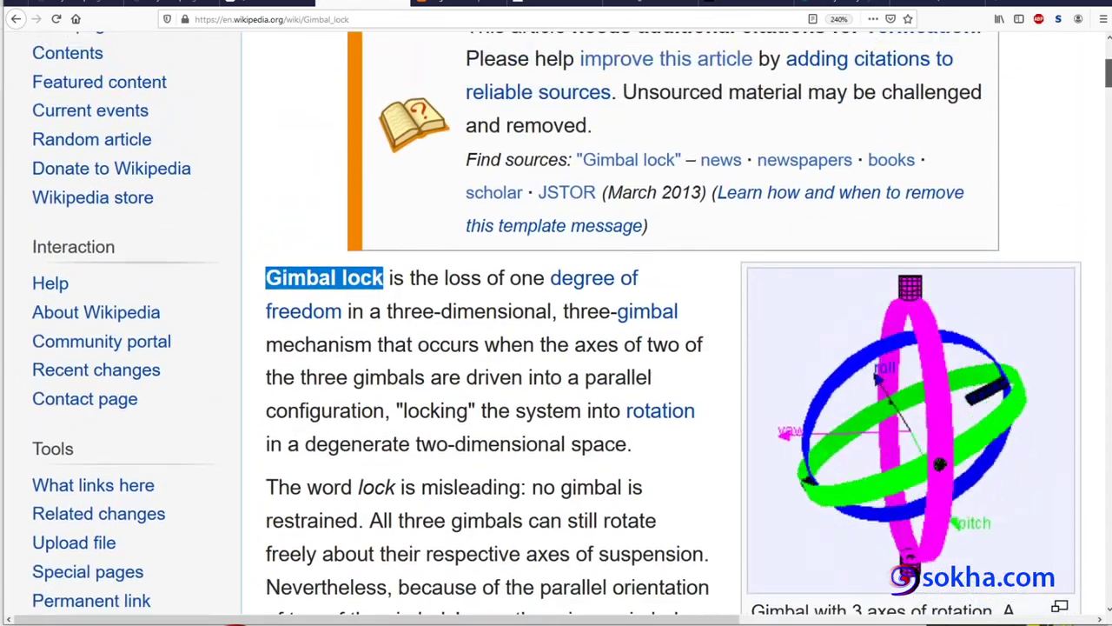
scroll(841, 323, "up", 1)
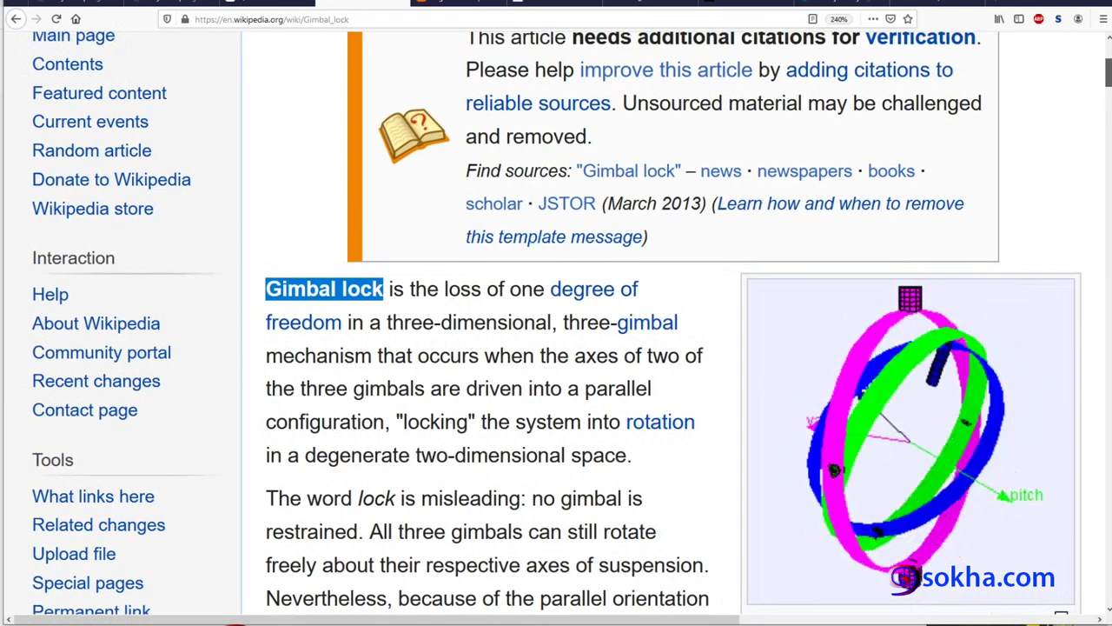
scroll(674, 348, "up", 5)
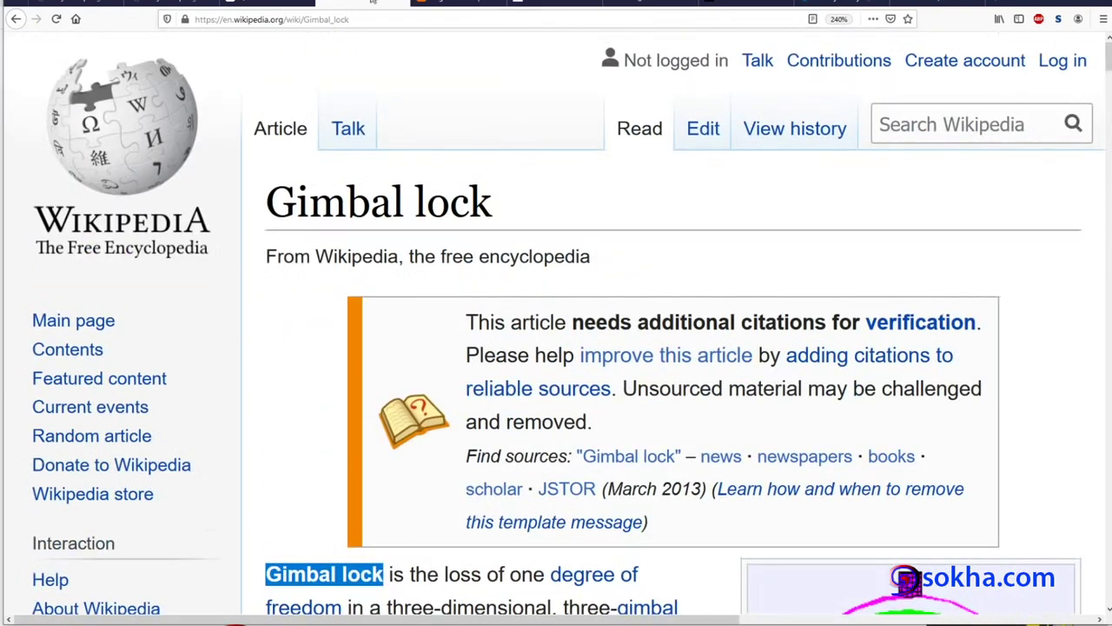
Step: On the Quaternion article, circle the title and 1843, draw an arrow, and highlight the title
left_click(269, 4)
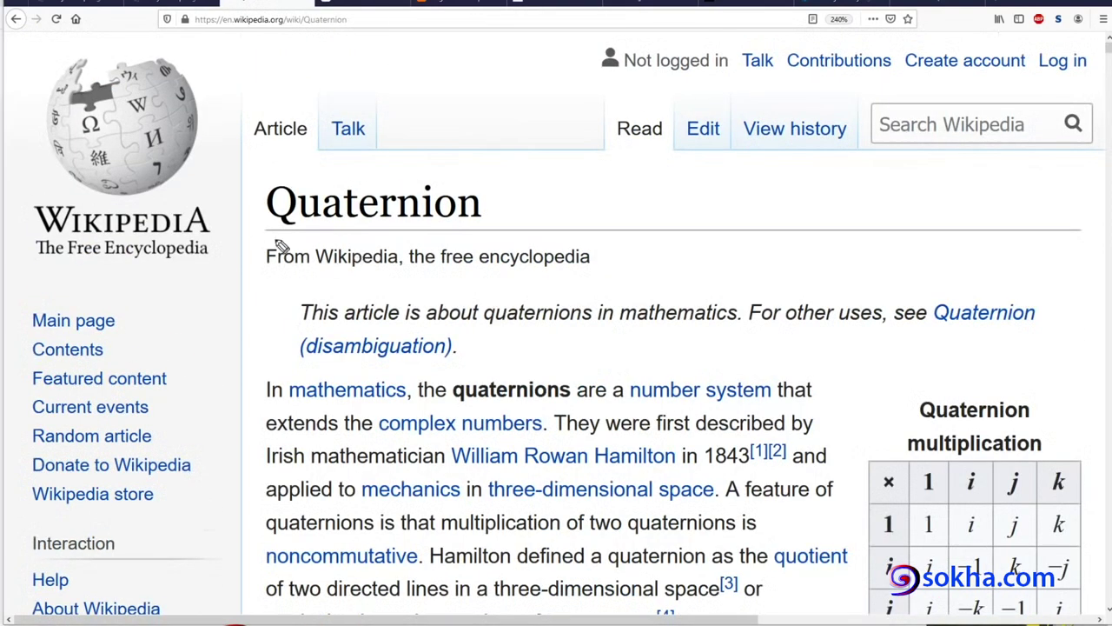
left_click_drag(291, 233, 272, 234)
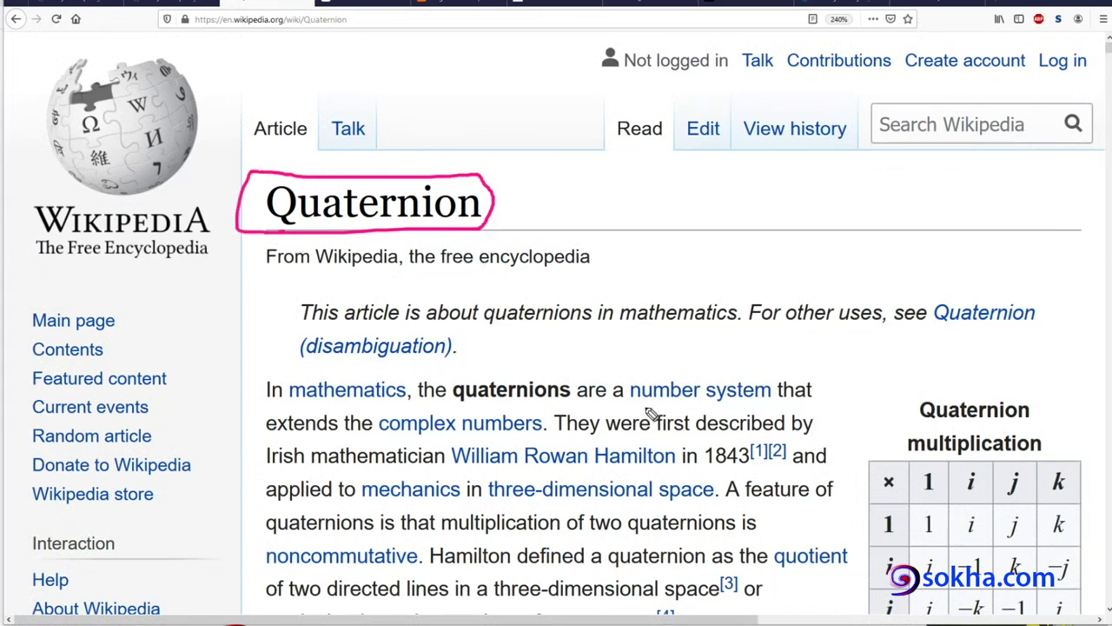
left_click_drag(730, 426, 699, 419)
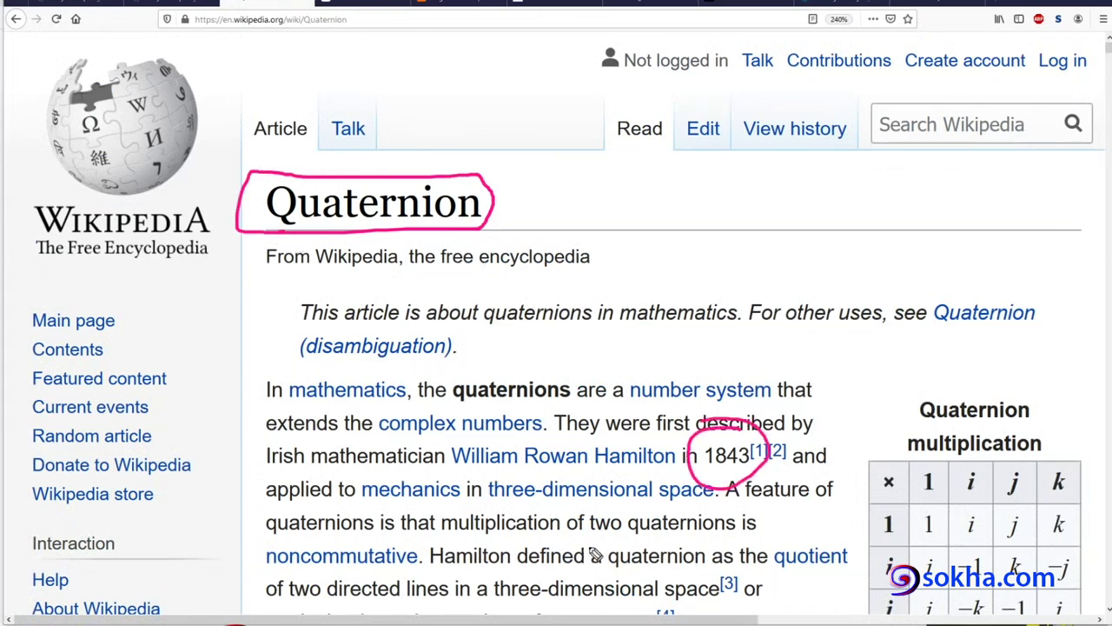
mouse_move(770, 164)
left_mouse_down()
mouse_move(558, 181)
mouse_move(503, 206)
mouse_move(532, 210)
left_mouse_up()
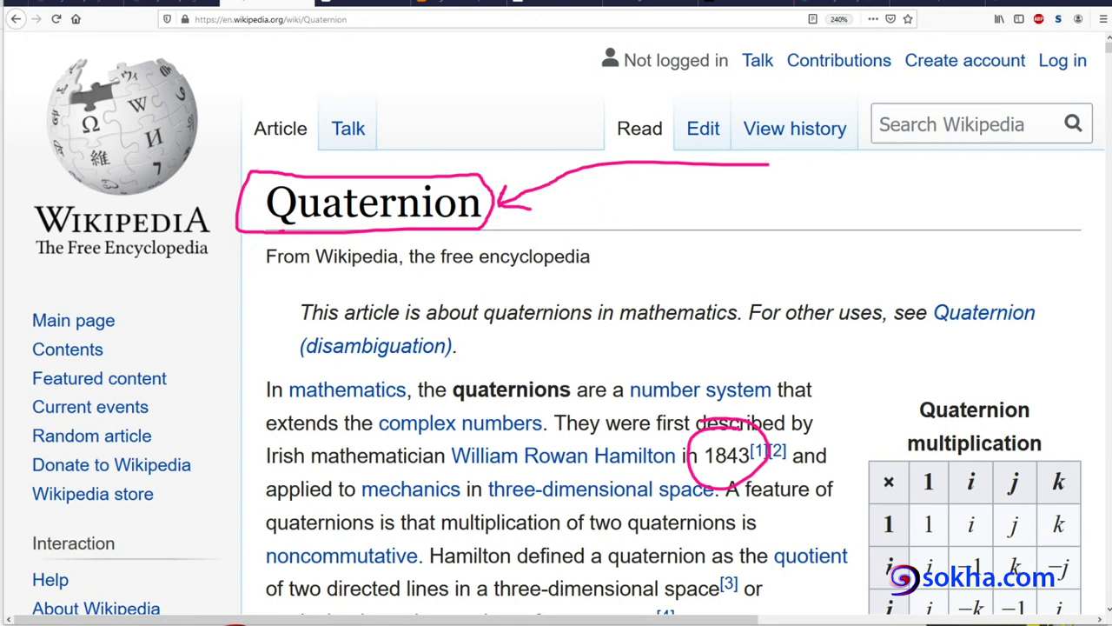
mouse_move(264, 202)
left_mouse_down()
mouse_move(469, 200)
mouse_move(494, 190)
left_mouse_up()
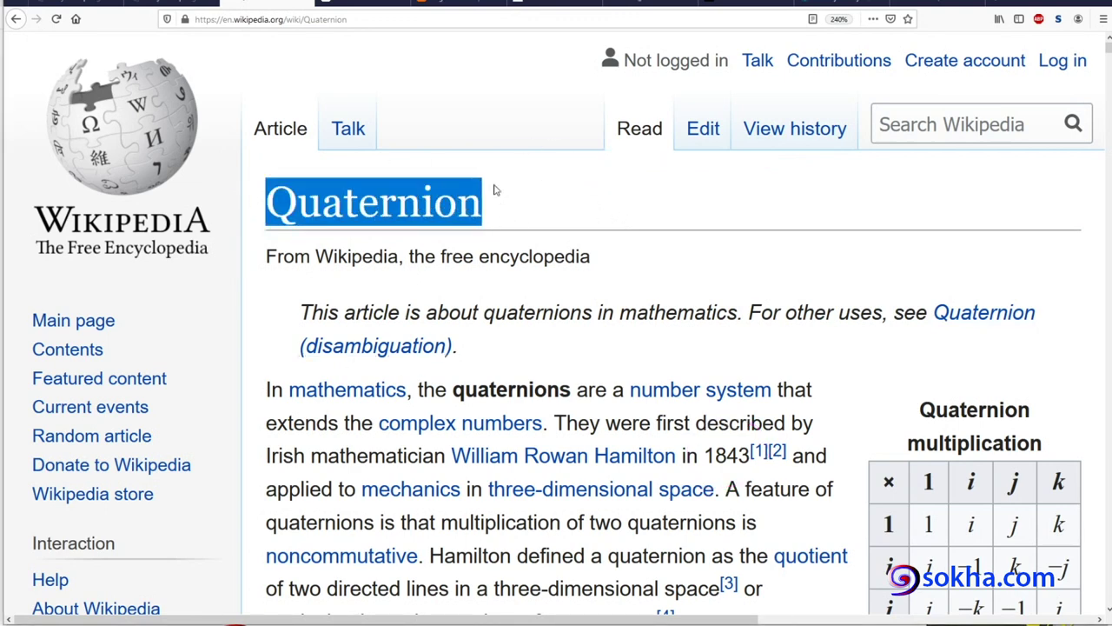
Step: Return to Gimbal lock, highlight its title and scroll down to the Gimbals section
left_click_drag(266, 201, 492, 201)
scroll(1108, 72, "down", 2)
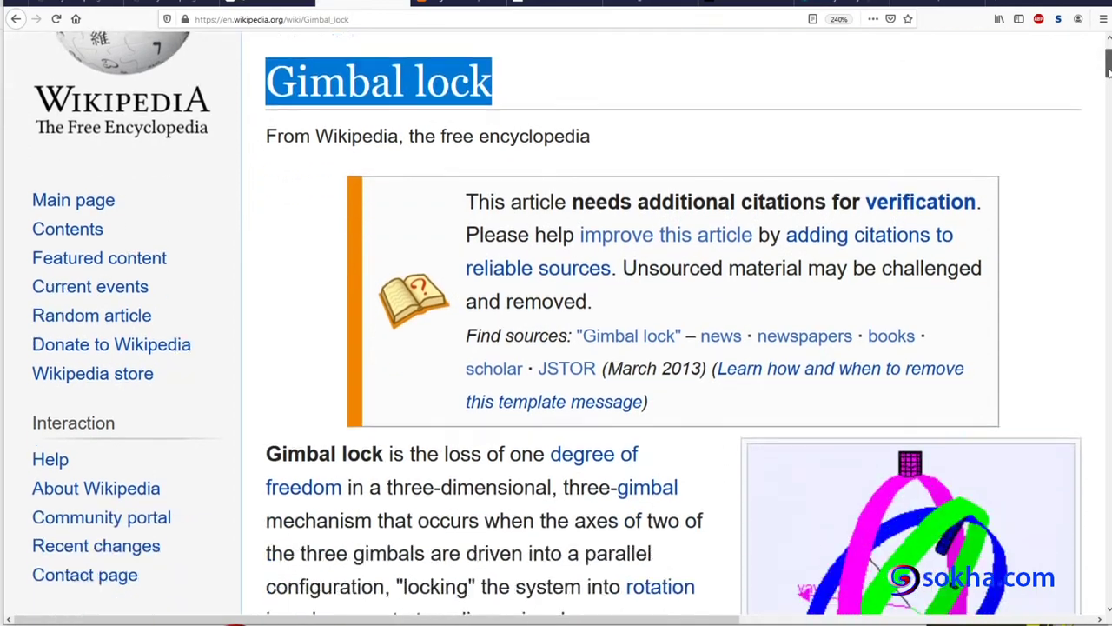
left_click_drag(1109, 71, 1109, 149)
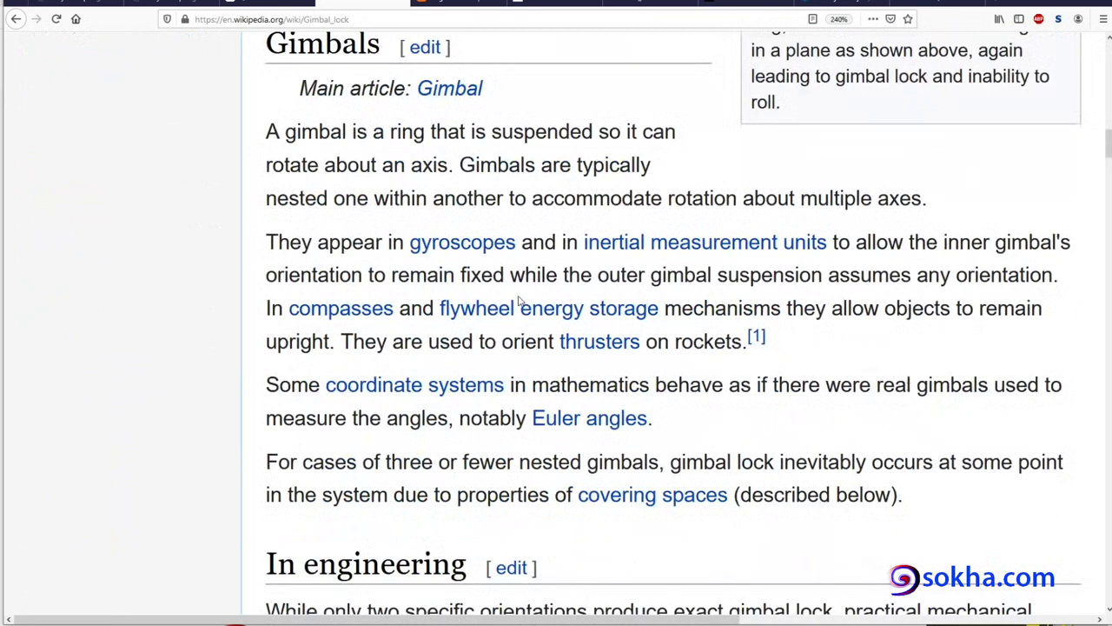
left_click(180, 5)
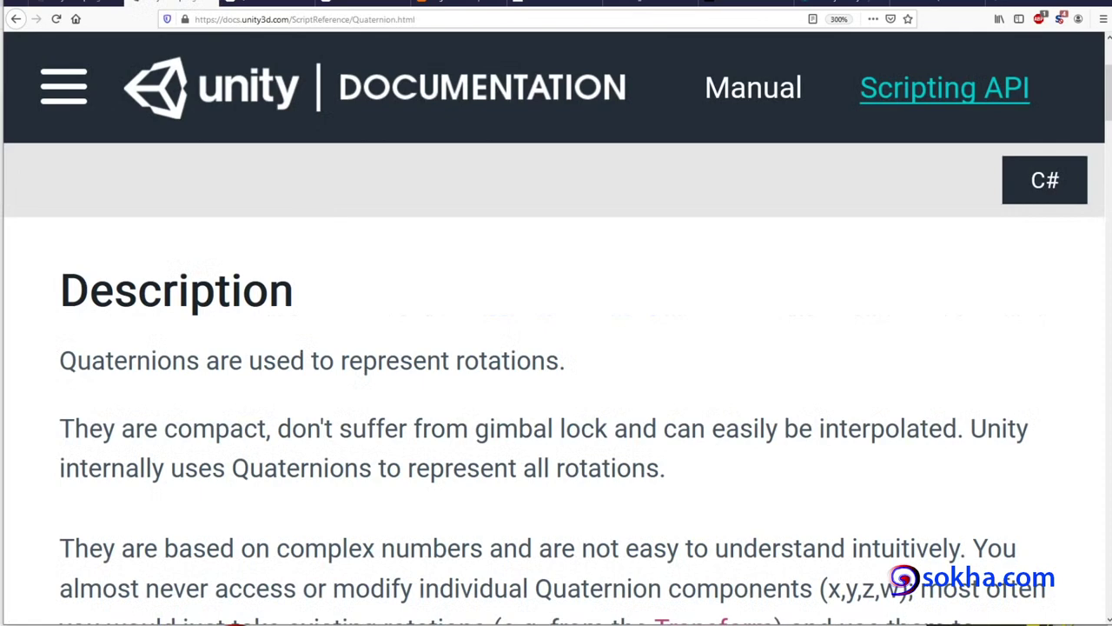
left_click_drag(61, 360, 198, 365)
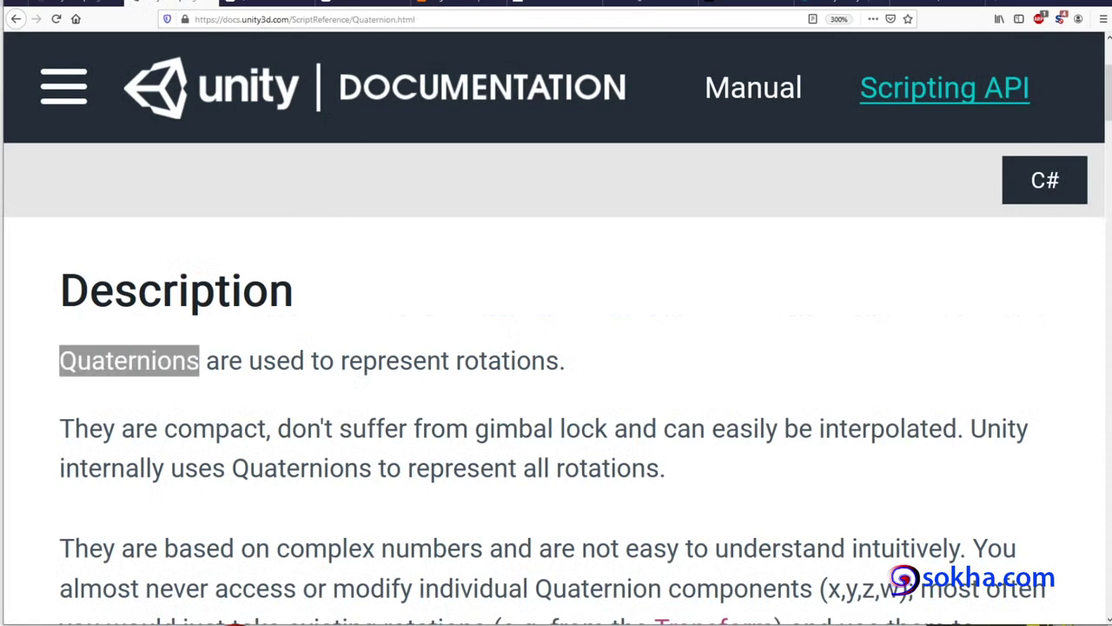
left_click_drag(318, 115, 261, 138)
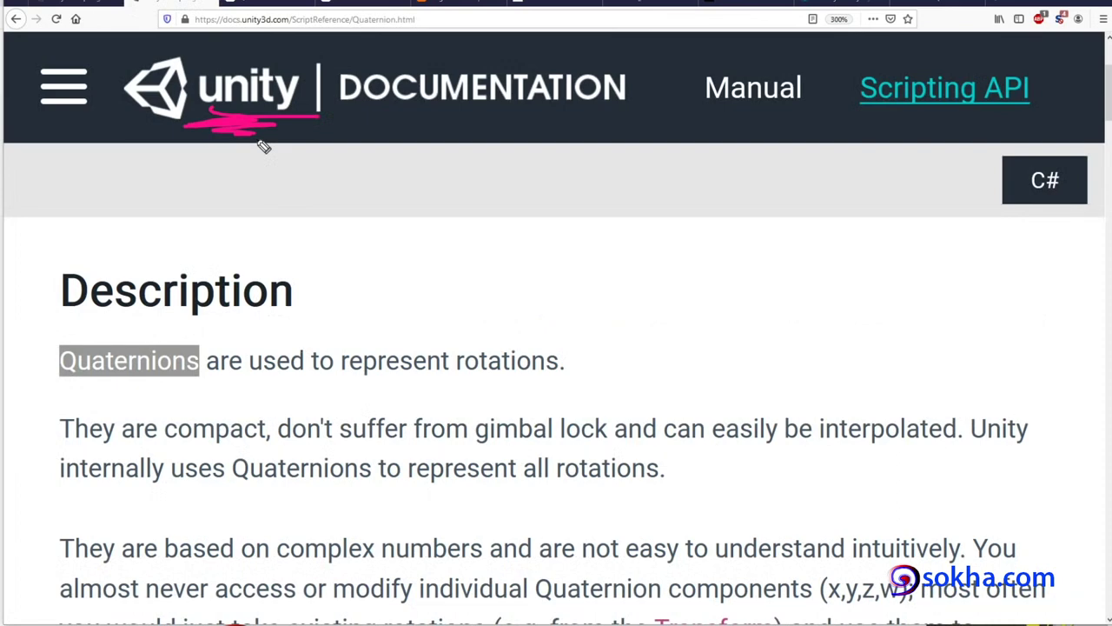
left_click_drag(84, 384, 204, 393)
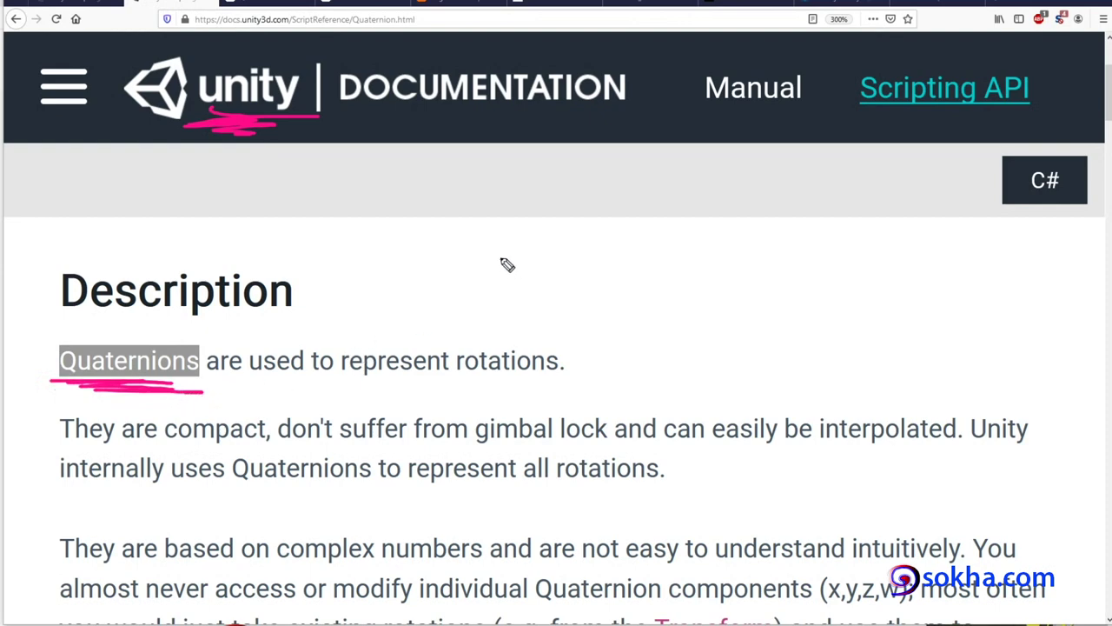
left_click_drag(501, 213, 502, 248)
mouse_move(573, 219)
left_mouse_down()
mouse_move(560, 234)
mouse_move(620, 239)
mouse_move(637, 180)
mouse_move(660, 160)
left_mouse_up()
left_click_drag(686, 202, 709, 179)
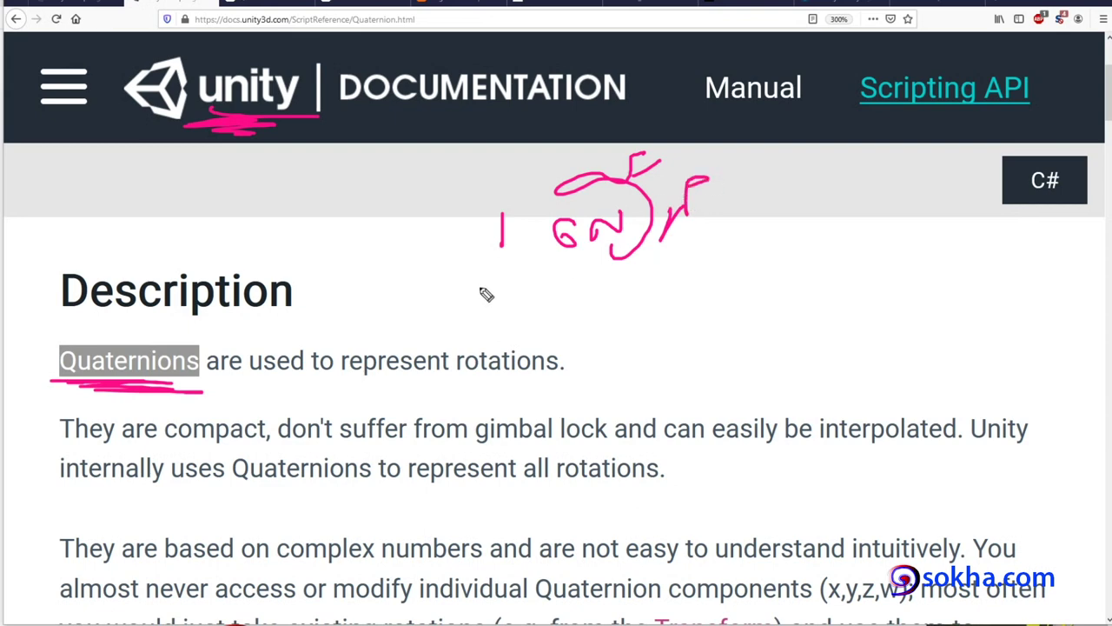
mouse_move(495, 285)
left_mouse_down()
mouse_move(525, 311)
mouse_move(626, 309)
mouse_move(638, 279)
mouse_move(674, 305)
mouse_move(689, 229)
left_mouse_up()
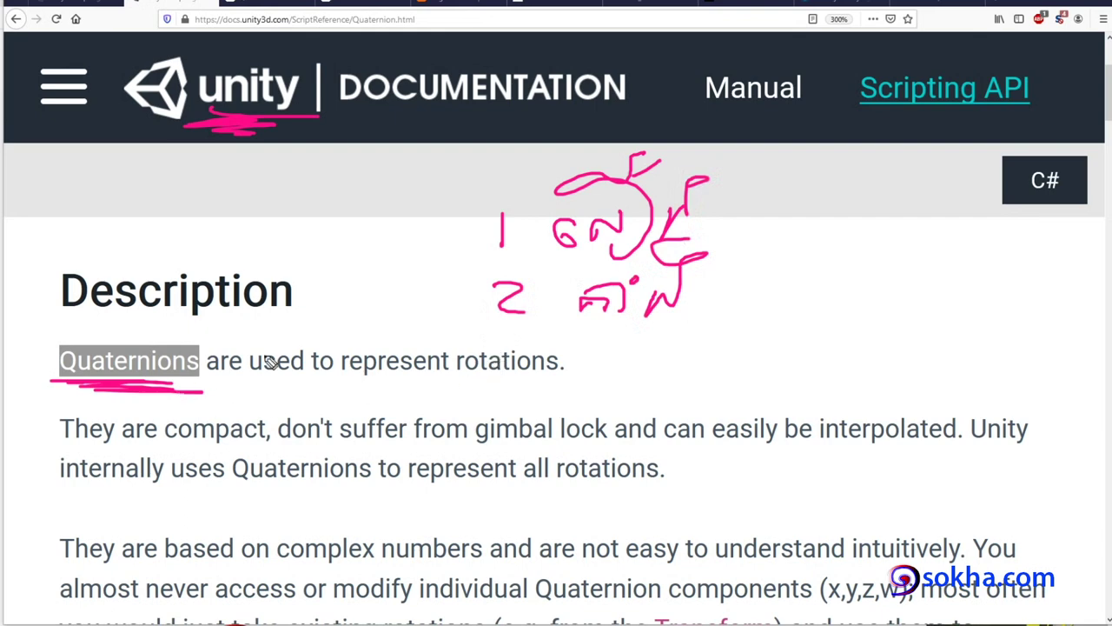
mouse_move(326, 221)
left_mouse_down()
mouse_move(485, 240)
mouse_move(461, 255)
left_mouse_up()
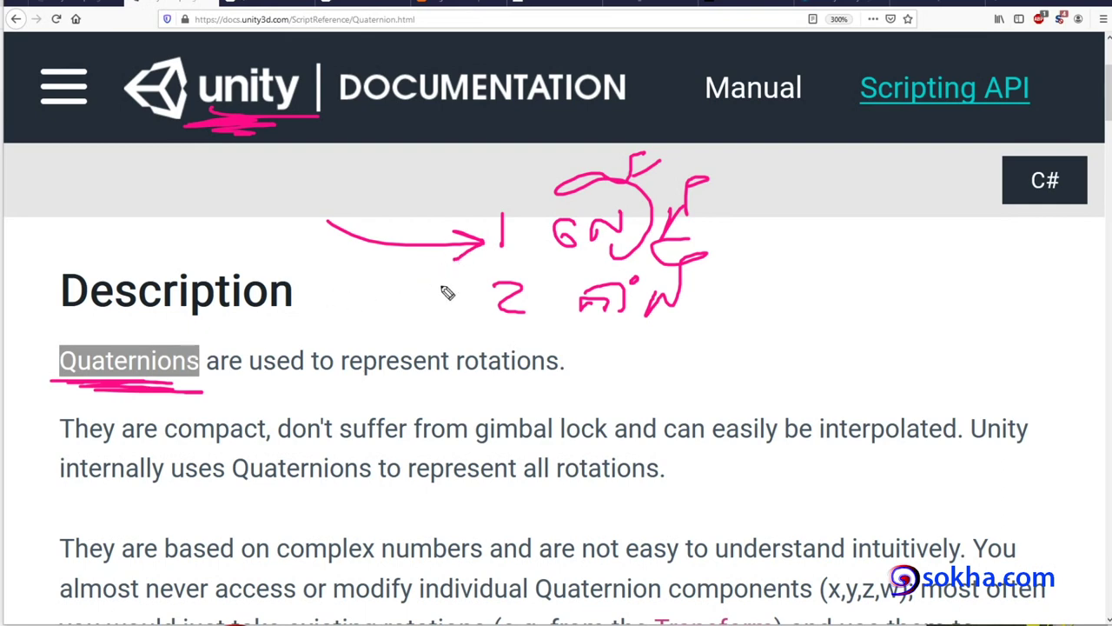
mouse_move(374, 294)
left_mouse_down()
mouse_move(483, 306)
mouse_move(454, 322)
left_mouse_up()
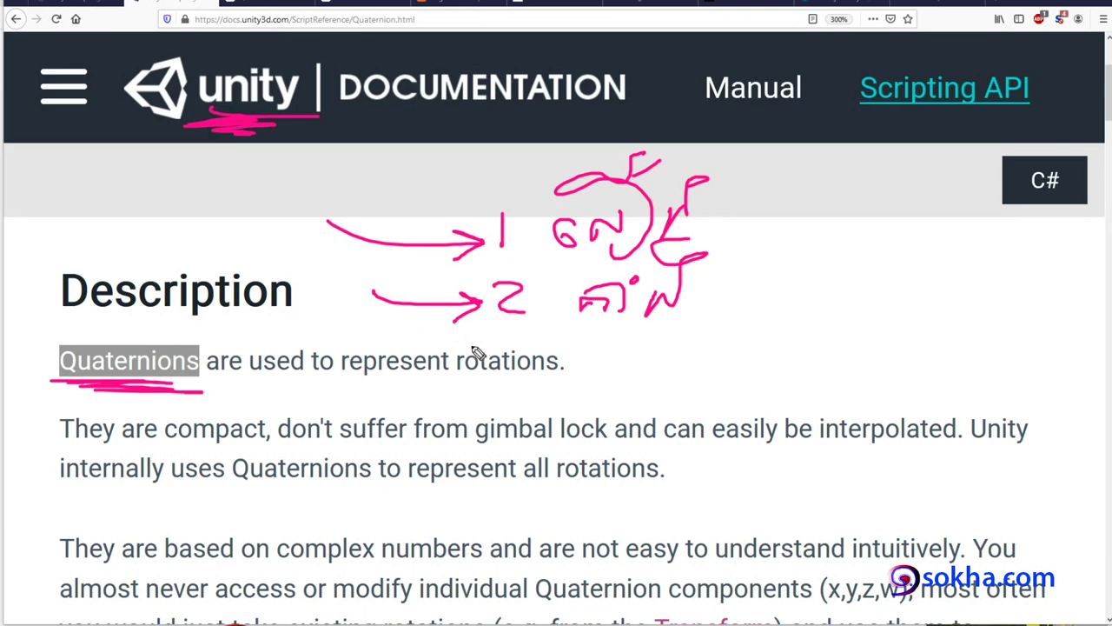
left_click_drag(577, 328, 655, 331)
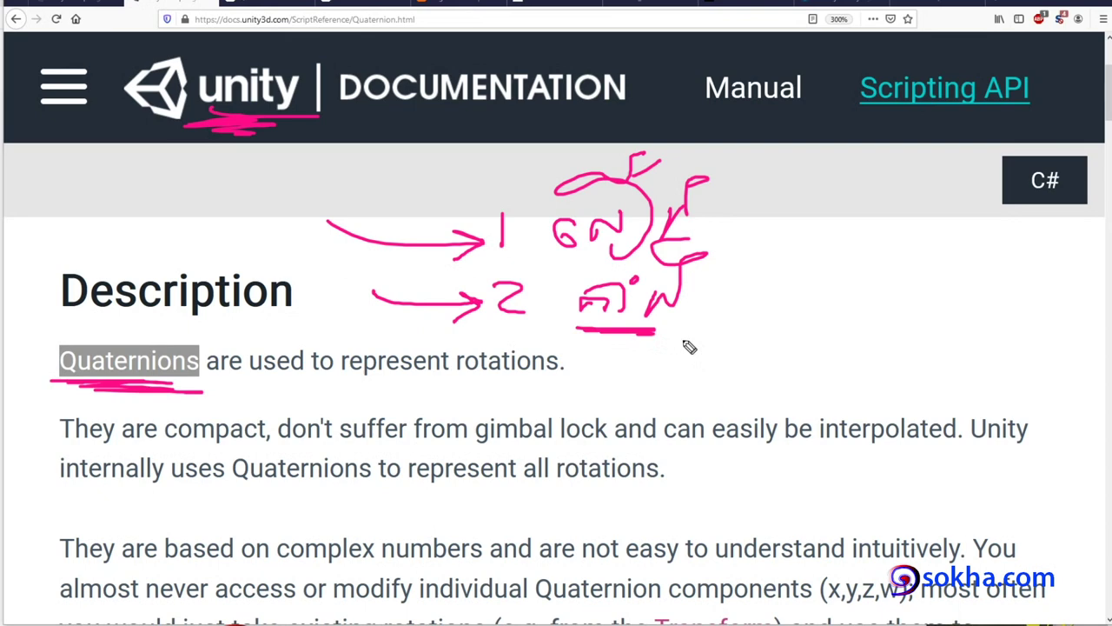
left_click_drag(480, 335, 655, 333)
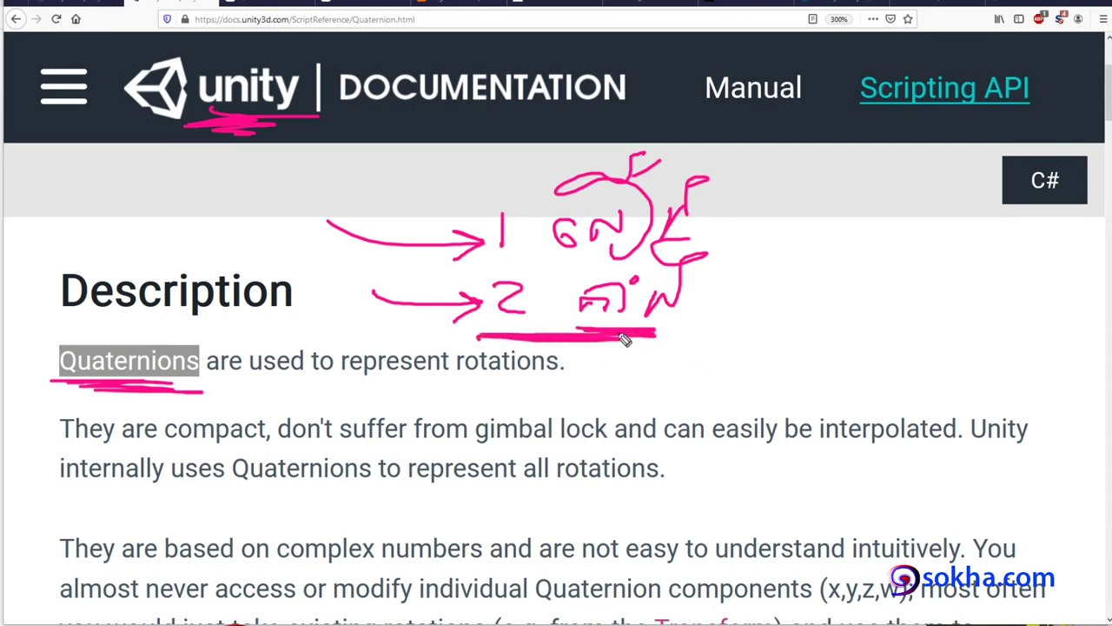
mouse_move(52, 381)
left_mouse_down()
mouse_move(59, 387)
mouse_move(73, 330)
mouse_move(54, 379)
left_mouse_up()
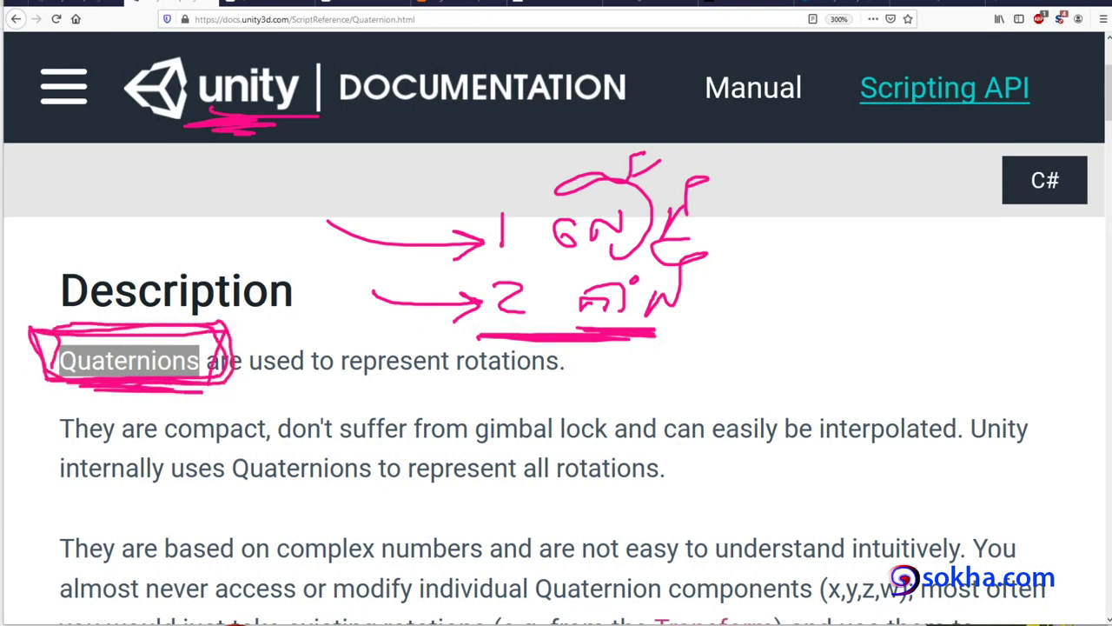
left_click_drag(462, 383, 587, 380)
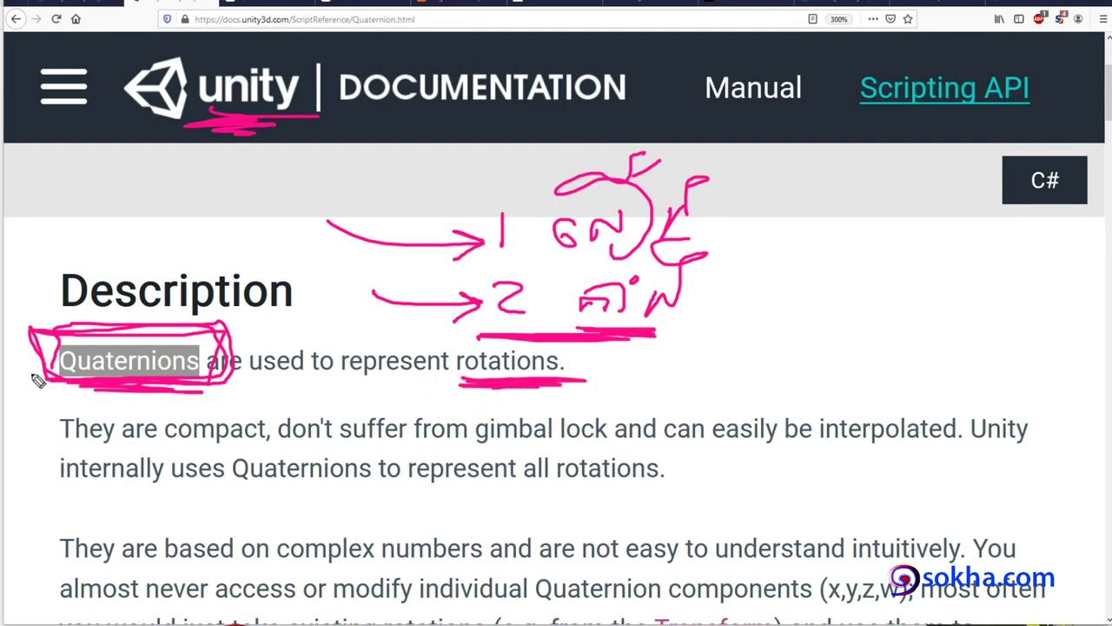
key("Escape")
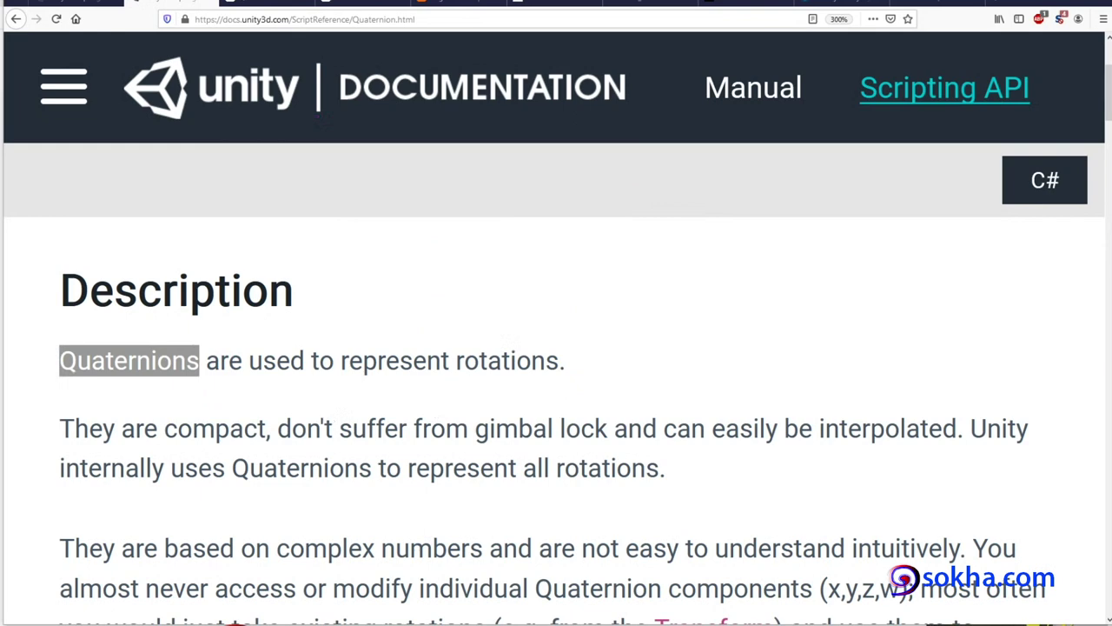
left_click(458, 366)
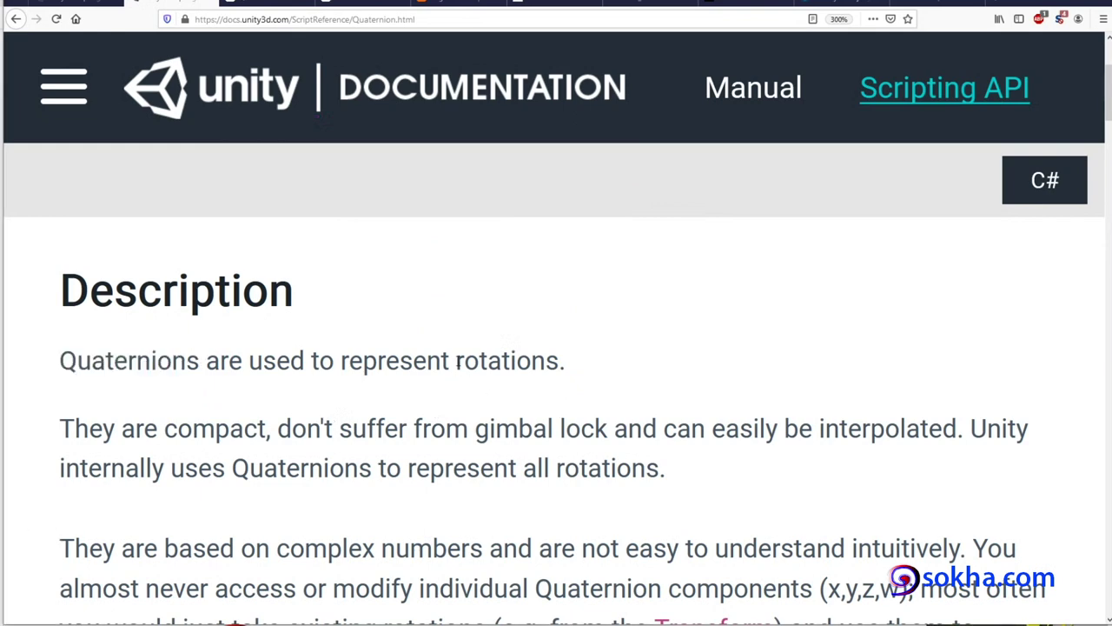
left_click_drag(458, 366, 560, 366)
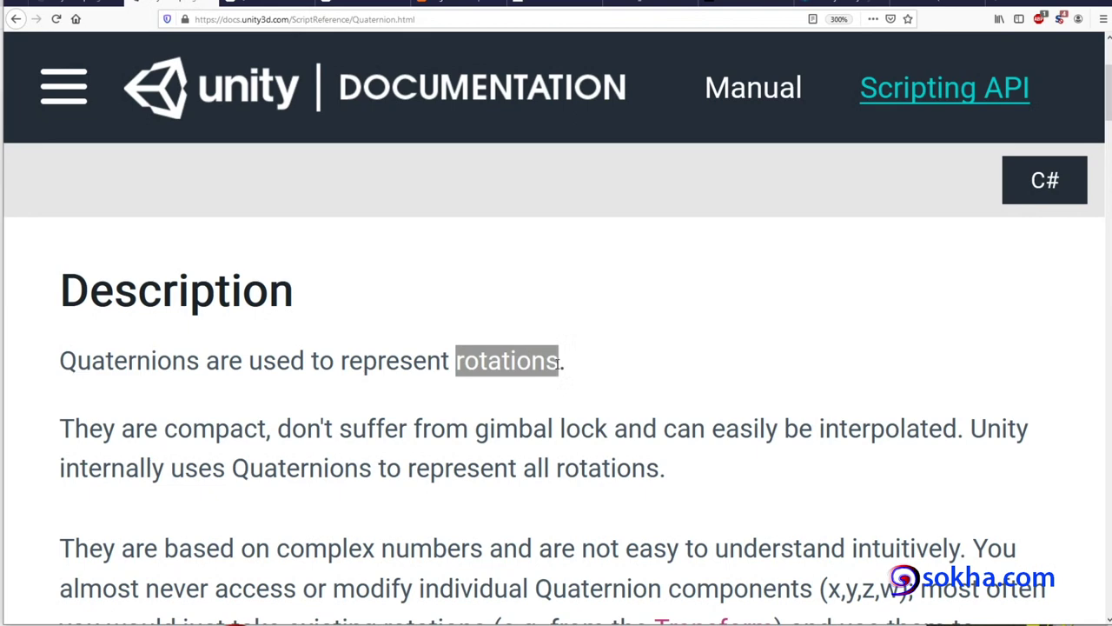
left_click(502, 361)
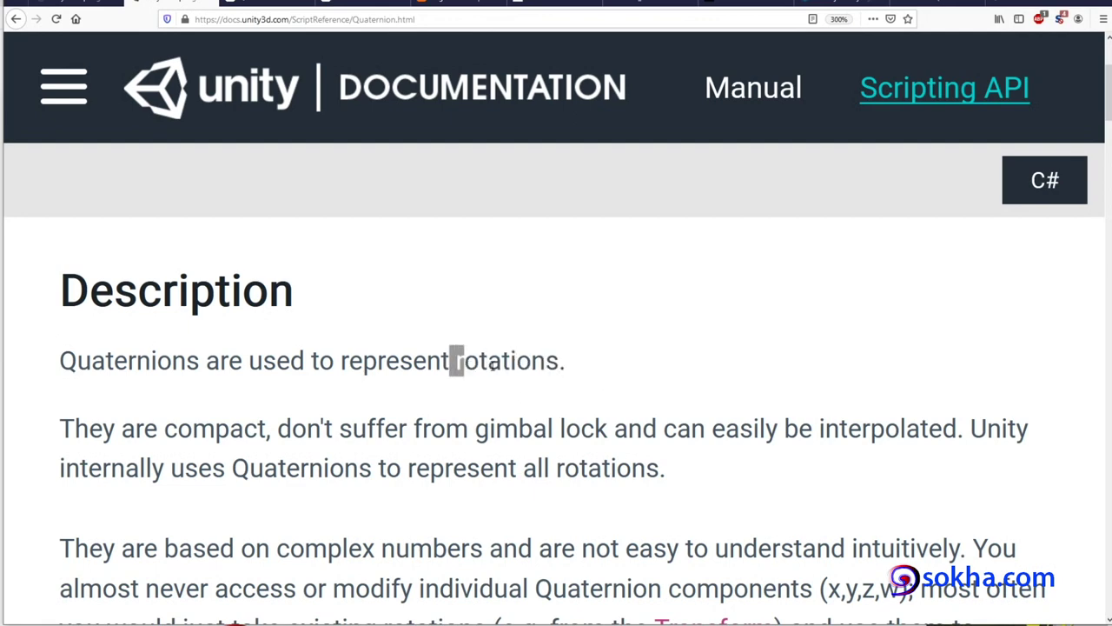
left_click_drag(451, 360, 586, 377)
left_click_drag(61, 360, 201, 361)
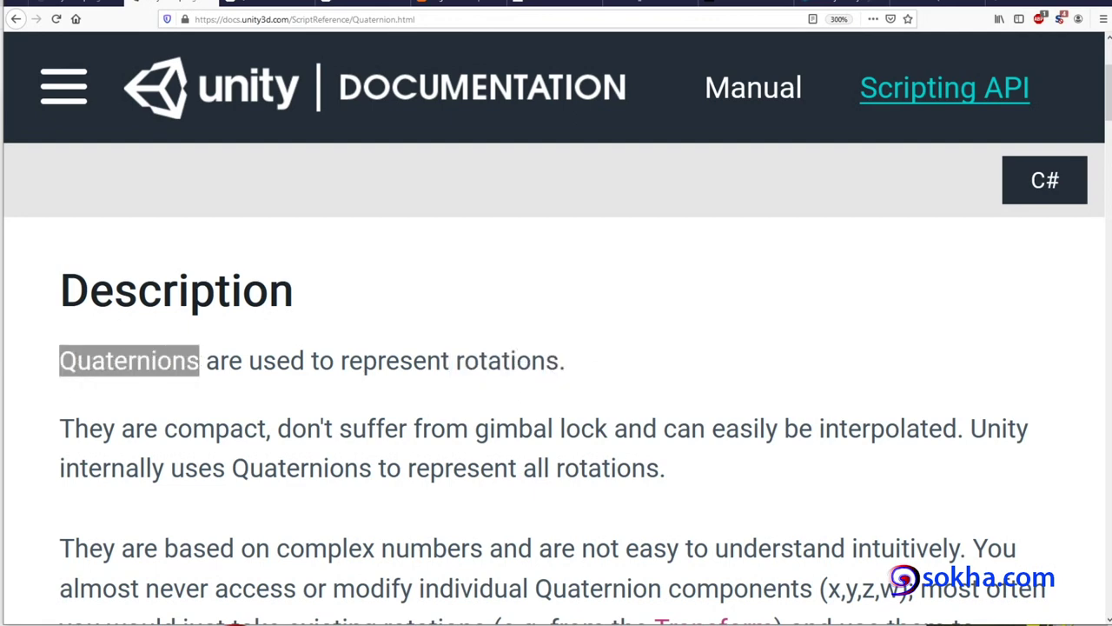
scroll(556, 347, "up", 2)
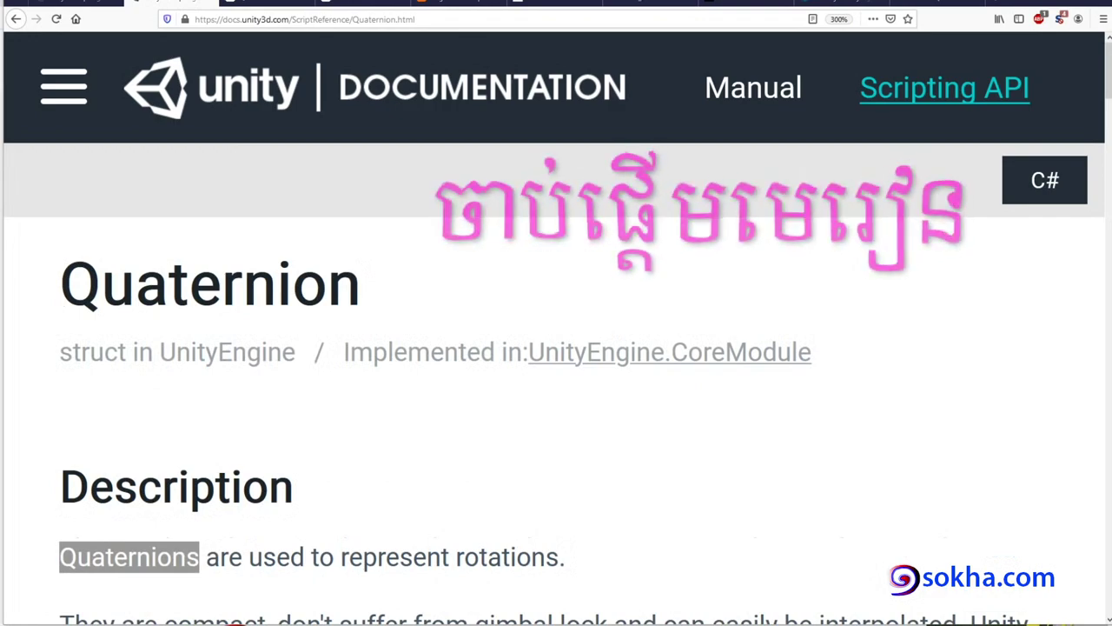
scroll(717, 280, "down", 2)
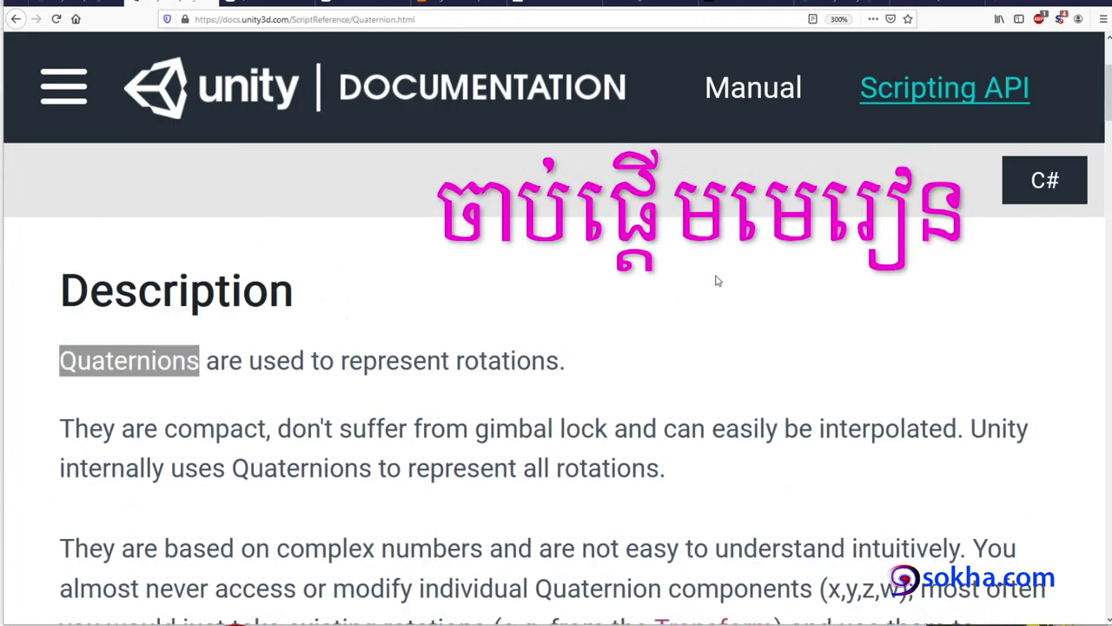
Step: Underline Quaternion.LookRotation, Angle, Slerp, FromToRotation and identity, circle 99%, then clear the marks
scroll(718, 280, "down", 2)
scroll(718, 280, "down", 2)
scroll(180, 320, "up", 2)
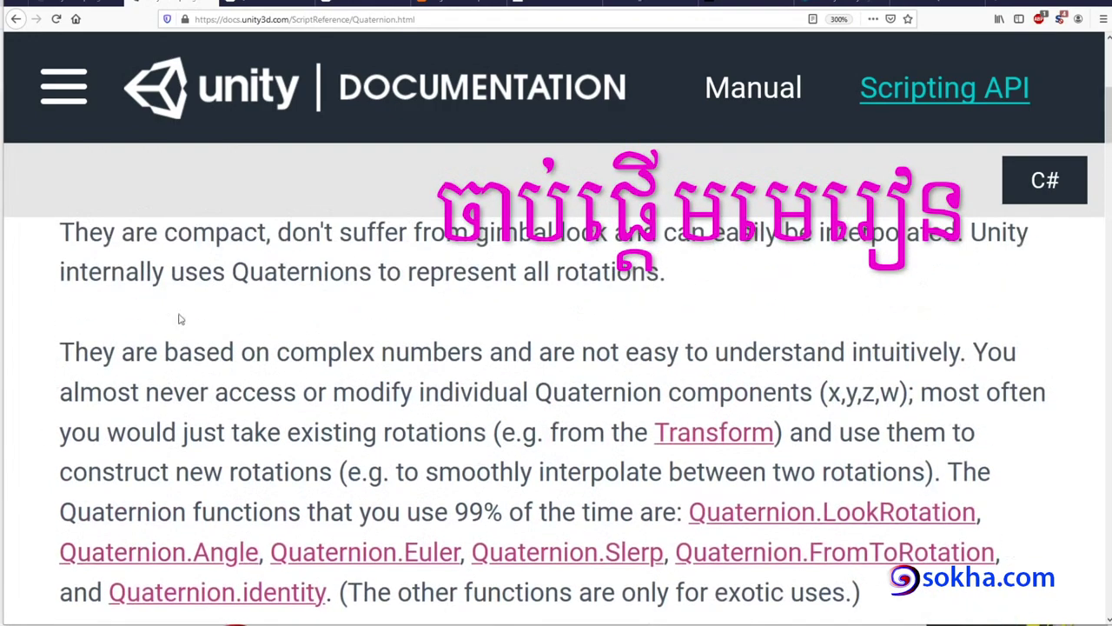
left_click_drag(285, 118, 184, 133)
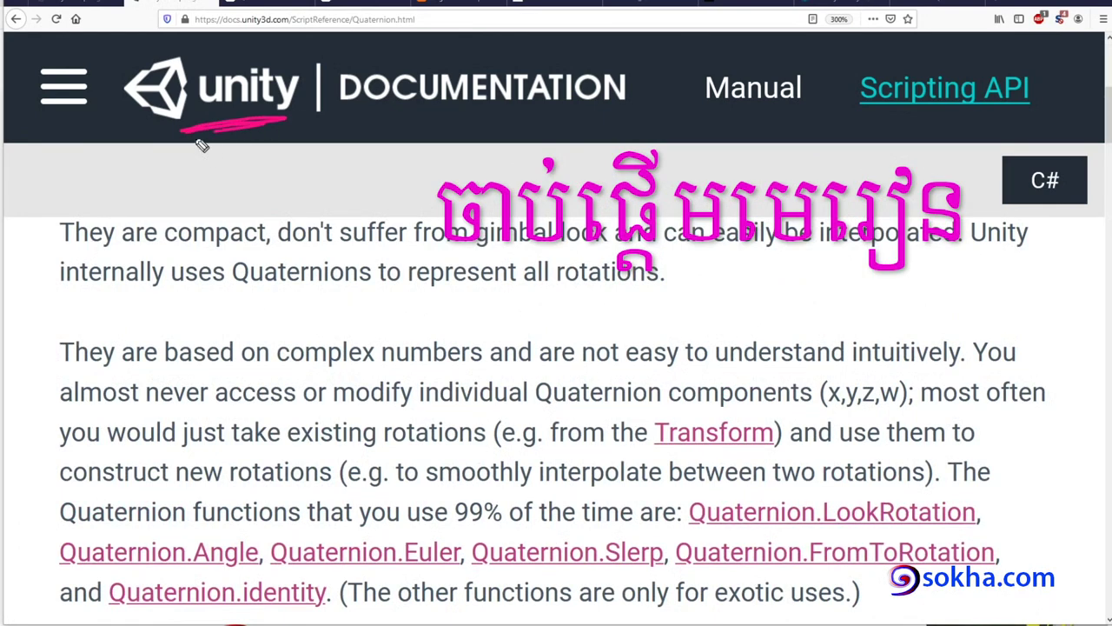
left_click_drag(61, 525, 184, 519)
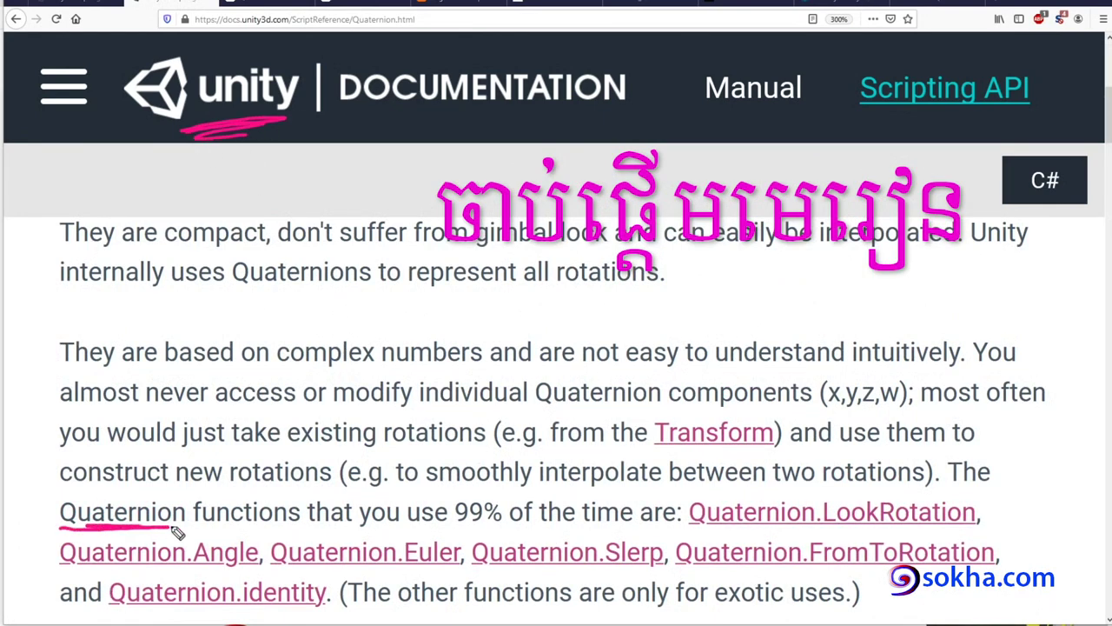
left_click_drag(485, 476, 478, 475)
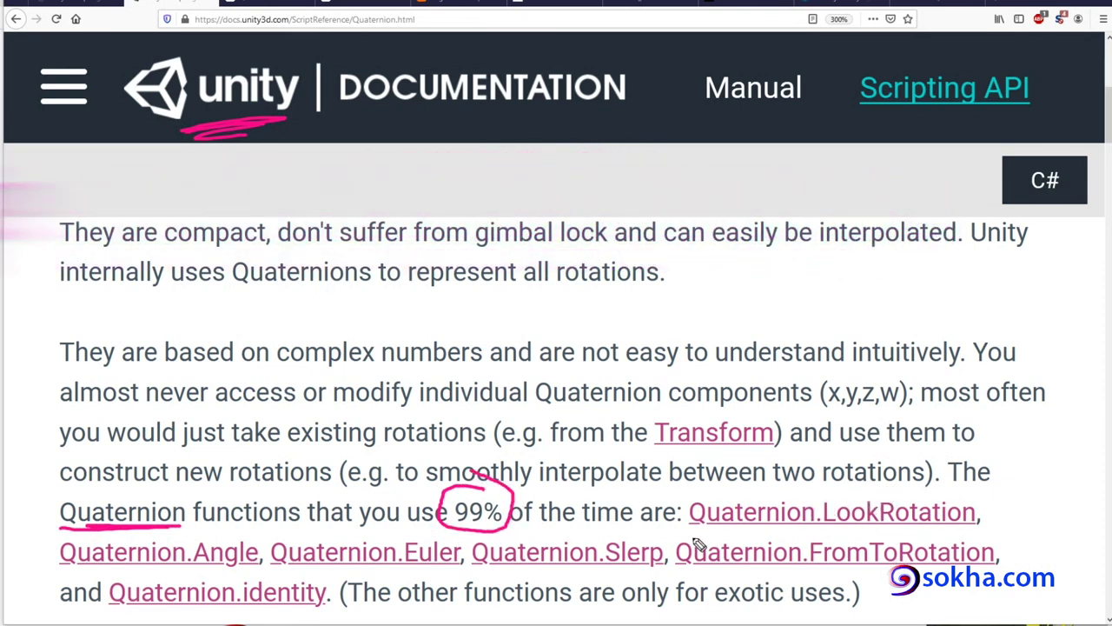
left_click_drag(695, 537, 980, 526)
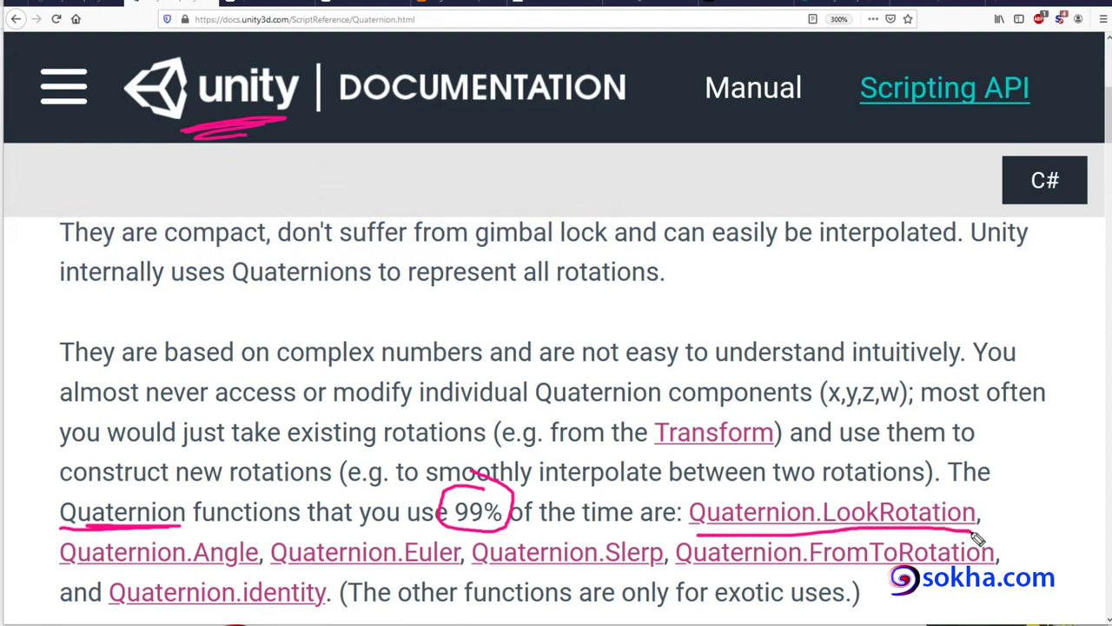
left_click_drag(62, 571, 666, 576)
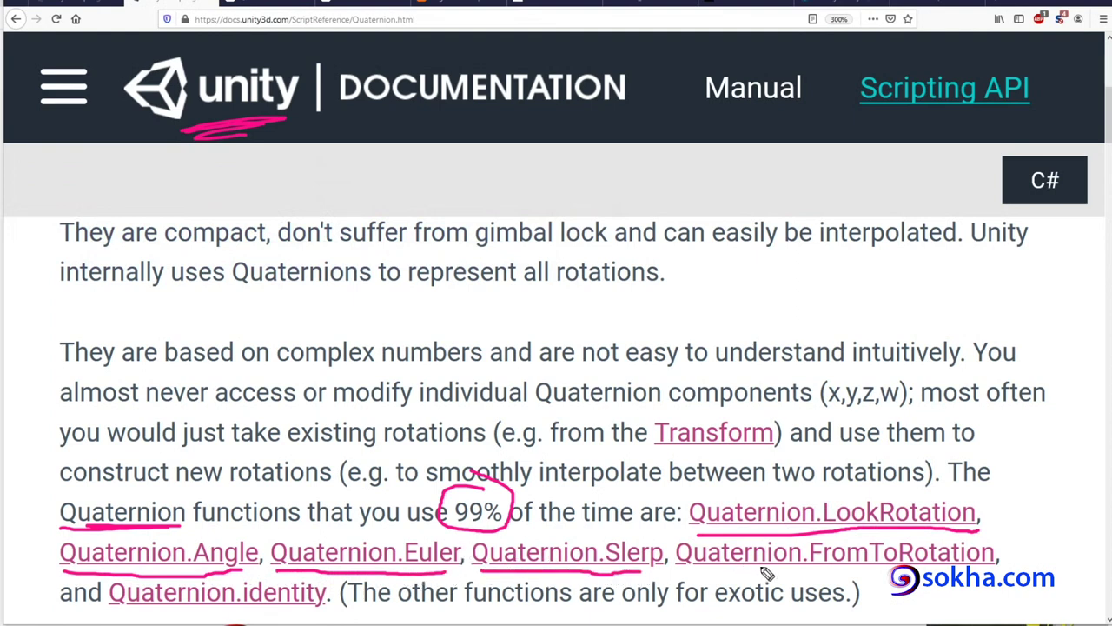
left_click_drag(734, 573, 934, 577)
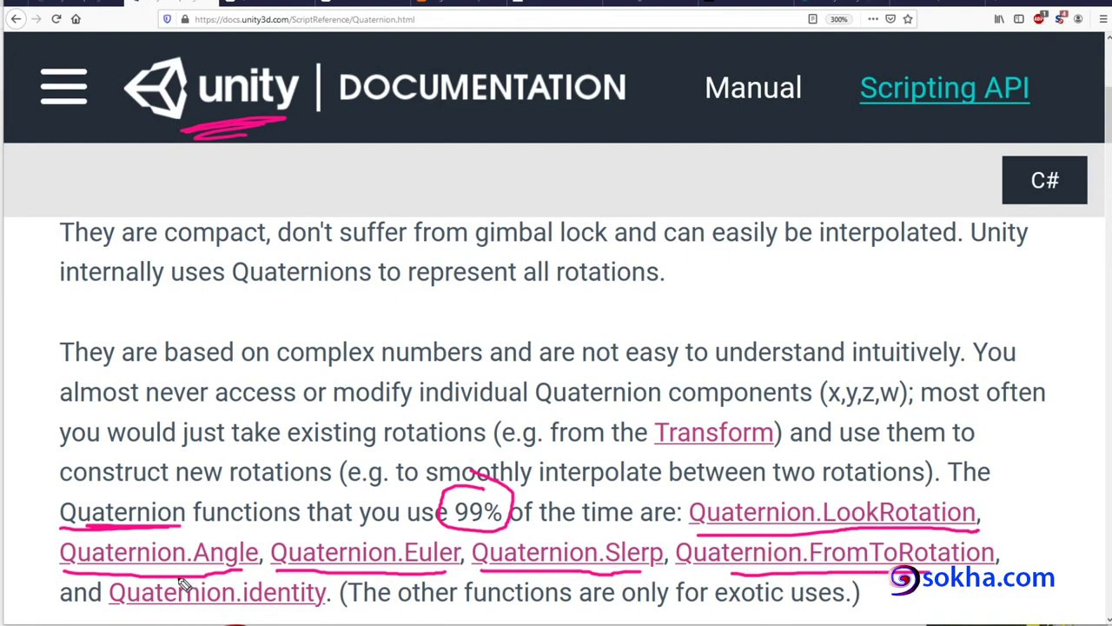
left_click_drag(233, 608, 327, 610)
mouse_move(504, 501)
left_mouse_down()
mouse_move(447, 521)
mouse_move(517, 502)
mouse_move(452, 532)
mouse_move(520, 505)
left_mouse_up()
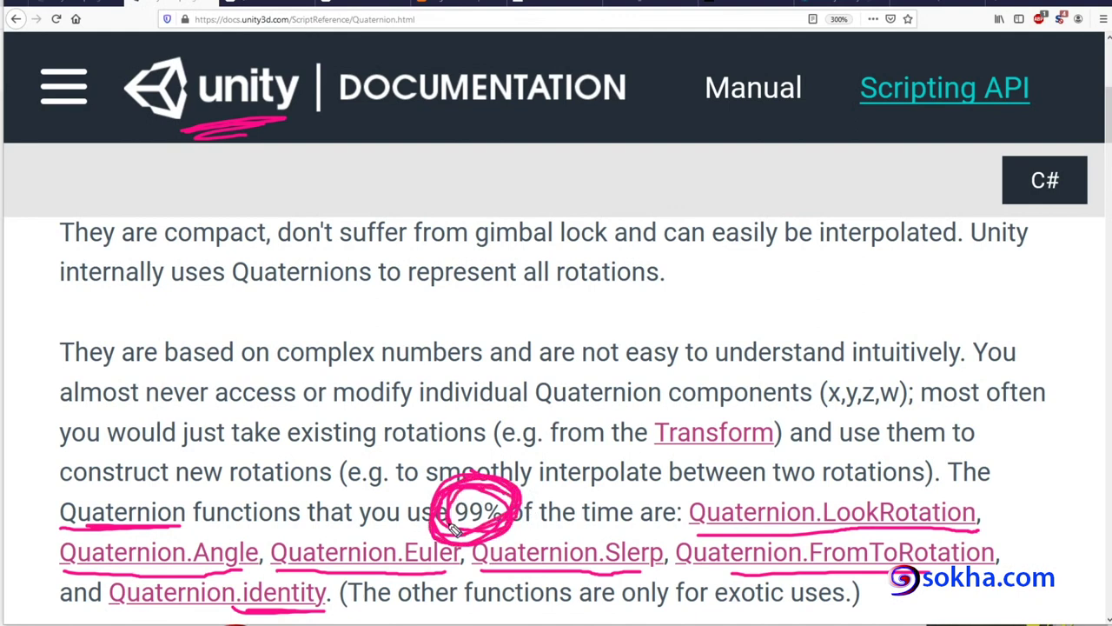
left_click_drag(654, 497, 706, 476)
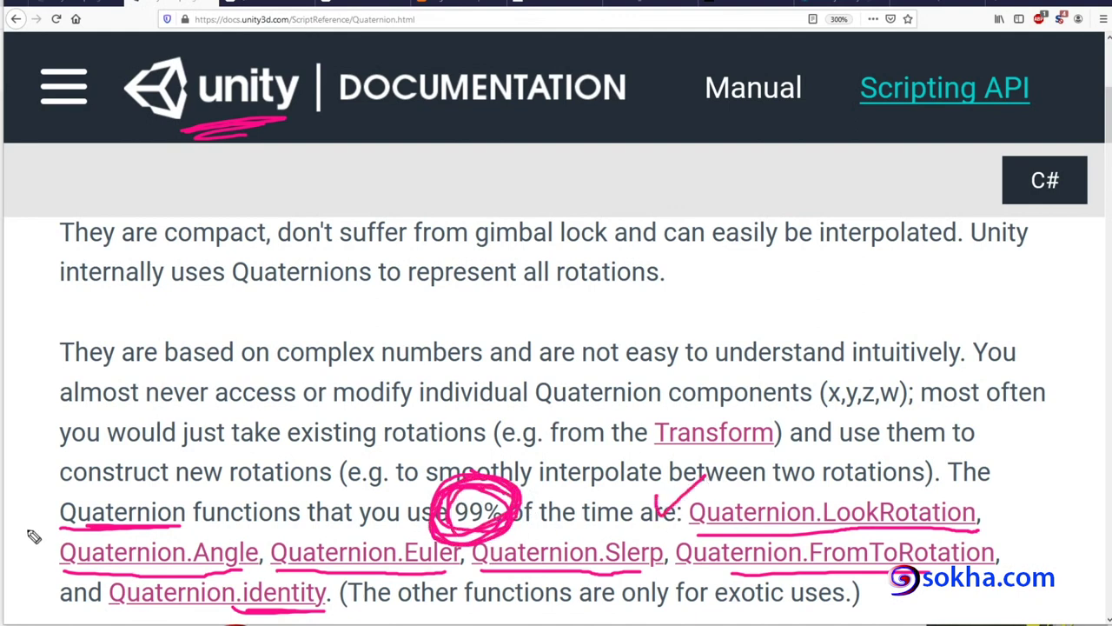
key("Escape")
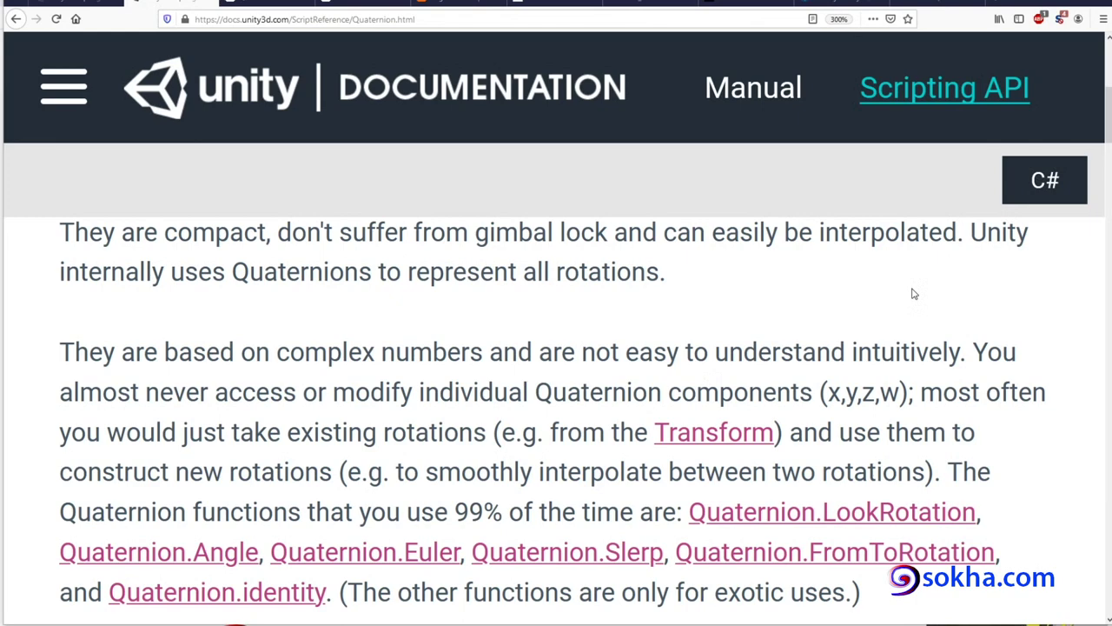
Step: Mark 'The other functions', Quaternion.Angle and 'for exotic uses', then erase the annotations
scroll(1109, 137, "down", 3)
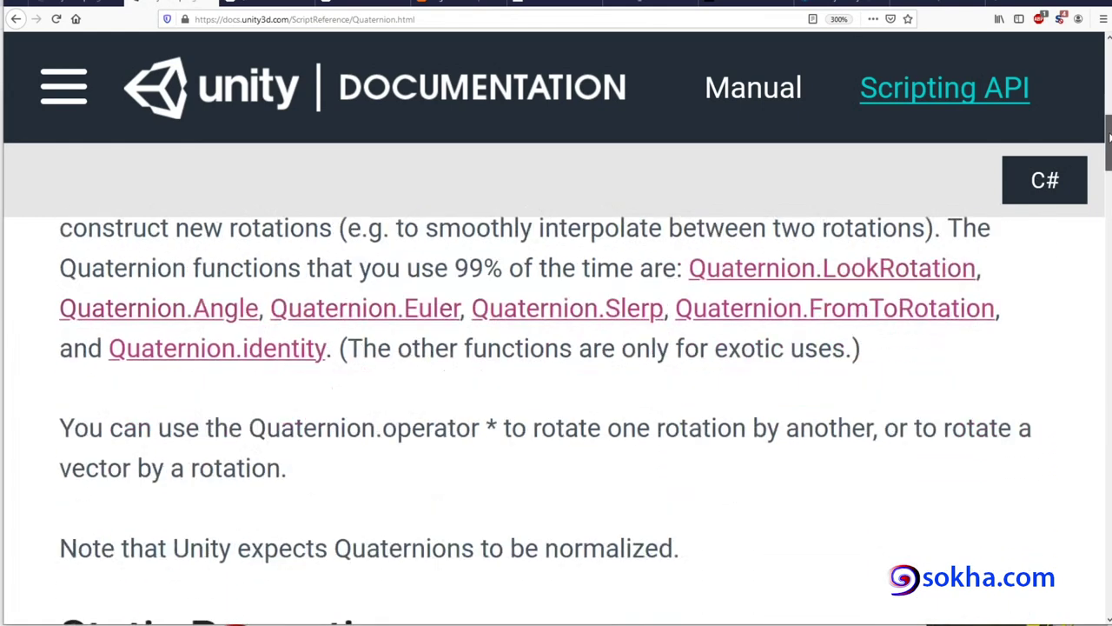
scroll(1109, 138, "up", 1)
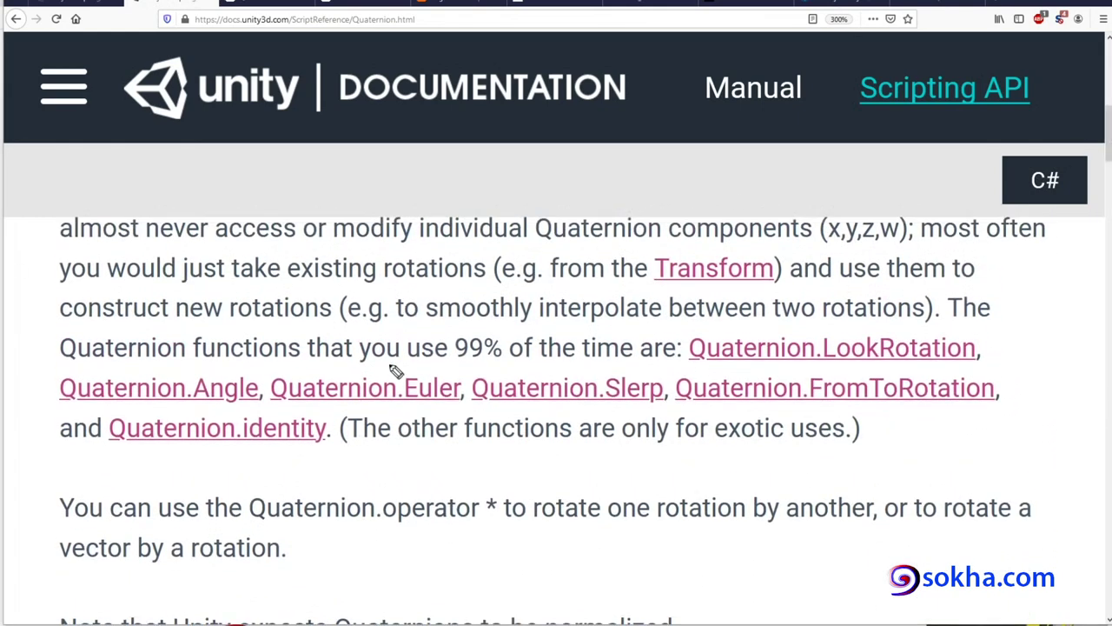
left_click_drag(343, 445, 530, 462)
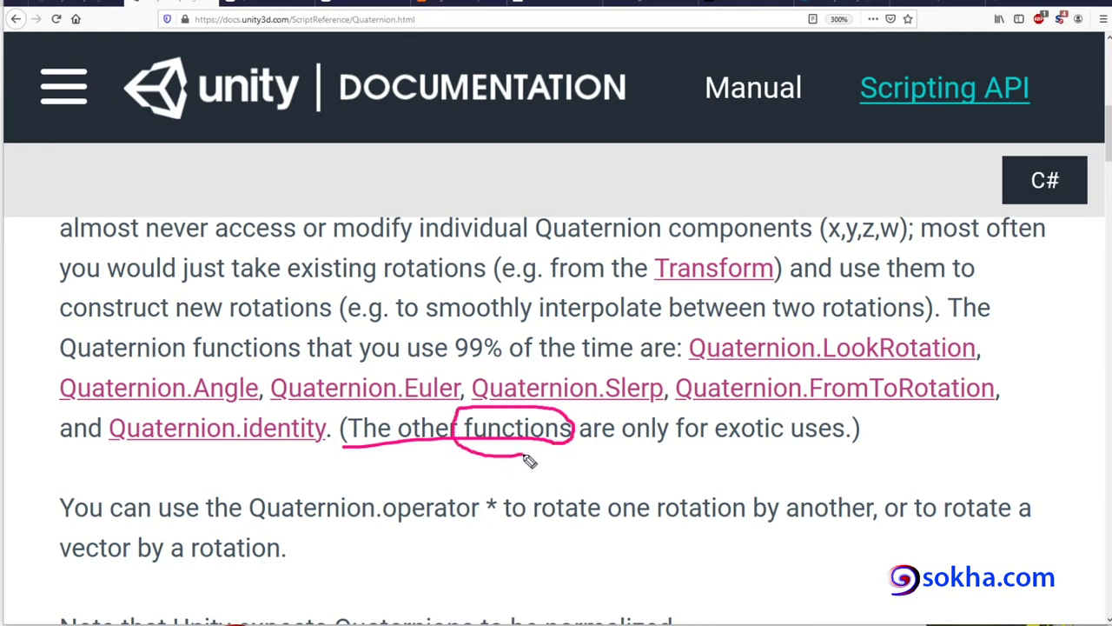
mouse_move(159, 366)
left_mouse_down()
mouse_move(197, 405)
mouse_move(187, 372)
left_mouse_up()
left_click_drag(460, 443, 548, 452)
left_click_drag(667, 450, 822, 461)
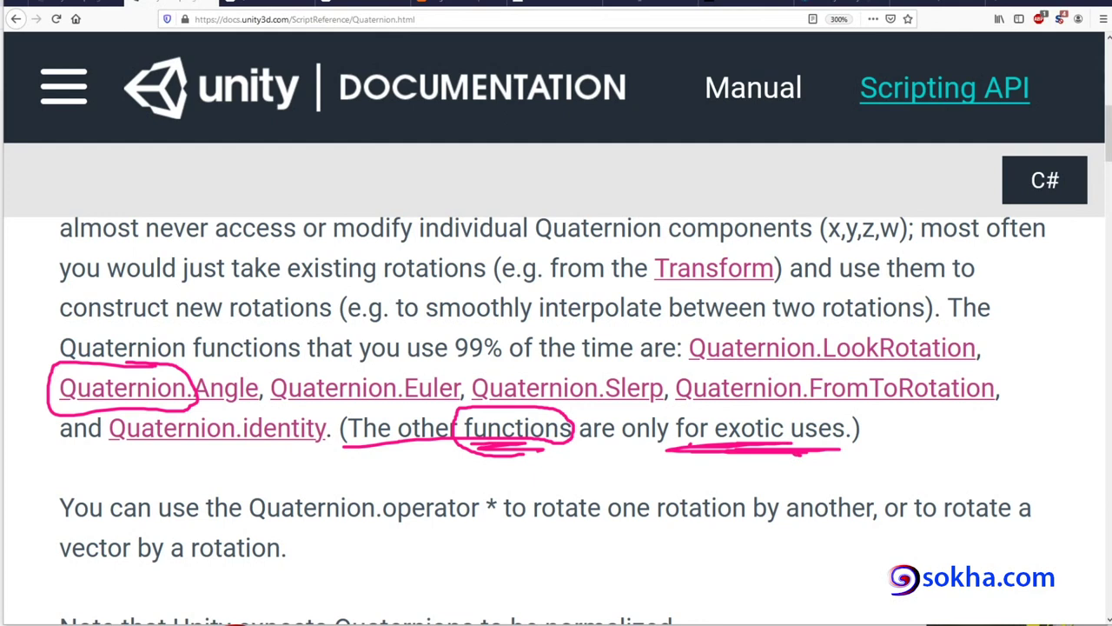
key("Escape")
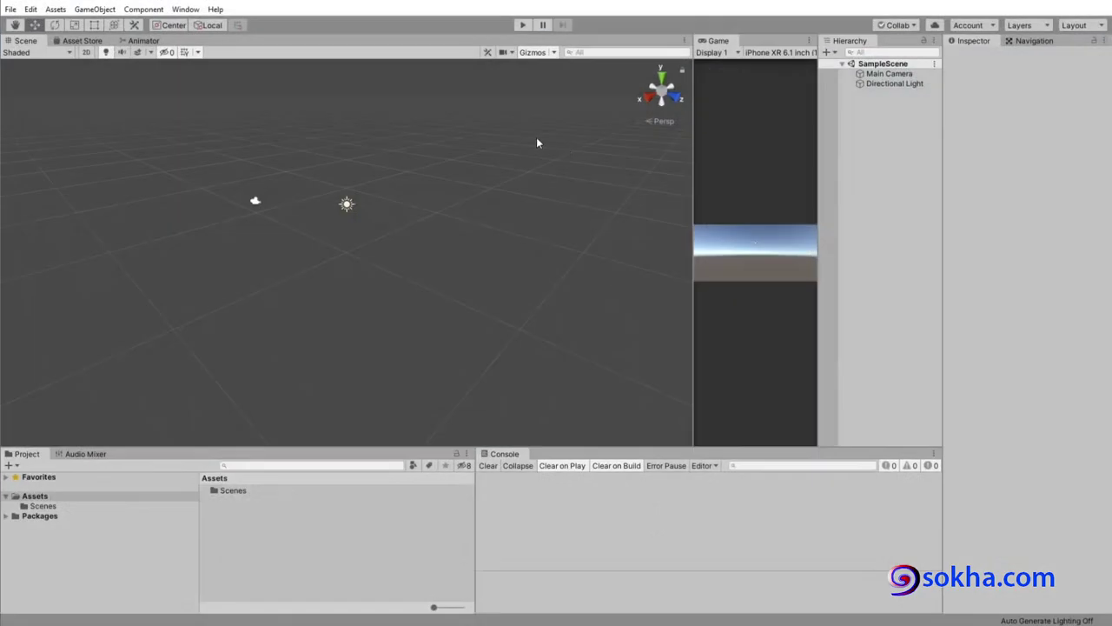
left_click(216, 8)
left_click(228, 24)
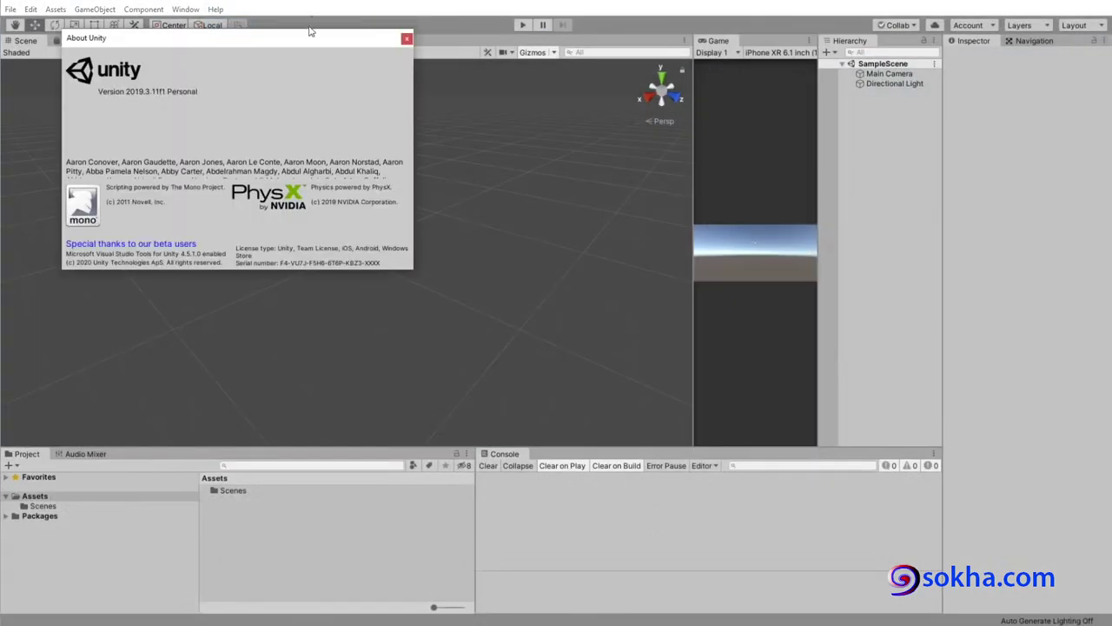
left_click_drag(310, 39, 507, 221)
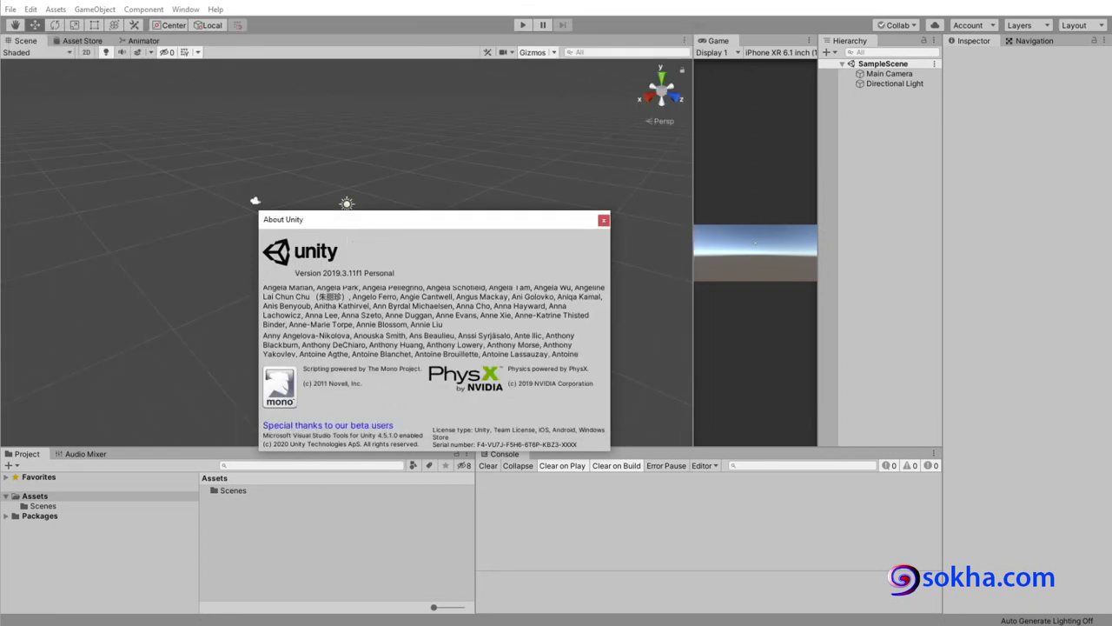
left_click(603, 219)
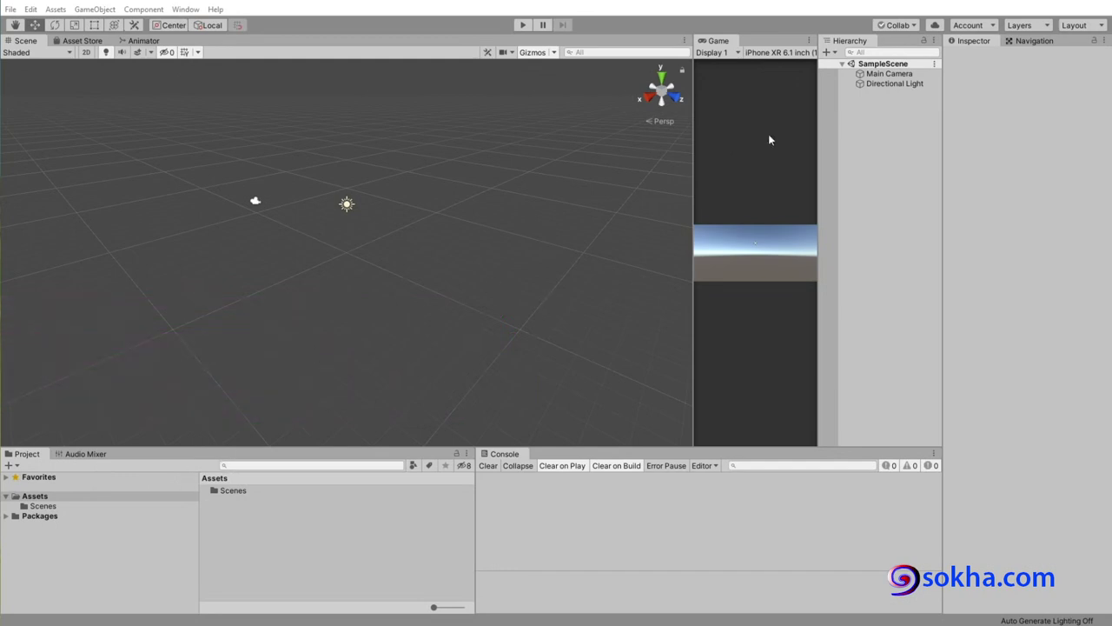
Step: Add a Terrain to the scene from the Hierarchy menu
right_click(874, 150)
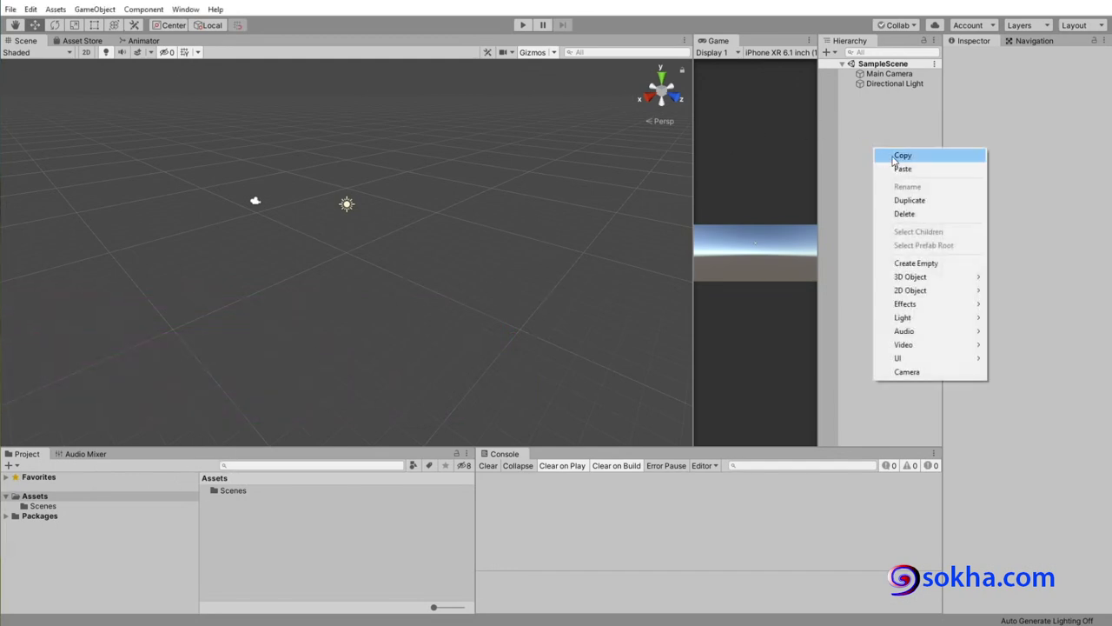
mouse_move(946, 277)
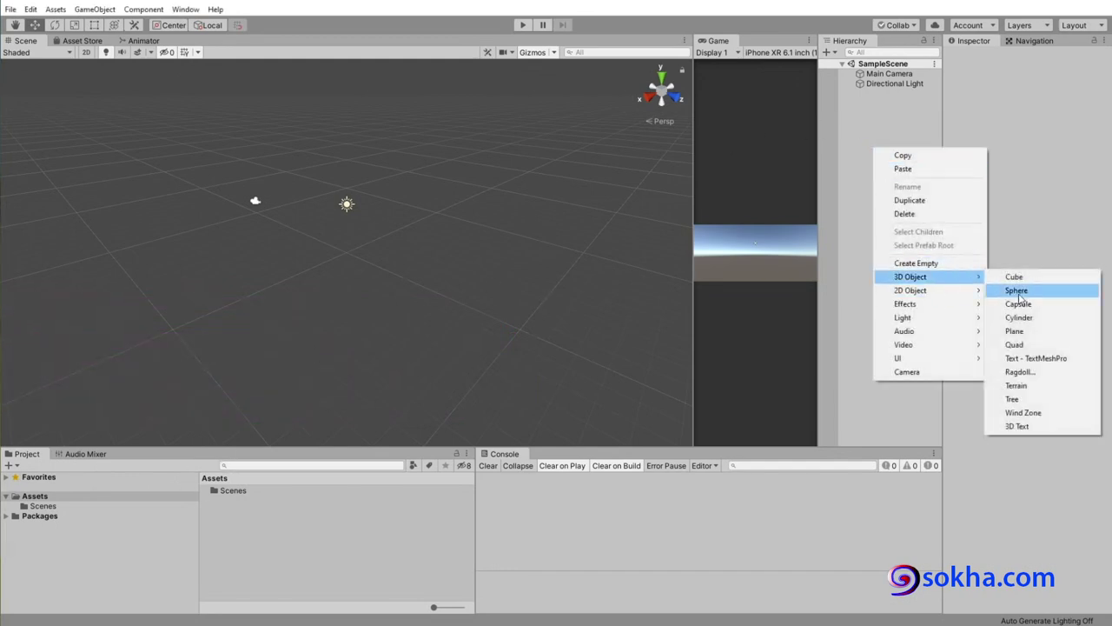
left_click(1017, 386)
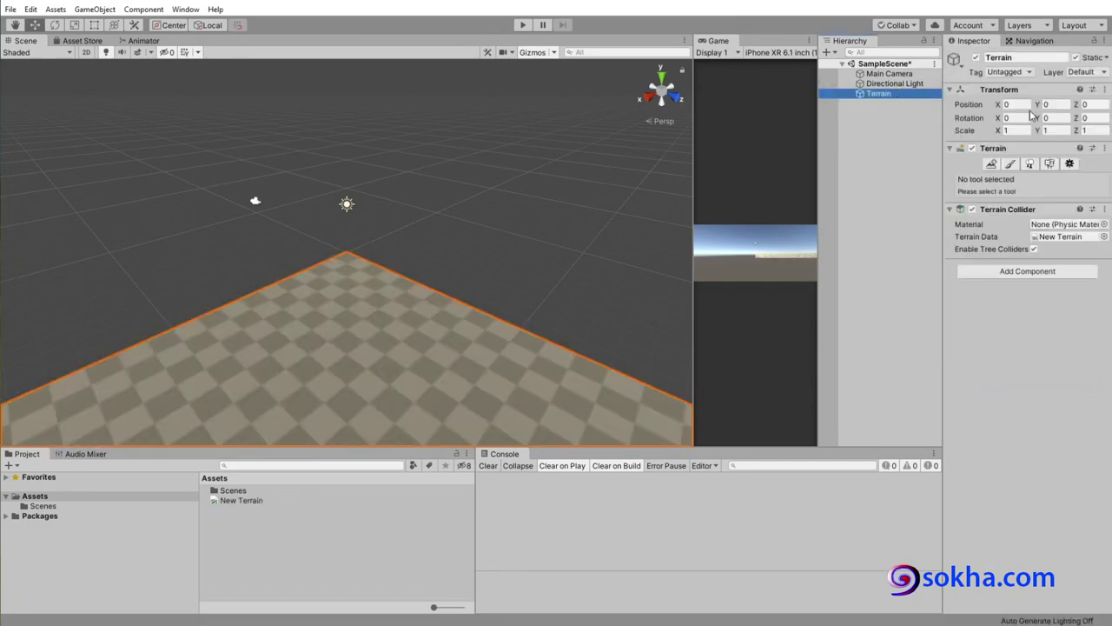
Step: Set Terrain Width and Length to 50 in Terrain Settings, then orbit and zoom onto it
left_click(1071, 167)
scroll(1042, 308, "down", 5)
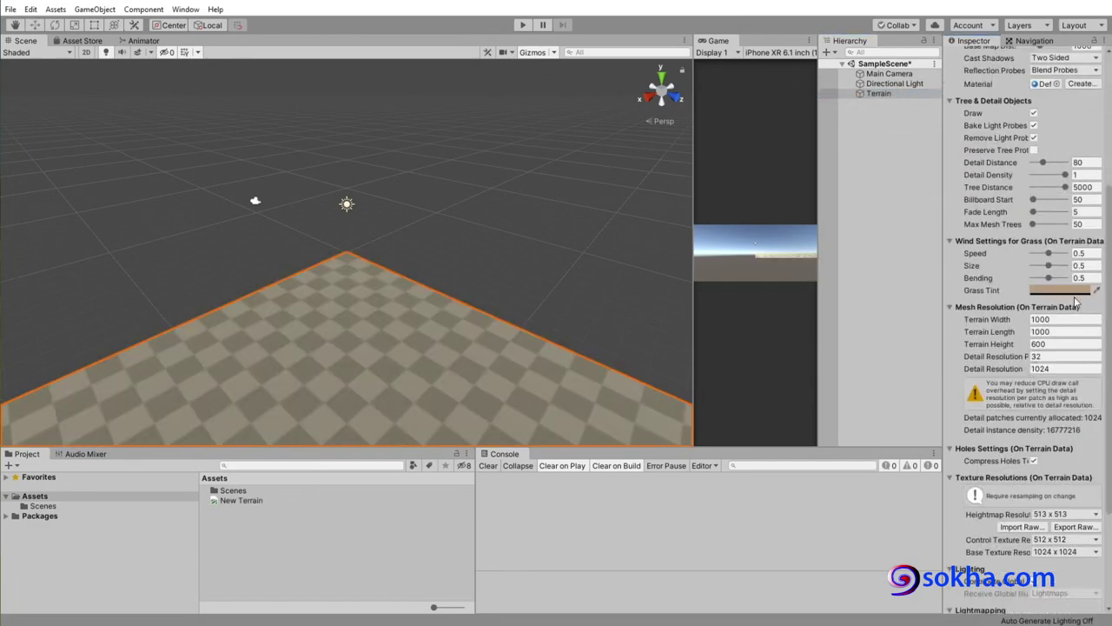
left_click(1056, 318)
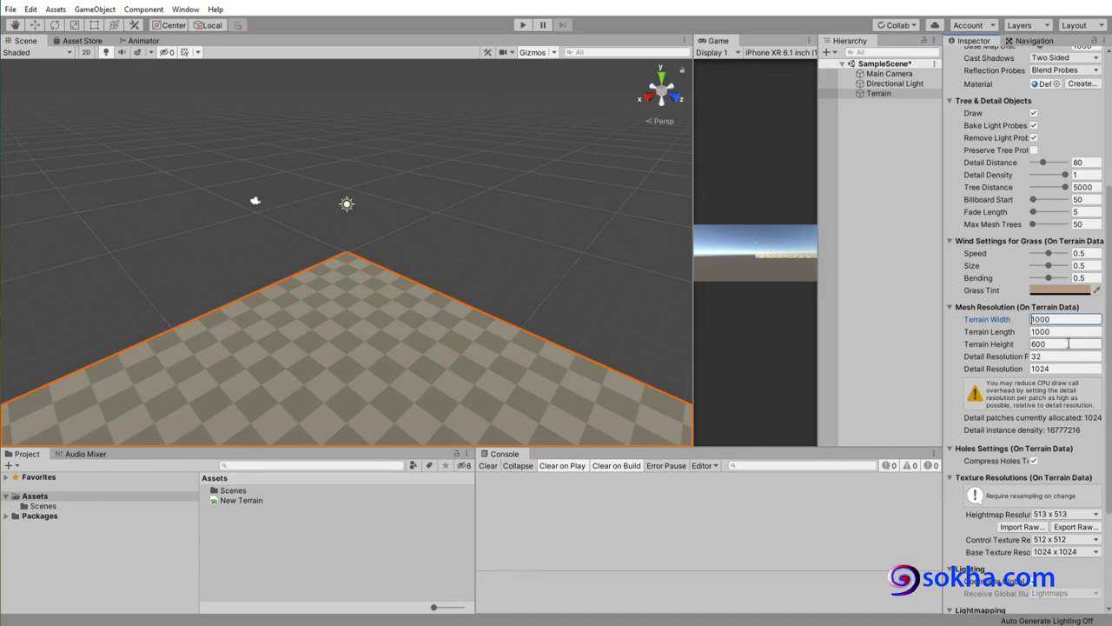
type("50")
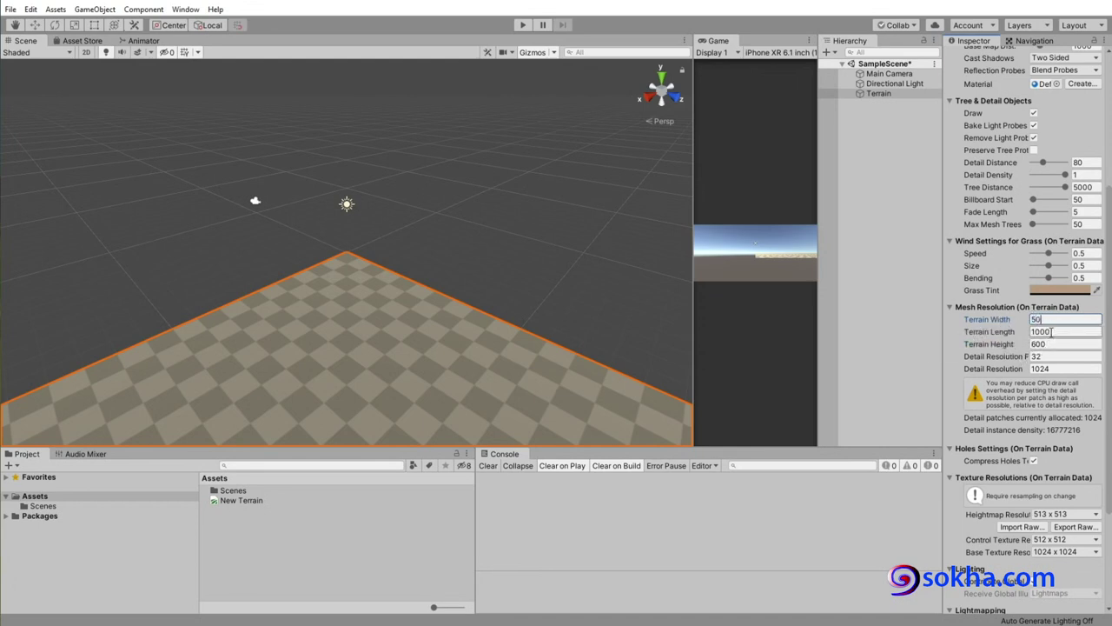
left_click(1062, 331)
type("50")
key("Return")
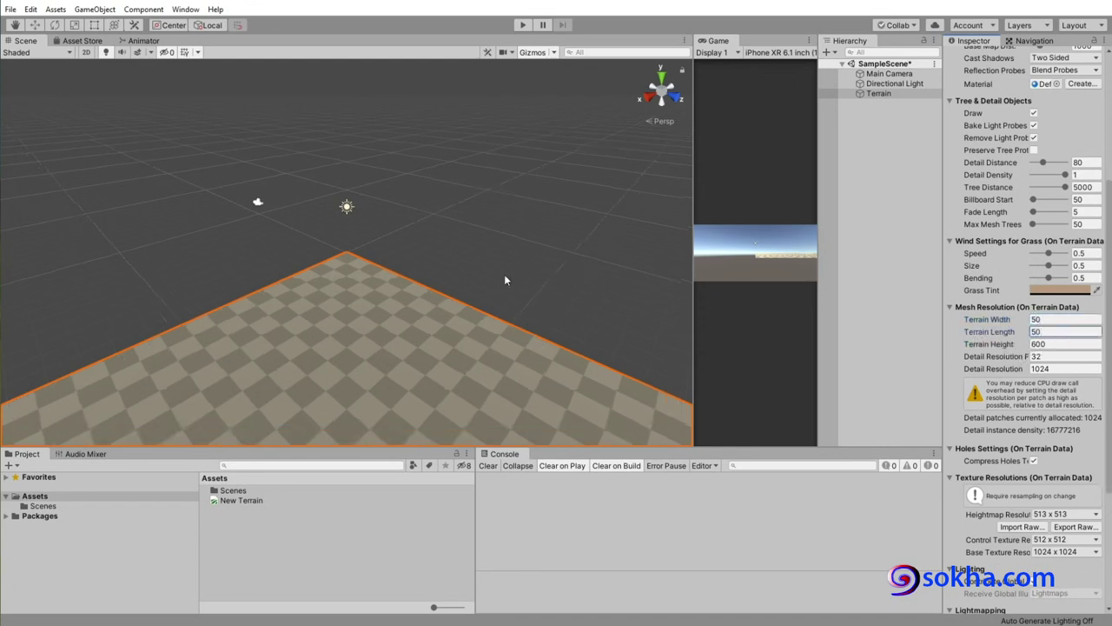
left_click_drag(504, 280, 439, 373, "alt")
mouse_move(444, 397)
left_mouse_down("alt")
mouse_move(461, 293)
mouse_move(472, 308)
mouse_move(480, 297)
left_mouse_up("alt")
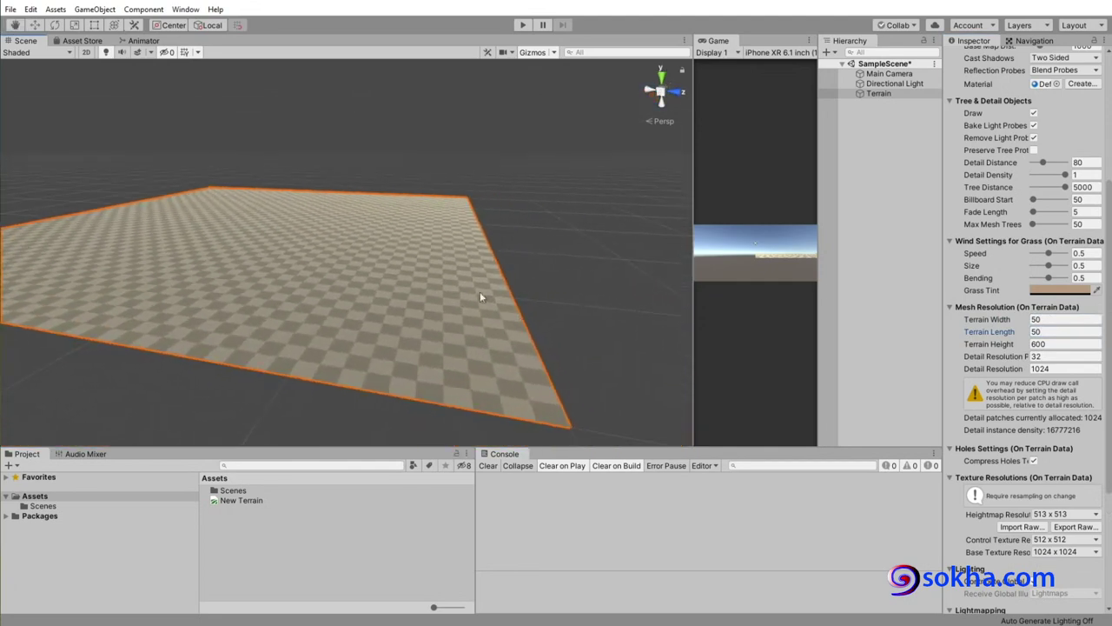
left_click_drag(393, 267, 447, 273, "alt")
scroll(426, 265, "up", 3)
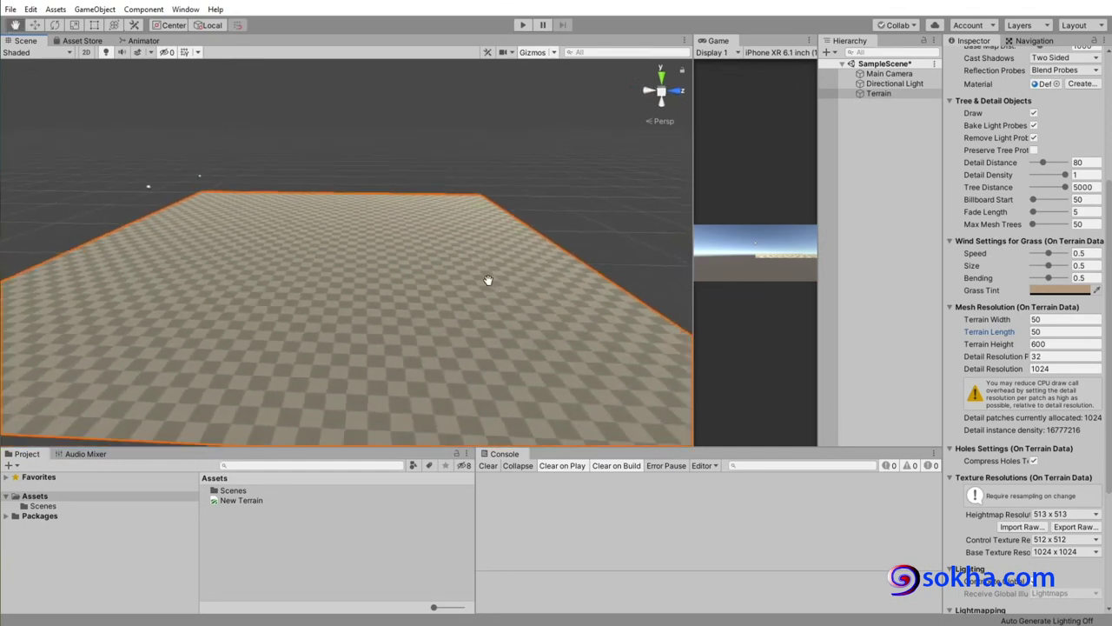
scroll(490, 278, "up", 2)
Step: Add two cubes, one from the Hierarchy menu and one via GameObject > 3D Object > Cube
right_click(882, 147)
mouse_move(921, 280)
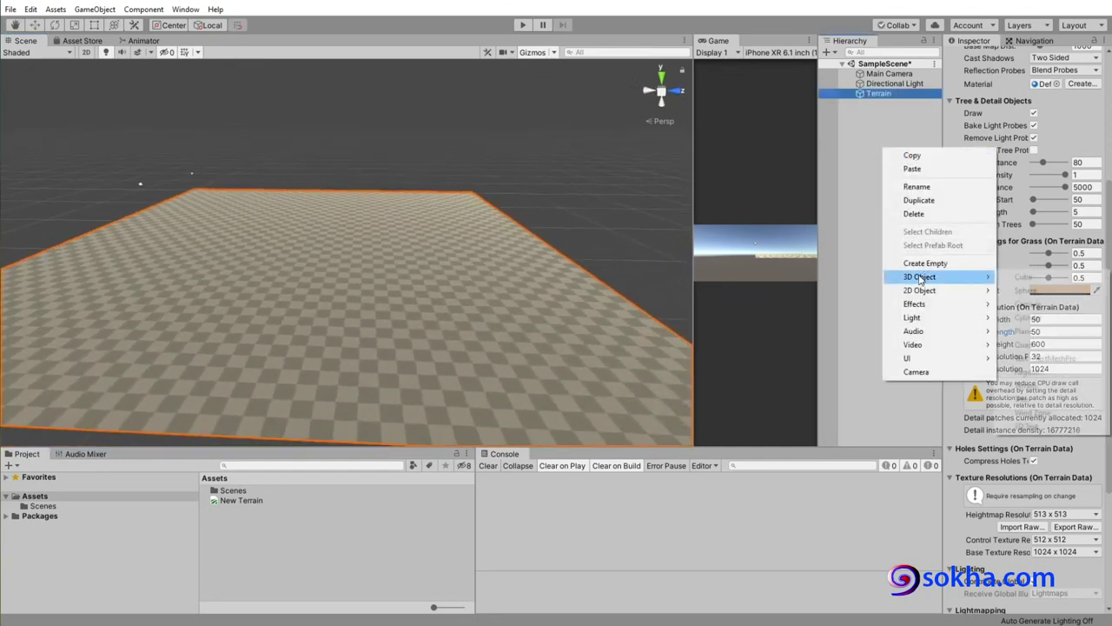
left_click(1039, 278)
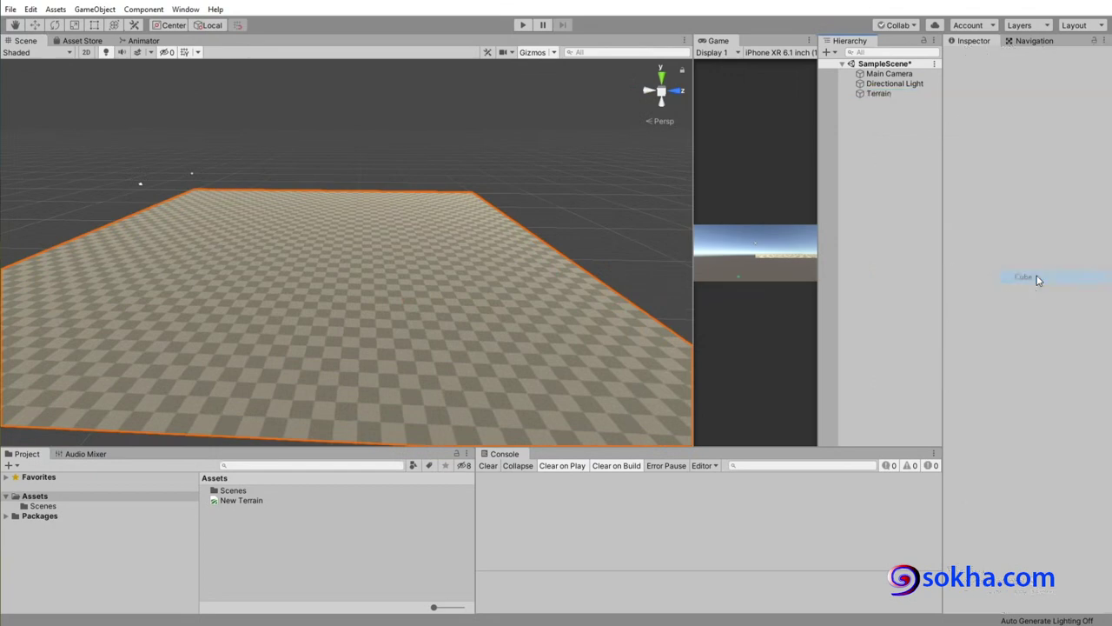
left_click(95, 9)
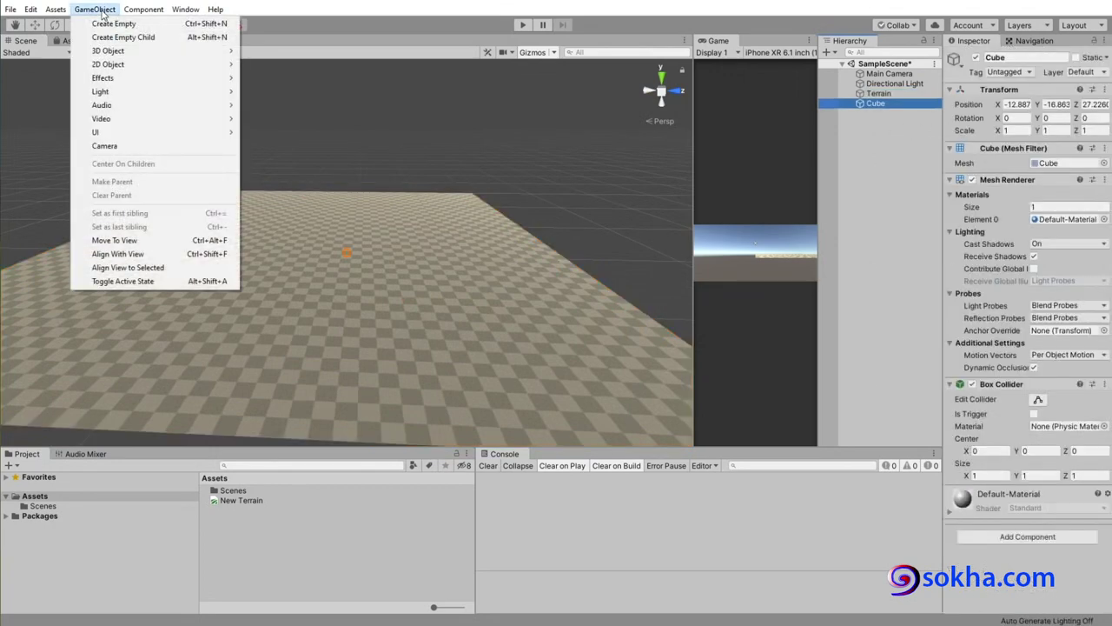
mouse_move(100, 52)
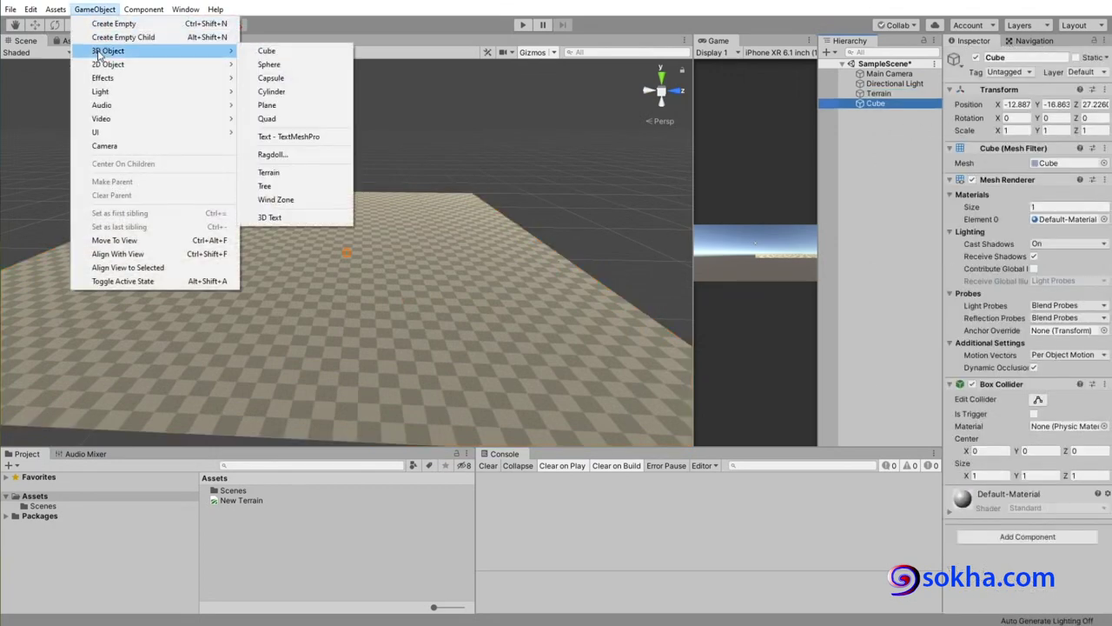
left_click(274, 53)
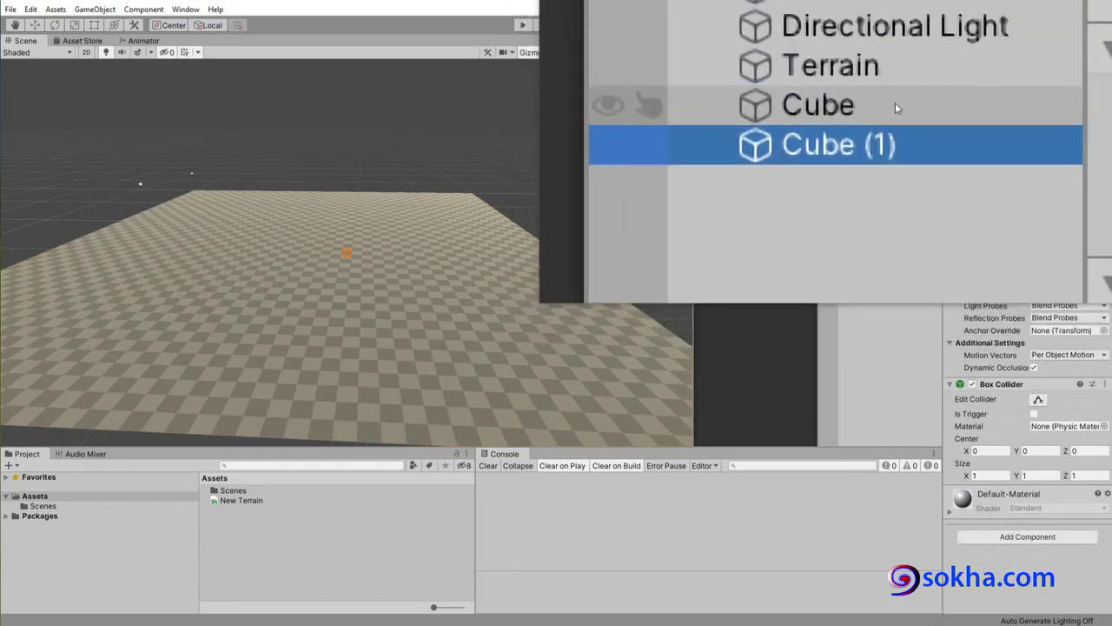
Step: Rename Cube (1) to Cube2 and frame it in the Scene view
left_click(894, 103)
left_click(890, 118)
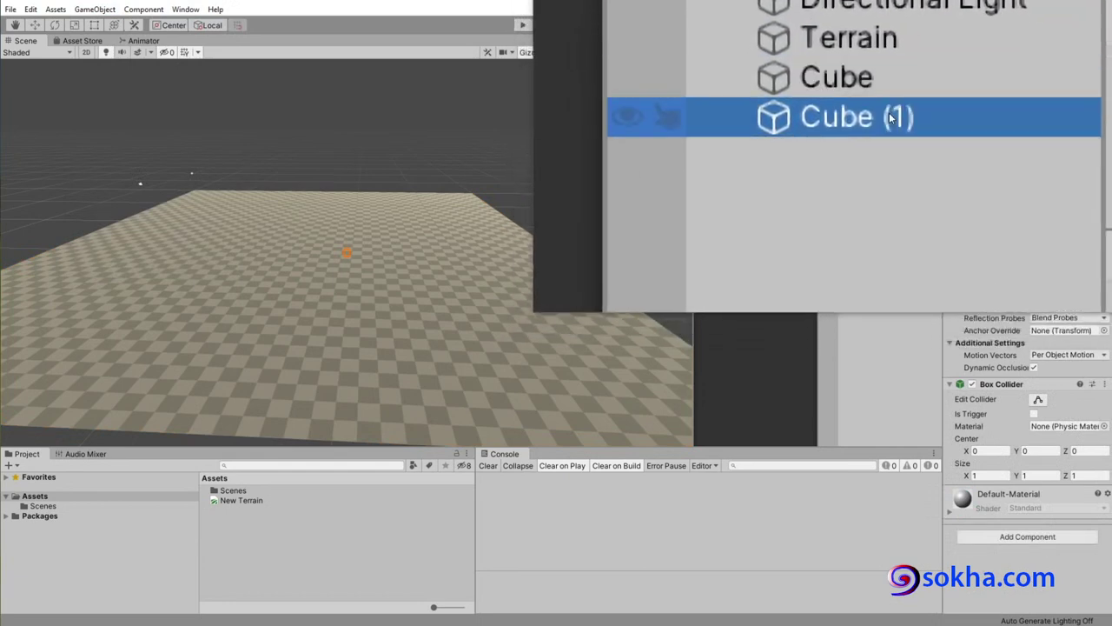
left_click(891, 117)
type("?")
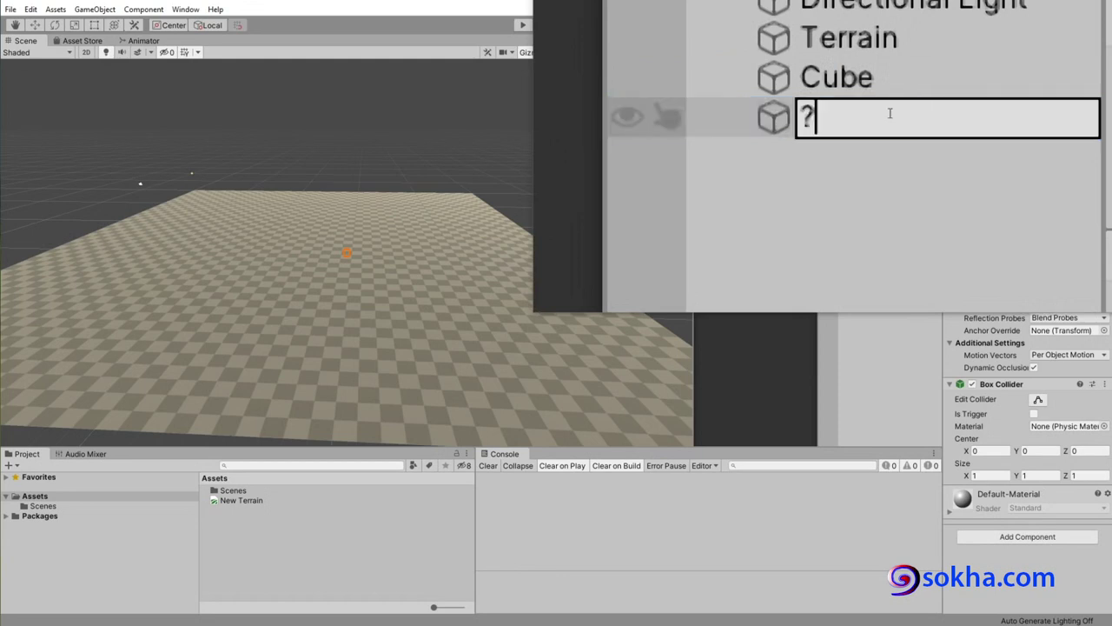
type("??")
key("BackSpace")
key("BackSpace")
key("BackSpace")
type("Cube")
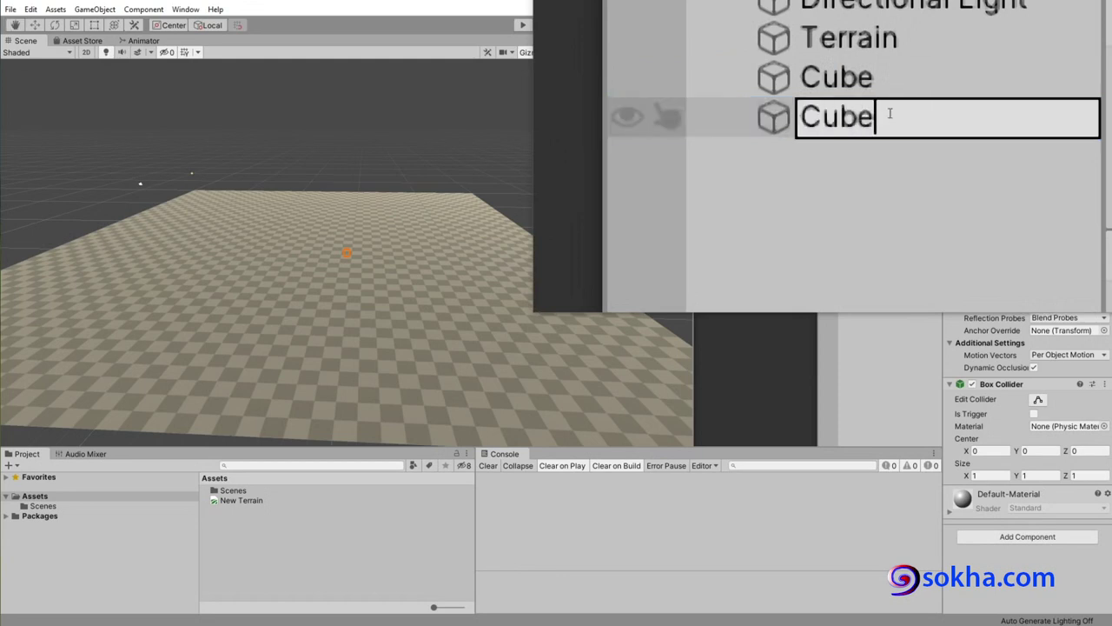
type("2")
key("Return")
left_click(885, 110)
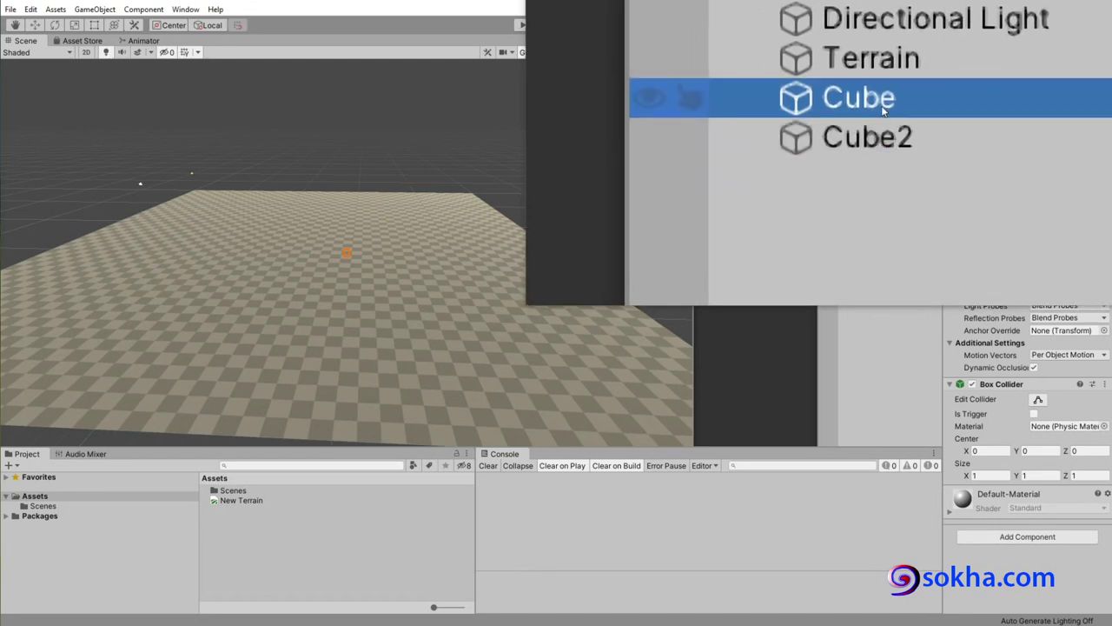
left_click(885, 118)
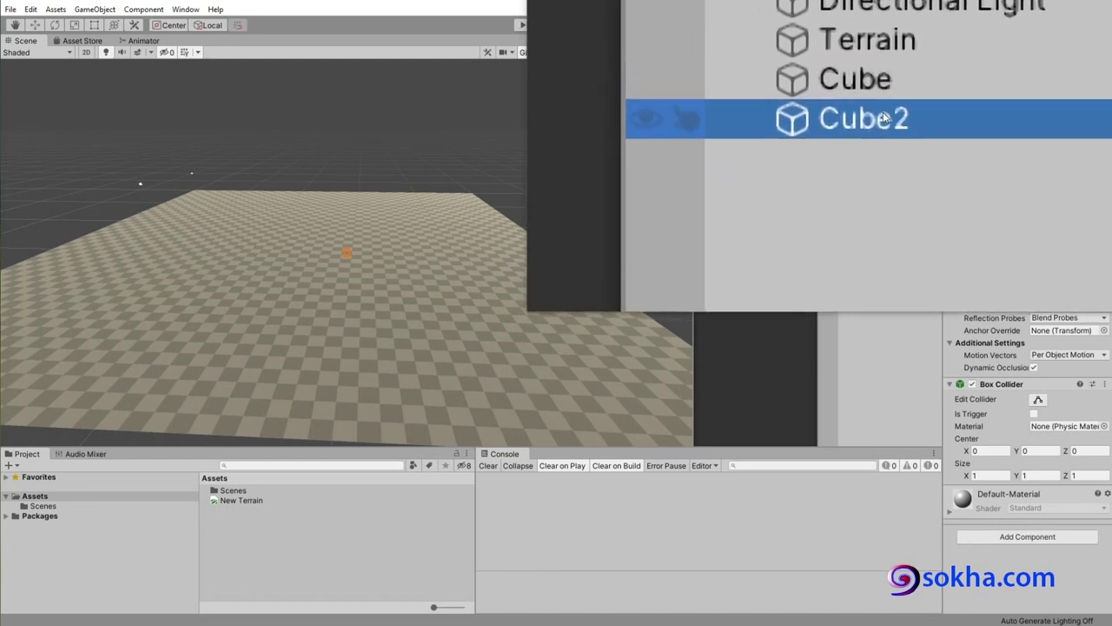
key("f")
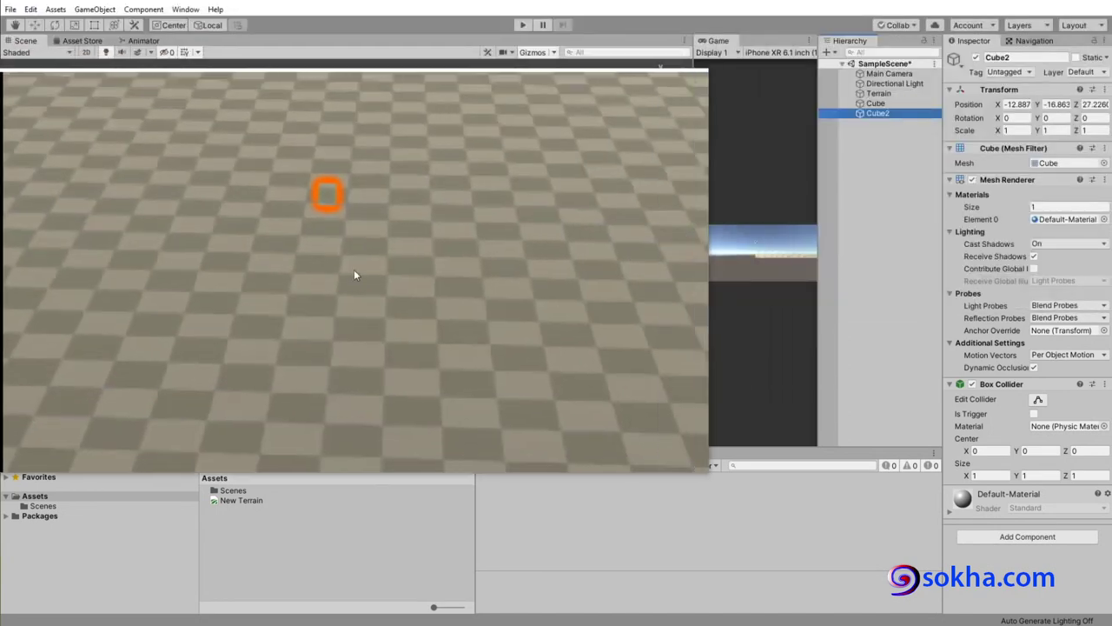
Step: Reset the original Cube's Transform so it sits at the world origin
scroll(355, 259, "down", 5)
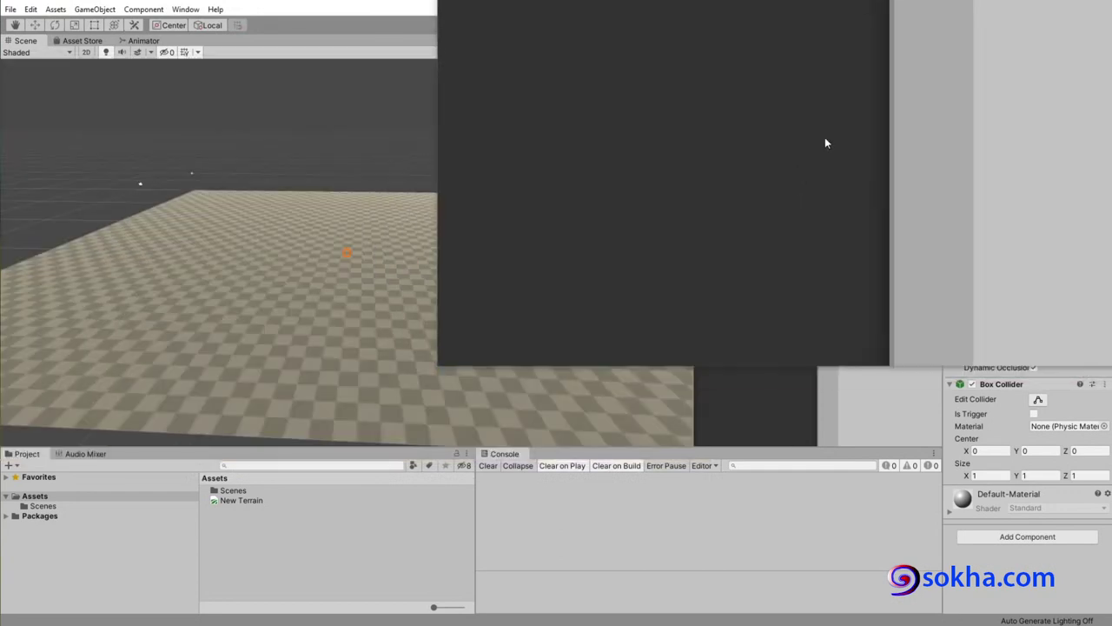
left_click(875, 102)
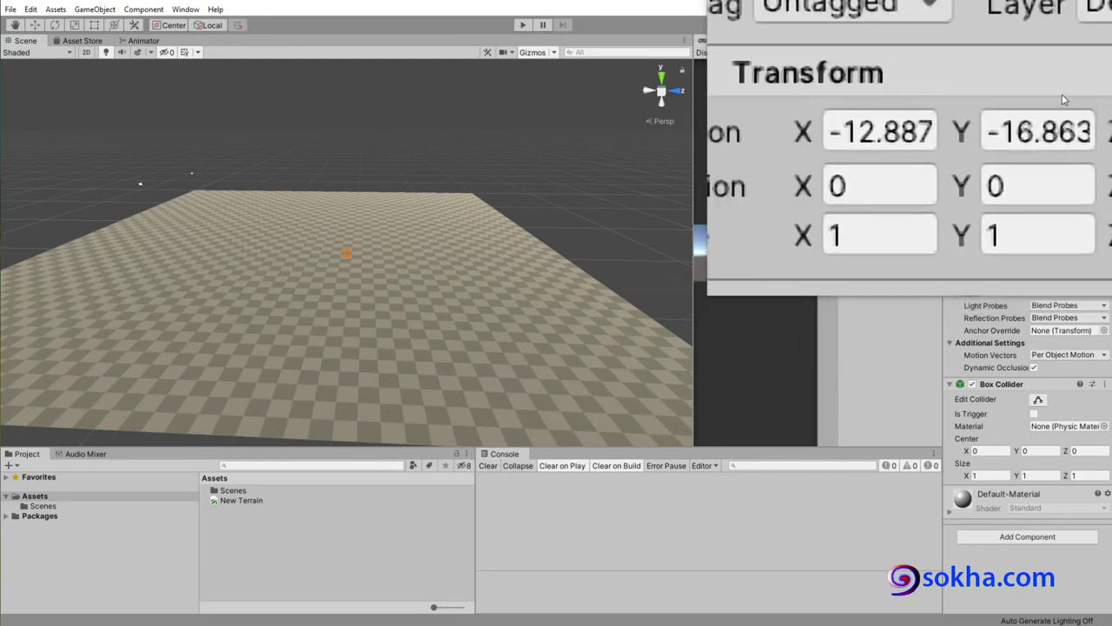
right_click(1012, 94)
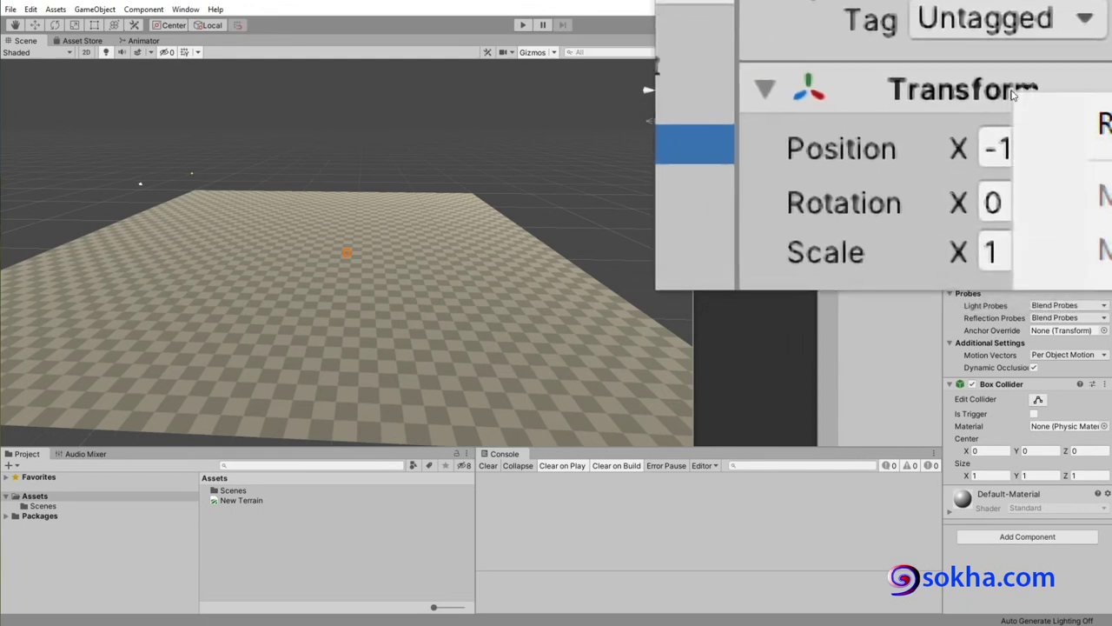
left_click(1046, 95)
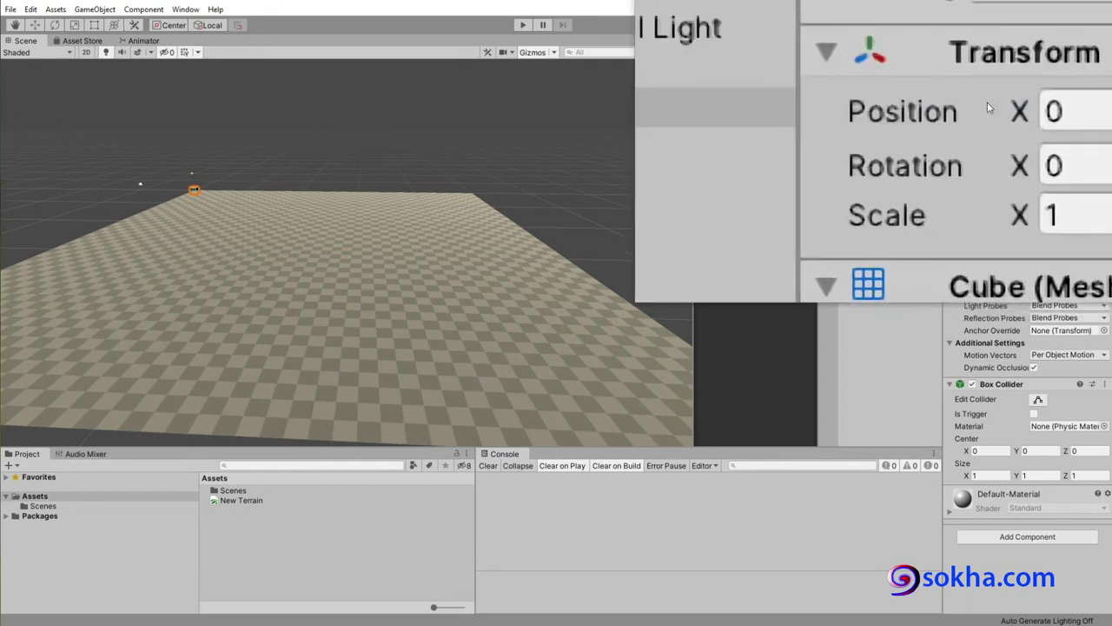
Step: Reset Cube2's Transform so it also sits at 0, 0, 0
left_click(875, 117)
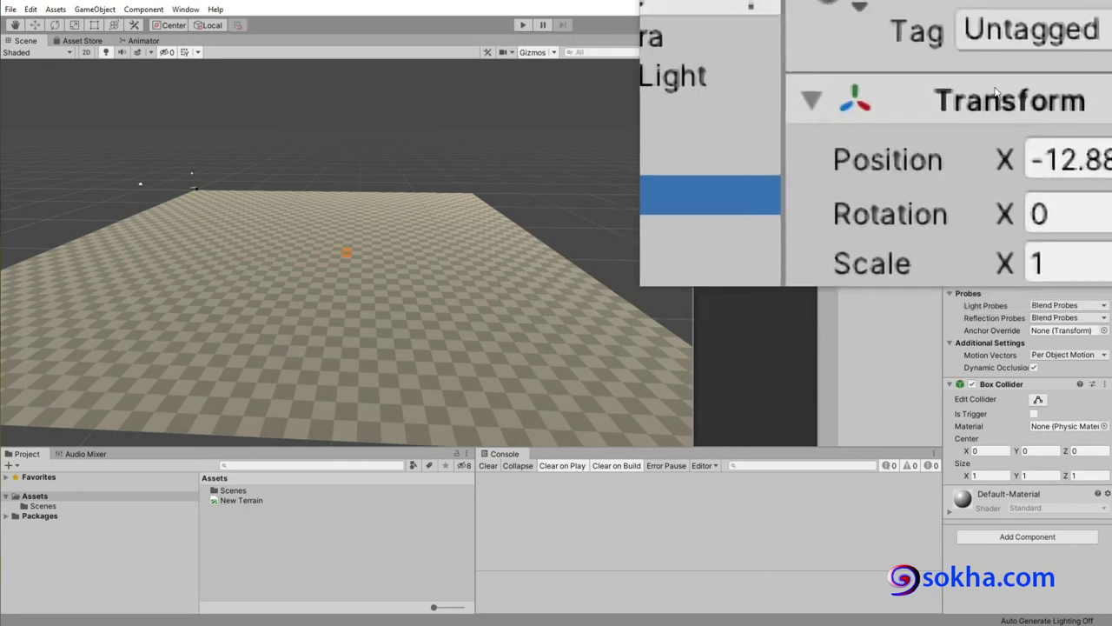
right_click(934, 76)
left_click(1018, 101)
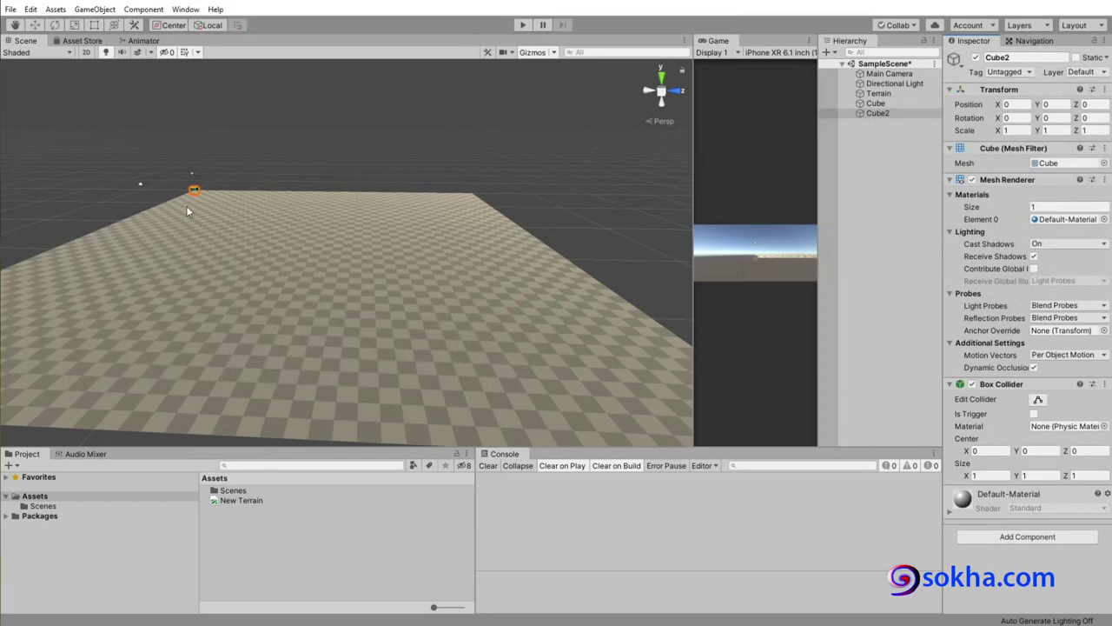
Step: Frame Cube2 and move it up and back to Y 1.359, Z 2.119
scroll(208, 211, "up", 5)
key("f")
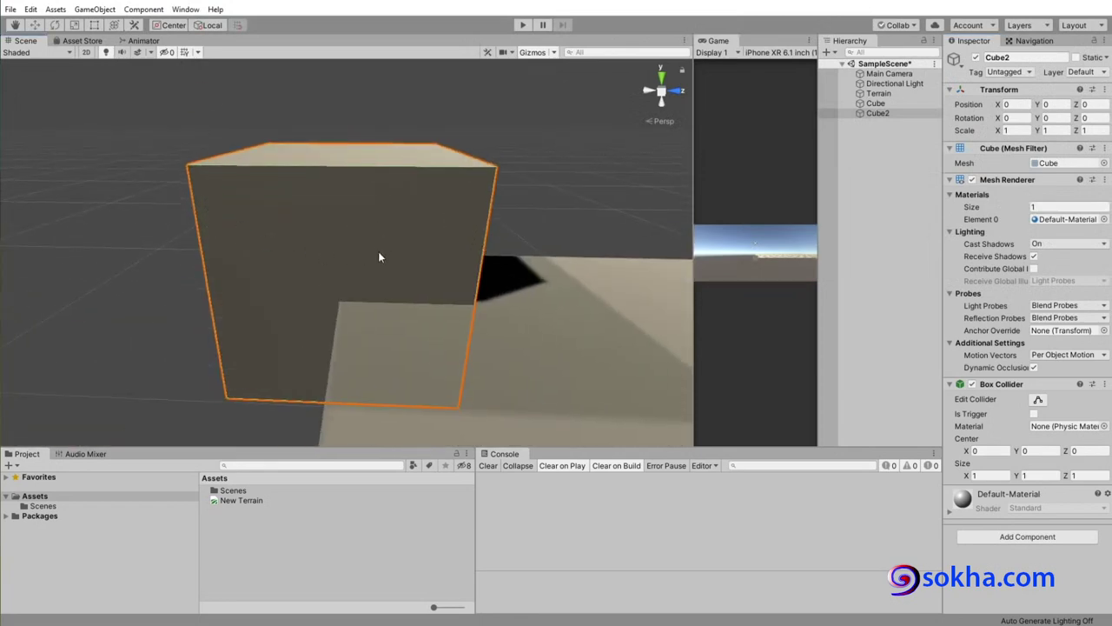
scroll(379, 257, "down", 5)
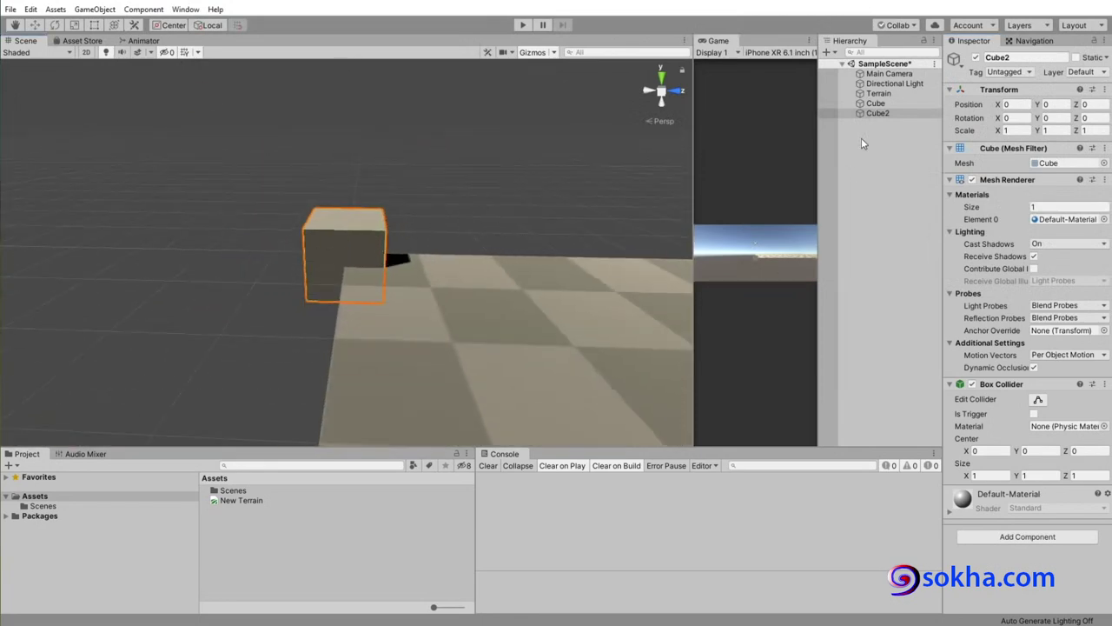
left_click(877, 113)
left_click(35, 25)
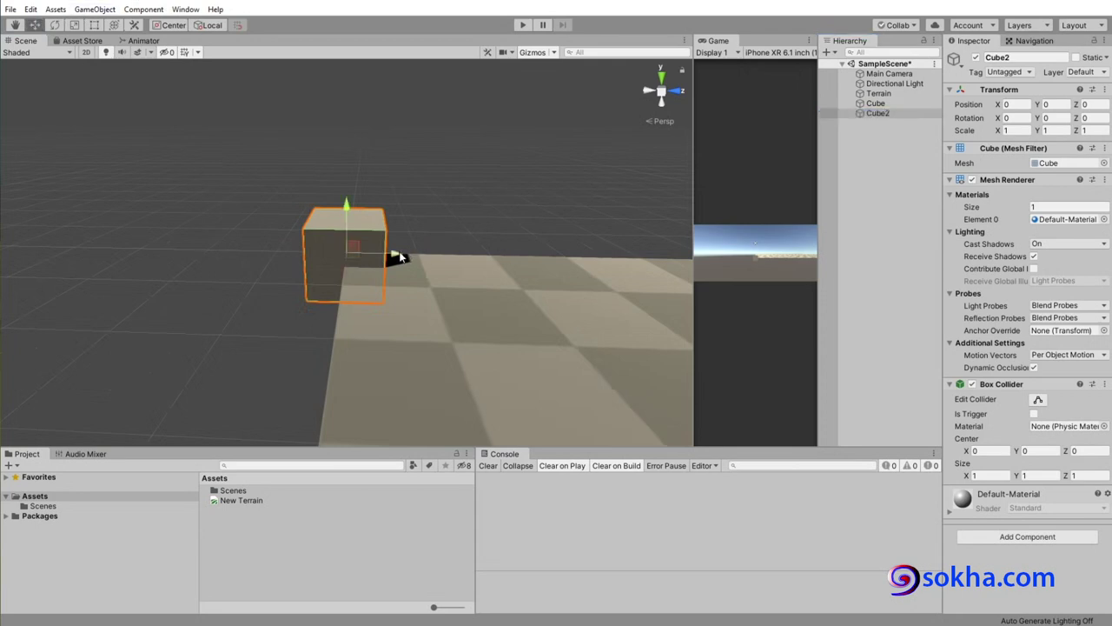
left_click_drag(353, 247, 513, 146)
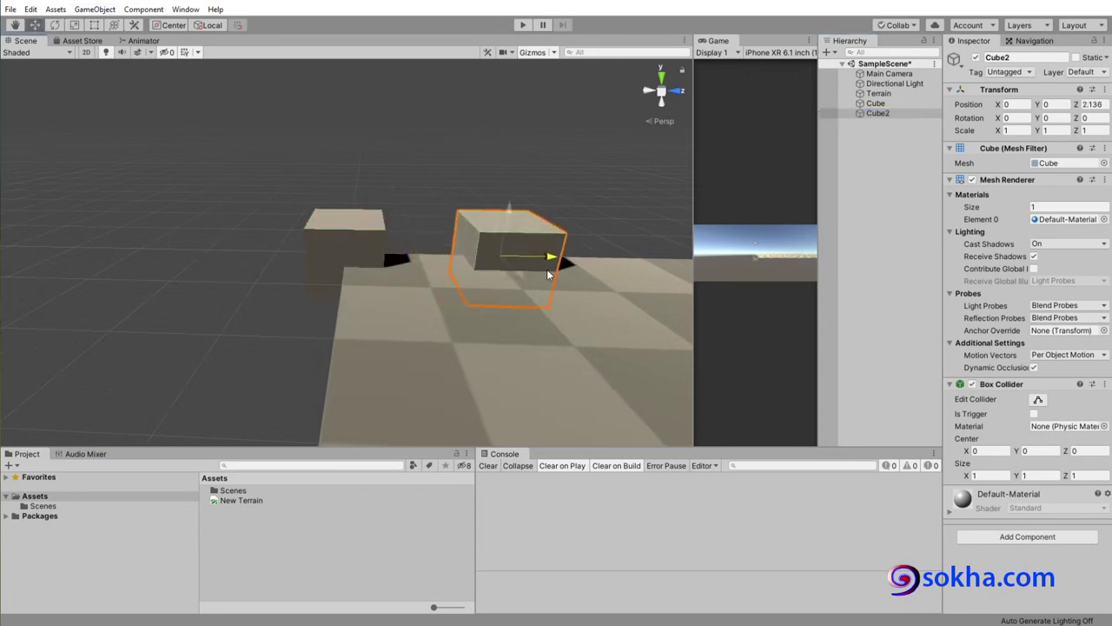
Step: Raise the original Cube to Y 0.741, reselect Cube2 and orbit the view
left_click(334, 244)
left_click_drag(348, 198, 340, 154)
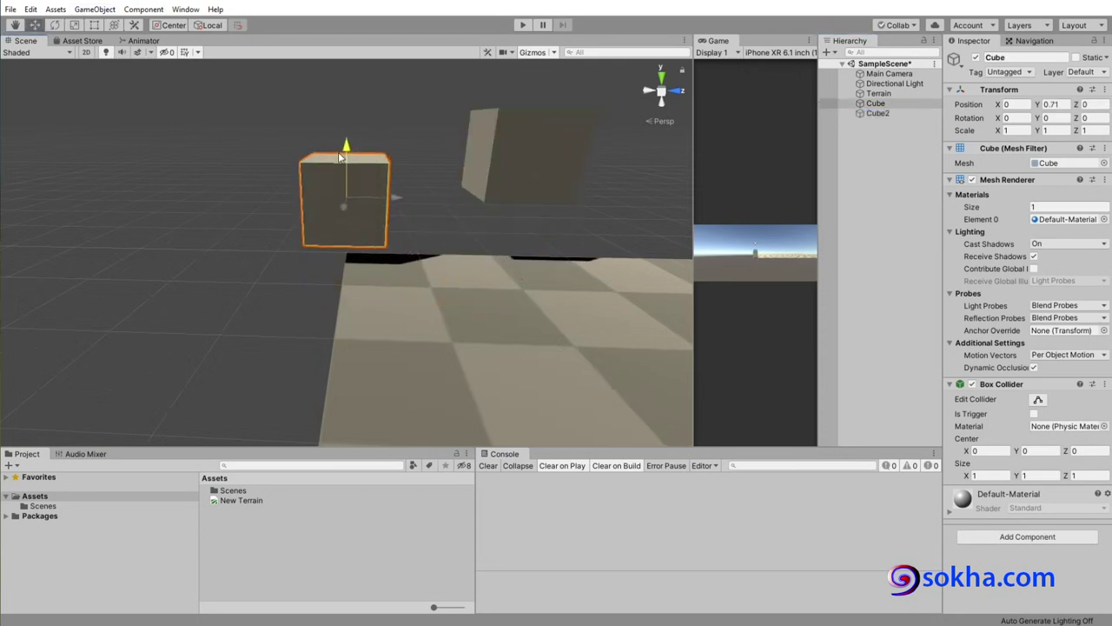
left_click(521, 181)
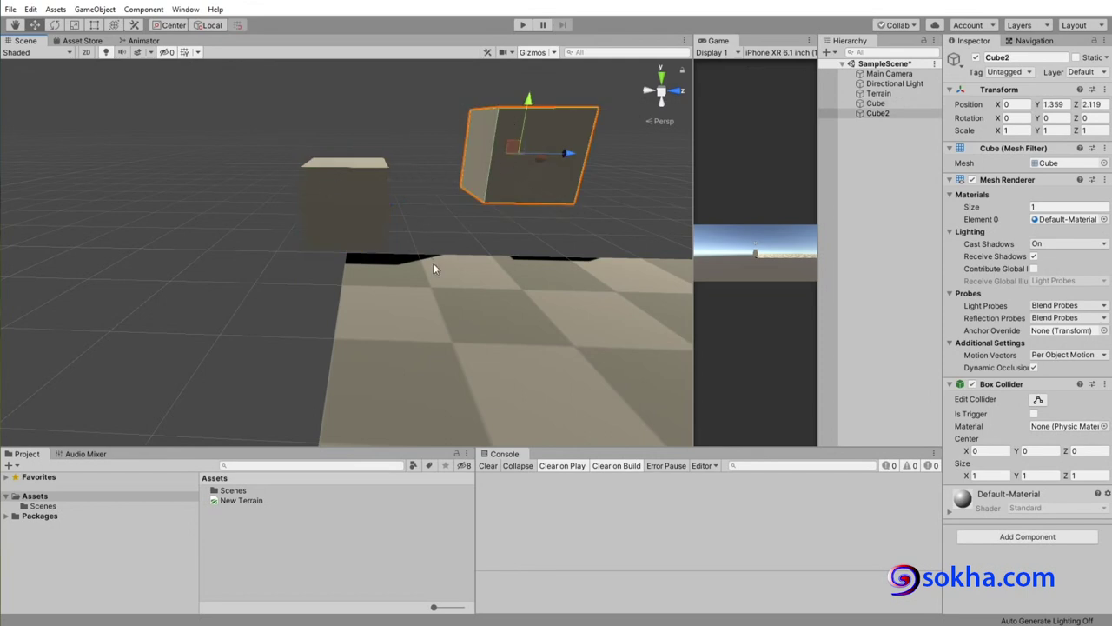
mouse_move(435, 268)
left_mouse_down("alt")
mouse_move(493, 261)
mouse_move(551, 303)
mouse_move(556, 286)
left_mouse_up("alt")
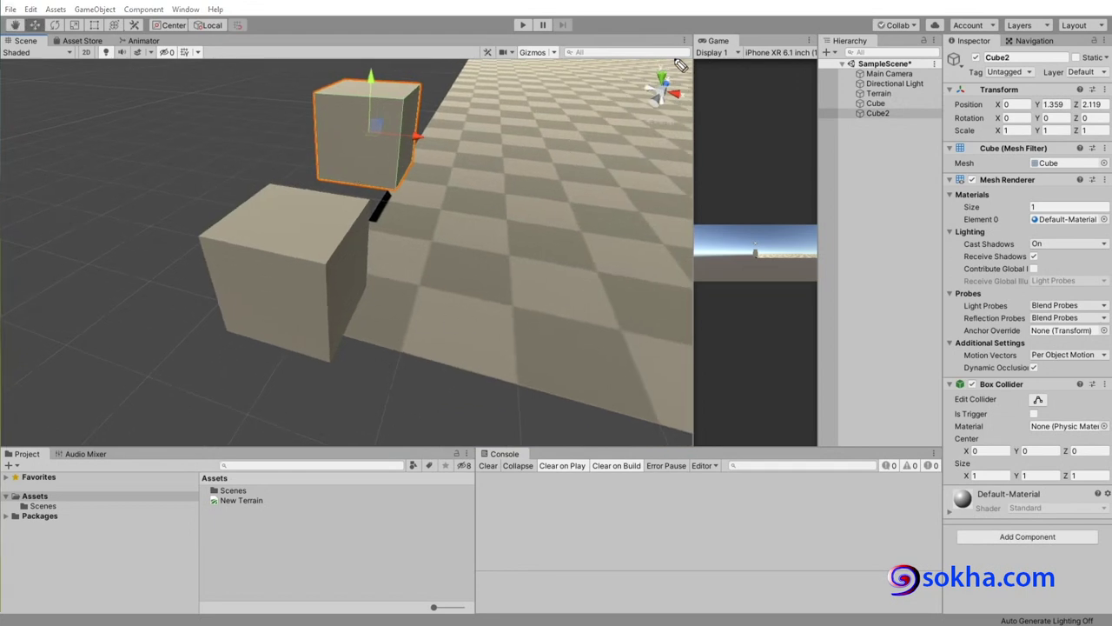
left_click_drag(683, 65, 639, 117)
Step: Orbit to a frontal view of the cubes, pen-marking Cube2's underside and Cube's top
left_click_drag(498, 278, 718, 290)
left_click_drag(805, 275, 763, 314)
left_click_drag(770, 277, 800, 311)
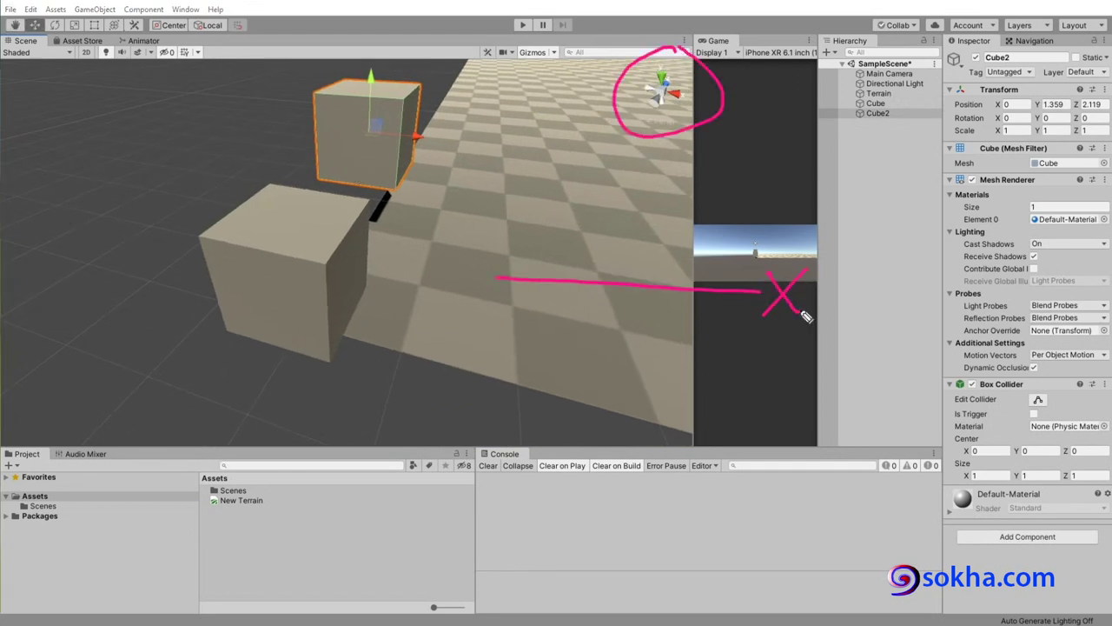
left_click_drag(520, 155, 506, 314)
left_click_drag(538, 135, 551, 170)
left_click_drag(572, 135, 629, 196)
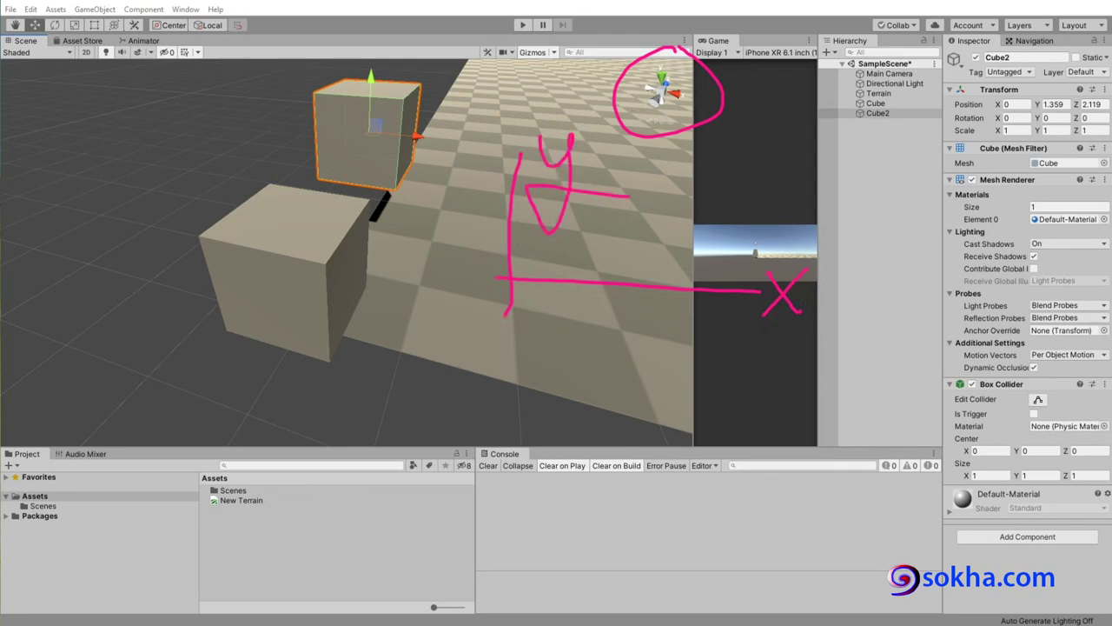
mouse_move(134, 297)
left_mouse_down("alt")
mouse_move(311, 341)
mouse_move(371, 285)
mouse_move(330, 256)
mouse_move(207, 246)
left_mouse_up("alt")
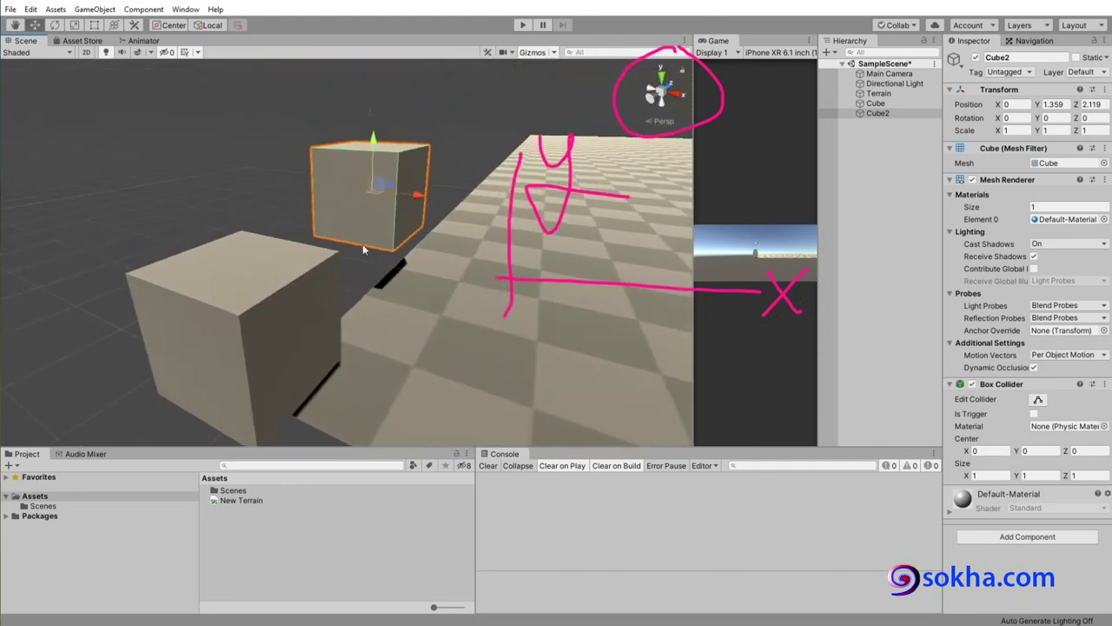
key("Escape")
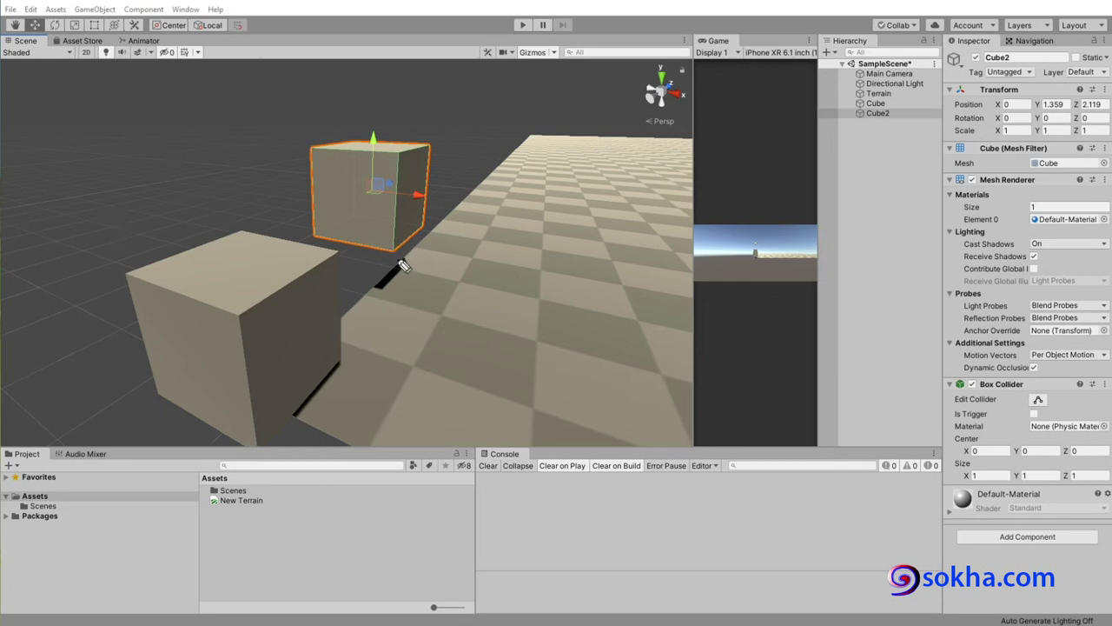
left_click_drag(390, 255, 389, 257)
left_click(244, 230)
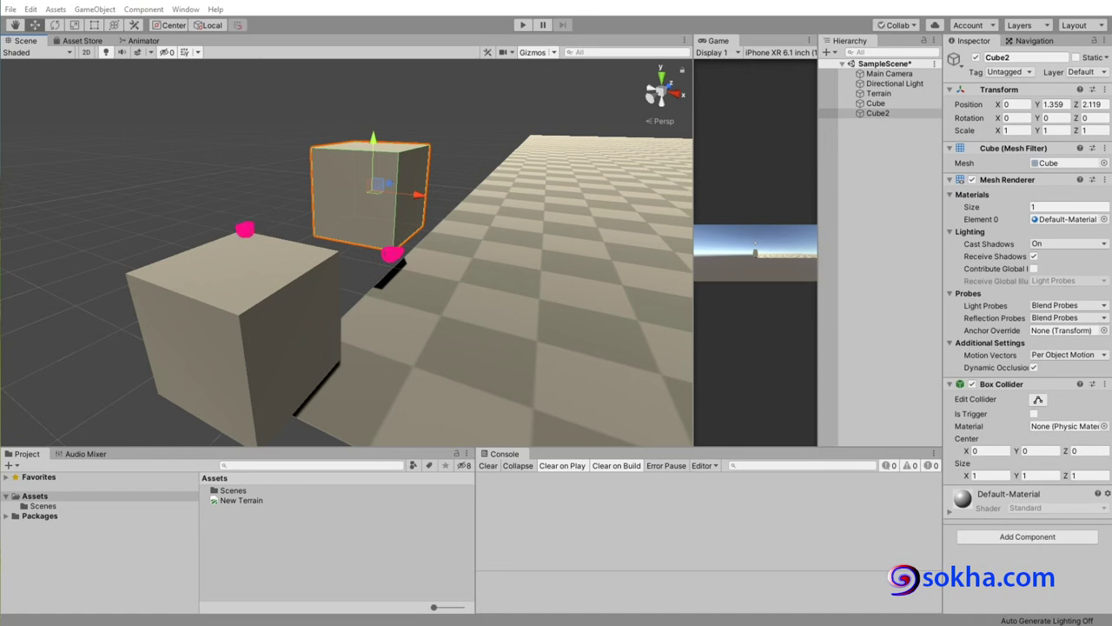
Step: Write 'Snap' in a Notepad note and select the word before returning to Unity
key("alt+Tab")
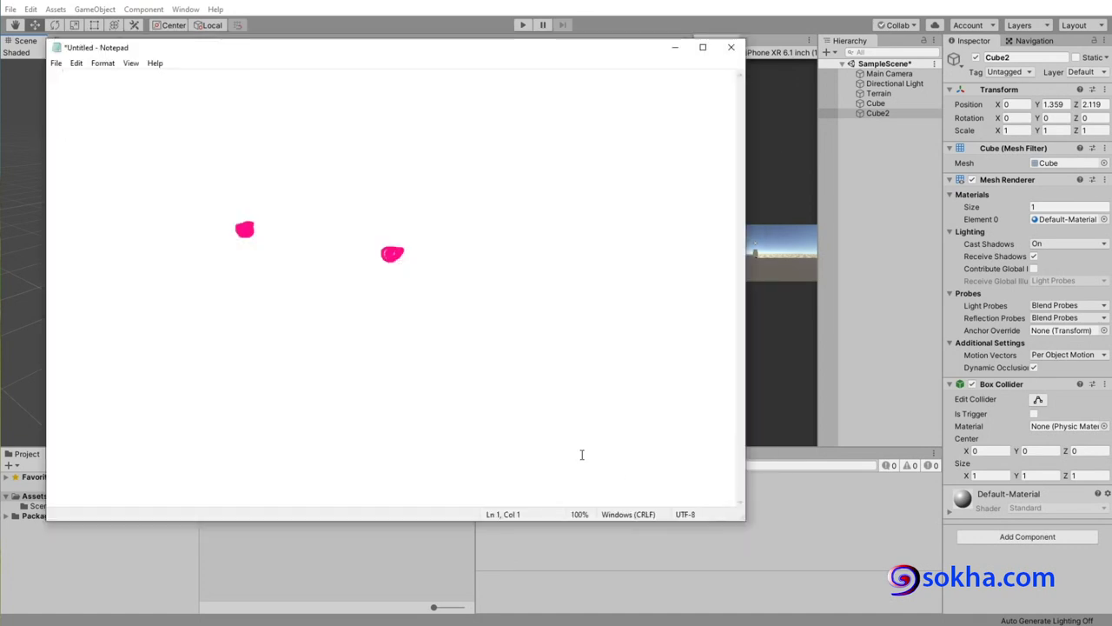
type("Snap")
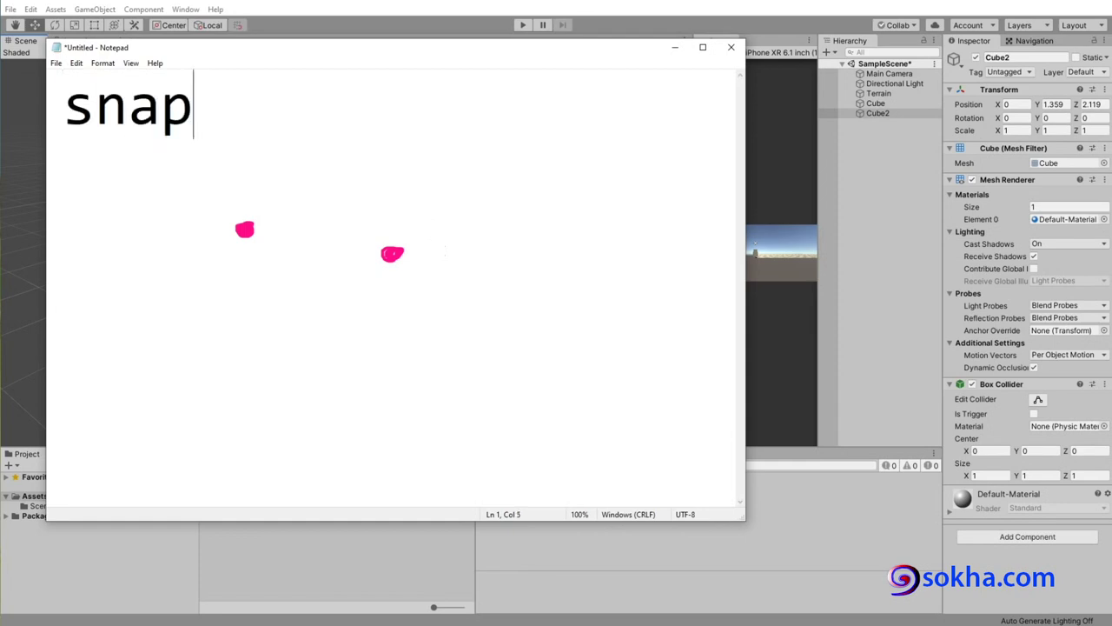
key("shift+Left")
key("shift+Left")
key("shift+Left")
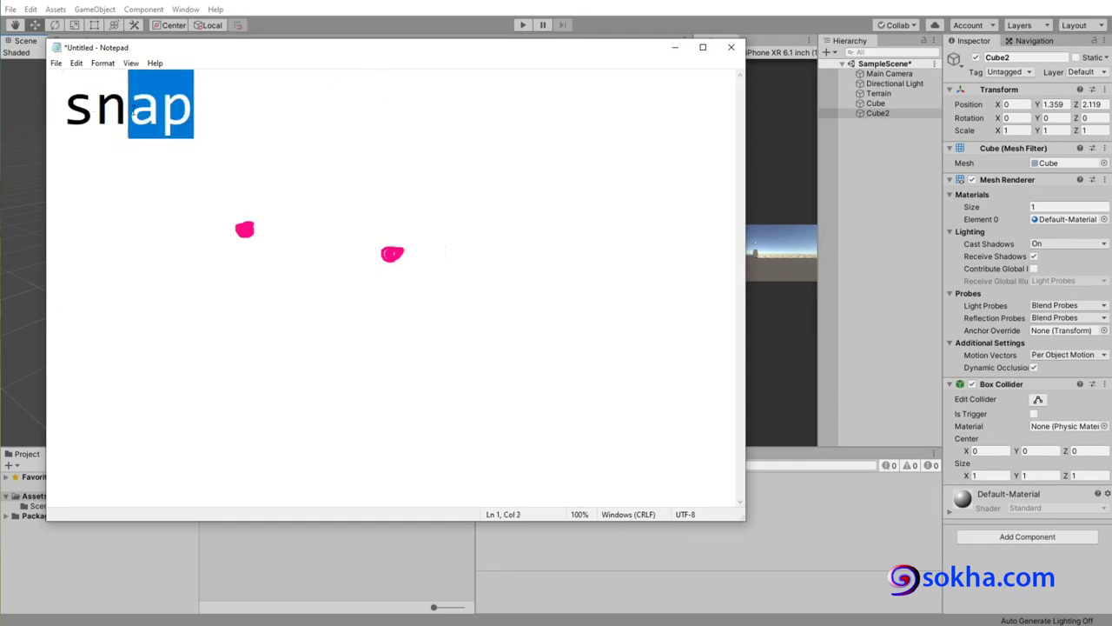
key("shift+Left")
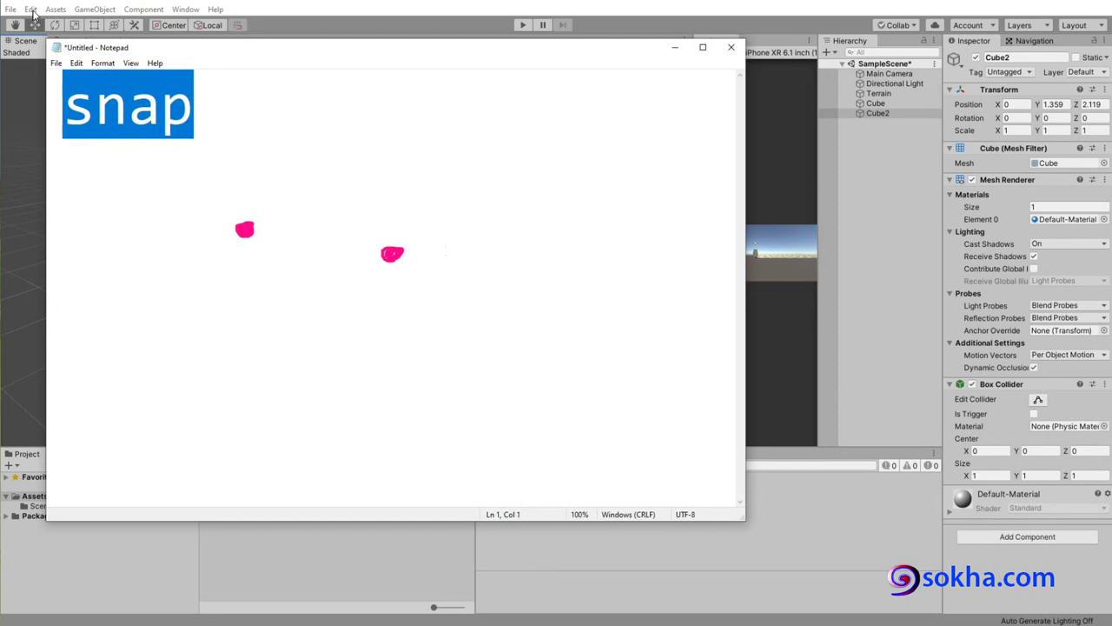
left_click(32, 11)
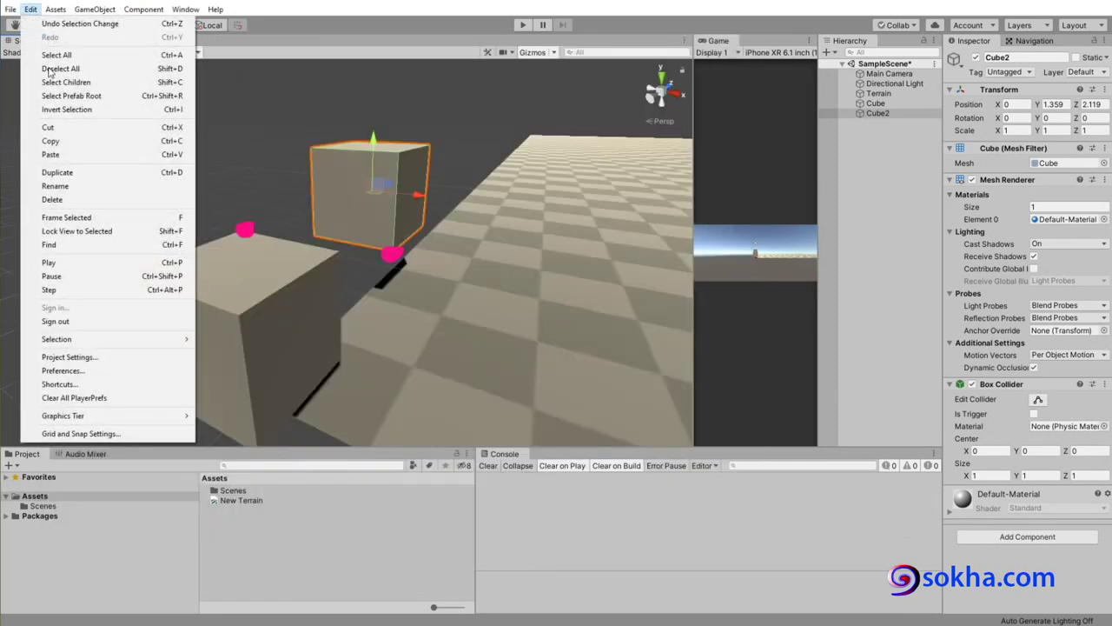
left_click(111, 433)
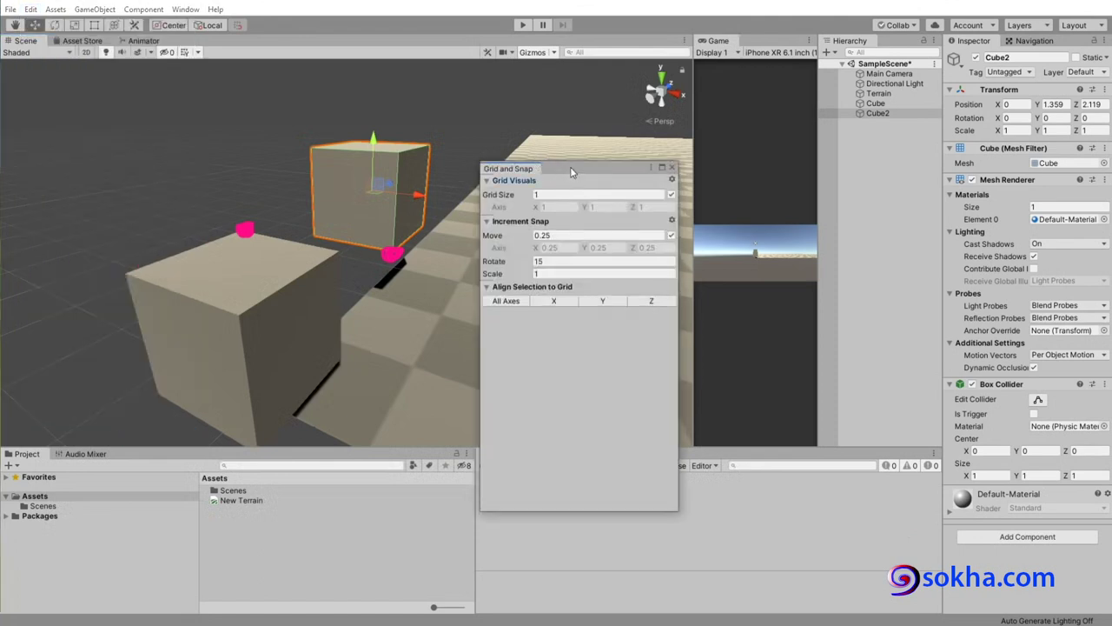
left_click_drag(572, 168, 557, 161)
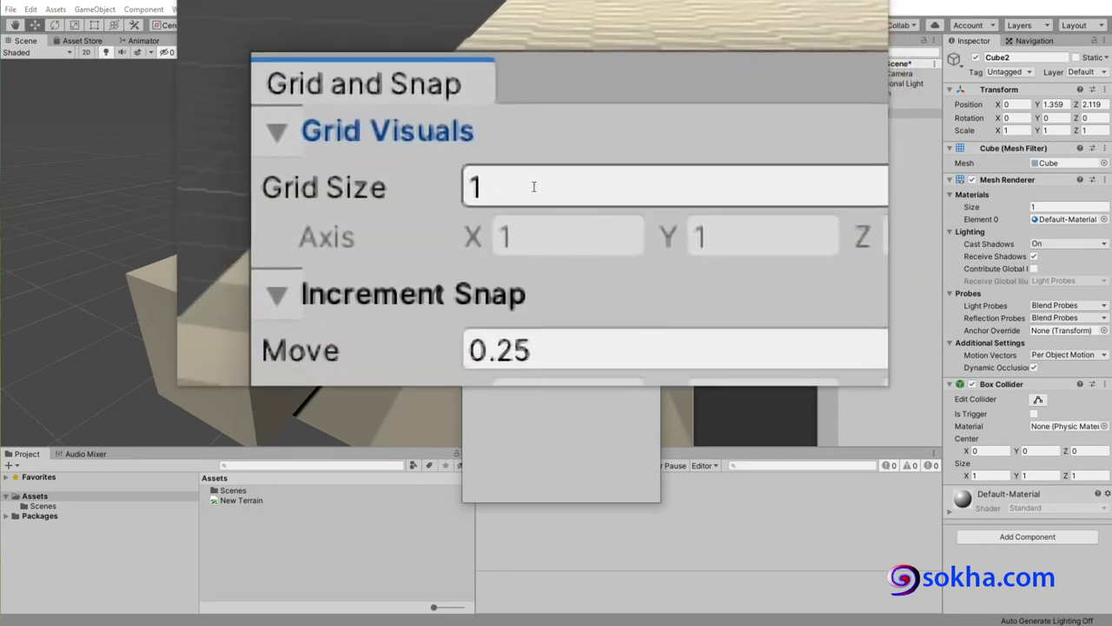
left_click_drag(532, 186, 517, 188)
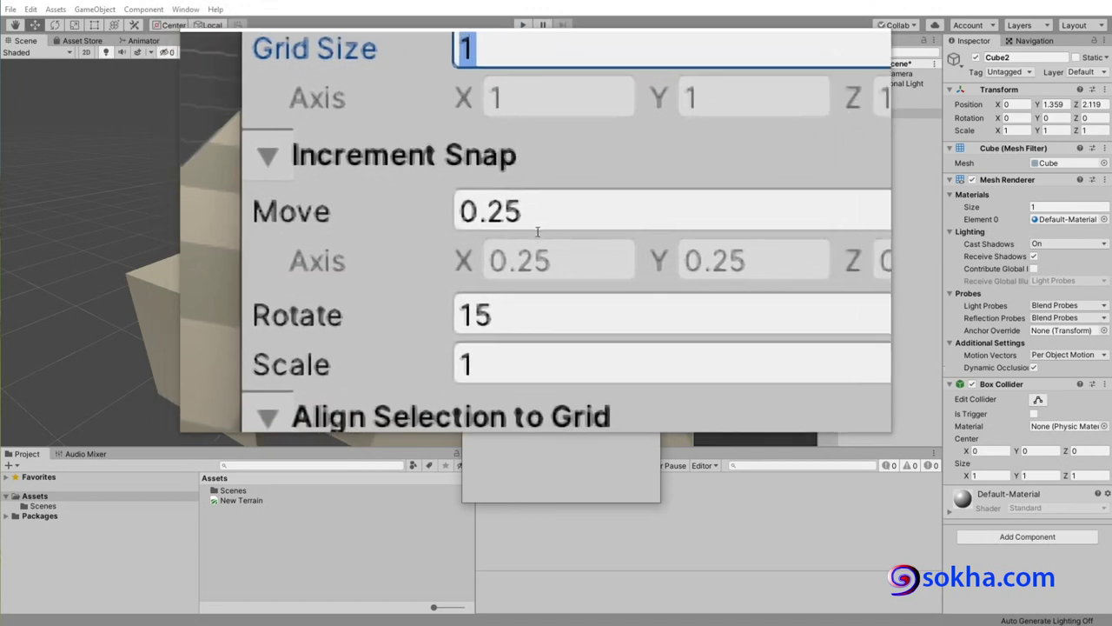
left_click(537, 228)
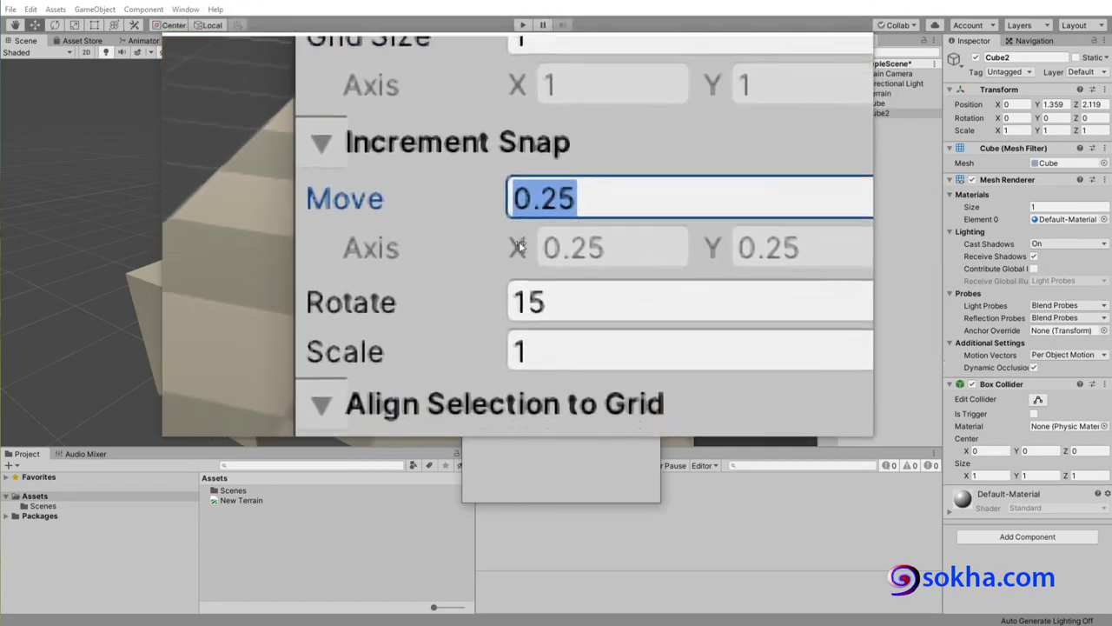
left_click(522, 251)
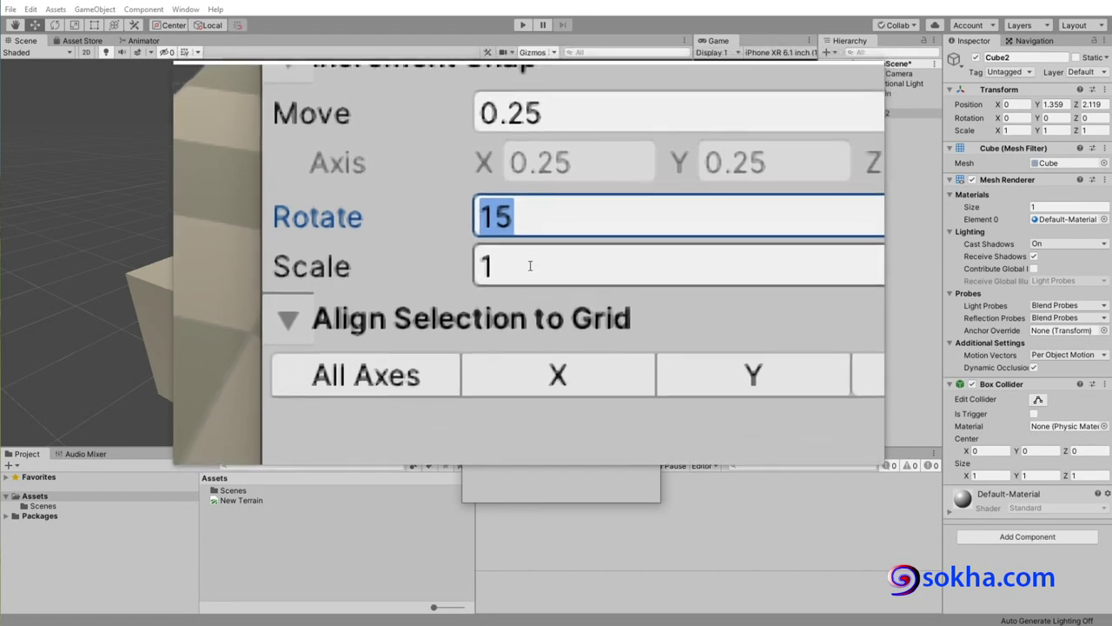
left_click(513, 269)
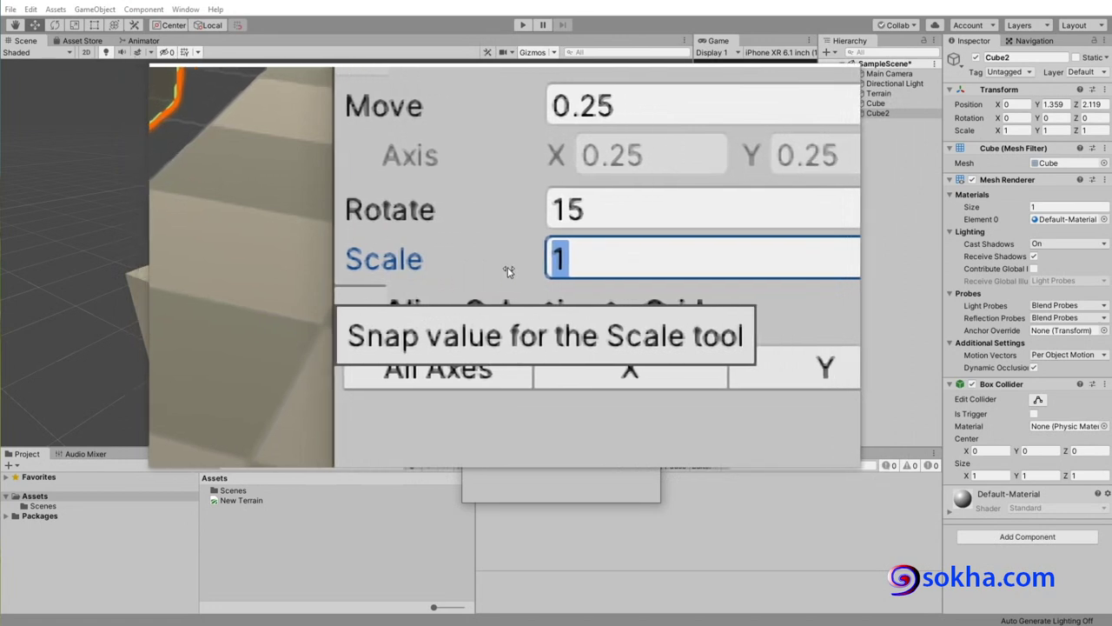
left_click(602, 259)
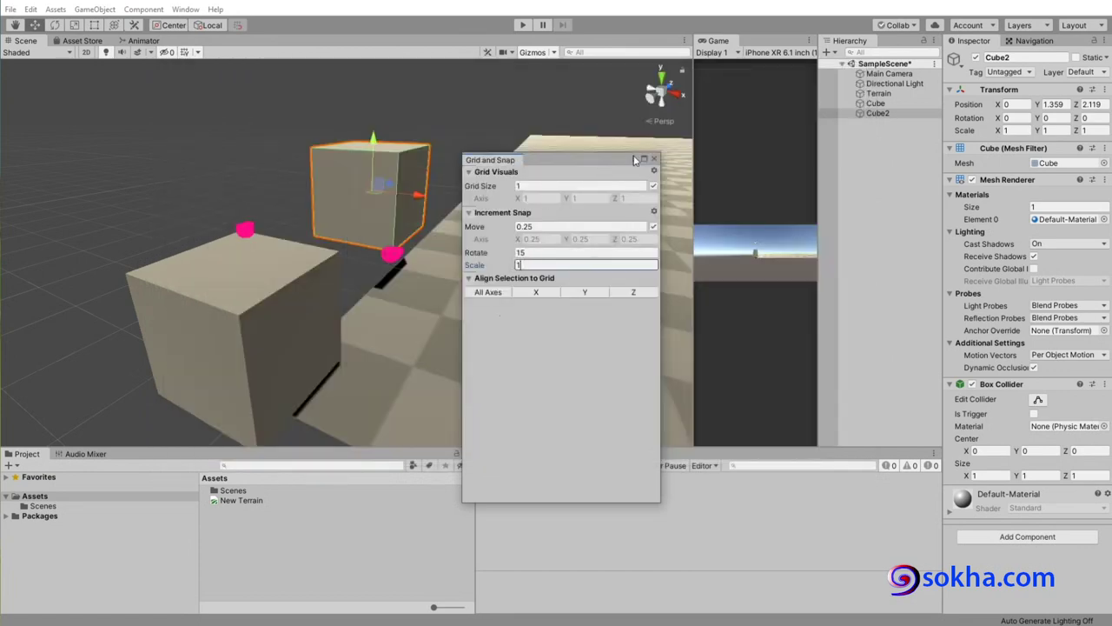
left_click(654, 159)
left_click(33, 10)
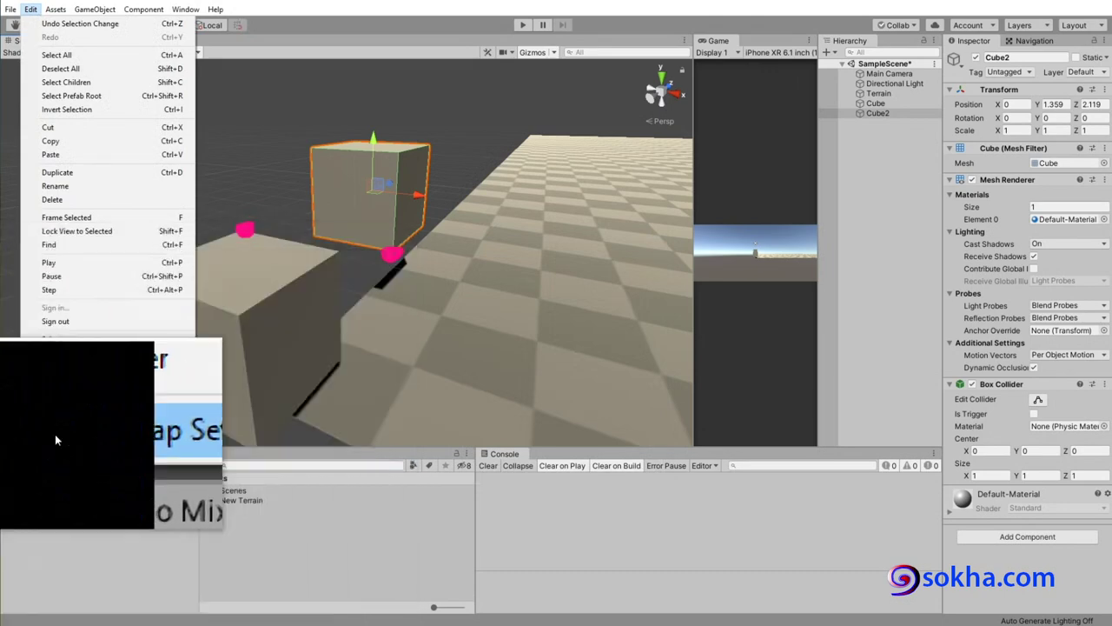
Step: Edit the Notepad note to read 'vertex snapping'
key("Escape")
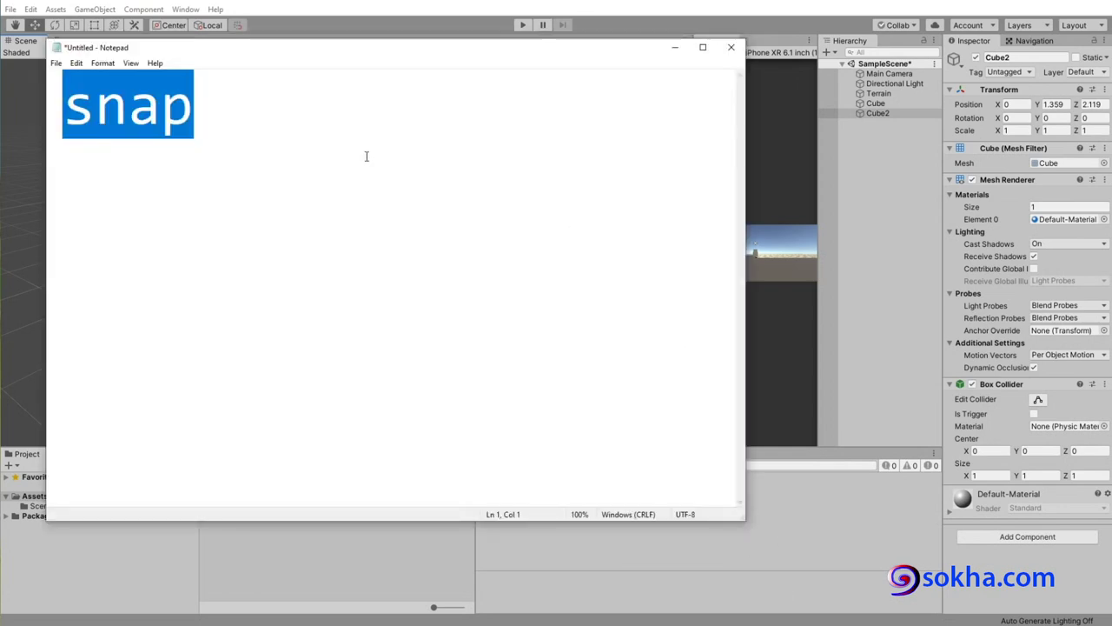
key("Left")
type("vertex")
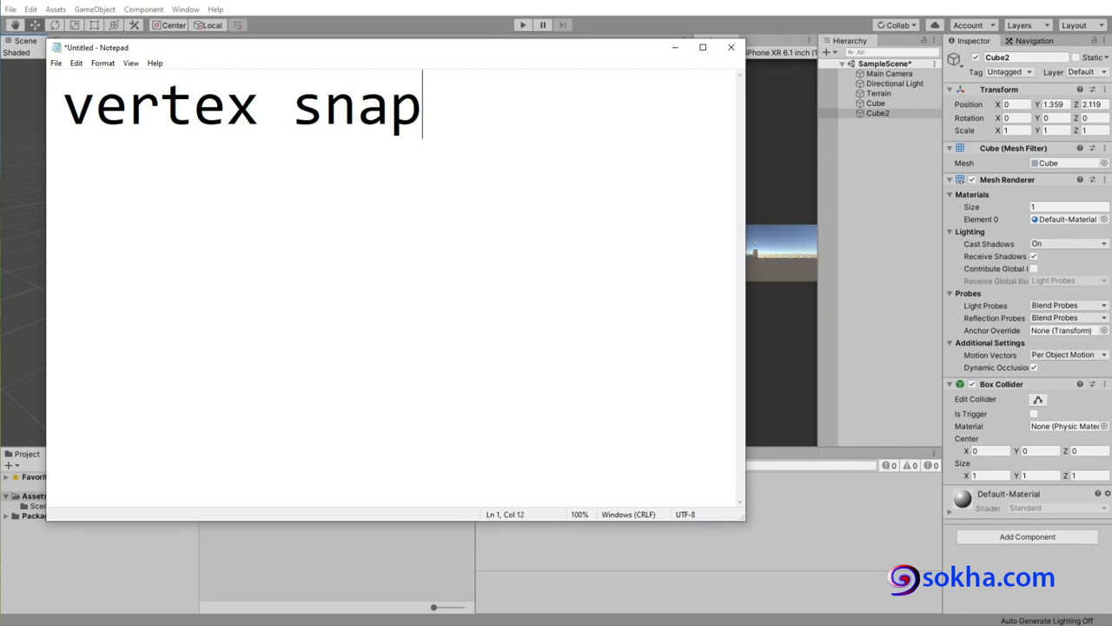
type("ping")
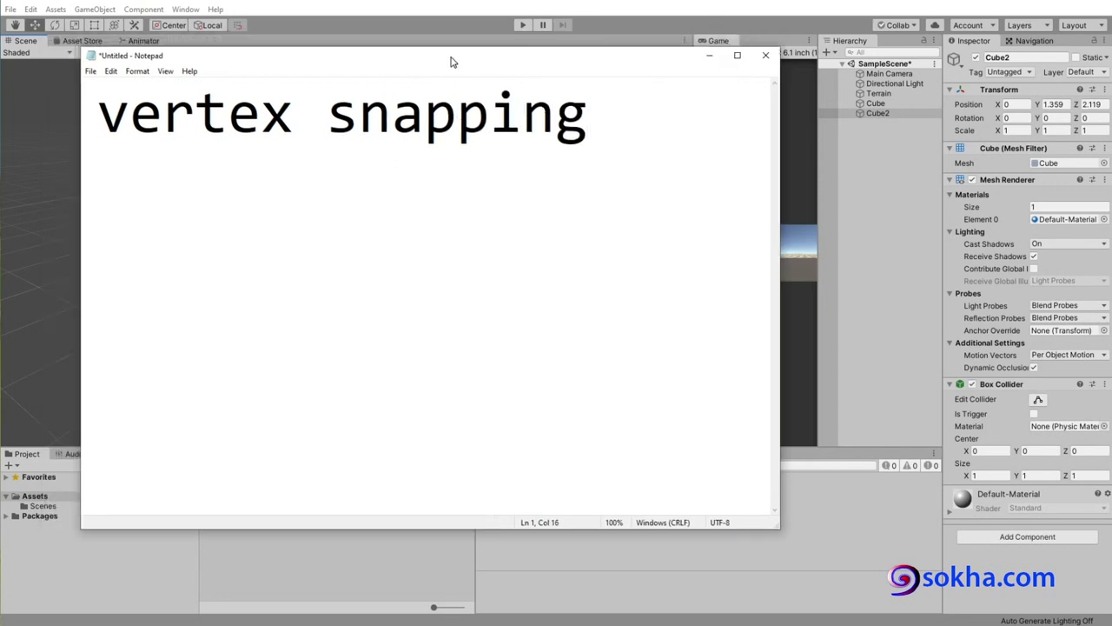
Step: Move the note to the right and orbit the Scene view around the cubes
left_click_drag(443, 47, 864, 101)
left_click(29, 307)
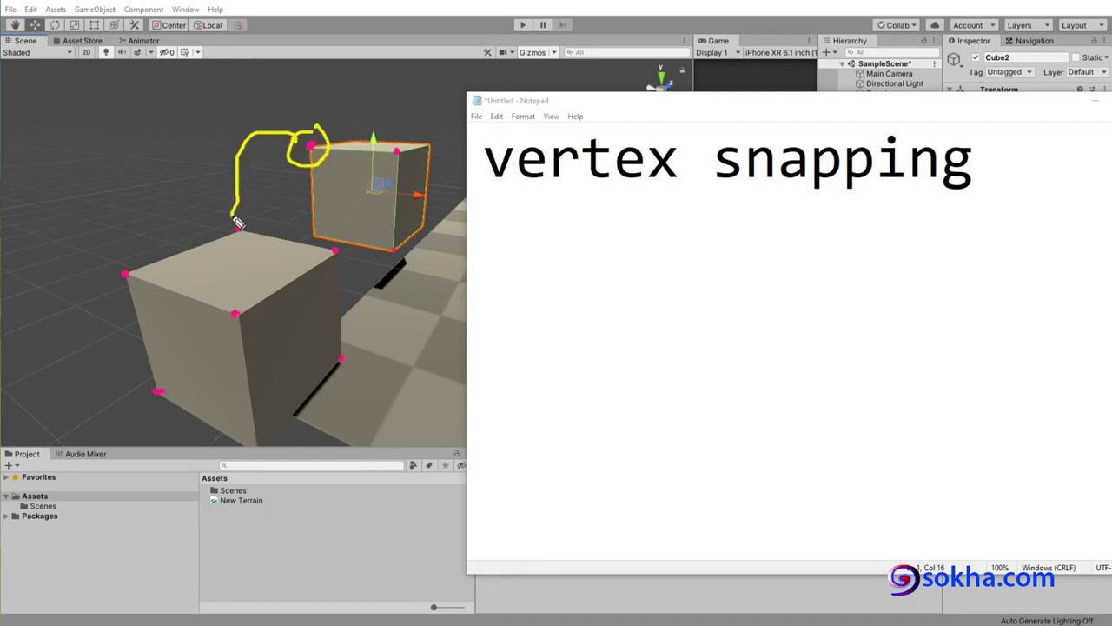
left_click_drag(496, 195, 776, 198)
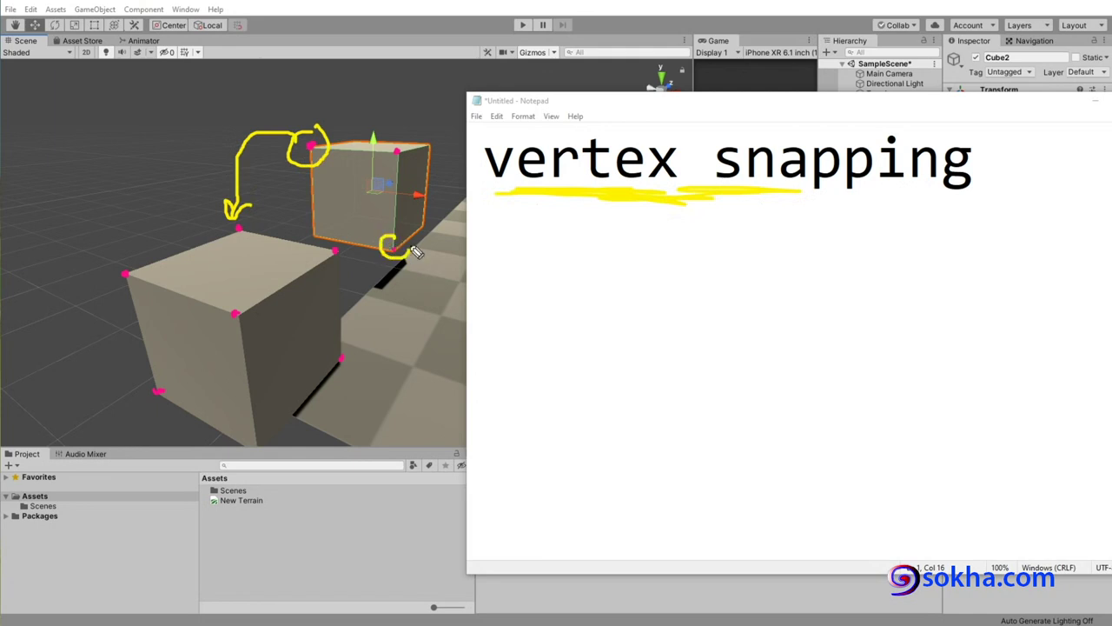
mouse_move(382, 253)
left_mouse_down()
mouse_move(298, 218)
mouse_move(255, 215)
left_mouse_up()
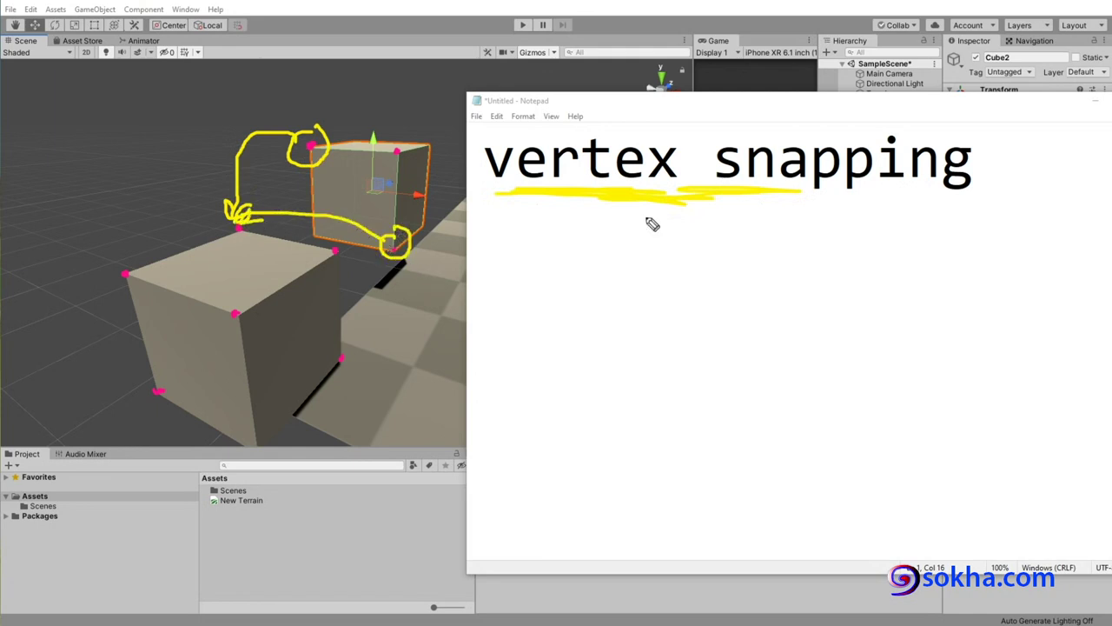
left_click_drag(661, 195, 780, 199)
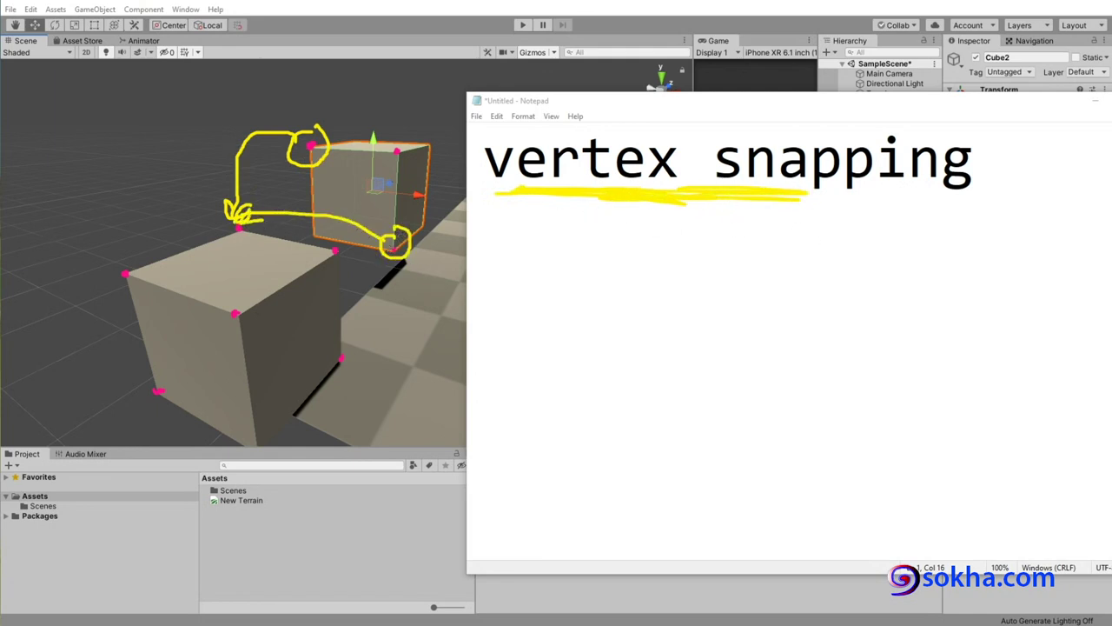
key("Escape")
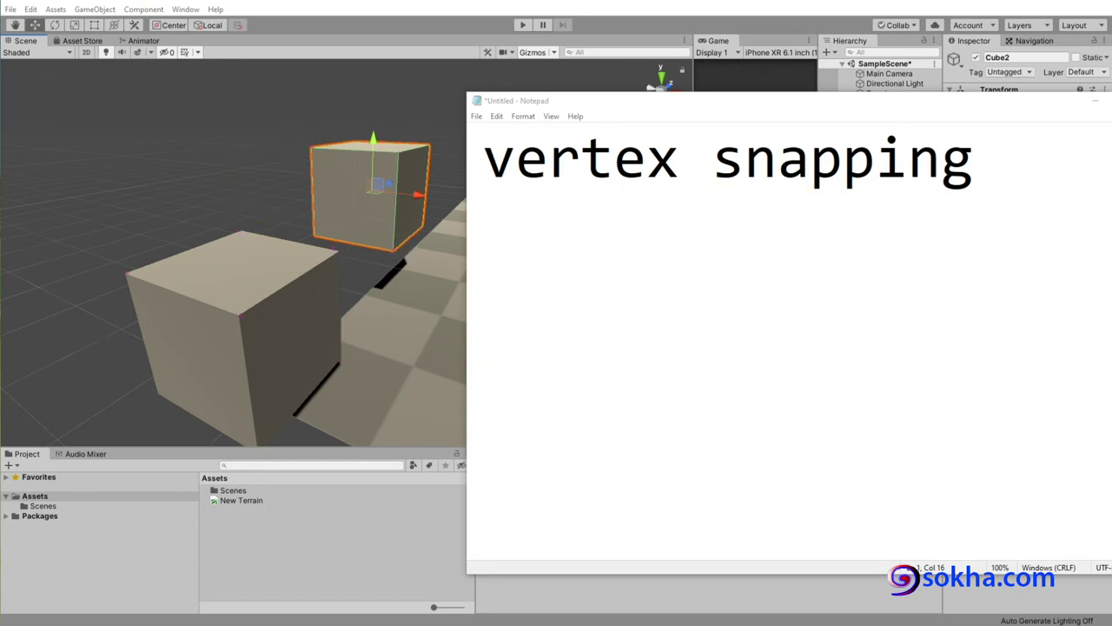
Step: Hide the Notepad note and raise Cube2 higher along the Y axis
left_click(1094, 101)
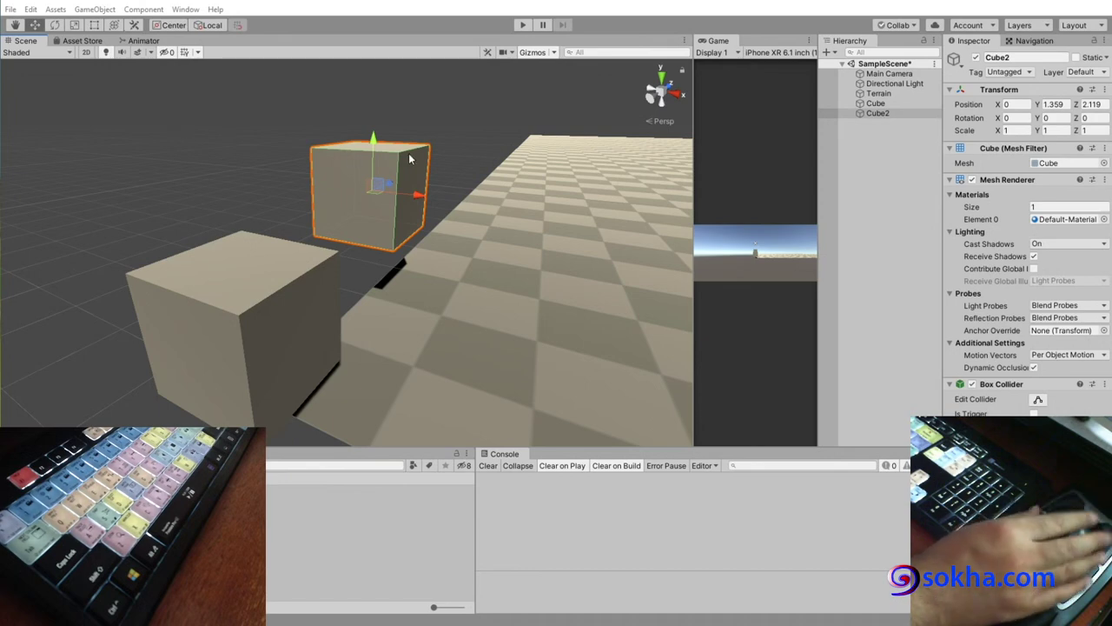
left_click_drag(373, 141, 375, 87)
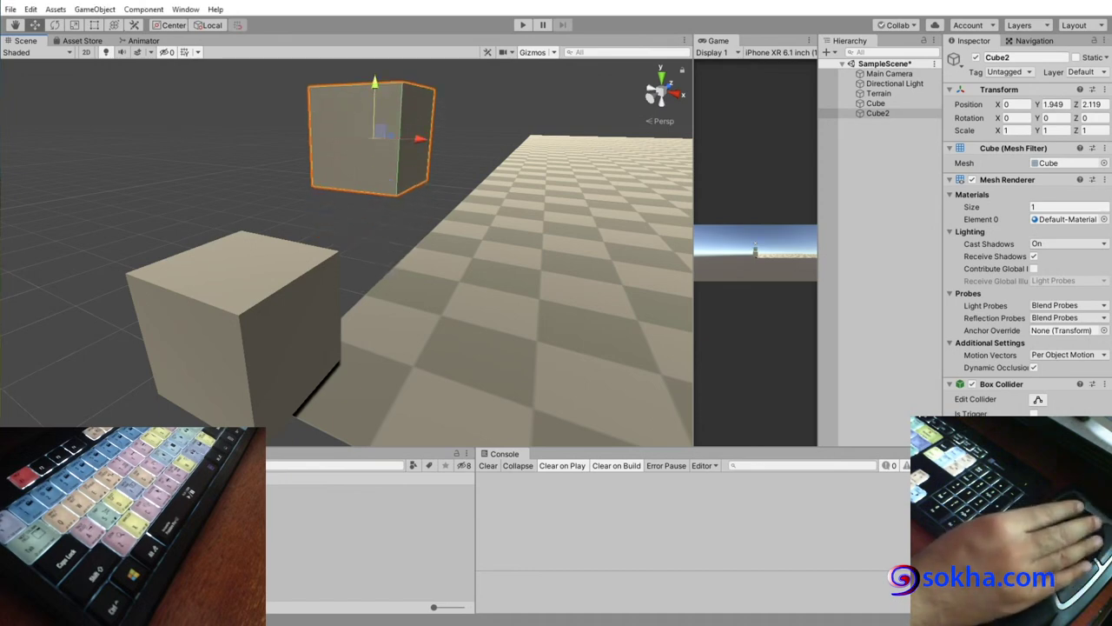
left_click(396, 192)
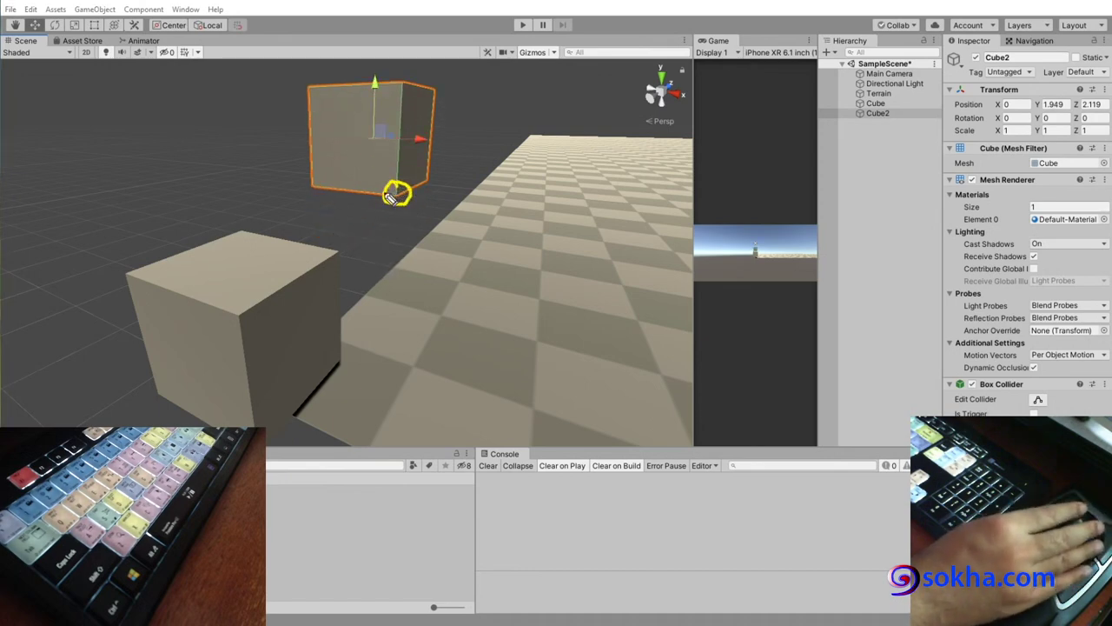
left_click_drag(392, 195, 247, 222)
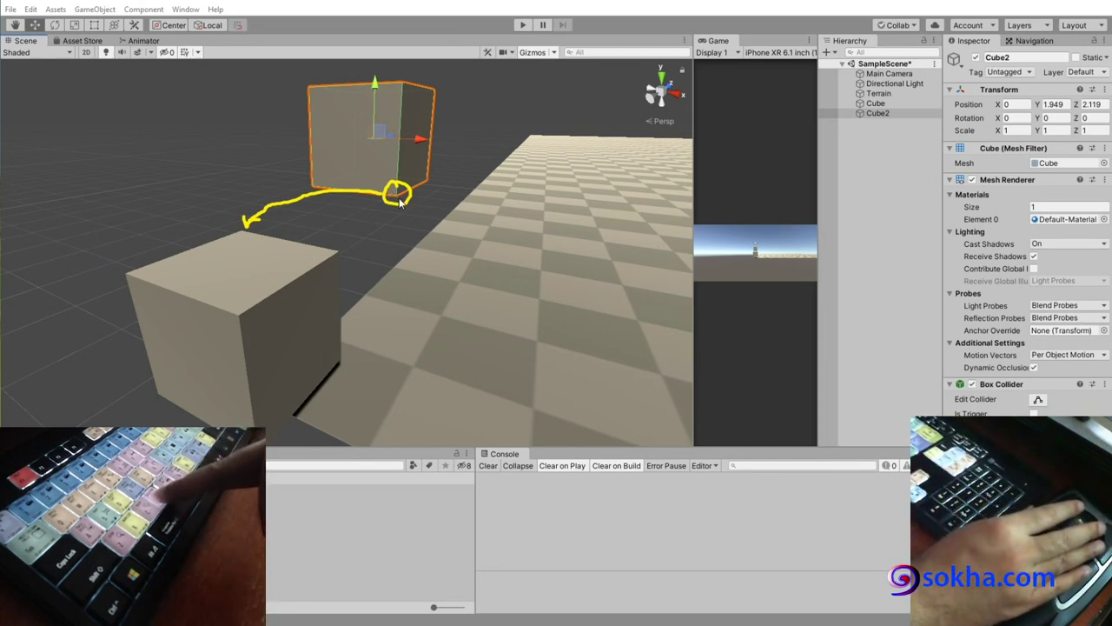
Step: Vertex-snap Cube2 to position 1, 1.741, 1 and orbit around the two cubes
key("v")
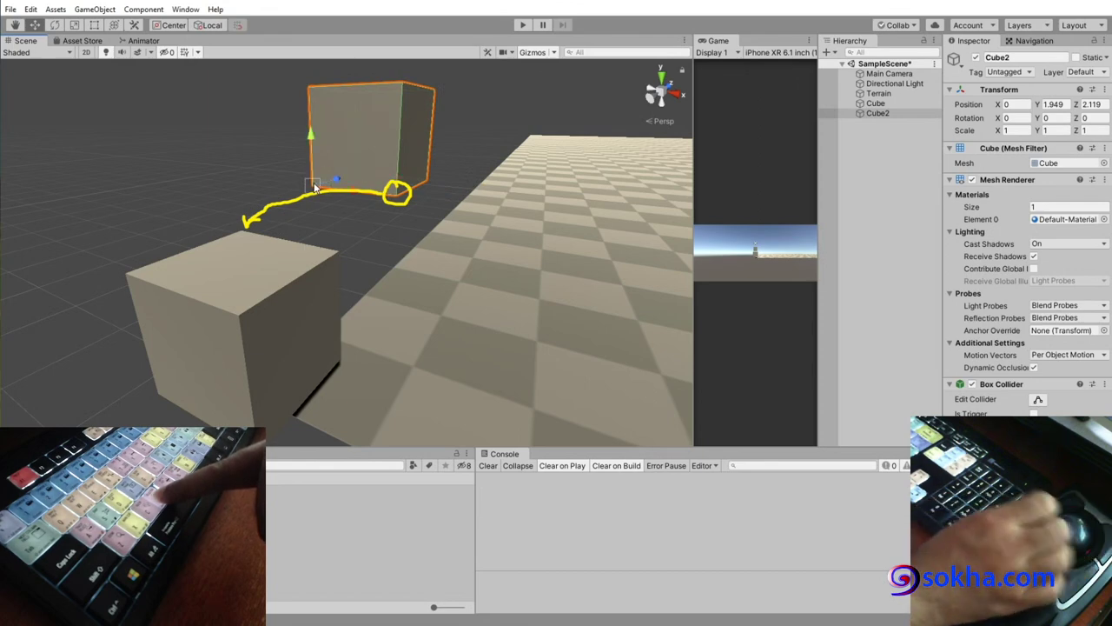
mouse_move(314, 187)
left_mouse_down()
mouse_move(298, 202)
mouse_move(341, 255)
left_mouse_up()
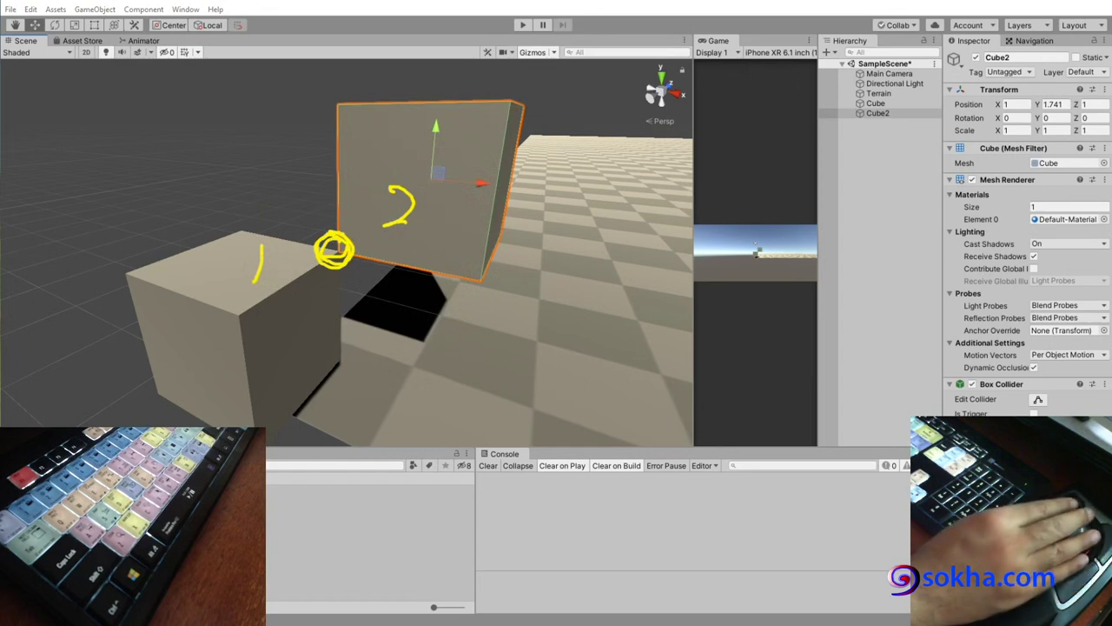
middle_click_drag(382, 331, 332, 307)
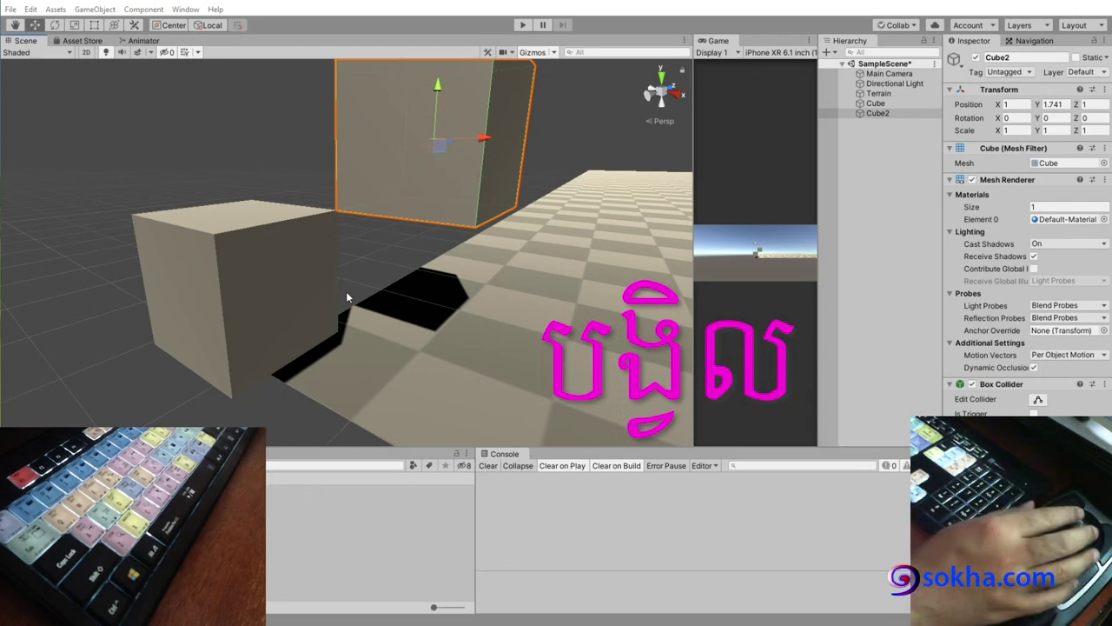
key("alt")
mouse_move(346, 291)
left_mouse_down("alt")
mouse_move(376, 285)
mouse_move(342, 278)
mouse_move(380, 278)
left_mouse_up("alt")
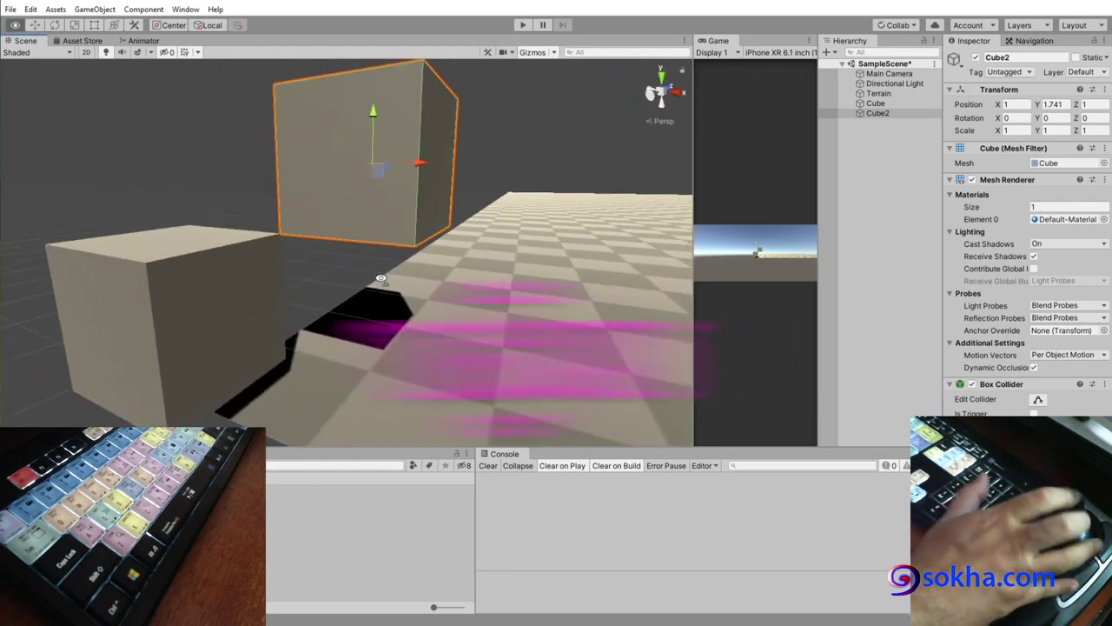
left_click_drag(380, 278, 355, 280, "alt")
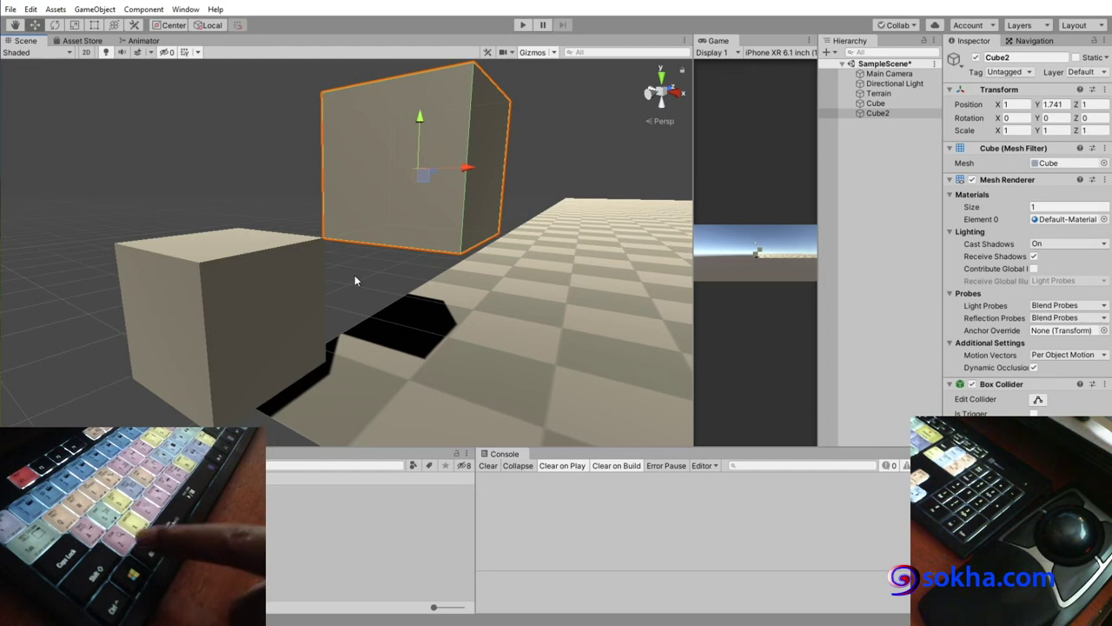
Step: Orbit, pan and zoom the Scene view to frame Cube2 and the first cube
key("alt")
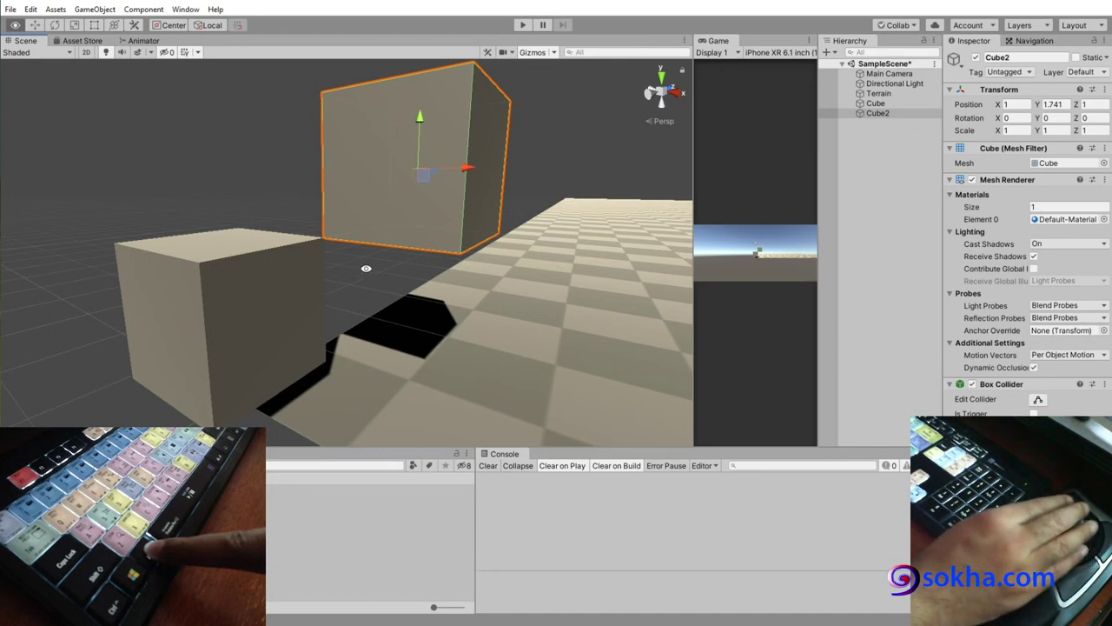
mouse_move(298, 307)
left_mouse_down("alt")
mouse_move(235, 298)
mouse_move(402, 294)
mouse_move(258, 284)
mouse_move(244, 304)
left_mouse_up("alt")
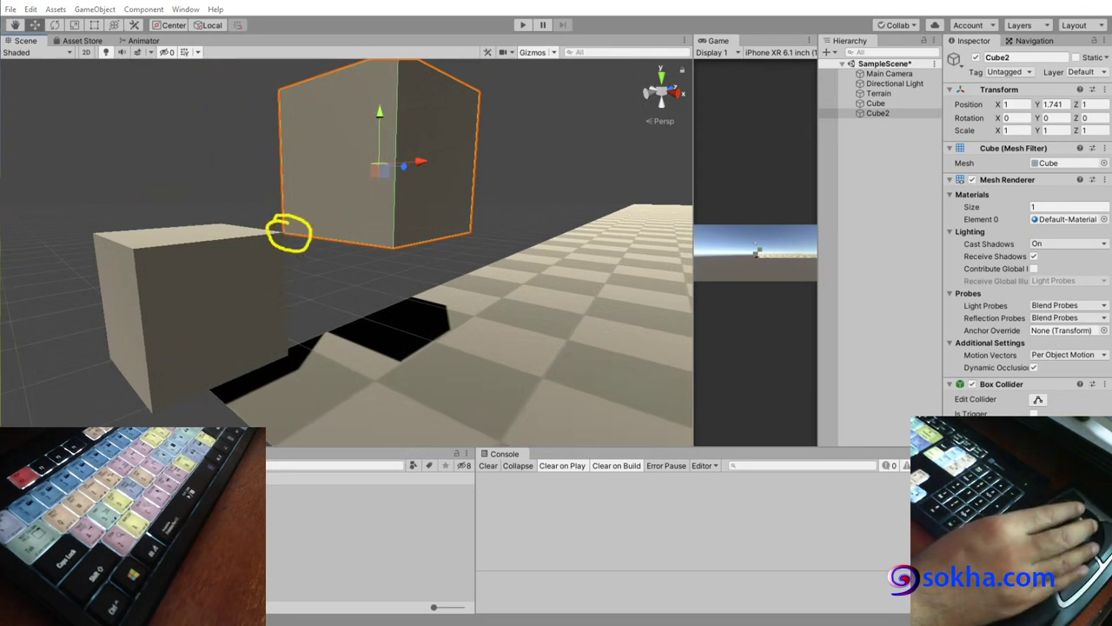
scroll(75, 338, "up", 5)
mouse_move(109, 228)
middle_mouse_down()
mouse_move(175, 284)
mouse_move(305, 282)
middle_mouse_up()
scroll(180, 297, "up", 3)
scroll(180, 297, "down", 3)
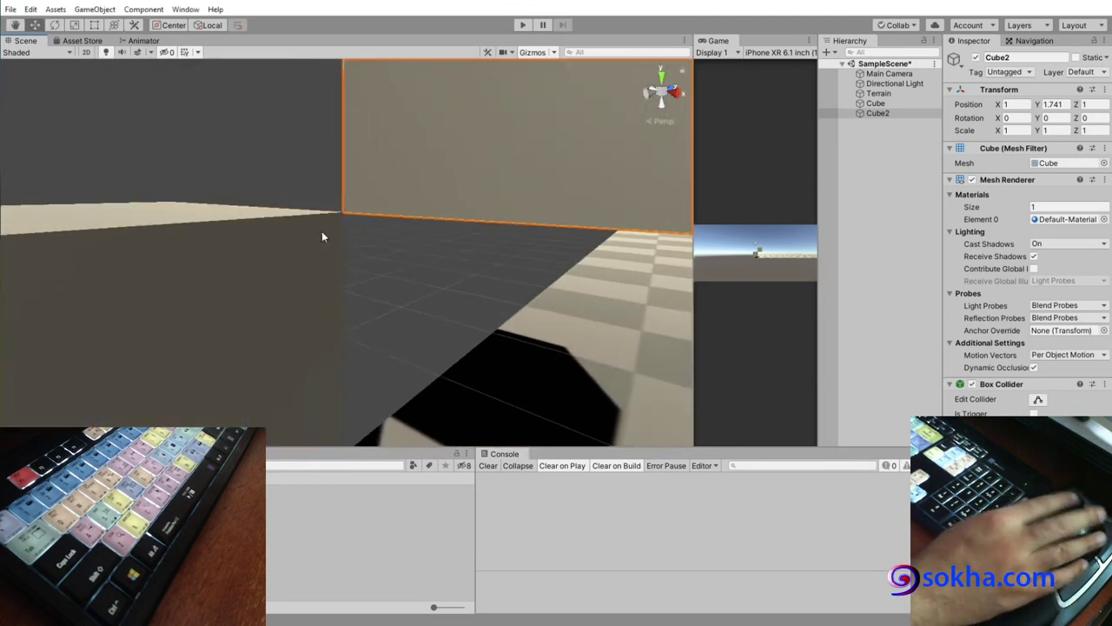
scroll(299, 263, "down", 5)
scroll(295, 261, "down", 1)
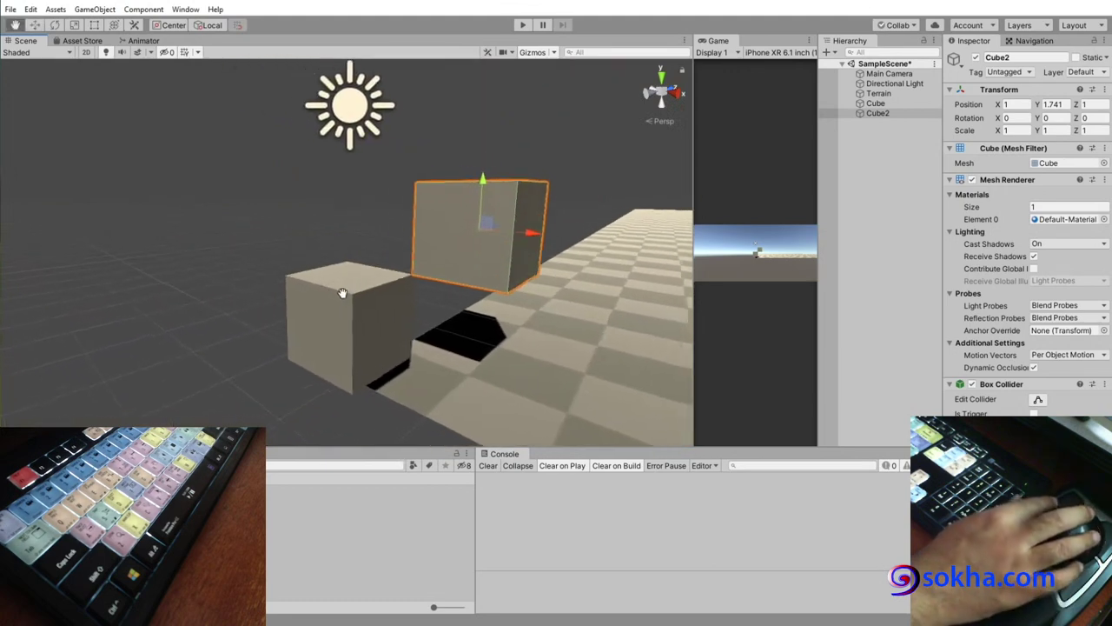
mouse_move(293, 264)
middle_mouse_down()
mouse_move(367, 298)
mouse_move(372, 285)
middle_mouse_up()
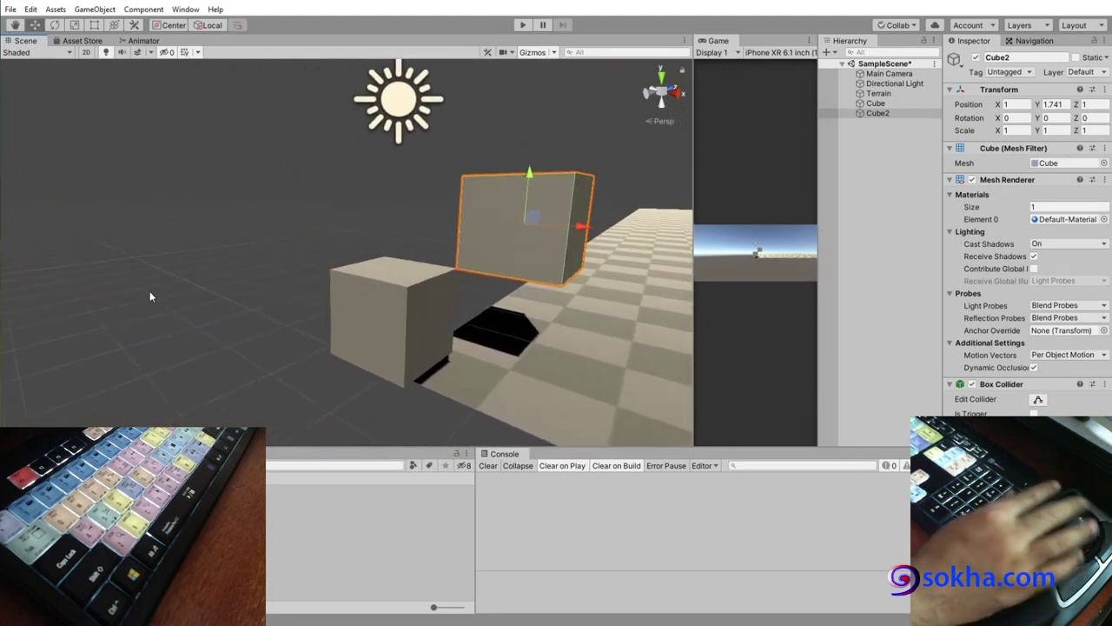
Step: Vertex-snap Cube2's corner onto the first cube's top, placing it at -1, 1.741, 1
left_click_drag(563, 279, 398, 249)
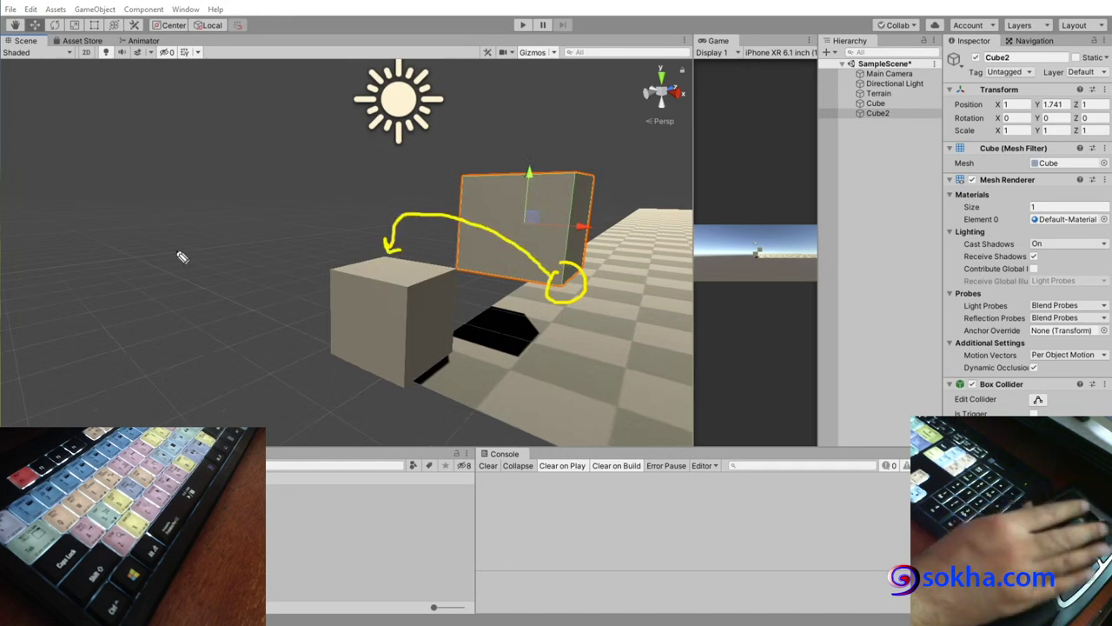
key("Escape")
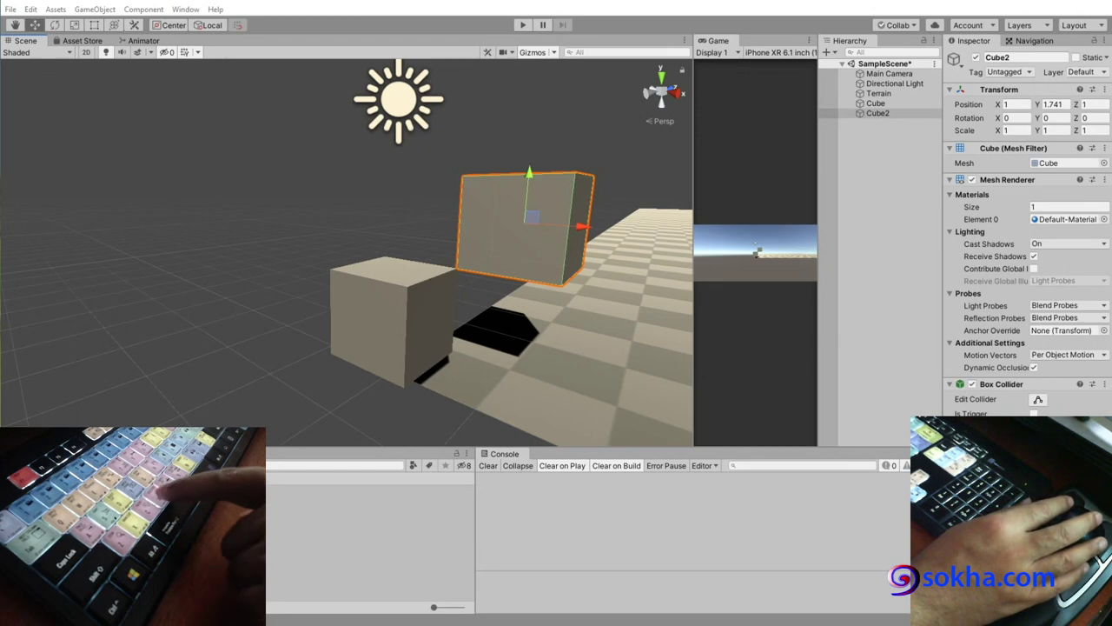
left_click(560, 290)
left_click(548, 263)
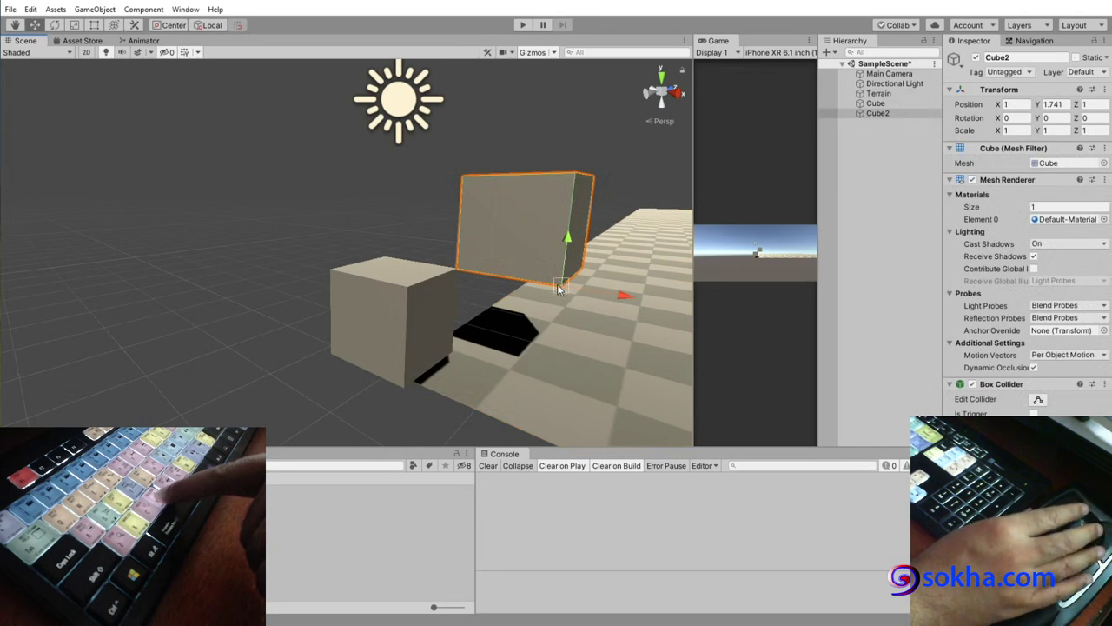
left_click_drag(557, 285, 388, 252)
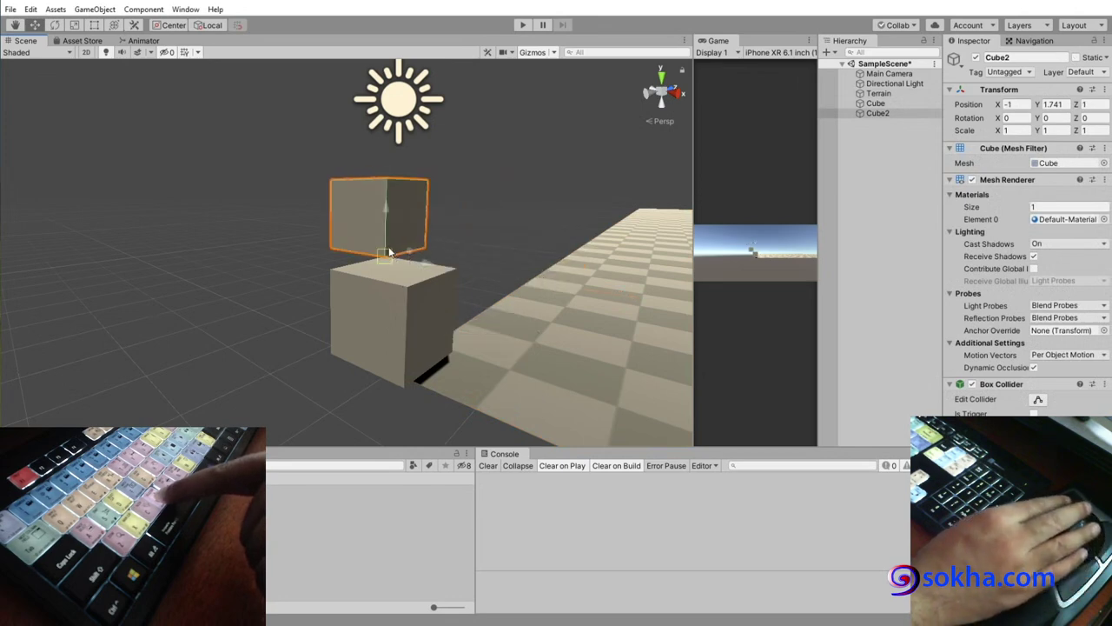
key("v")
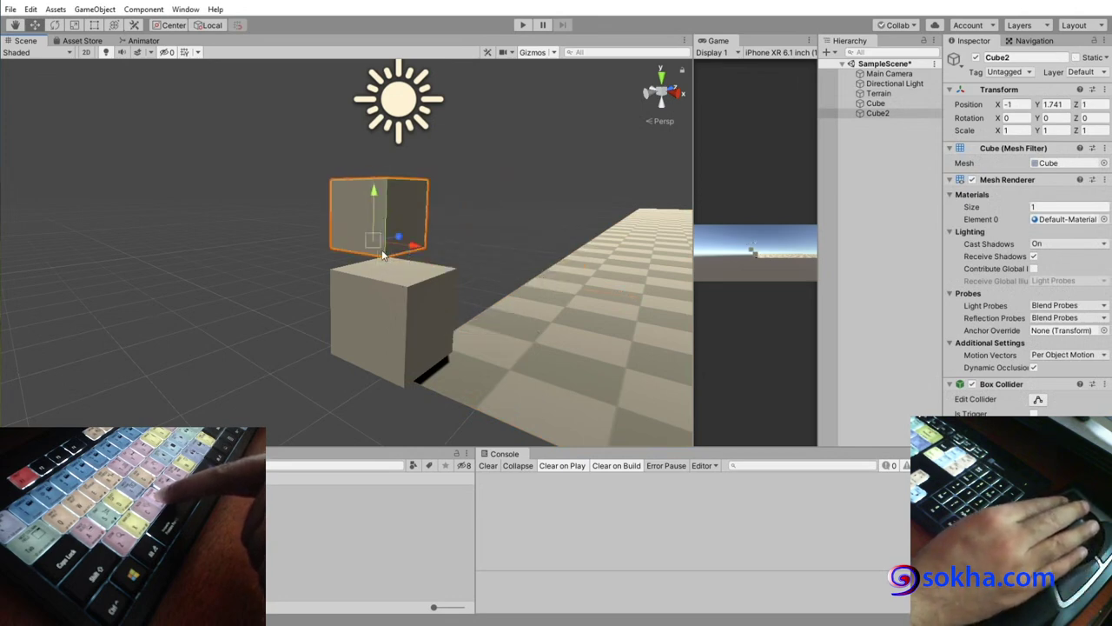
key("v")
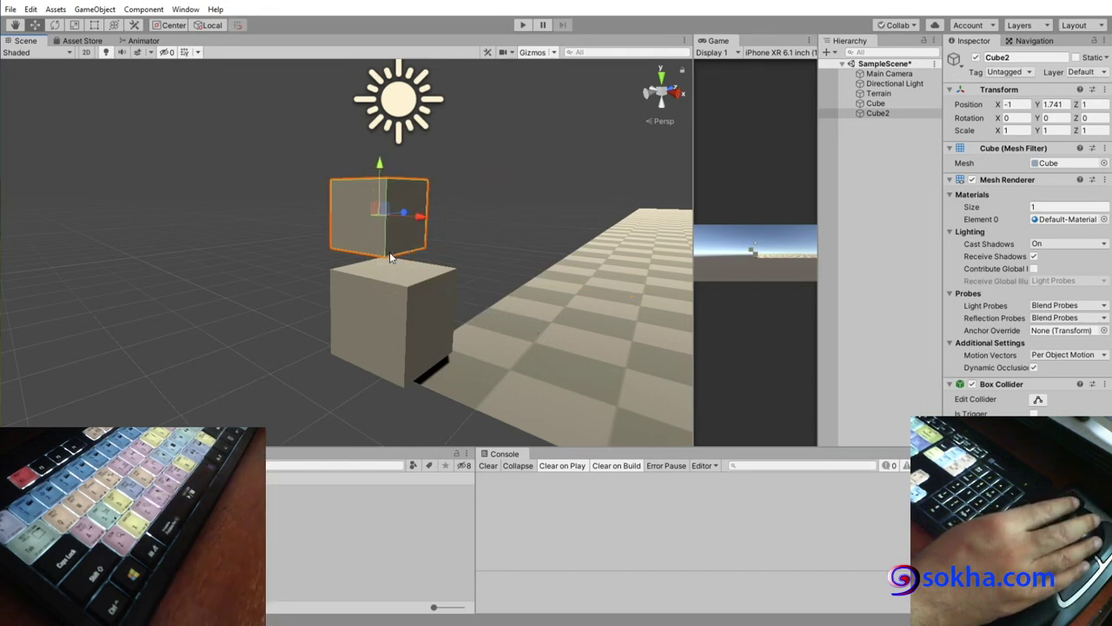
Step: Orbit around Cube2 to check its placement, then bring up the 'vertex snapping' note
scroll(395, 264, "up", 5)
scroll(395, 270, "up", 1)
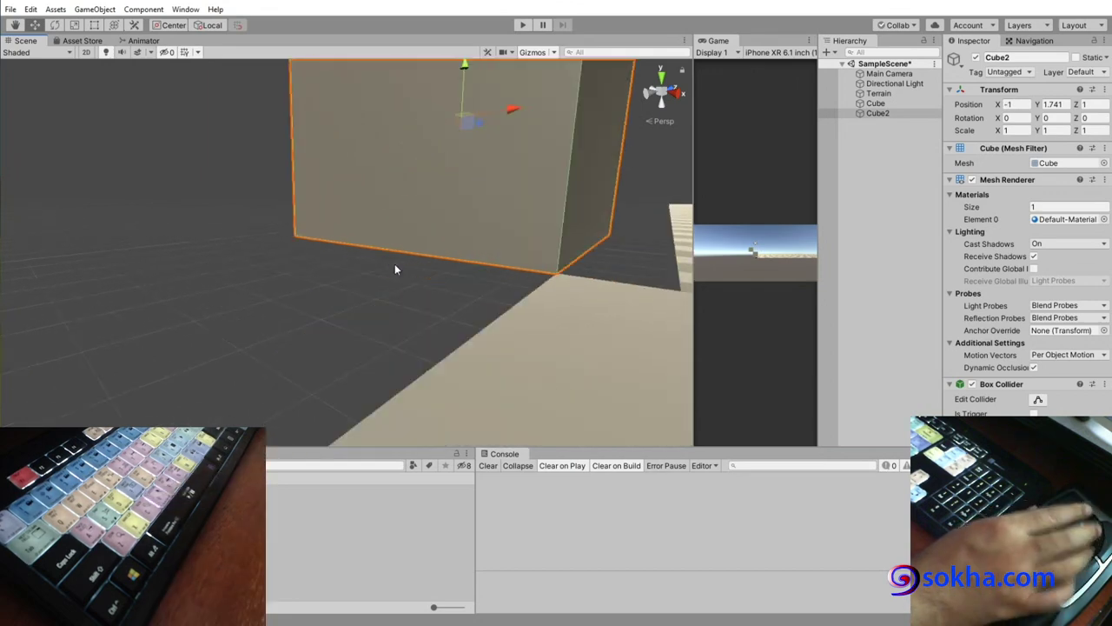
key("alt")
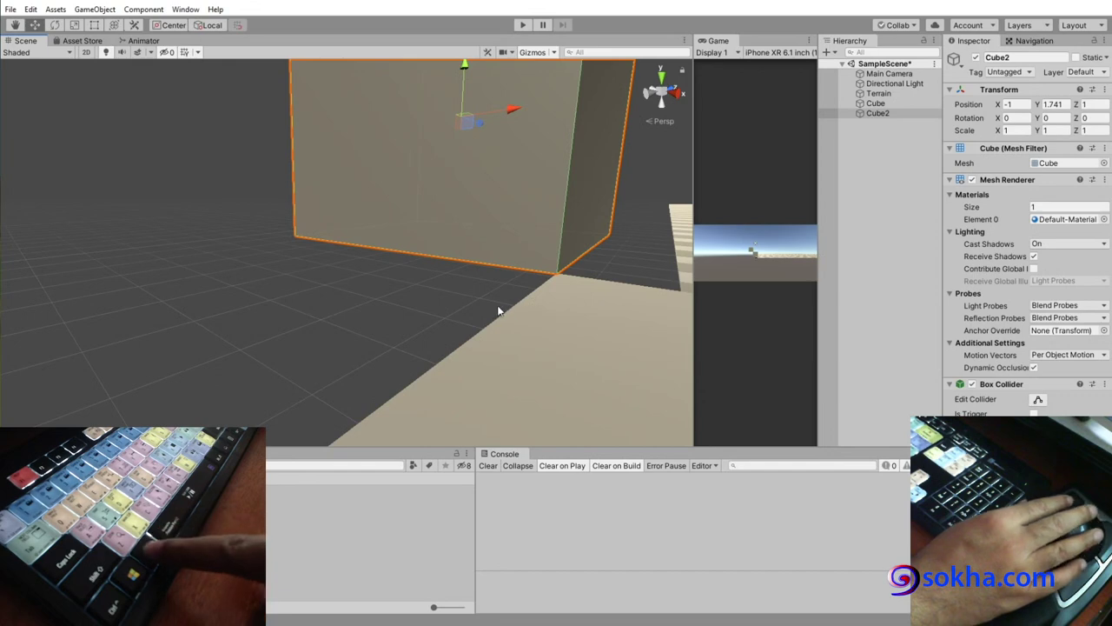
left_click_drag(487, 304, 563, 256, "alt")
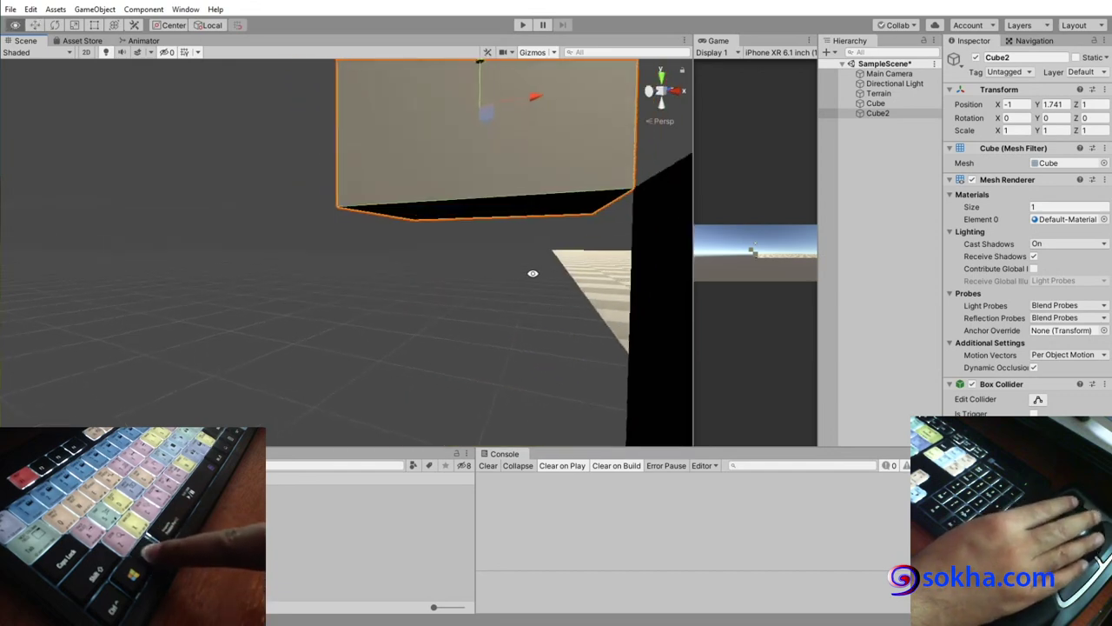
mouse_move(631, 212)
left_mouse_down("alt")
mouse_move(563, 263)
mouse_move(446, 286)
mouse_move(276, 281)
left_mouse_up("alt")
left_click_drag(213, 303, 320, 332, "alt")
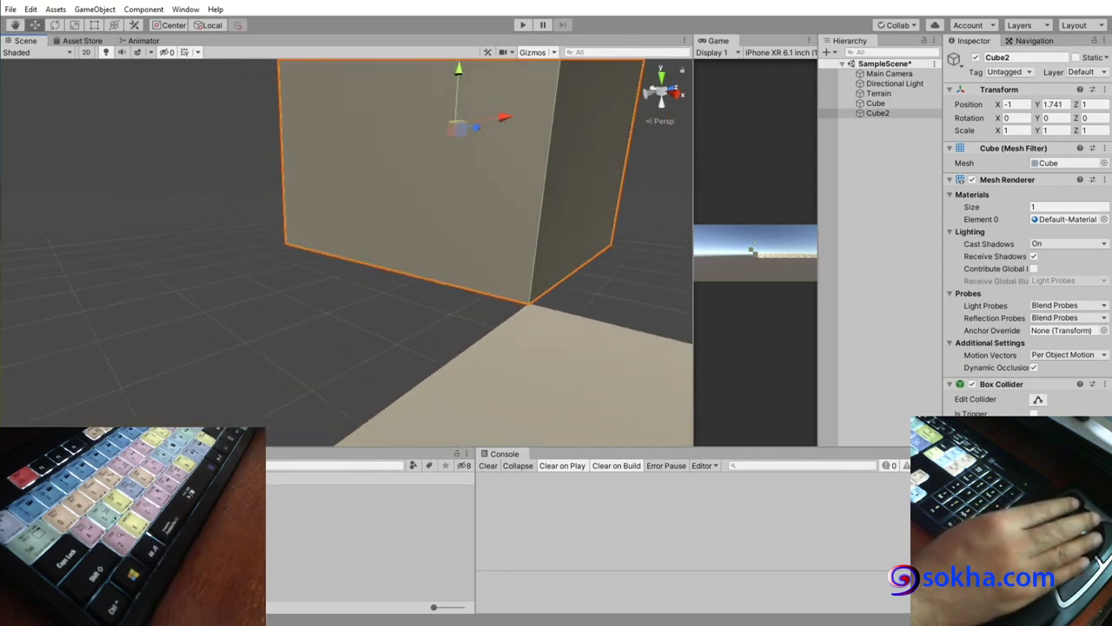
key("alt+Tab")
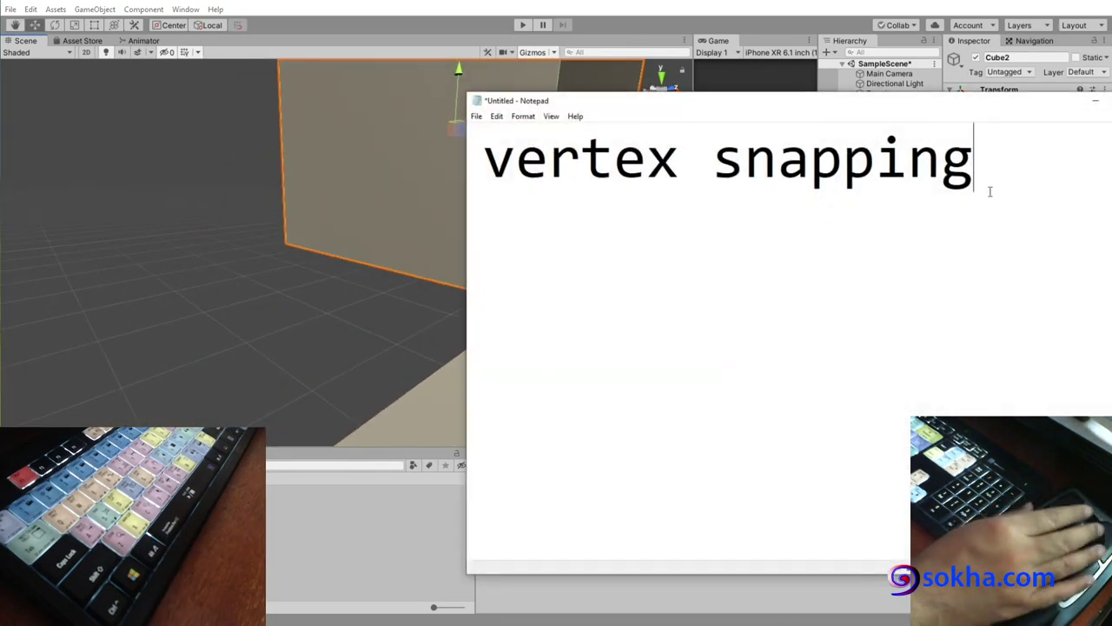
Step: Highlight 'vertex snapping', hide Notepad, and pen-mark Cube2's bottom edge and the floor
left_click_drag(989, 191, 482, 165)
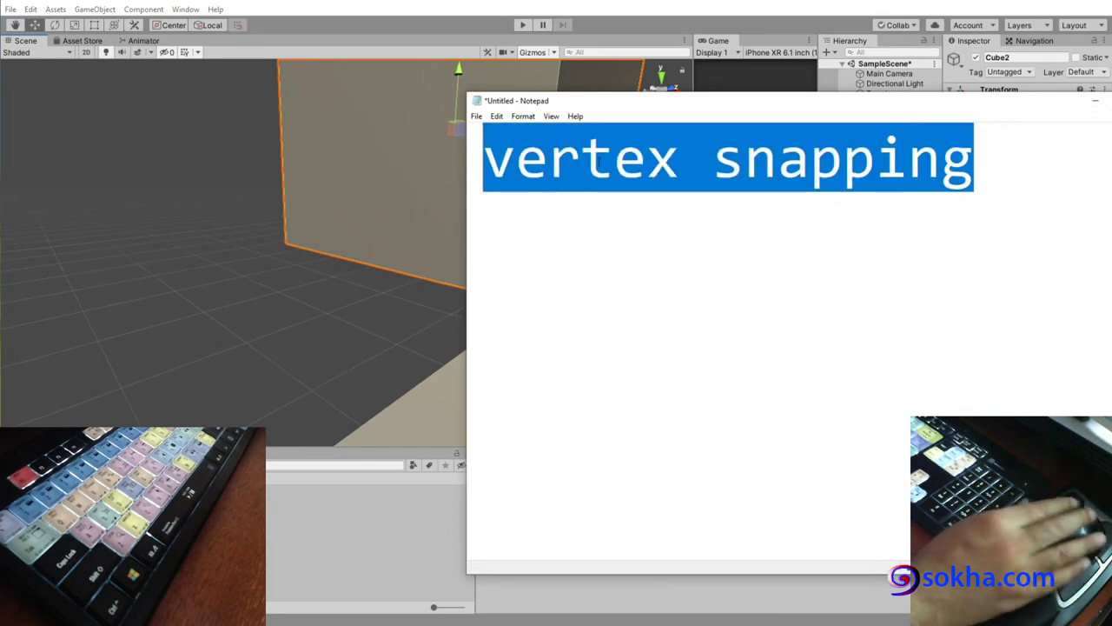
left_click(1096, 103)
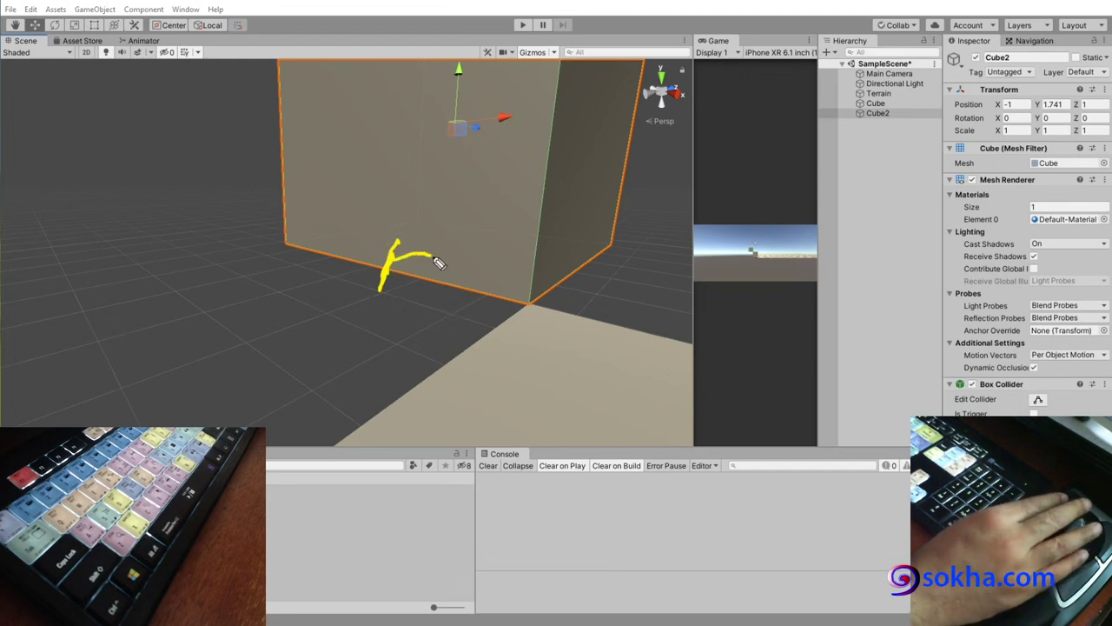
left_click_drag(439, 263, 525, 300)
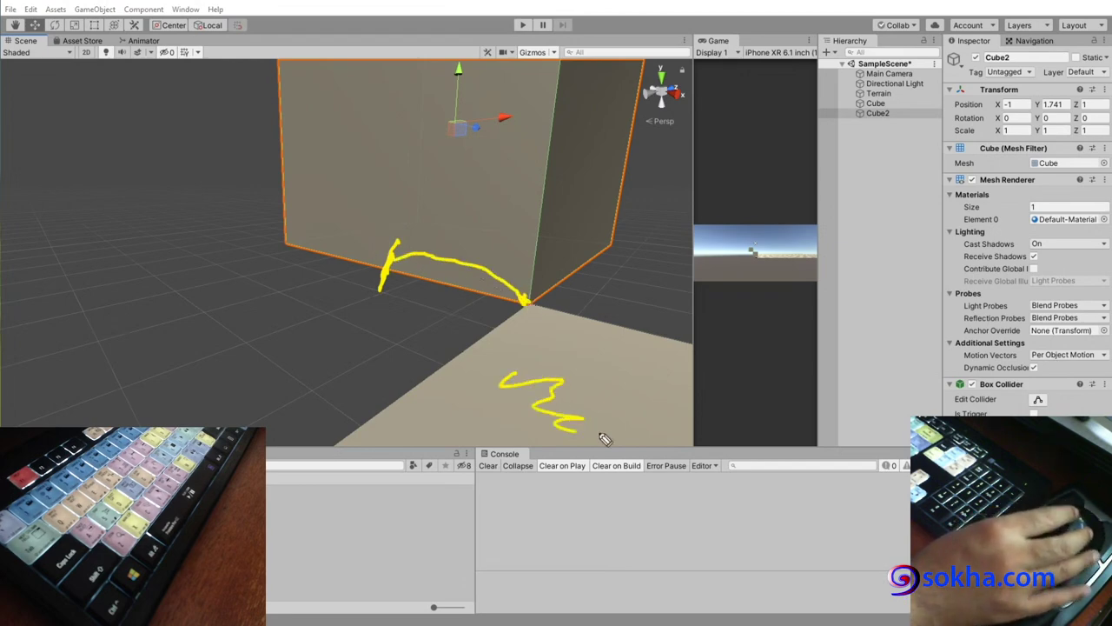
left_click_drag(512, 375, 597, 430)
left_click_drag(390, 272, 382, 280)
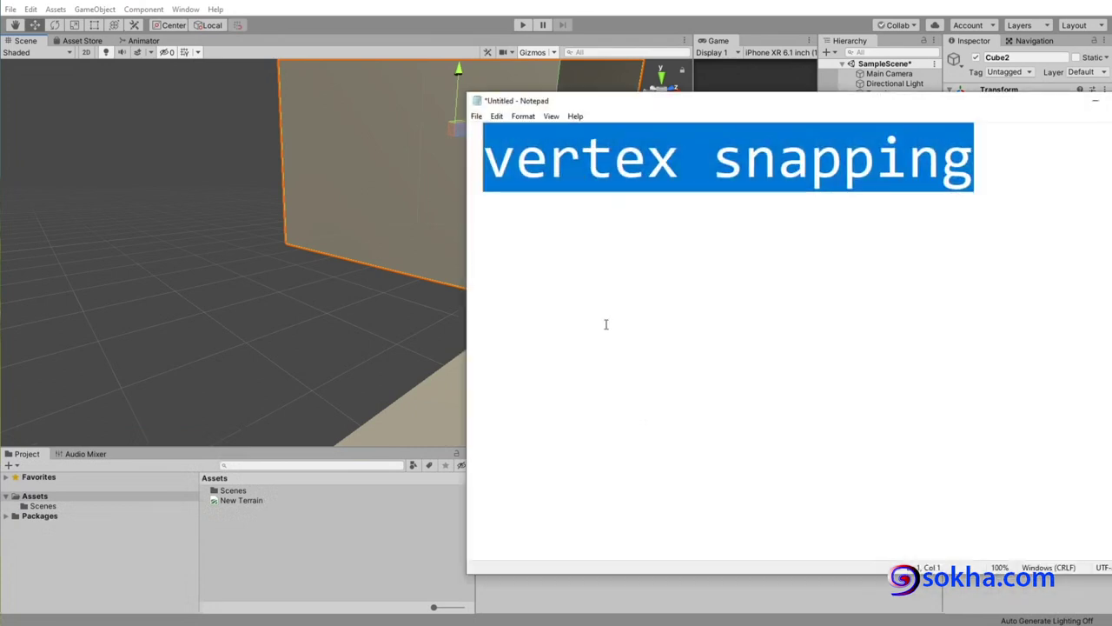
Step: Show the note again, reselect 'vertex snapping', hide it and re-mark the cube's bottom edge
left_click(647, 161)
left_click_drag(1005, 174, 484, 144)
left_click(1094, 101)
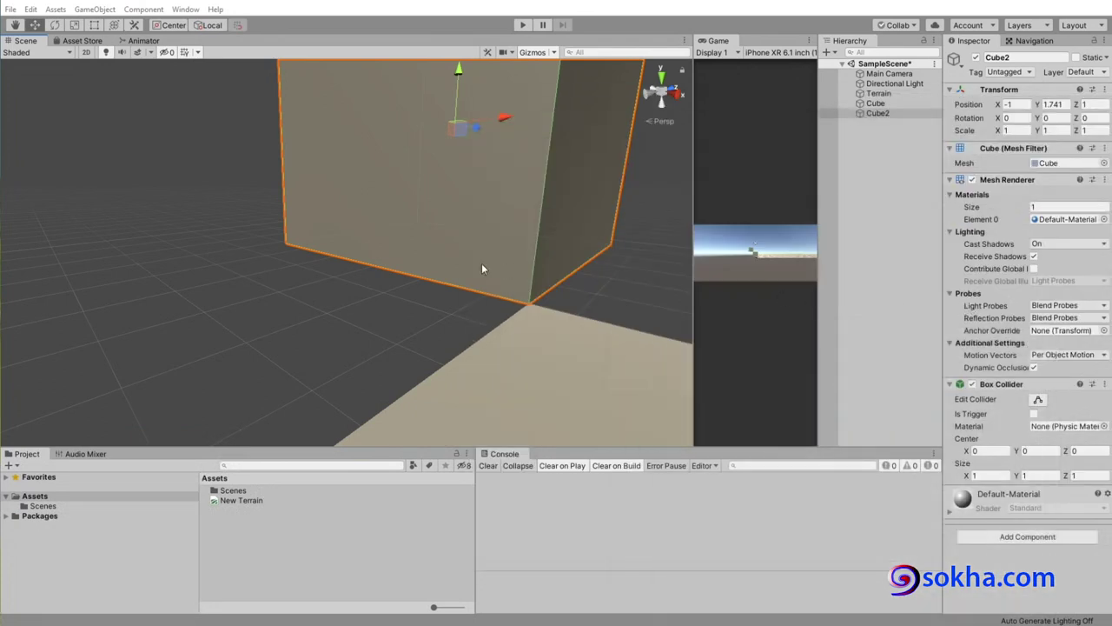
left_click_drag(380, 285, 388, 250)
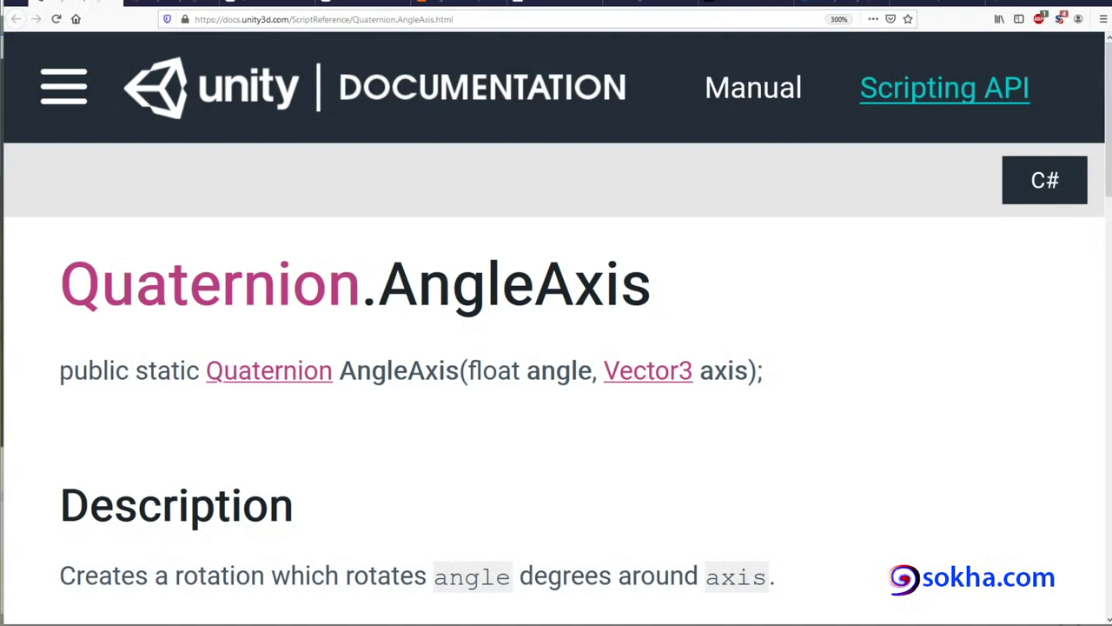
Step: Underline the Quaternion.AngleAxis title and signature, and circle version 2019.3 in the sidebar
left_click_drag(71, 328, 279, 335)
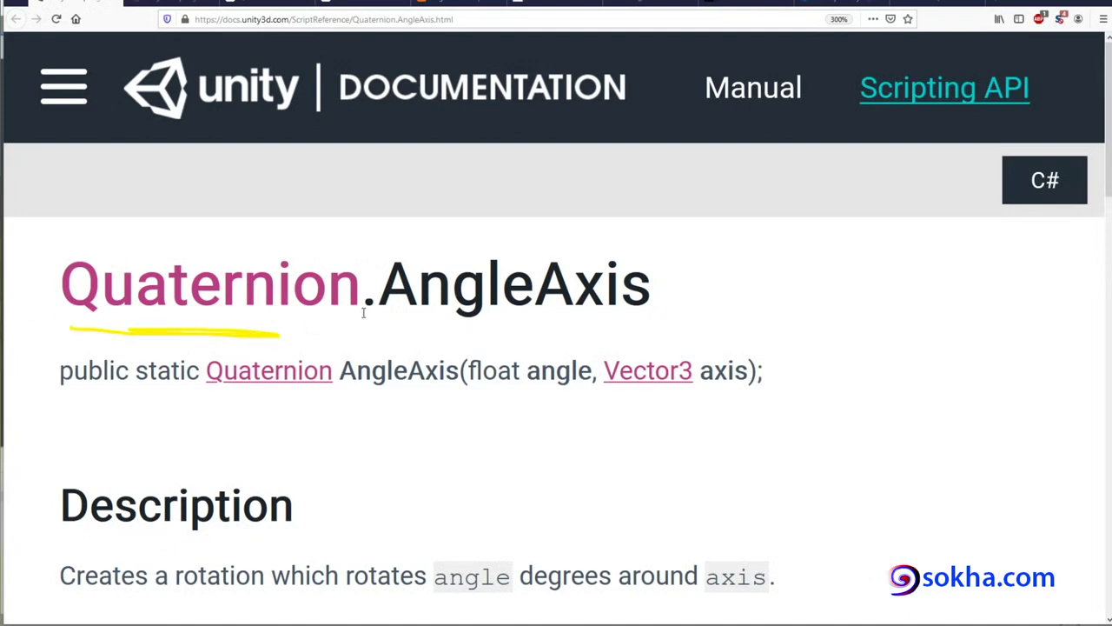
mouse_move(378, 331)
left_mouse_down()
mouse_move(635, 330)
mouse_move(422, 330)
mouse_move(650, 345)
mouse_move(658, 331)
left_mouse_up()
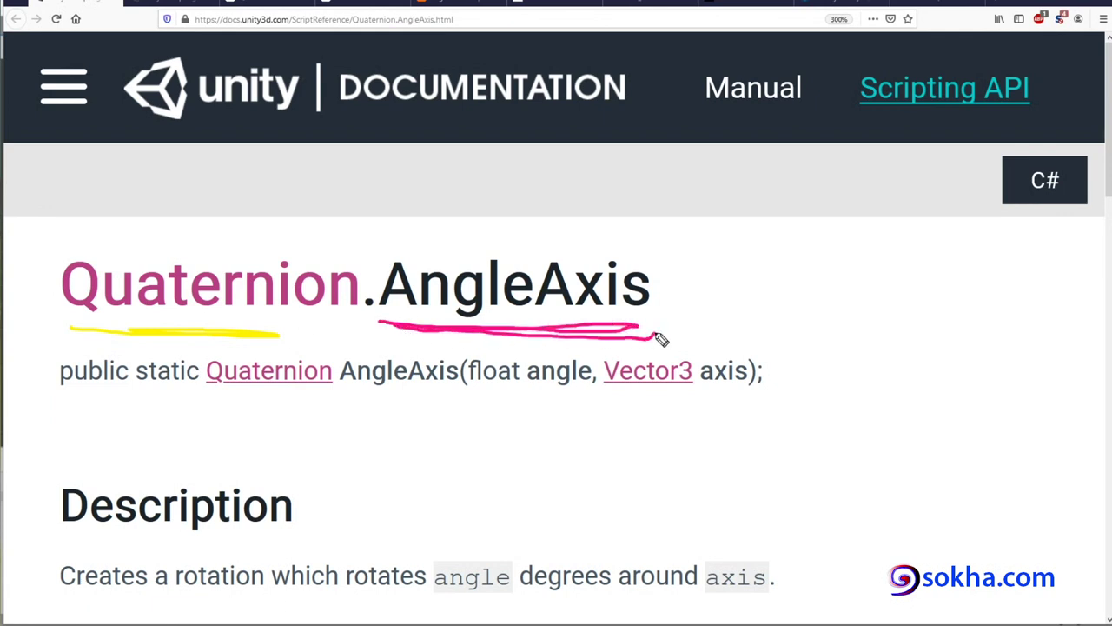
mouse_move(57, 395)
left_mouse_down()
mouse_move(192, 411)
mouse_move(489, 403)
left_mouse_up()
mouse_move(184, 134)
left_mouse_down()
mouse_move(349, 111)
mouse_move(259, 127)
left_mouse_up()
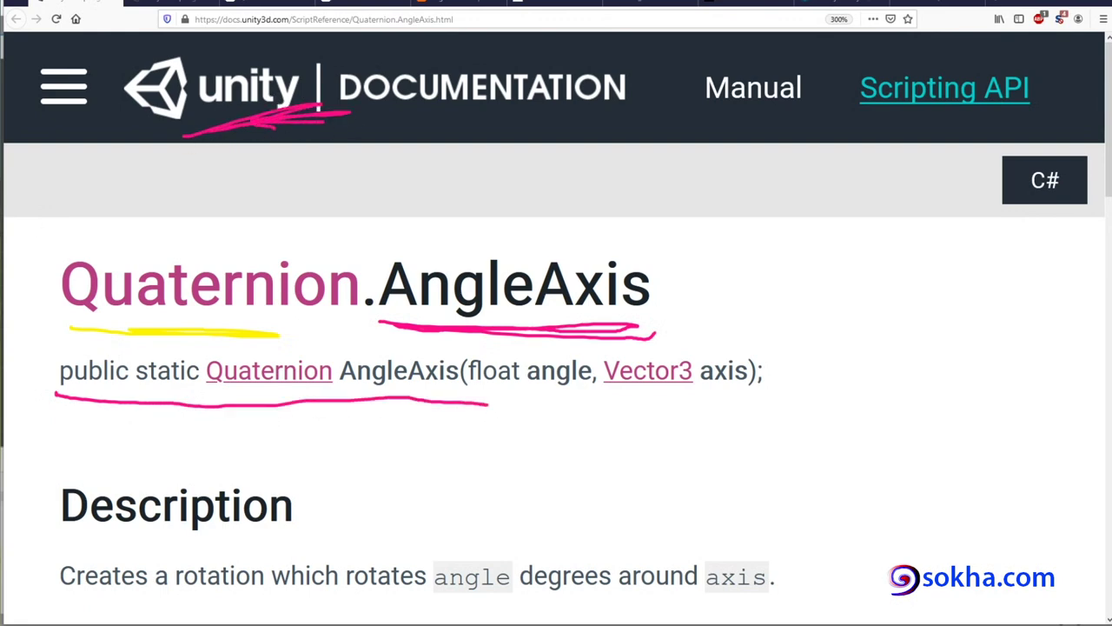
left_click(62, 90)
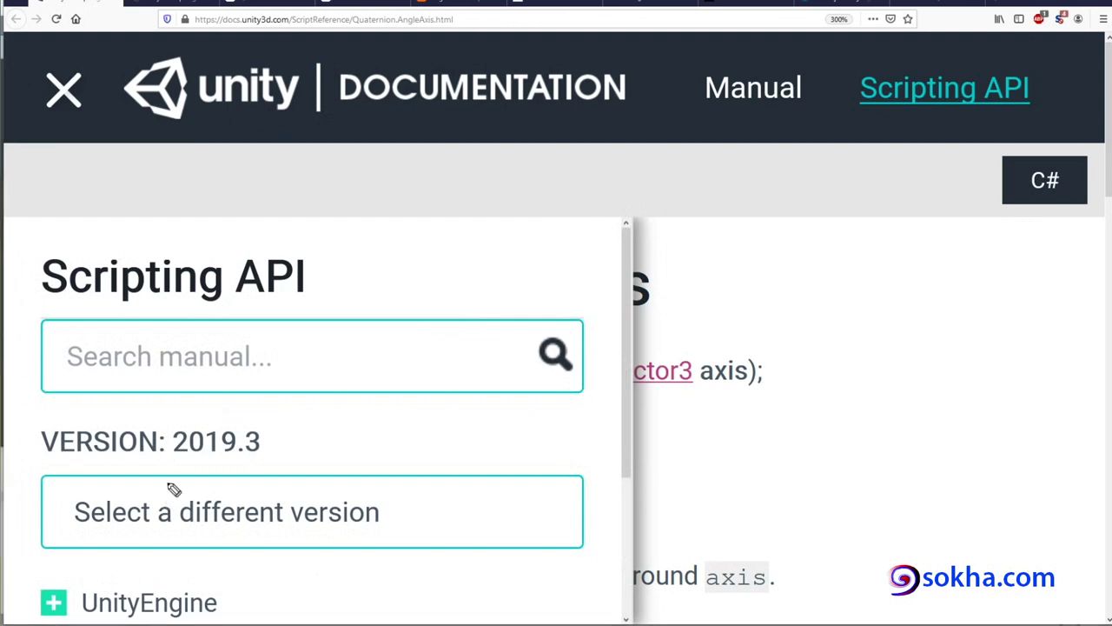
mouse_move(167, 480)
left_mouse_down()
mouse_move(278, 464)
mouse_move(186, 412)
mouse_move(185, 474)
mouse_move(281, 423)
mouse_move(173, 433)
mouse_move(295, 470)
mouse_move(182, 420)
mouse_move(199, 467)
mouse_move(270, 417)
mouse_move(174, 405)
left_mouse_up()
left_click(60, 91)
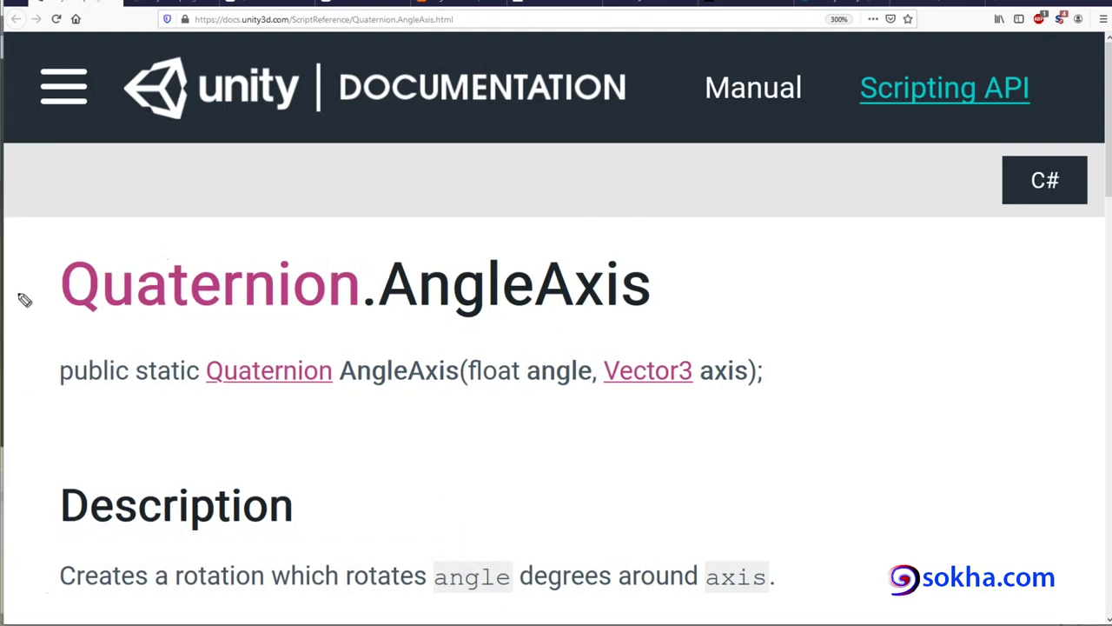
Step: Mark the float and Vector3 axis parameters, then erase all markings and scroll down
mouse_move(111, 323)
left_mouse_down()
mouse_move(617, 346)
mouse_move(643, 322)
left_mouse_up()
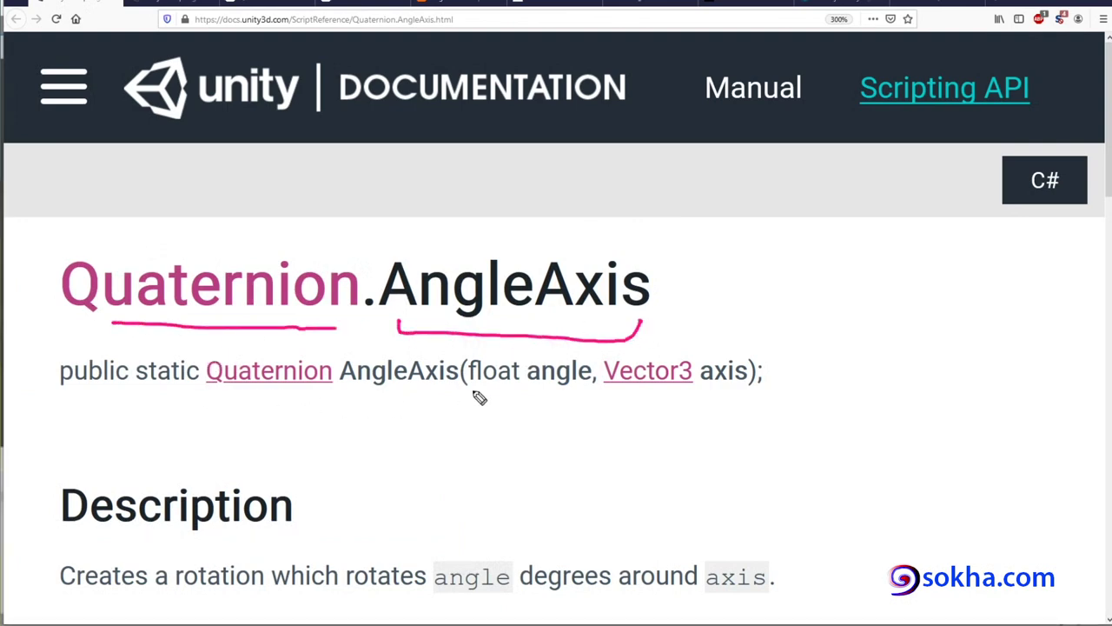
mouse_move(463, 391)
left_mouse_down()
mouse_move(484, 426)
mouse_move(574, 398)
mouse_move(497, 397)
mouse_move(573, 397)
left_mouse_up()
mouse_move(504, 356)
left_mouse_down()
mouse_move(466, 367)
mouse_move(480, 343)
left_mouse_up()
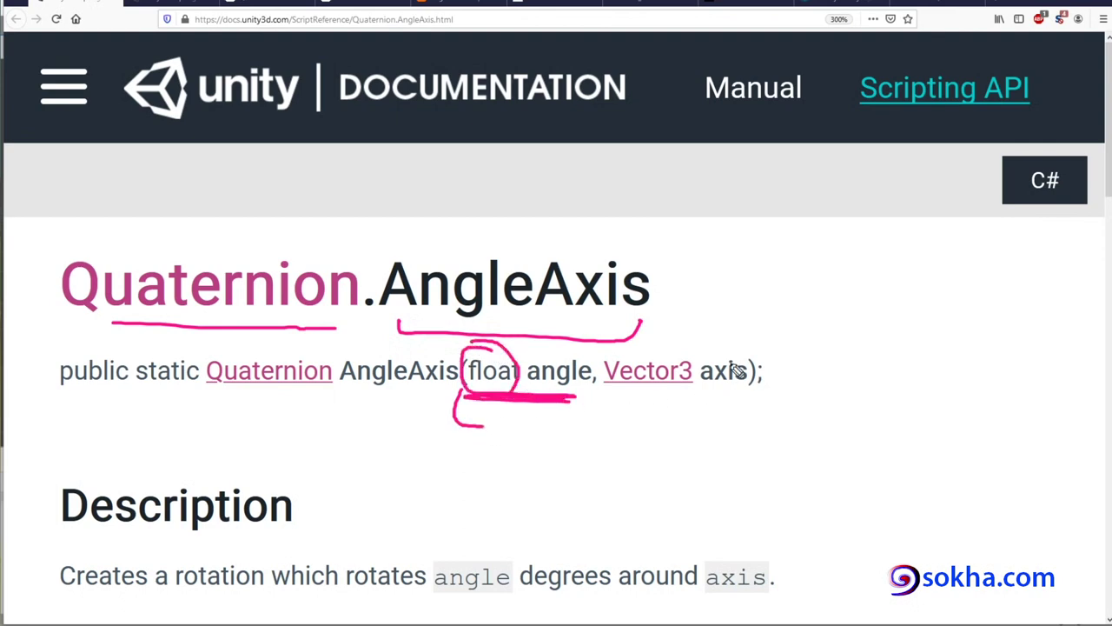
mouse_move(743, 355)
left_mouse_down()
mouse_move(706, 358)
mouse_move(745, 360)
left_mouse_up()
left_click_drag(611, 388, 687, 400)
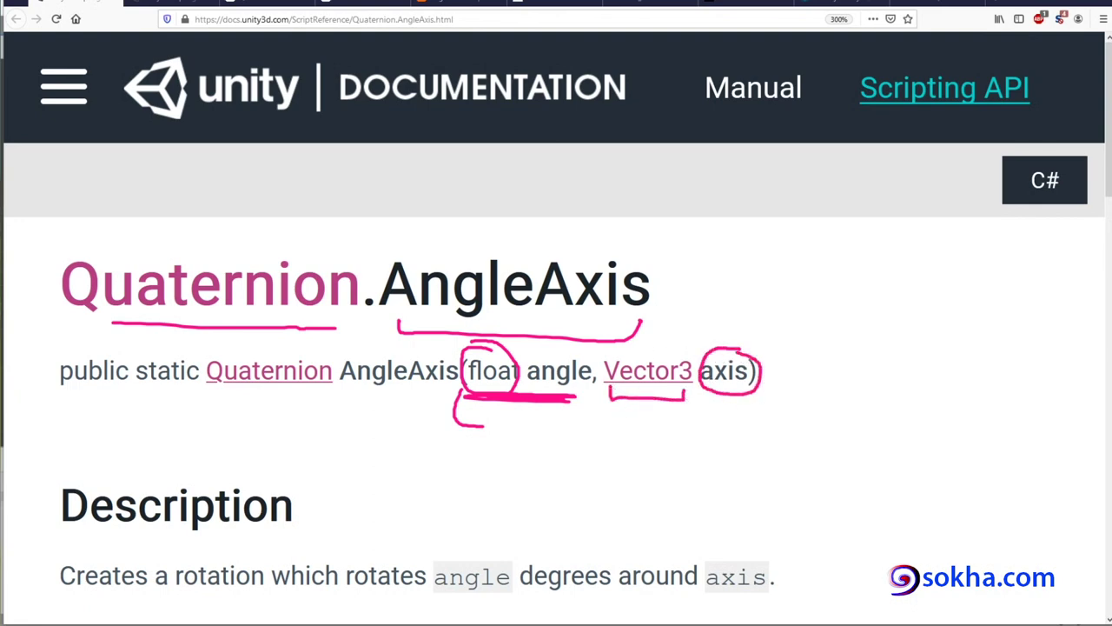
key("Escape")
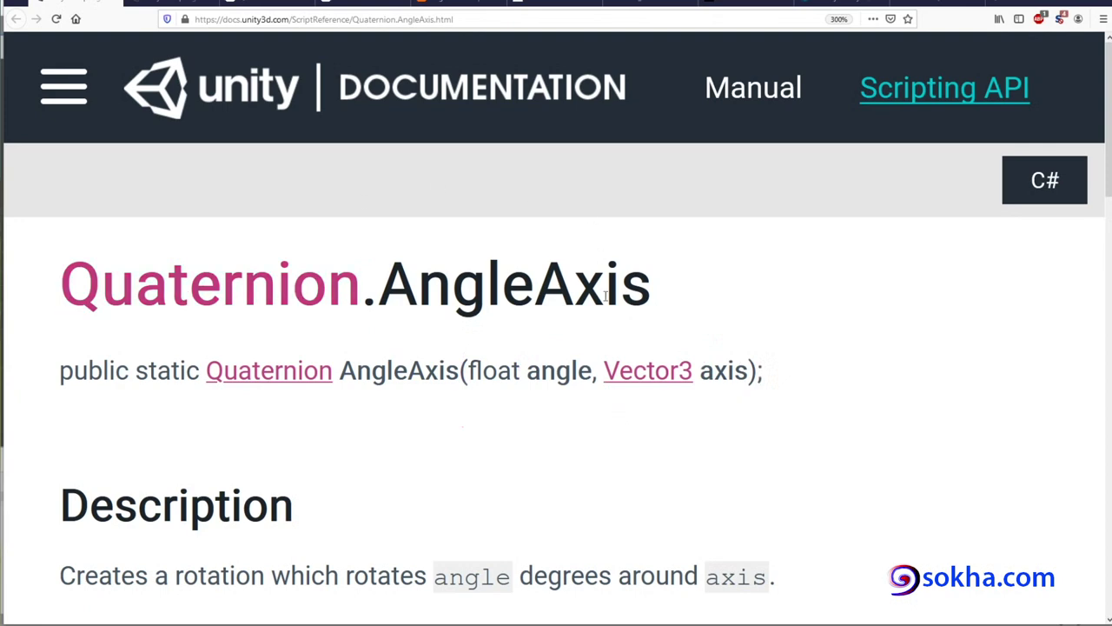
scroll(621, 320, "down", 2)
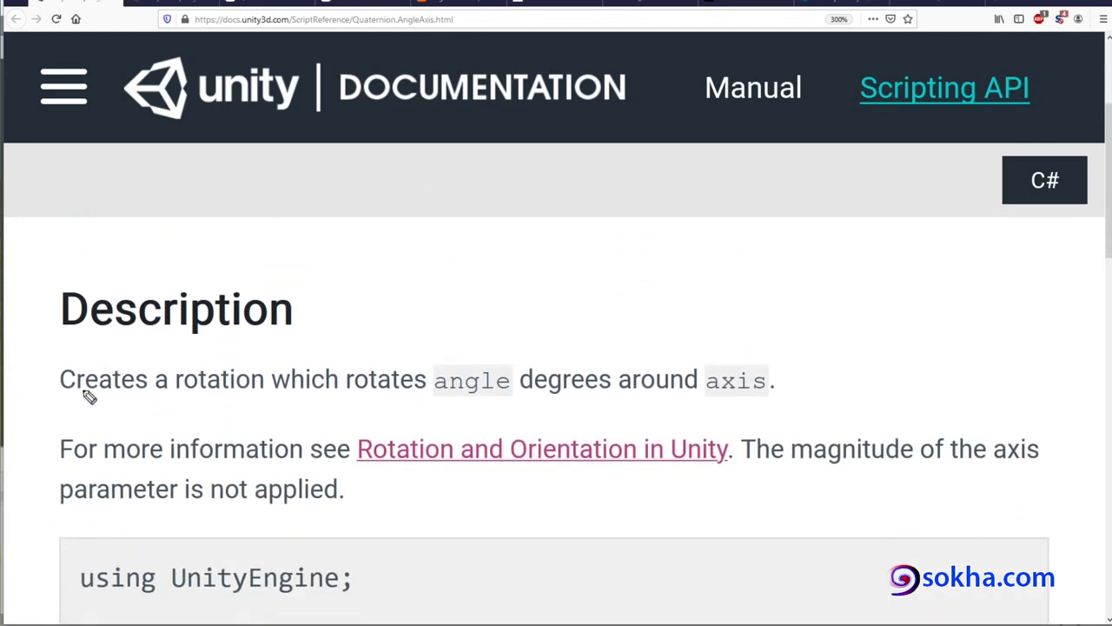
Step: Underline the rotation description and circle the words angle and axis
left_click_drag(83, 390, 553, 407)
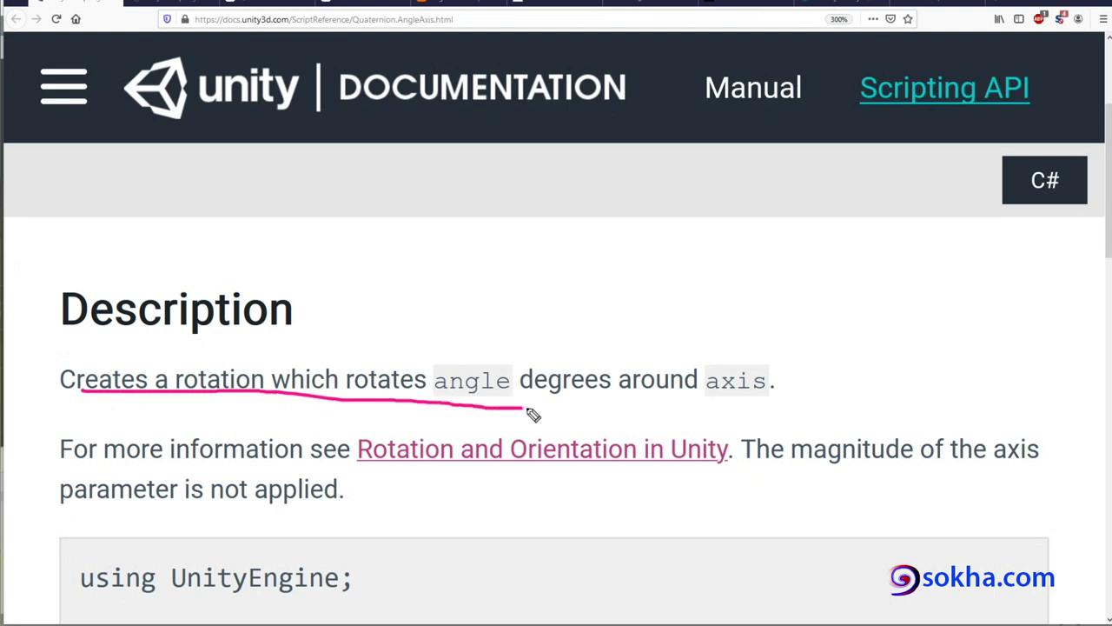
mouse_move(513, 372)
left_mouse_down()
mouse_move(488, 347)
mouse_move(463, 352)
left_mouse_up()
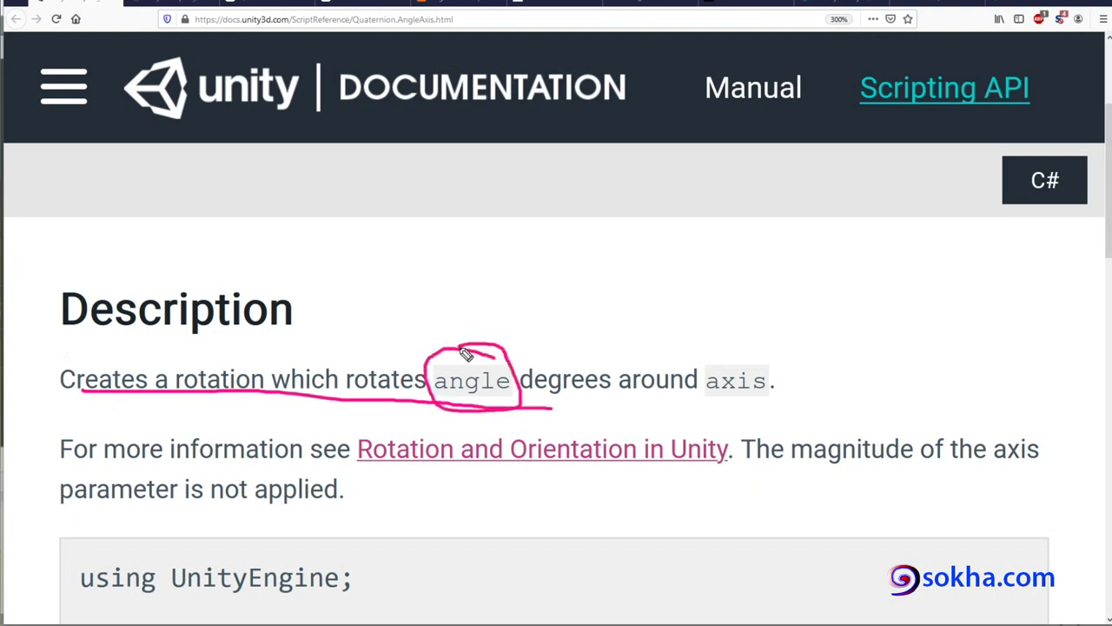
left_click_drag(755, 358, 732, 351)
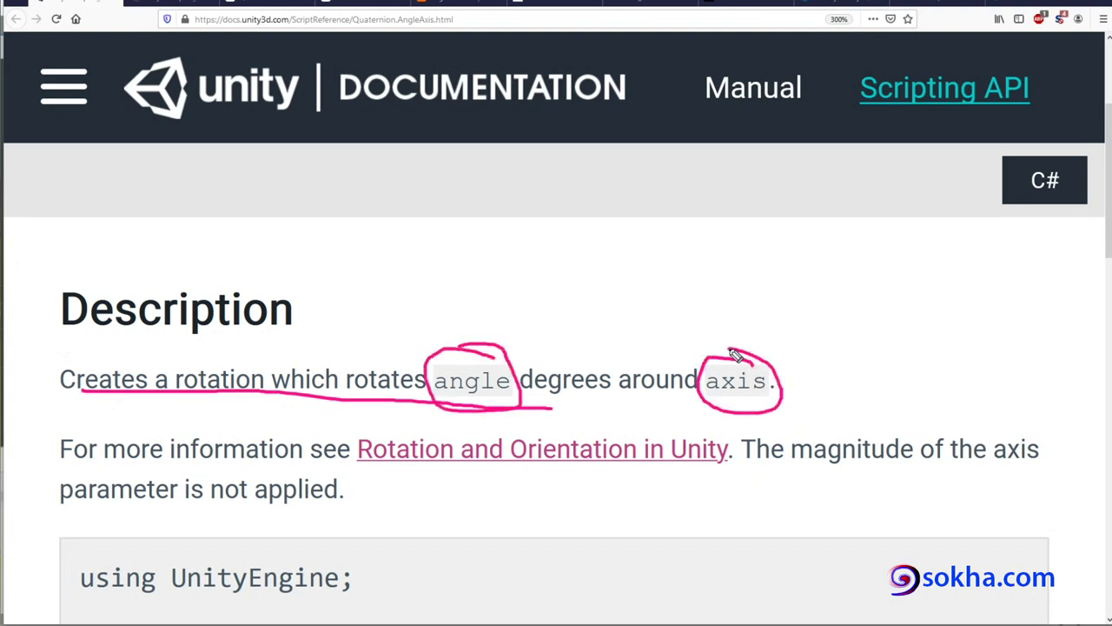
Step: Sketch X, Y and Z axes with labels above the description
left_click_drag(532, 254, 812, 259)
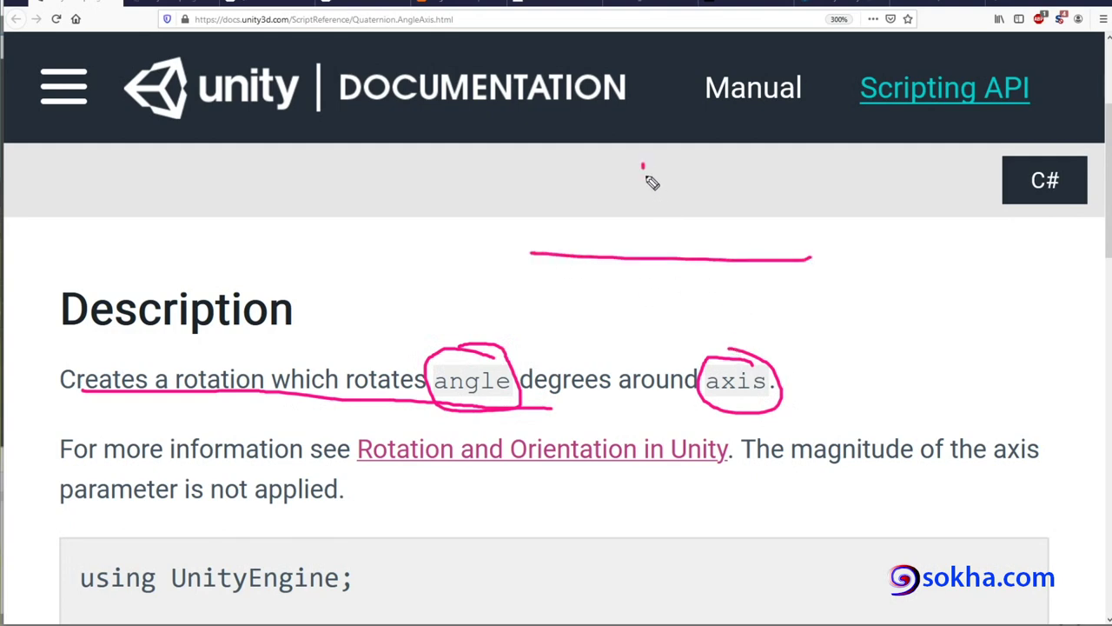
left_click_drag(644, 165, 647, 337)
mouse_move(852, 254)
left_mouse_down()
mouse_move(822, 292)
mouse_move(855, 291)
left_mouse_up()
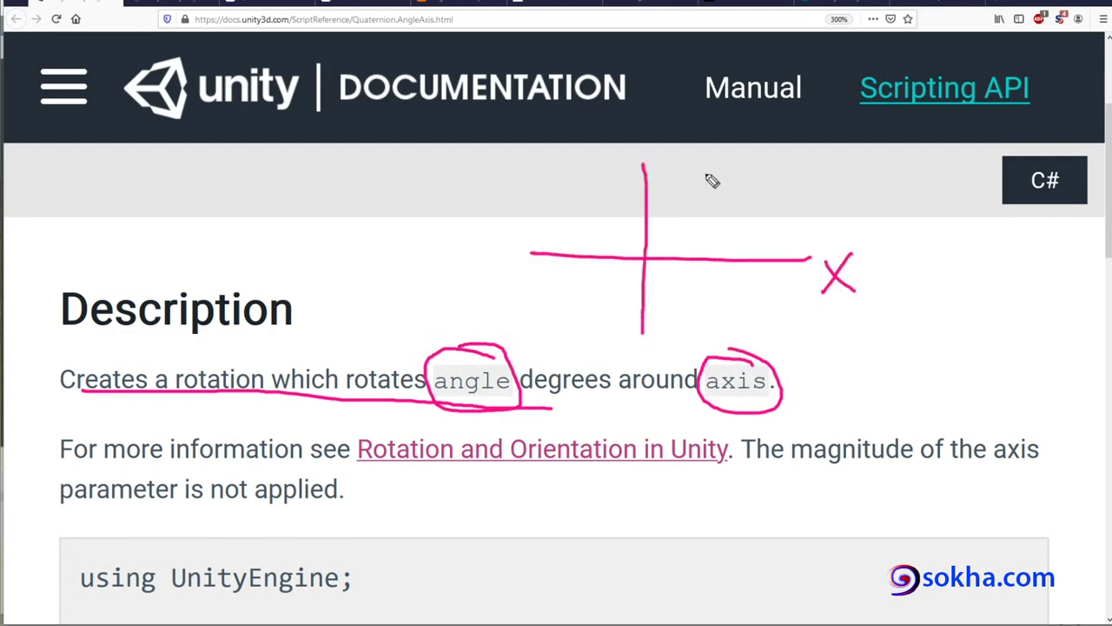
mouse_move(651, 148)
left_mouse_down()
mouse_move(680, 150)
mouse_move(647, 205)
left_mouse_up()
left_click_drag(517, 328, 831, 164)
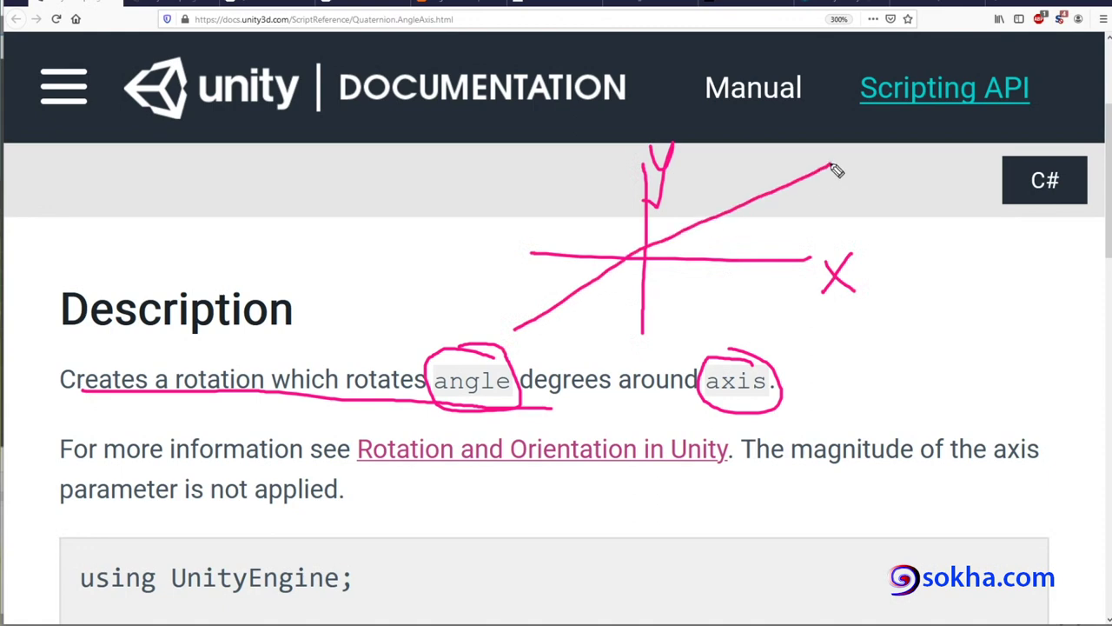
left_click(763, 157)
left_click_drag(764, 155, 796, 172)
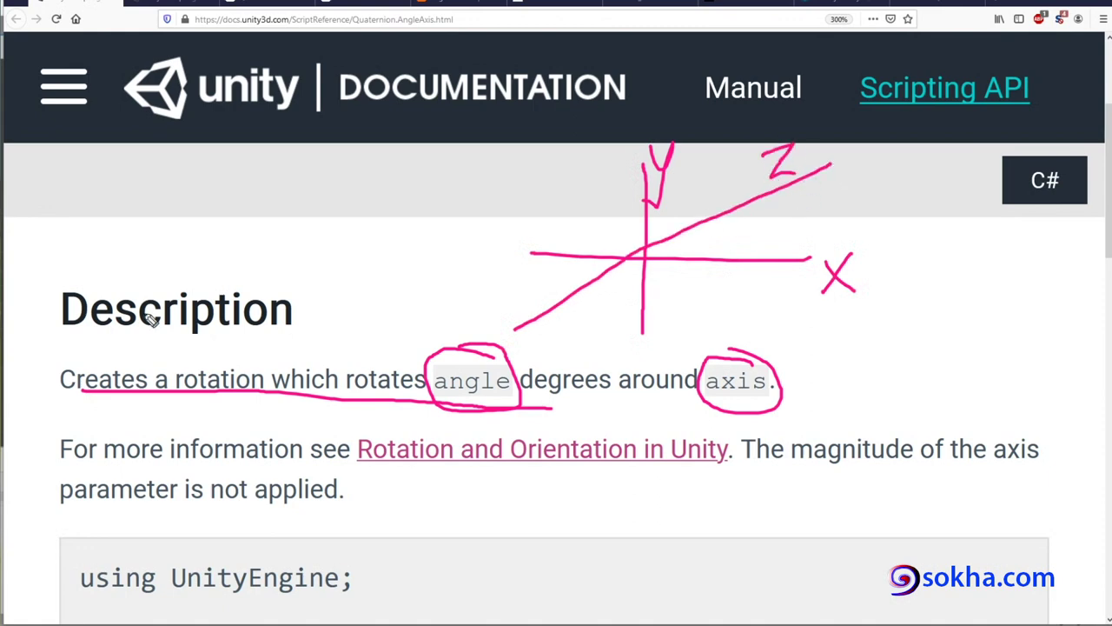
Step: Add emphasis strokes under 'axis', beside the axis labels and around 'angle'
left_click_drag(695, 401, 768, 403)
left_click_drag(814, 312, 850, 310)
left_click_drag(669, 215, 649, 227)
left_click_drag(781, 213, 830, 193)
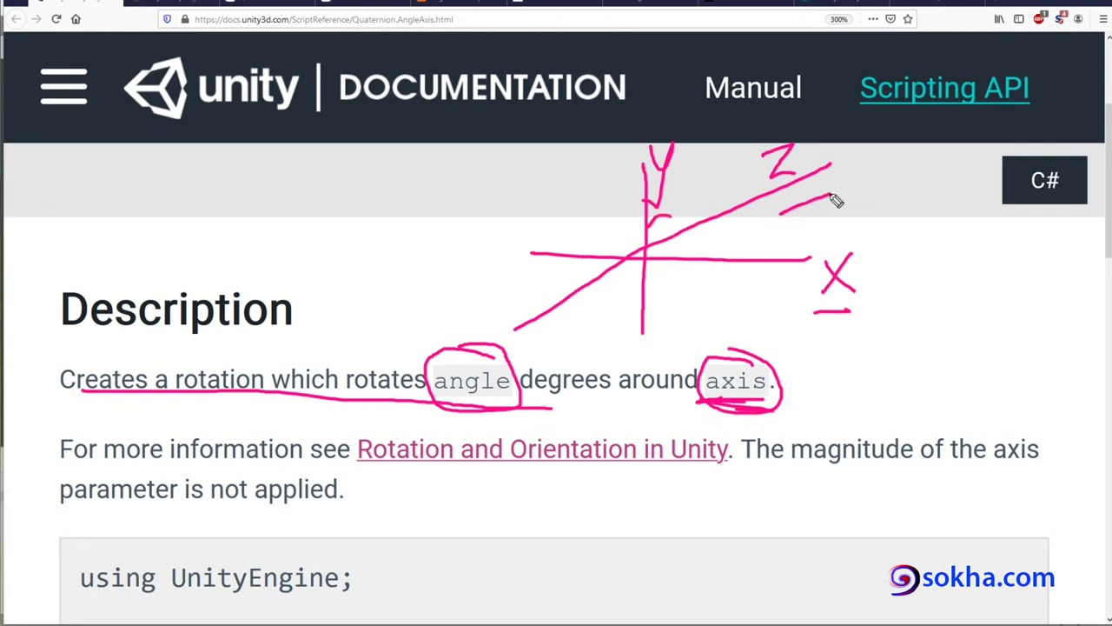
left_click_drag(462, 355, 521, 356)
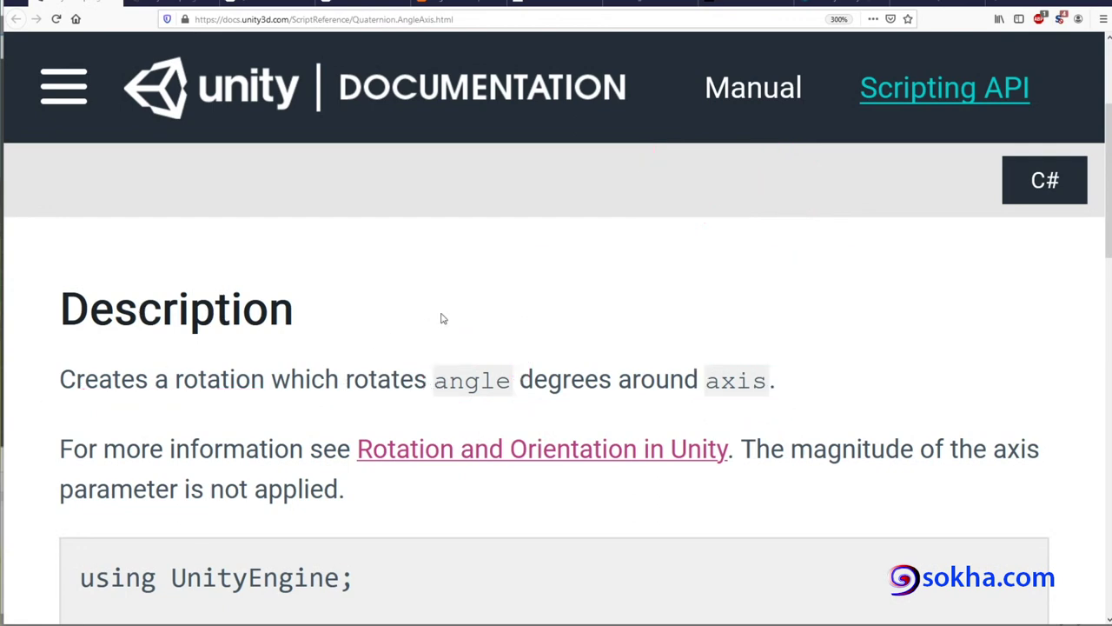
Step: Highlight the angle and axis parameters in the AngleAxis signature, then scroll down to the C# example
scroll(442, 315, "up", 3)
left_click_drag(477, 371, 735, 371)
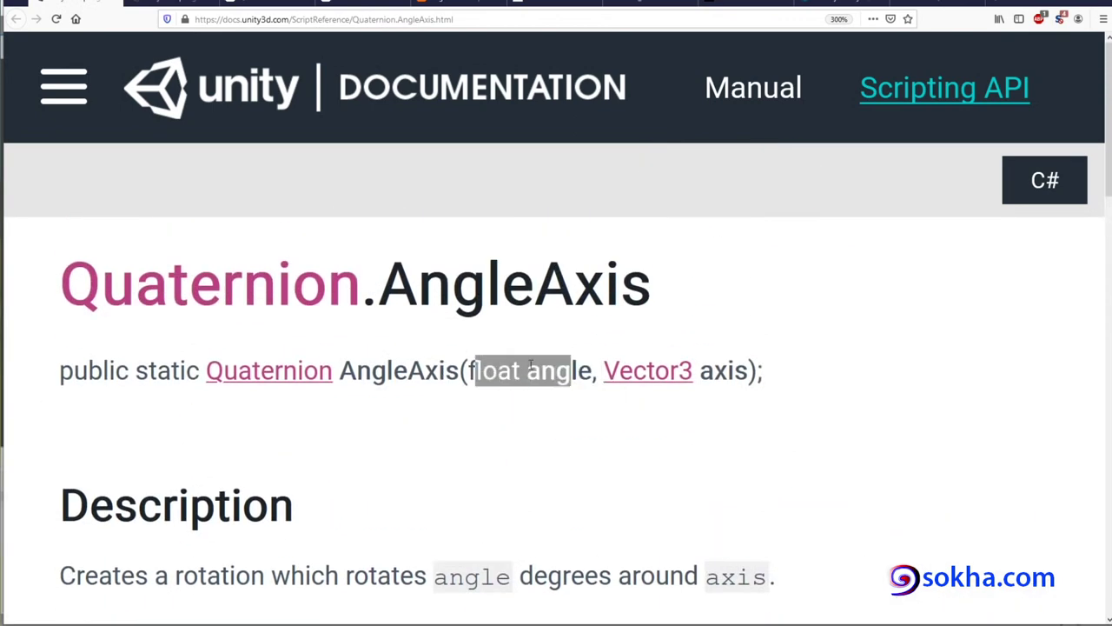
scroll(831, 405, "down", 1)
scroll(831, 405, "down", 5)
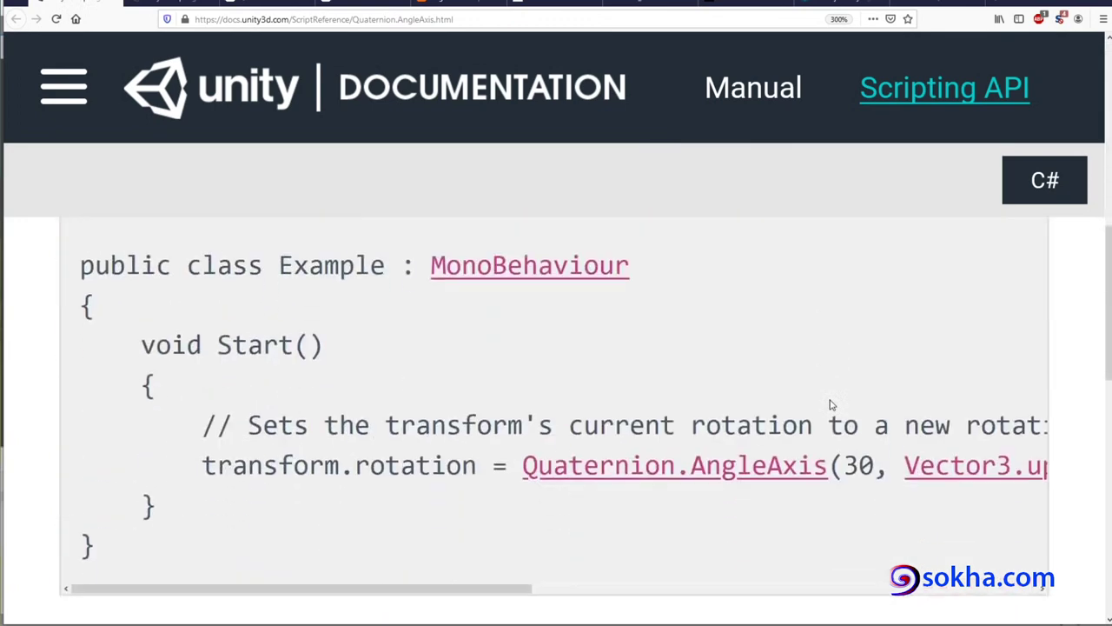
scroll(831, 405, "up", 2)
scroll(830, 405, "down", 3)
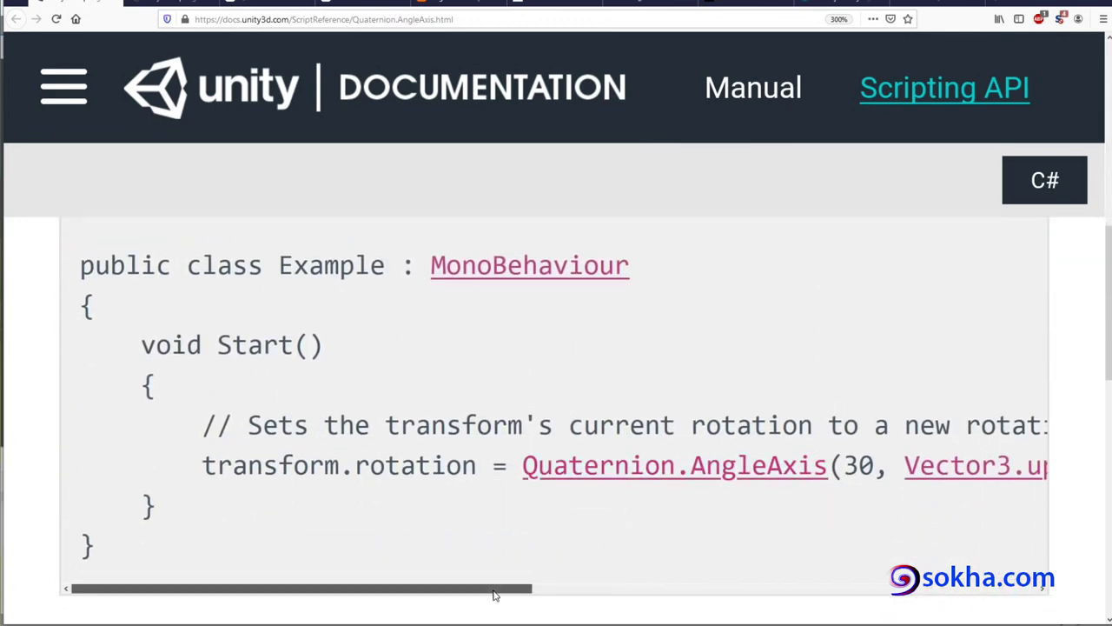
Step: Read the full 30-degree Vector3.up rotation line, then select 'AngleAxis' in the page title
left_click_drag(495, 591, 789, 615)
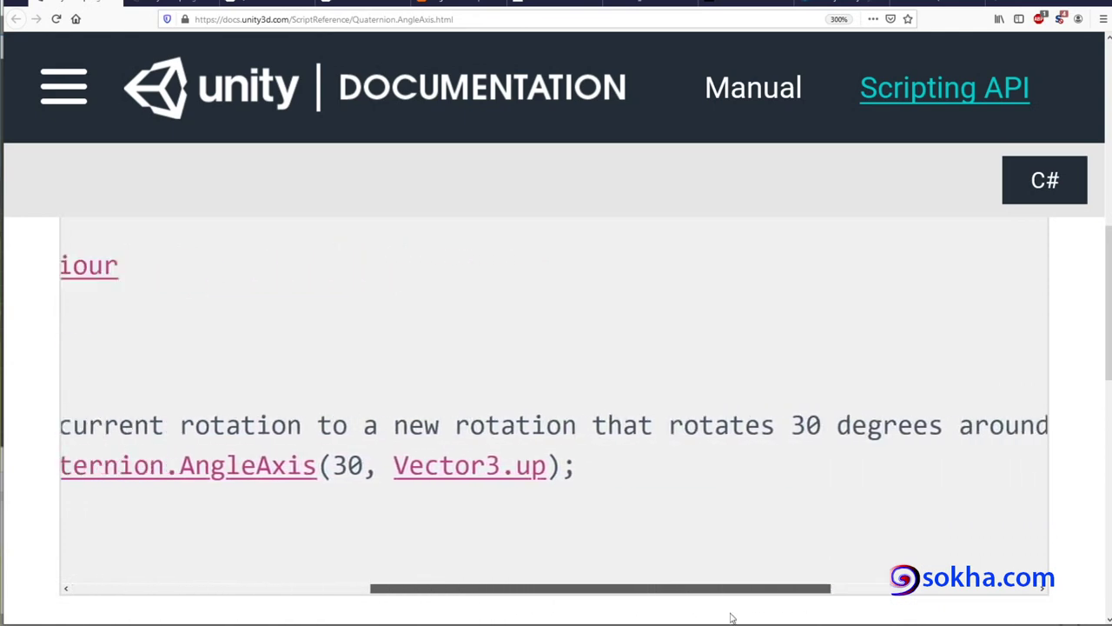
left_click_drag(789, 615, 500, 604)
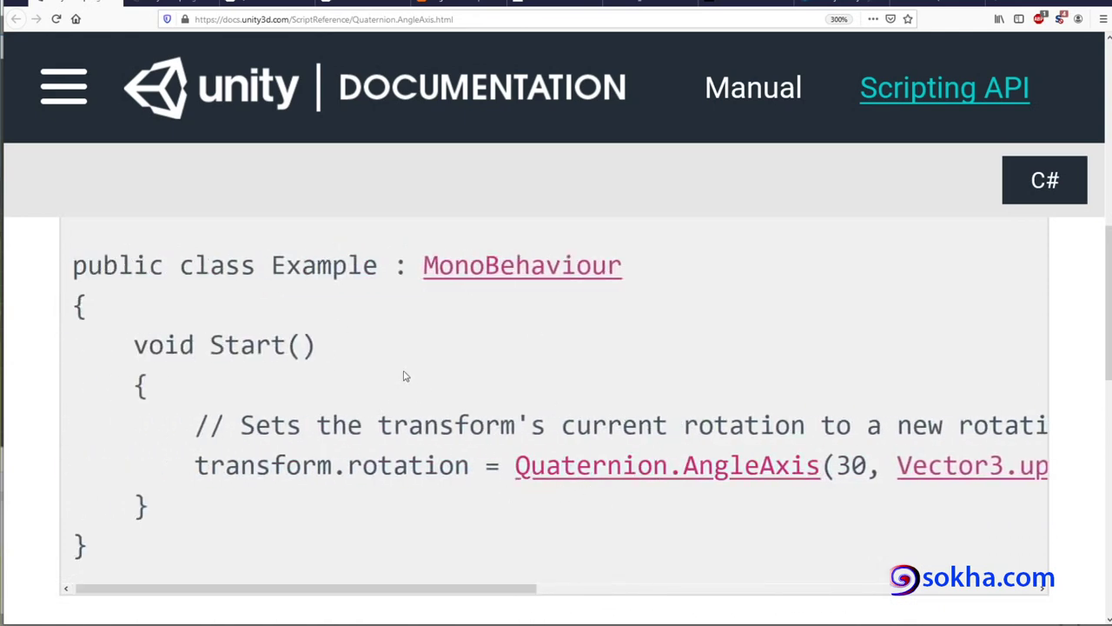
scroll(526, 382, "up", 5)
left_click_drag(377, 311, 650, 302)
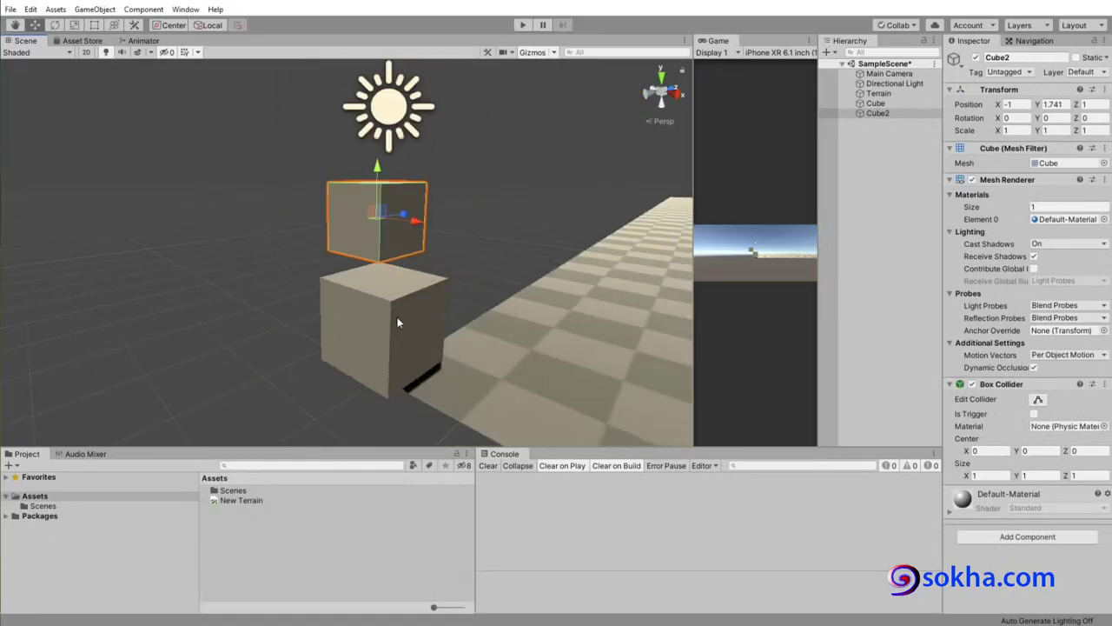
Step: Delete Cube2 from the Hierarchy and select the remaining Cube
left_click(871, 115)
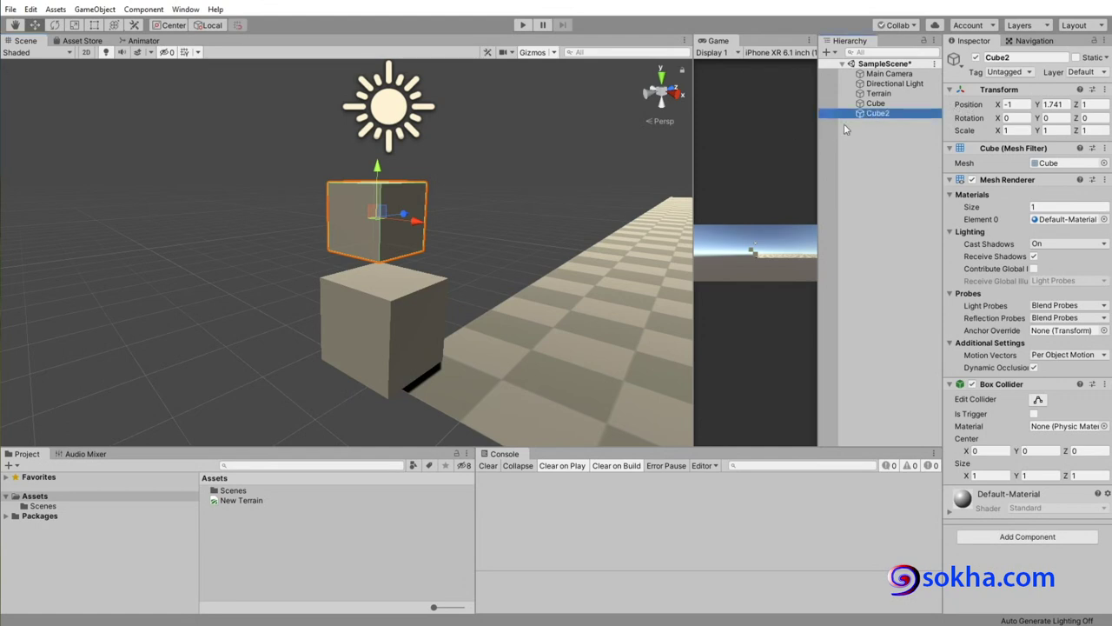
key("Delete")
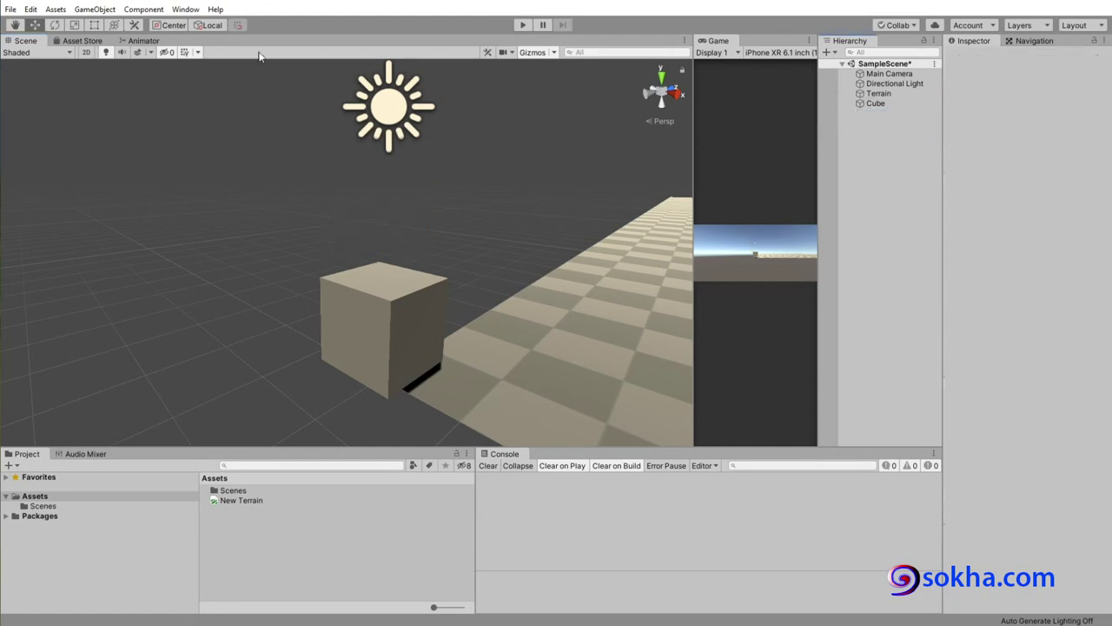
left_click(364, 312)
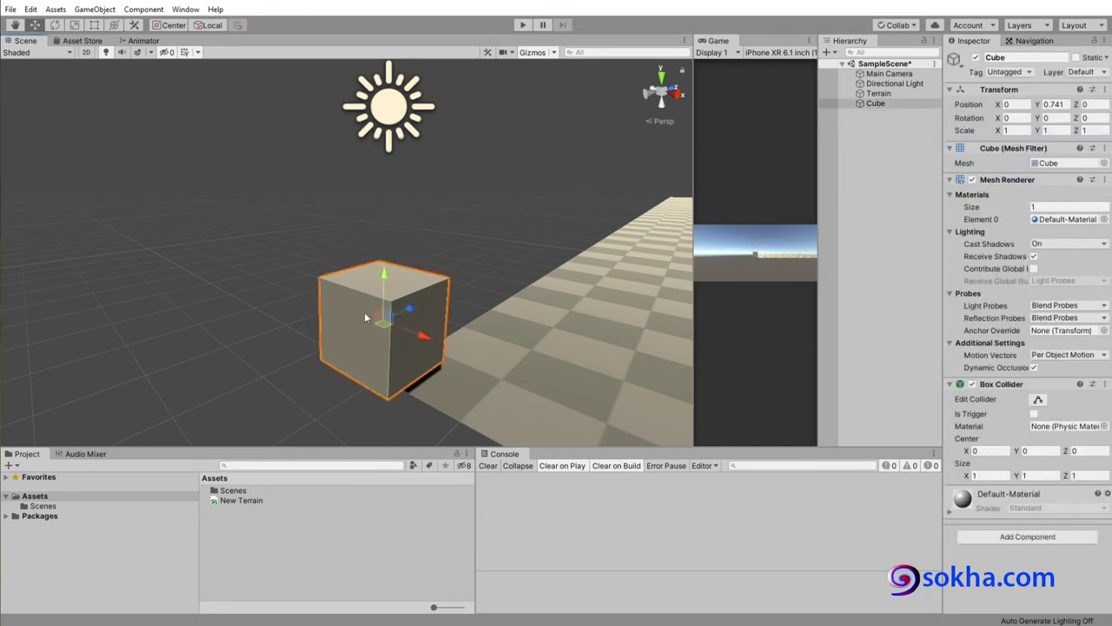
Step: Flatten the Cube along its Z axis with the Scale tool
left_click(74, 25)
mouse_move(417, 299)
left_mouse_down()
mouse_move(419, 365)
mouse_move(546, 397)
mouse_move(519, 384)
left_mouse_up()
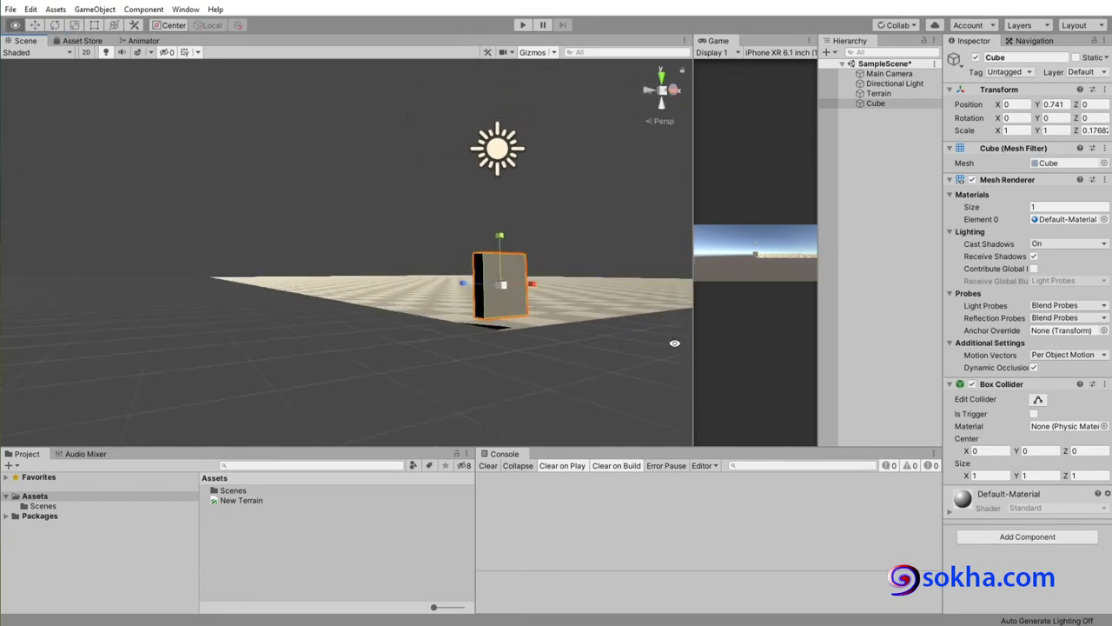
left_click_drag(519, 384, 510, 304, "alt")
scroll(507, 340, "up", 2)
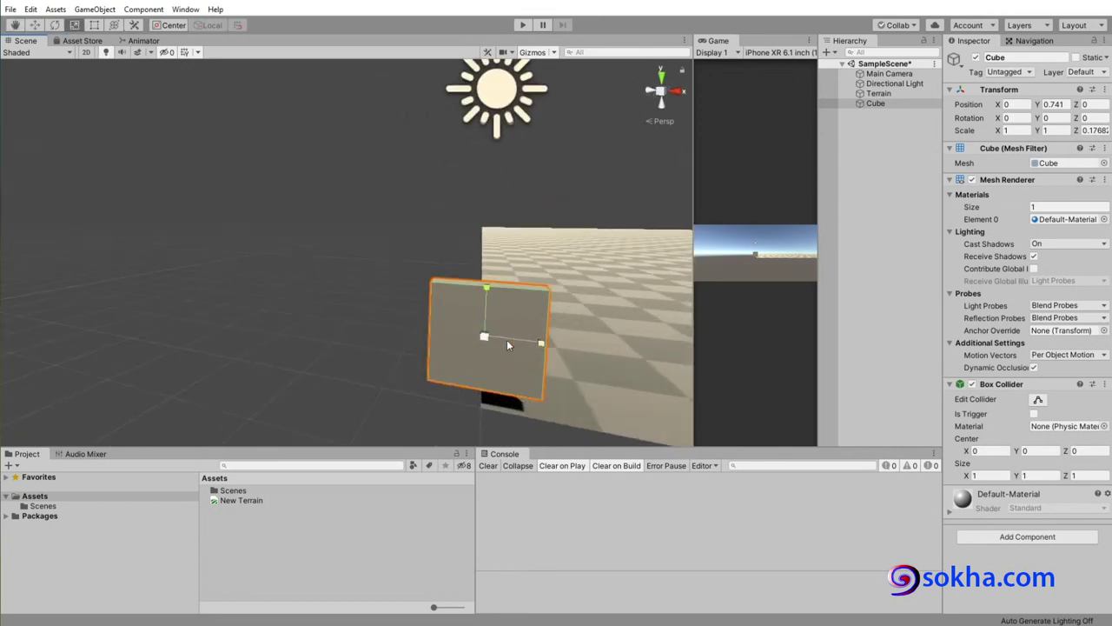
scroll(507, 339, "down", 3)
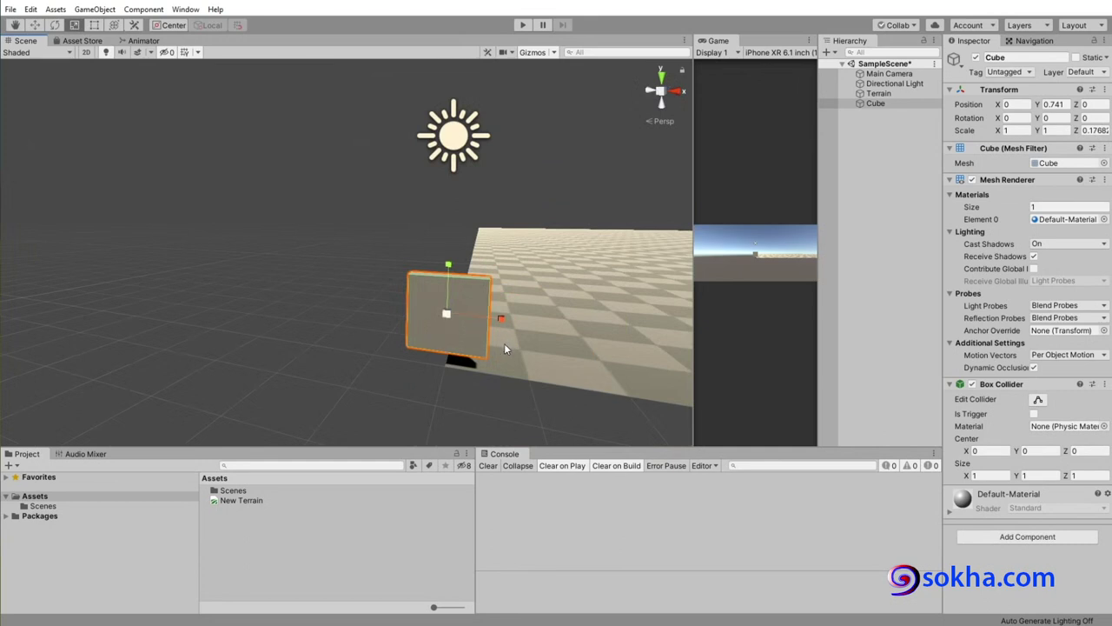
mouse_move(561, 324)
left_mouse_down("alt")
mouse_move(481, 273)
mouse_move(605, 352)
left_mouse_up("alt")
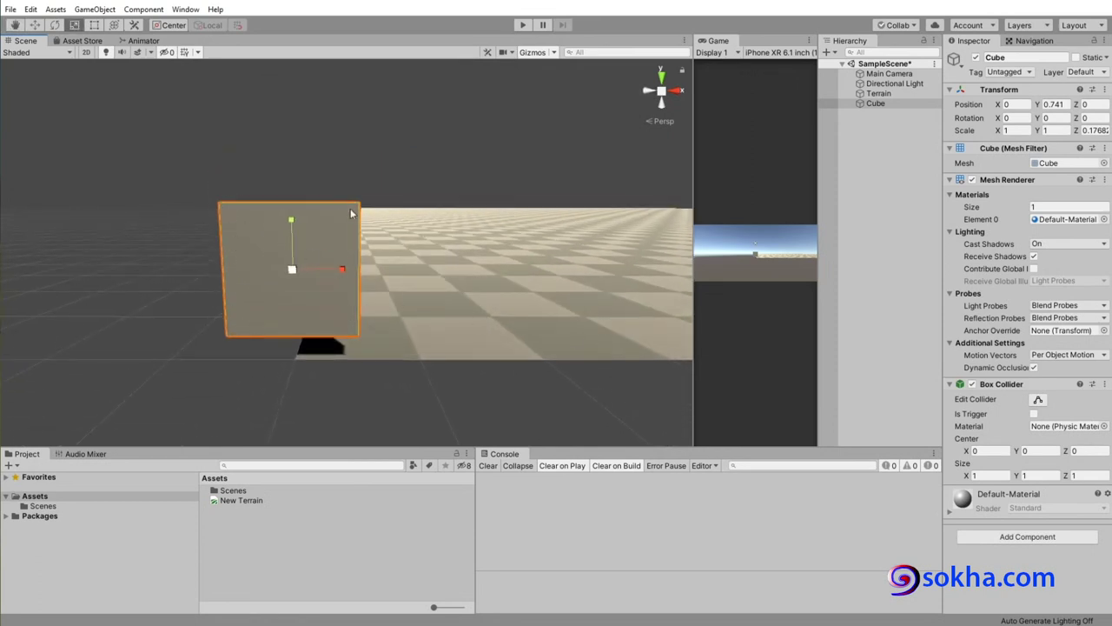
Step: Stretch the Cube taller on Y and narrower on X, reaching scale 0.71, 1.36, 0.18
left_click_drag(292, 222, 292, 200)
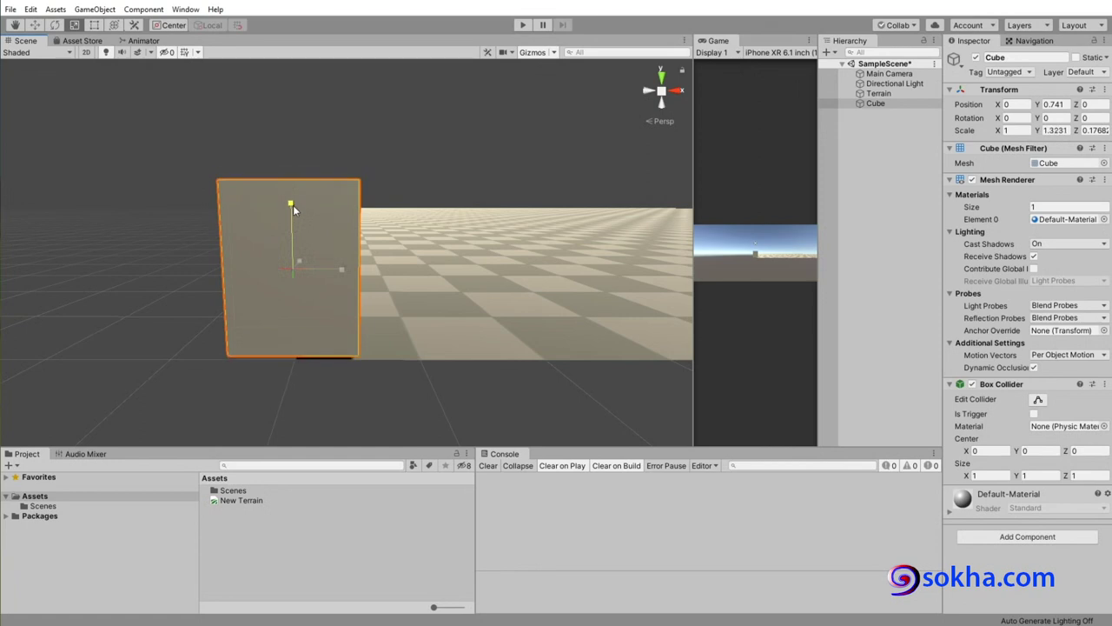
left_click_drag(343, 269, 328, 269)
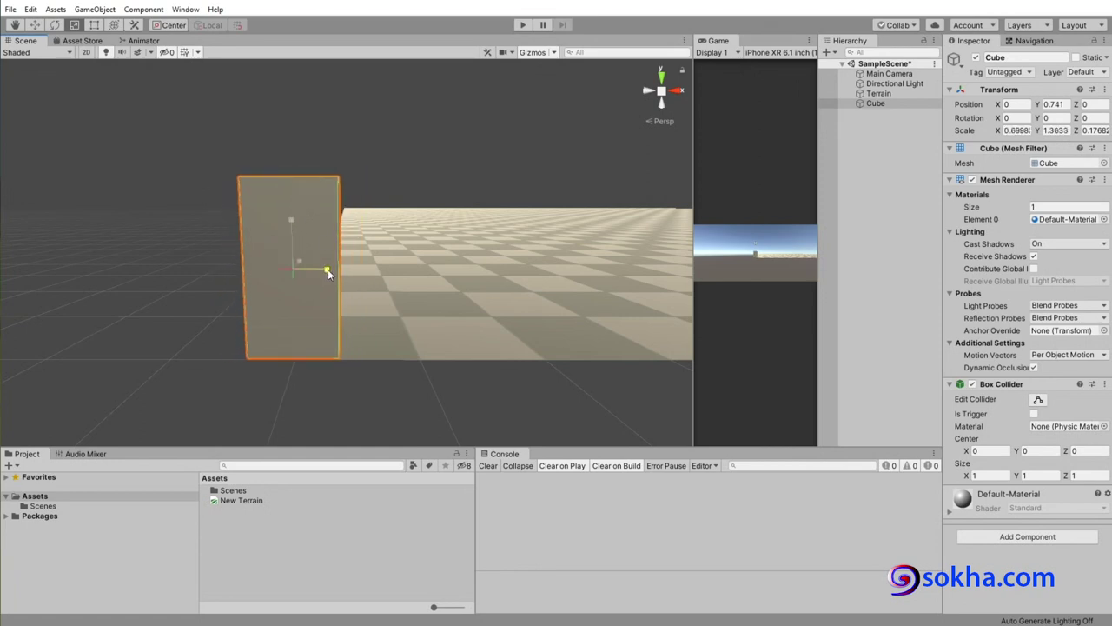
scroll(340, 313, "up", 2)
scroll(340, 311, "up", 2)
scroll(340, 310, "down", 2)
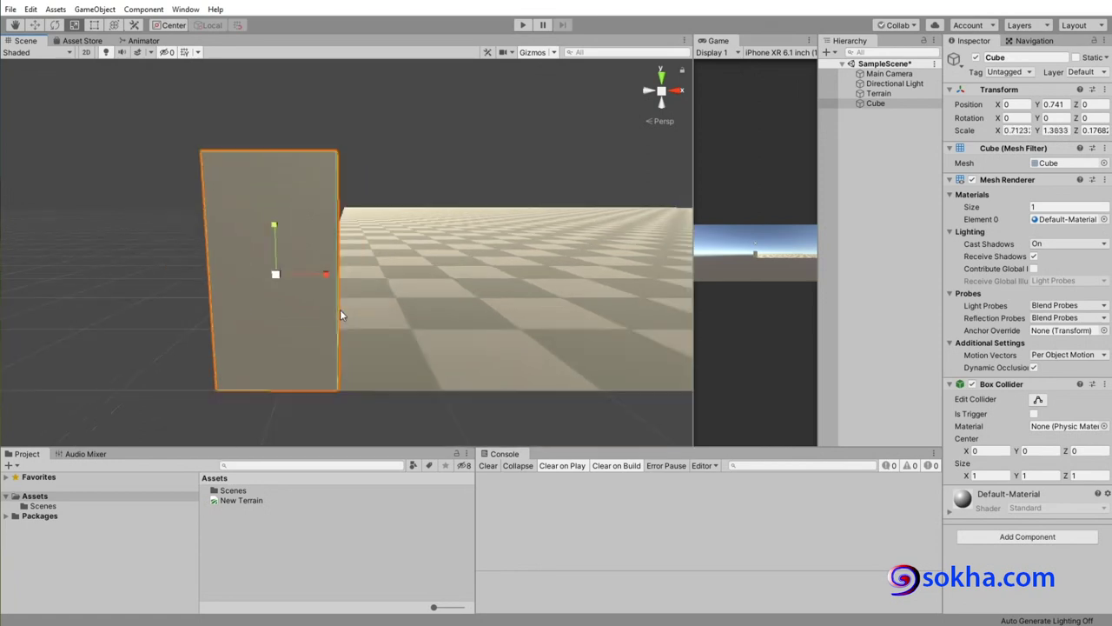
middle_click_drag(341, 315, 388, 301)
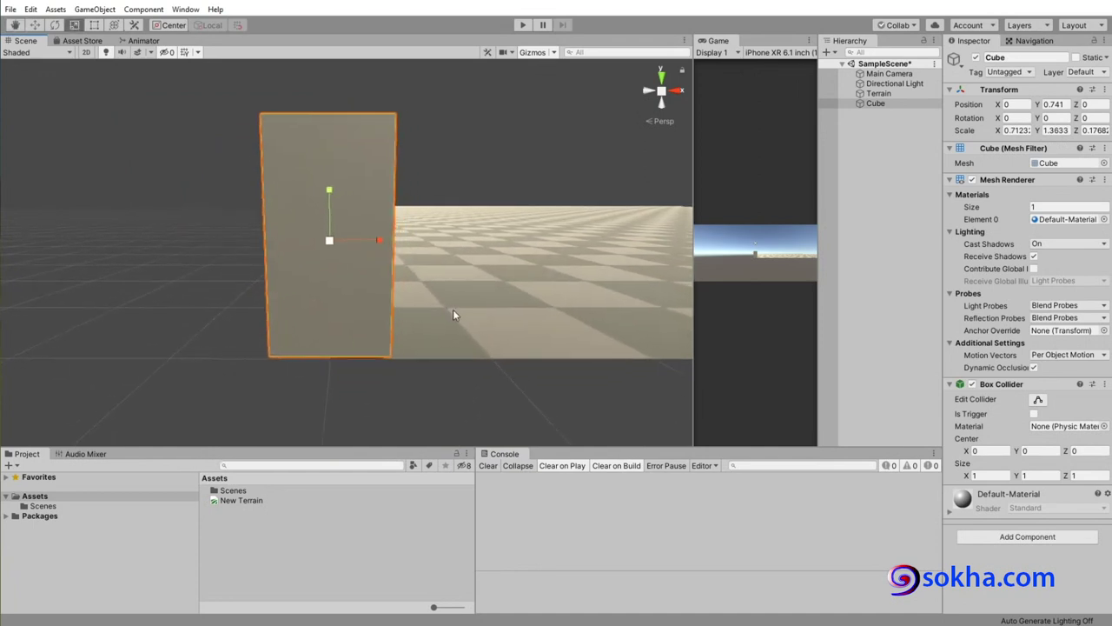
left_click_drag(527, 233, 481, 274, "alt")
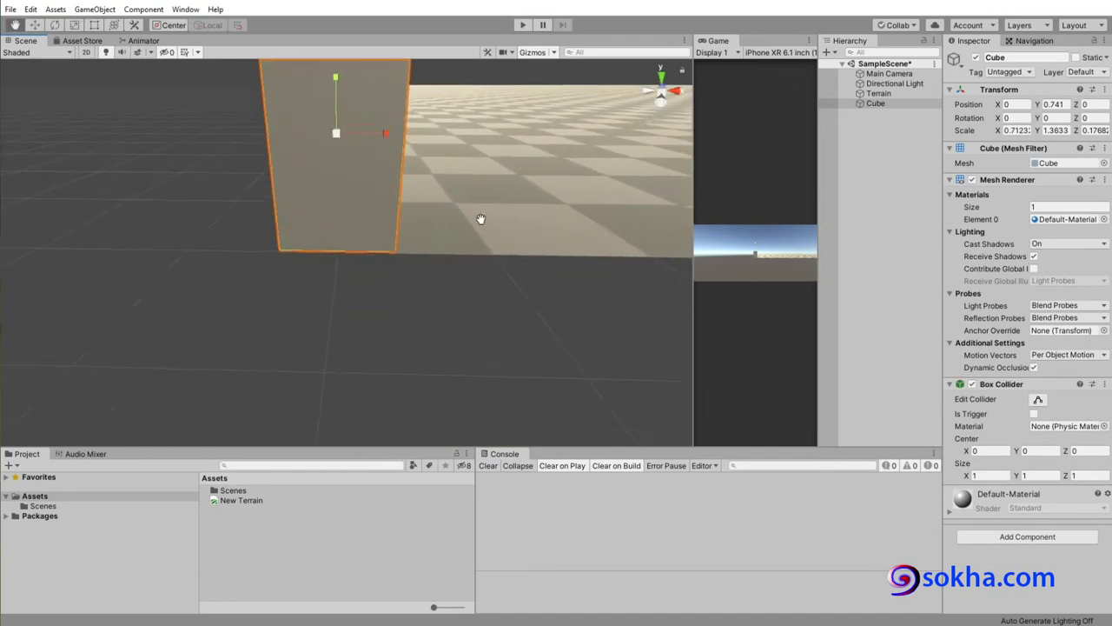
scroll(492, 262, "down", 1)
scroll(510, 258, "down", 2)
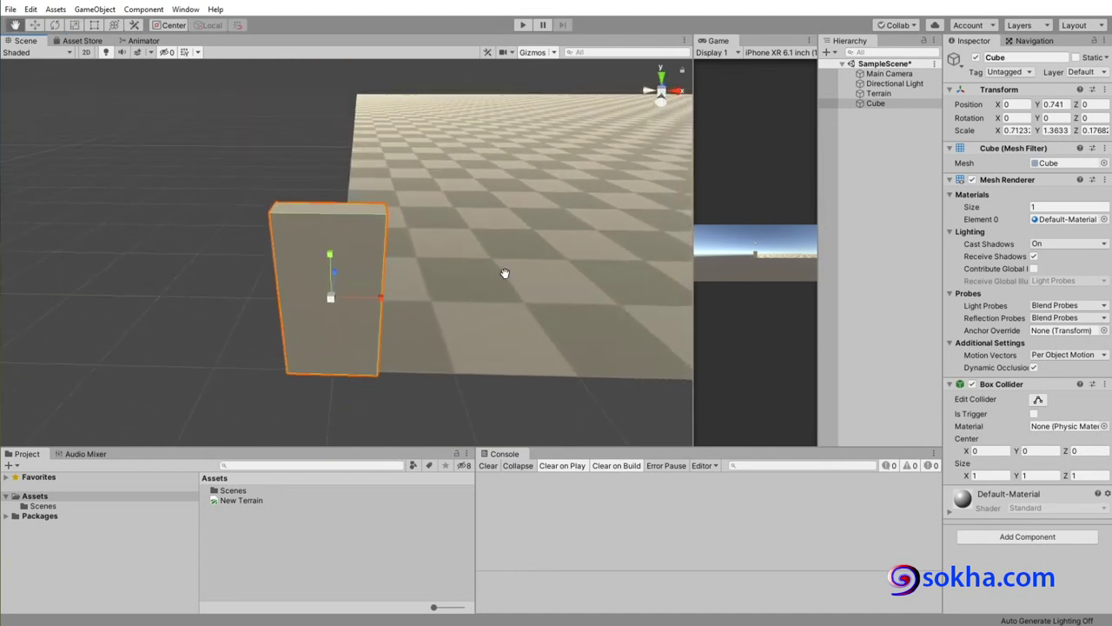
scroll(530, 287, "down", 1)
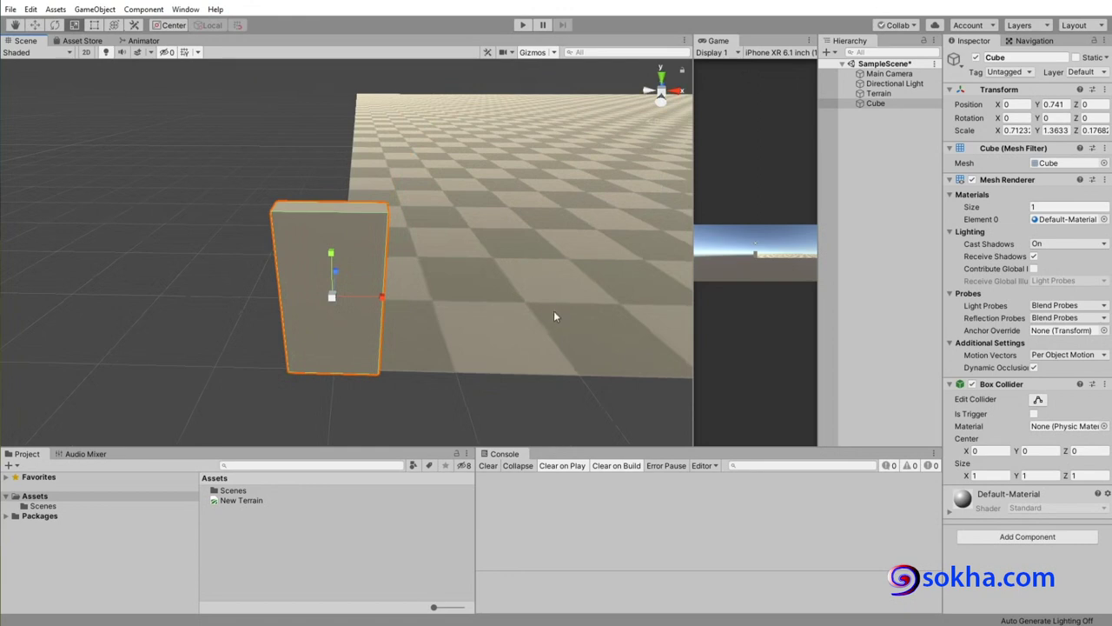
Step: Create a new folder named ksCode under Assets
left_click(35, 497)
right_click(306, 544)
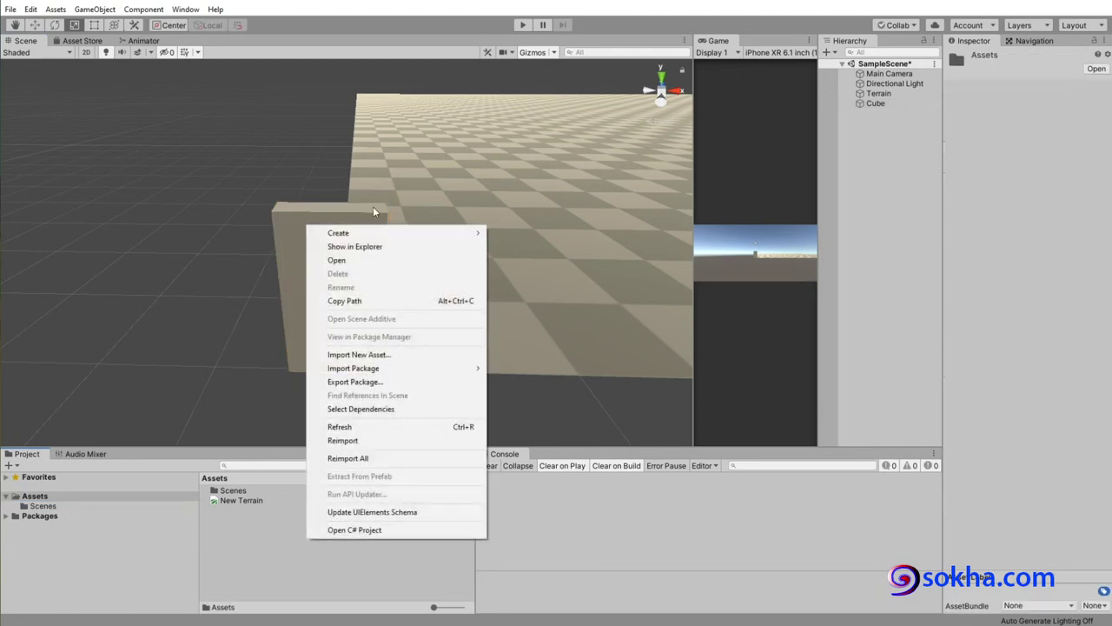
mouse_move(370, 233)
left_click(522, 175)
type("ks")
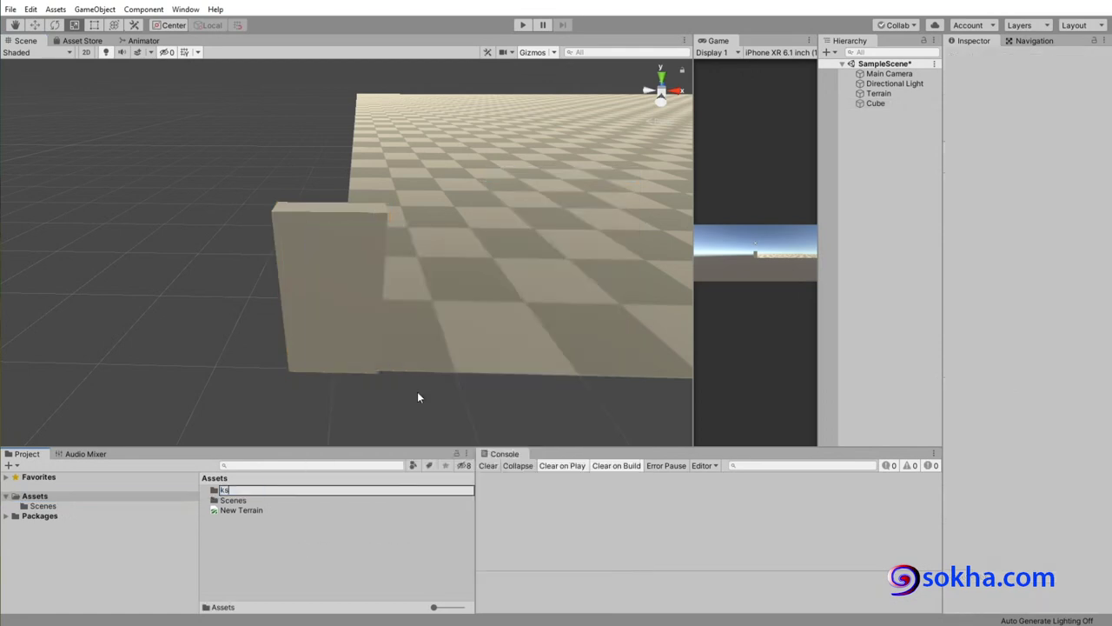
type("Code")
key("Return")
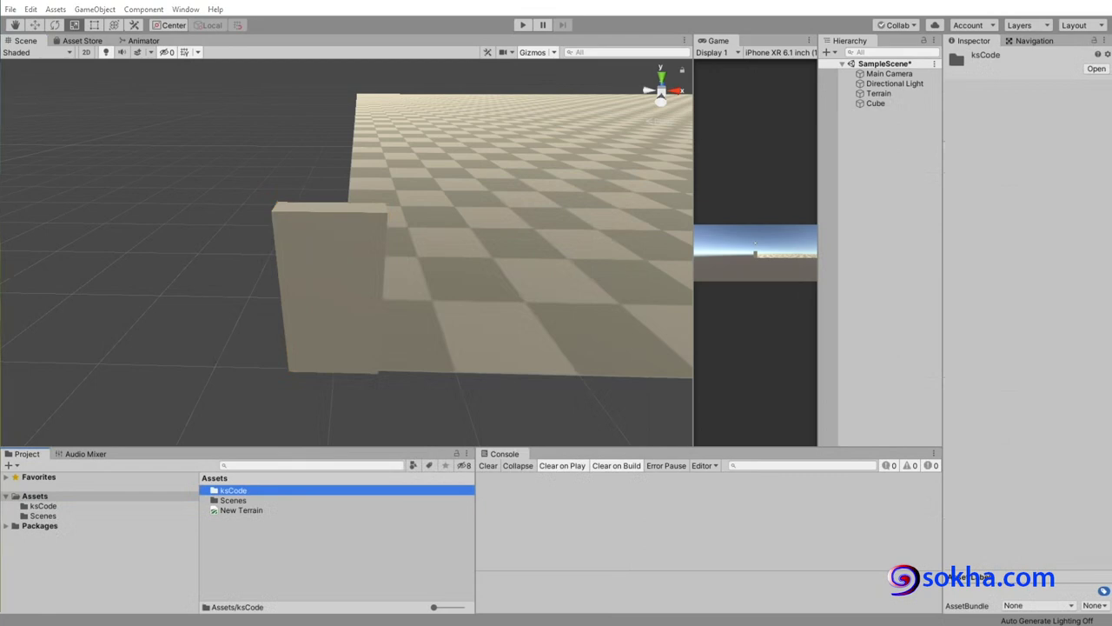
Step: Create a C# script named ksAngleAxis inside ksCode and open it in the code editor
double_click(248, 492)
right_click(295, 496)
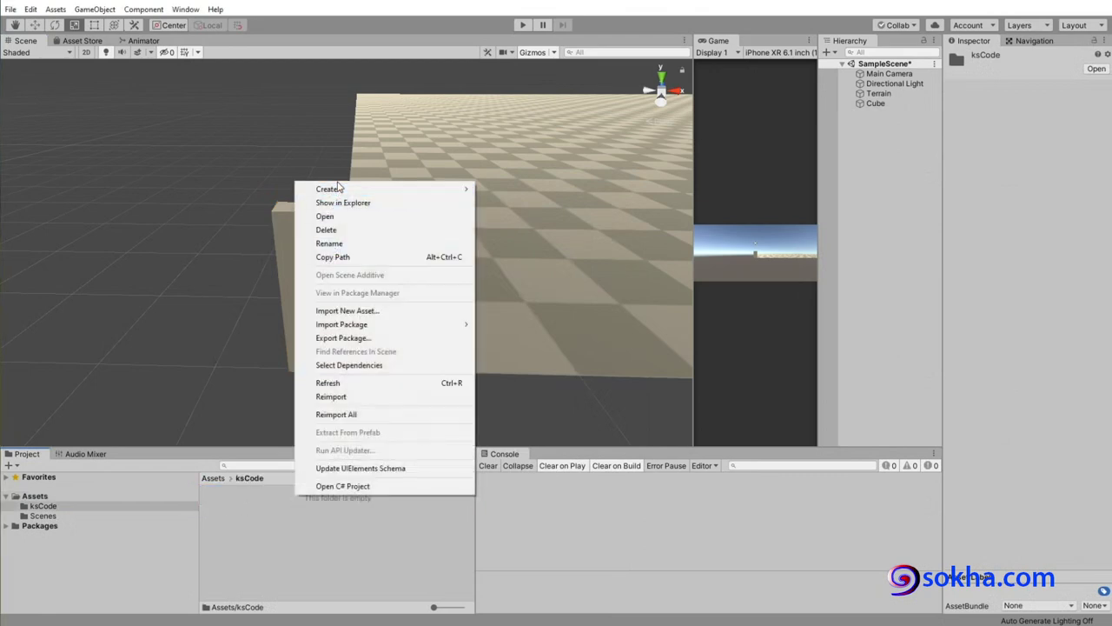
mouse_move(341, 188)
left_click(502, 189)
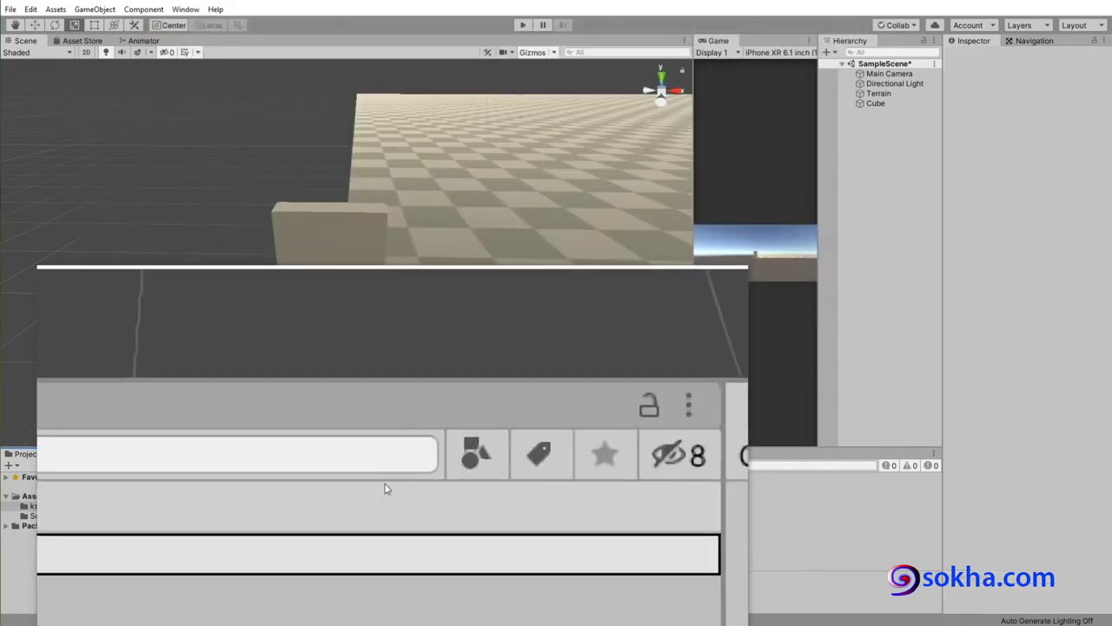
type("ks")
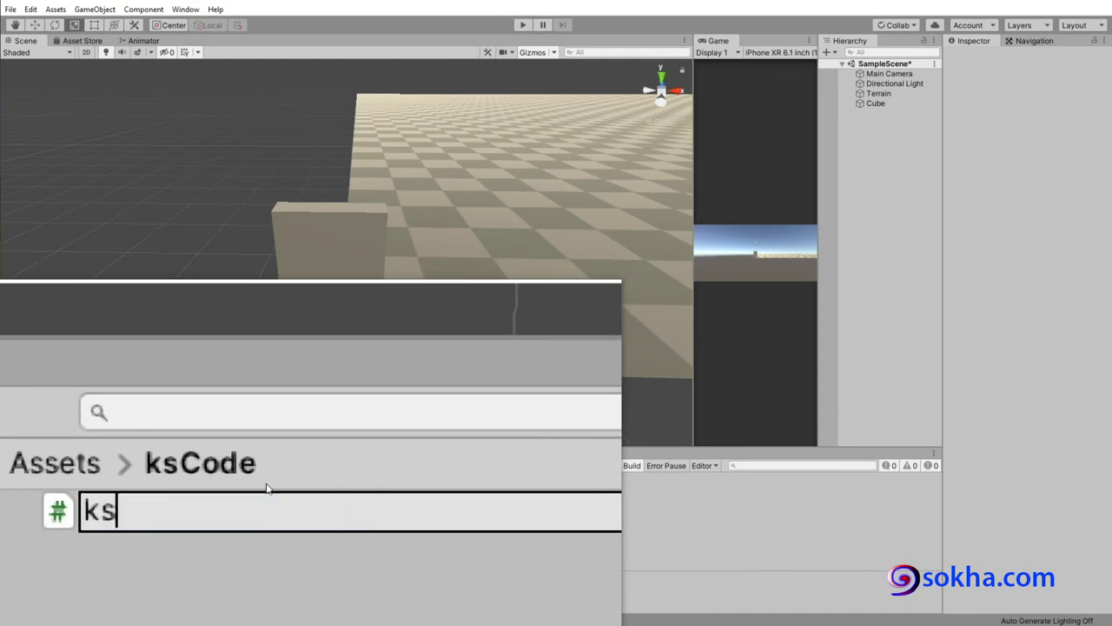
type("Angle")
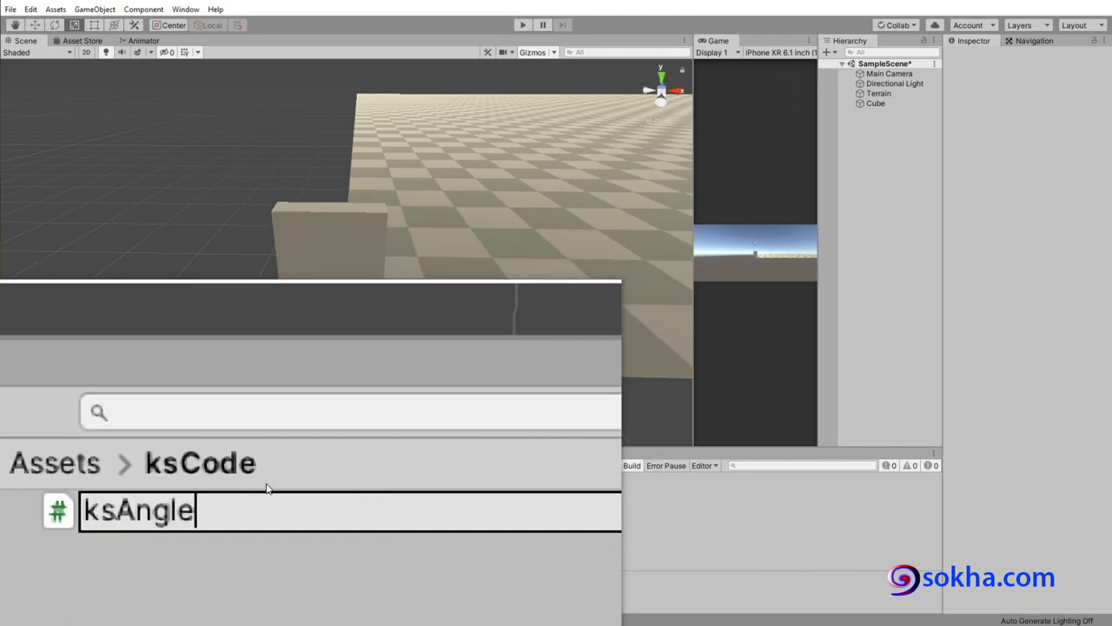
type("Axis")
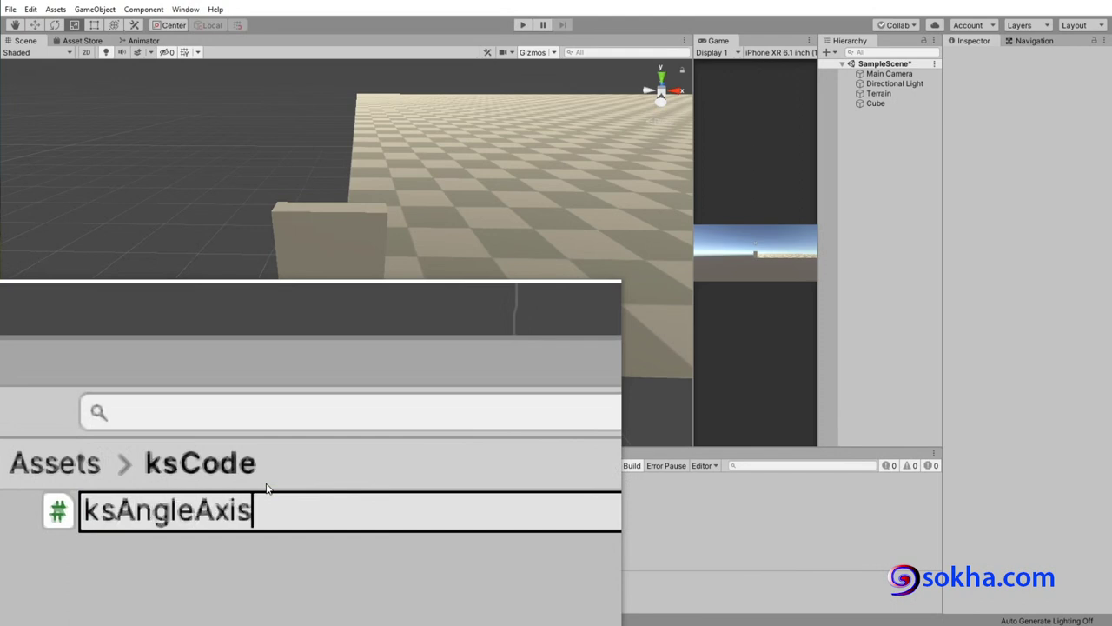
key("Return")
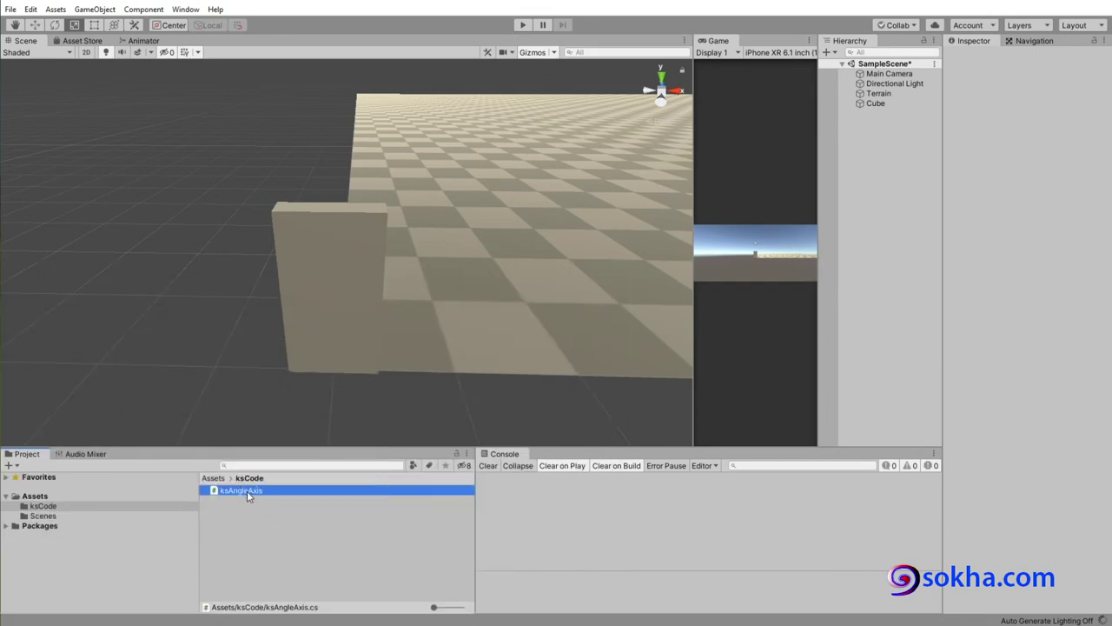
right_click(246, 490)
left_click(267, 214)
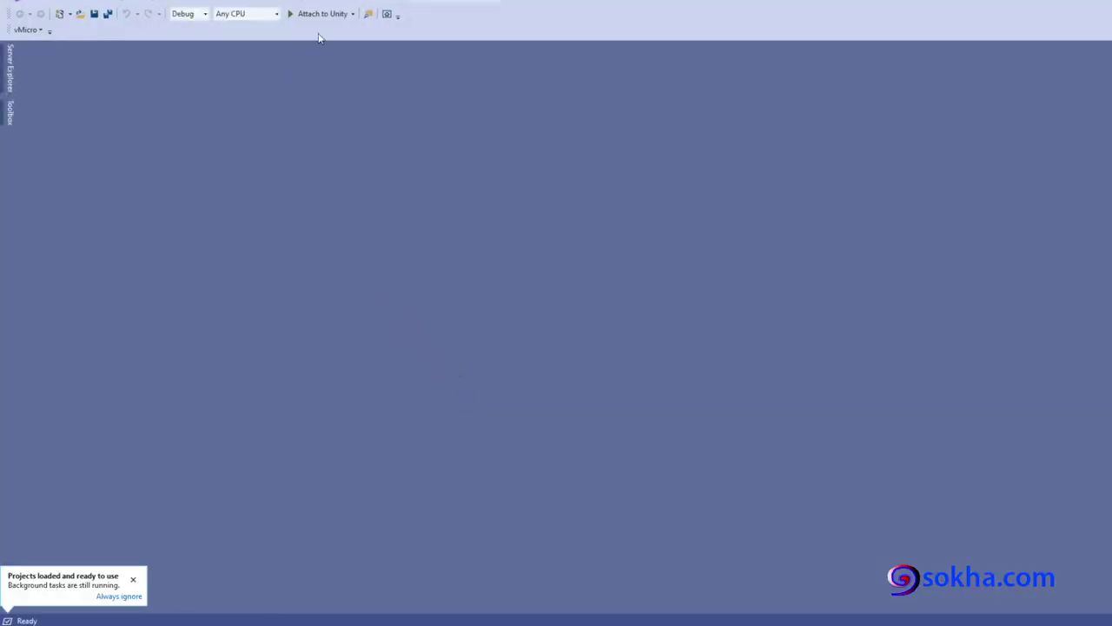
Step: Check the installed Visual Studio version in Help > About
left_click(403, 4)
left_click(426, 165)
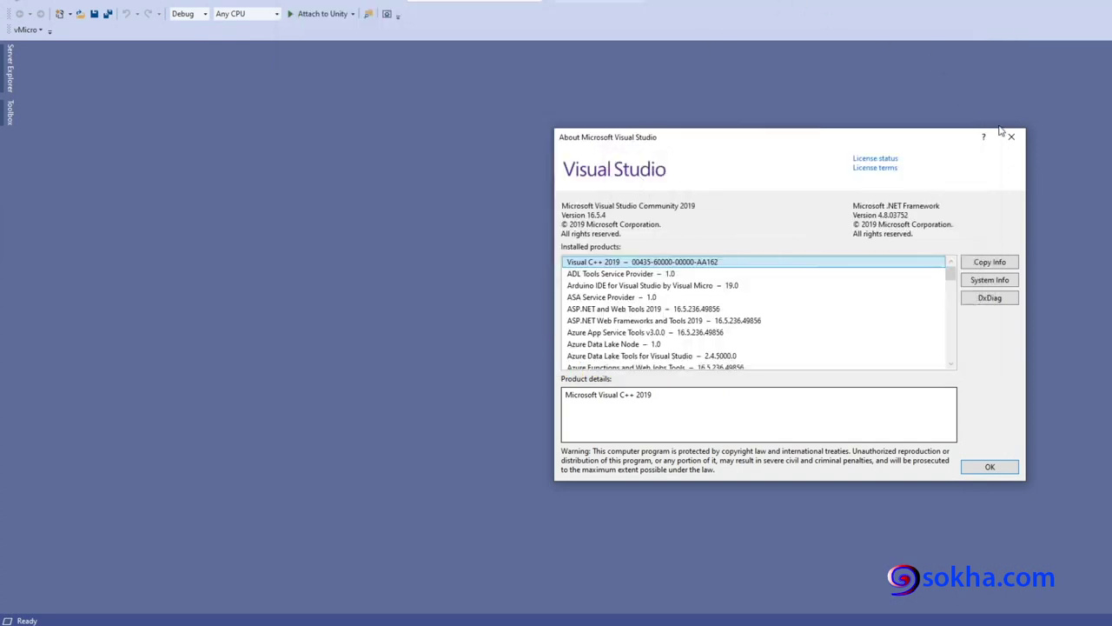
left_click(1011, 136)
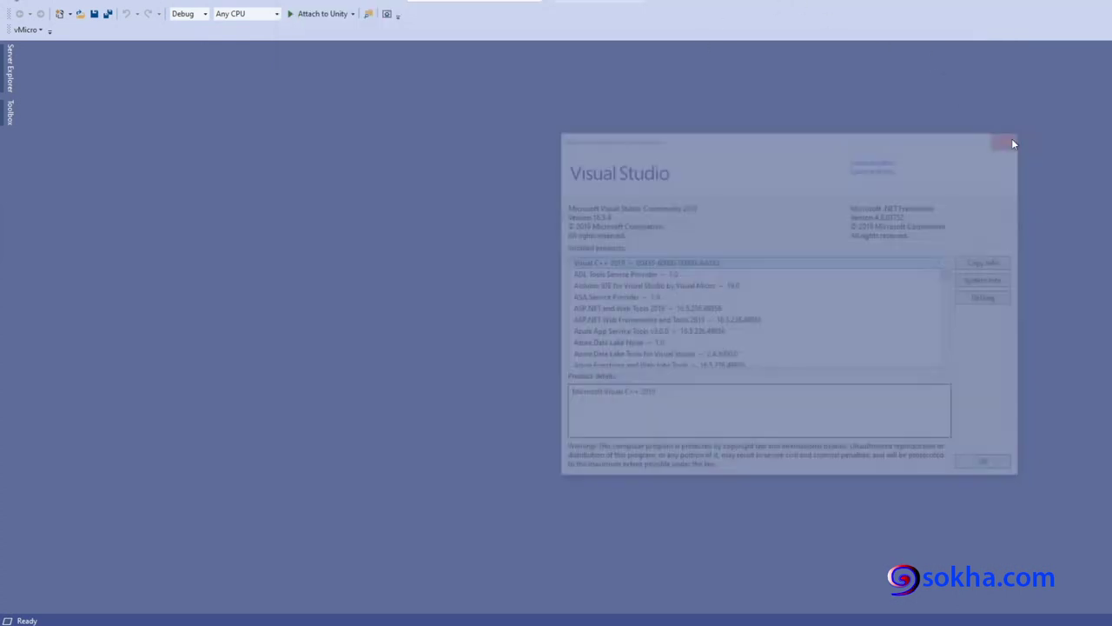
Step: Show Solution Explorer and expand Assembly-CSharp > Assets > ksCode to select ksAngleAxis.cs
key("ctrl+alt+l")
left_click_drag(924, 89, 506, 75)
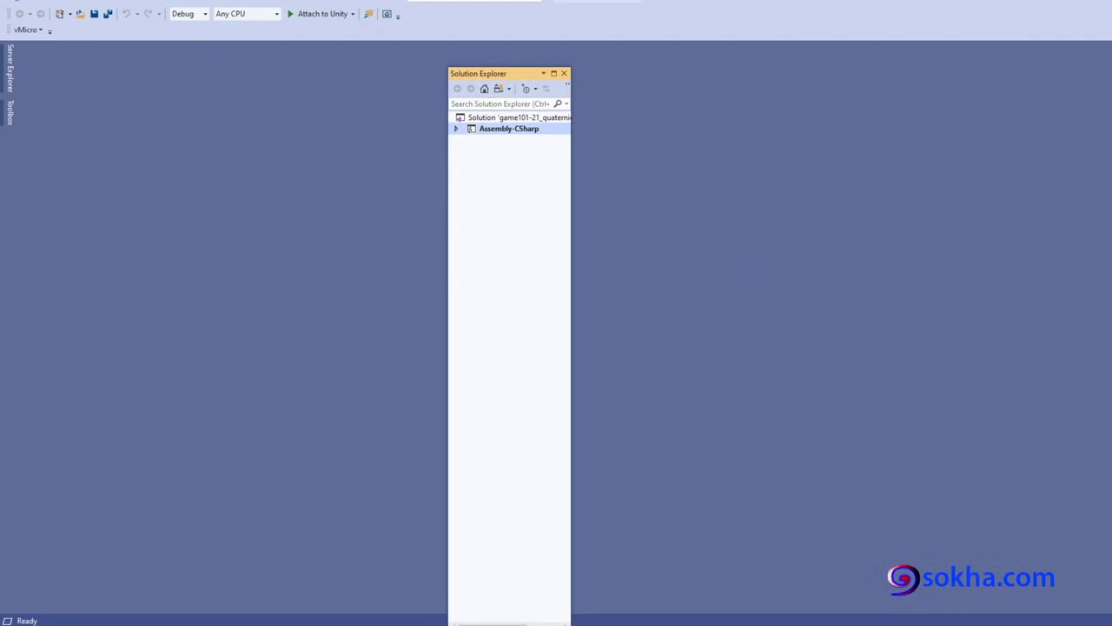
left_click_drag(165, 72, 233, 501)
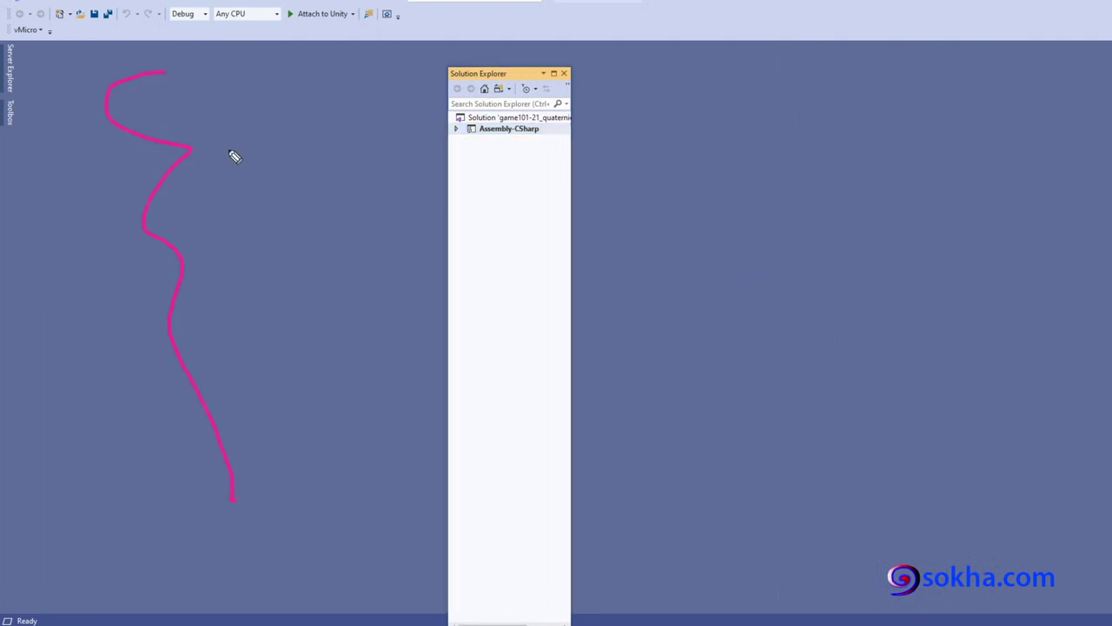
left_click_drag(241, 65, 265, 409)
key("Escape")
left_click(456, 129)
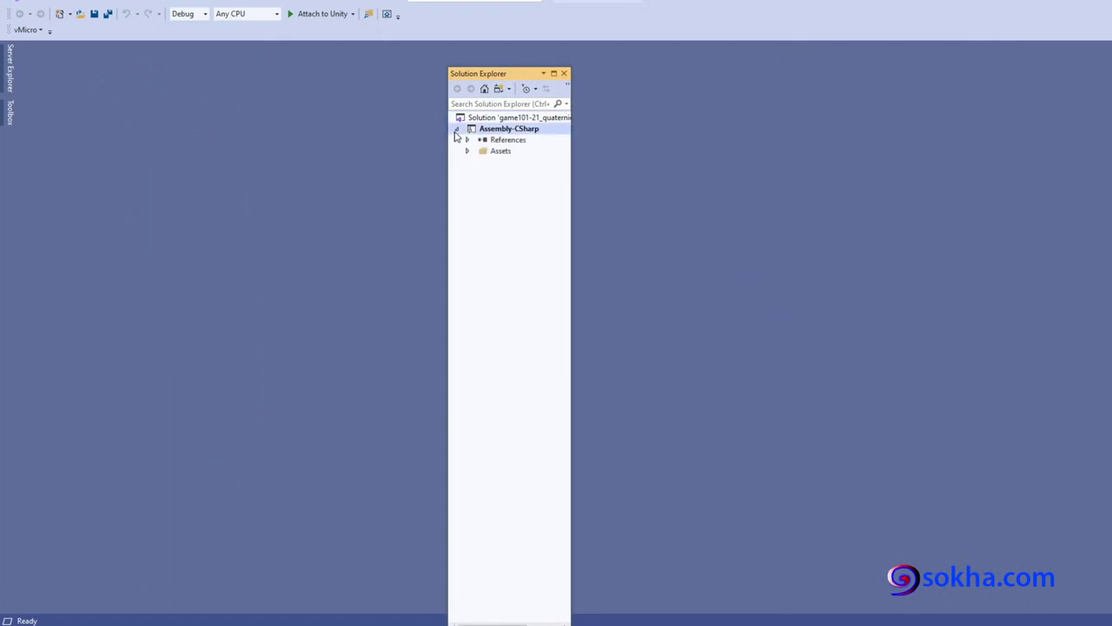
left_click(468, 152)
left_click(479, 162)
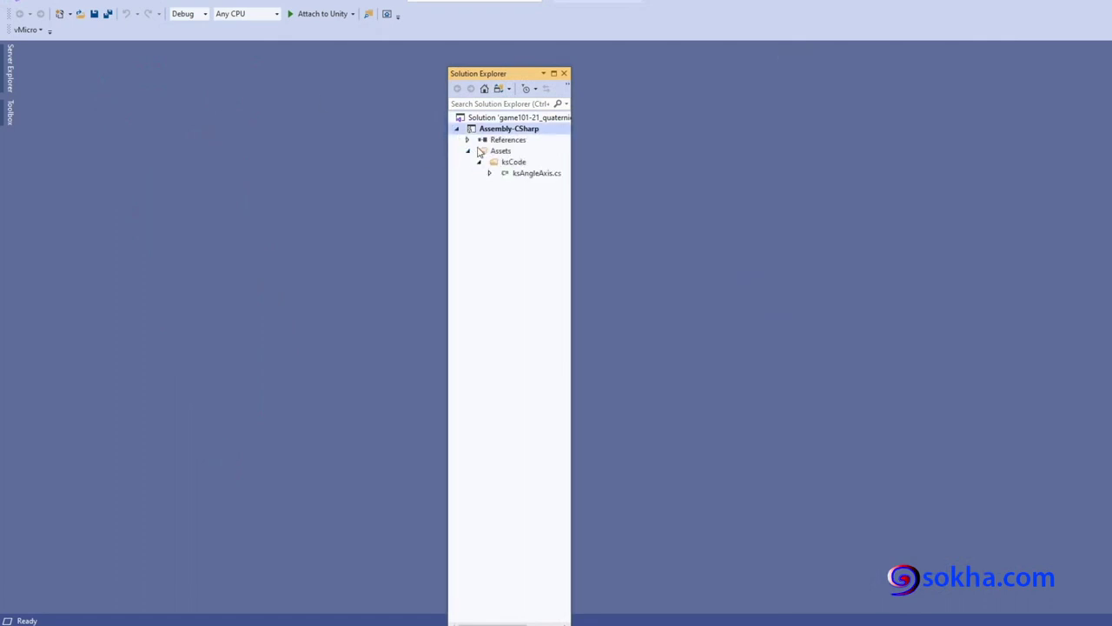
key("super+plus")
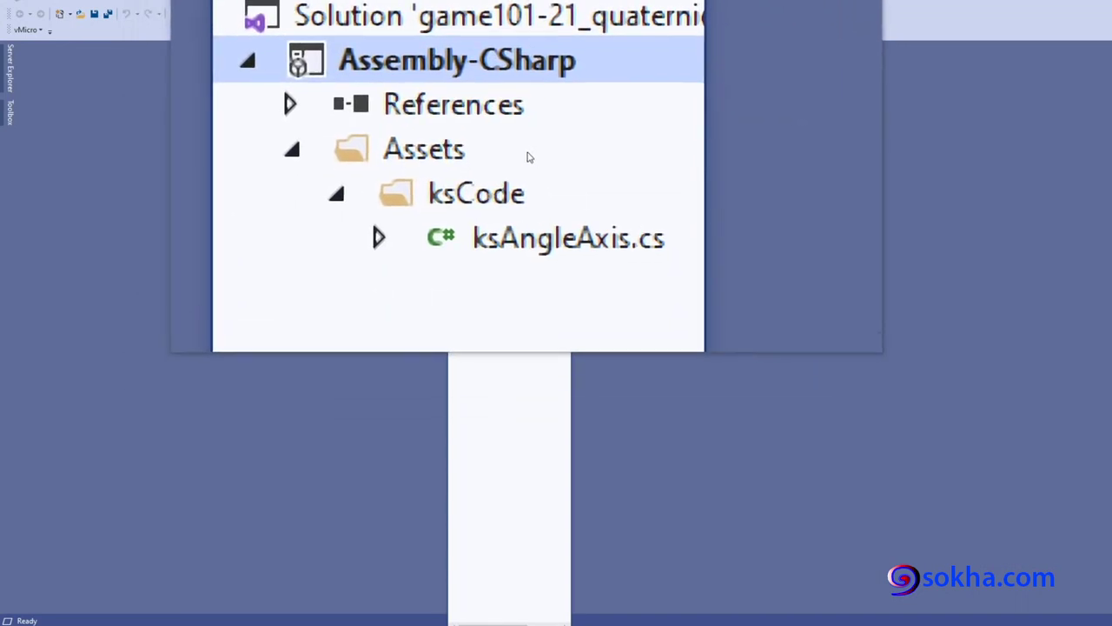
left_click(546, 177)
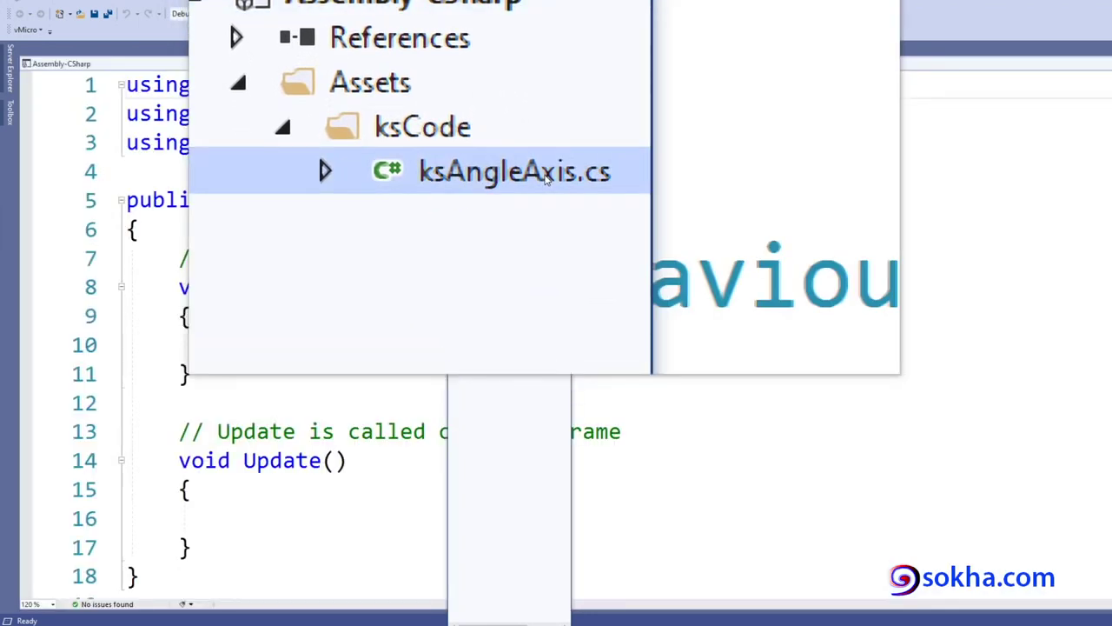
Step: Dock the Solution Explorer panel into the Visual Studio workspace
key("super+Escape")
mouse_move(511, 66)
left_mouse_down()
mouse_move(789, 327)
mouse_move(14, 378)
left_mouse_up()
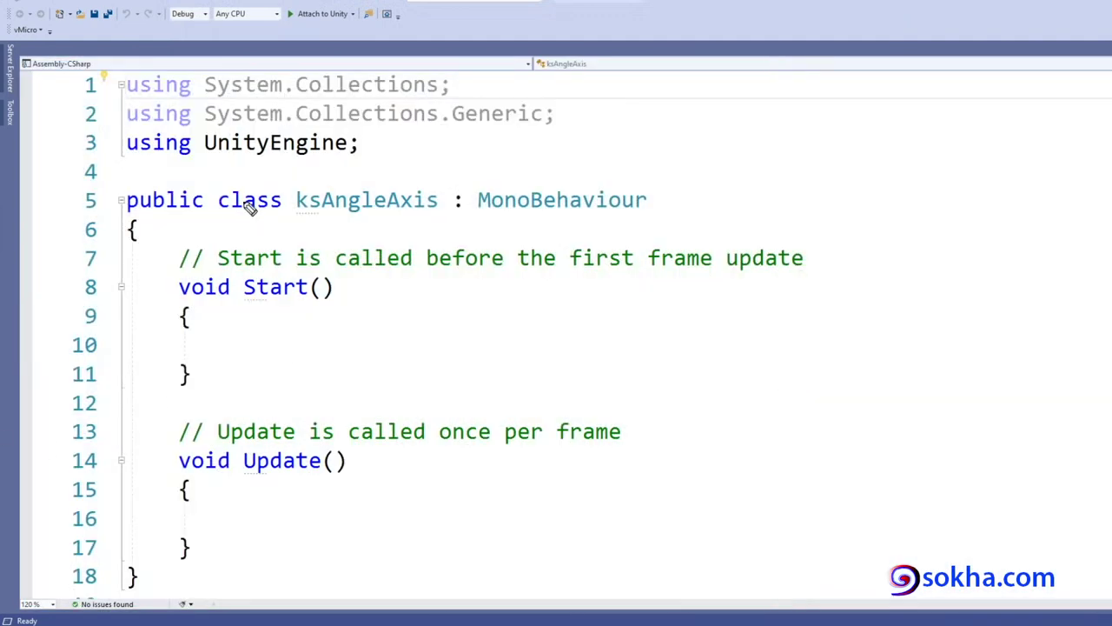
left_click_drag(284, 139, 304, 492)
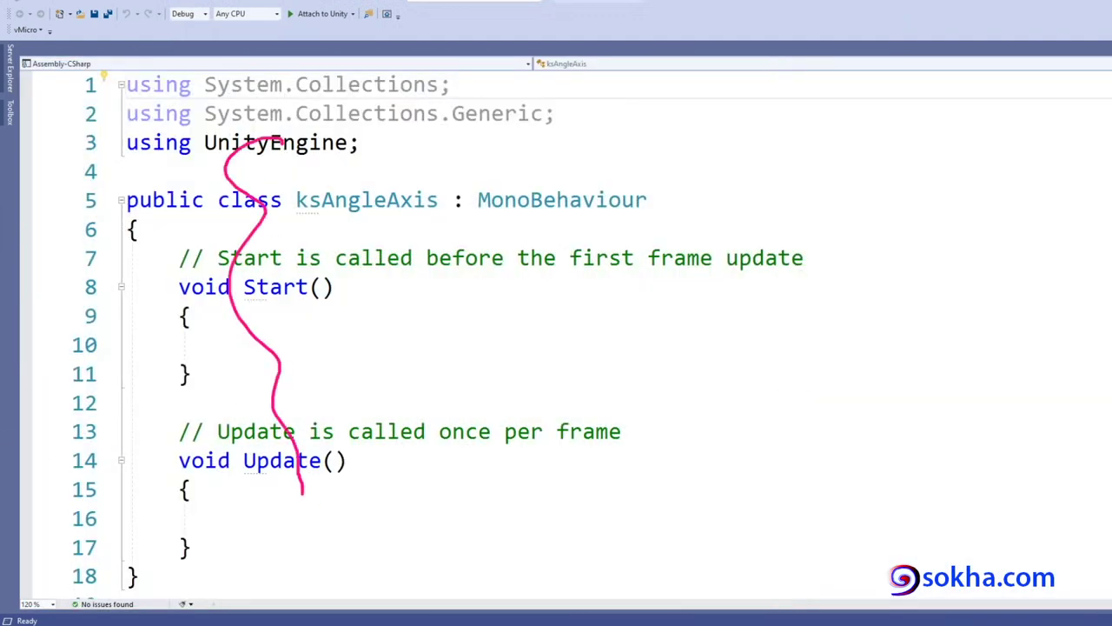
key("Escape")
Step: Replace the System using lines with comments '//sokha.com', '//27 april 2020' and '//summary:???????'
left_click_drag(556, 114, 51, 80)
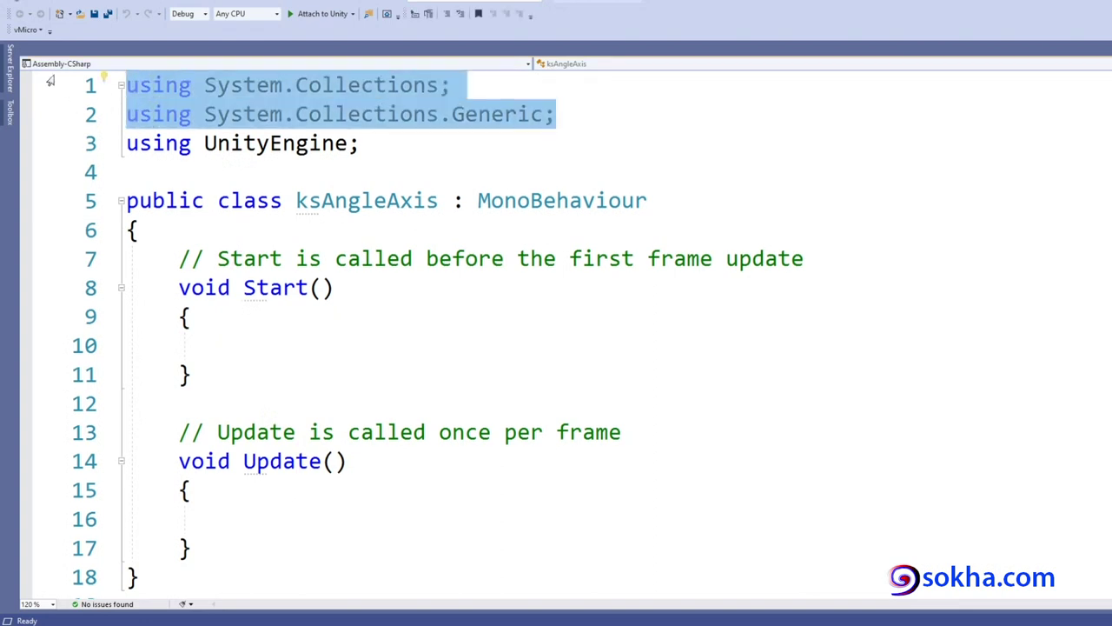
type("//sokha.com")
key("Return")
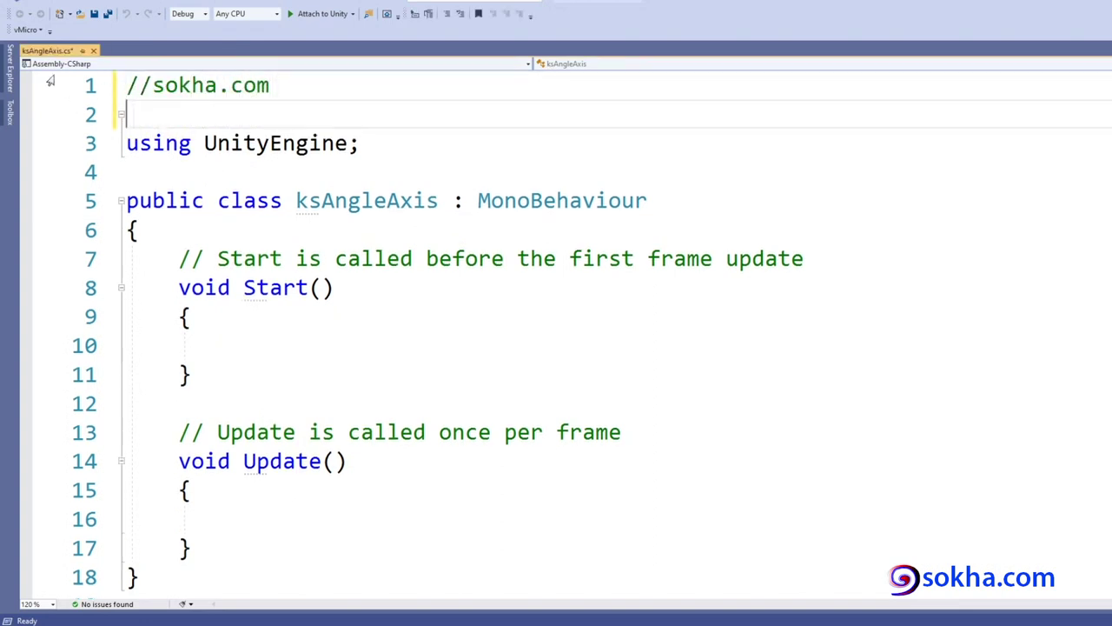
type("//27 ")
type("april 2020")
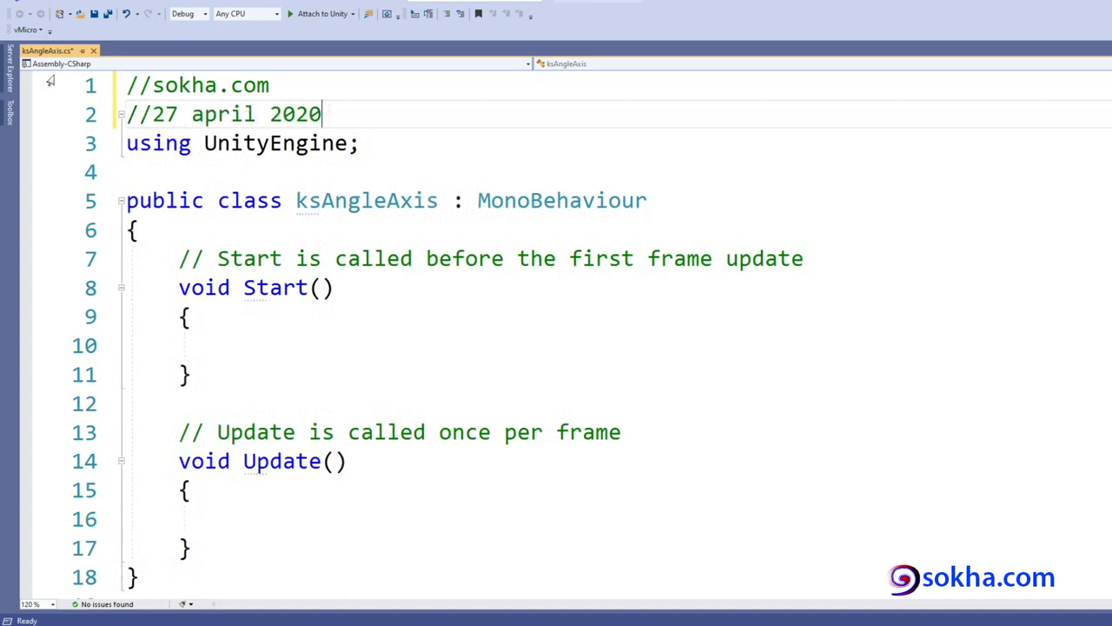
key("Return")
type("//summary:")
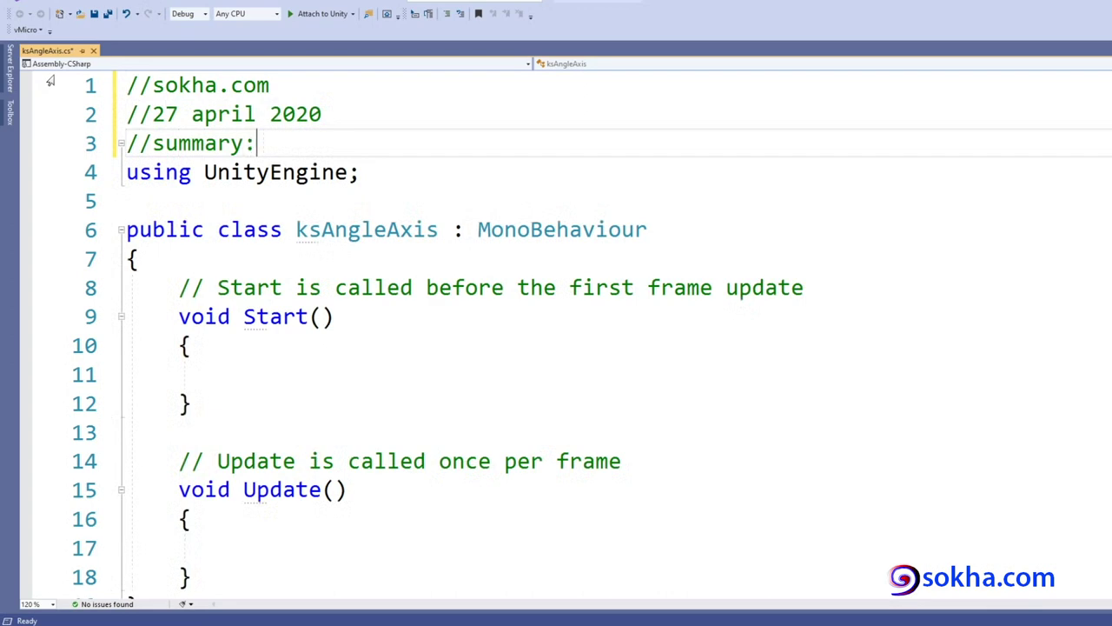
type("???????")
key("Return")
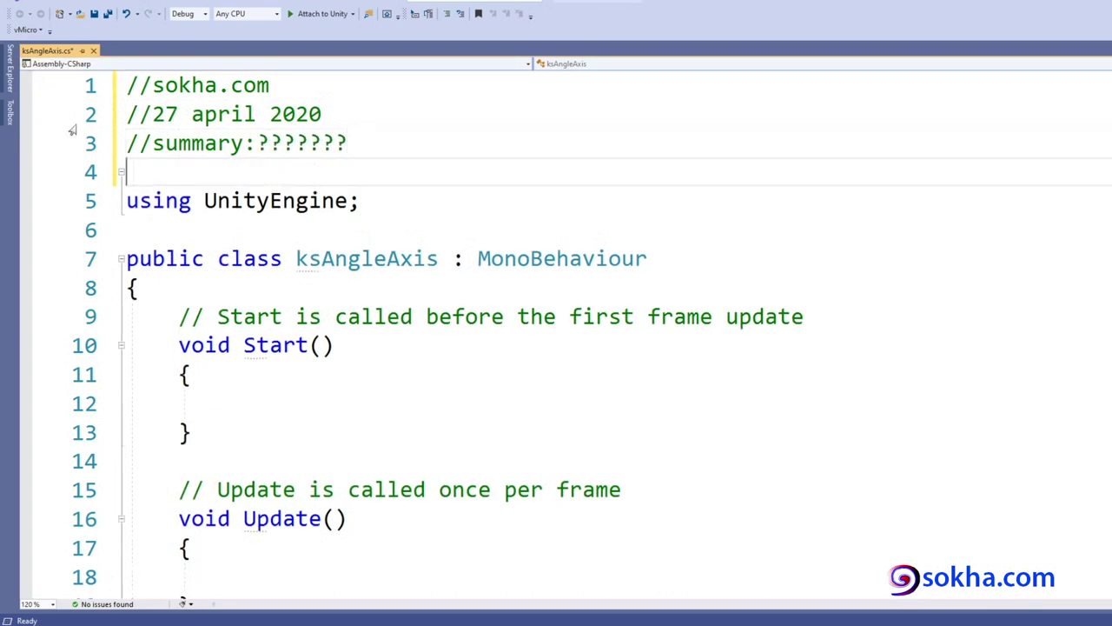
Step: Delete the Start and Update methods, leaving the ksAngleAxis class body empty
left_click_drag(391, 144, 52, 87)
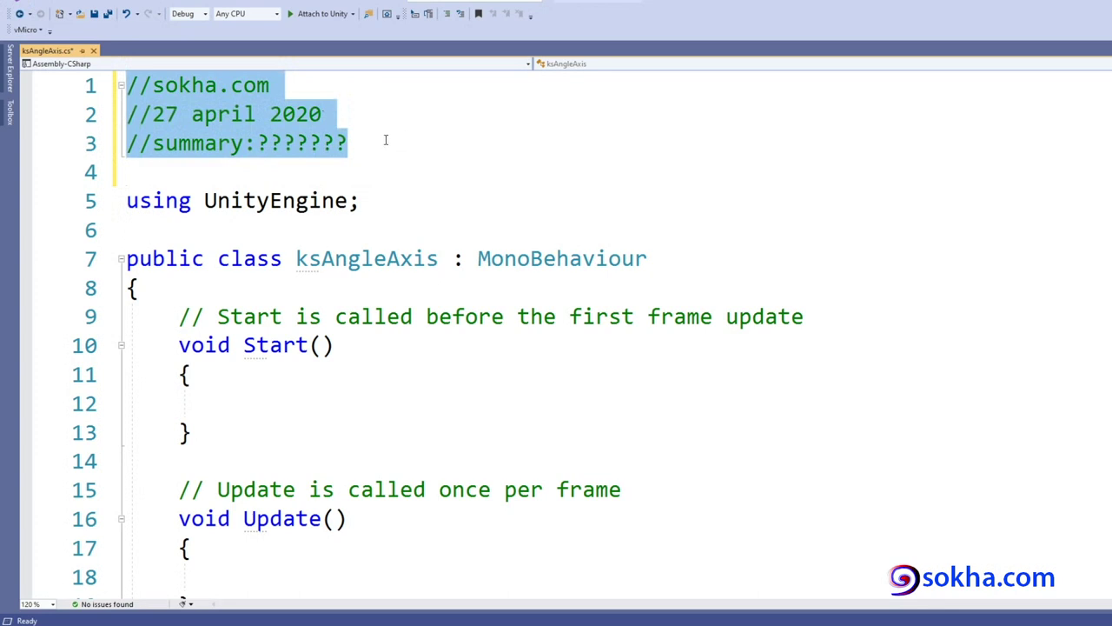
scroll(281, 416, "down", 1)
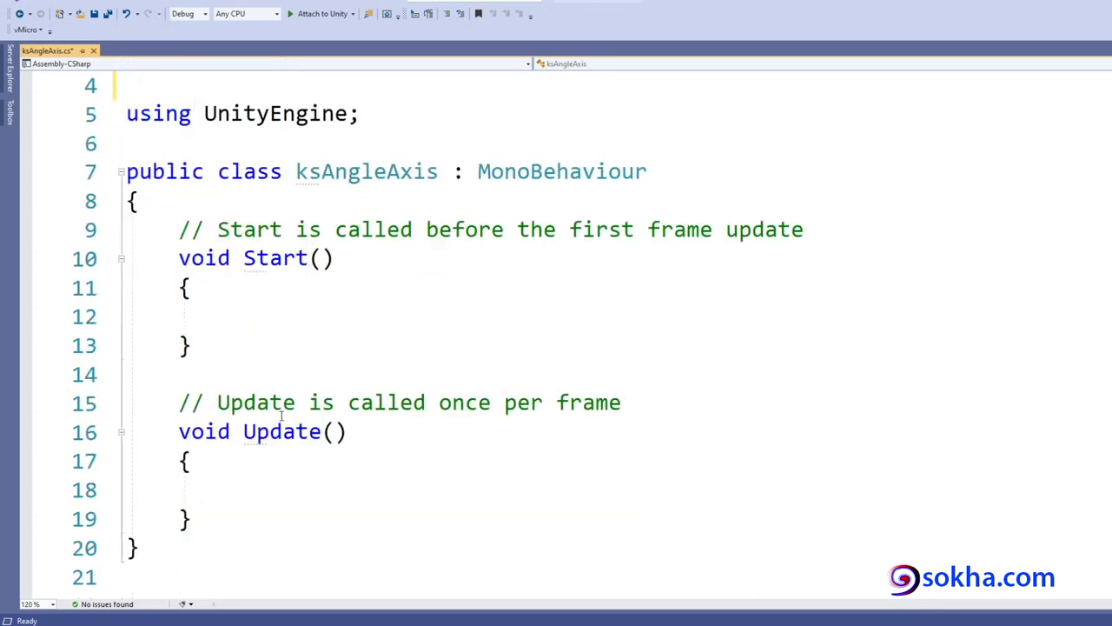
left_click_drag(213, 514, 54, 250)
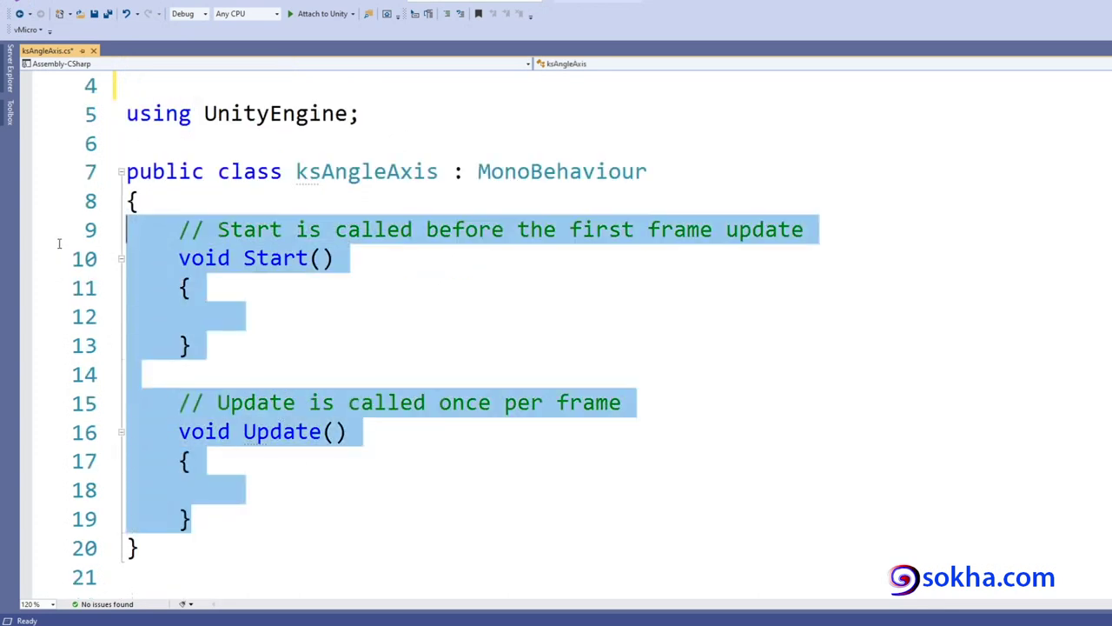
key("Delete")
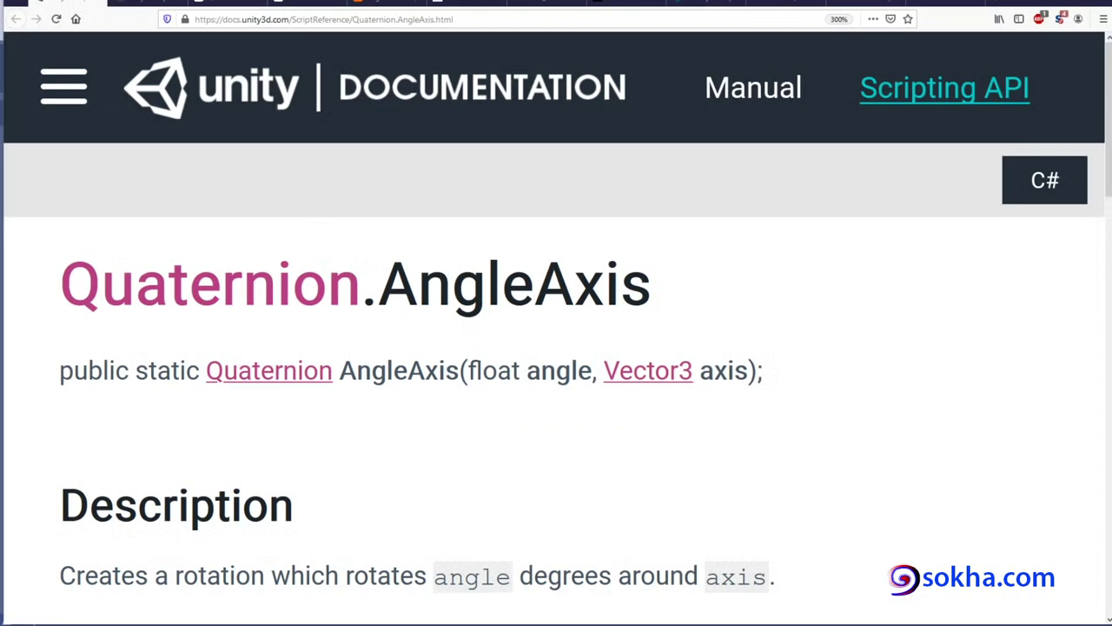
Step: Underline the Unity Documentation heading, the AngleAxis title and 'public static Quaternion' with the pen
left_click_drag(161, 121, 434, 132)
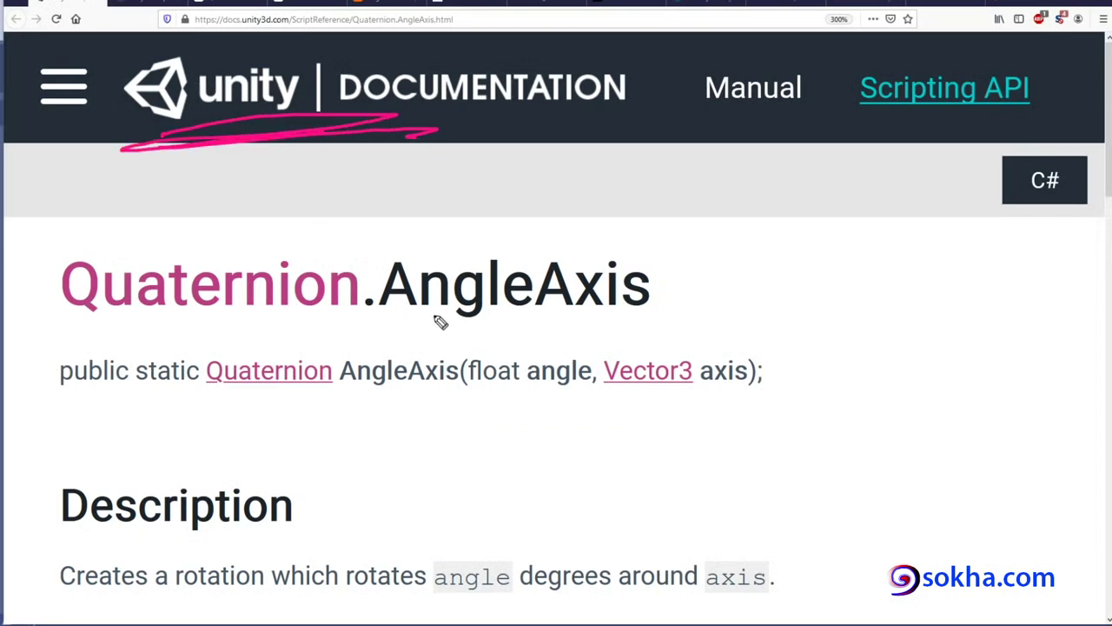
left_click_drag(387, 315, 680, 304)
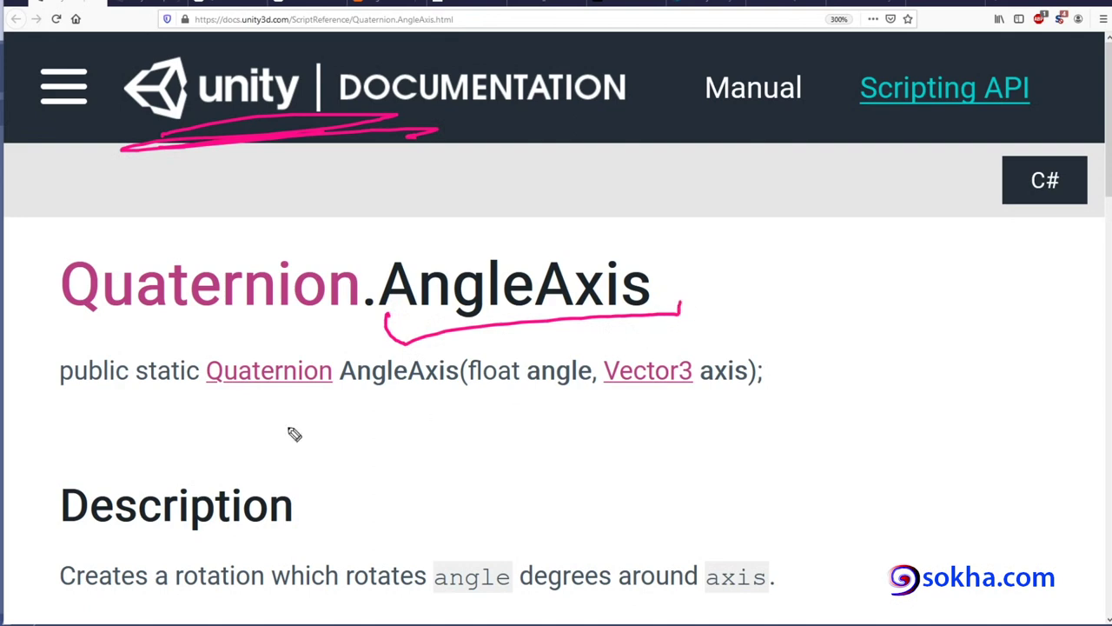
left_click_drag(65, 393, 391, 391)
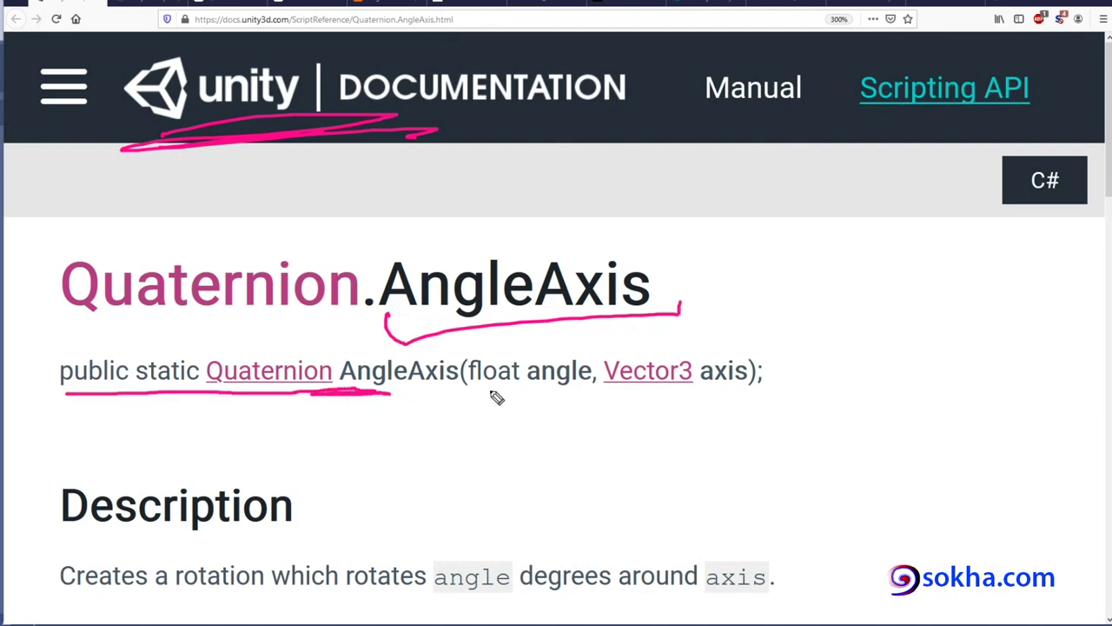
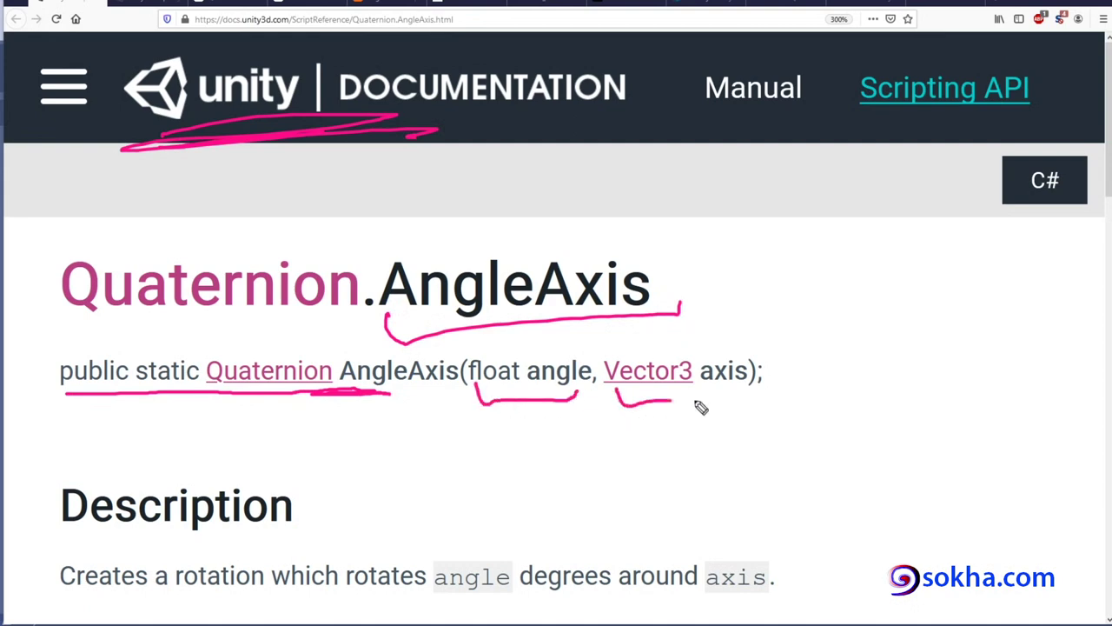
Step: Mark up the float angle and Vector3 axis parameters in the AngleAxis signature
left_click_drag(700, 406, 741, 393)
left_click_drag(501, 394, 514, 459)
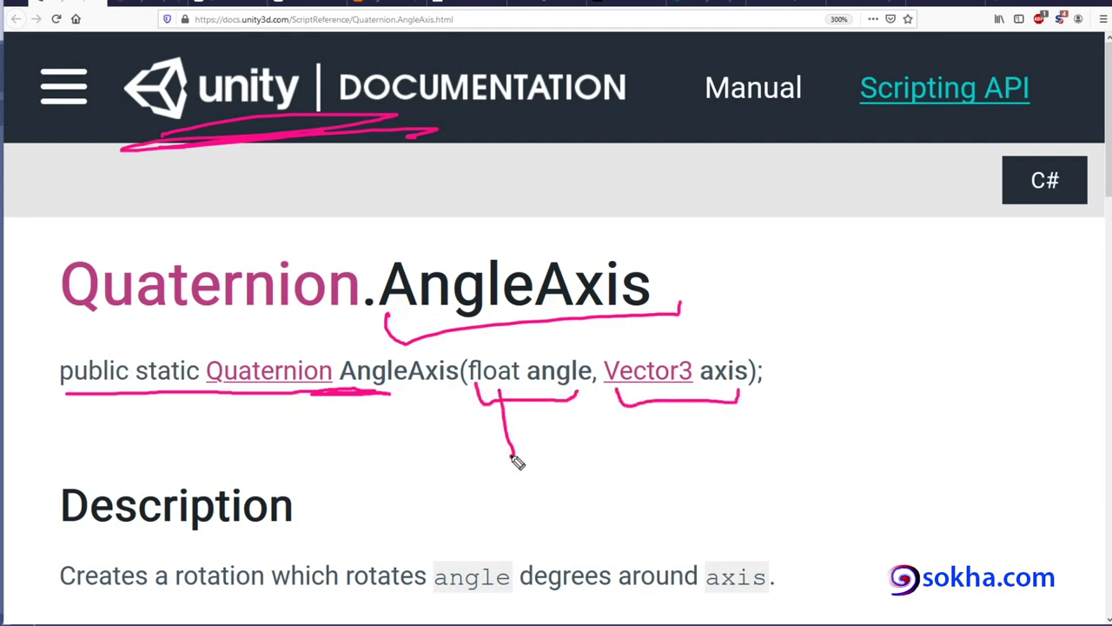
mouse_move(615, 402)
left_mouse_down()
mouse_move(594, 354)
mouse_move(777, 385)
mouse_move(739, 398)
left_mouse_up()
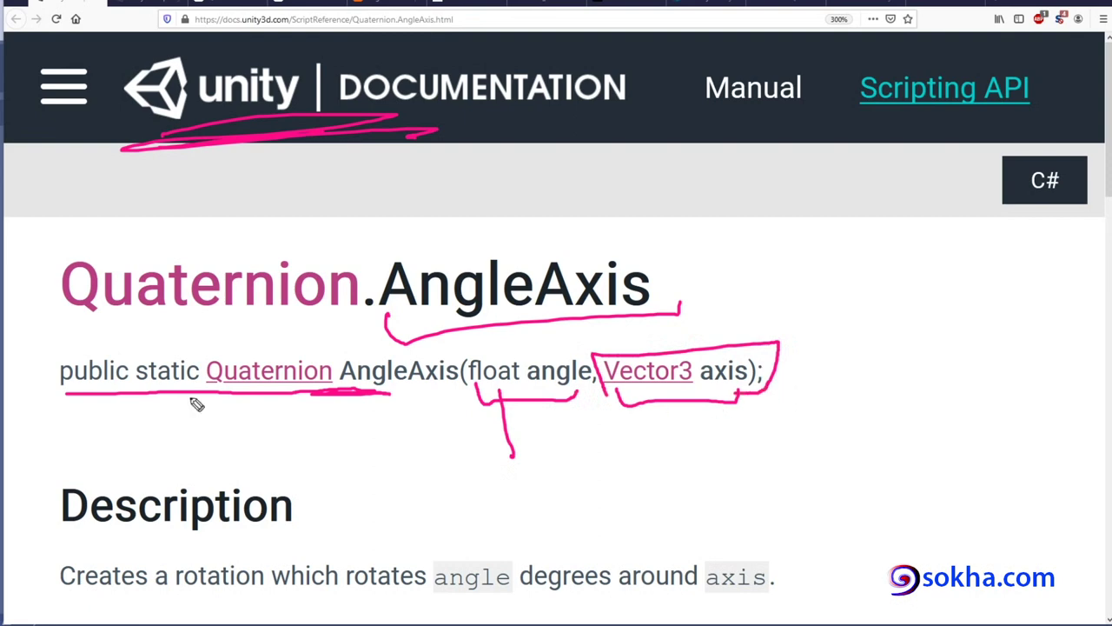
mouse_move(563, 346)
left_mouse_down()
mouse_move(443, 369)
mouse_move(474, 357)
left_mouse_up()
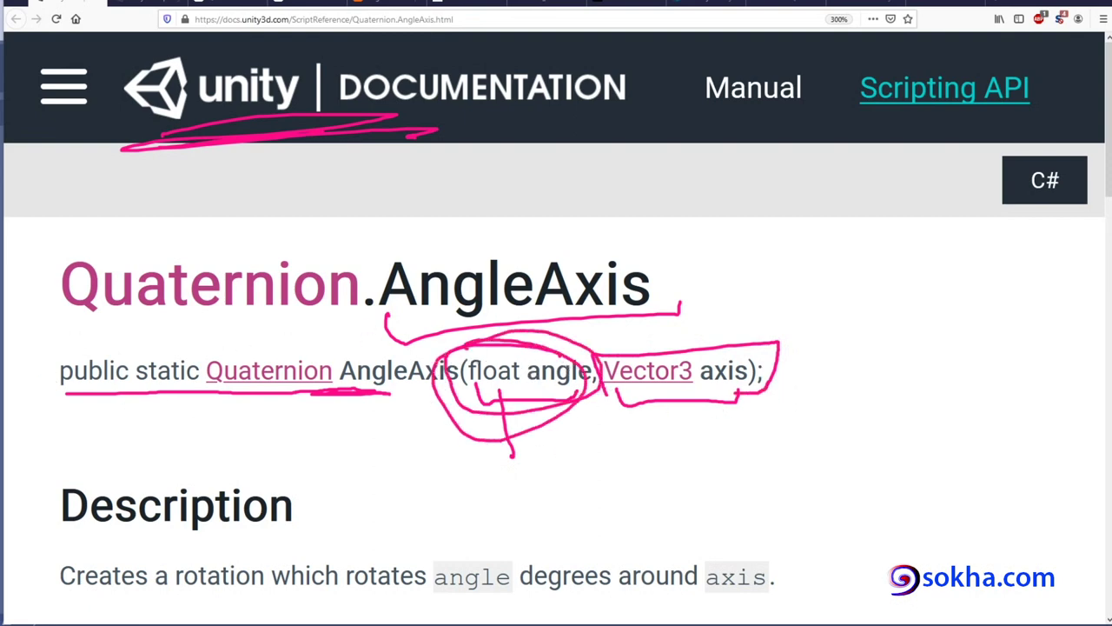
key("Escape")
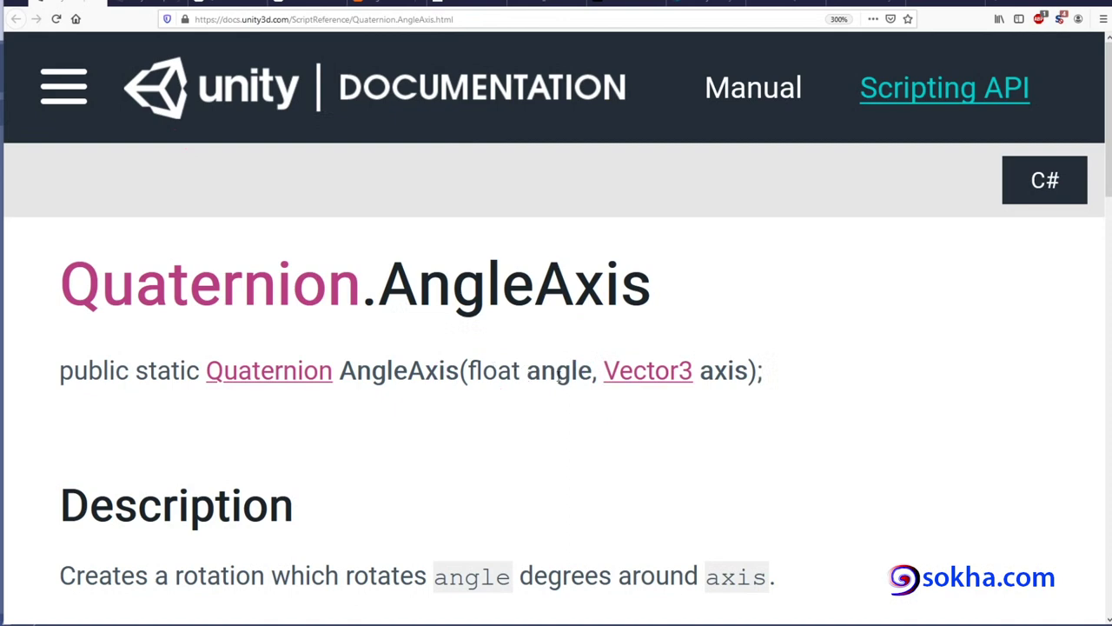
left_click_drag(528, 372, 597, 372)
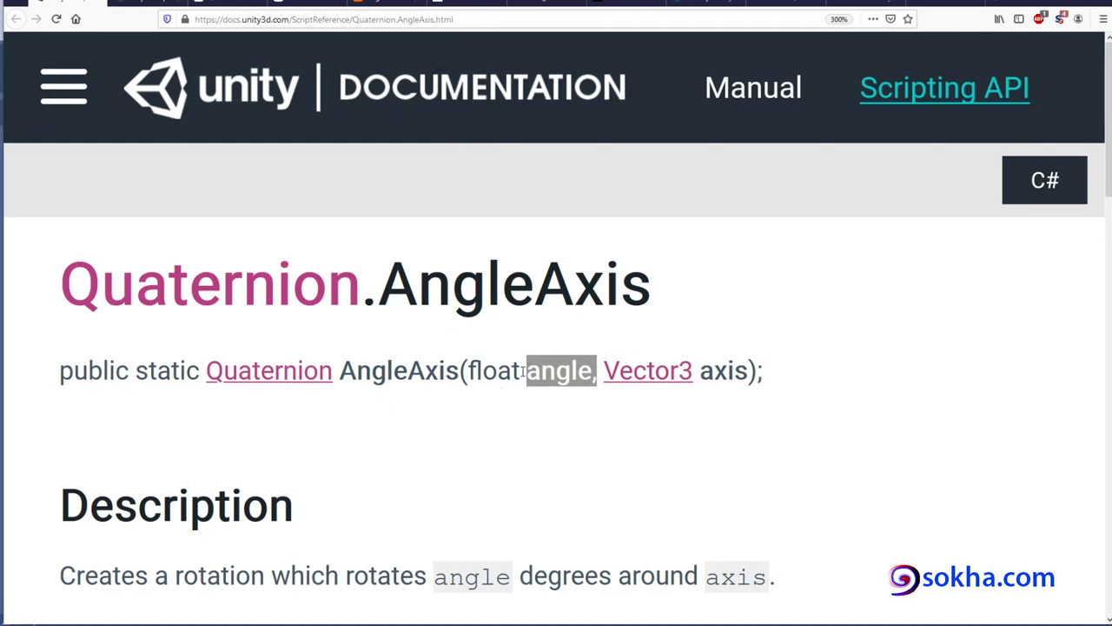
left_click_drag(469, 371, 521, 372)
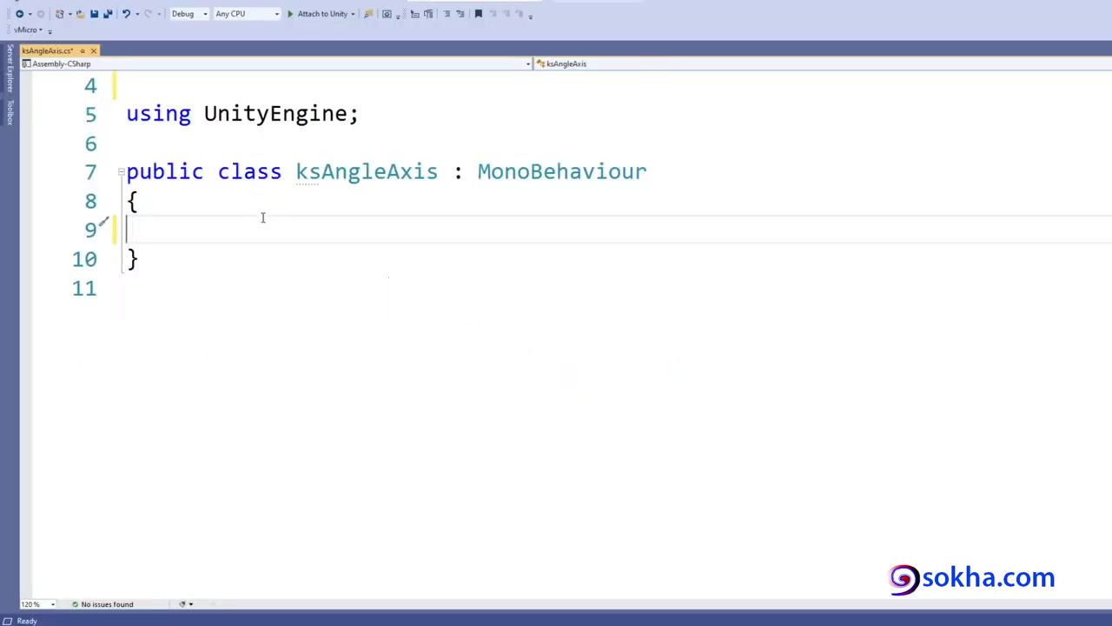
Step: Declare the field 'public float angle = 30;' in the ksAngleAxis class
key("Return")
type("public")
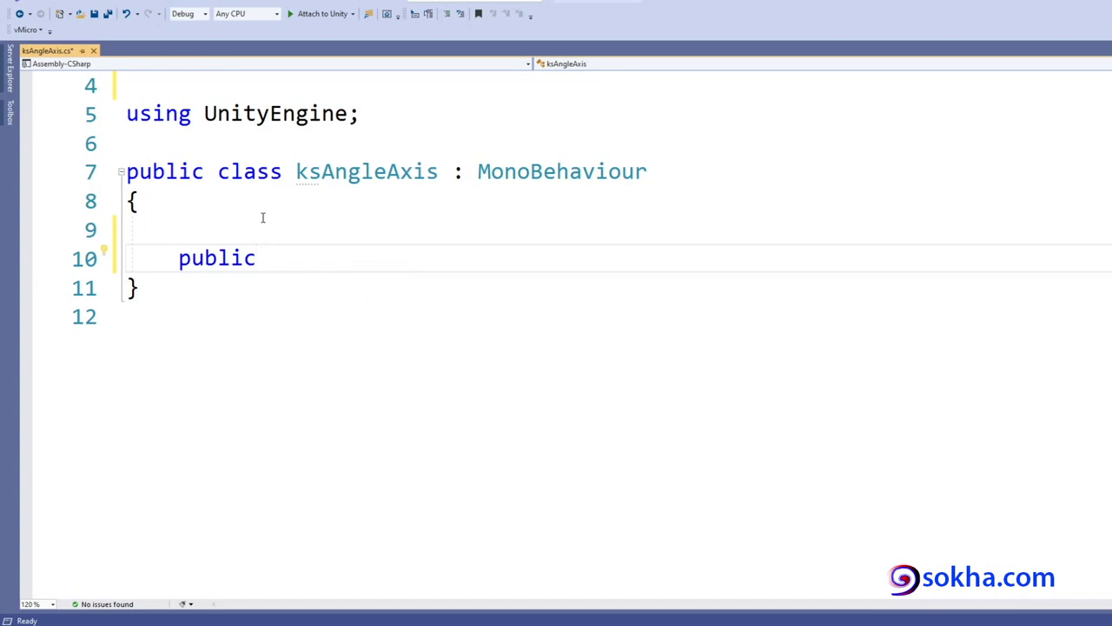
type(" float ")
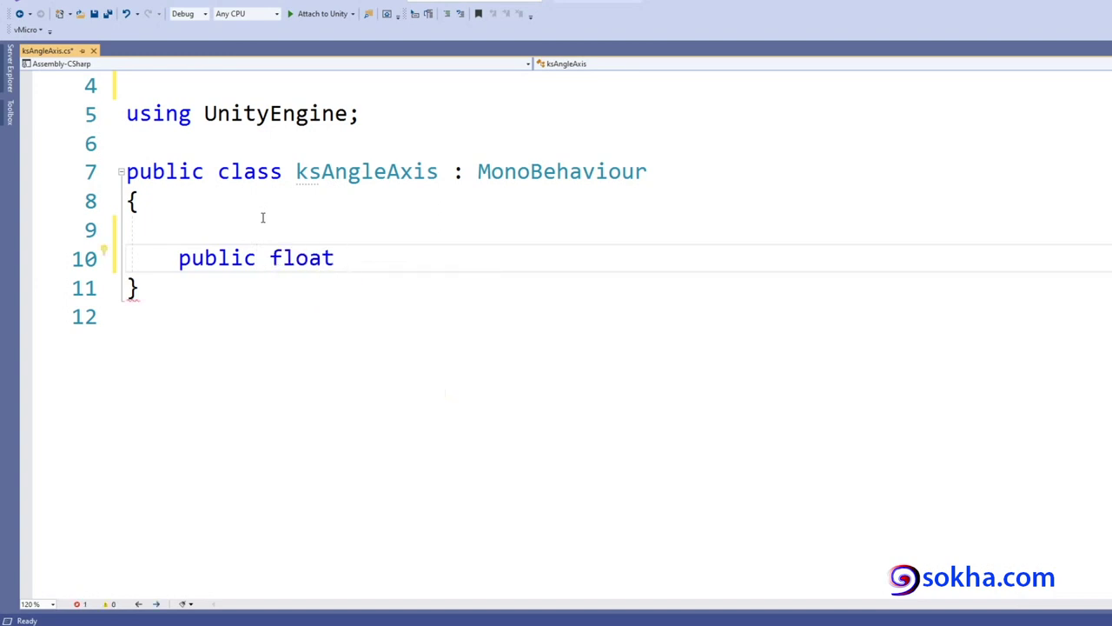
type("angle")
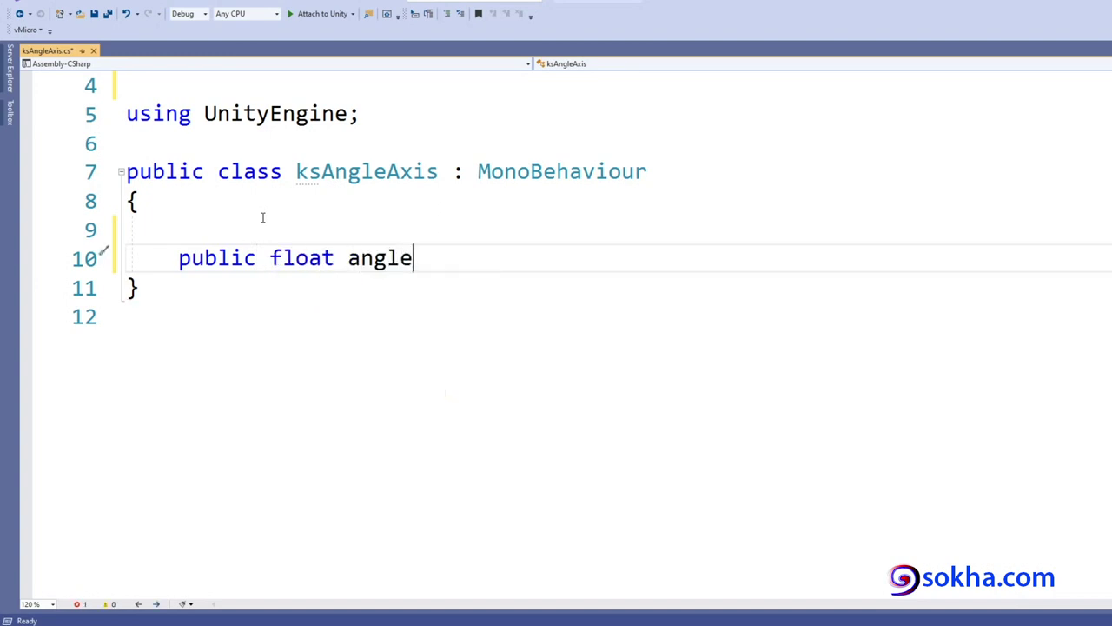
key("BackSpace")
key("BackSpace")
key("BackSpace")
key("BackSpace")
key("BackSpace")
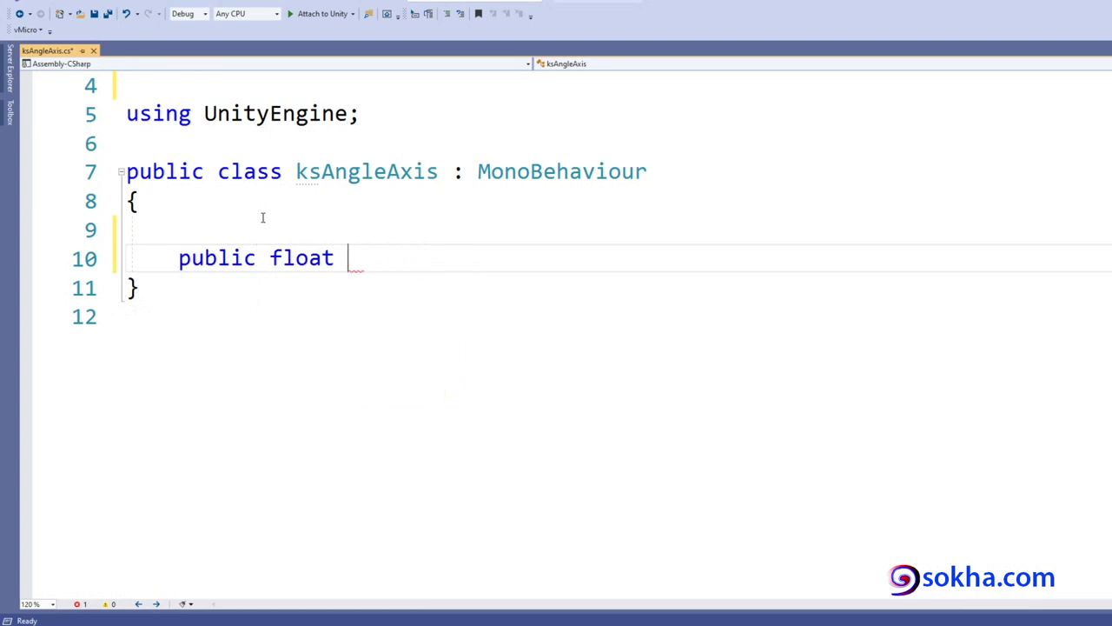
type("kang")
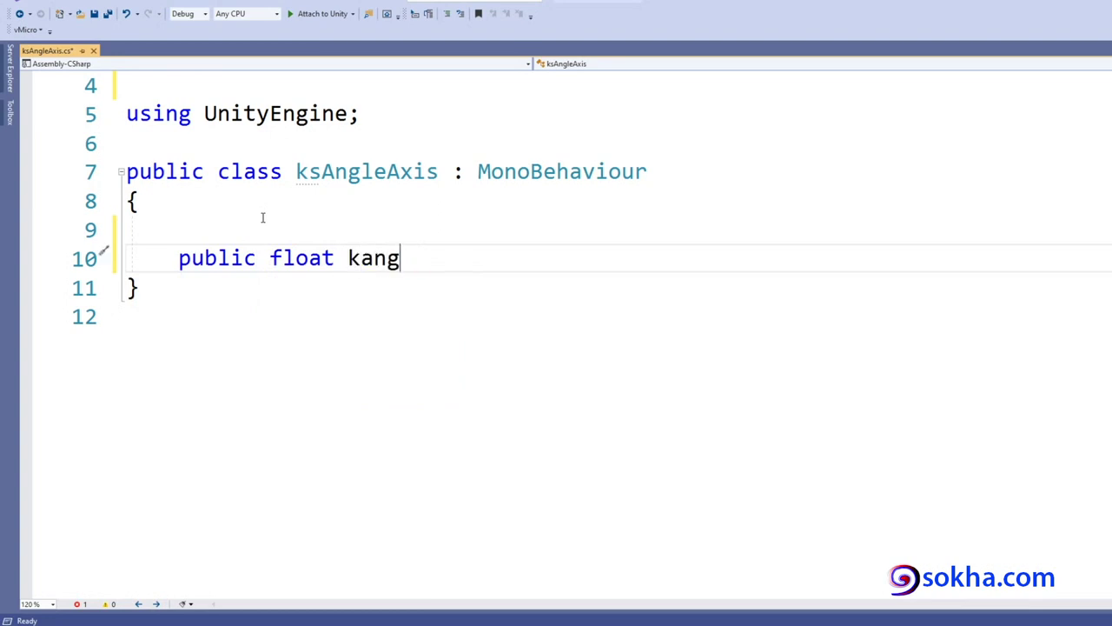
key("BackSpace")
key("BackSpace")
key("BackSpace")
key("BackSpace")
type("angl")
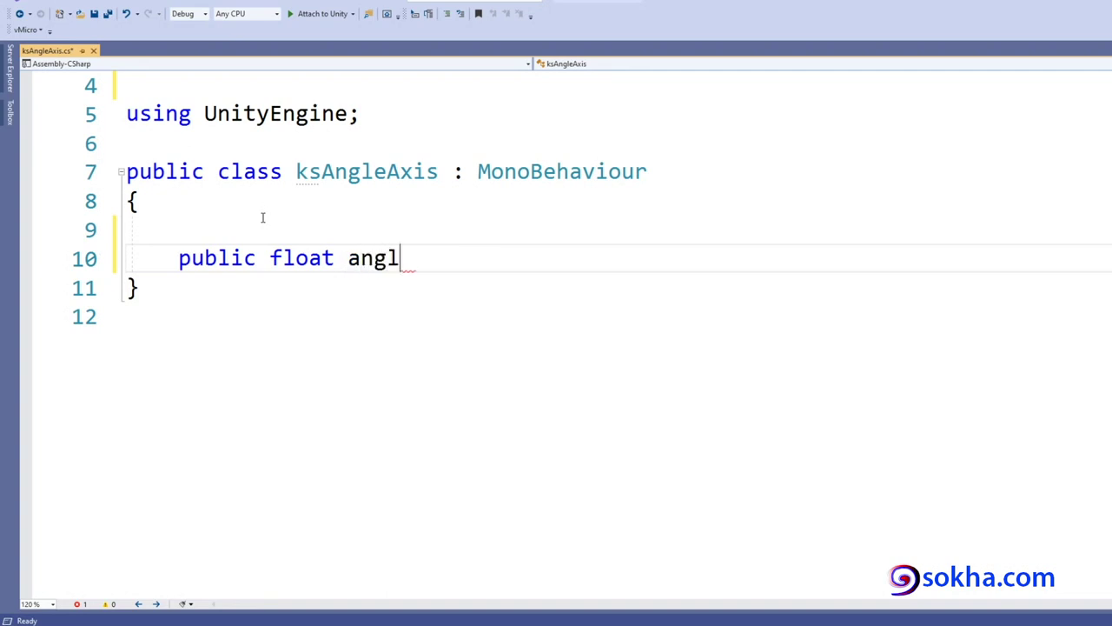
type("e = 3")
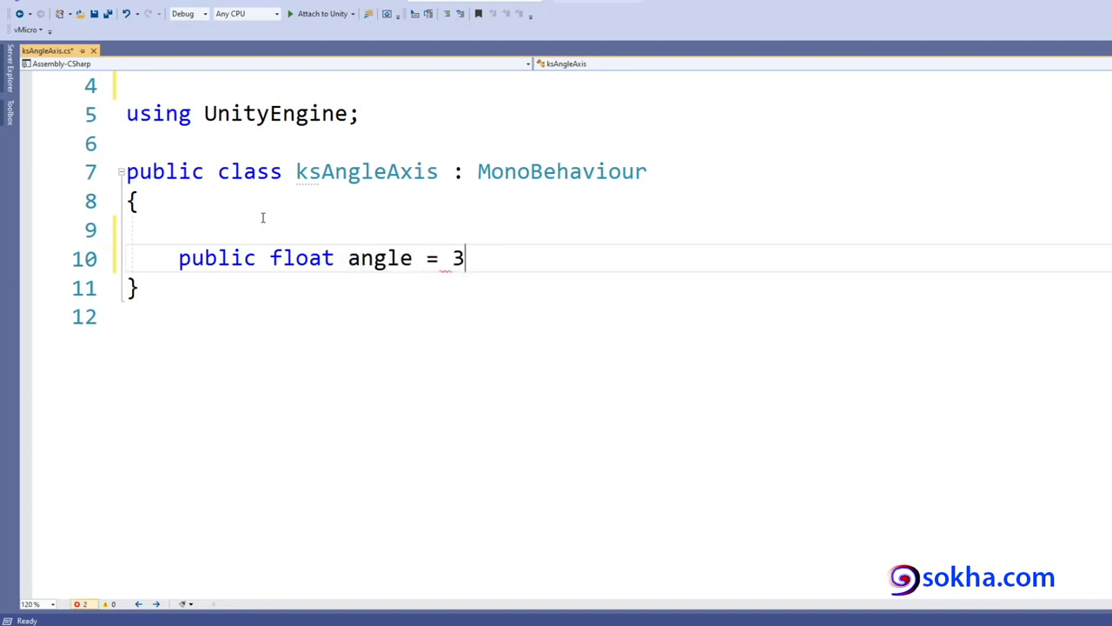
type("0;")
Step: Remove the blank line above the angle field and open new lines below it
left_click_drag(179, 261, 478, 258)
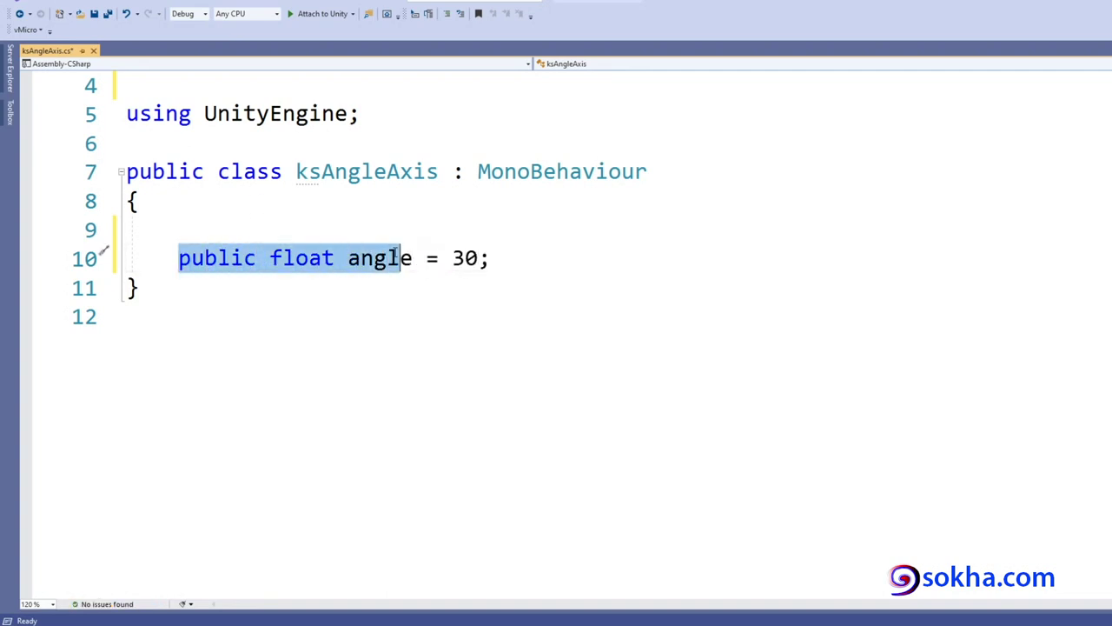
left_click(504, 259)
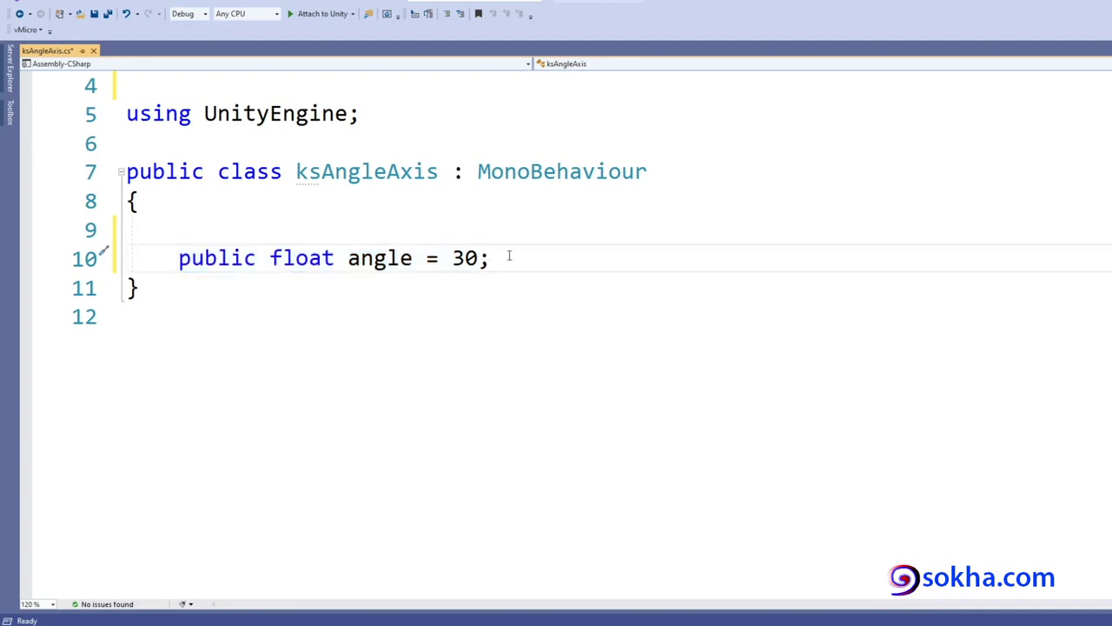
key("ctrl+shift+Left")
key("ctrl+shift+Left")
key("ctrl+shift+Left")
key("ctrl+shift+Left")
left_click(514, 261)
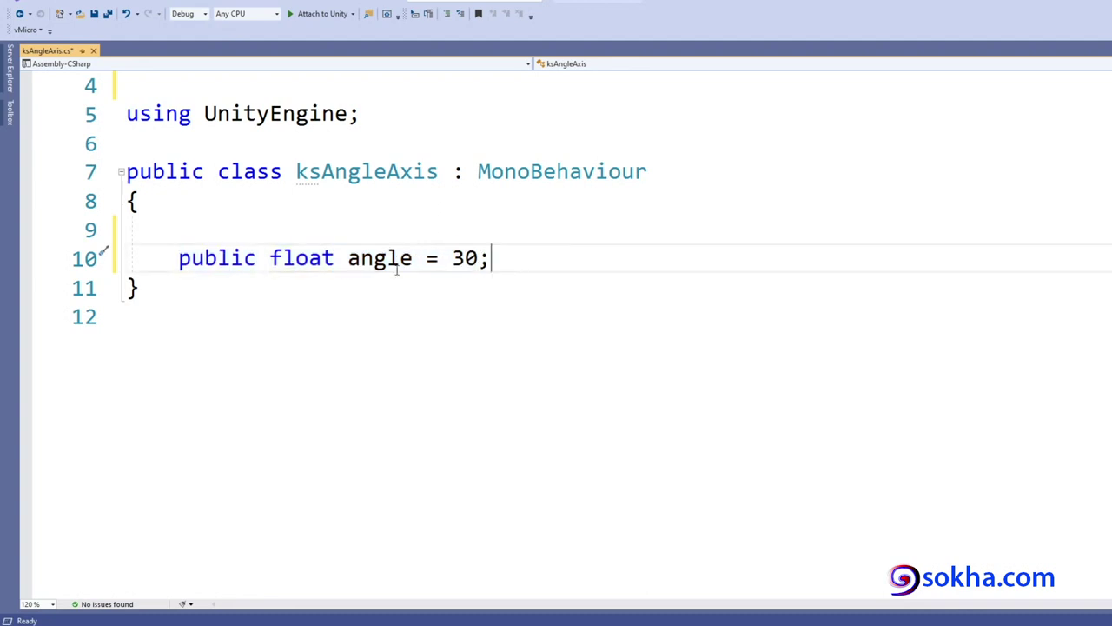
left_click(146, 232)
key("BackSpace")
left_click(509, 232)
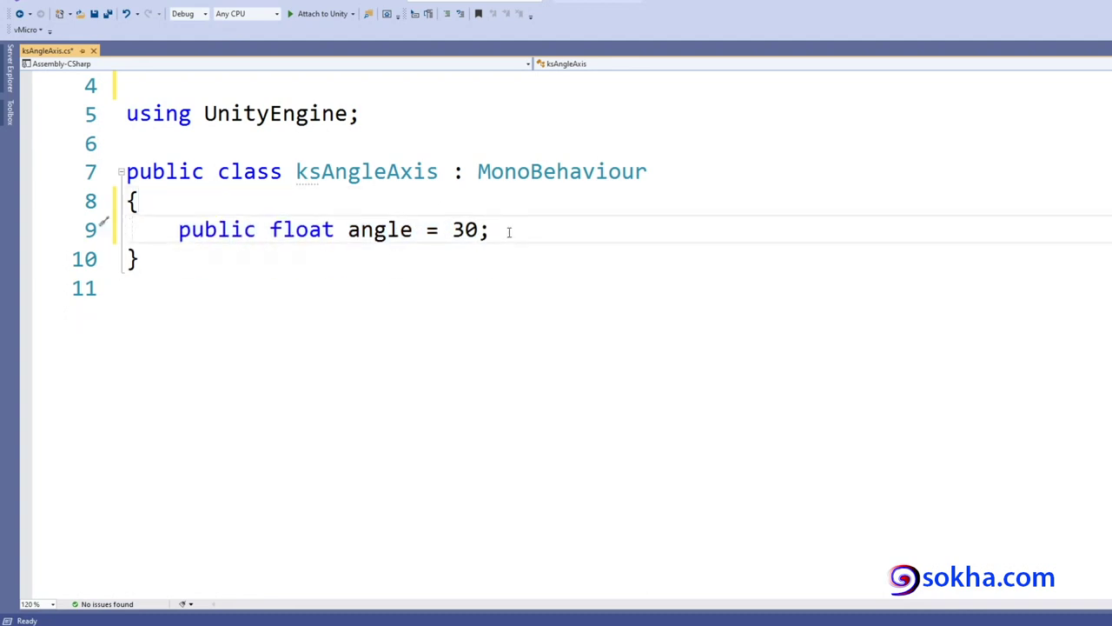
key("Return")
key("Return")
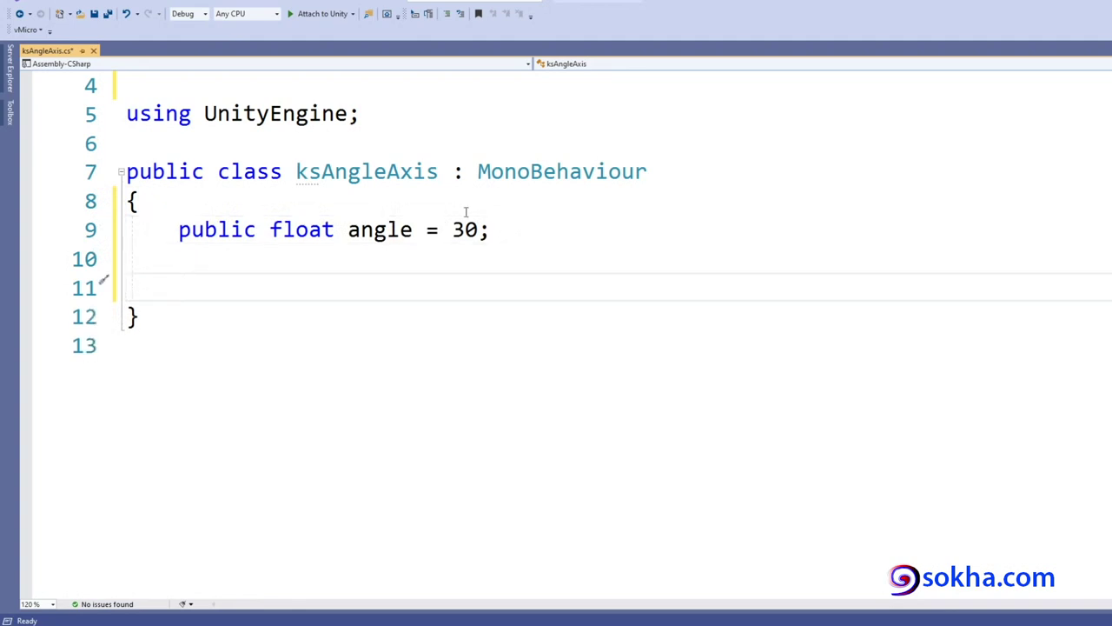
Step: Create an Update() method below the angle field with IntelliSense
double_click(220, 235)
left_click(222, 291)
type("update")
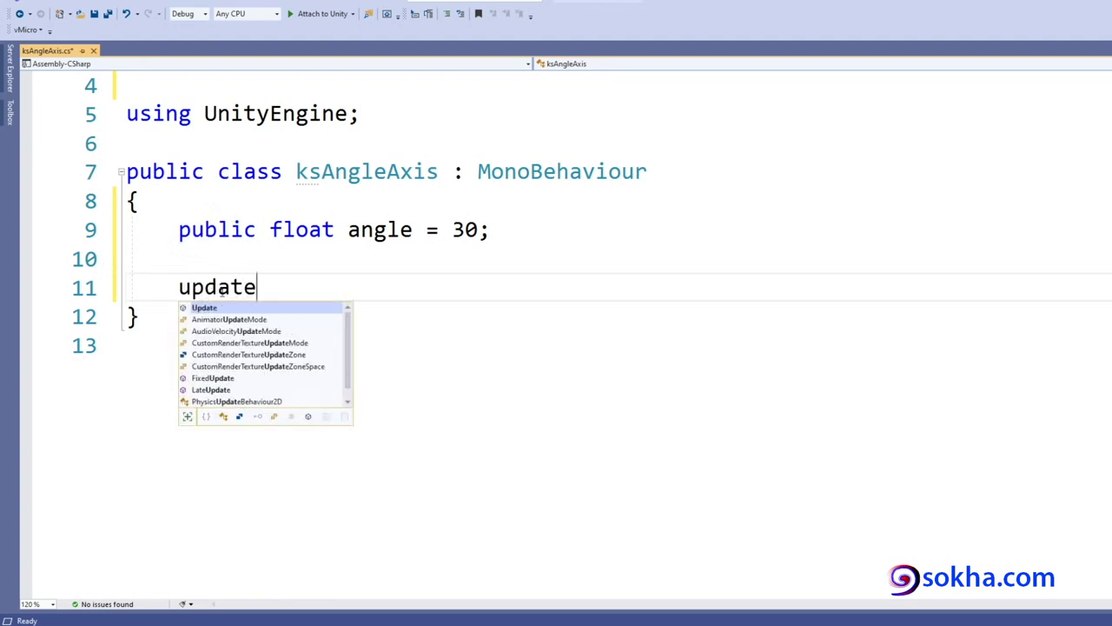
key("Tab")
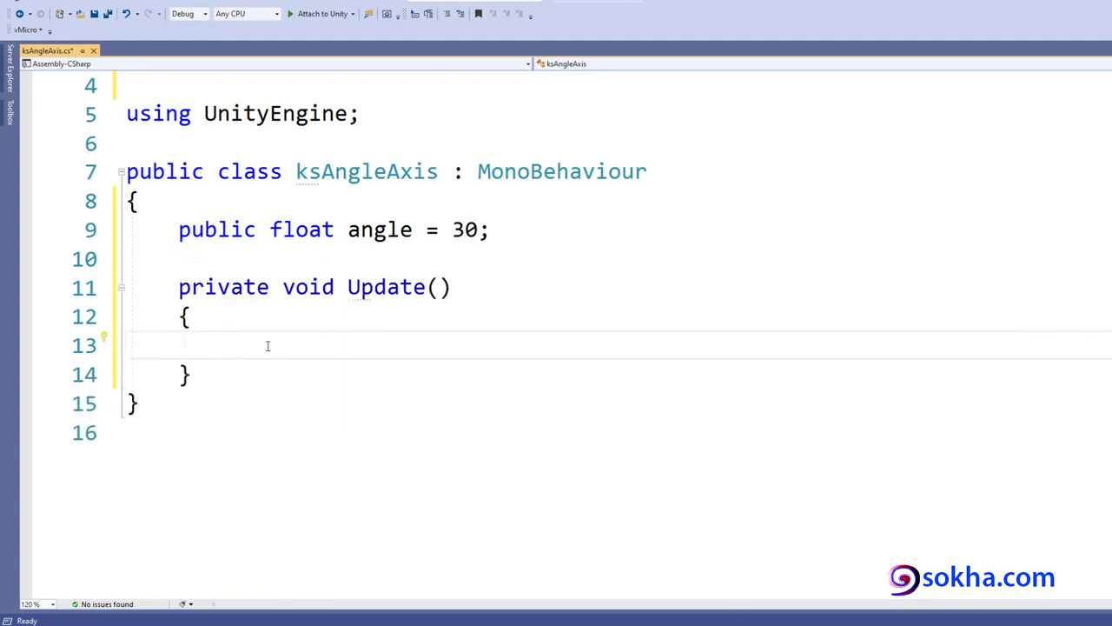
Step: Begin the statement 'transform.rotation = Quaternion.AngleAxis' inside Update
type("tran")
key("Tab")
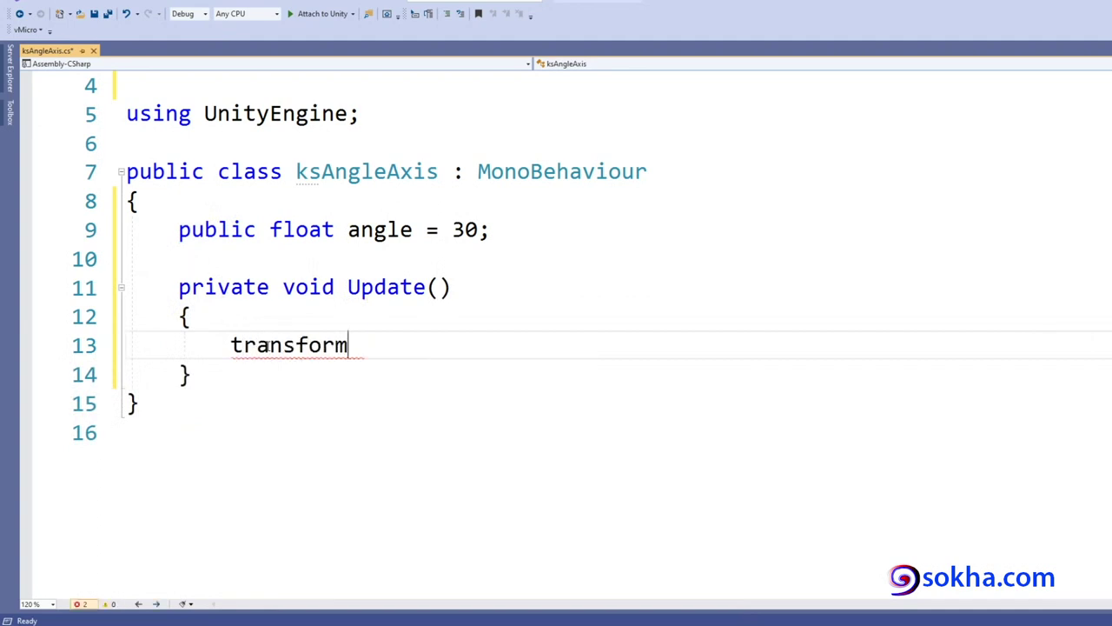
type(".ro")
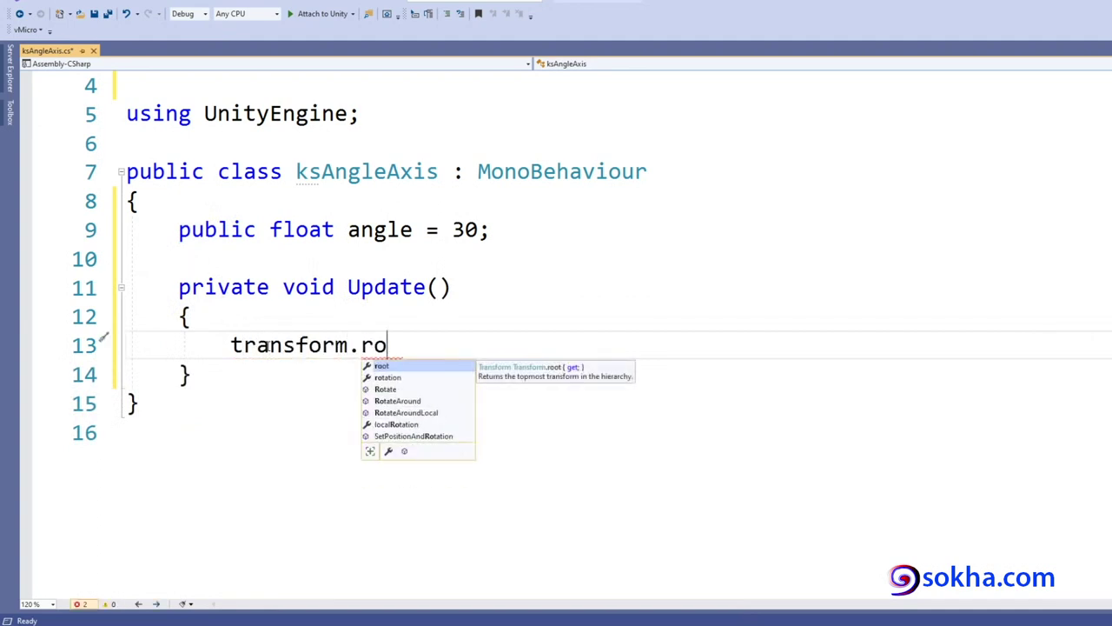
type("tation = ")
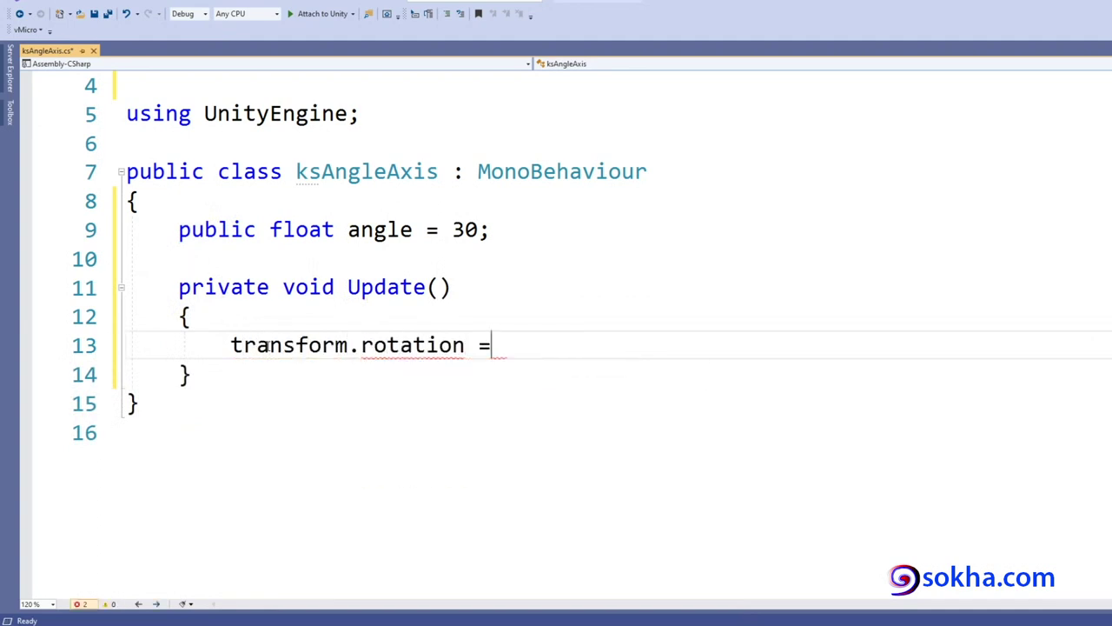
type("Q")
key("Tab")
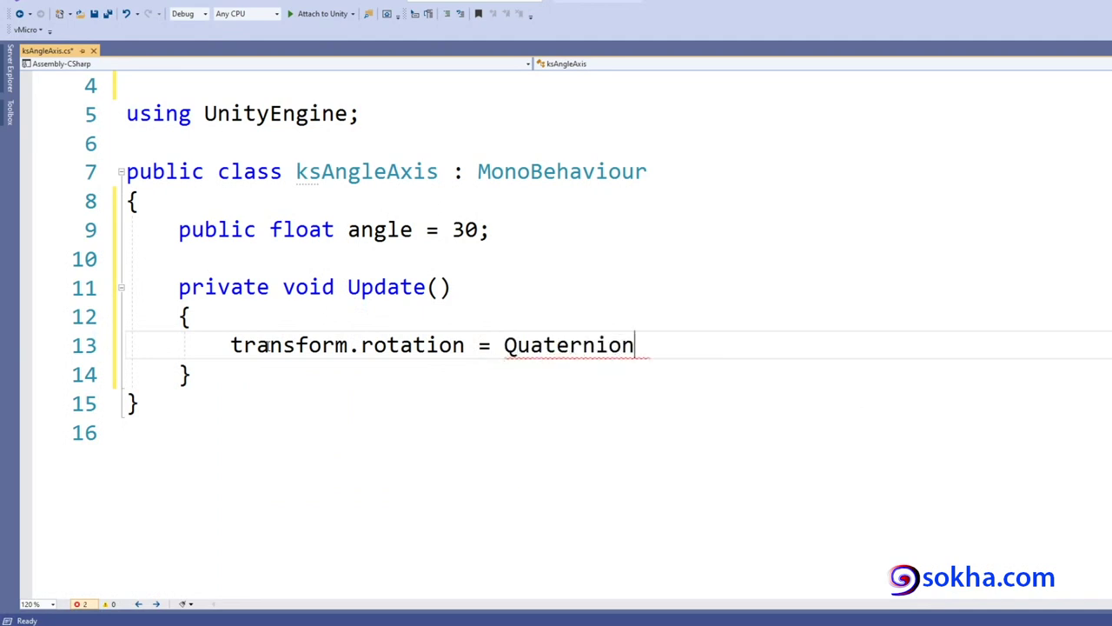
type(".ang")
key("Down")
key("Tab")
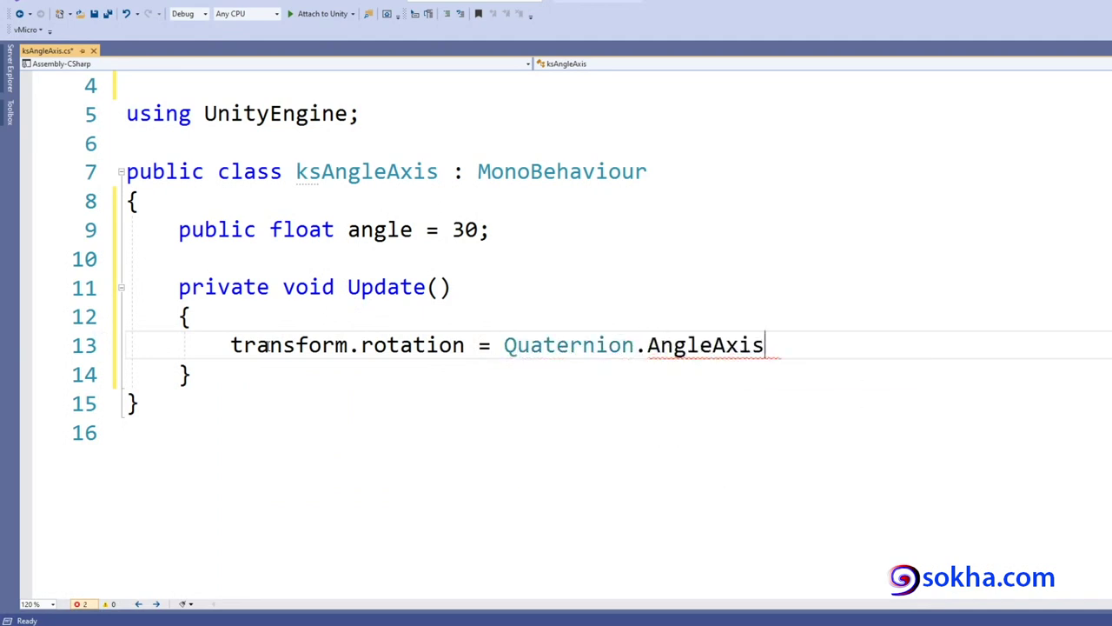
left_click_drag(224, 343, 454, 345)
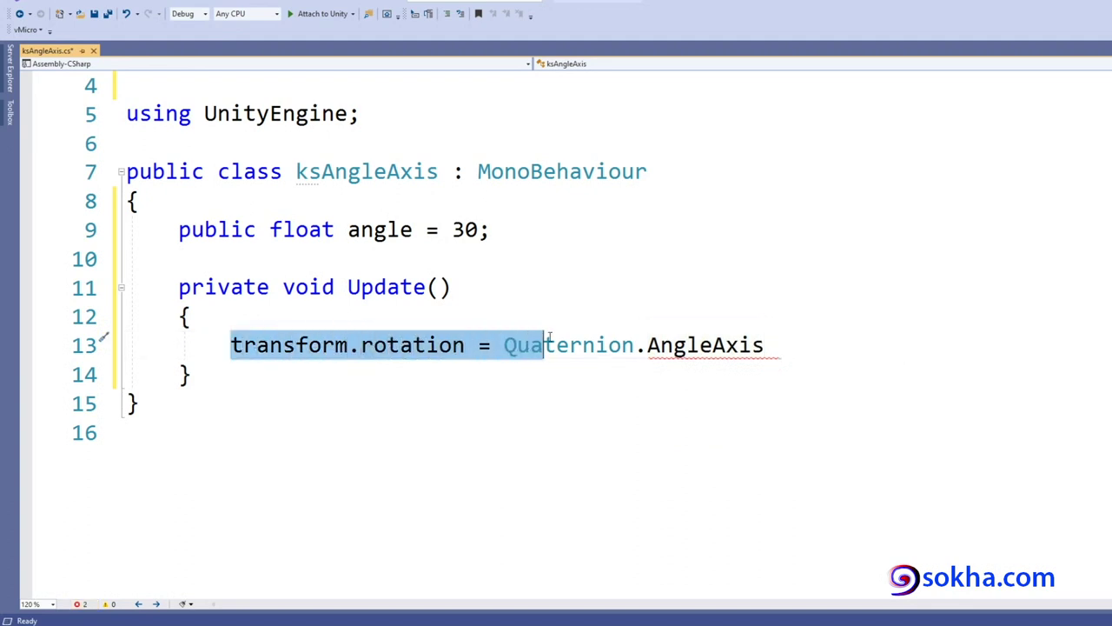
left_click_drag(453, 345, 785, 345)
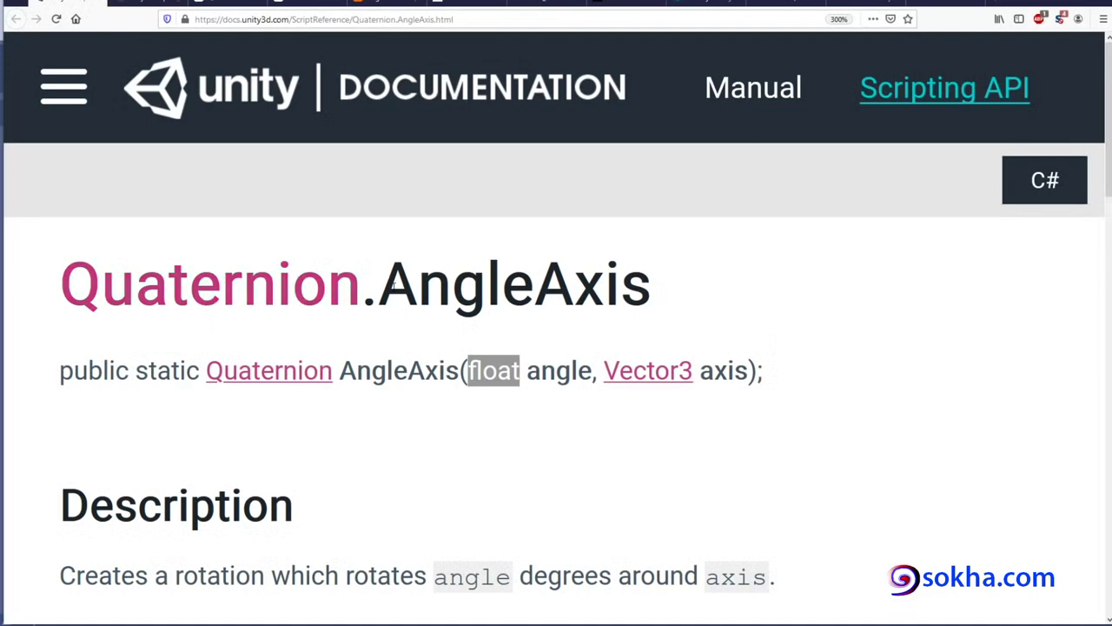
Step: Highlight AngleAxis in the title and annotate the example's transform.rotation = Quaternion.AngleAxis line
left_click_drag(393, 294, 647, 294)
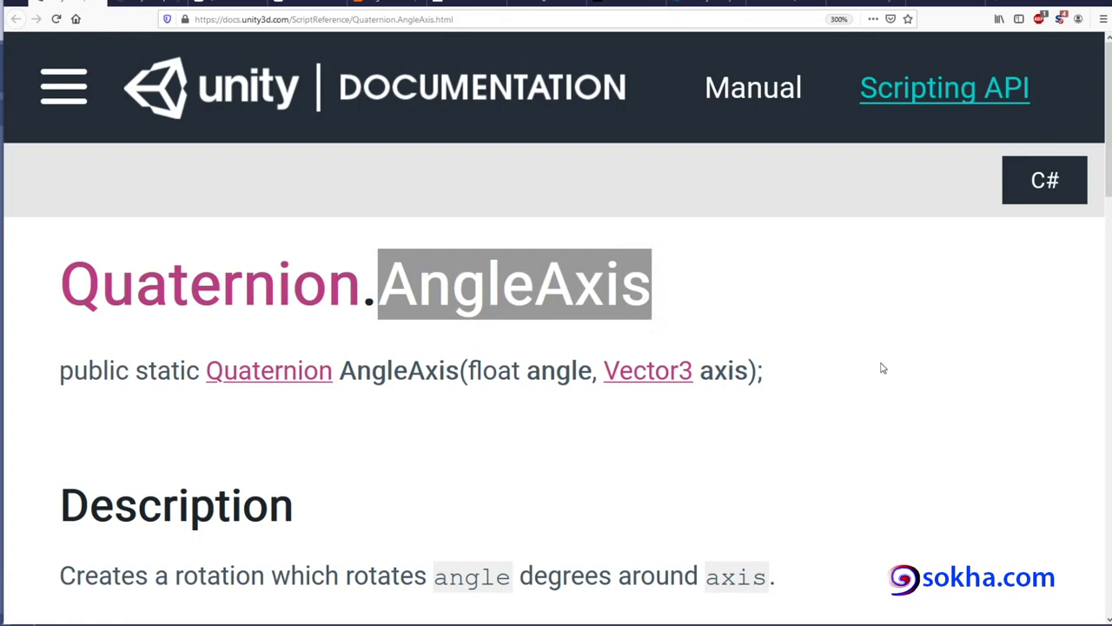
scroll(882, 369, "down", 2)
scroll(882, 369, "down", 3)
scroll(882, 368, "down", 1)
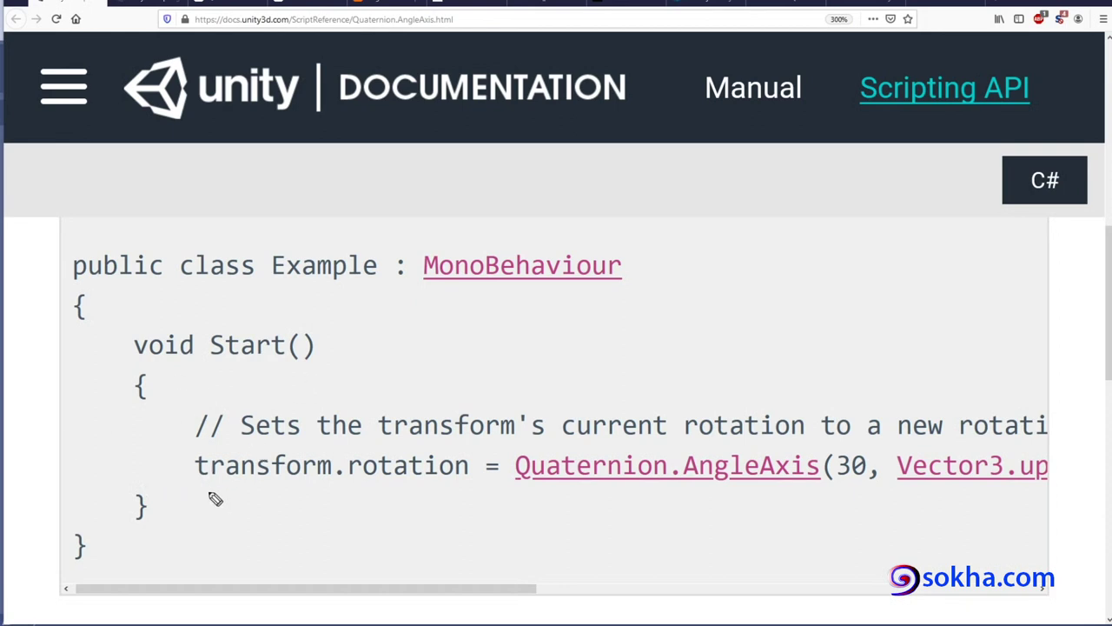
mouse_move(207, 489)
left_mouse_down()
mouse_move(310, 489)
mouse_move(330, 538)
left_mouse_up()
mouse_move(357, 494)
left_mouse_down()
mouse_move(450, 490)
mouse_move(488, 540)
left_mouse_up()
mouse_move(520, 490)
left_mouse_down()
mouse_move(654, 487)
mouse_move(667, 545)
left_mouse_up()
left_click_drag(697, 489, 797, 487)
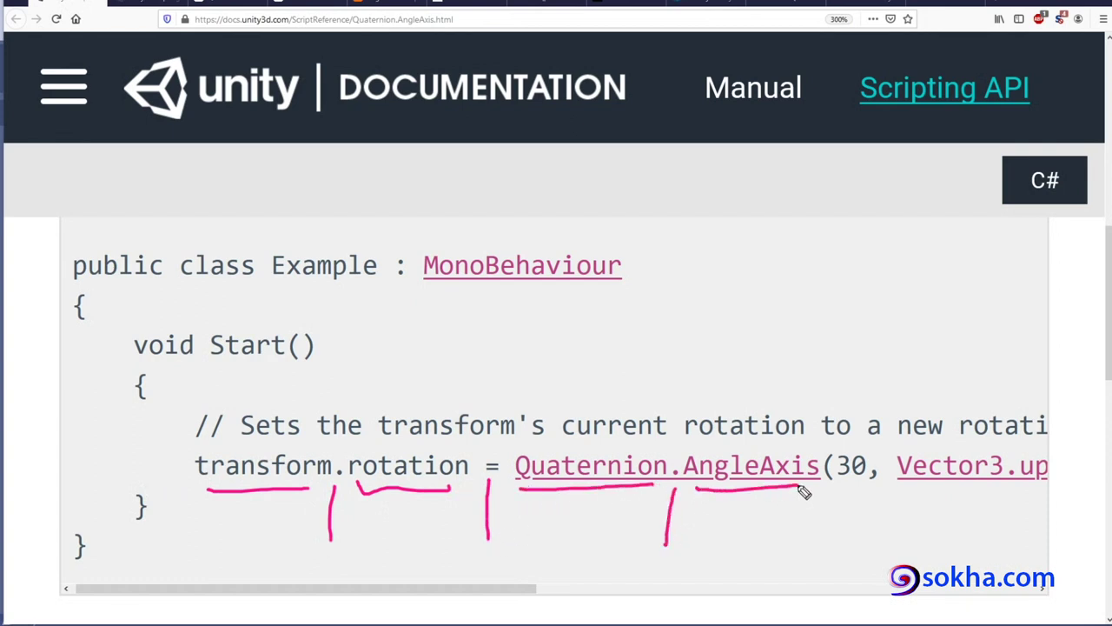
left_click_drag(839, 441, 851, 492)
key("Escape")
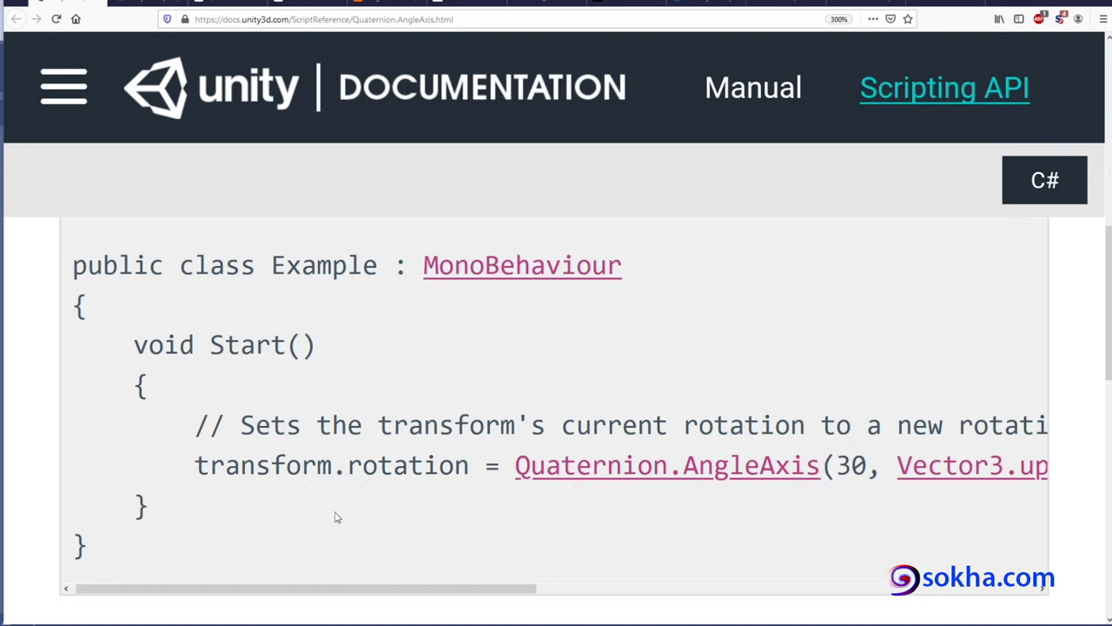
Step: Point out the 30-degree angle and the Vector3.up axis in the example
mouse_move(372, 588)
left_mouse_down()
mouse_move(494, 588)
mouse_move(440, 588)
left_mouse_up()
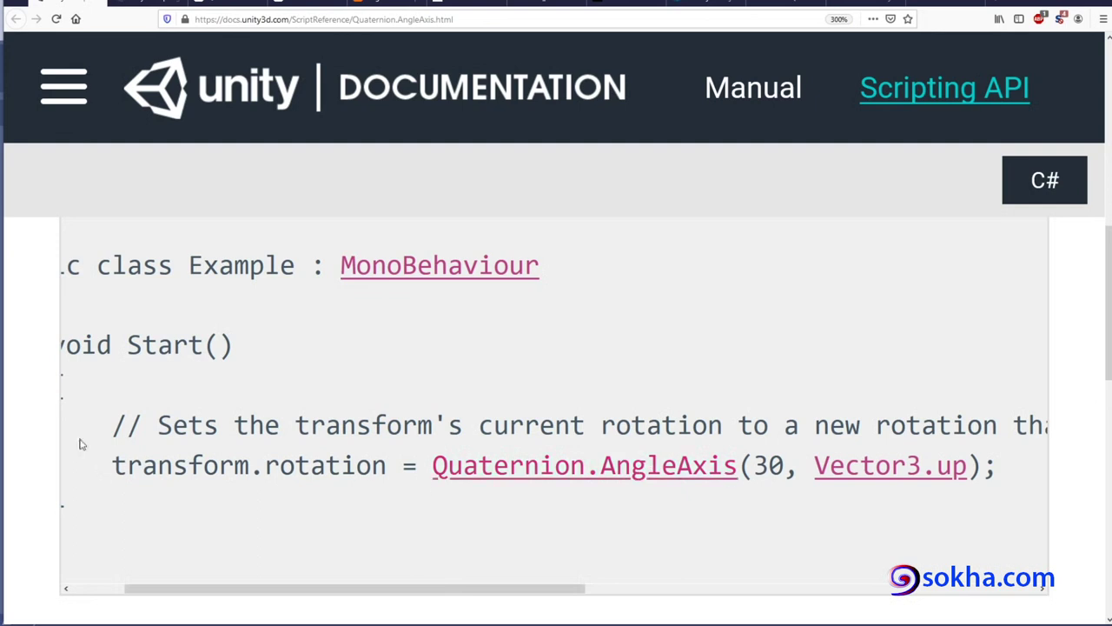
left_click_drag(756, 485, 797, 495)
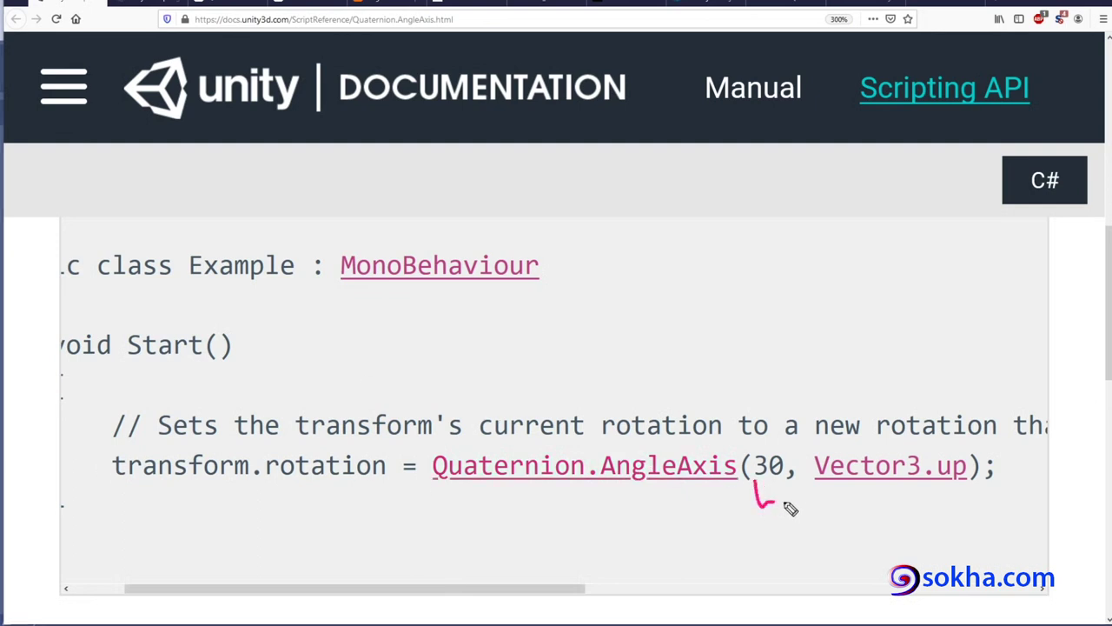
mouse_move(775, 341)
left_mouse_down()
mouse_move(771, 456)
mouse_move(787, 419)
left_mouse_up()
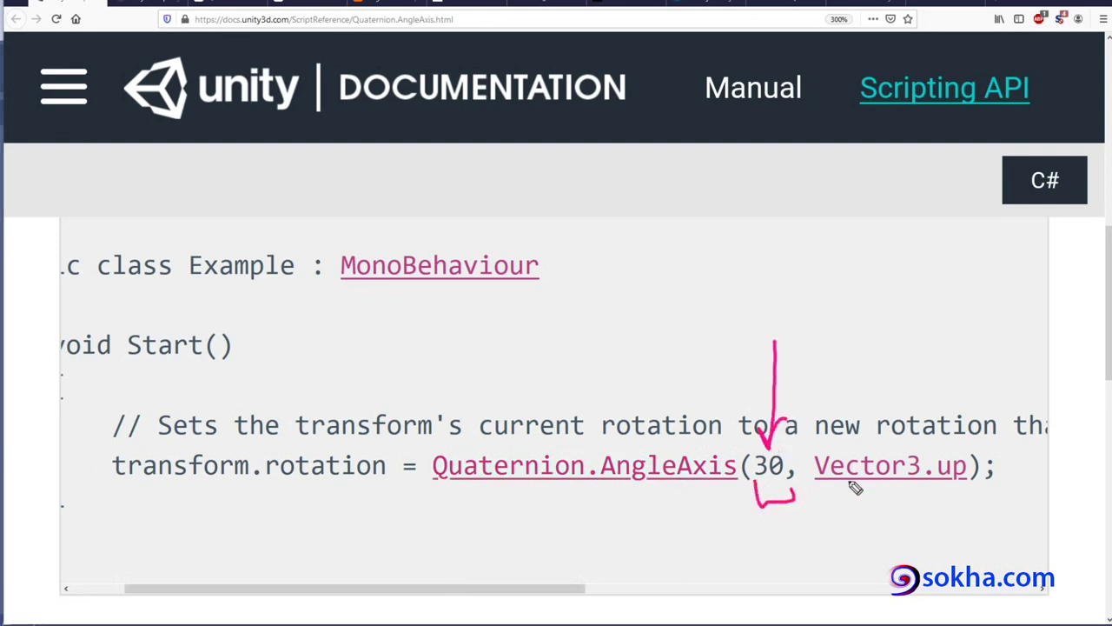
mouse_move(830, 485)
left_mouse_down()
mouse_move(860, 493)
mouse_move(963, 482)
left_mouse_up()
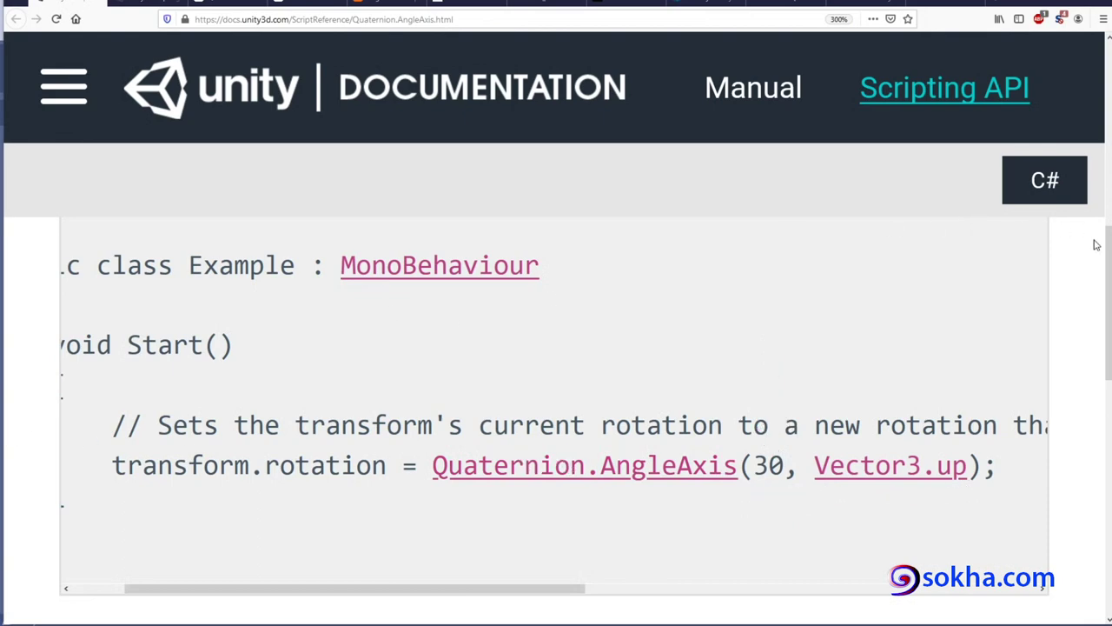
Step: Back at the signature, mark the float angle and Vector3 axis parameters
scroll(1096, 209, "up", 2)
scroll(1095, 165, "up", 4)
scroll(1095, 122, "up", 1)
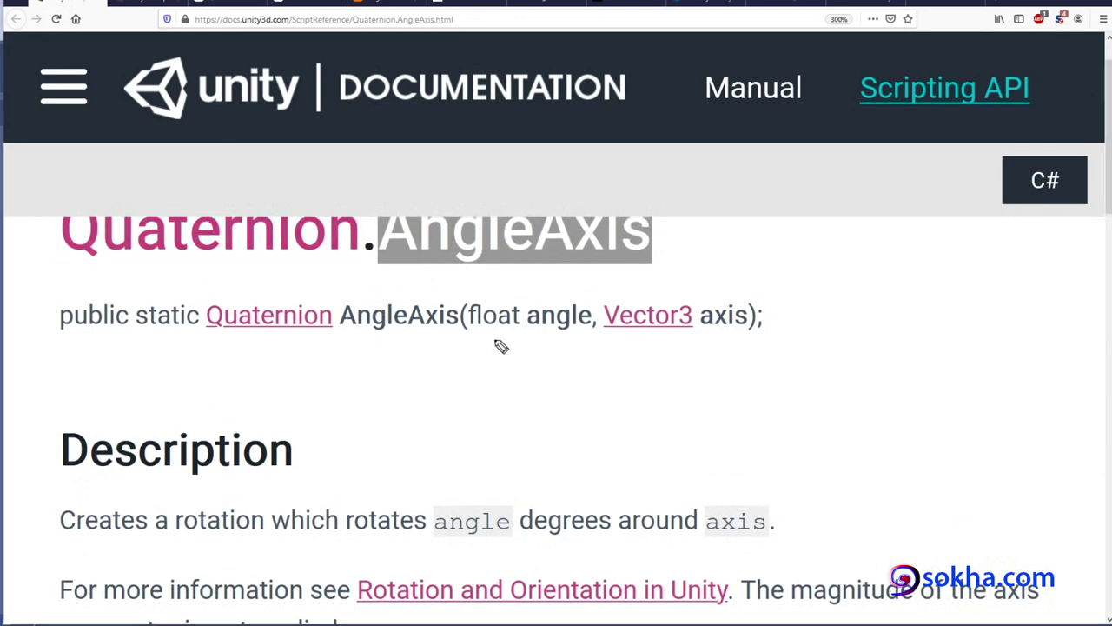
left_click_drag(534, 326, 580, 332)
left_click_drag(703, 333, 742, 330)
mouse_move(682, 285)
left_mouse_down()
mouse_move(623, 292)
mouse_move(682, 282)
left_mouse_up()
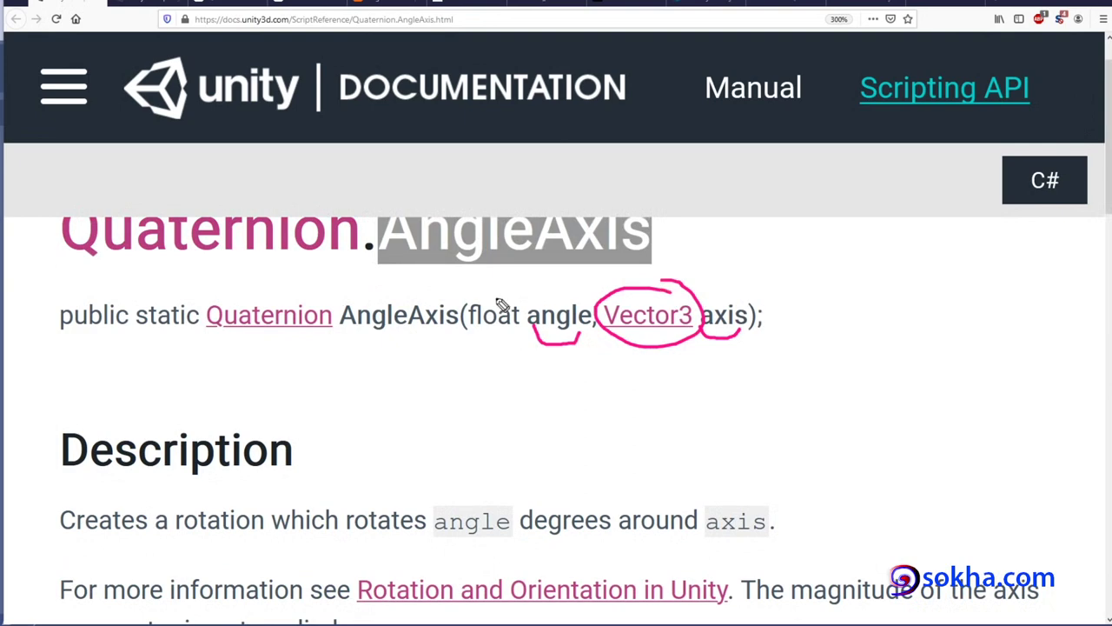
left_click_drag(500, 304, 484, 284)
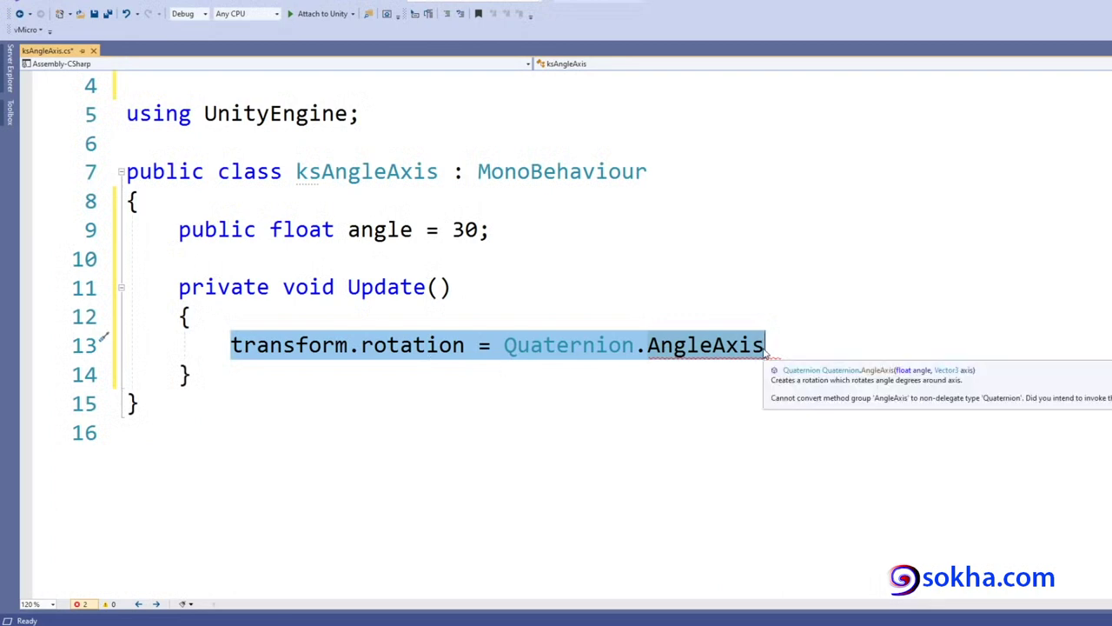
Step: Pass the angle field as the first argument, giving Quaternion.AngleAxis(angle, )
left_click(814, 338)
type("(an")
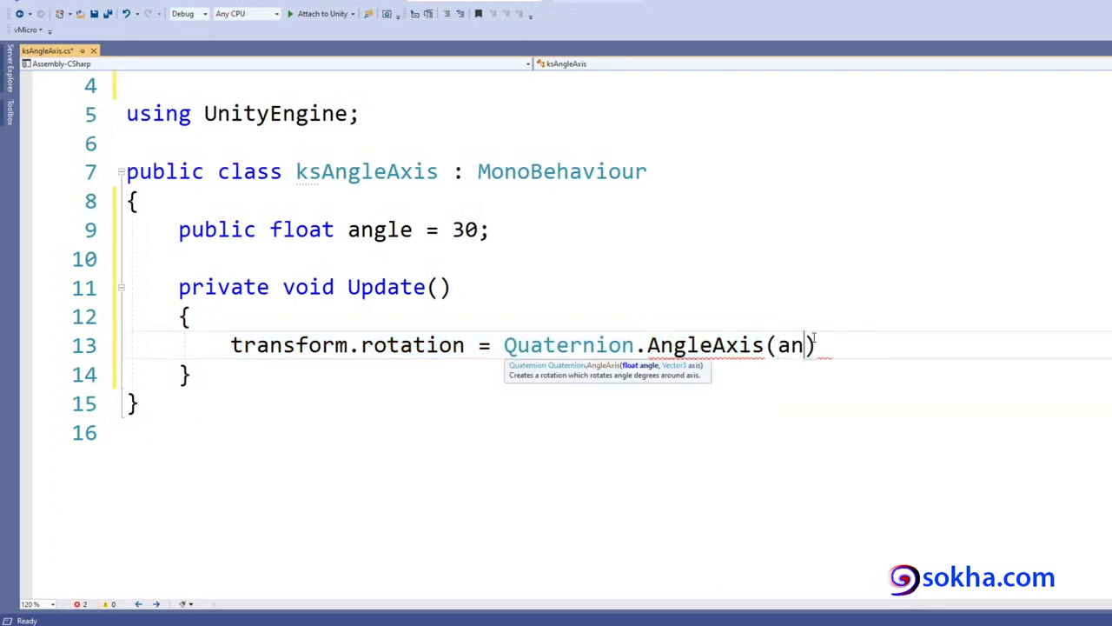
type("gle,")
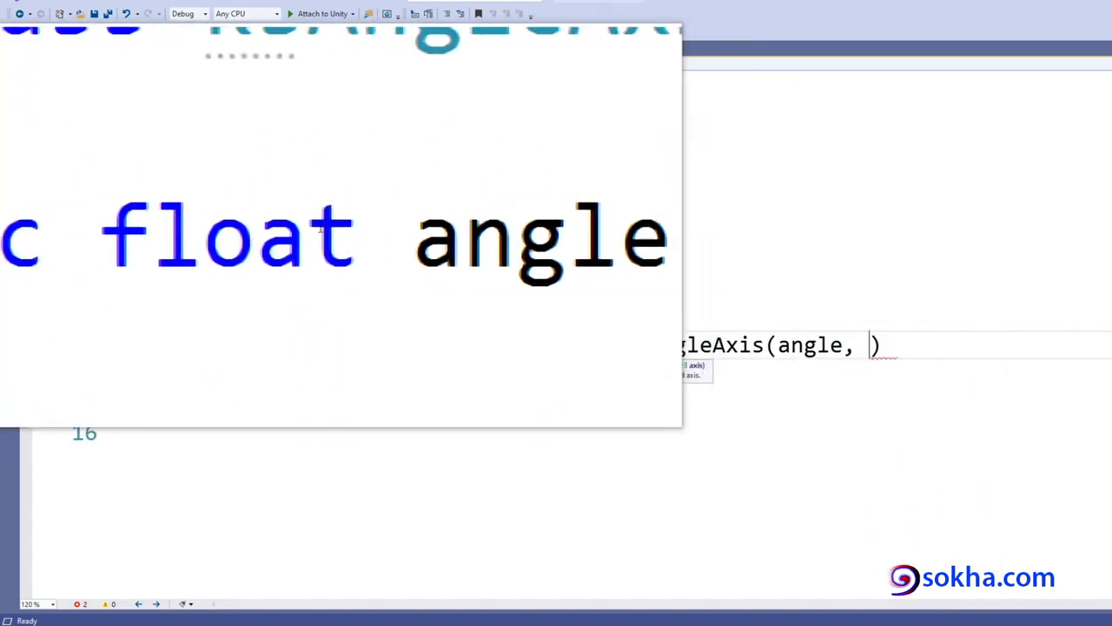
mouse_move(398, 228)
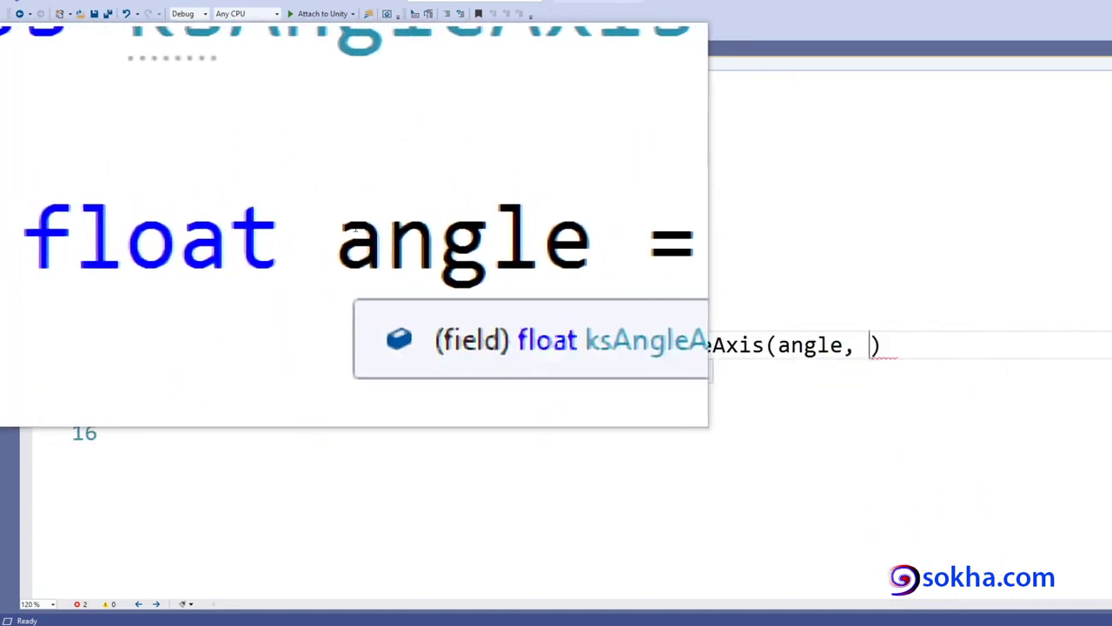
mouse_move(720, 366)
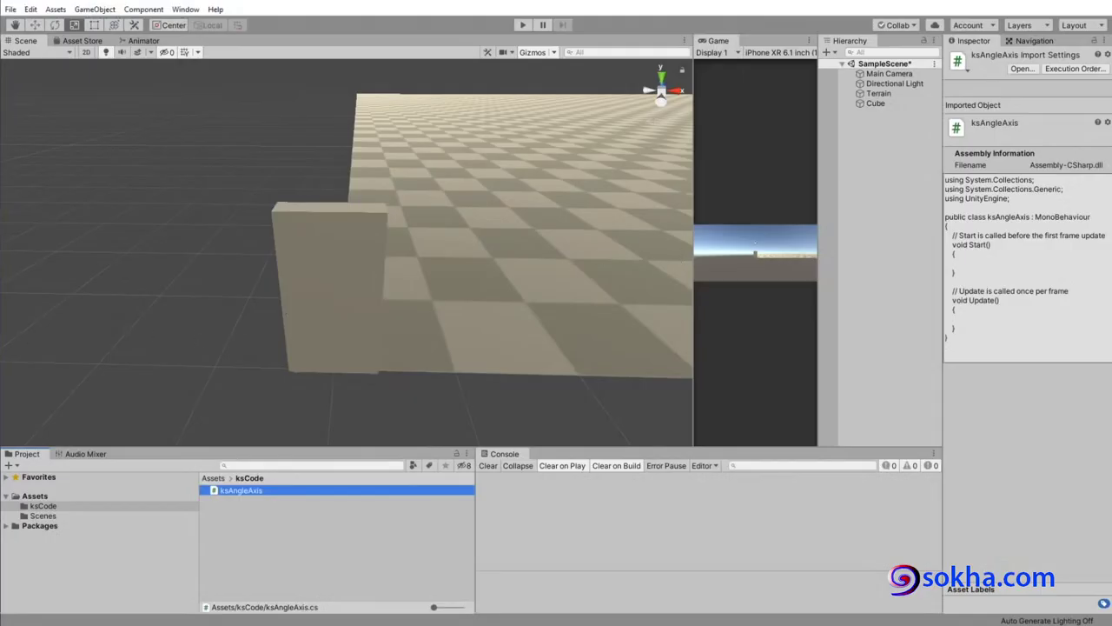
left_click_drag(608, 48, 626, 73)
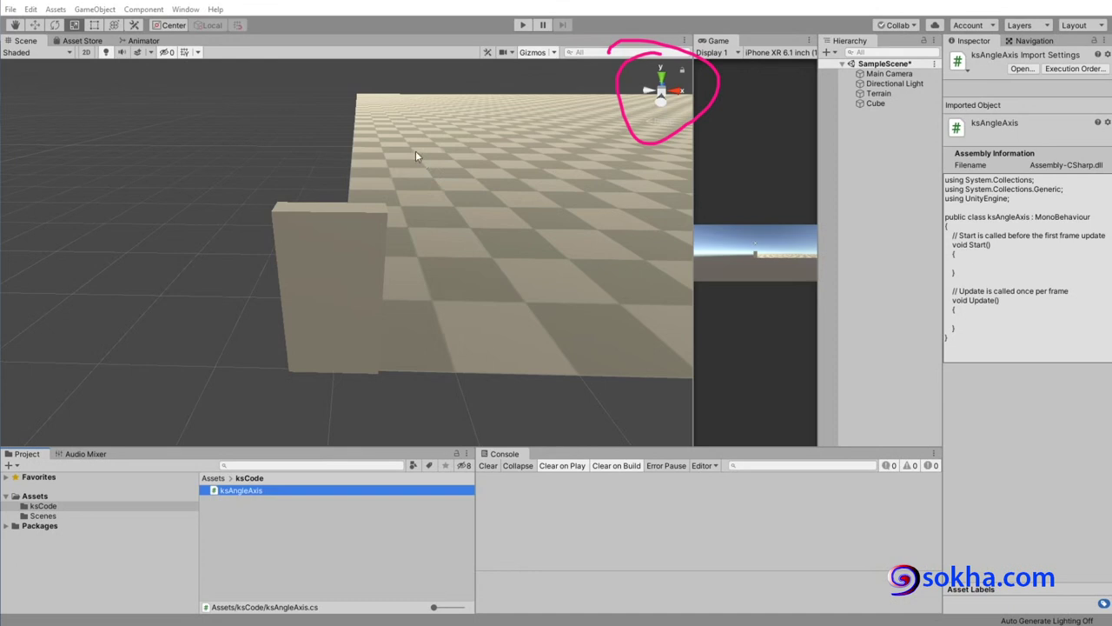
left_click_drag(414, 152, 634, 452)
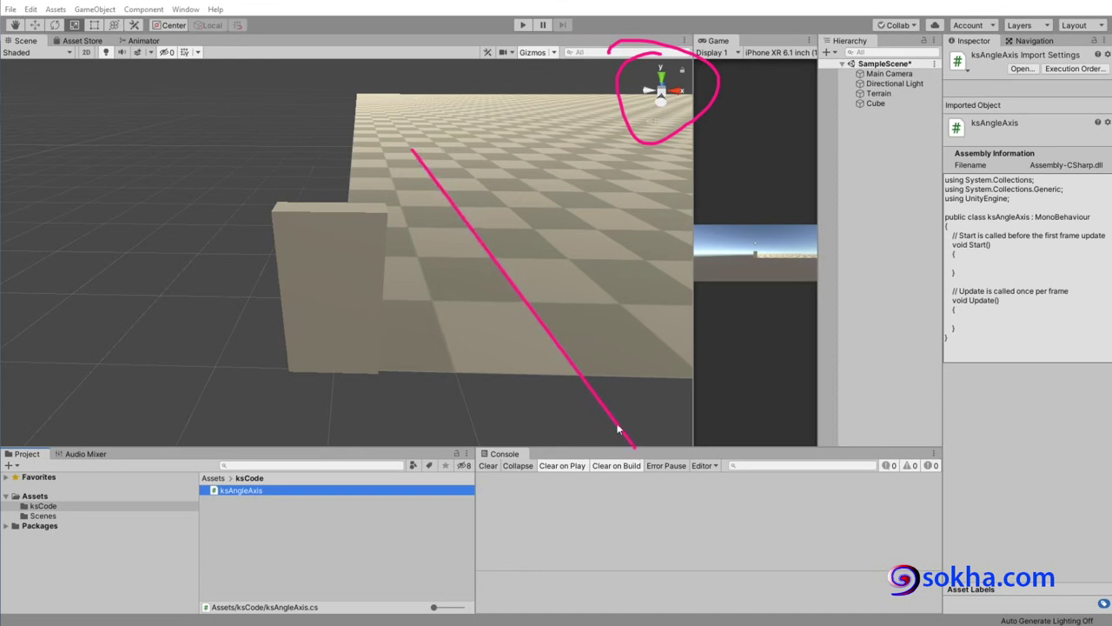
left_click_drag(399, 299, 737, 305)
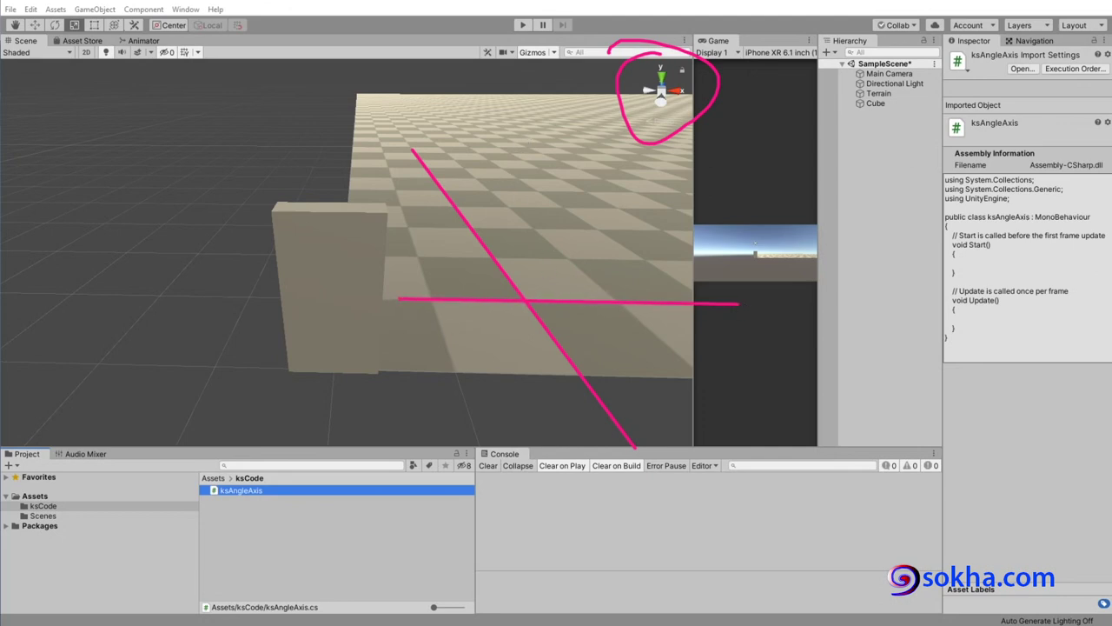
left_click_drag(527, 80, 525, 490)
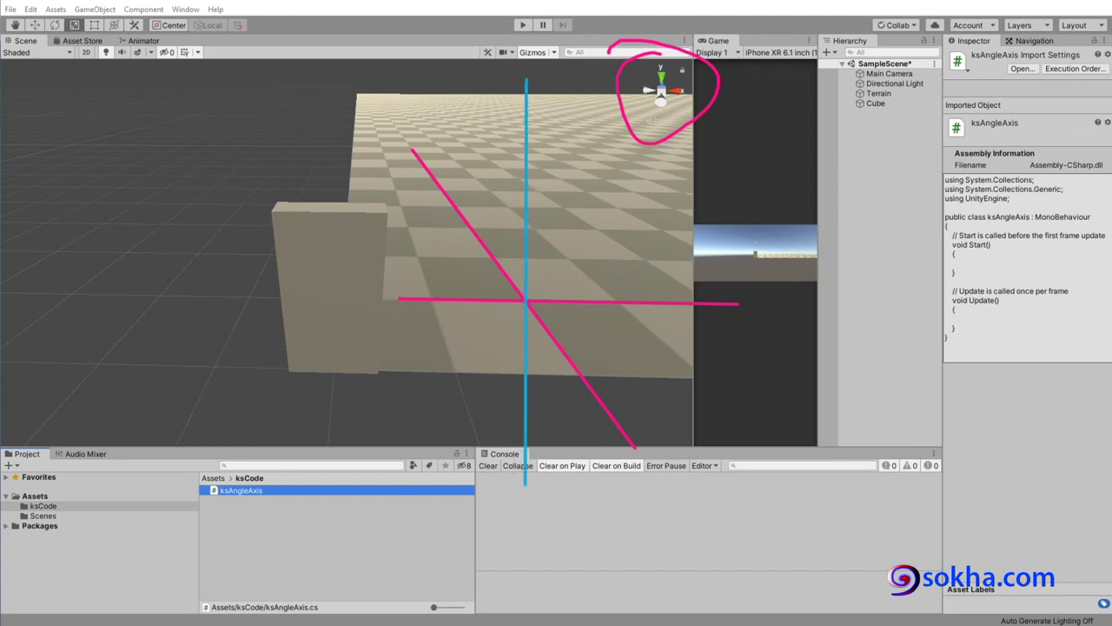
mouse_move(664, 59)
left_mouse_down()
mouse_move(645, 80)
mouse_move(671, 61)
left_mouse_up()
mouse_move(541, 72)
left_mouse_down()
mouse_move(565, 75)
mouse_move(539, 136)
left_mouse_up()
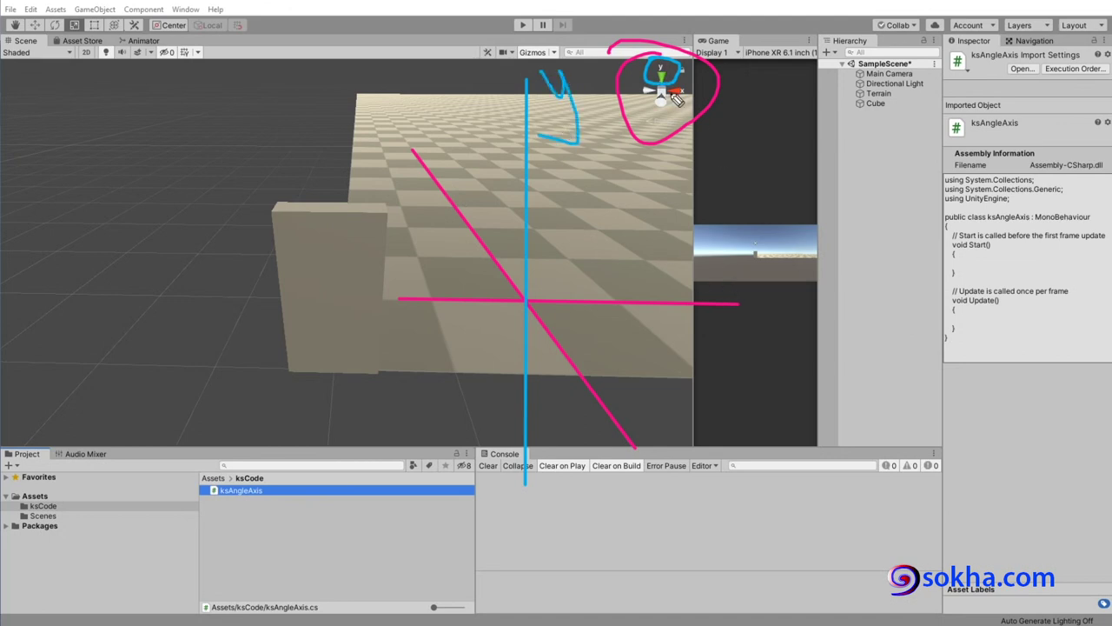
mouse_move(684, 87)
left_mouse_down()
mouse_move(663, 80)
mouse_move(693, 84)
left_mouse_up()
mouse_move(741, 272)
left_mouse_down()
mouse_move(718, 296)
mouse_move(760, 299)
left_mouse_up()
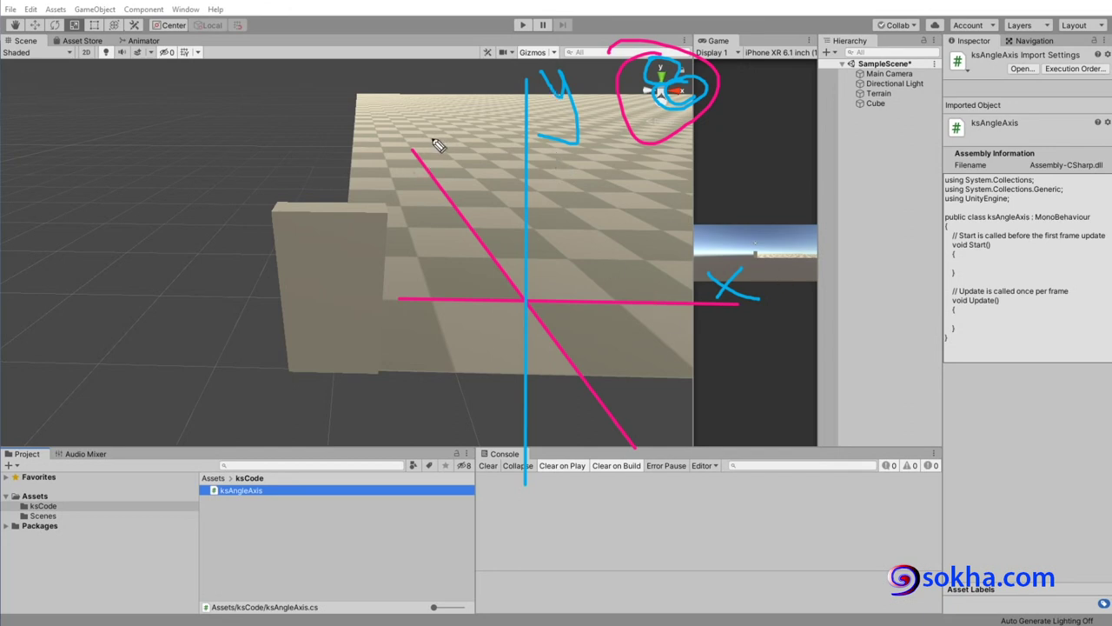
mouse_move(429, 139)
left_mouse_down()
mouse_move(439, 167)
mouse_move(478, 165)
left_mouse_up()
key("Escape")
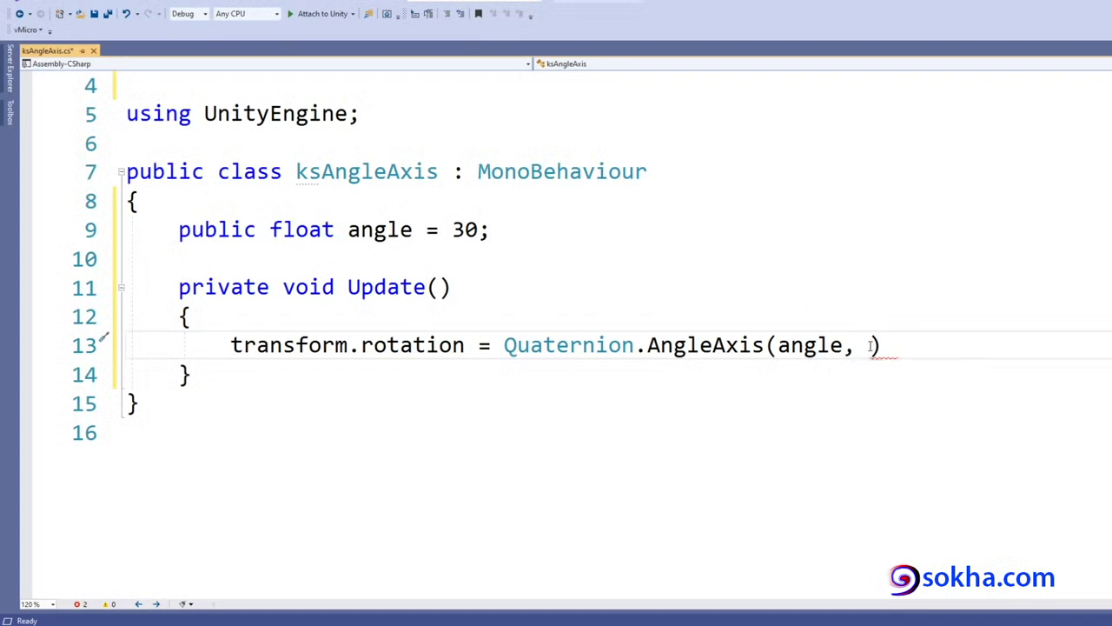
Step: Place the caret before the closing bracket, then underline the docs' Vector3 axis parameter
left_click(868, 346)
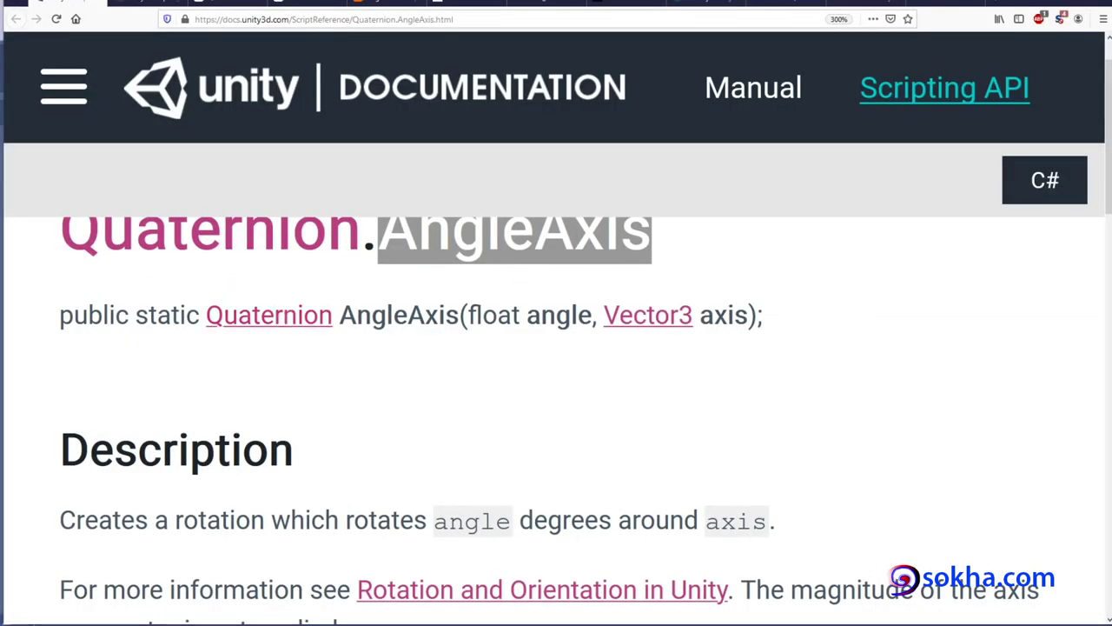
mouse_move(606, 342)
left_mouse_down()
mouse_move(766, 339)
mouse_move(600, 306)
mouse_move(613, 341)
left_mouse_up()
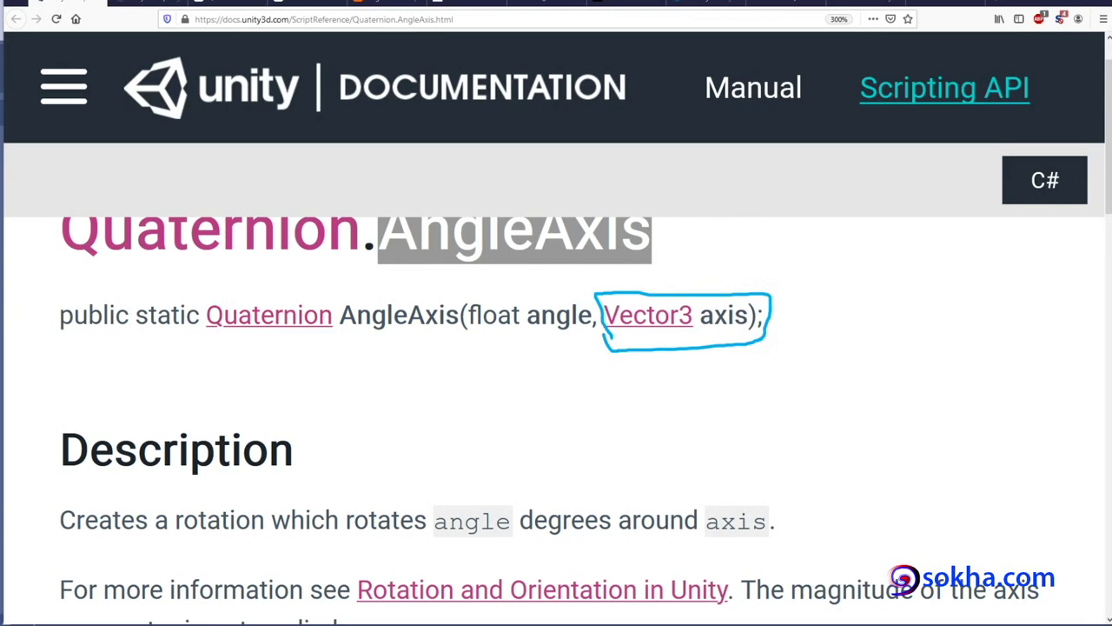
key("Escape")
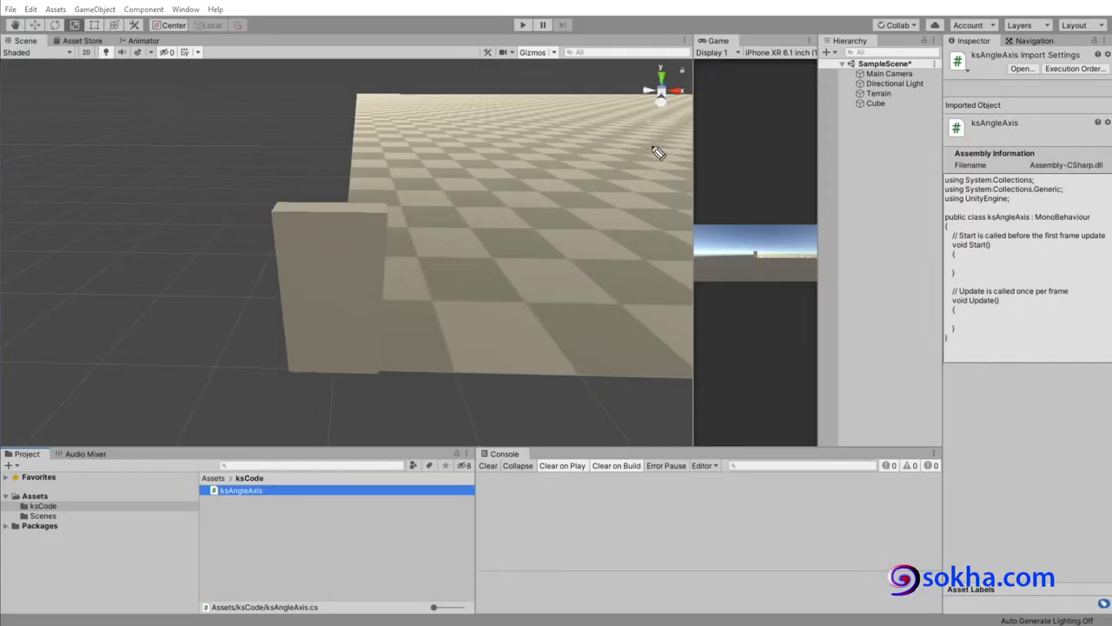
left_click_drag(667, 38, 668, 247)
mouse_move(650, 156)
left_mouse_down()
mouse_move(691, 213)
mouse_move(695, 154)
left_mouse_up()
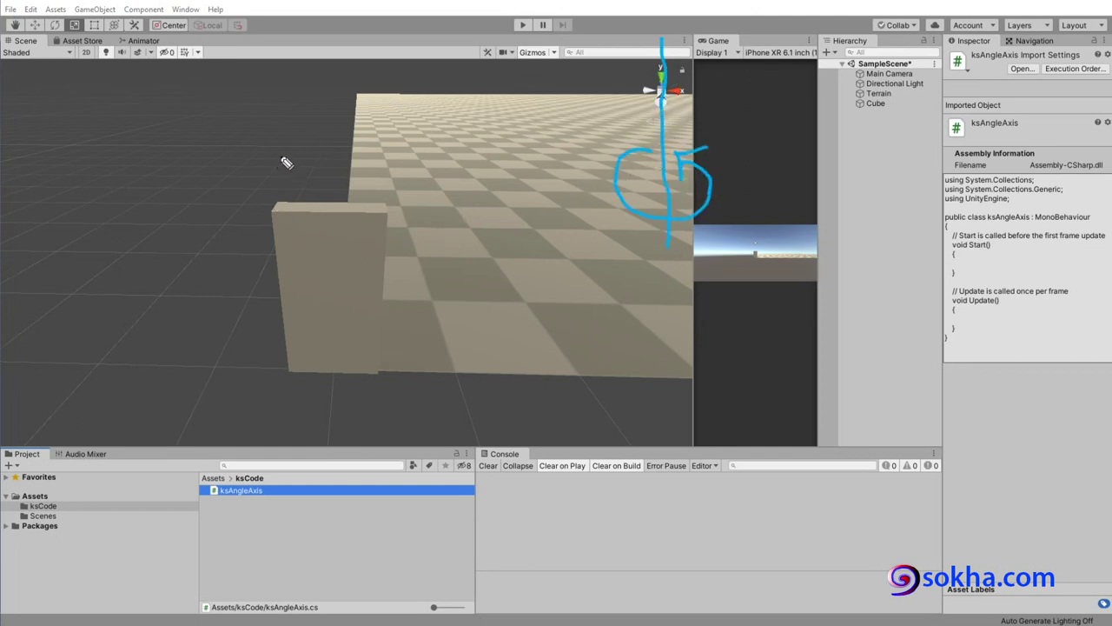
mouse_move(264, 110)
left_mouse_down()
mouse_move(290, 298)
mouse_move(297, 470)
left_mouse_up()
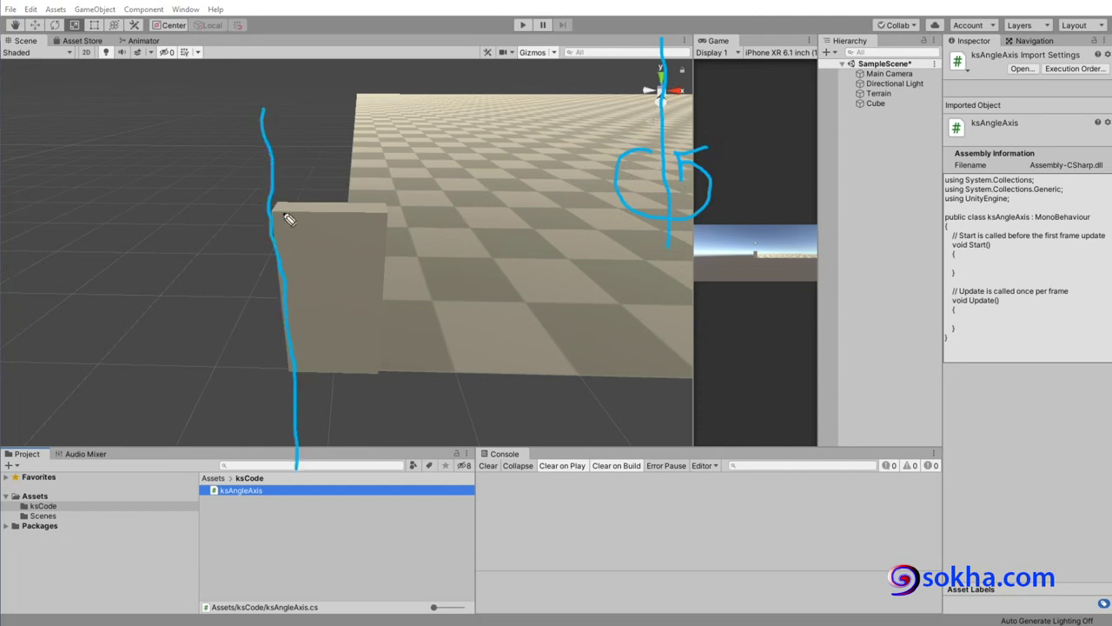
mouse_move(247, 155)
left_mouse_down()
mouse_move(298, 167)
mouse_move(291, 158)
mouse_move(310, 148)
left_mouse_up()
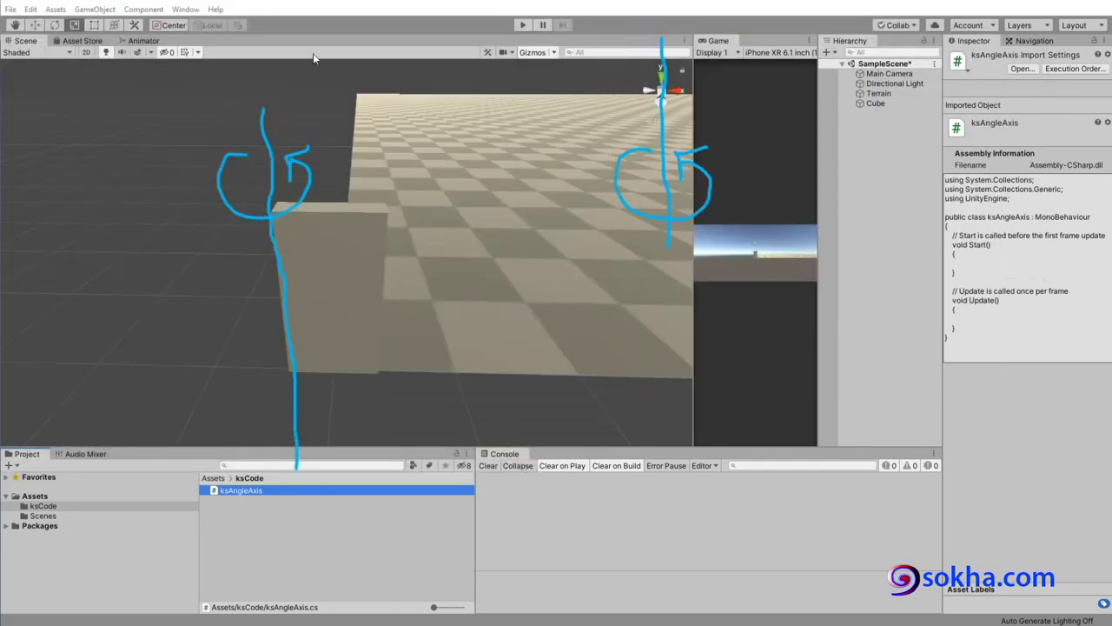
key("Escape")
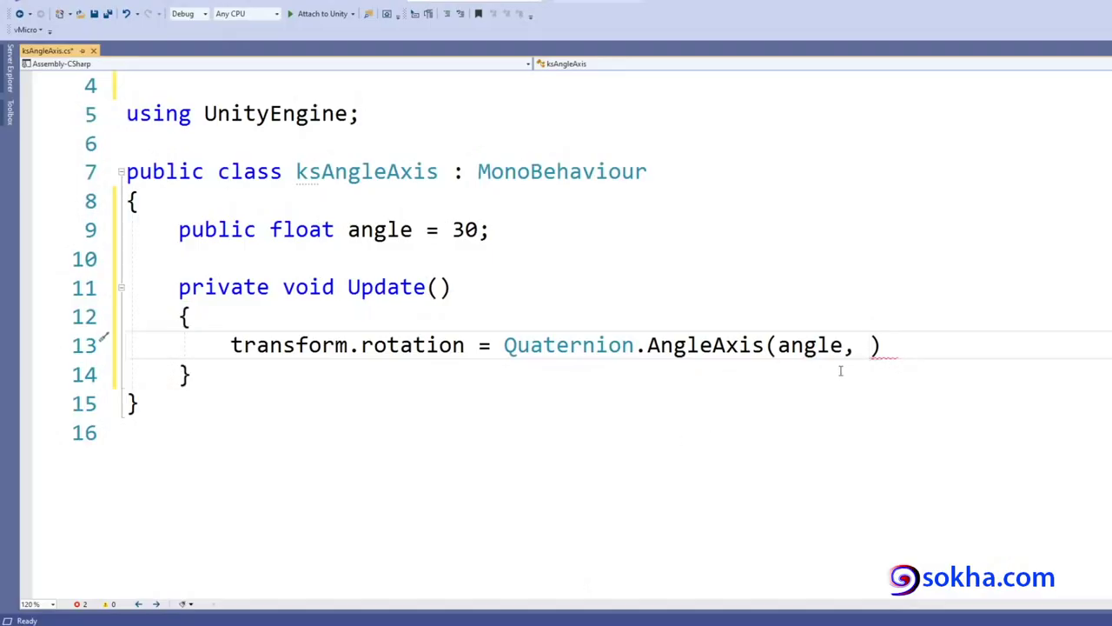
Step: Finish the line as Quaternion.AngleAxis(angle, Vector3.up); and return to Unity
left_click(863, 348)
type("Ve ")
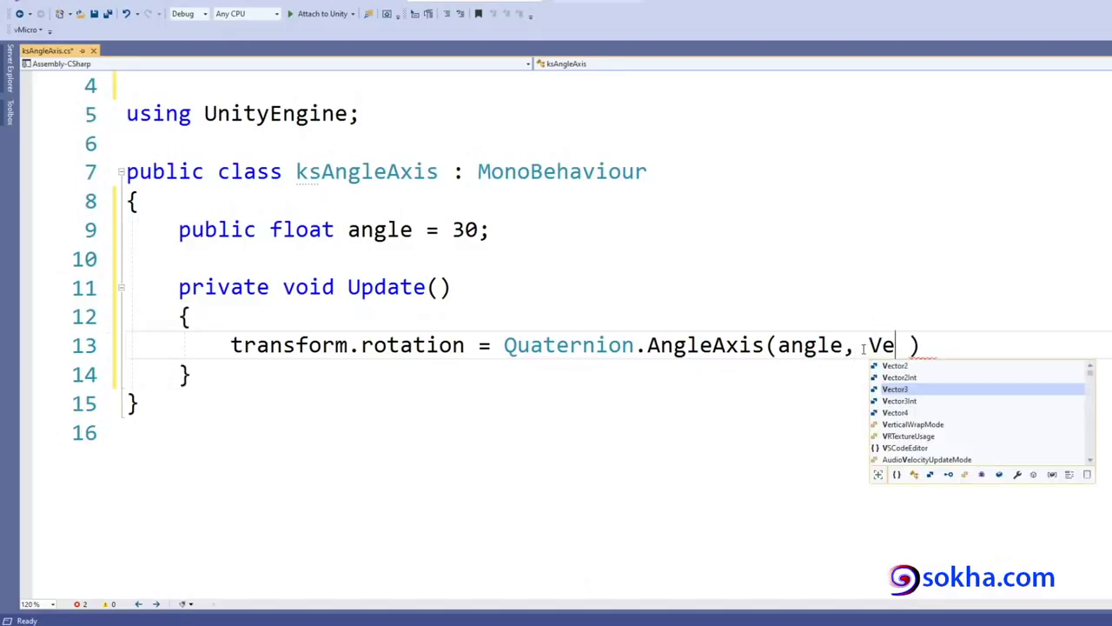
type("ctor3.")
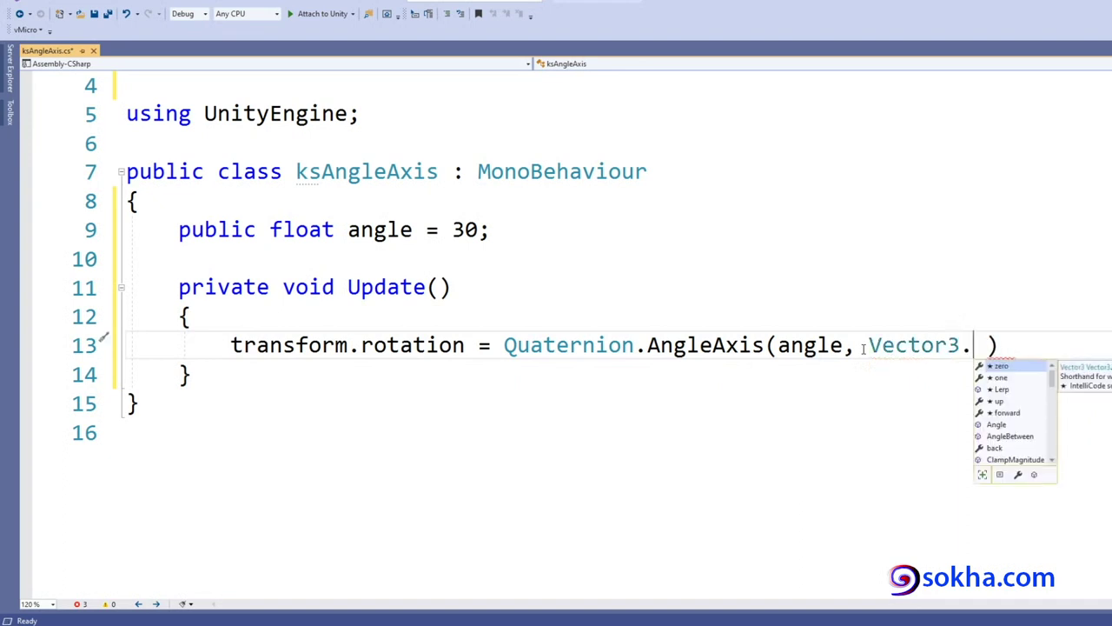
type("up")
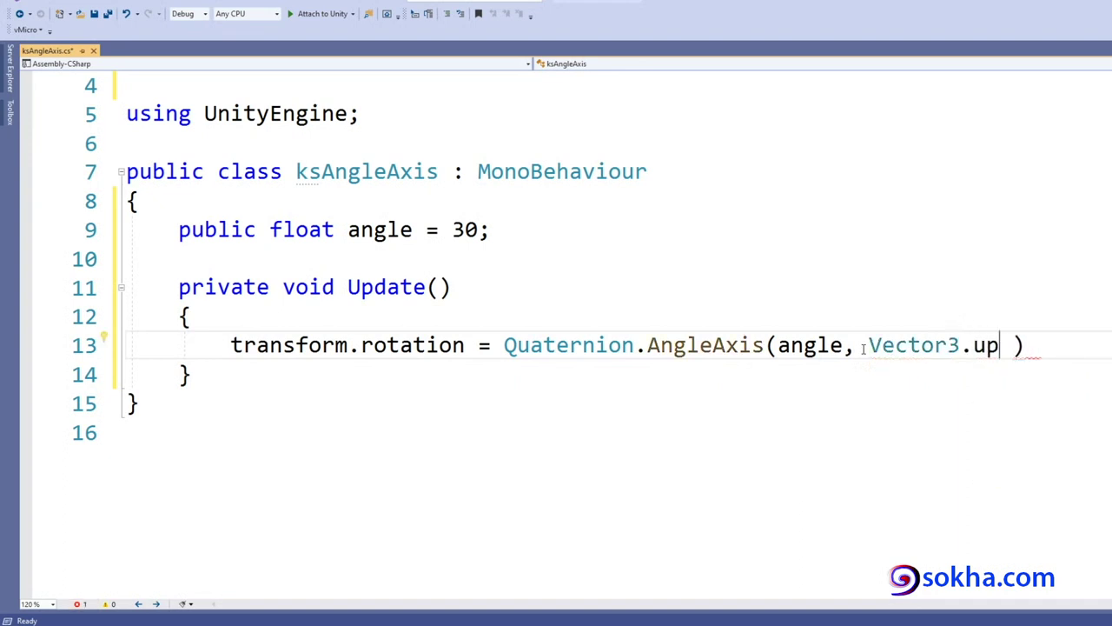
type(");")
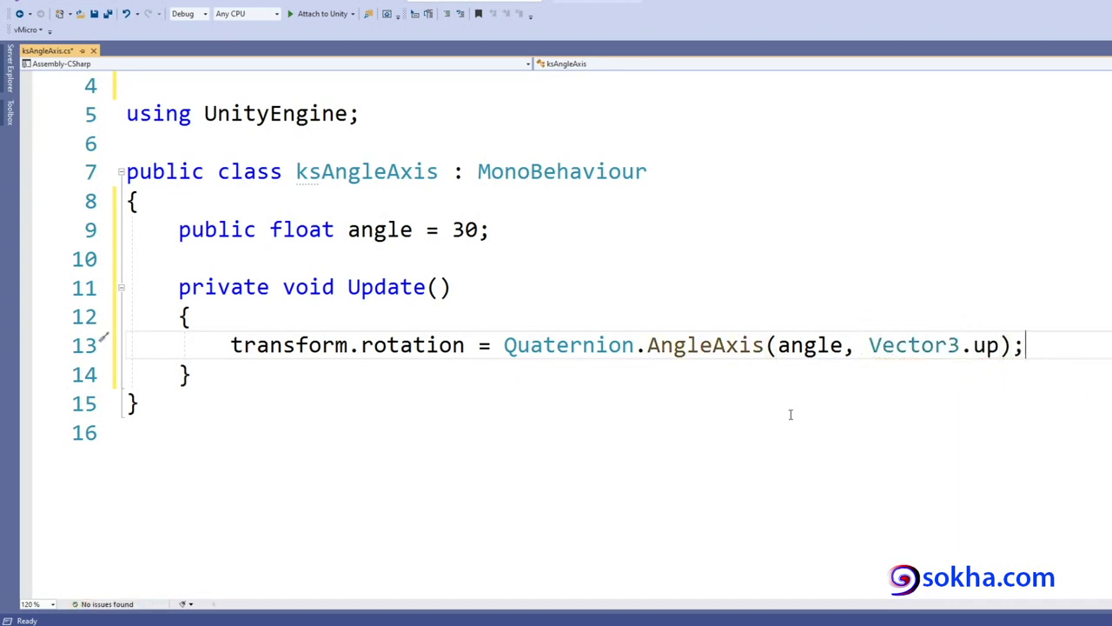
key("alt+Tab")
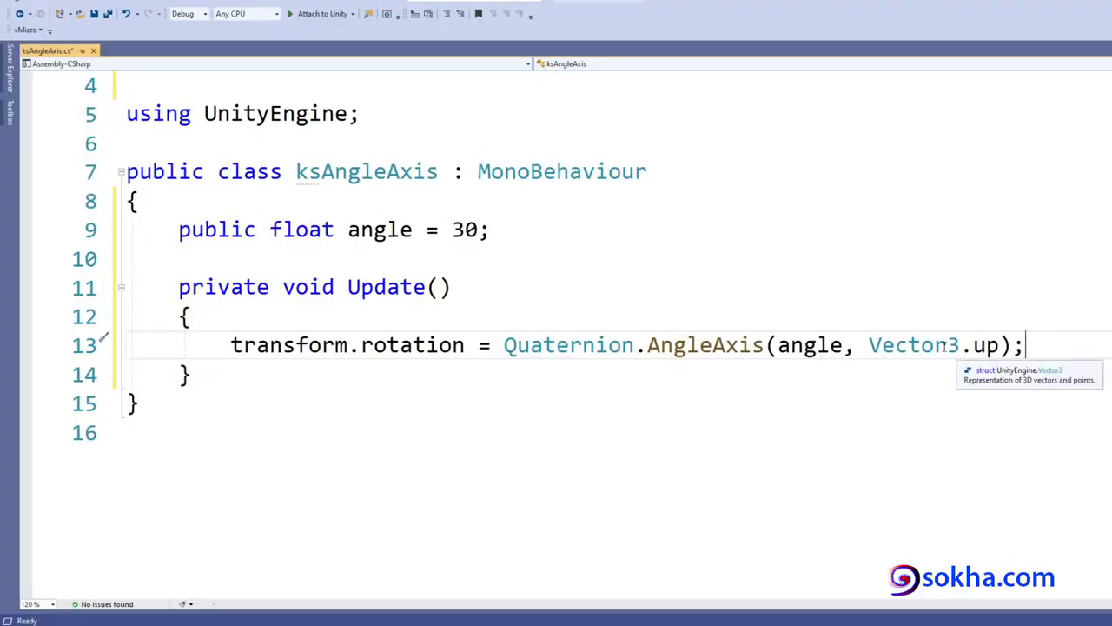
Step: Point out Vector3.up and the rotation line, save ksAngleAxis.cs, and return to Unity
left_click_drag(922, 346, 1000, 346)
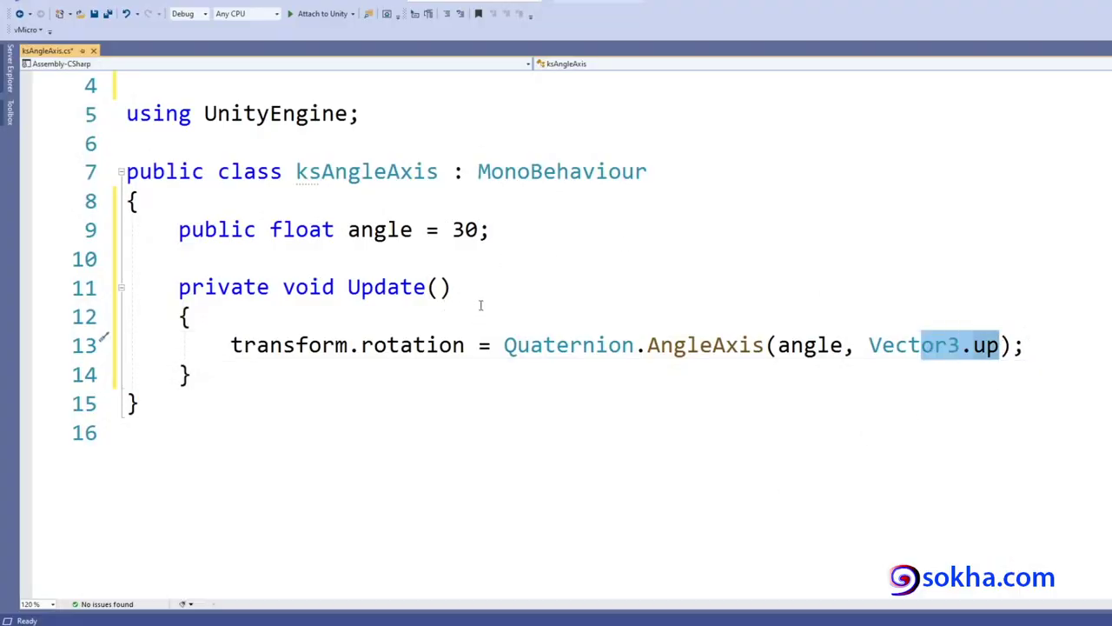
left_click_drag(322, 346, 804, 346)
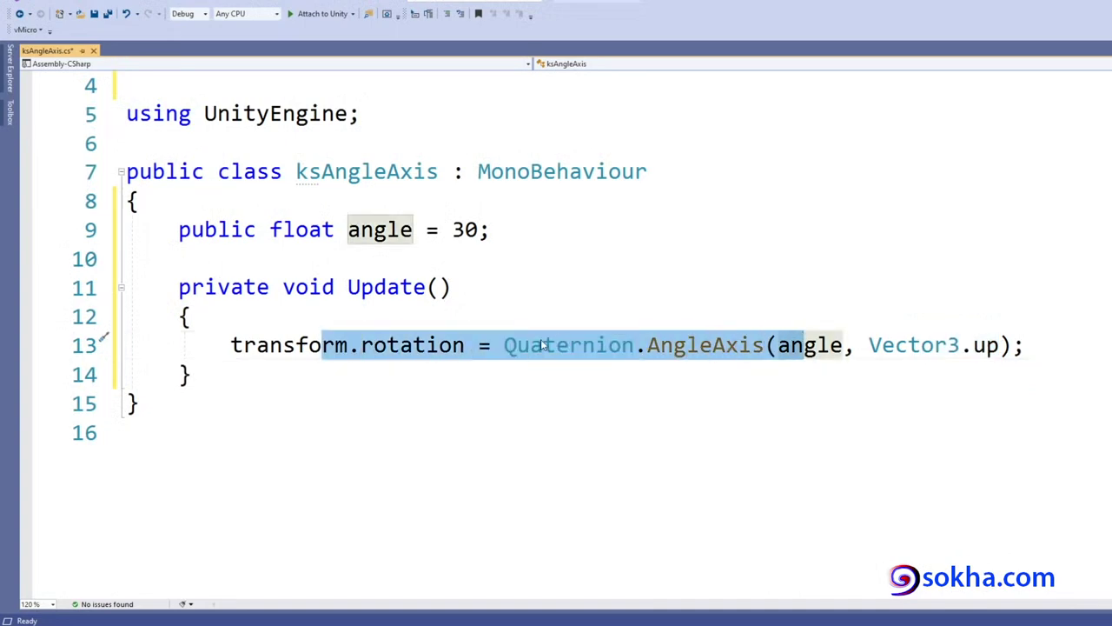
left_click(388, 323)
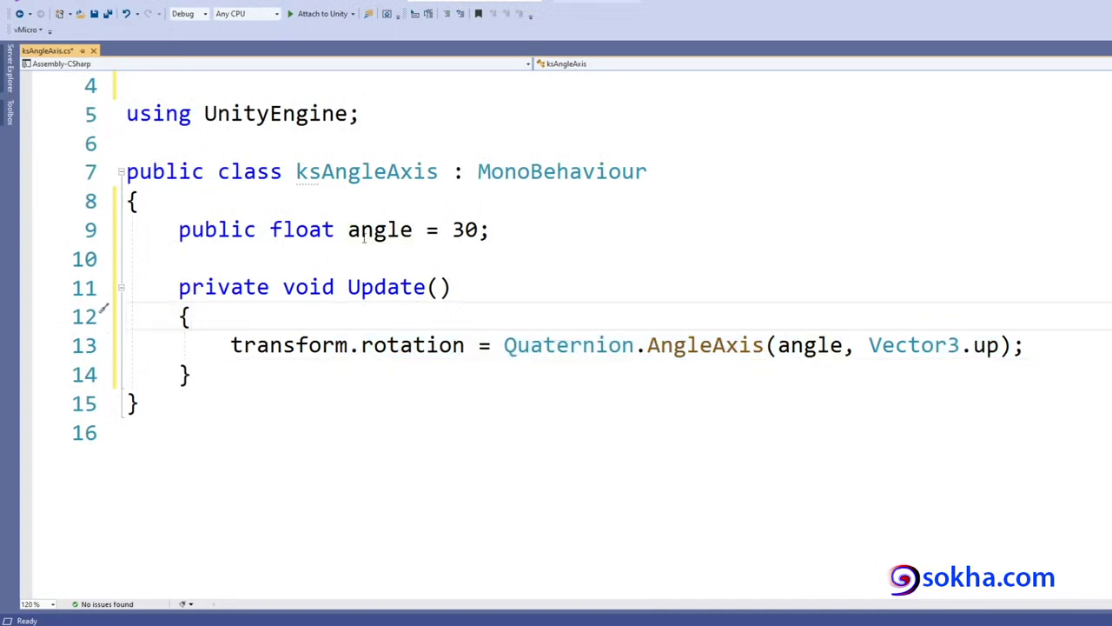
key("ctrl+s")
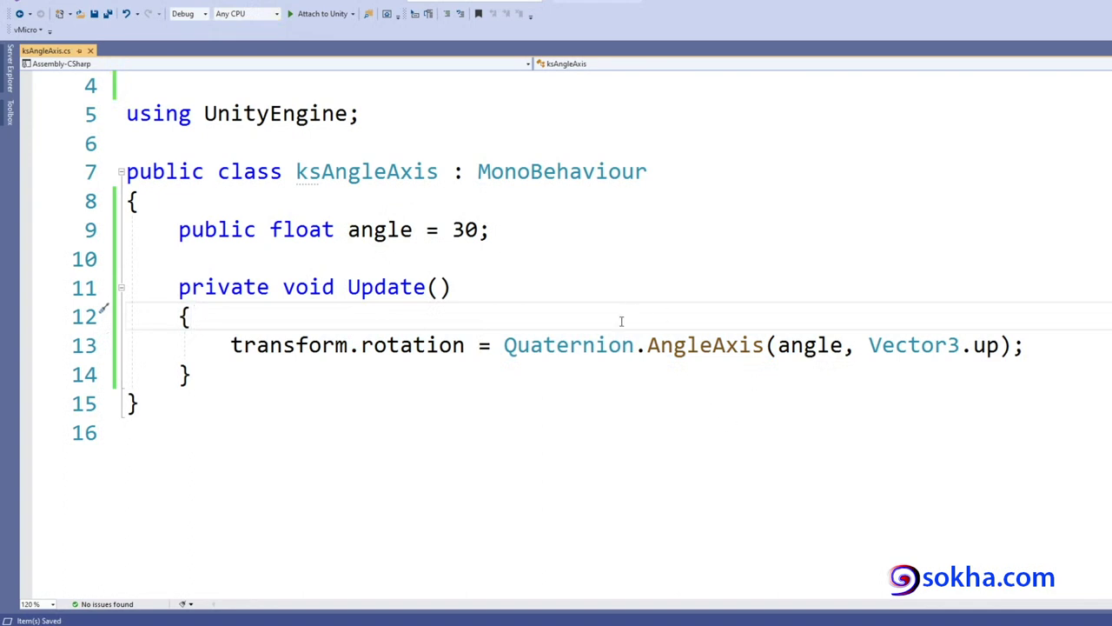
left_click_drag(161, 150, 467, 390)
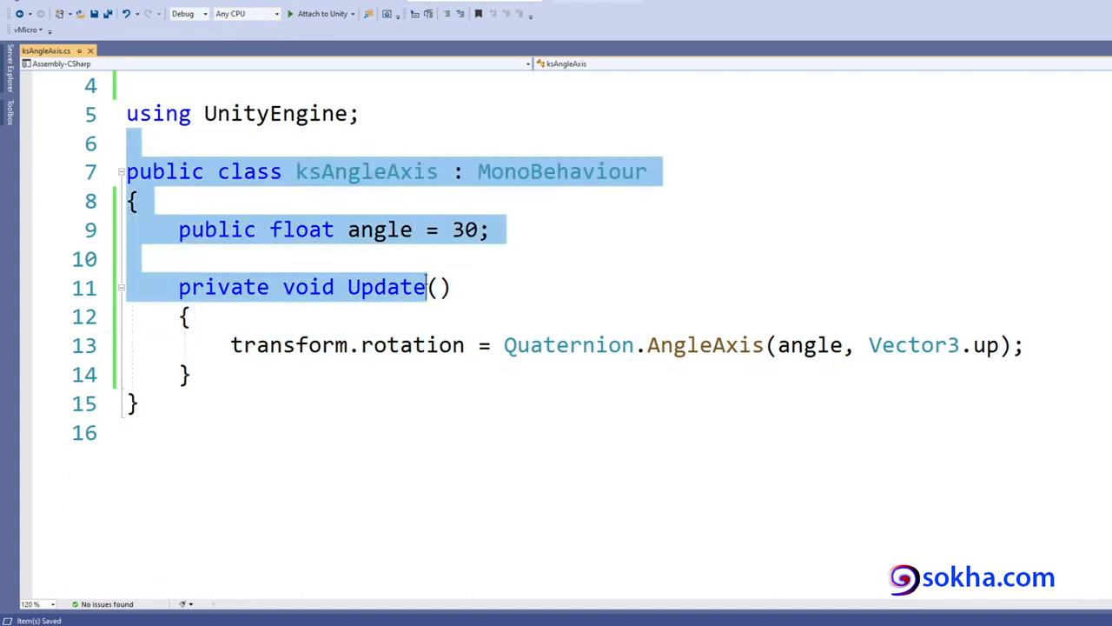
left_click(504, 404)
key("alt+Tab")
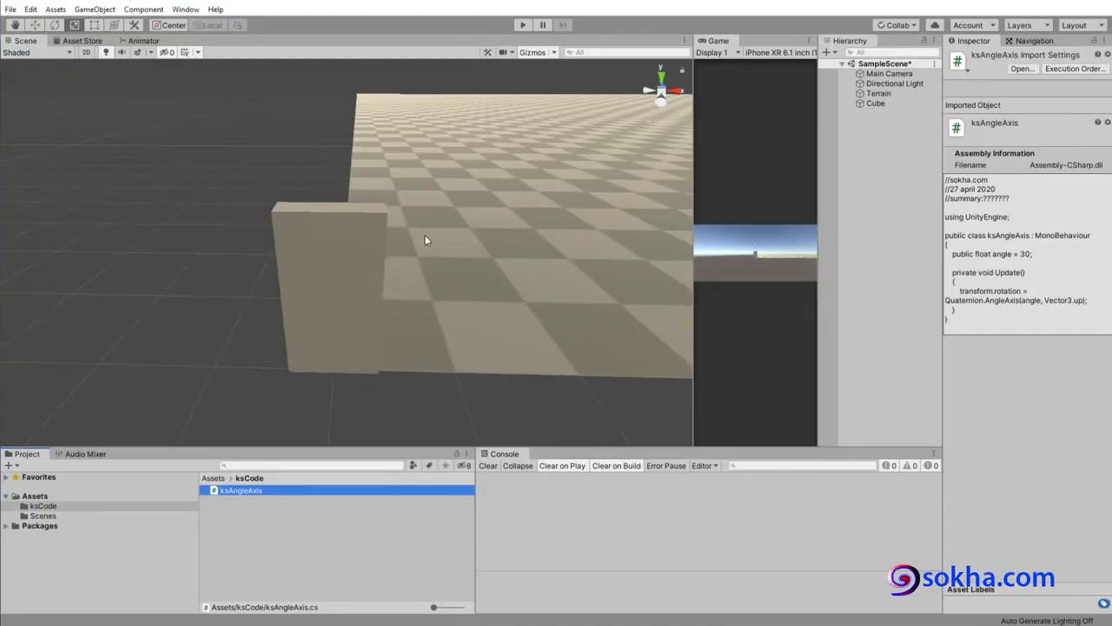
Step: Select the Cube and annotate dragging ksAngleAxis onto it versus using Add Component
left_click(320, 244)
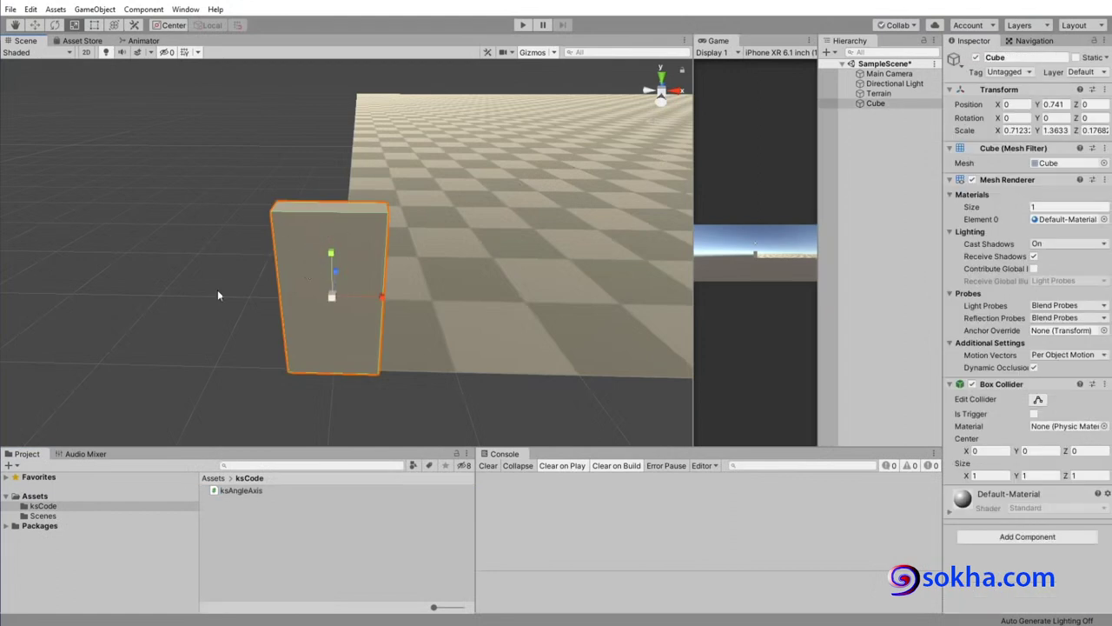
mouse_move(848, 112)
left_mouse_down()
mouse_move(906, 104)
mouse_move(858, 104)
mouse_move(358, 277)
mouse_move(385, 296)
left_mouse_up()
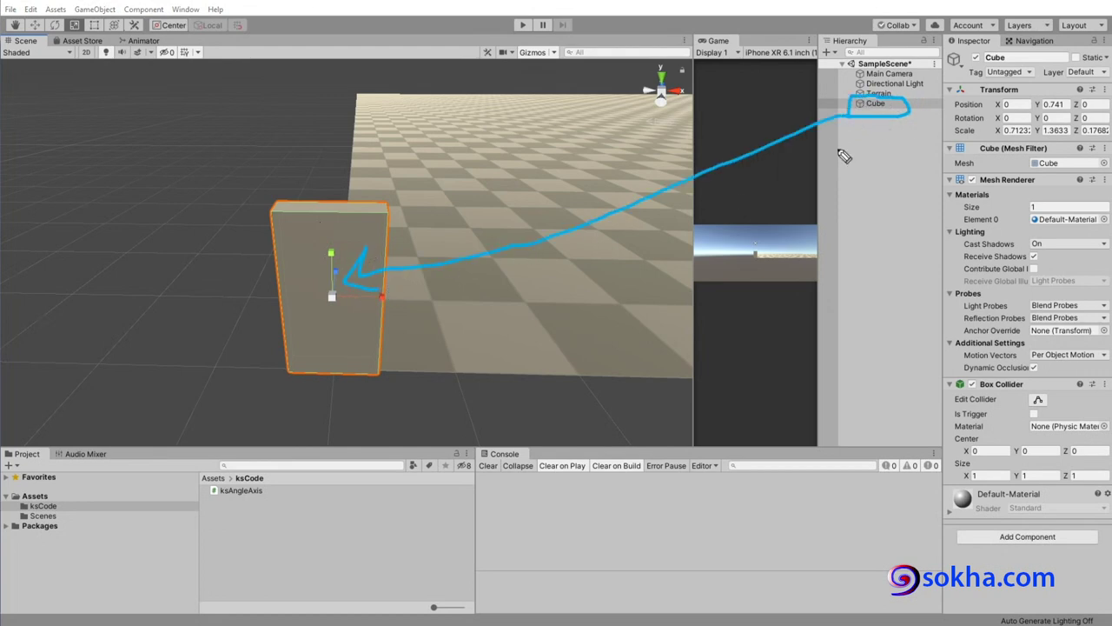
mouse_move(264, 478)
left_mouse_down()
mouse_move(302, 507)
mouse_move(272, 489)
left_mouse_up()
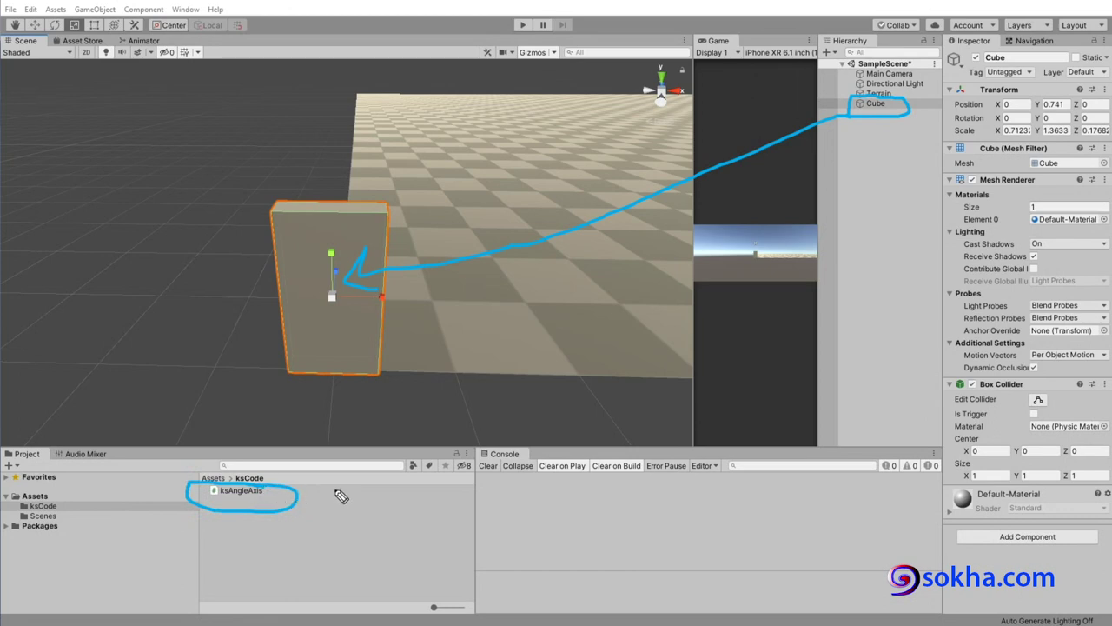
mouse_move(203, 493)
left_mouse_down()
mouse_move(294, 306)
mouse_move(310, 339)
left_mouse_up()
mouse_move(280, 509)
left_mouse_down()
mouse_move(423, 548)
mouse_move(995, 567)
left_mouse_up()
mouse_move(1053, 523)
left_mouse_down()
mouse_move(997, 555)
mouse_move(1043, 520)
left_mouse_up()
mouse_move(260, 502)
left_mouse_down()
mouse_move(222, 502)
mouse_move(233, 504)
left_mouse_up()
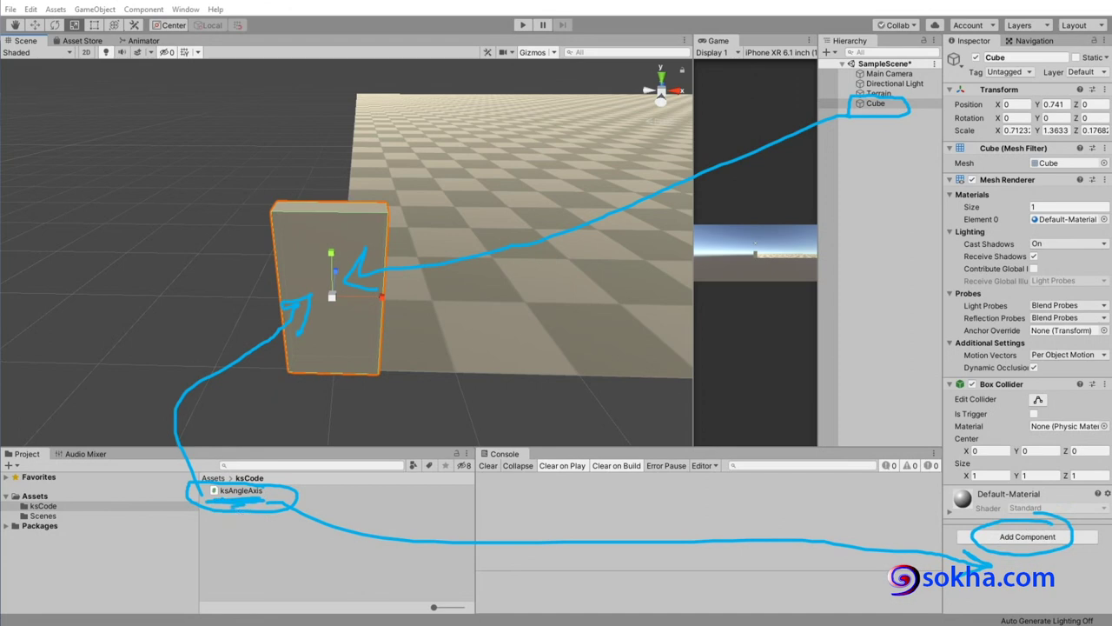
key("Escape")
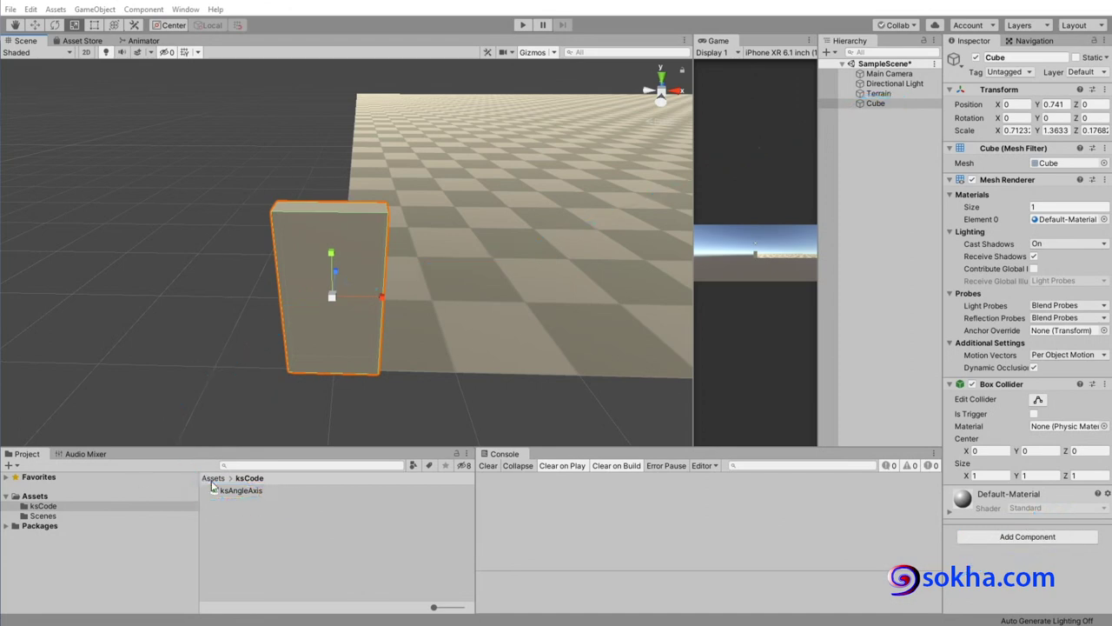
Step: Drop ksAngleAxis onto the Cube, adding a Ks Angle Axis (Script) component with Angle 30
mouse_move(238, 490)
left_mouse_down()
mouse_move(309, 303)
mouse_move(306, 311)
left_mouse_up()
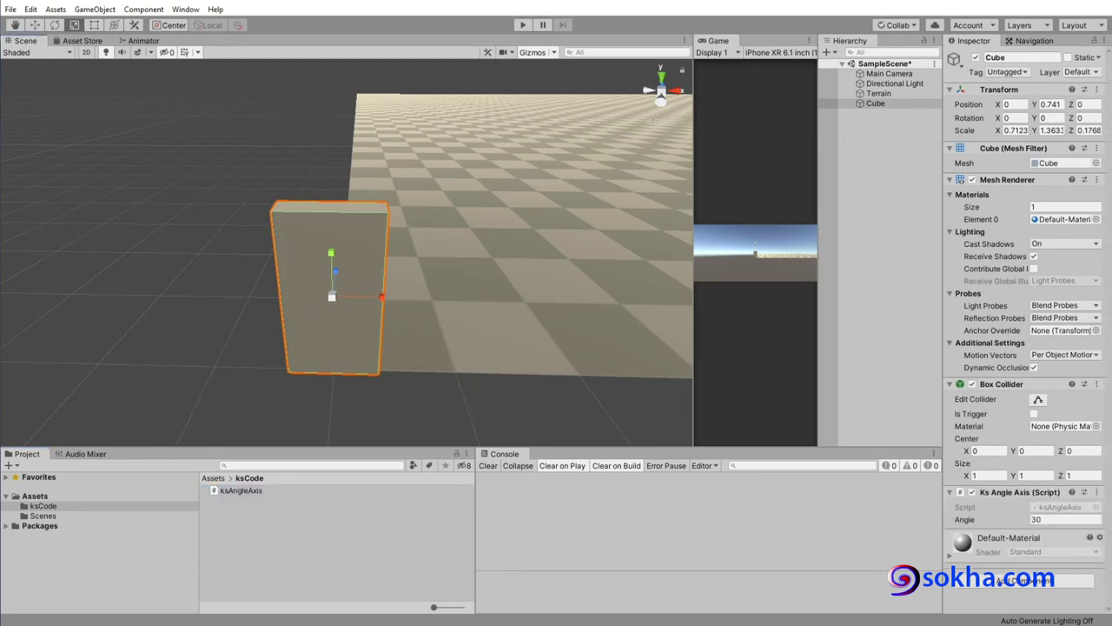
left_click_drag(942, 485, 902, 586)
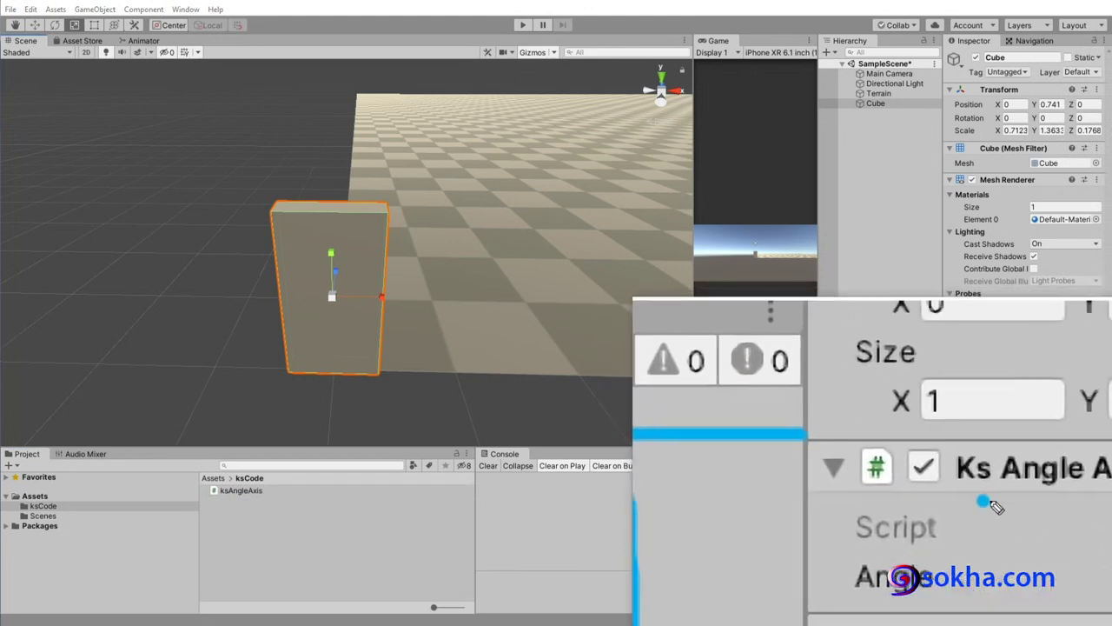
left_click_drag(982, 501, 1031, 496)
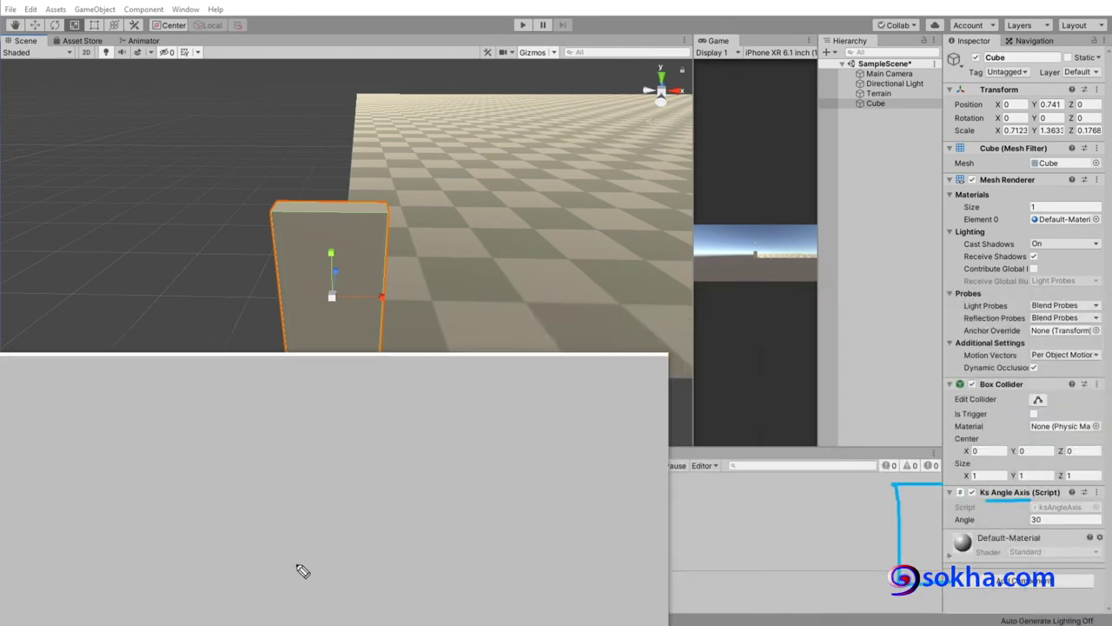
left_click_drag(223, 507, 267, 504)
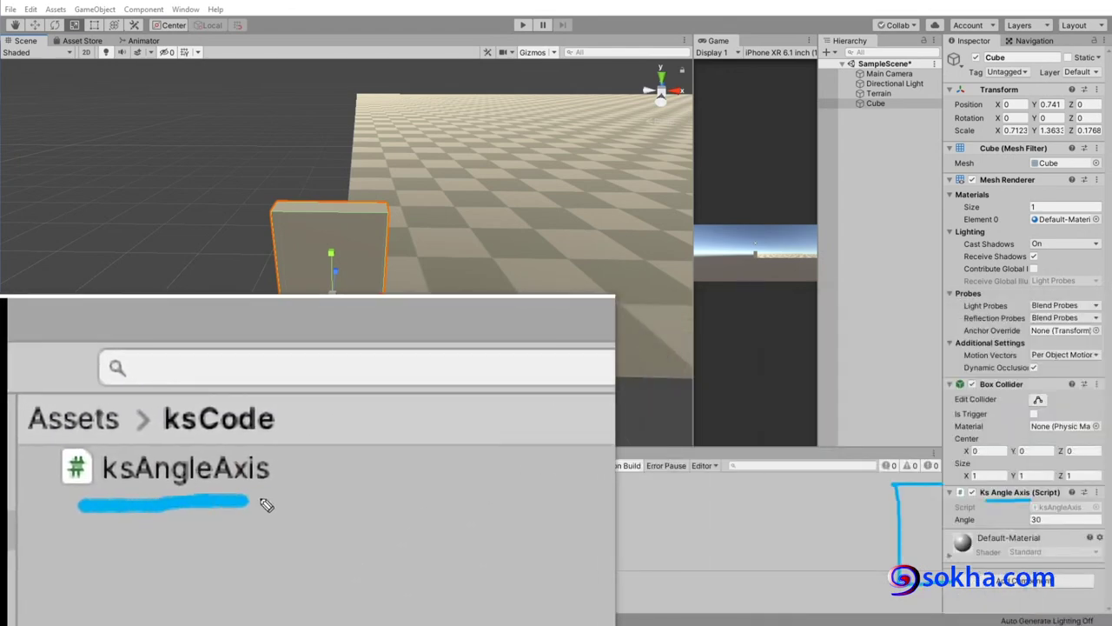
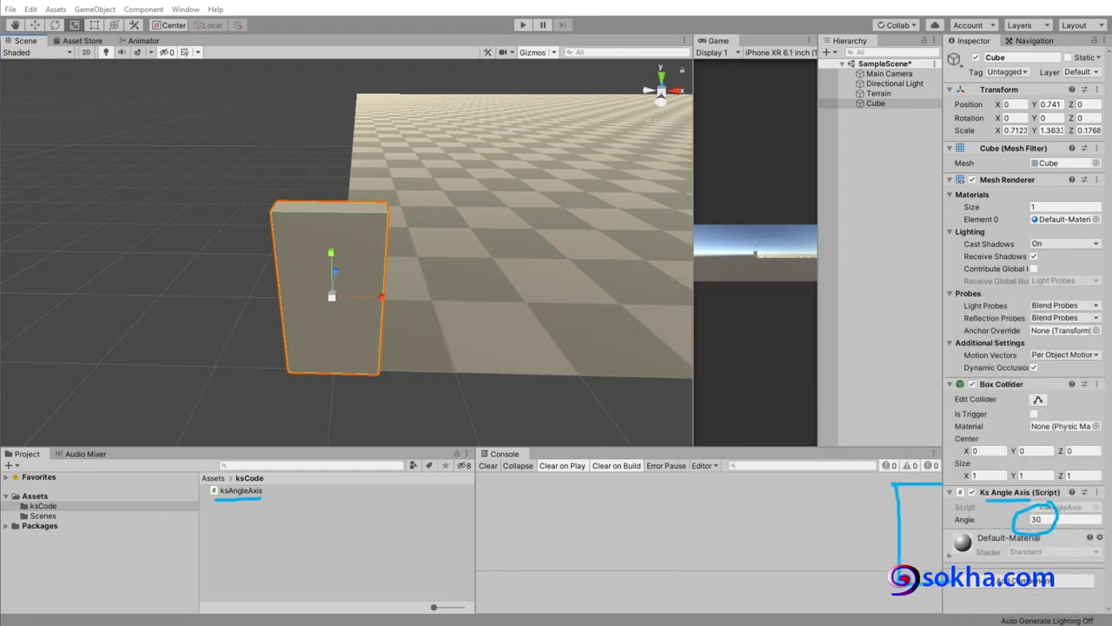
Step: Save the open scene as a new scene file named sokha_demo using Save Scene As
left_click(934, 64)
left_click(969, 108)
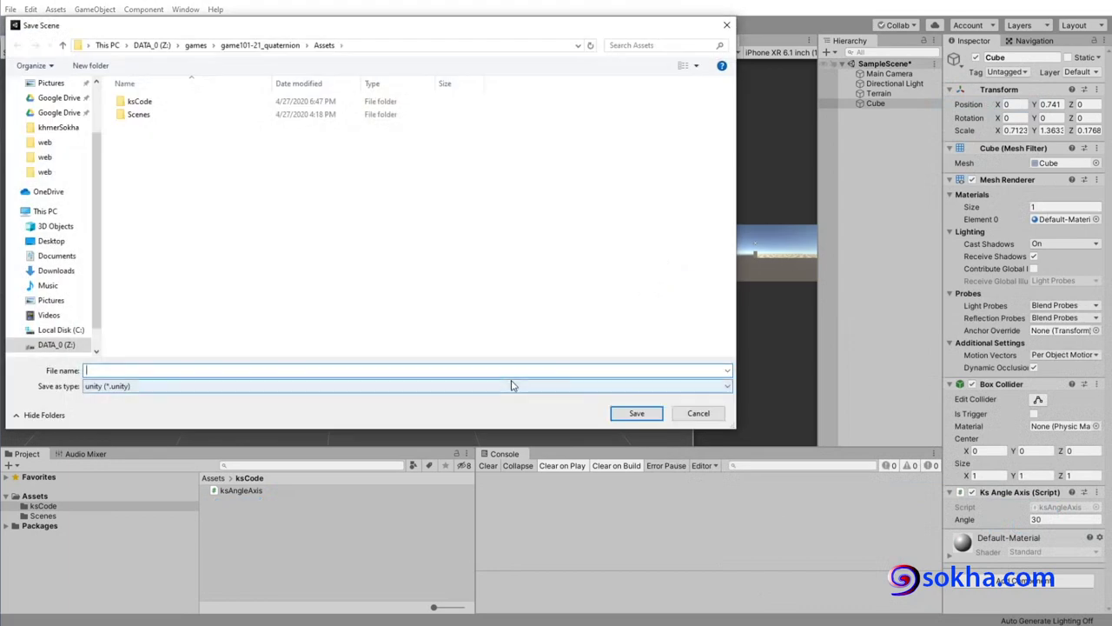
type("sokha_demo")
key("Return")
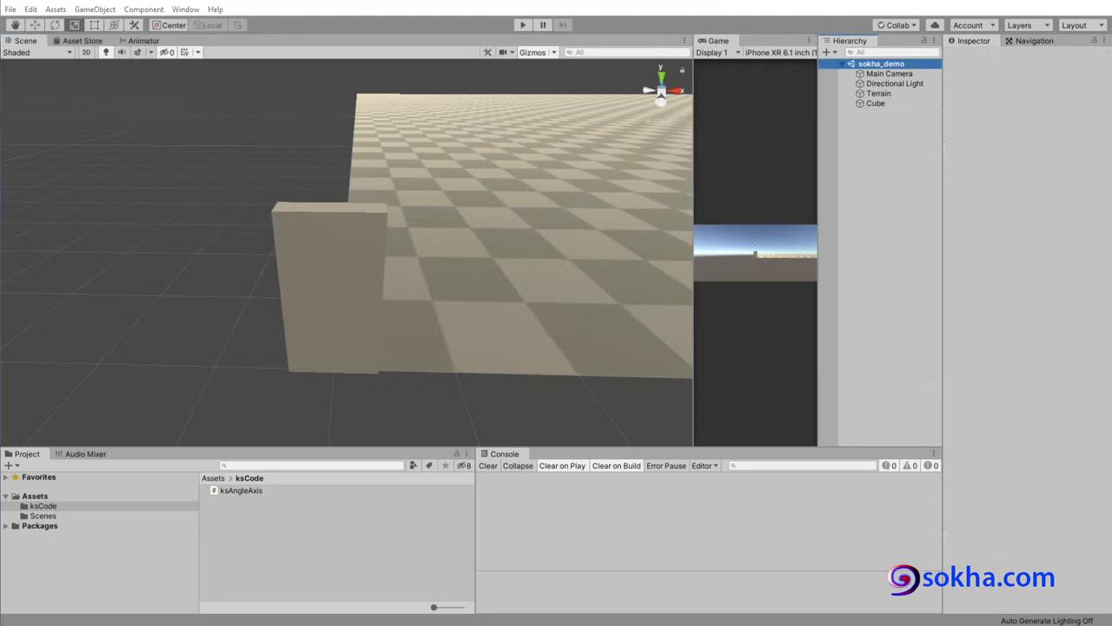
mouse_move(165, 287)
left_mouse_down()
mouse_move(315, 290)
mouse_move(297, 318)
left_mouse_up()
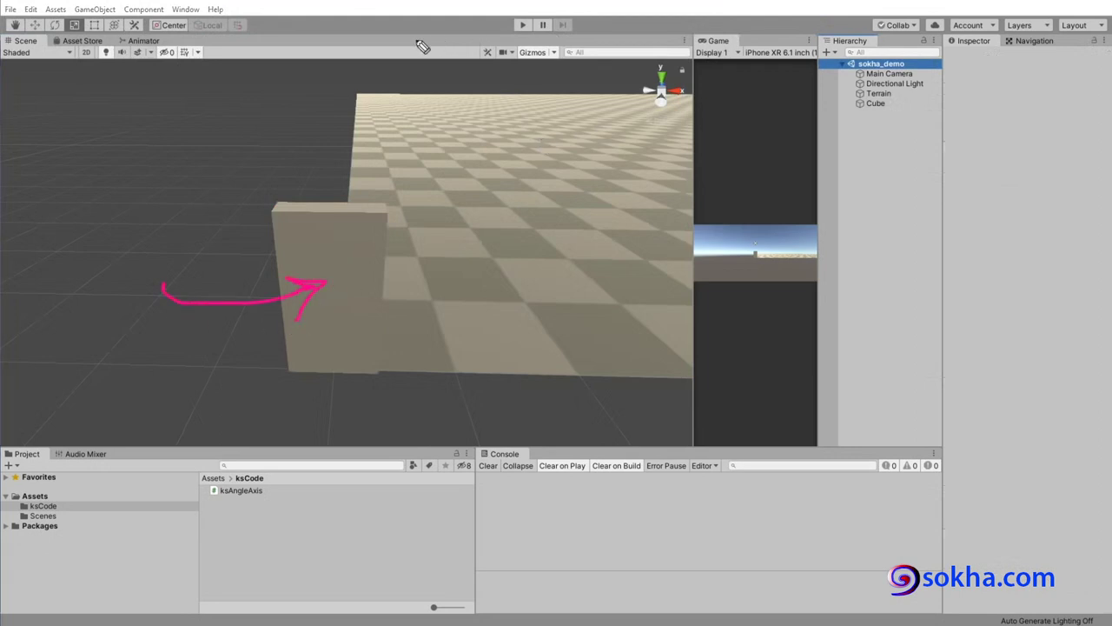
left_click_drag(385, 39, 524, 27)
left_click(522, 26)
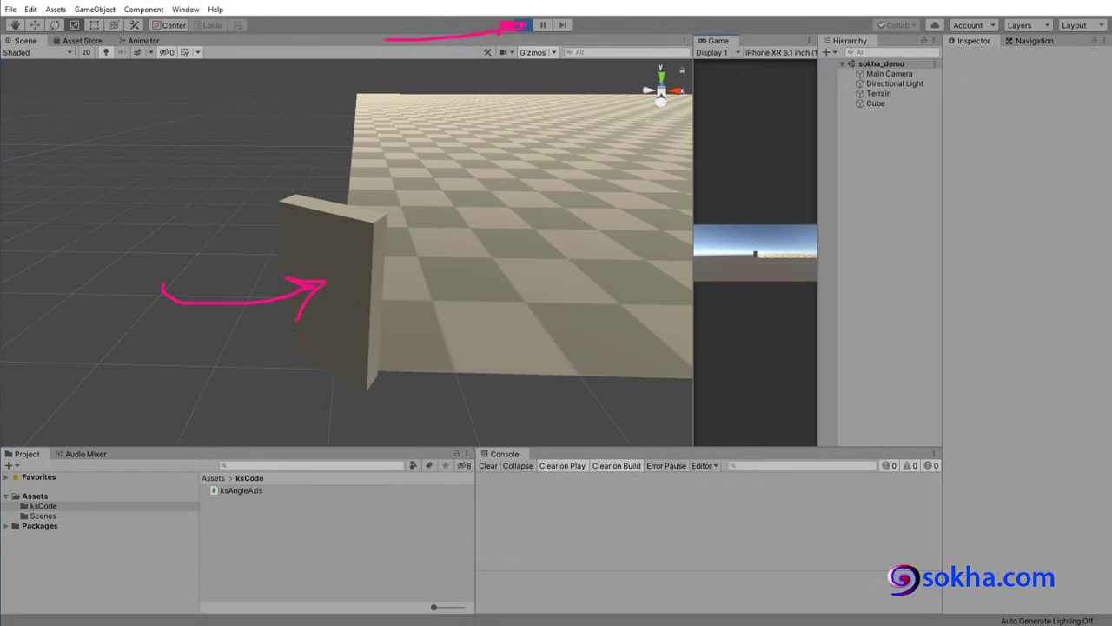
left_click_drag(235, 198, 651, 196)
left_click_drag(673, 80, 686, 106)
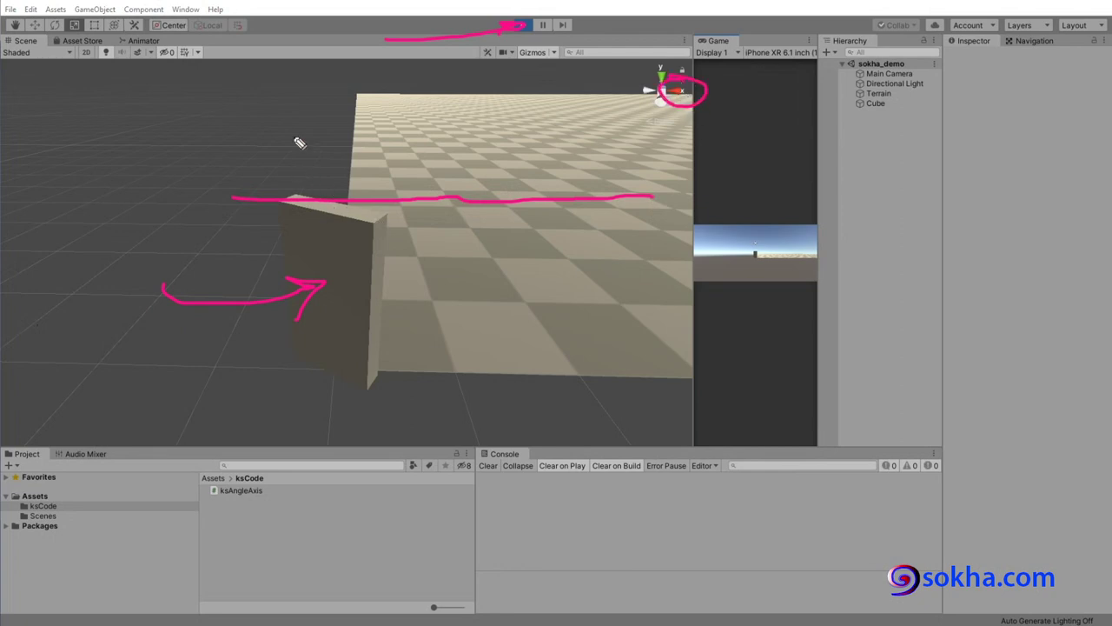
left_click_drag(283, 115, 279, 461)
left_click_drag(549, 70, 629, 69)
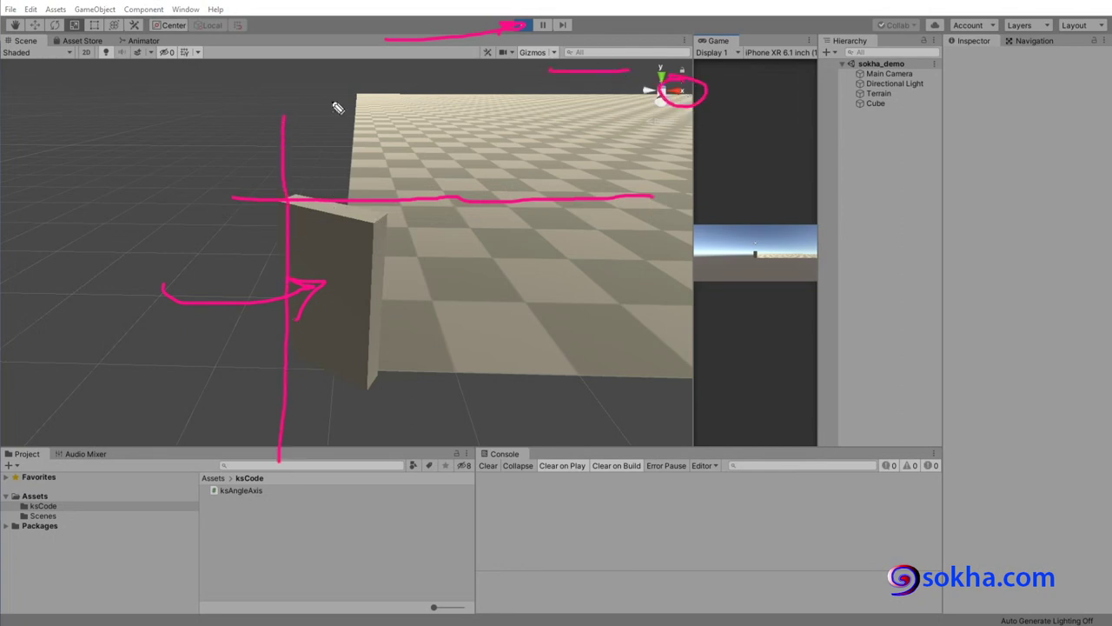
left_click_drag(304, 87, 299, 131)
mouse_move(293, 204)
left_mouse_down()
mouse_move(377, 248)
mouse_move(495, 271)
mouse_move(473, 295)
left_mouse_up()
mouse_move(399, 202)
left_mouse_down()
mouse_move(397, 248)
mouse_move(413, 227)
mouse_move(429, 242)
left_mouse_up()
left_click_drag(454, 217, 467, 210)
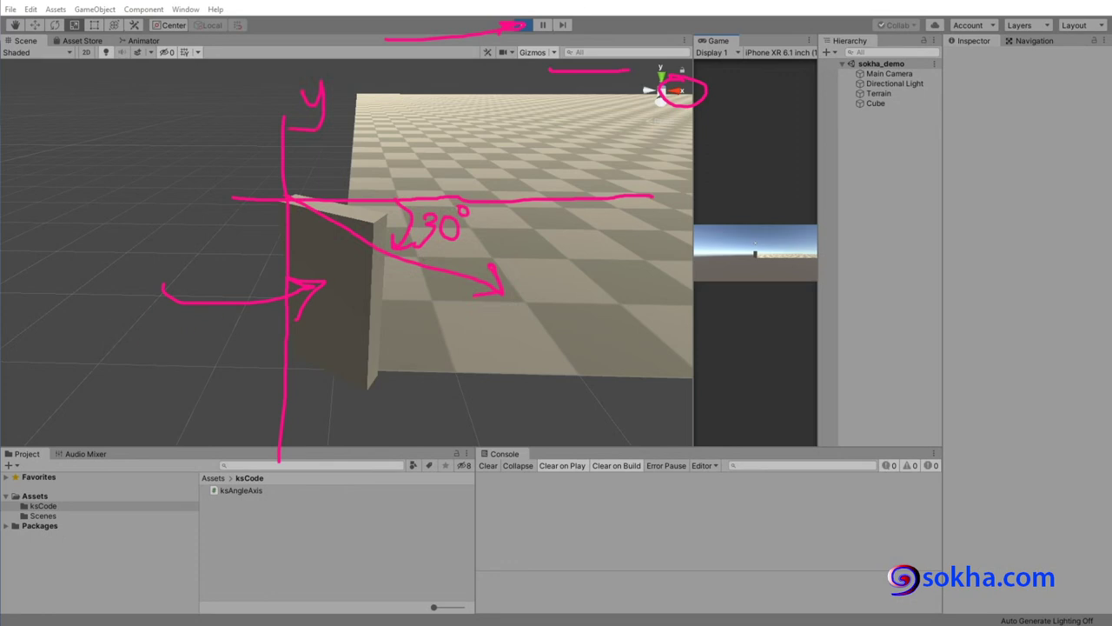
key("Escape")
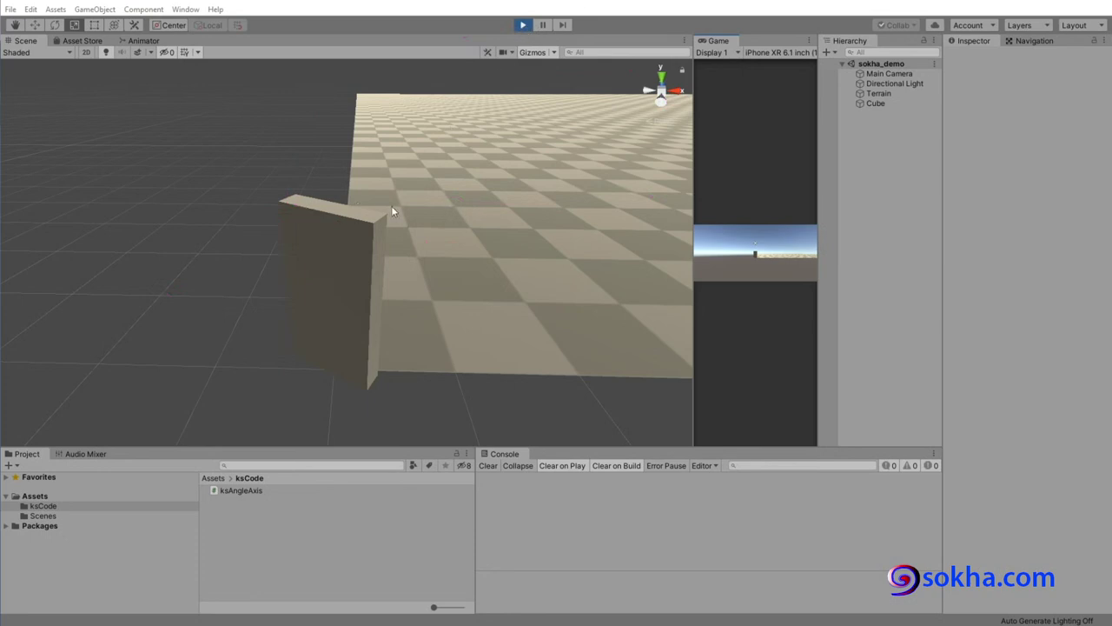
left_click(521, 25)
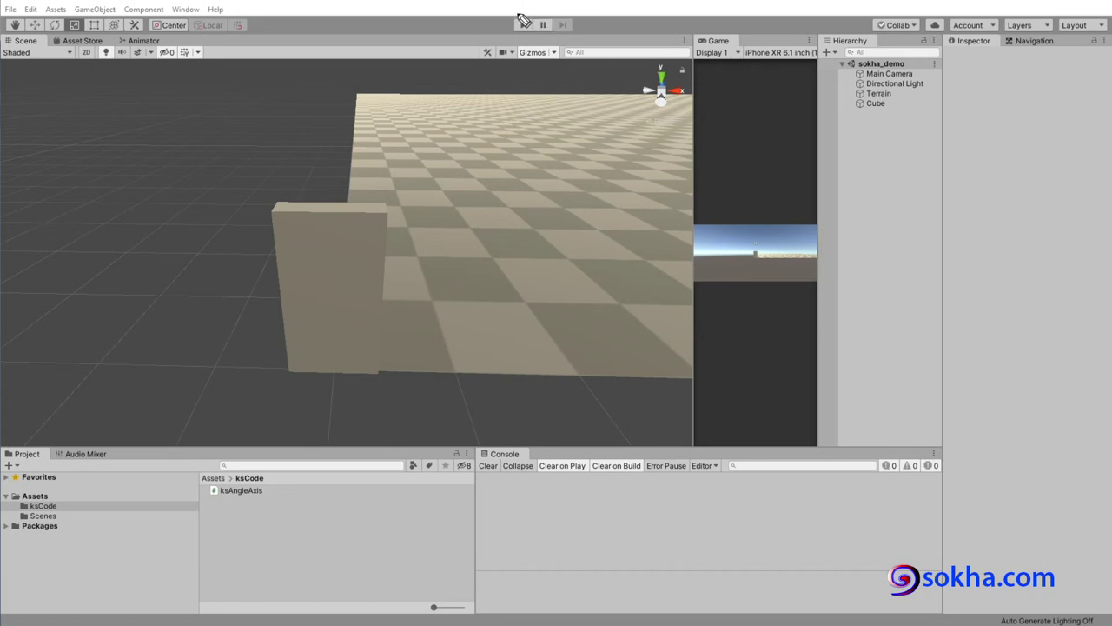
left_click_drag(532, 12, 512, 13)
mouse_move(328, 67)
left_mouse_down()
mouse_move(474, 50)
mouse_move(483, 60)
left_mouse_up()
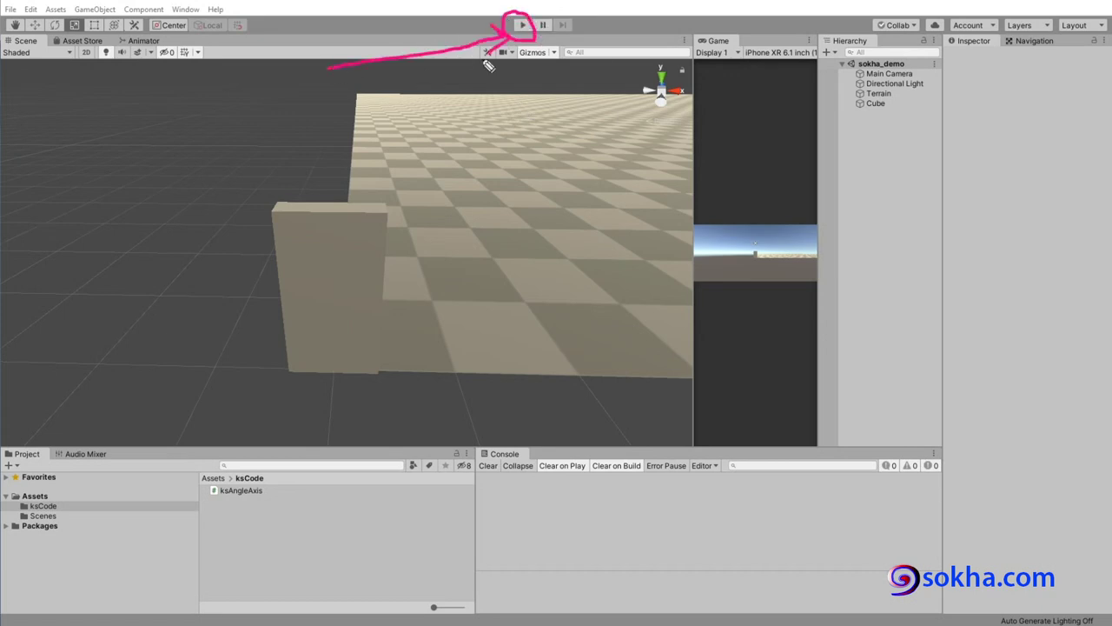
mouse_move(265, 205)
left_mouse_down()
mouse_move(488, 354)
mouse_move(382, 277)
mouse_move(416, 334)
left_mouse_up()
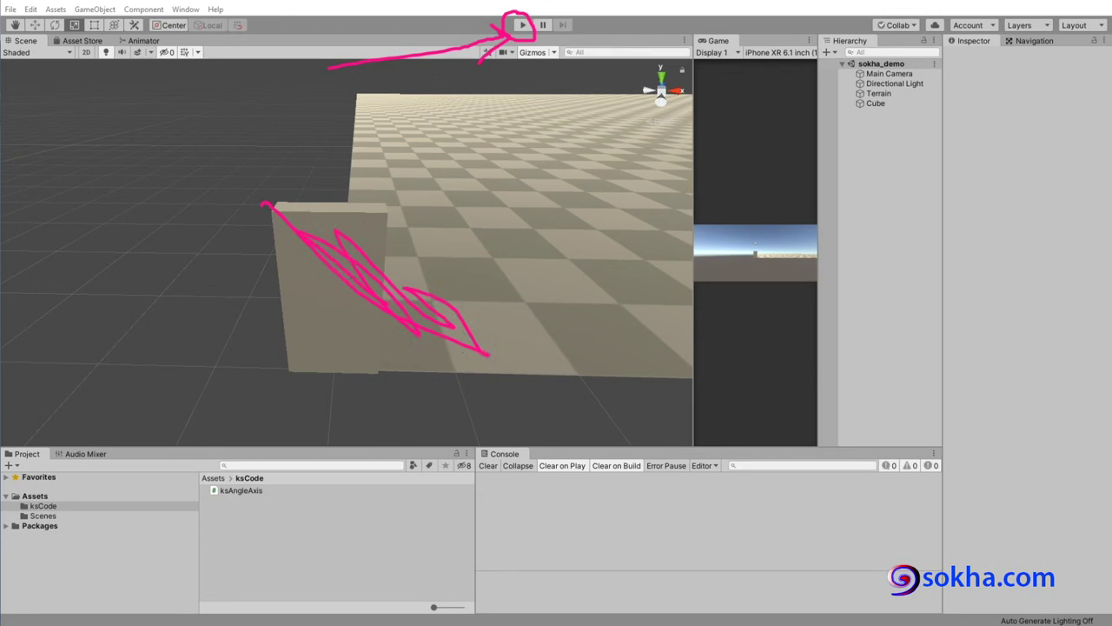
key("Escape")
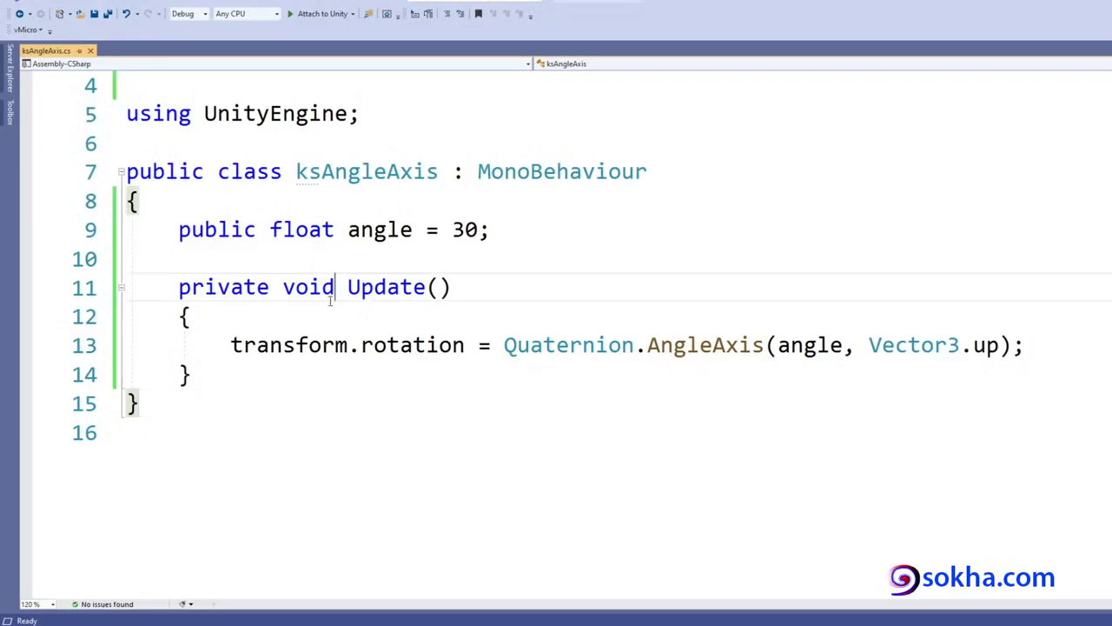
Step: Add if(Input.GetKeyDown(KeyCode.Space)) above the rotation line in Update and indent the rotation line
left_click(292, 316)
key("Return")
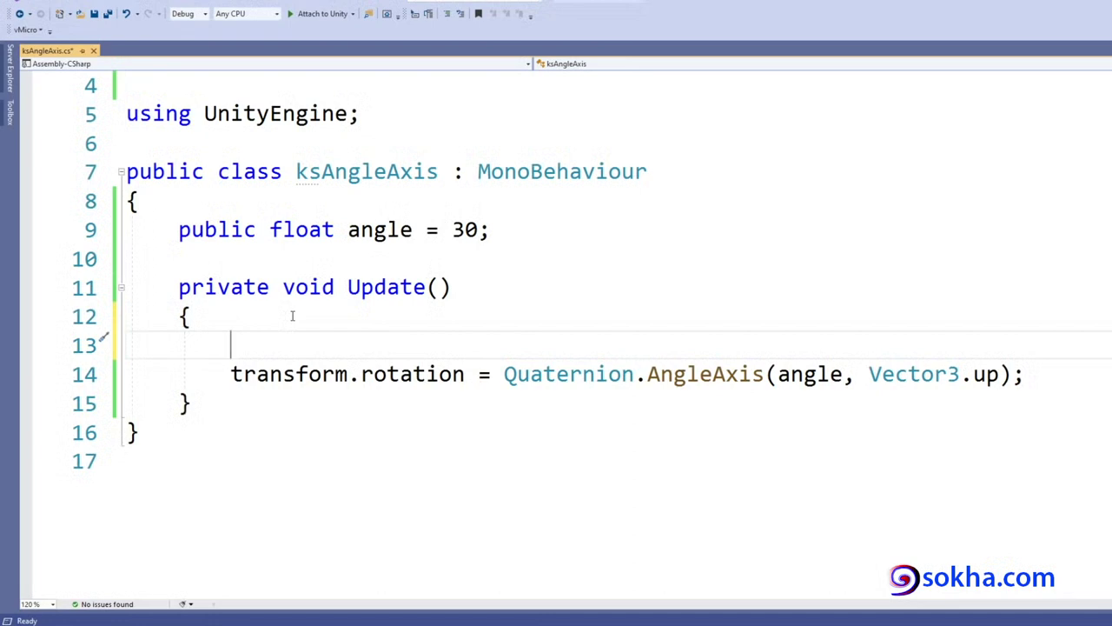
type("if(")
type("input.k")
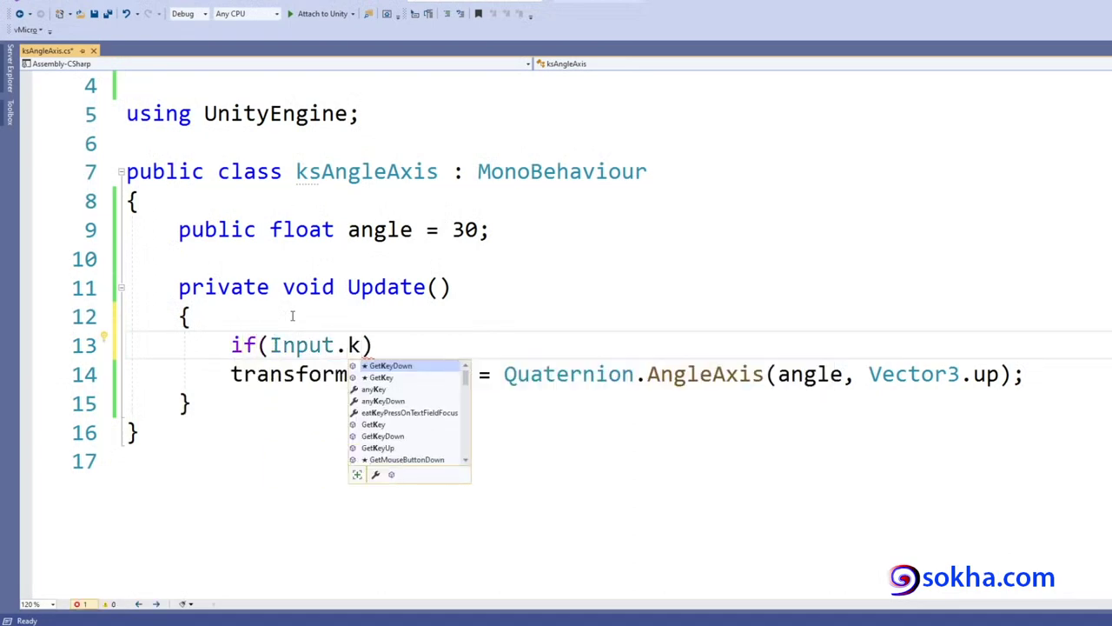
type("(key")
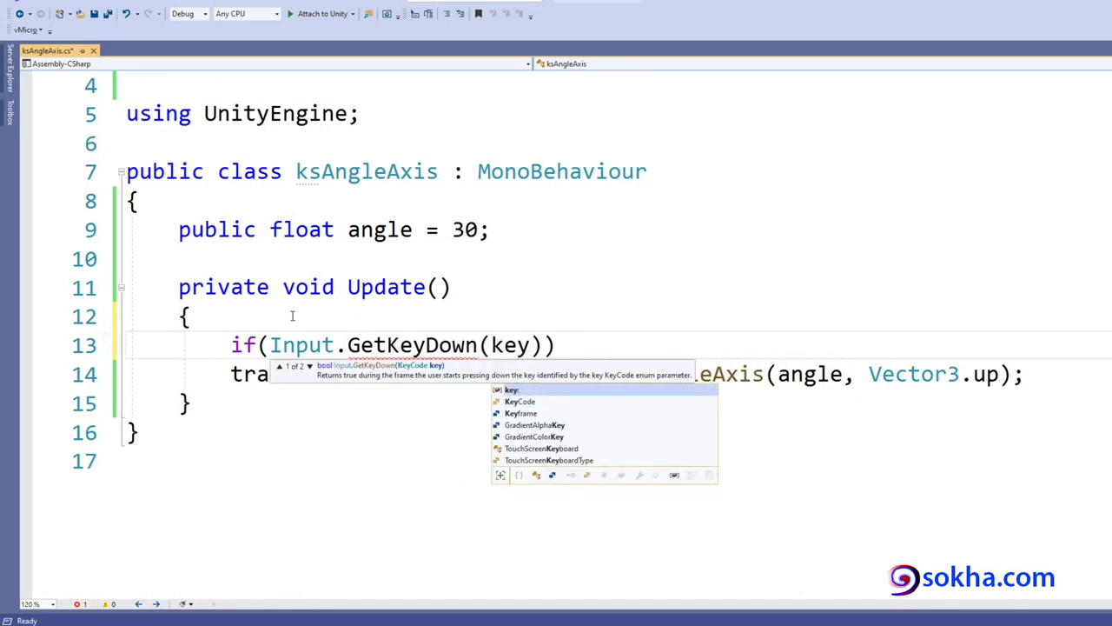
key("Down")
type(".sp")
key("Tab")
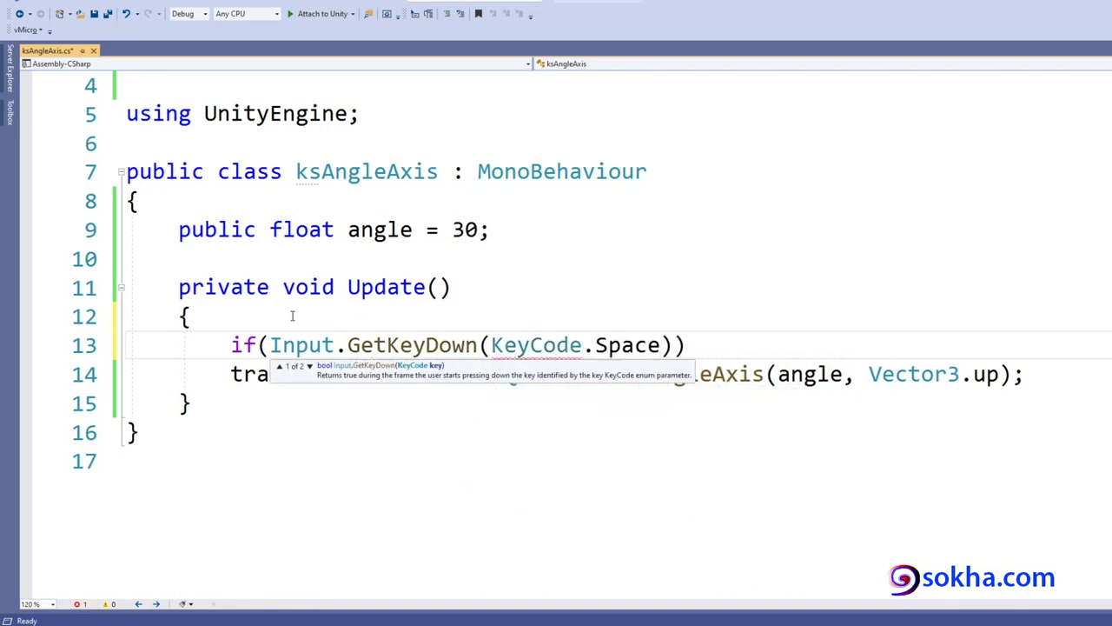
left_click(230, 373)
key("Tab")
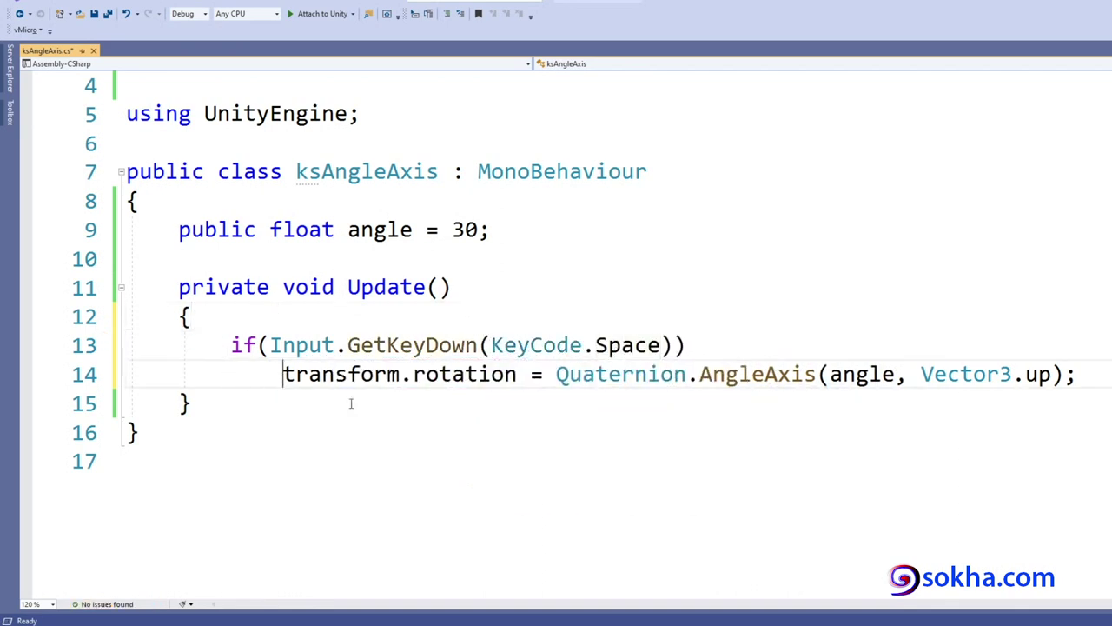
Step: Highlight the Space key check and the AngleAxis rotation call, then save the script
left_click_drag(595, 345, 673, 347)
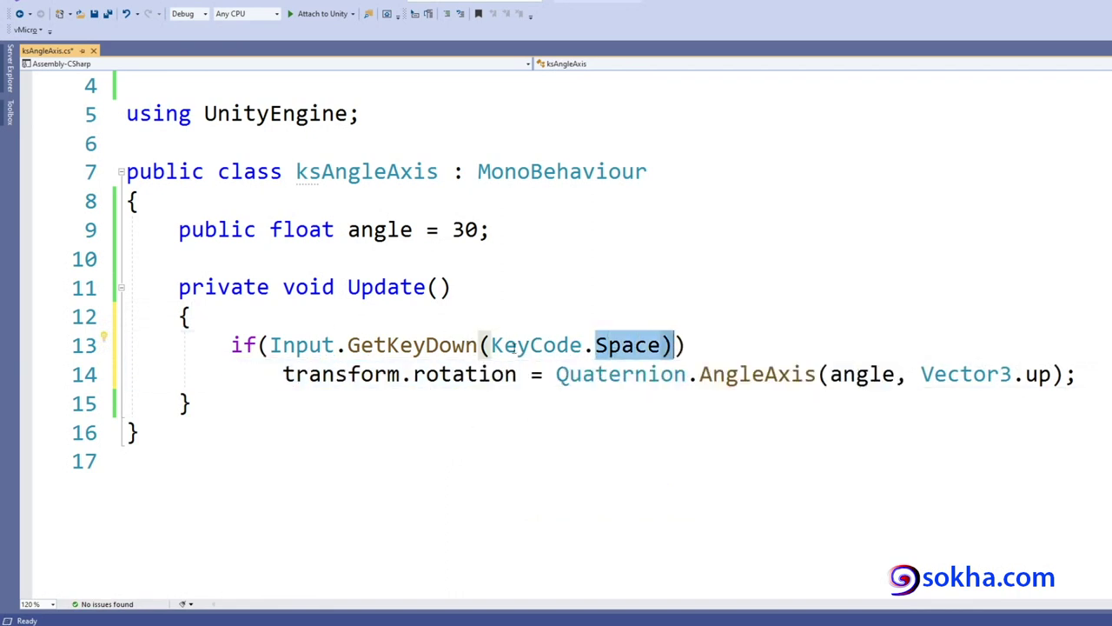
mouse_move(348, 374)
left_mouse_down()
mouse_move(815, 376)
mouse_move(191, 403)
left_mouse_up()
left_click(534, 345)
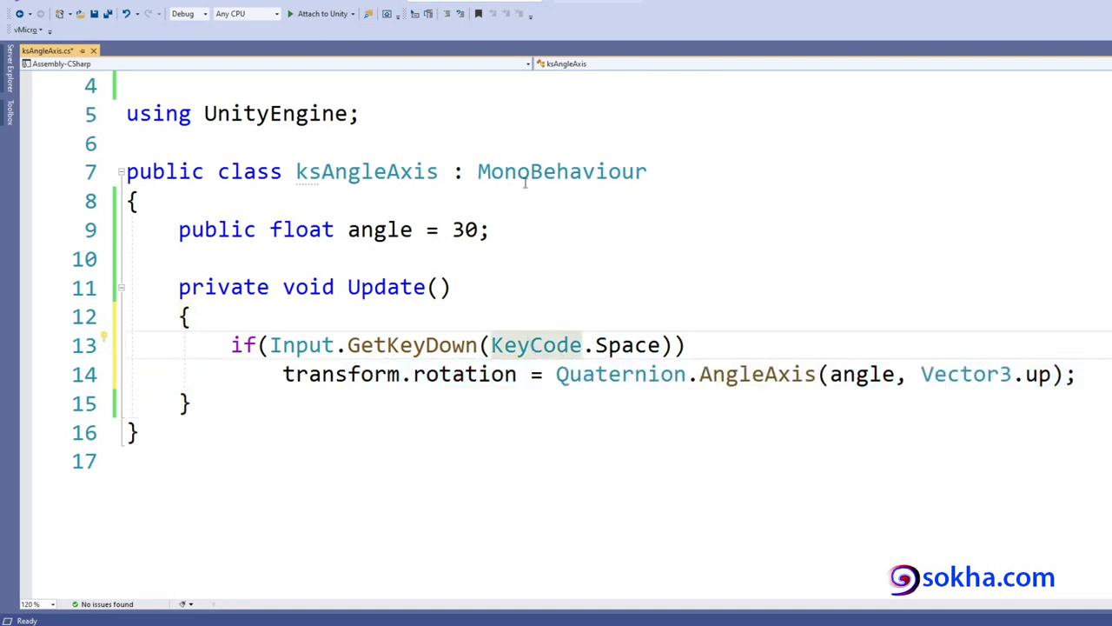
key("ctrl+s")
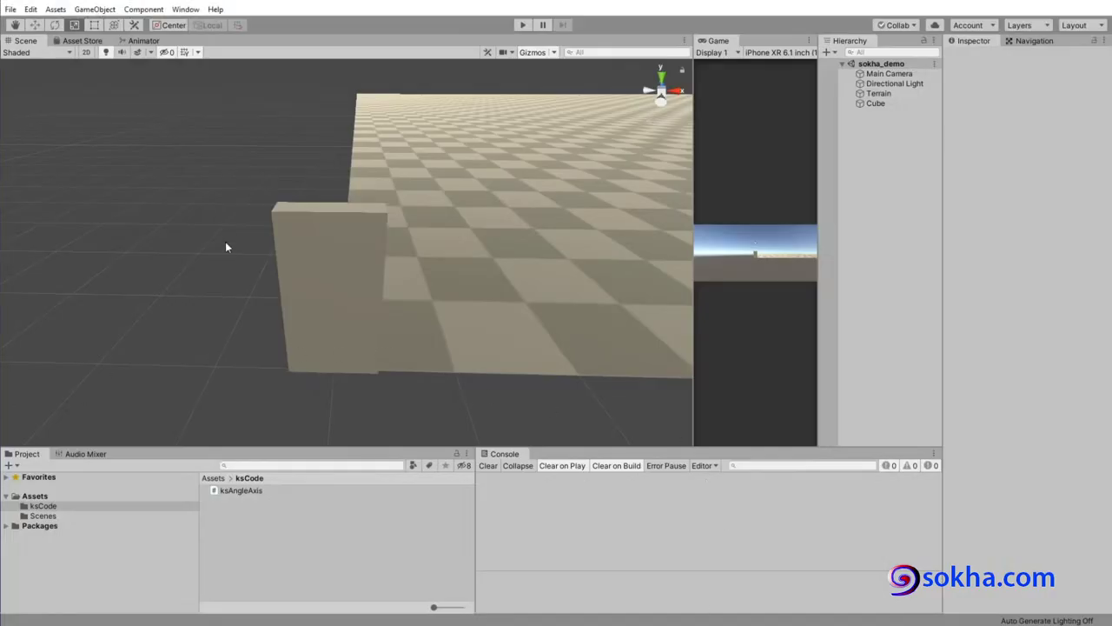
Step: Run Play mode to check that Space turns the cube, stop, and highlight the key check
left_click(520, 27)
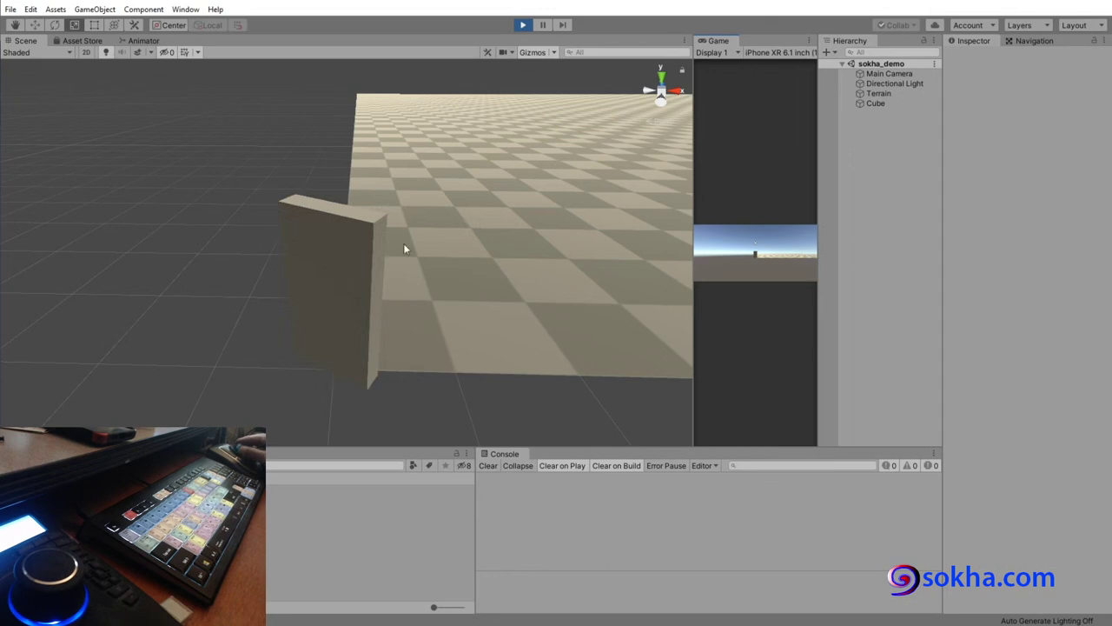
left_click(523, 25)
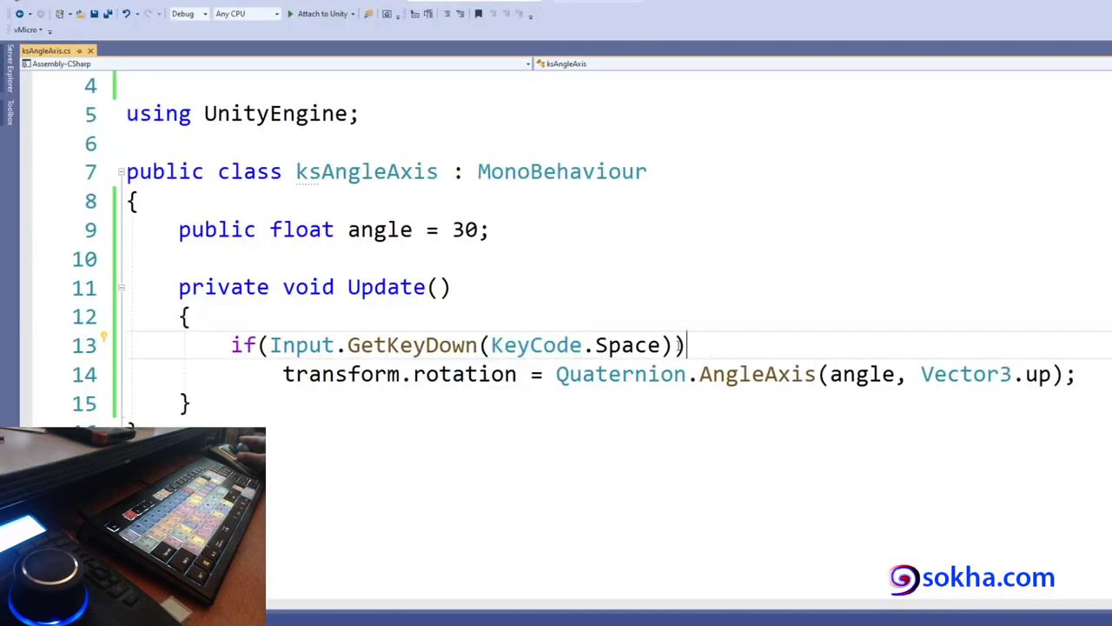
left_click_drag(686, 345, 230, 345)
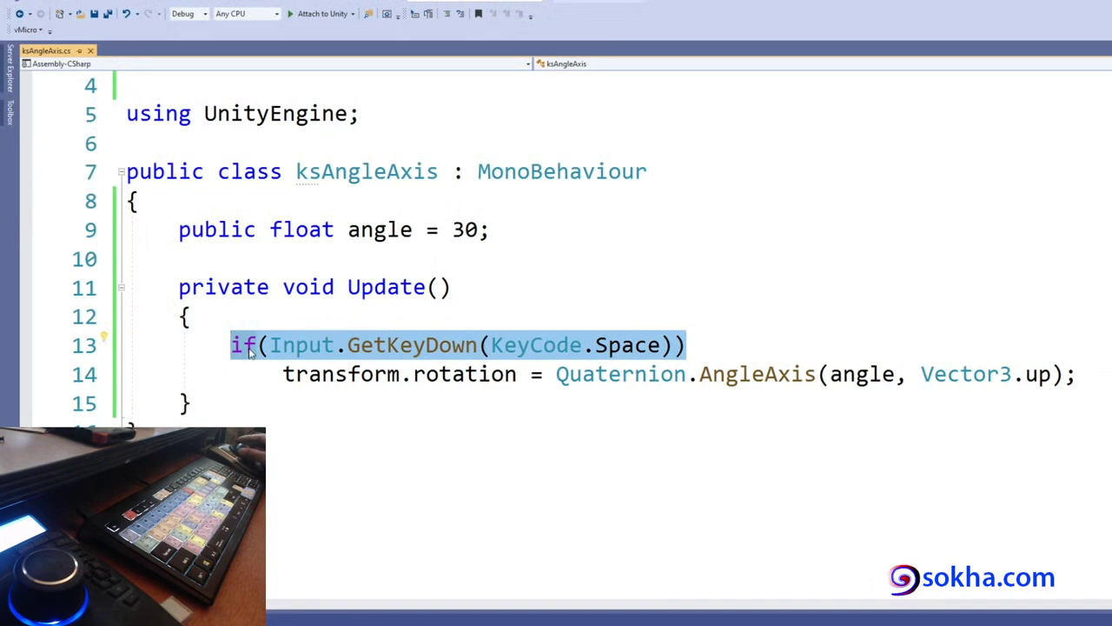
Step: Retype the KeyCode.Space member through IntelliSense to fix its spelling in the Space-key condition
left_click_drag(582, 348, 662, 356)
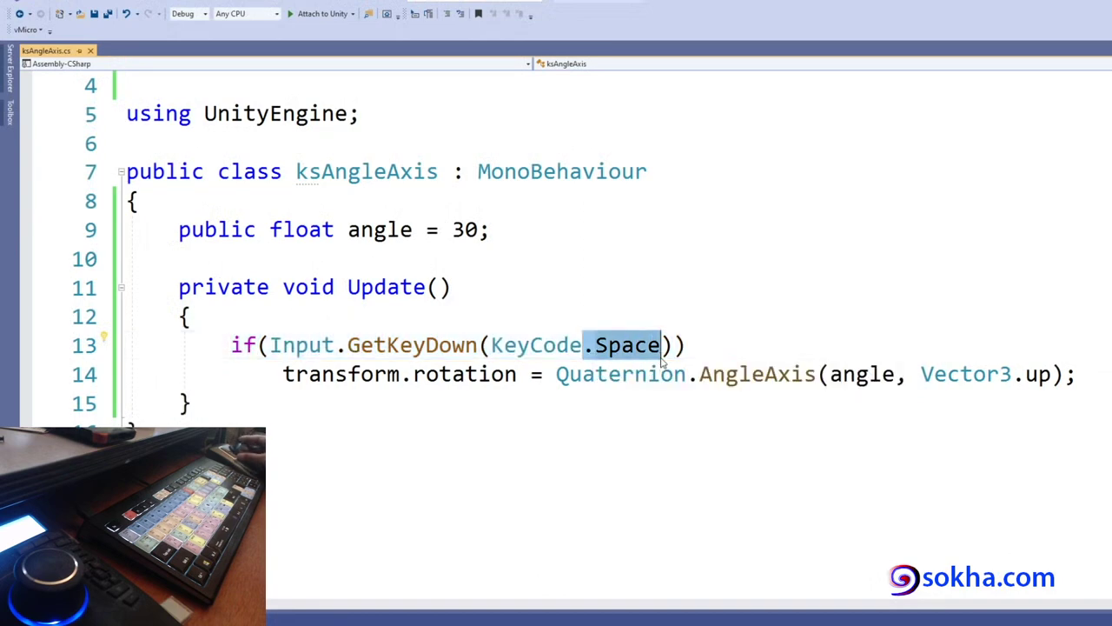
type(".")
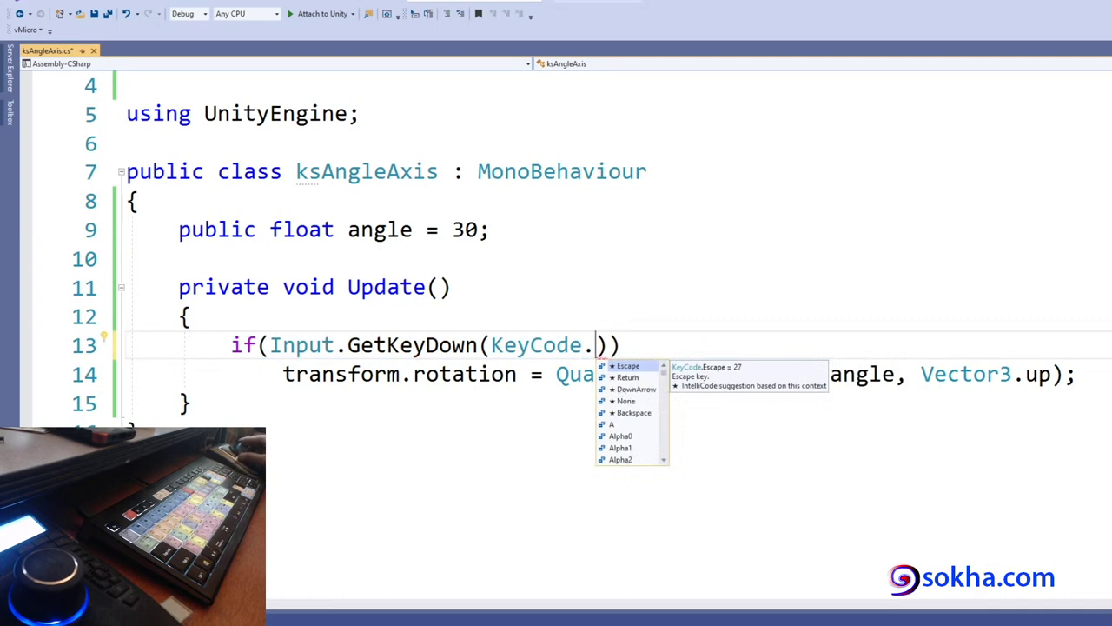
key("Escape")
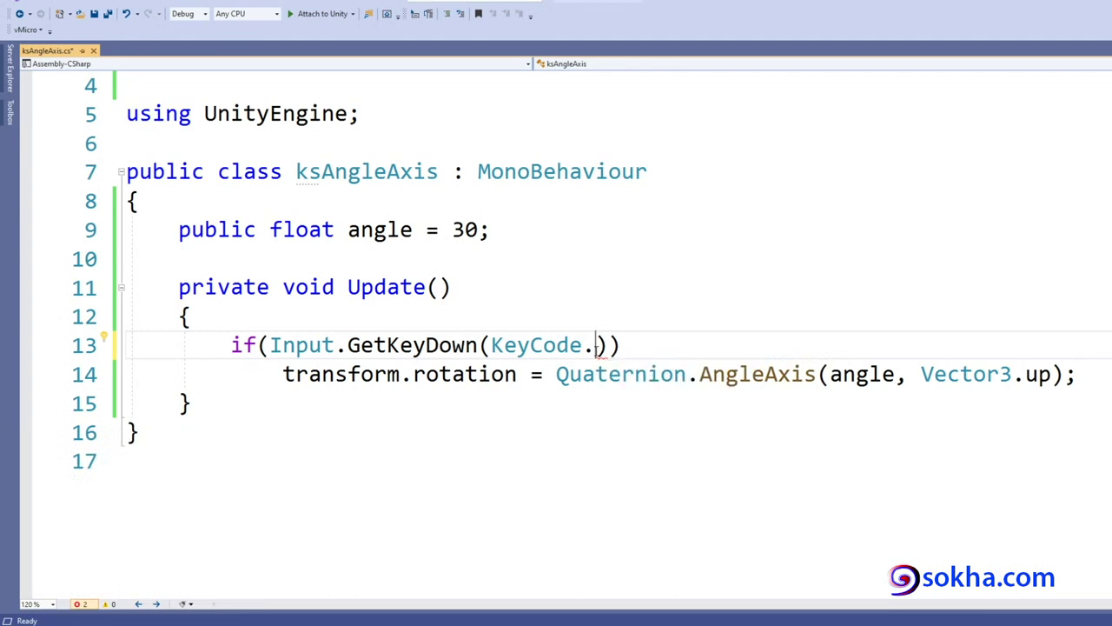
key("BackSpace")
type(".")
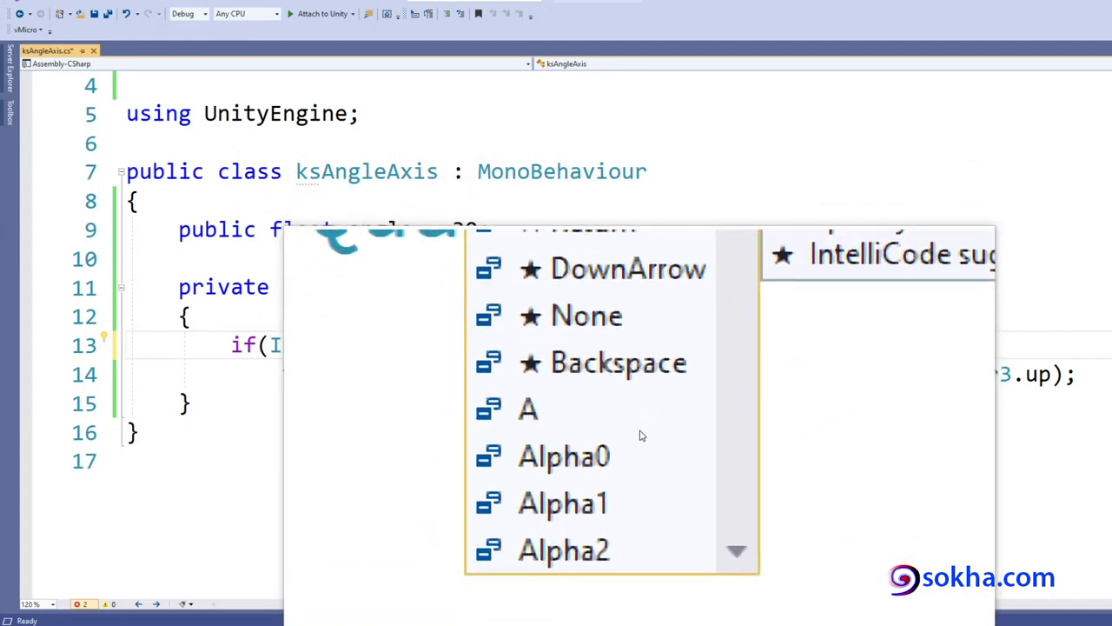
left_click(663, 464)
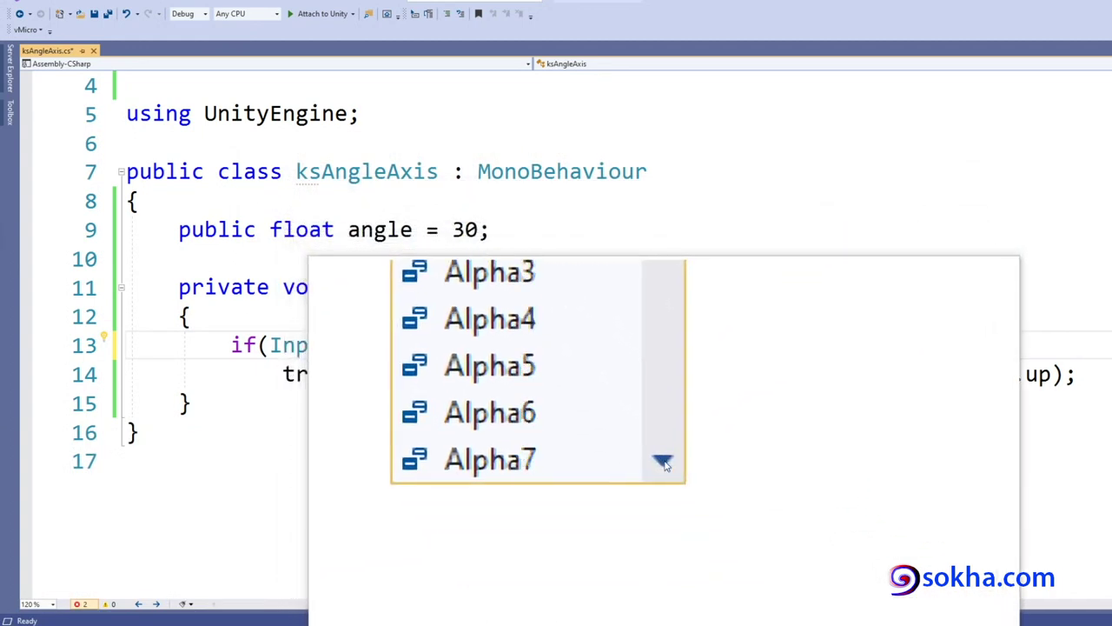
left_click_drag(663, 463, 663, 463)
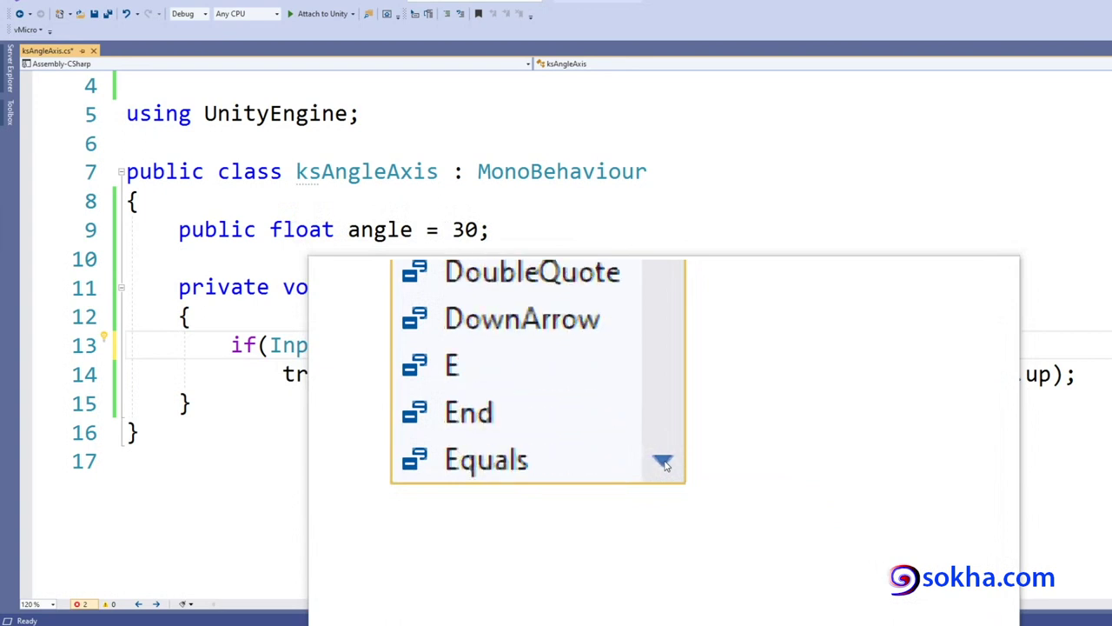
left_click(688, 318)
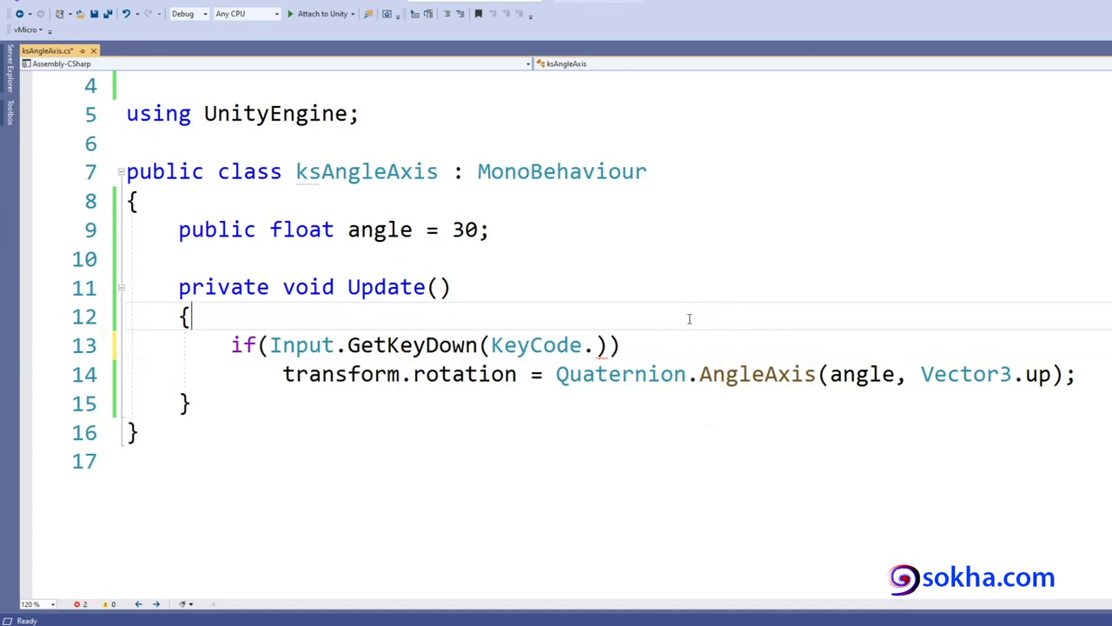
left_click(591, 347)
key("BackSpace")
type(".space")
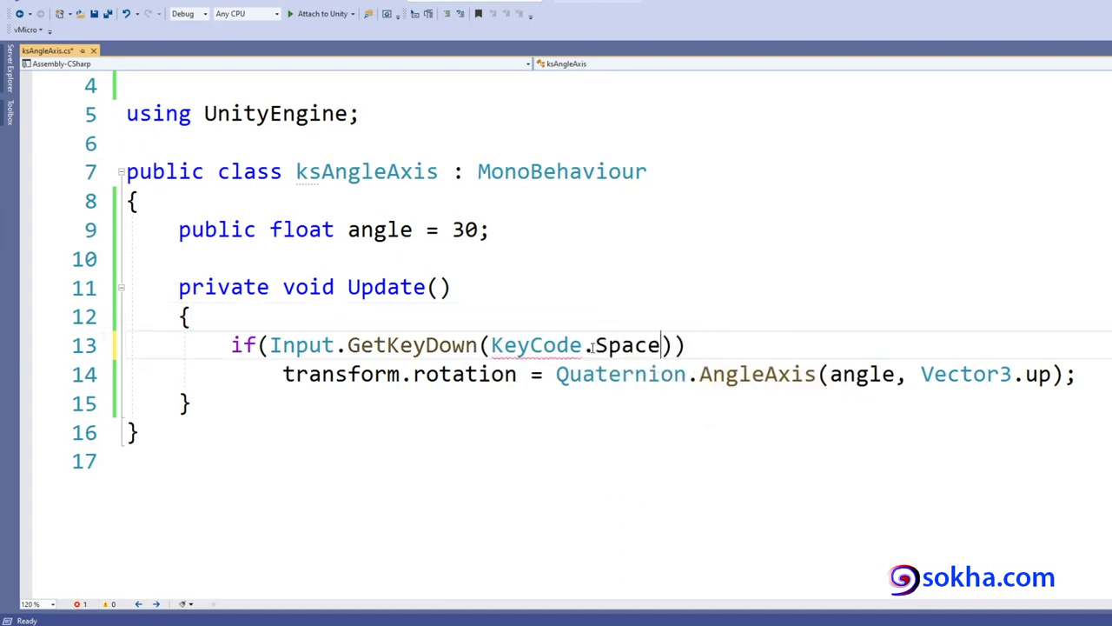
left_click(700, 300)
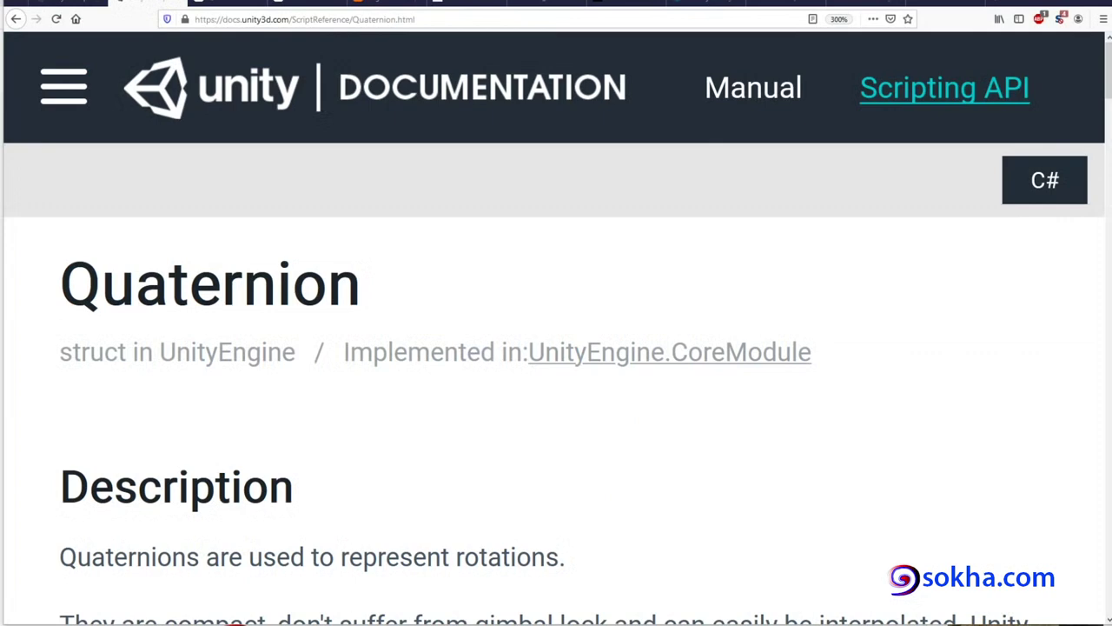
Step: Scroll the Quaternion page and circle Quaternion.Euler in its function list
scroll(379, 389, "down", 2)
scroll(380, 398, "down", 2)
scroll(380, 396, "down", 3)
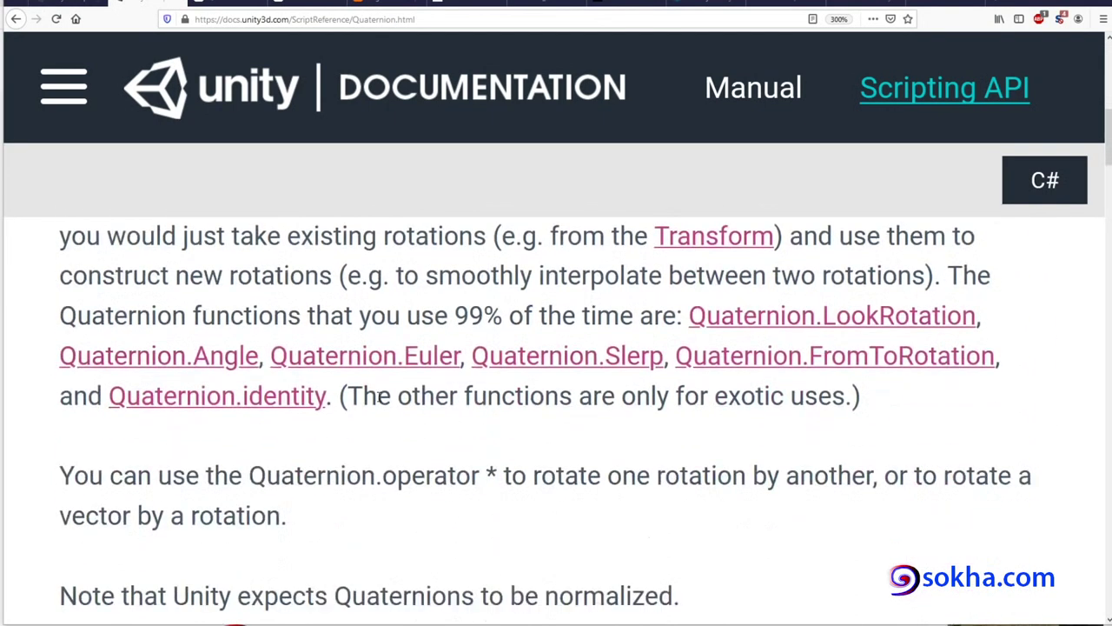
mouse_move(443, 334)
left_mouse_down()
mouse_move(298, 320)
mouse_move(302, 386)
mouse_move(476, 348)
mouse_move(440, 314)
left_mouse_up()
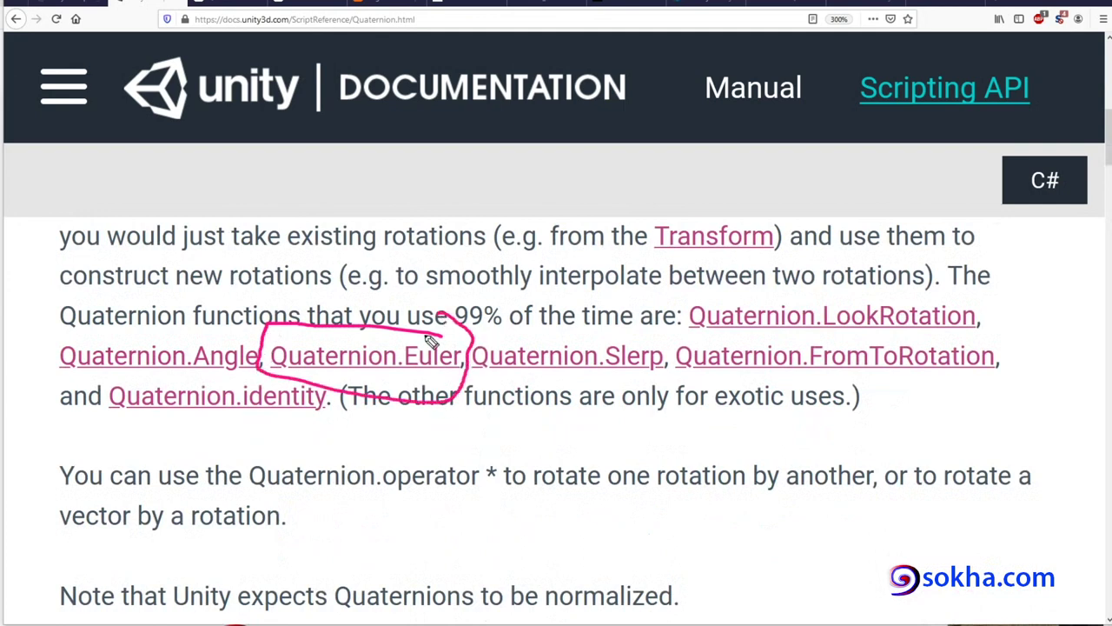
left_click_drag(407, 374, 453, 378)
key("Escape")
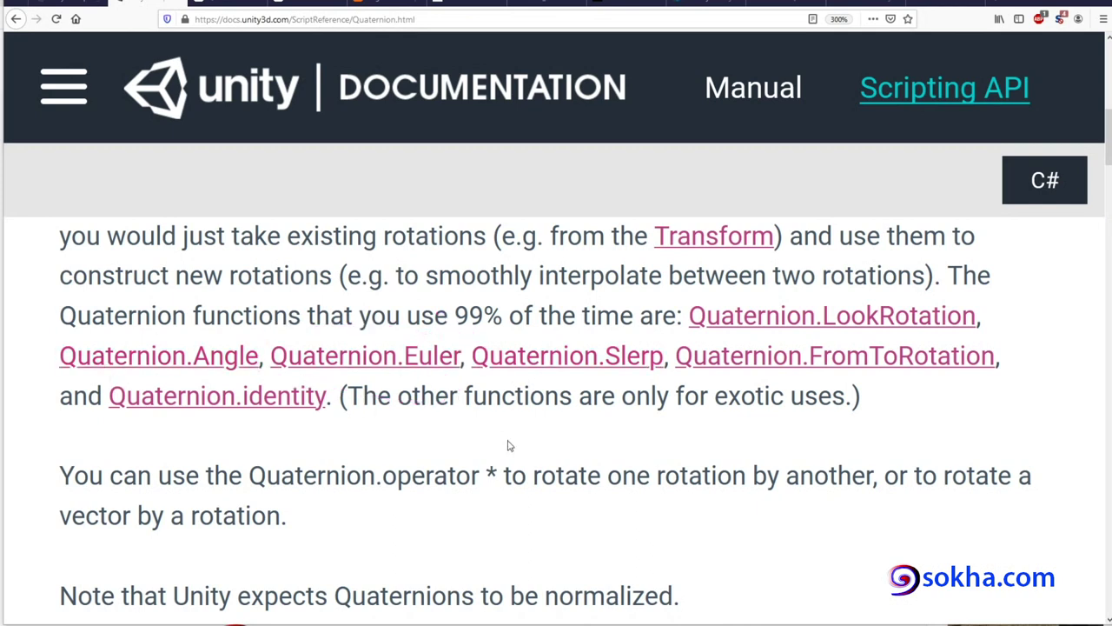
scroll(509, 443, "up", 2)
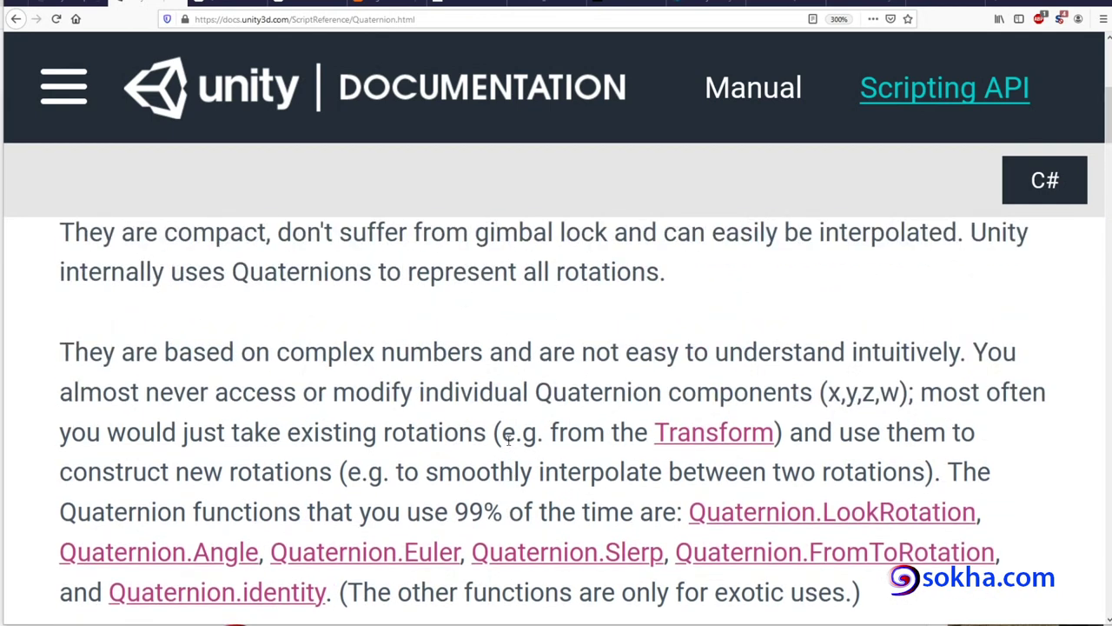
Step: Open Quaternion.Euler in a new tab and underline its title and public static Quaternion signature
right_click(385, 554)
left_click(429, 397)
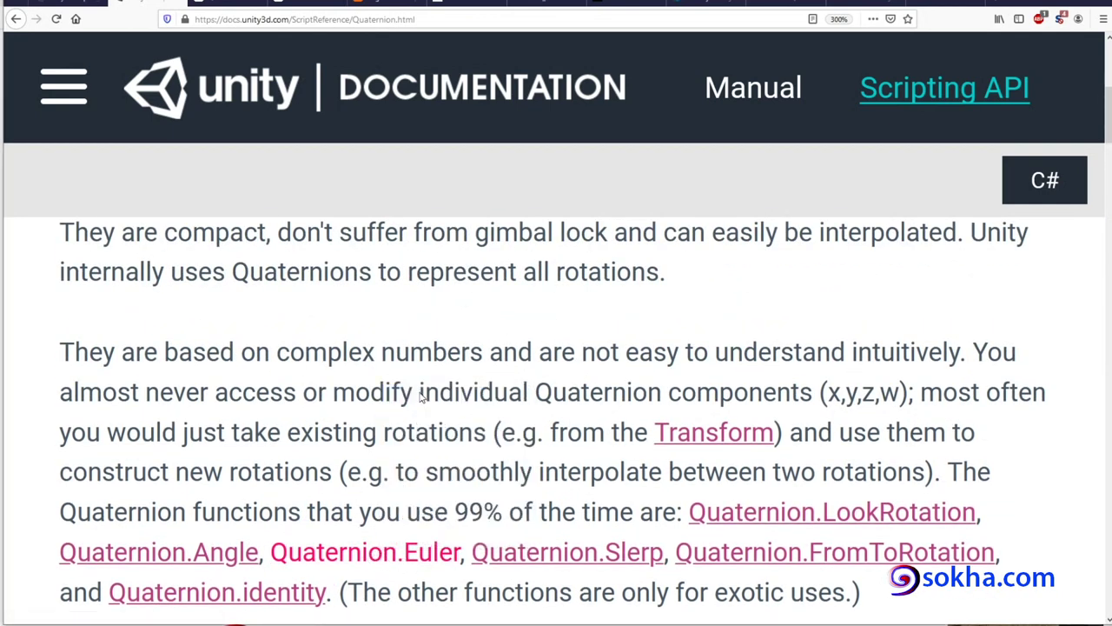
key("ctrl+Tab")
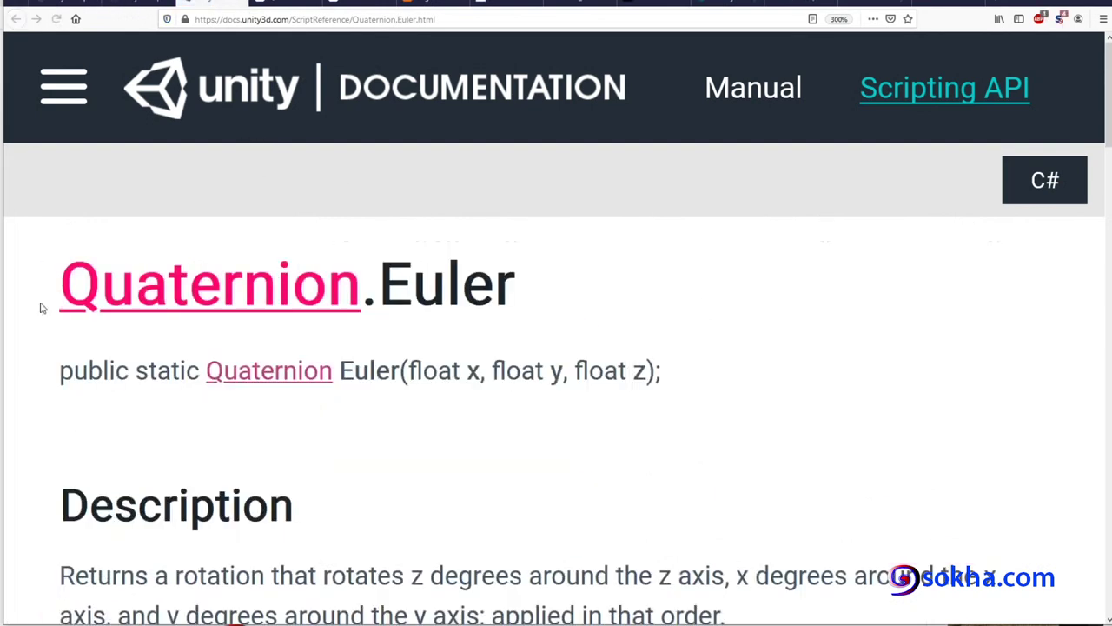
left_click_drag(85, 321, 528, 318)
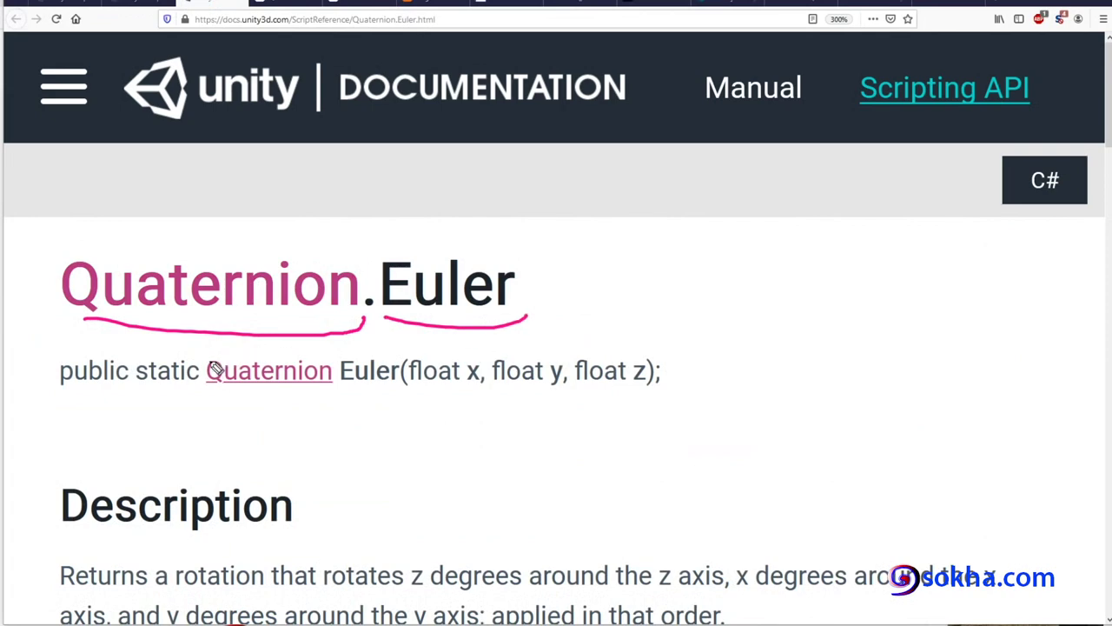
left_click_drag(66, 390, 641, 392)
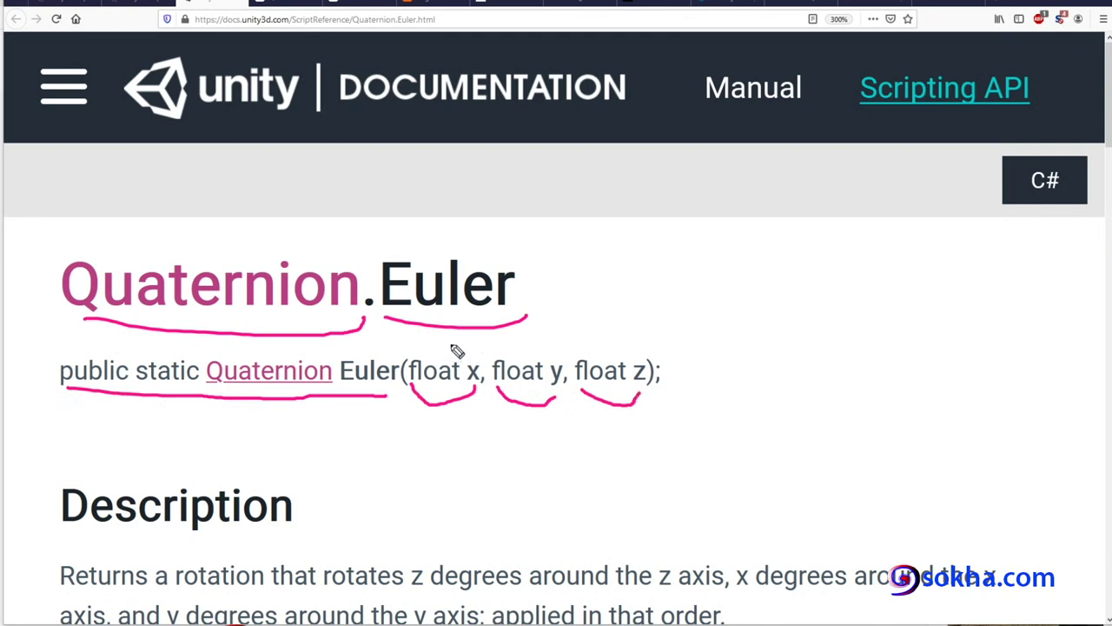
Step: Mark the float x, y and z parameters of the Euler signature with arrows
mouse_move(475, 332)
left_mouse_down()
mouse_move(440, 355)
mouse_move(453, 355)
left_mouse_up()
mouse_move(549, 327)
left_mouse_down()
mouse_move(559, 323)
mouse_move(525, 356)
left_mouse_up()
left_click_drag(521, 346, 537, 351)
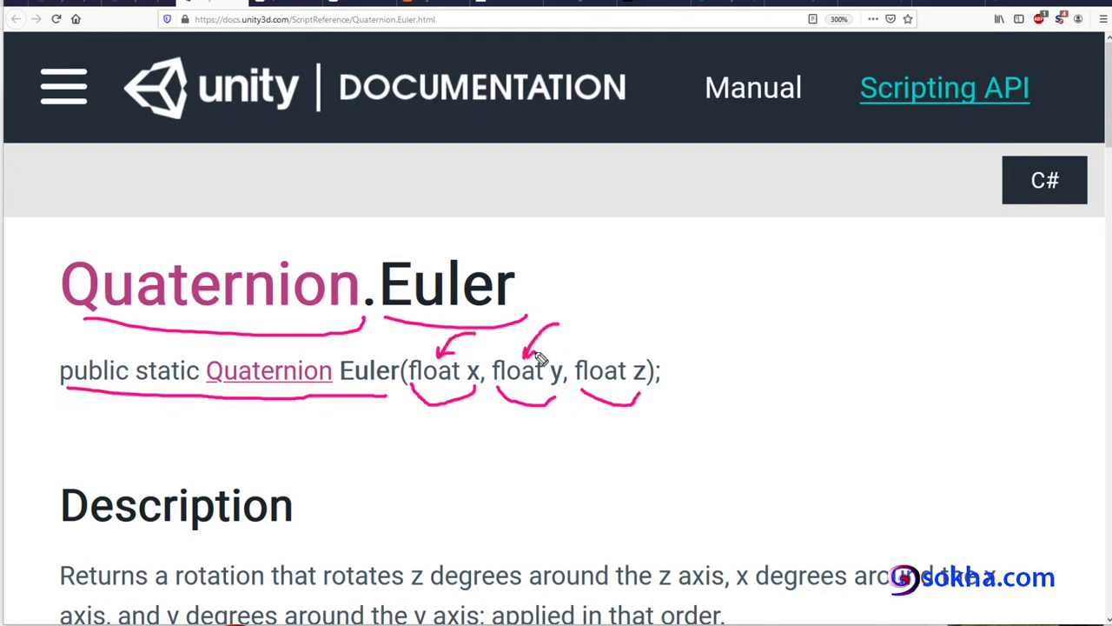
left_click_drag(476, 389, 478, 427)
left_click_drag(552, 390, 554, 449)
mouse_move(673, 302)
left_mouse_down()
mouse_move(639, 365)
mouse_move(658, 350)
left_mouse_up()
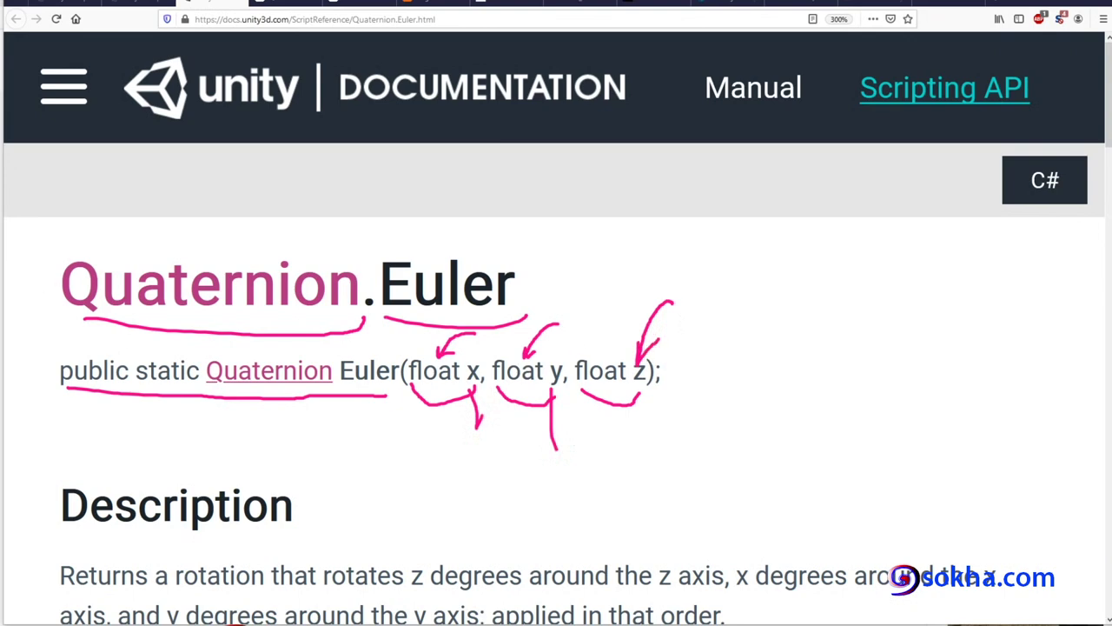
key("Escape")
Step: Scroll to the example and annotate its code line and the 30-degree y-axis comment
scroll(483, 418, "down", 2)
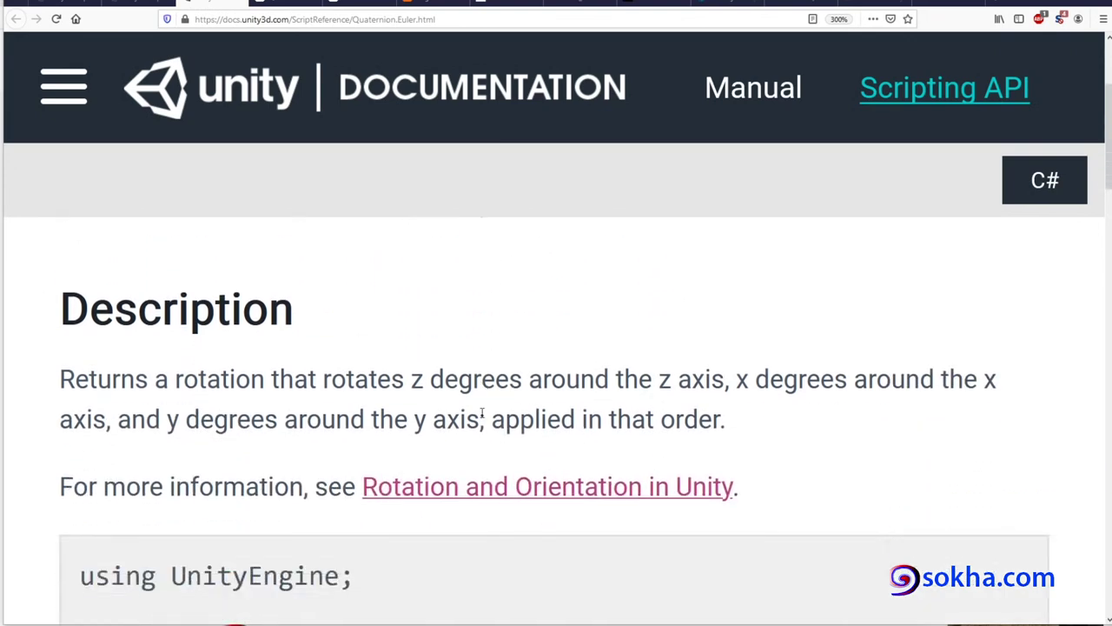
scroll(482, 415, "down", 2)
scroll(482, 415, "down", 2)
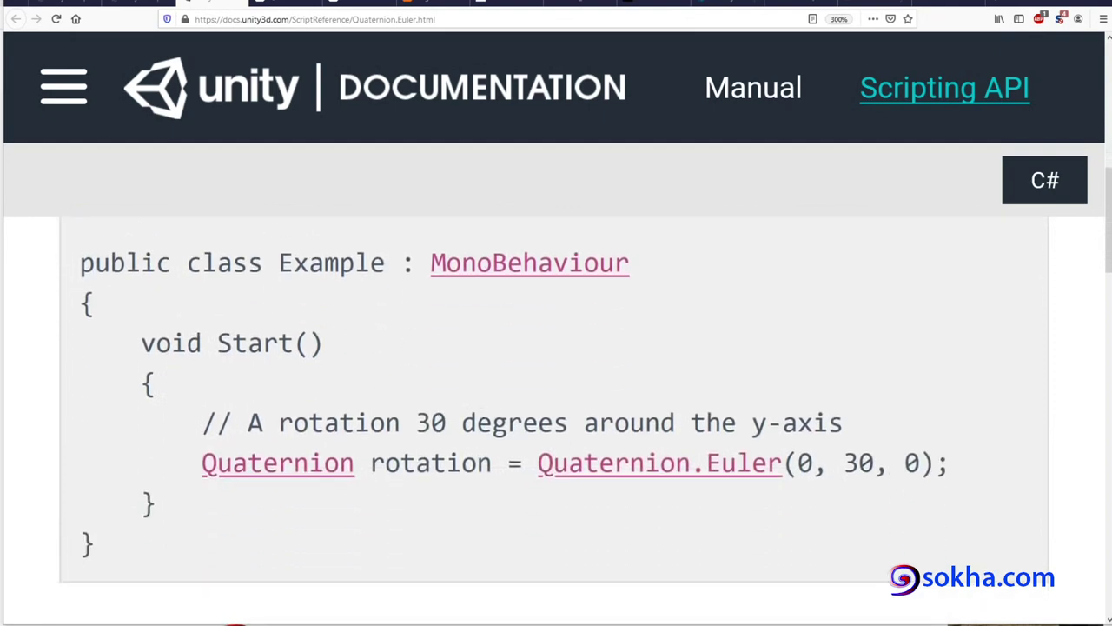
mouse_move(204, 484)
left_mouse_down()
mouse_move(340, 507)
mouse_move(341, 497)
mouse_move(460, 502)
mouse_move(489, 489)
mouse_move(761, 493)
mouse_move(804, 517)
mouse_move(945, 504)
left_mouse_up()
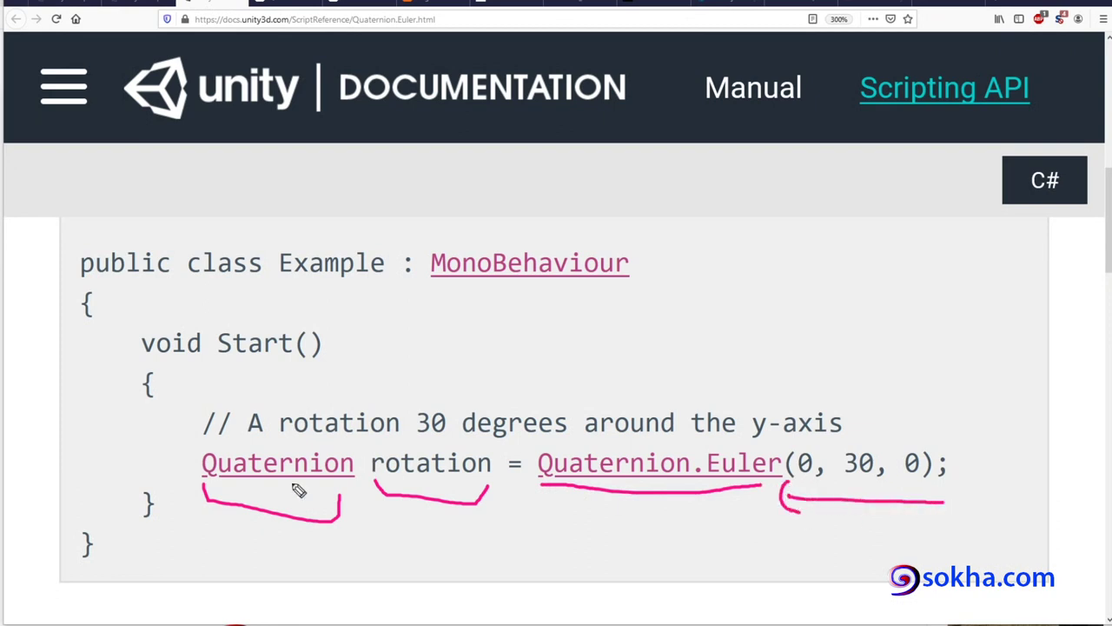
mouse_move(234, 490)
left_mouse_down()
mouse_move(533, 512)
mouse_move(776, 510)
left_mouse_up()
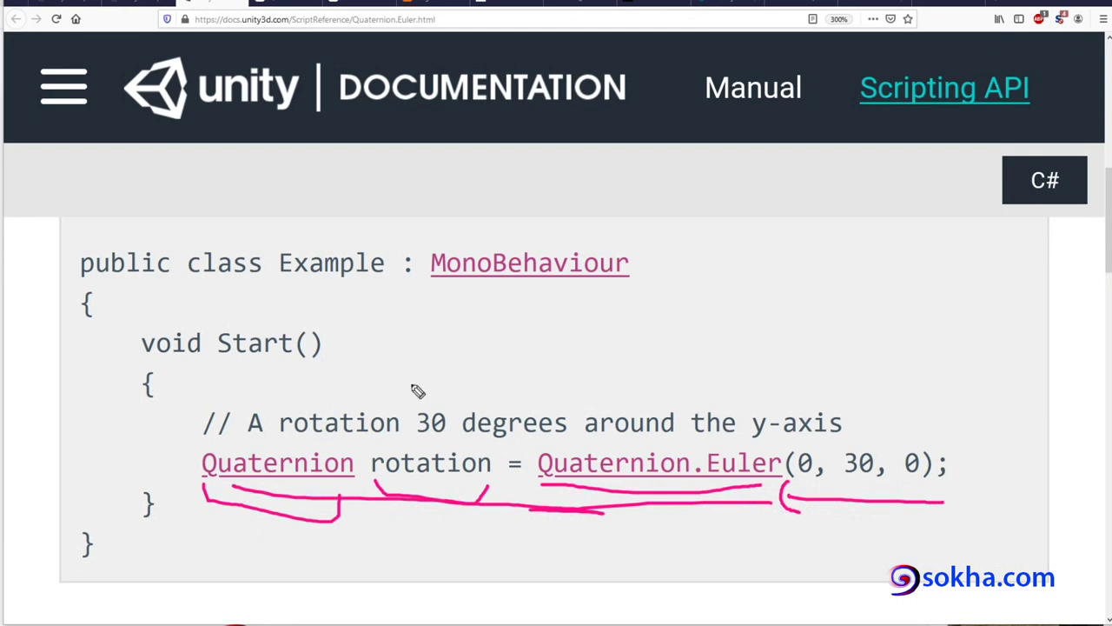
left_click_drag(268, 407, 810, 393)
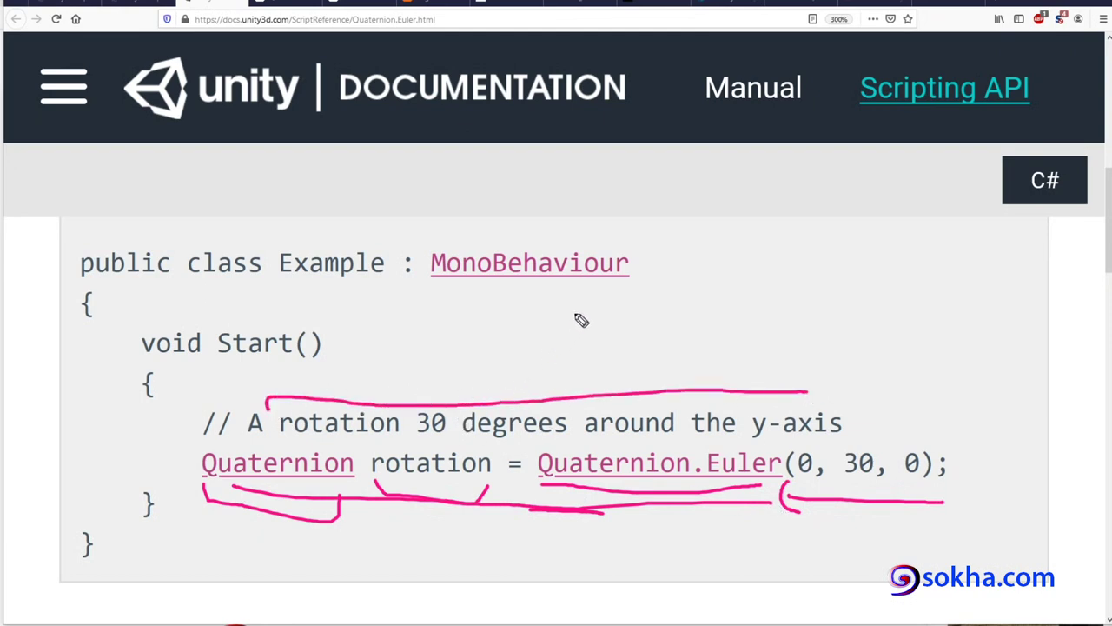
mouse_move(576, 311)
left_mouse_down()
mouse_move(432, 405)
mouse_move(472, 400)
left_mouse_up()
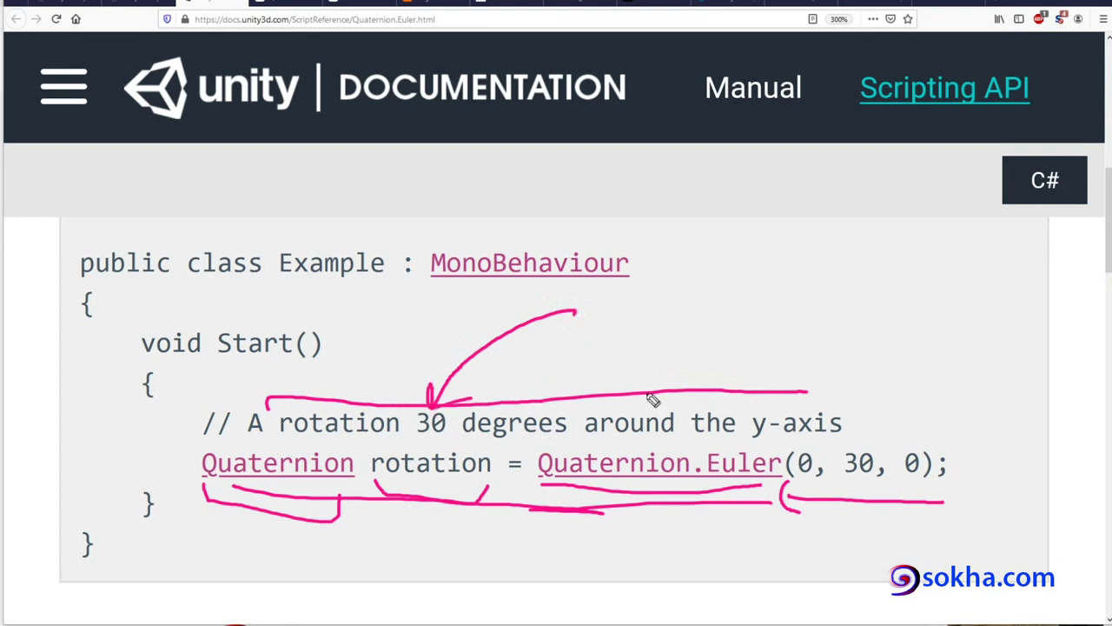
mouse_move(809, 319)
left_mouse_down()
mouse_move(754, 405)
mouse_move(786, 398)
left_mouse_up()
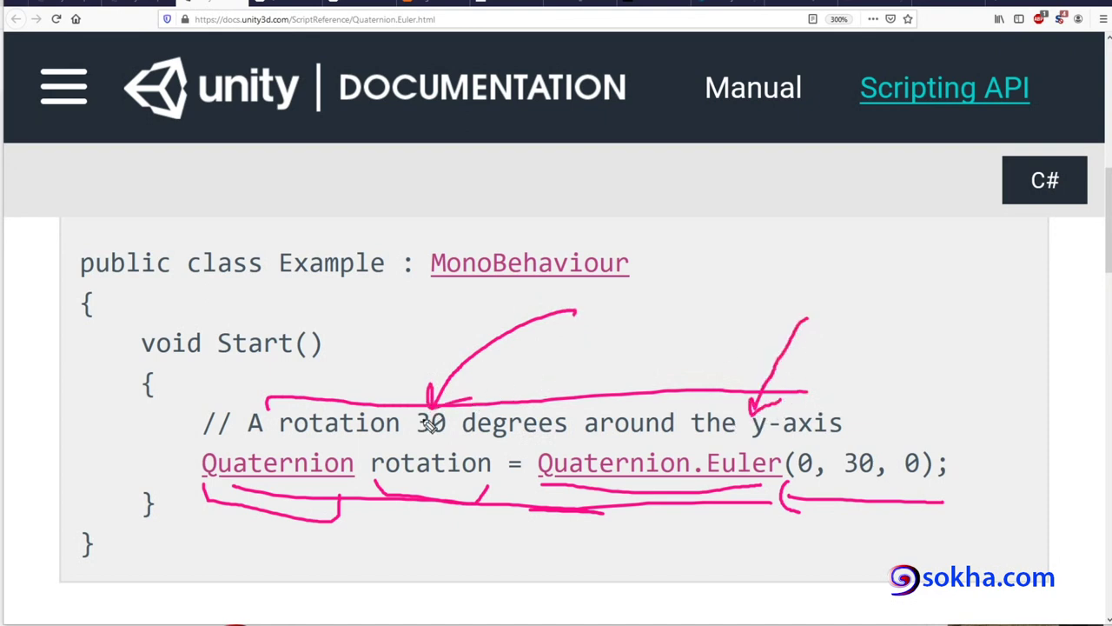
key("Escape")
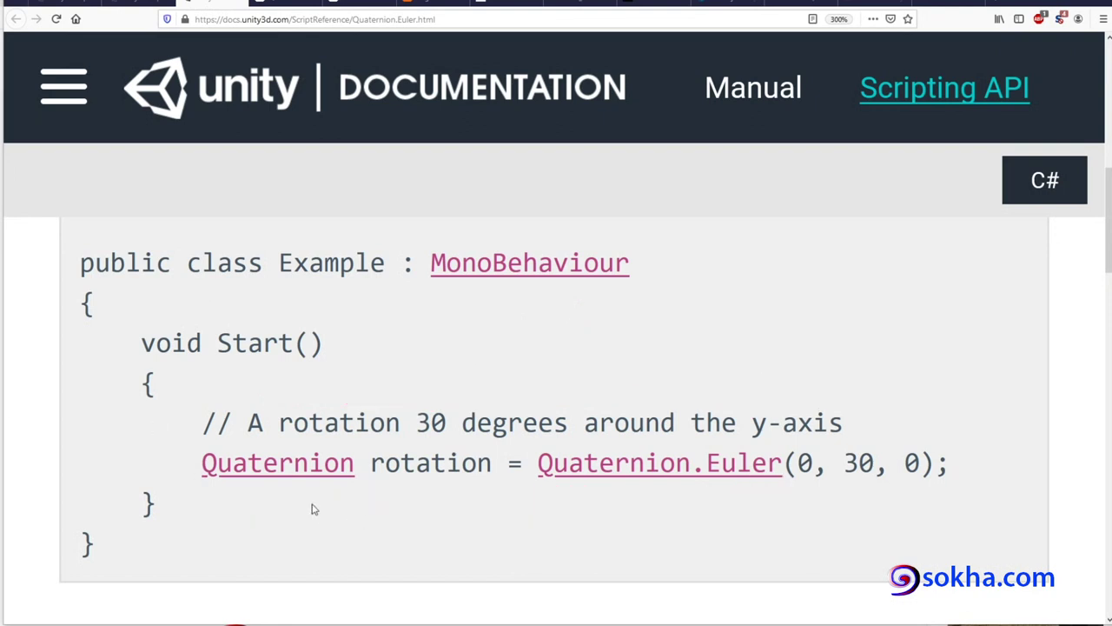
Step: Copy the Quaternion.Euler(0, 30, 0) example code line
mouse_move(191, 462)
left_mouse_down()
mouse_move(785, 484)
mouse_move(952, 468)
left_mouse_up()
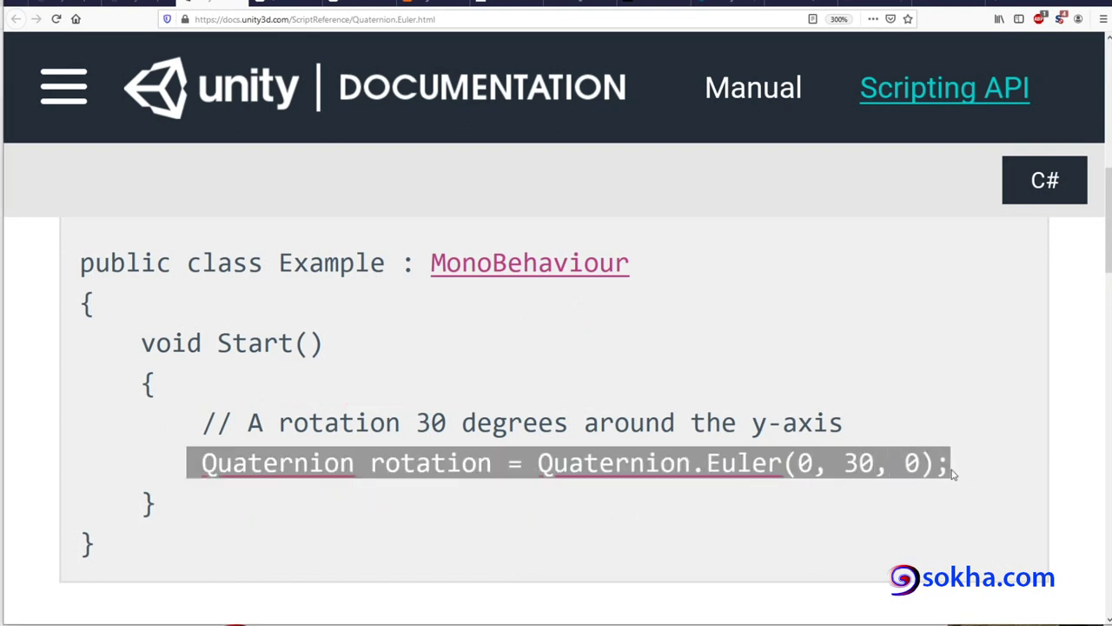
right_click(676, 456)
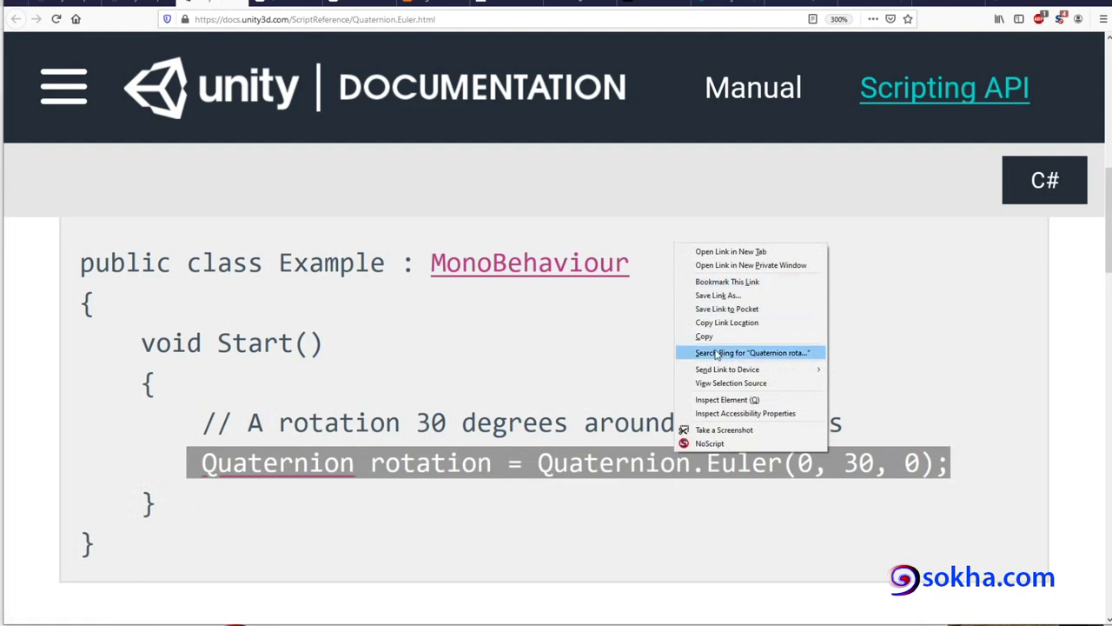
left_click(715, 338)
left_click(621, 368)
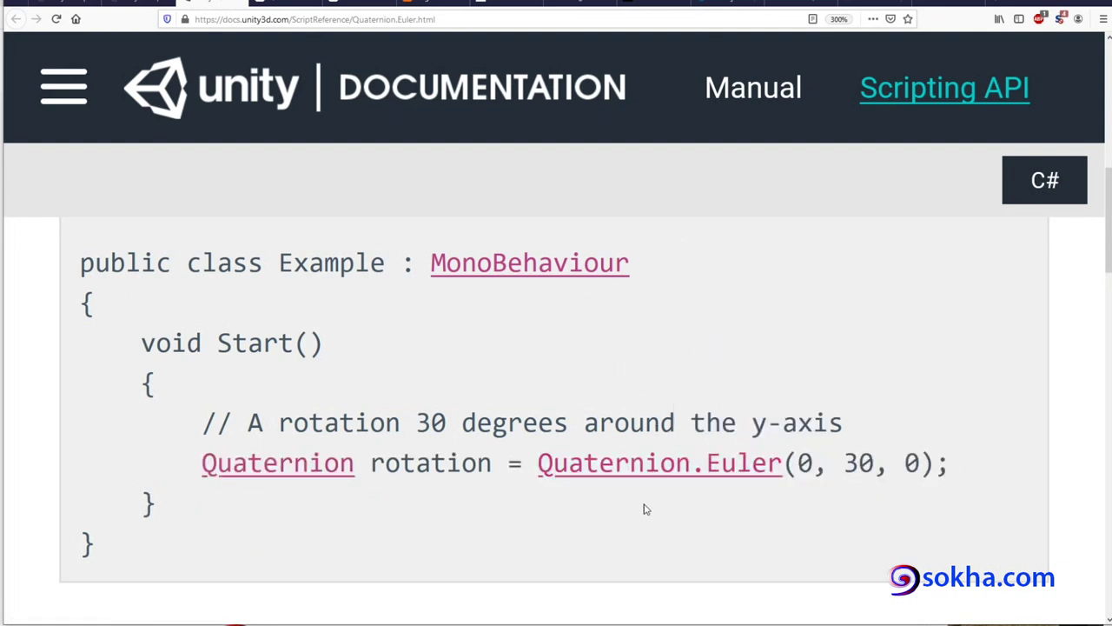
Step: Comment out the two AngleAxis lines in Update
left_click_drag(249, 423, 854, 438)
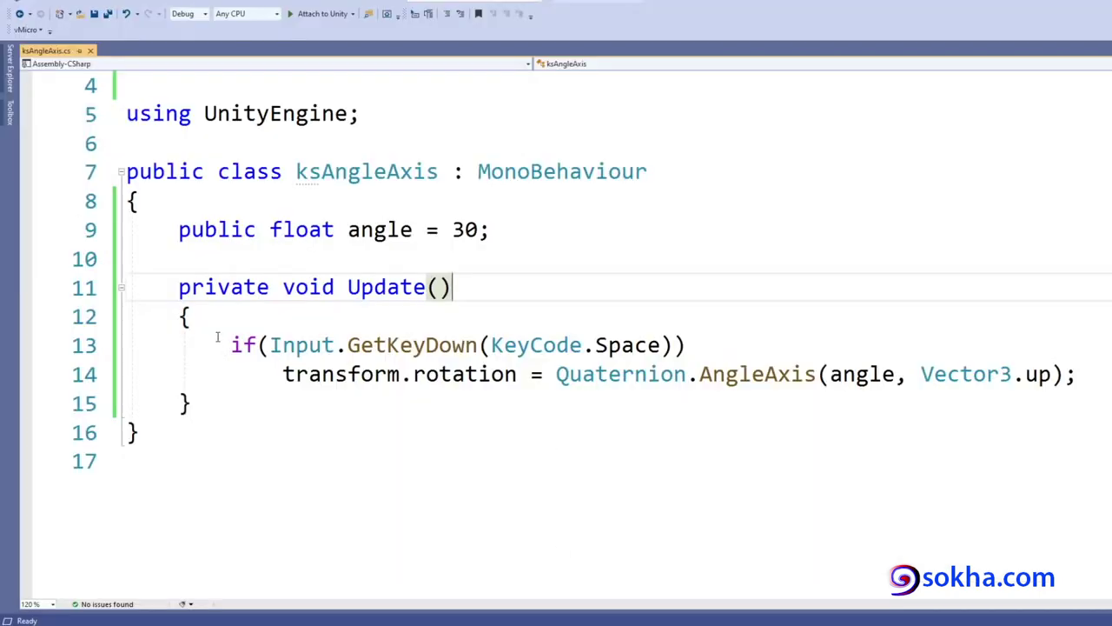
left_click_drag(217, 338, 373, 375)
key("ctrl+k")
key("ctrl+c")
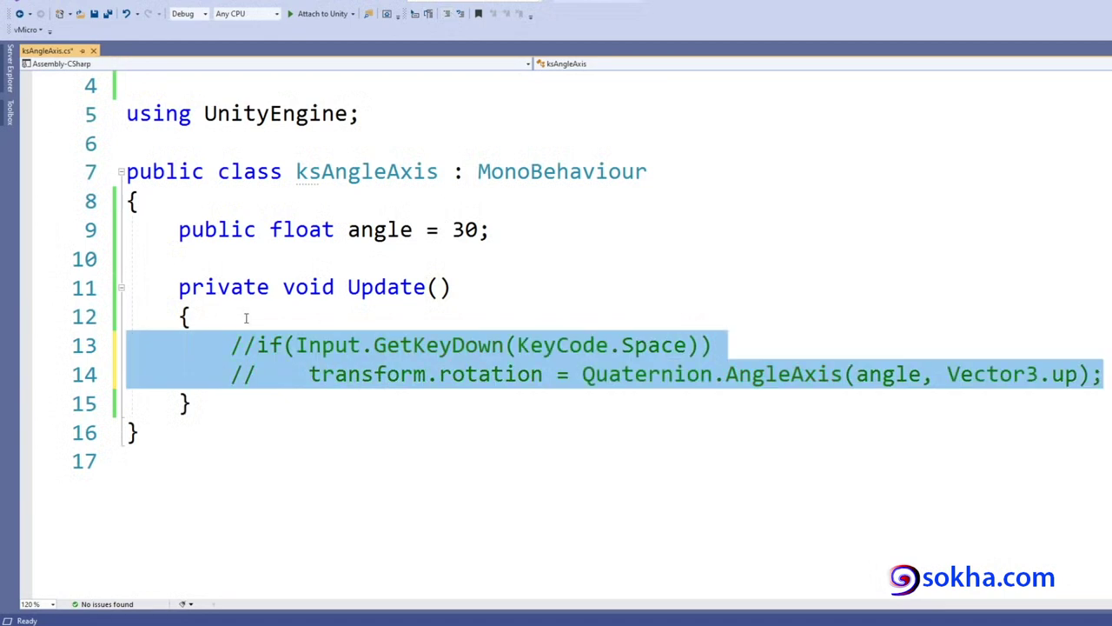
Step: Add a #region Quaternion.Euler block with its #endregion above the commented code
left_click(246, 318)
key("Return")
key("Return")
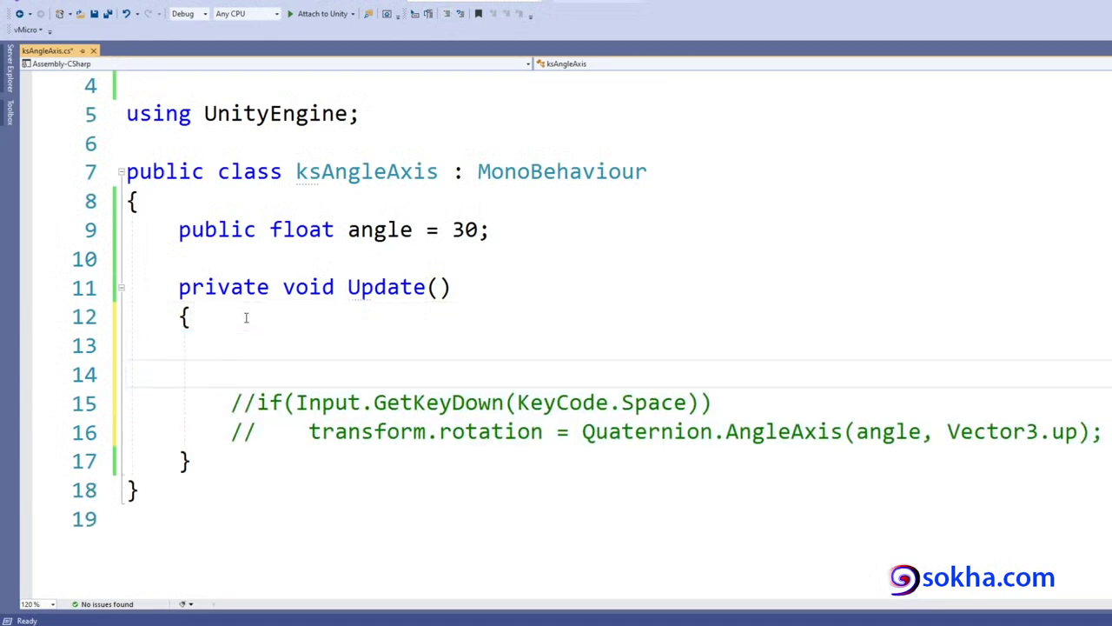
key("Up")
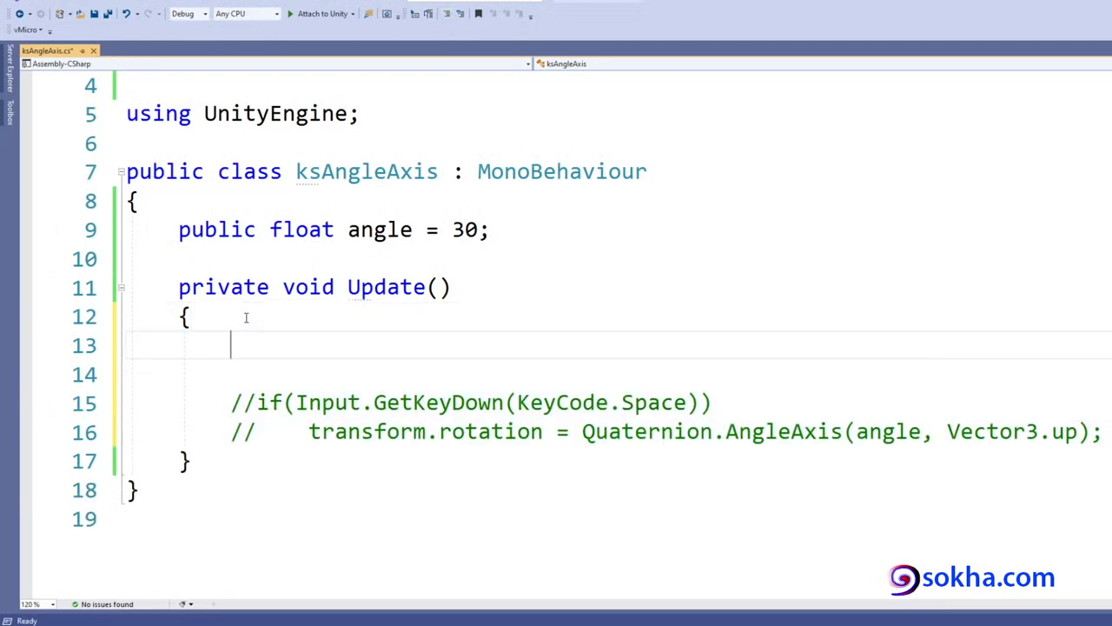
type("?")
key("BackSpace")
type("#re")
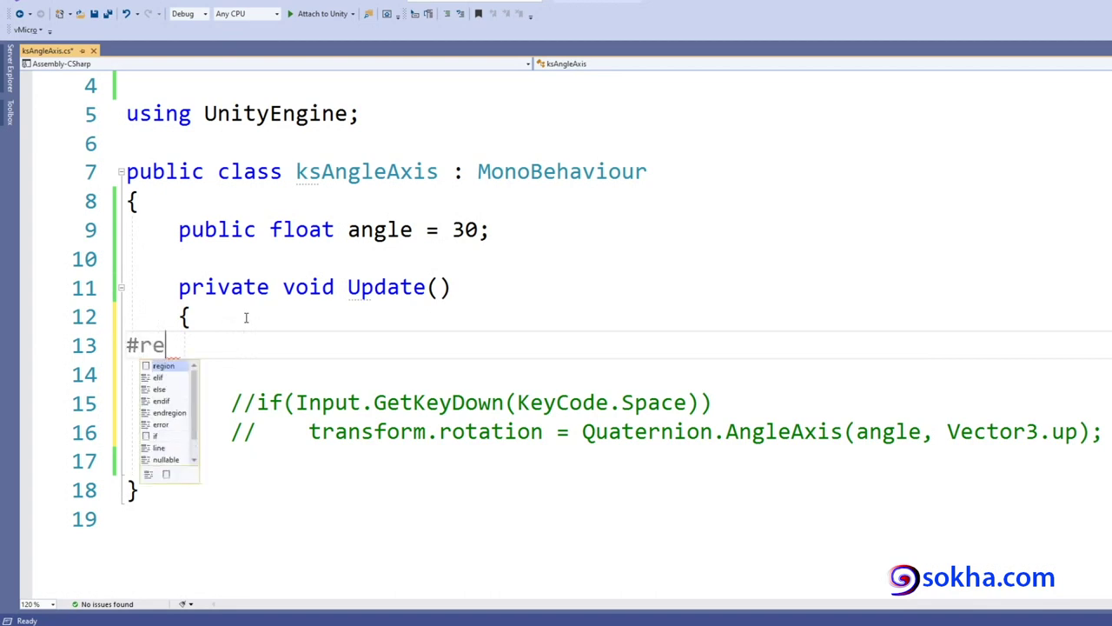
type("gion ")
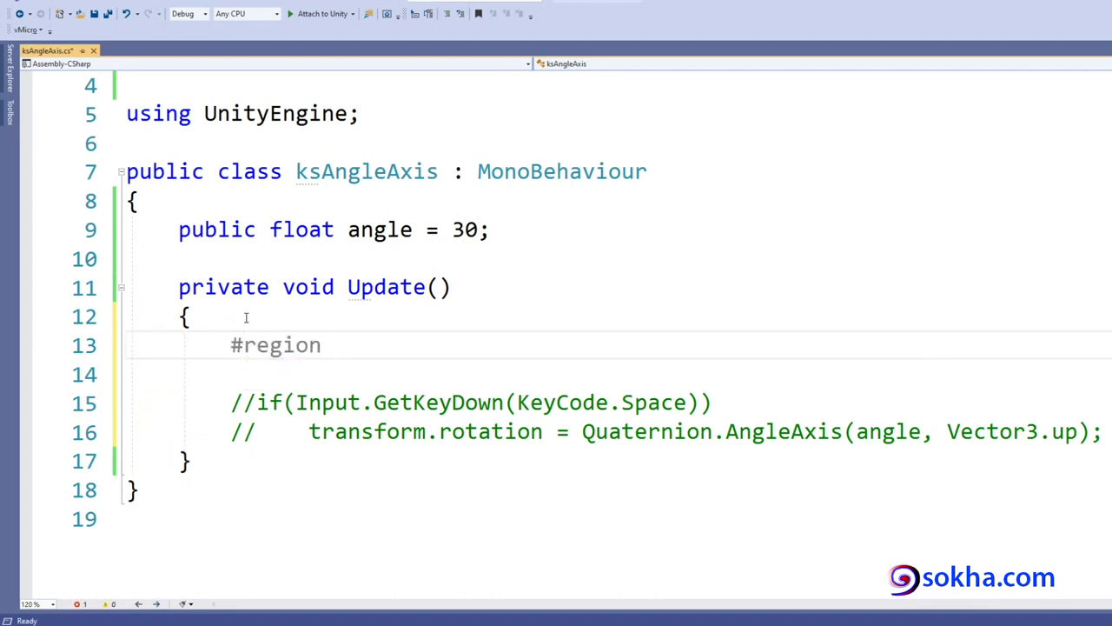
type("Quaternion.")
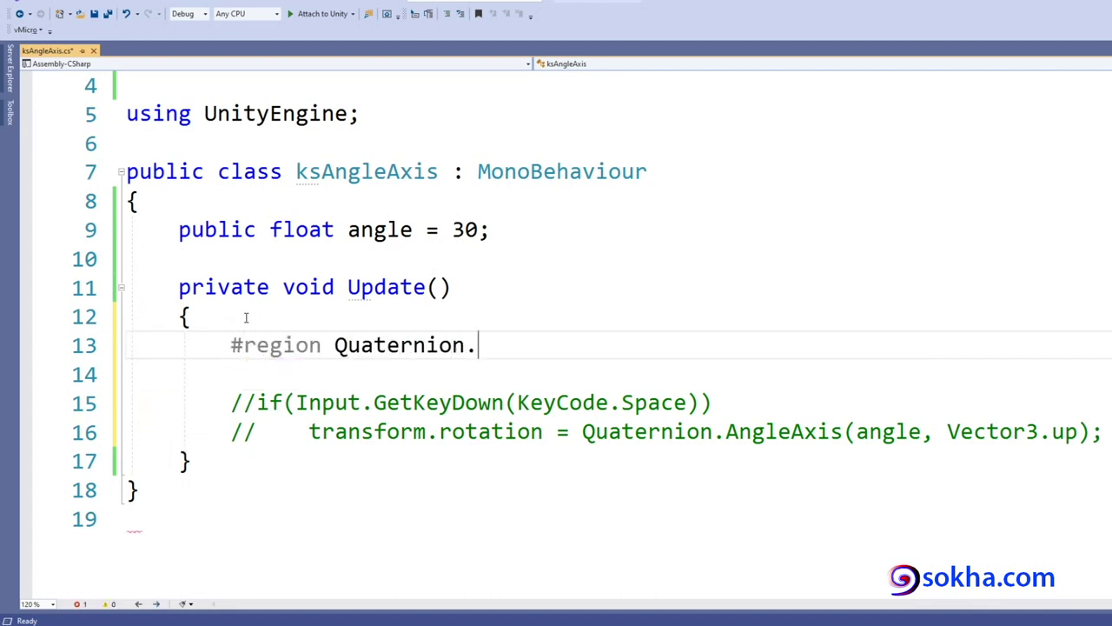
type("Euler")
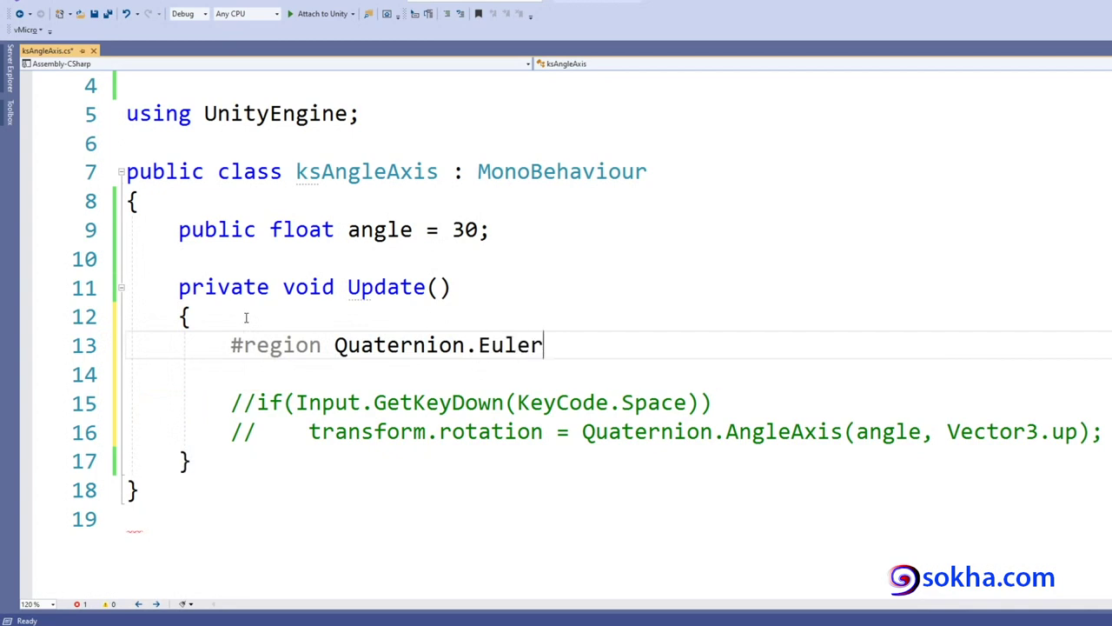
key("Return")
key("Return")
type("#end")
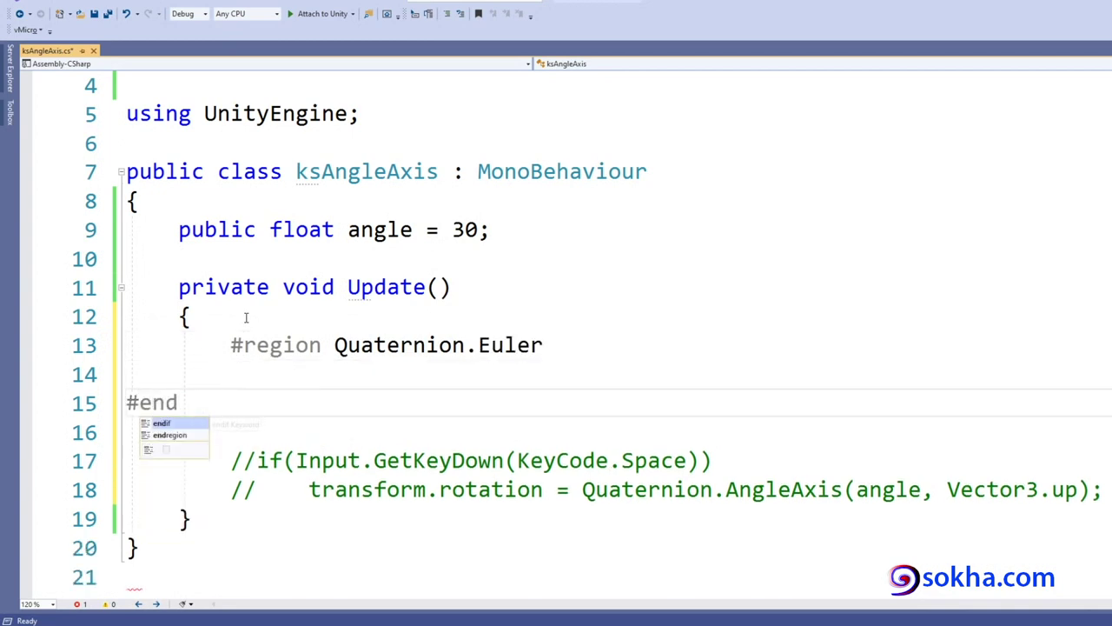
key("Tab")
Step: Paste the Quaternion.Euler(0, 30, 0) rotation statement inside the Euler region
left_click(305, 374)
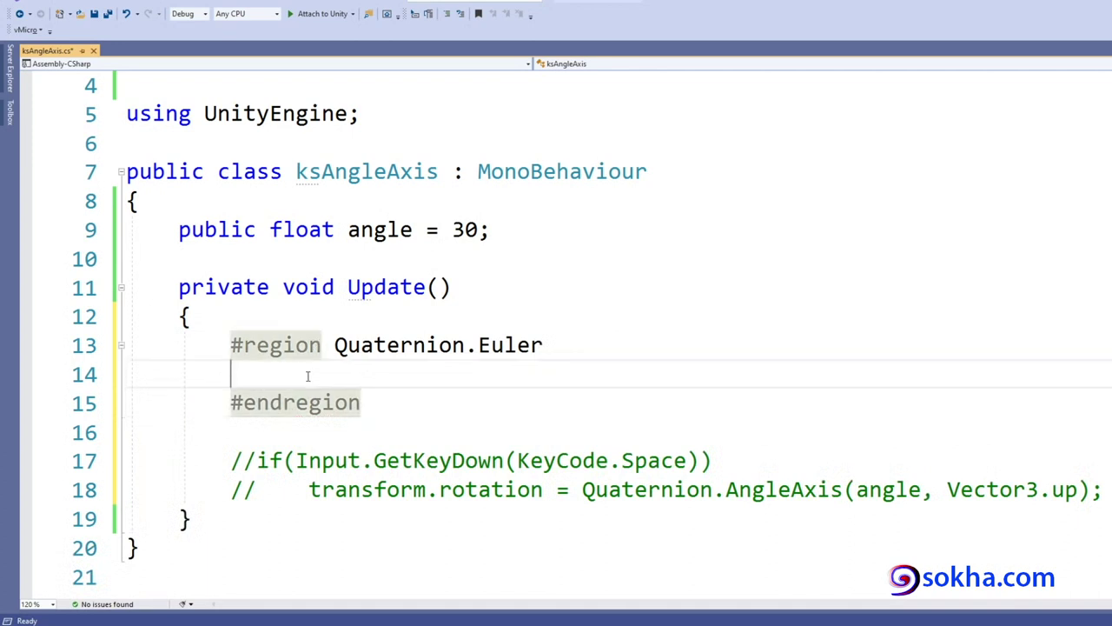
key("ctrl+v")
key("shift+Home")
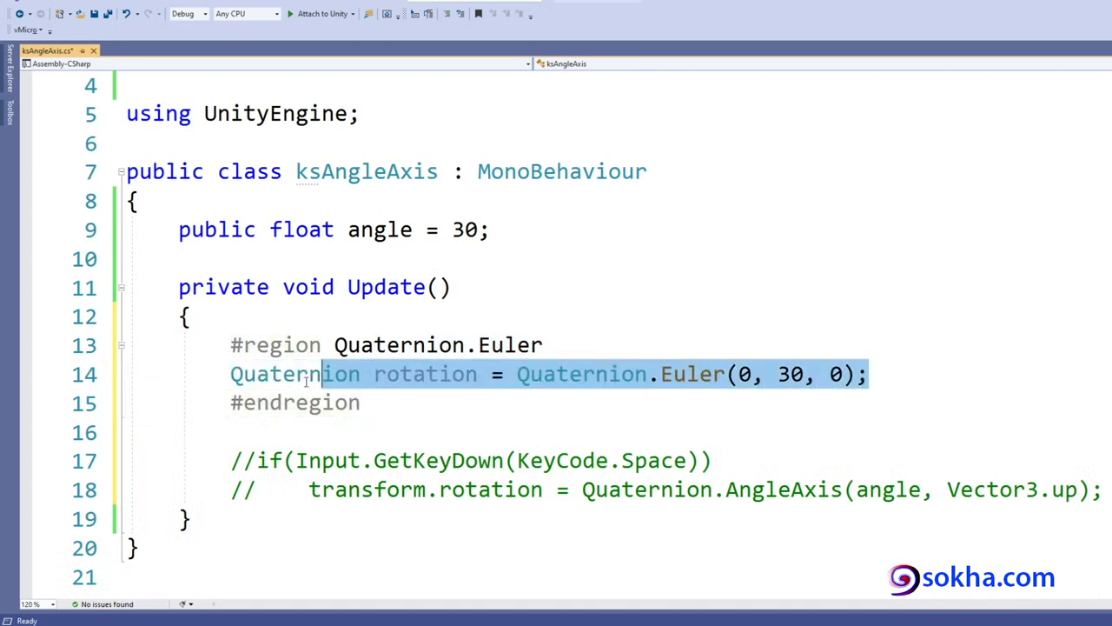
left_click(642, 322)
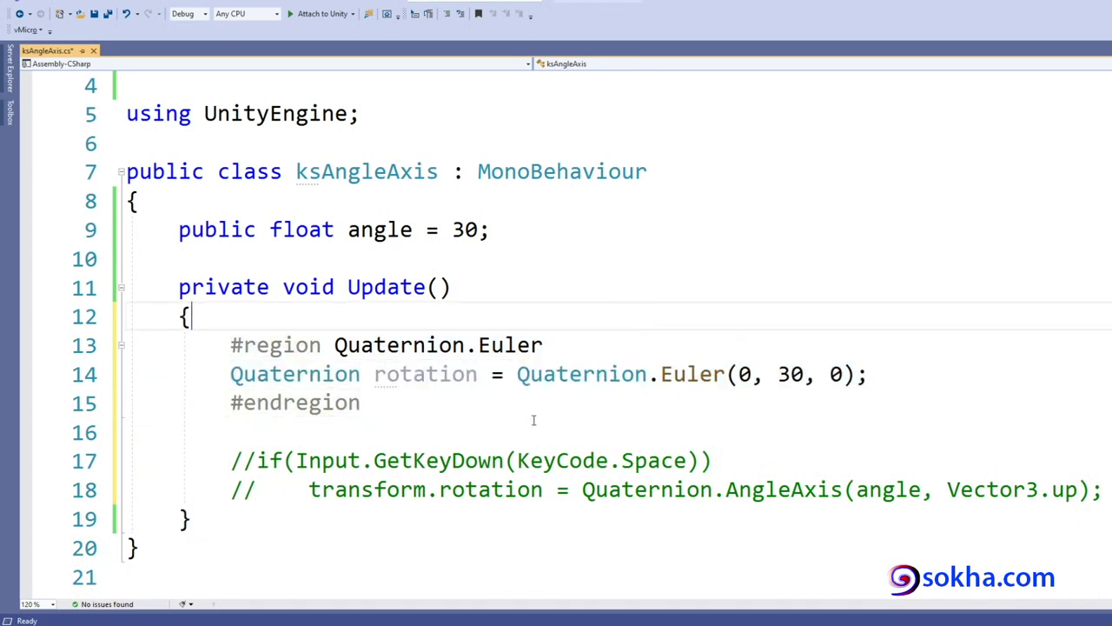
Step: Wrap the commented AngleAxis code in its own region, collapse it, and save the script
left_click(312, 432)
key("Return")
type("#")
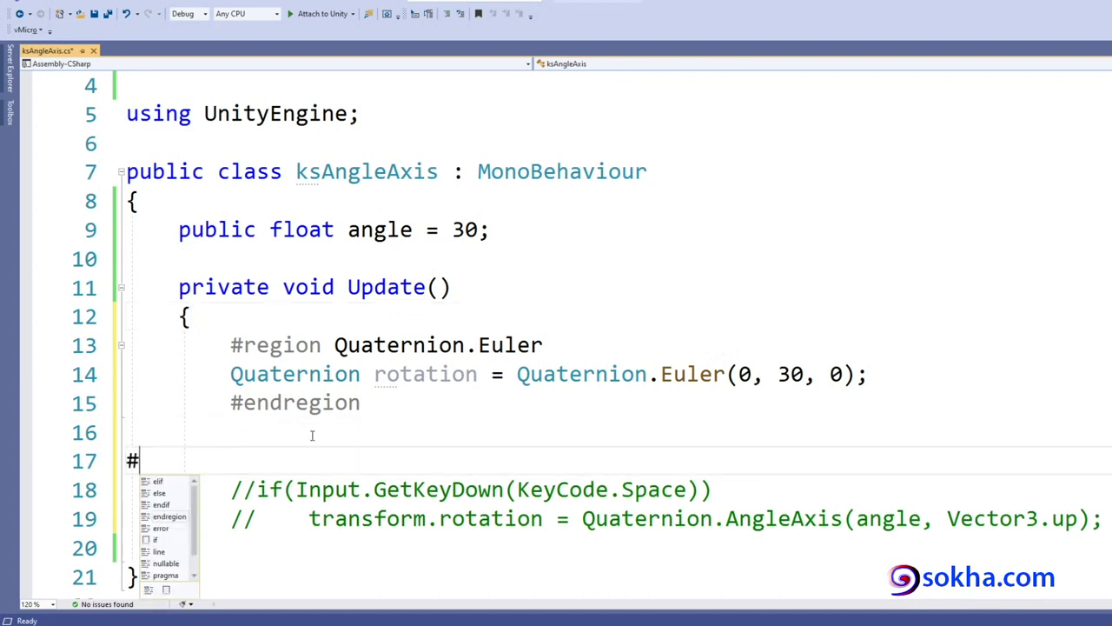
type("region ")
type("A")
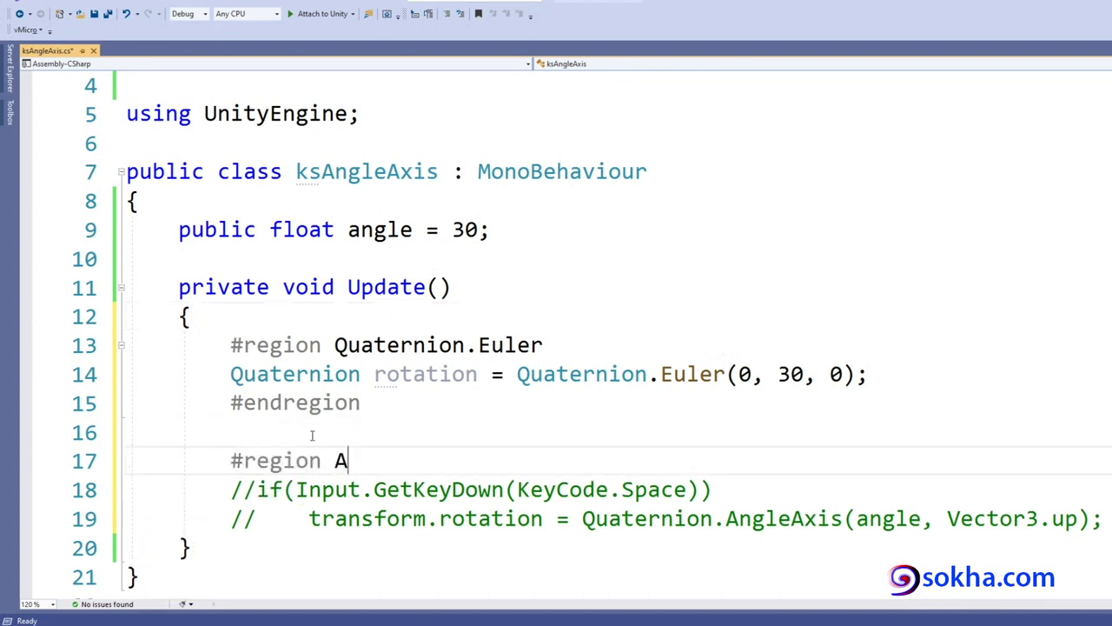
type("ngleAxis")
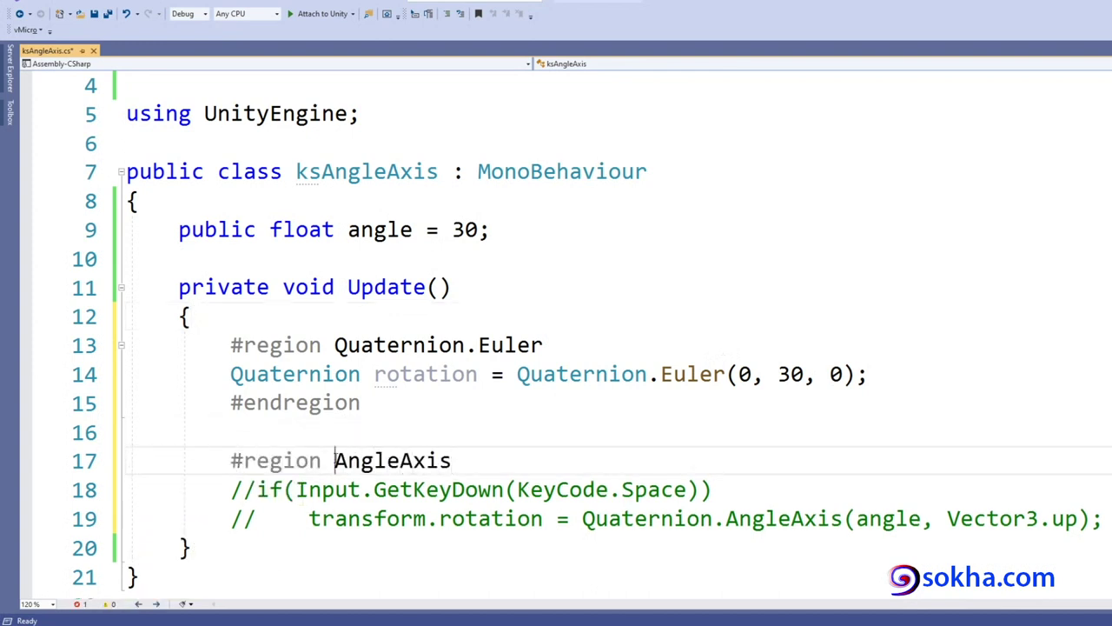
type("Quaternion.")
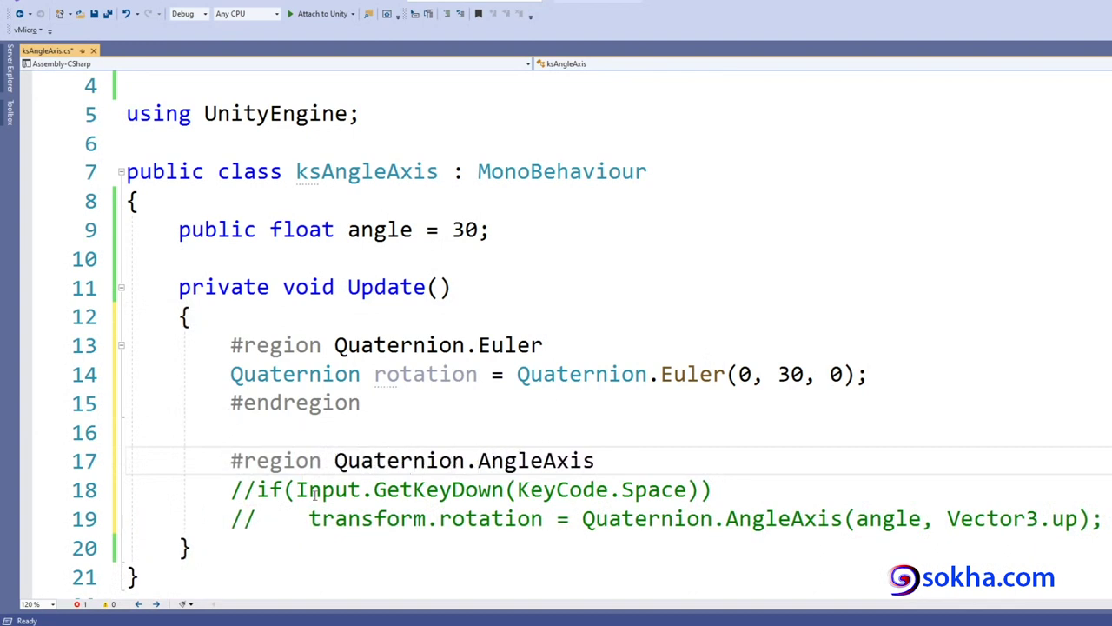
left_click(168, 542)
key("Return")
left_click(172, 542)
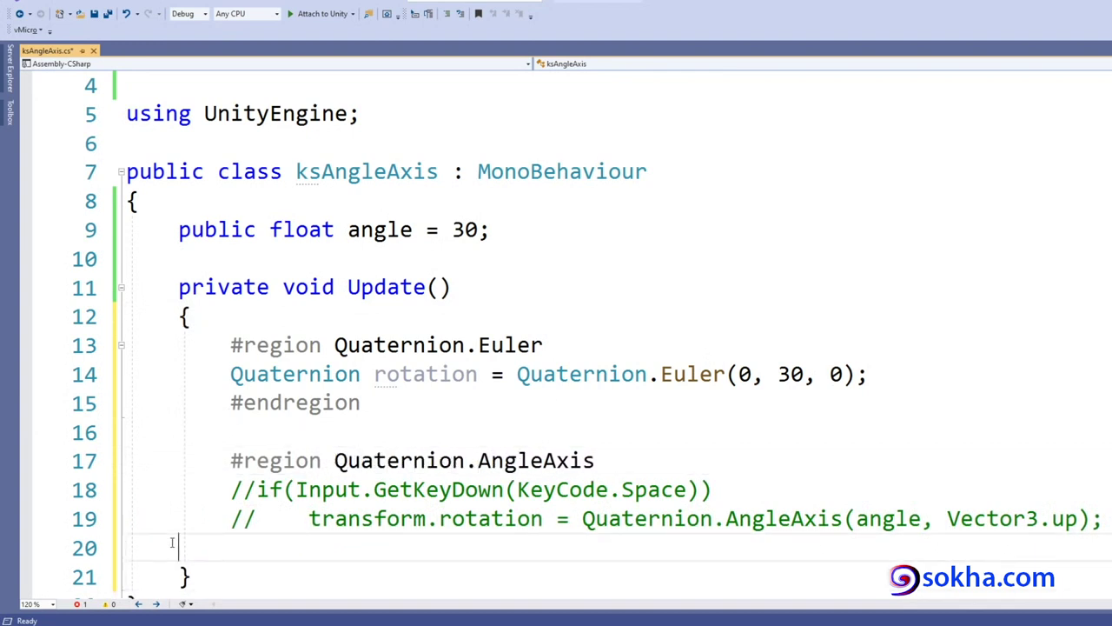
type("#end")
key("Tab")
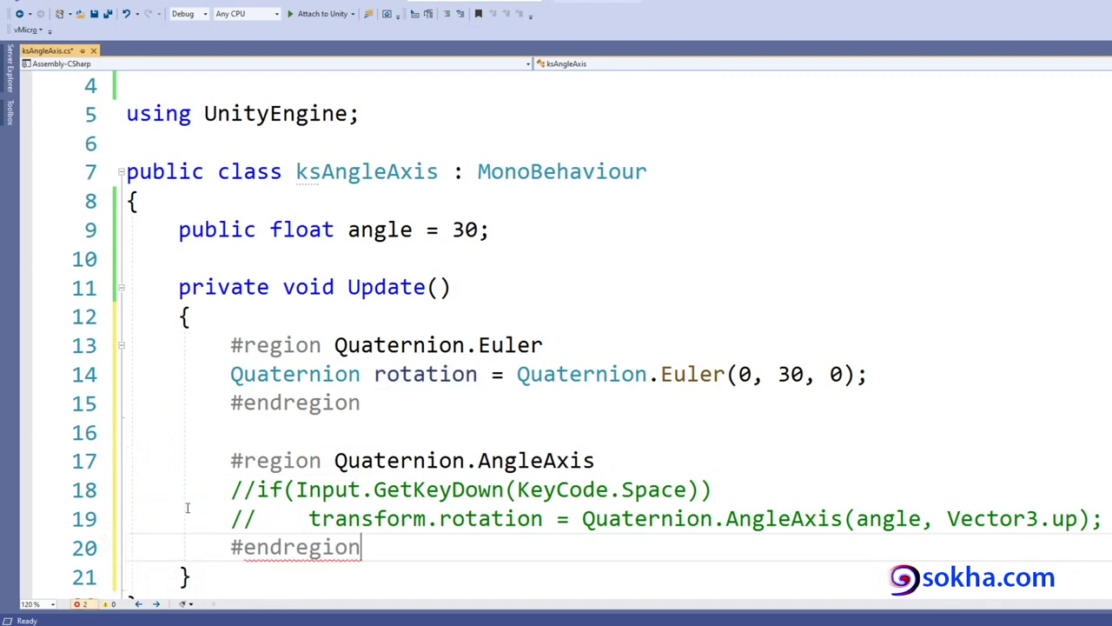
left_click(121, 462)
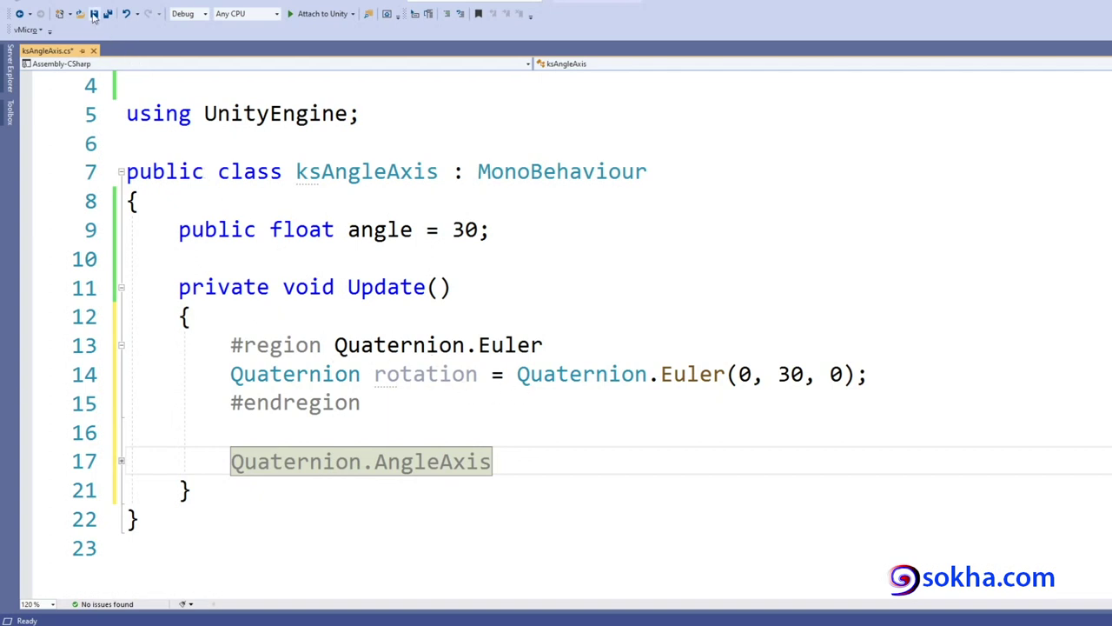
left_click(93, 14)
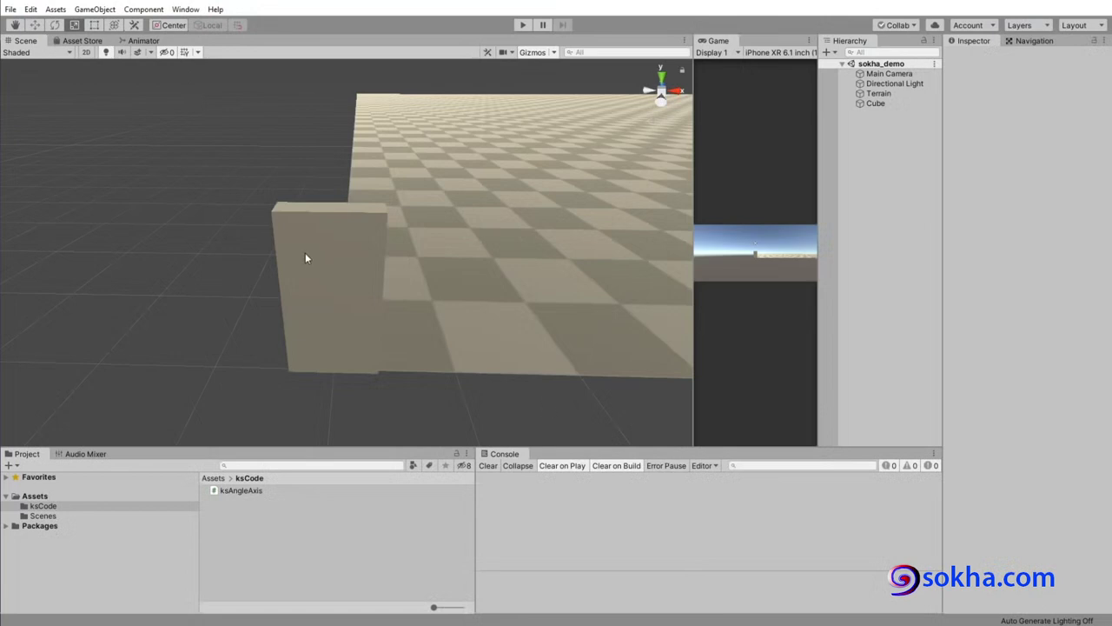
Step: Select the Cube, point out its Ks Angle Axis script component, and start Play mode
left_click(304, 257)
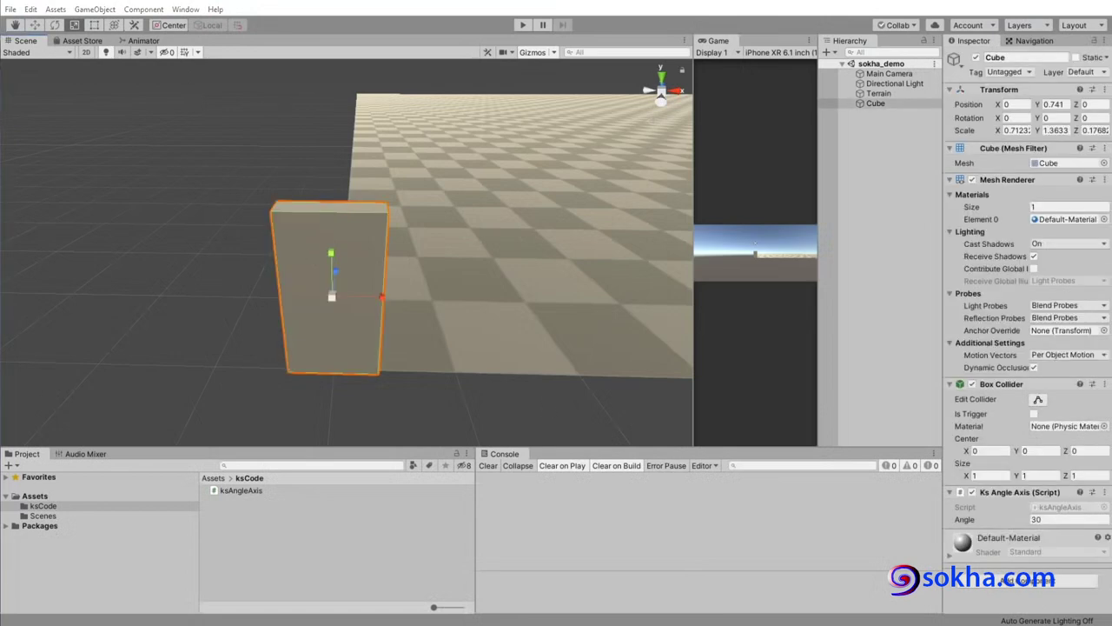
mouse_move(263, 478)
left_mouse_down()
mouse_move(254, 494)
mouse_move(313, 332)
left_mouse_up()
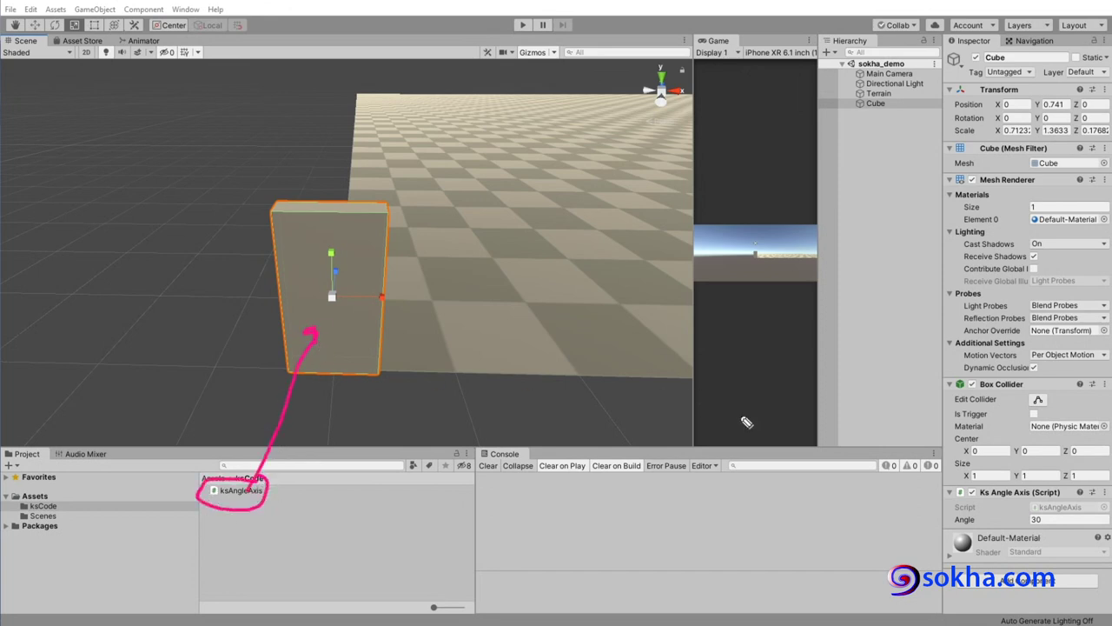
mouse_move(1053, 488)
left_mouse_down()
mouse_move(1075, 507)
mouse_move(1053, 488)
left_mouse_up()
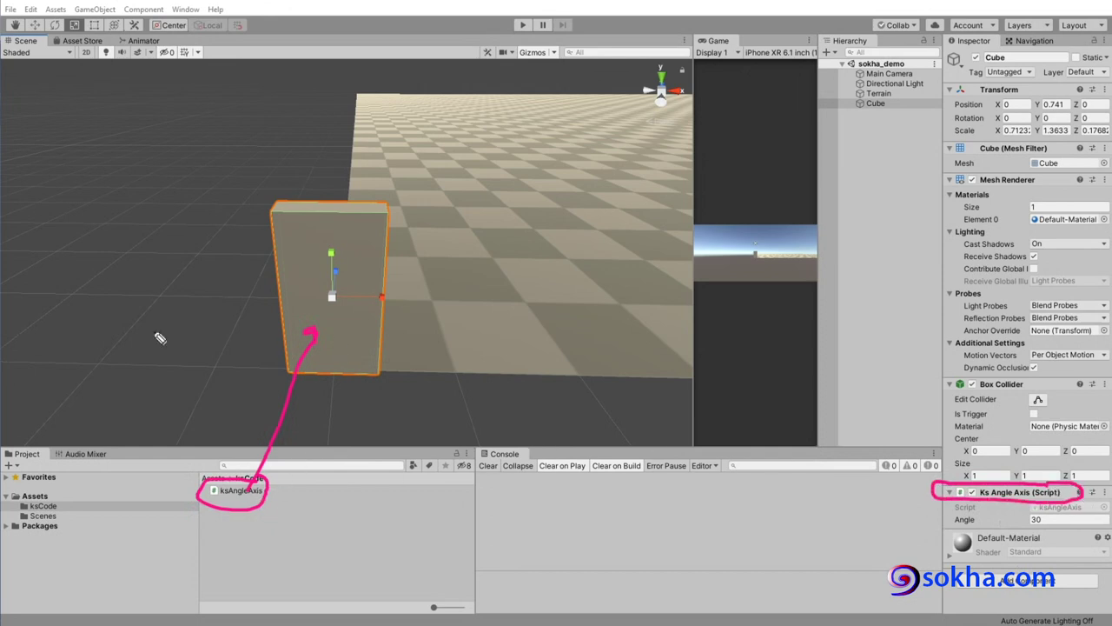
key("Escape")
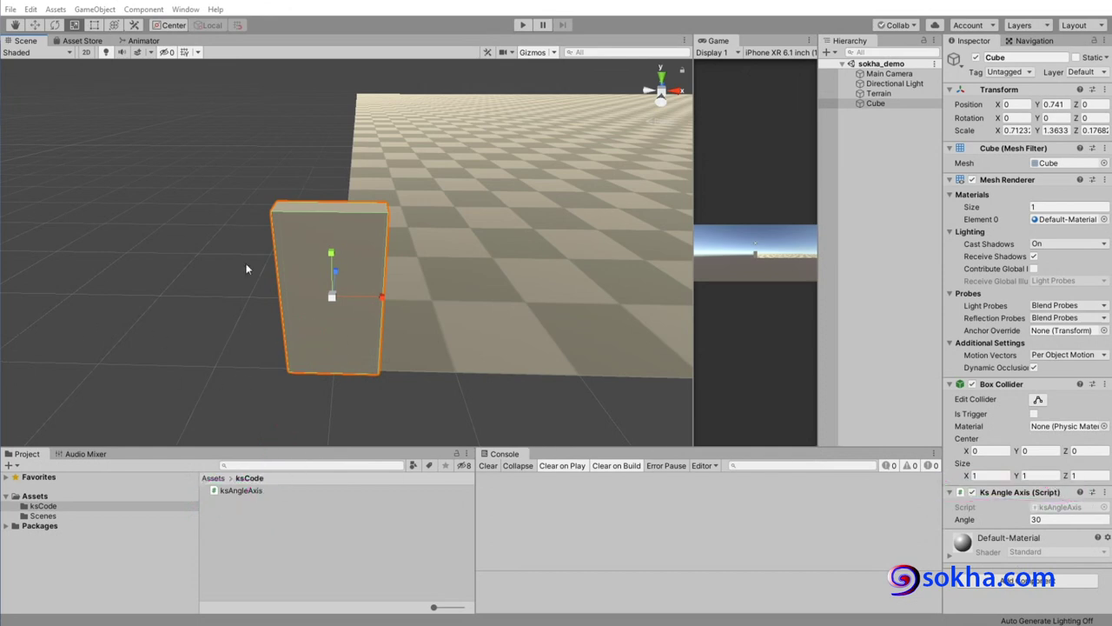
left_click(527, 25)
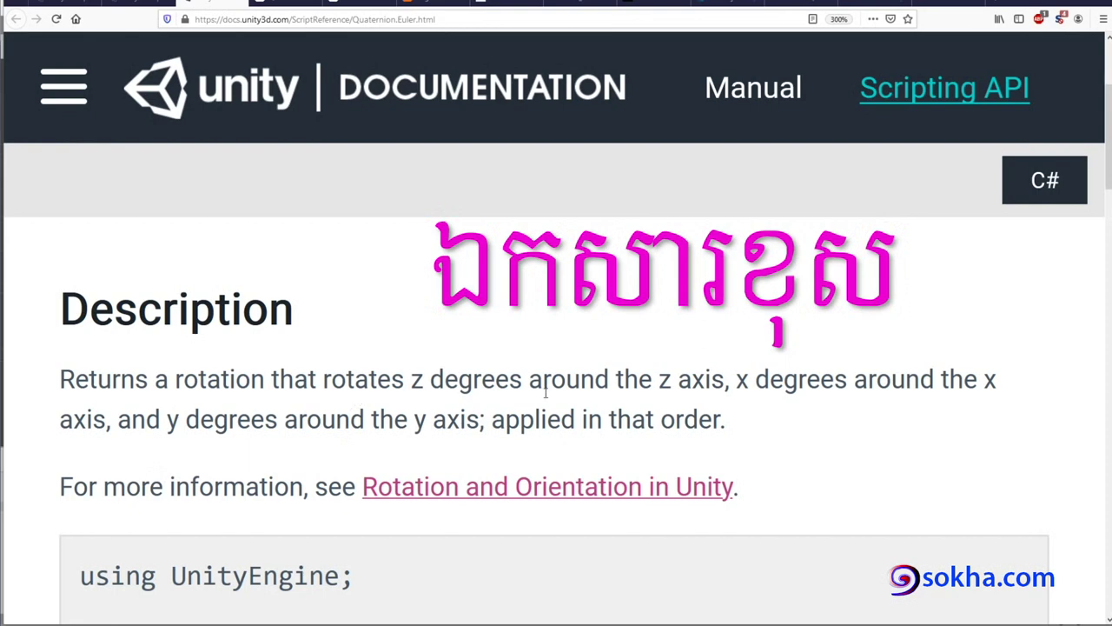
Step: Scroll to the Quaternion.Euler example and underline its example code line
scroll(546, 392, "down", 5)
scroll(545, 398, "up", 2)
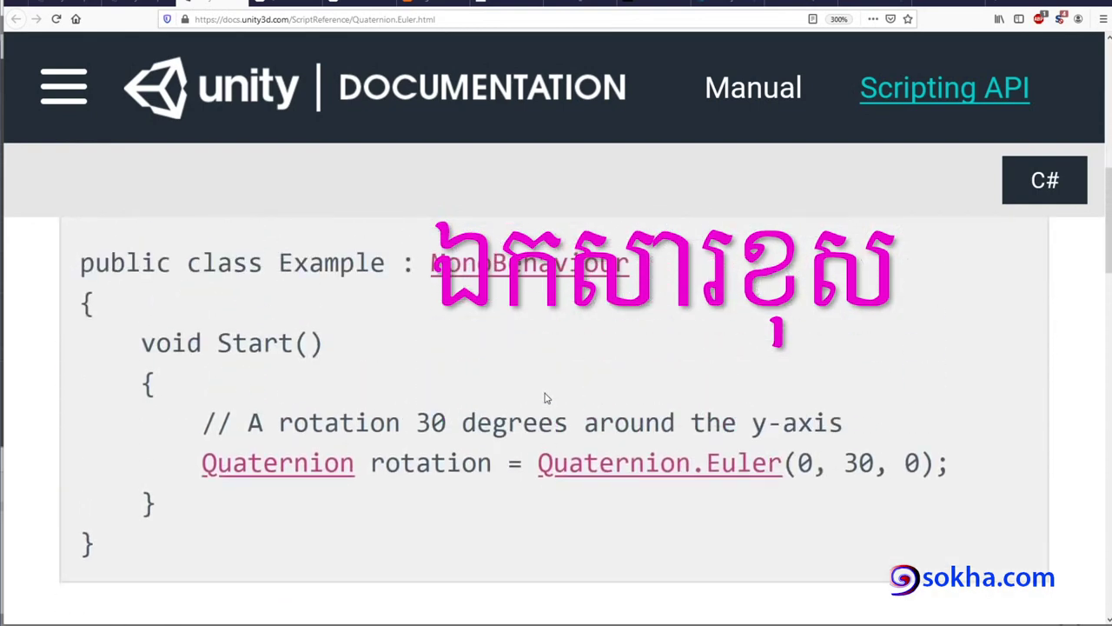
mouse_move(179, 495)
left_mouse_down()
mouse_move(836, 497)
mouse_move(901, 447)
mouse_move(474, 426)
mouse_move(179, 441)
mouse_move(181, 494)
left_mouse_up()
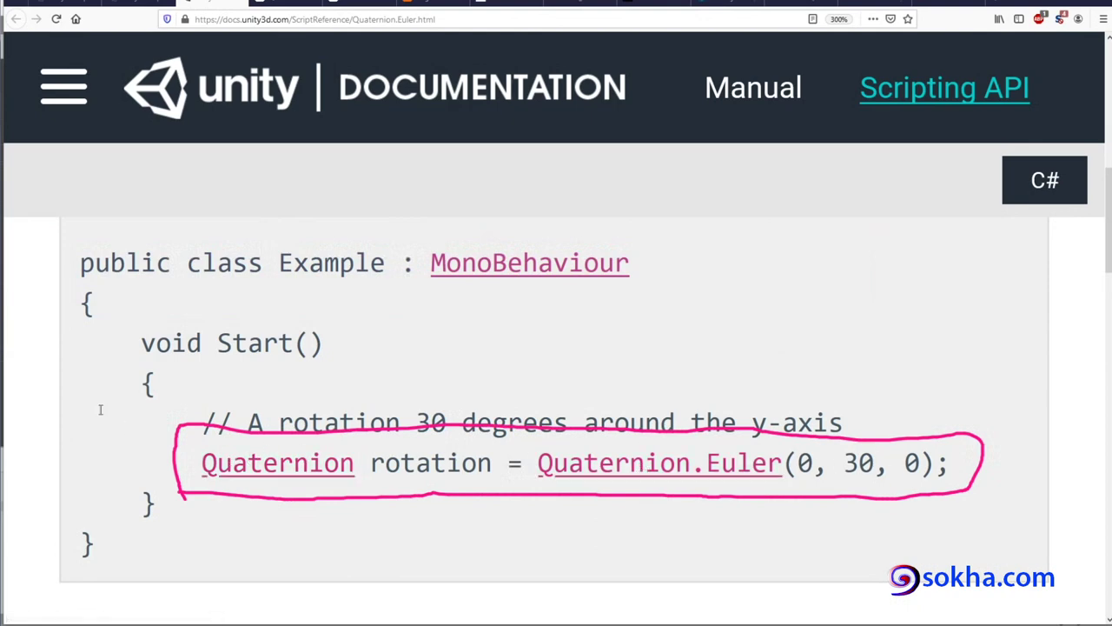
key("Escape")
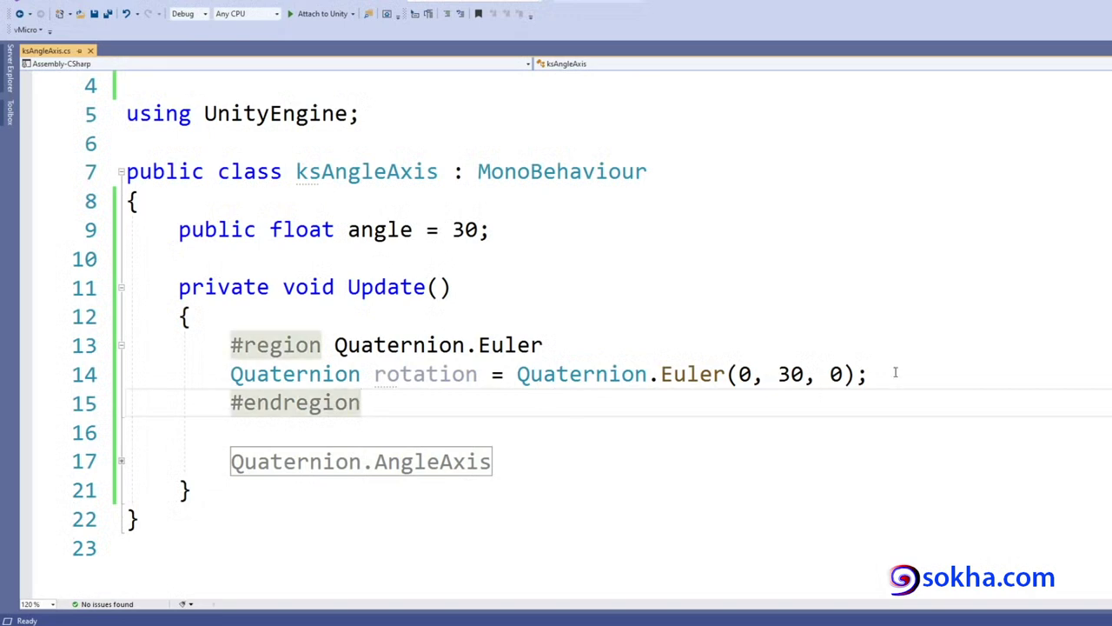
Step: Select the Quaternion.Euler(0, 30, 0) statement on line 14
mouse_move(886, 373)
left_mouse_down()
mouse_move(230, 374)
mouse_move(310, 372)
left_mouse_up()
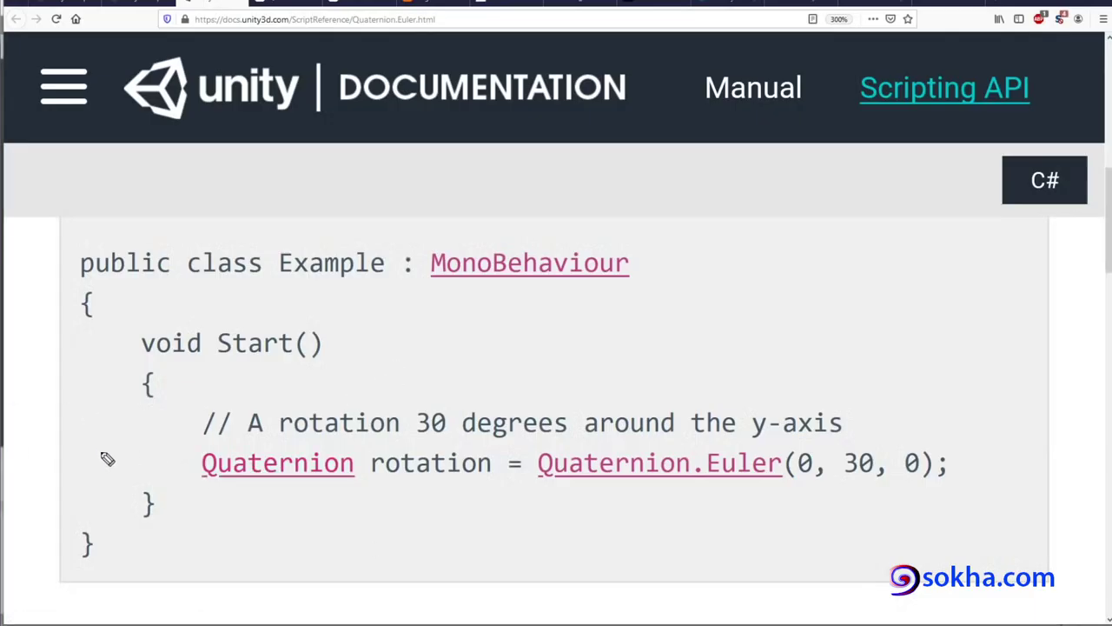
Step: Mark the example's Quaternion line, its 30 degrees and the y-axis, then clear the marks
left_click_drag(78, 450, 190, 461)
mouse_move(259, 442)
left_mouse_down()
mouse_move(502, 397)
mouse_move(412, 438)
left_mouse_up()
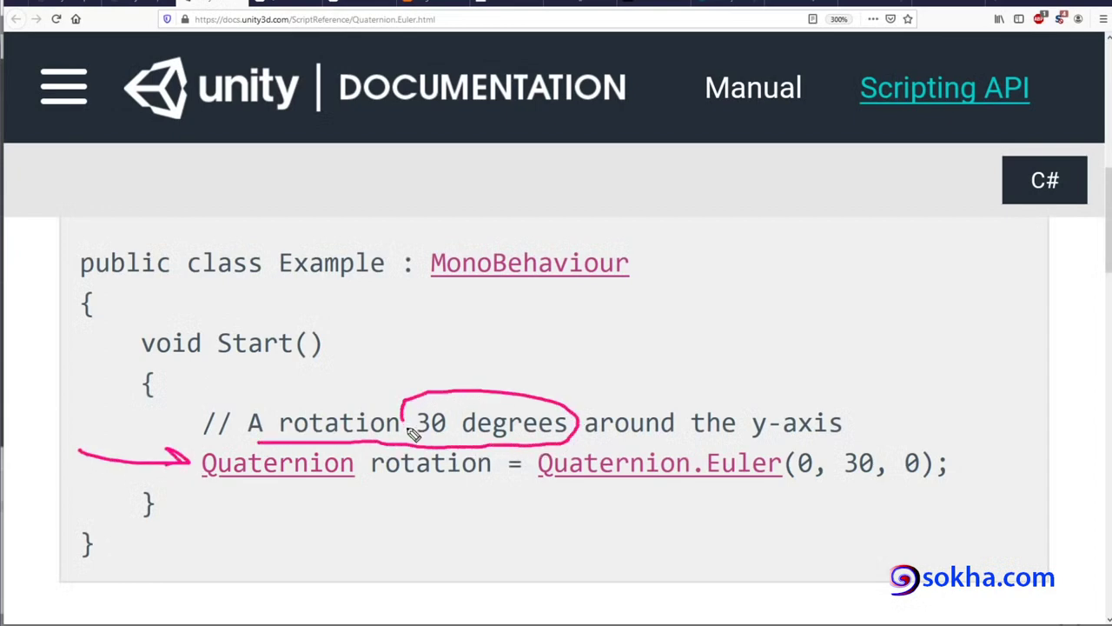
mouse_move(744, 416)
left_mouse_down()
mouse_move(860, 390)
mouse_move(858, 416)
left_mouse_up()
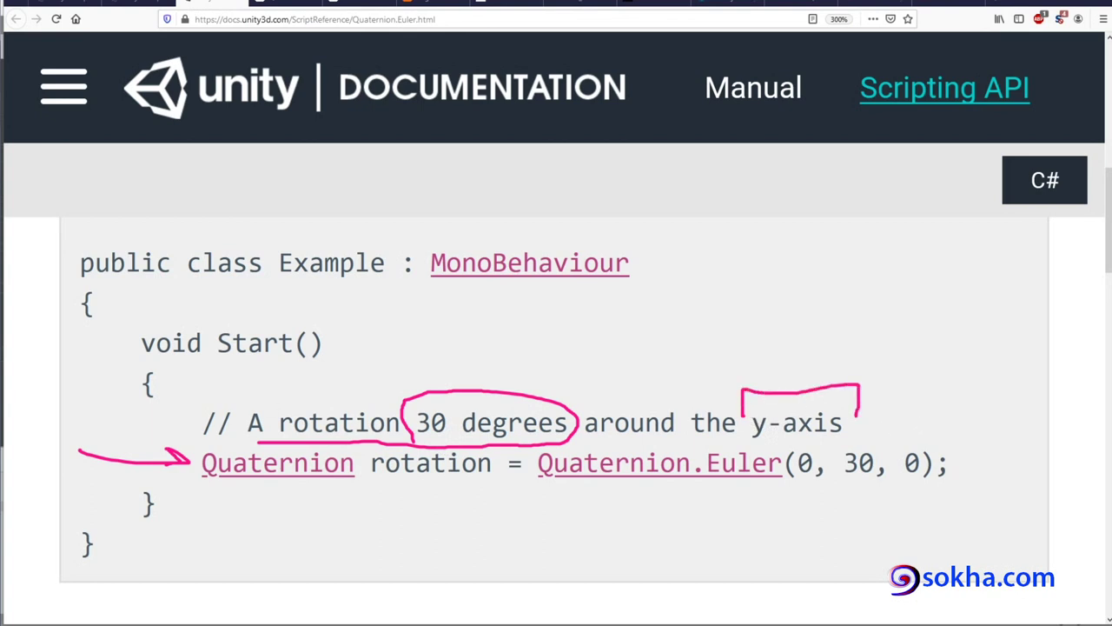
key("Escape")
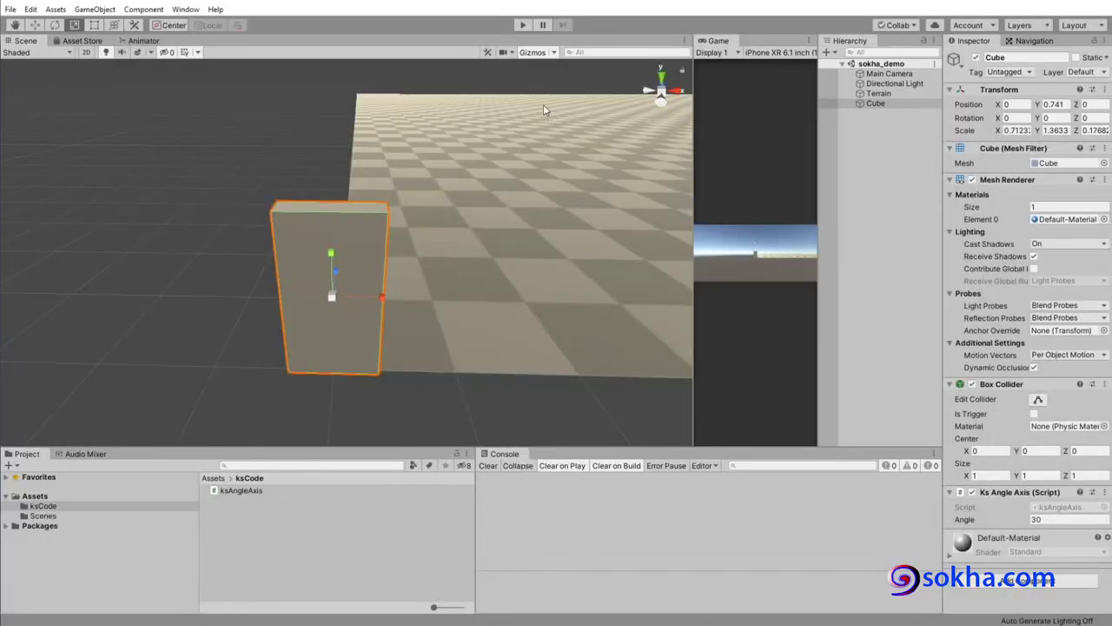
Step: Test the cube in Play mode, stop it, and bring up the ksAngleAxis script in Visual Studio
left_click(522, 24)
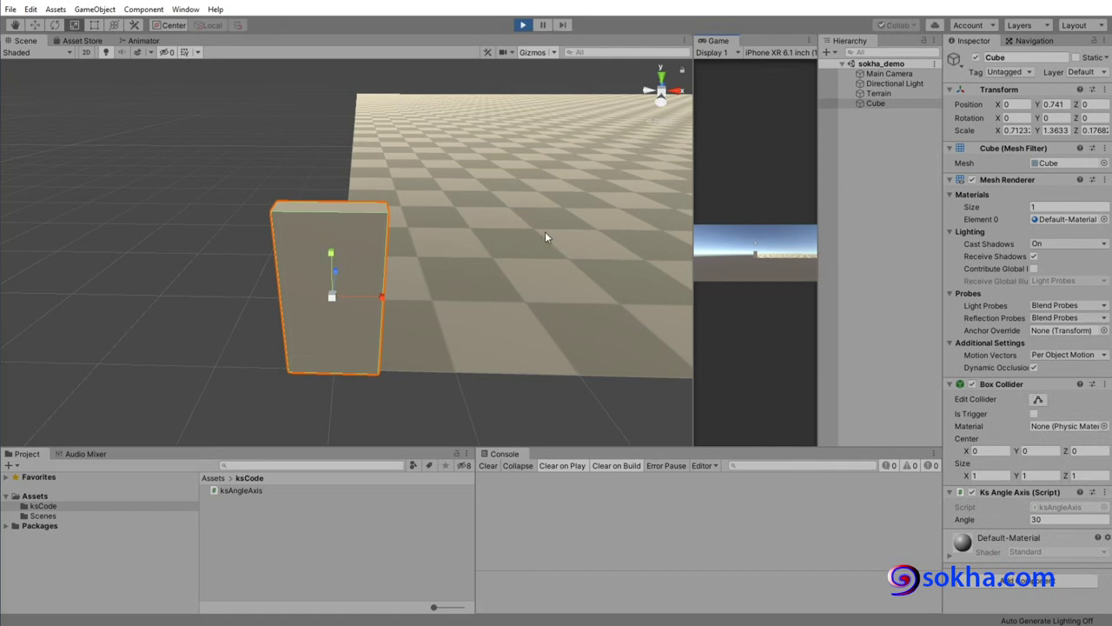
left_click(522, 26)
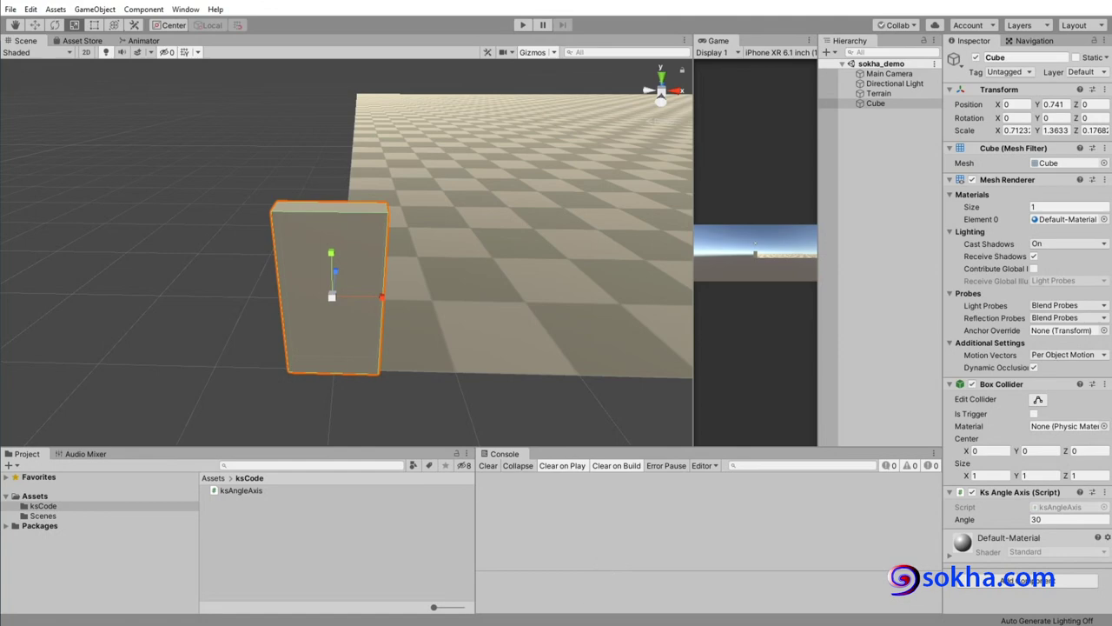
left_click(560, 591)
left_click(560, 415)
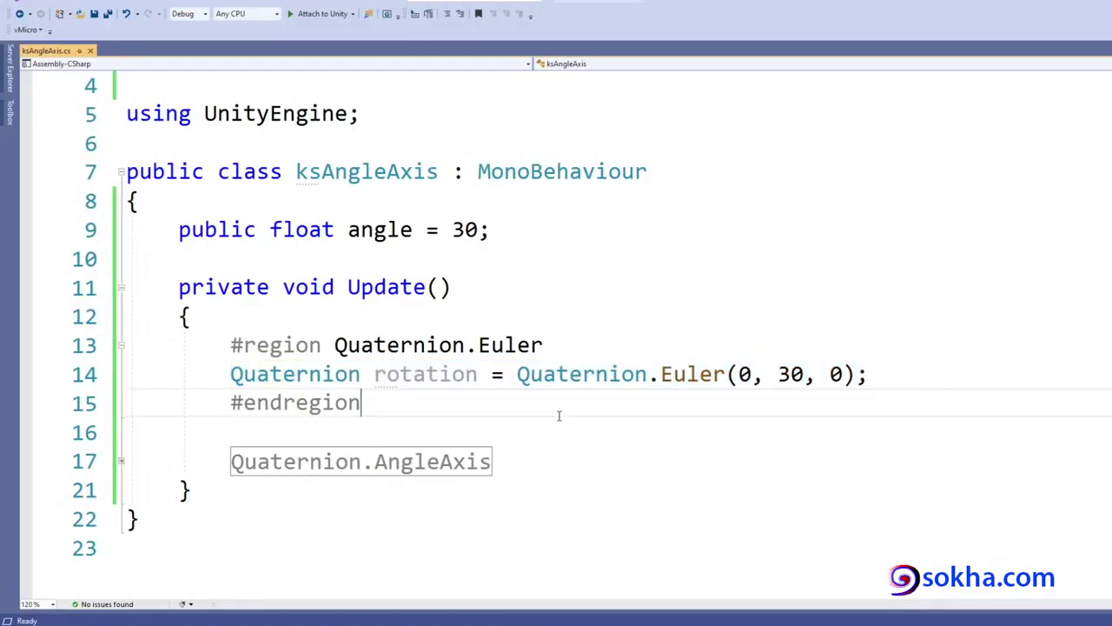
Step: Comment out the Quaternion.Euler(0, 30, 0) statement on line 14 with //
left_click(208, 373)
type("/  ")
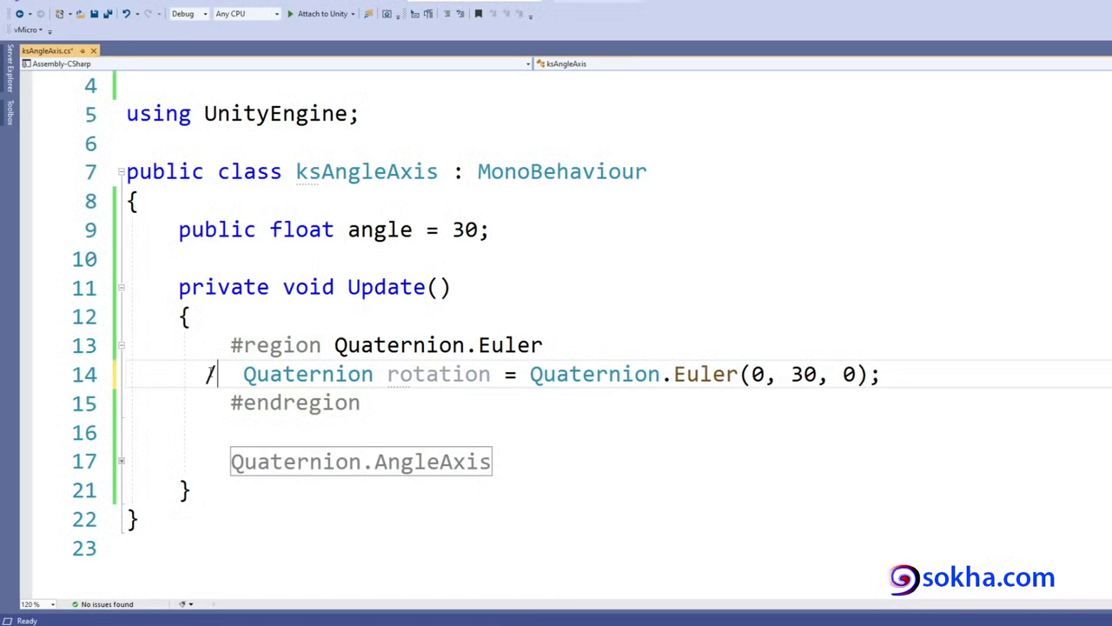
type("/")
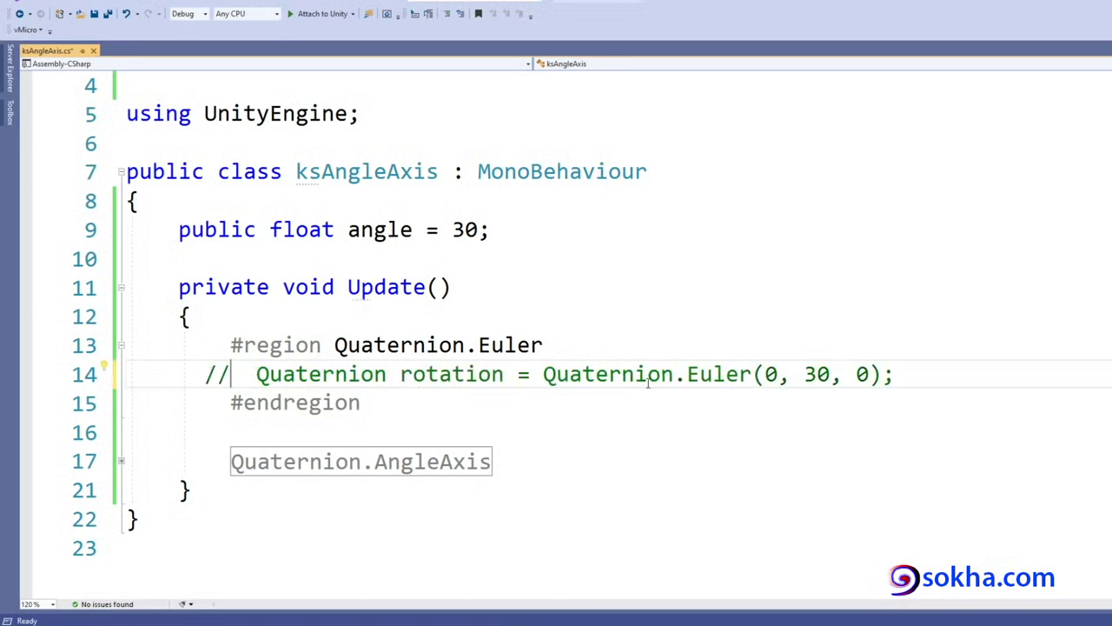
left_click(910, 376)
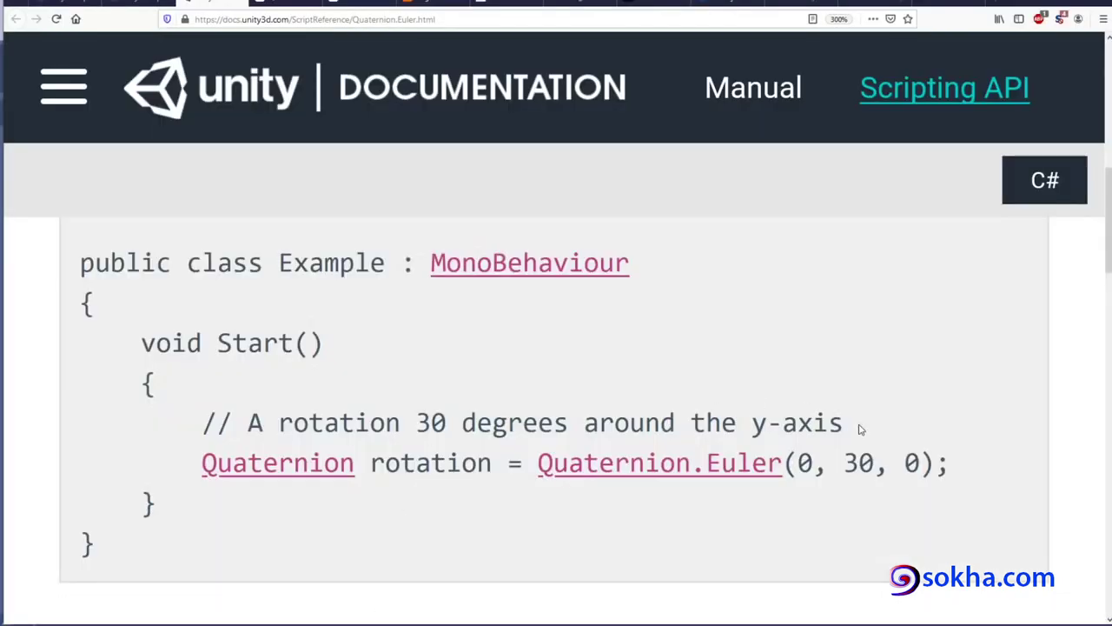
Step: Select the documentation example's '30 degrees around the y-axis' comment text
left_click_drag(859, 427, 190, 424)
key("ctrl+c")
right_click(240, 419)
key("Escape")
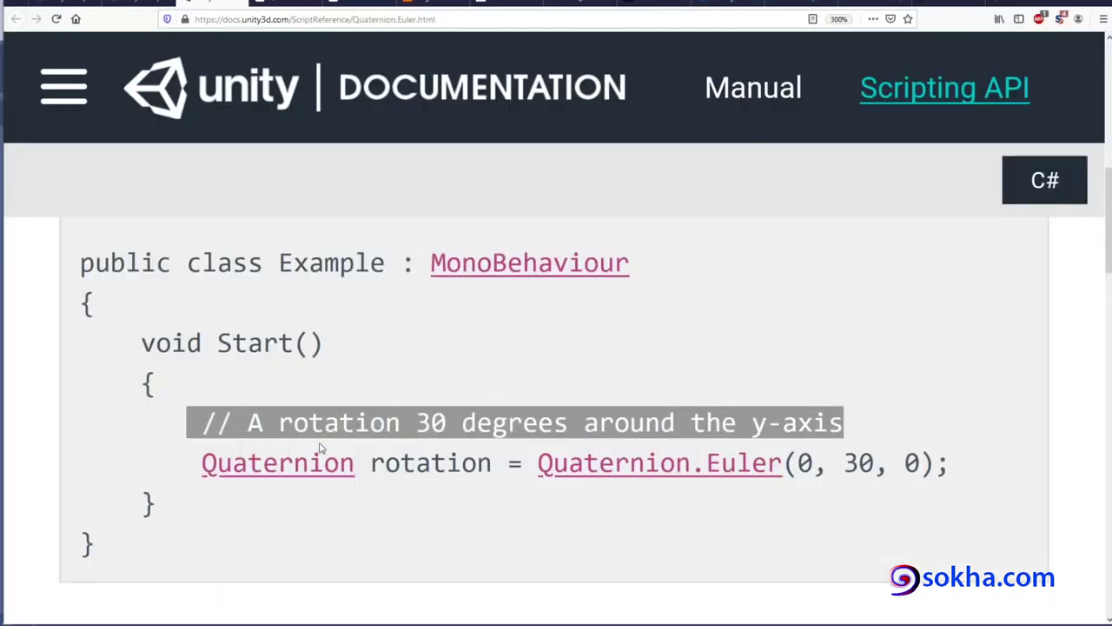
left_click_drag(416, 423, 539, 423)
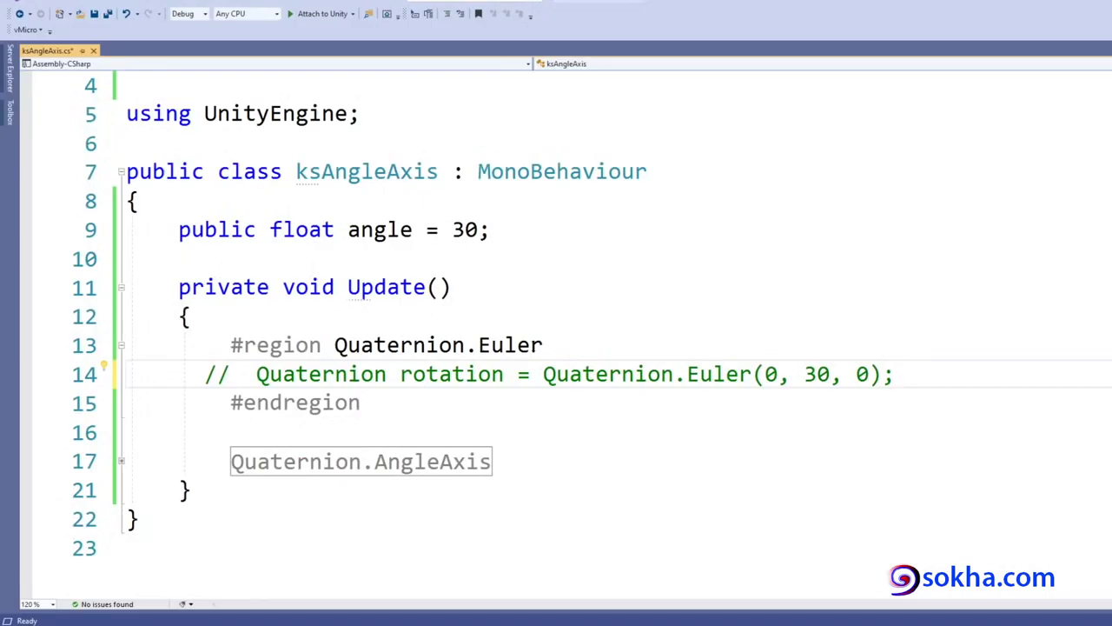
left_click(569, 348)
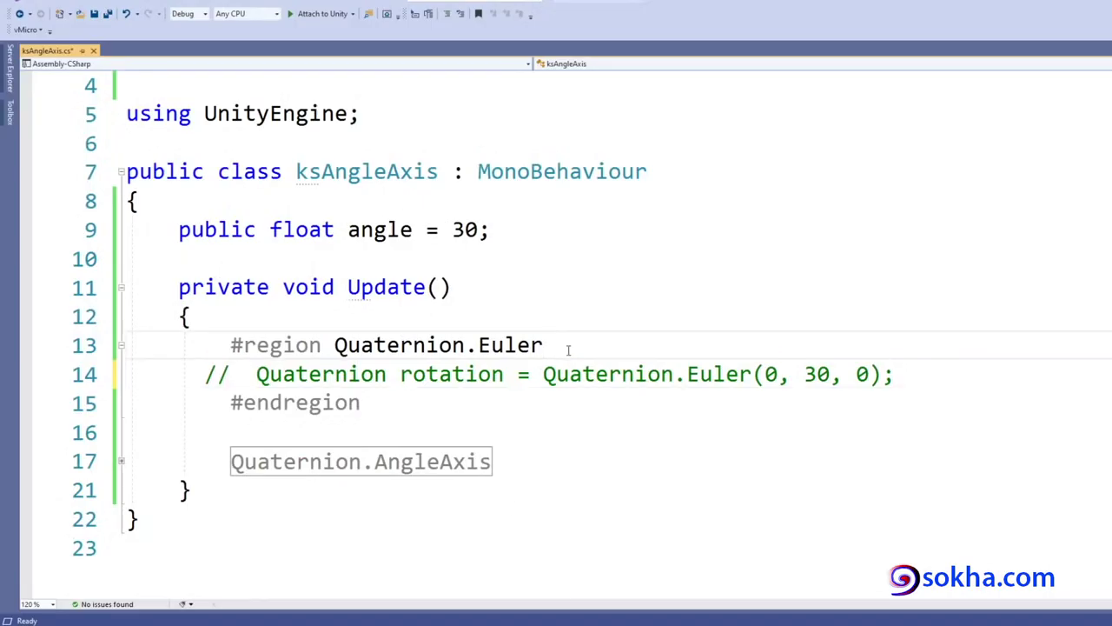
Step: Add the comment '// A rotation 30 degrees around the y-axis' under the Euler region heading
key("Return")
type("//")
key("ctrl+v")
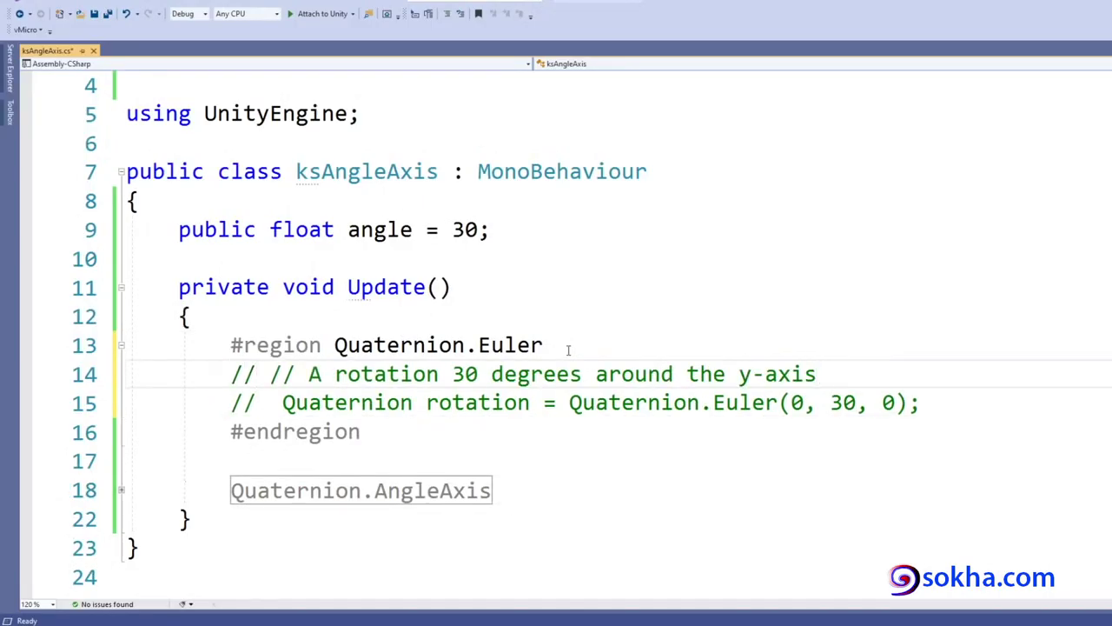
left_click(948, 408)
key("Return")
key("Return")
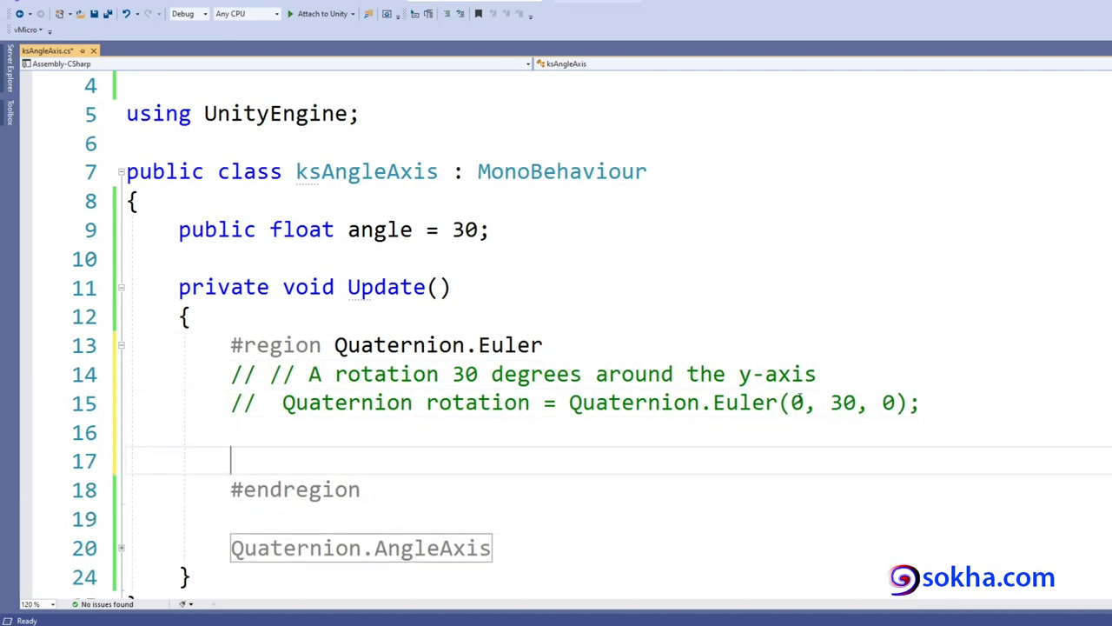
Step: Write transform.rotation = Quaternion.Euler( using IntelliSense completions
type("tran")
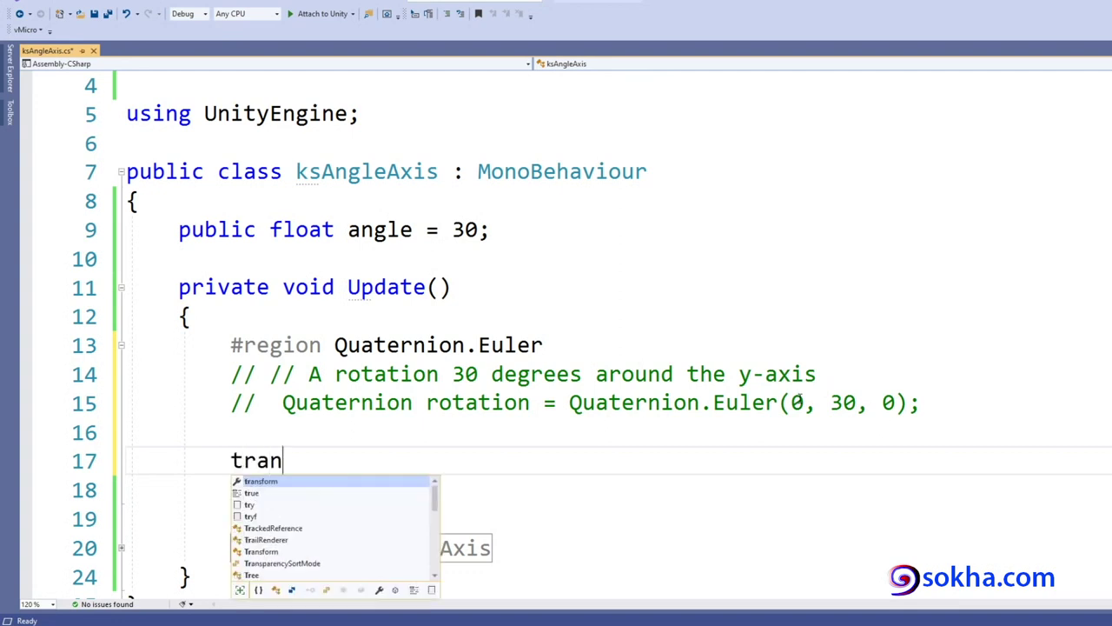
type("sform.ro")
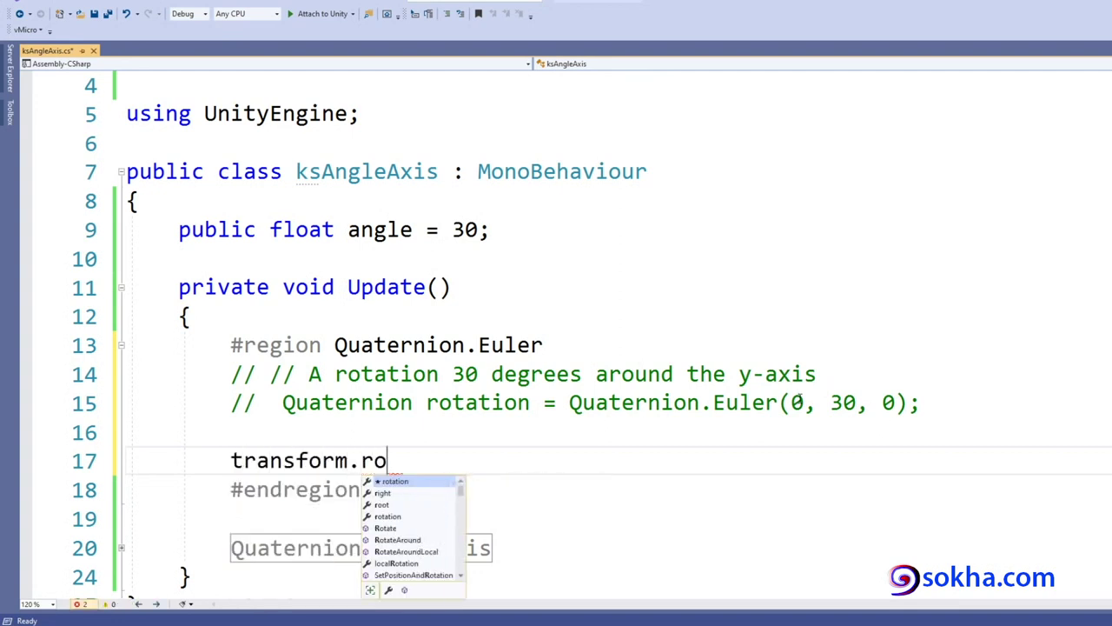
type("t")
key("Tab")
type("= ")
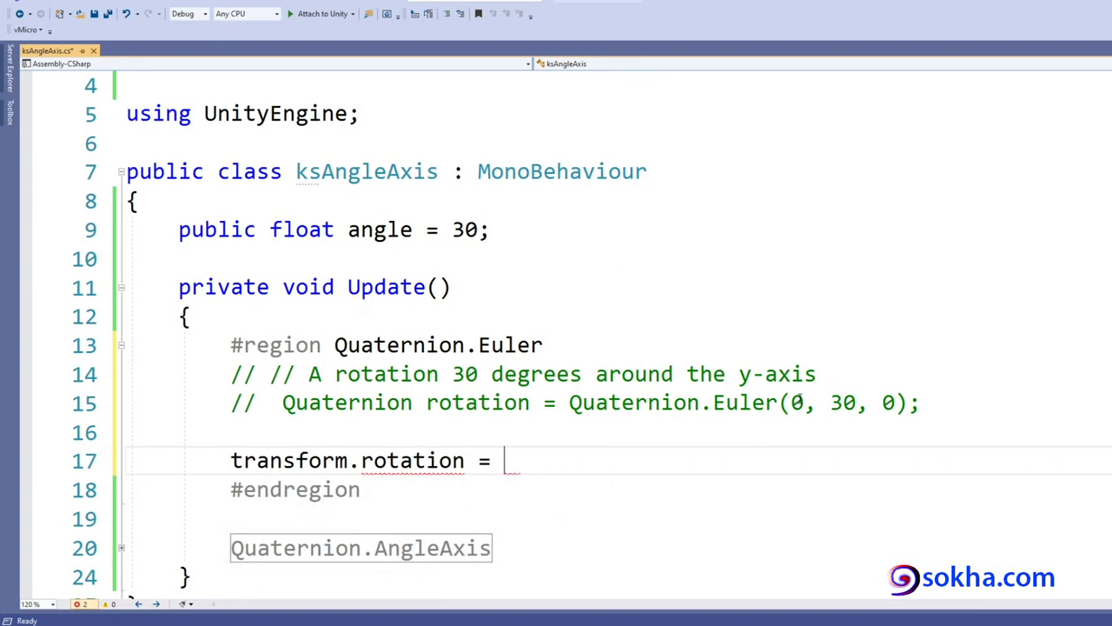
type("Q")
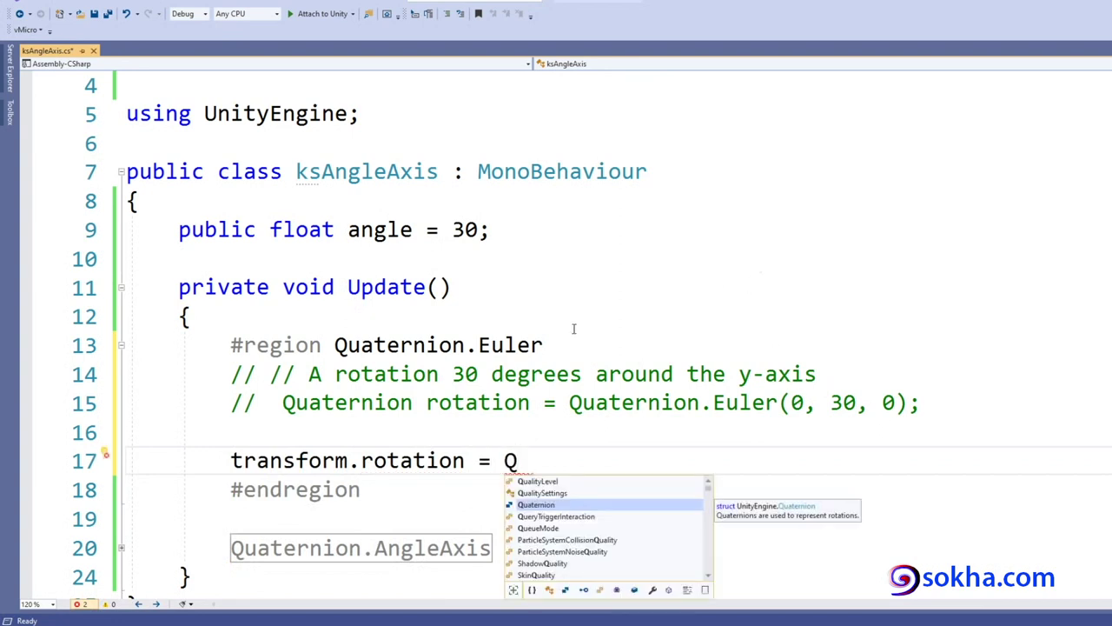
left_click_drag(544, 345, 335, 345)
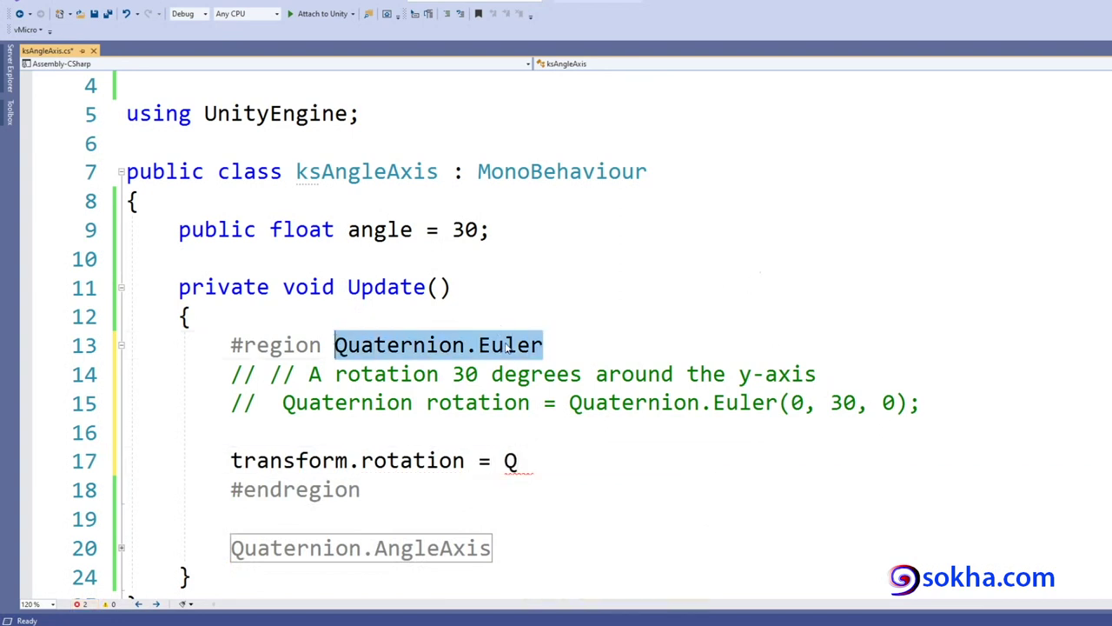
left_click(519, 461)
type("ua")
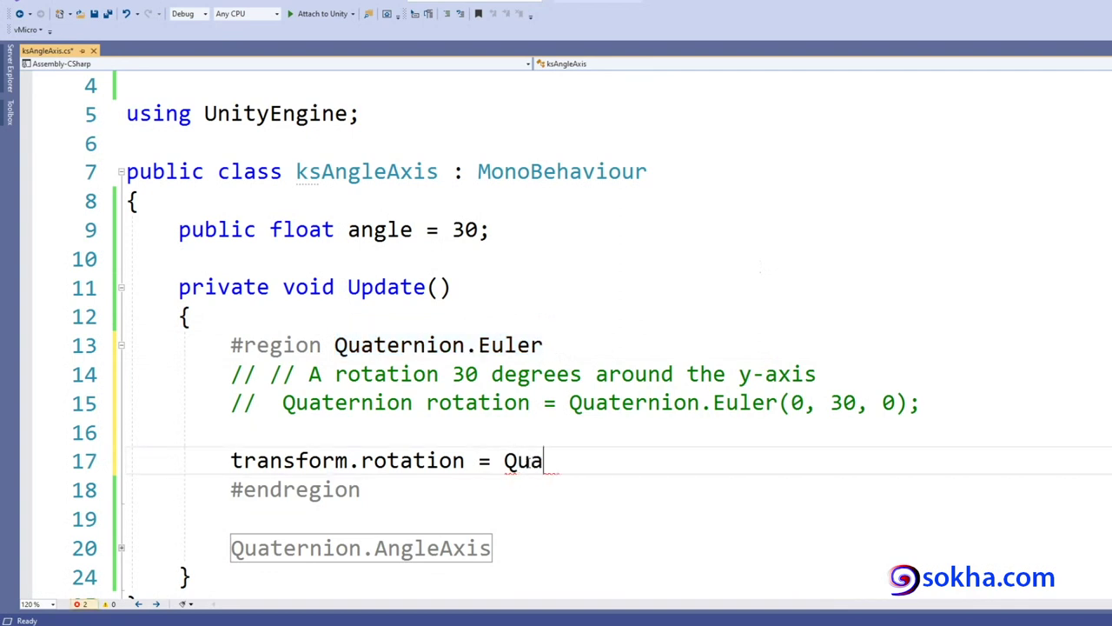
type("ternion")
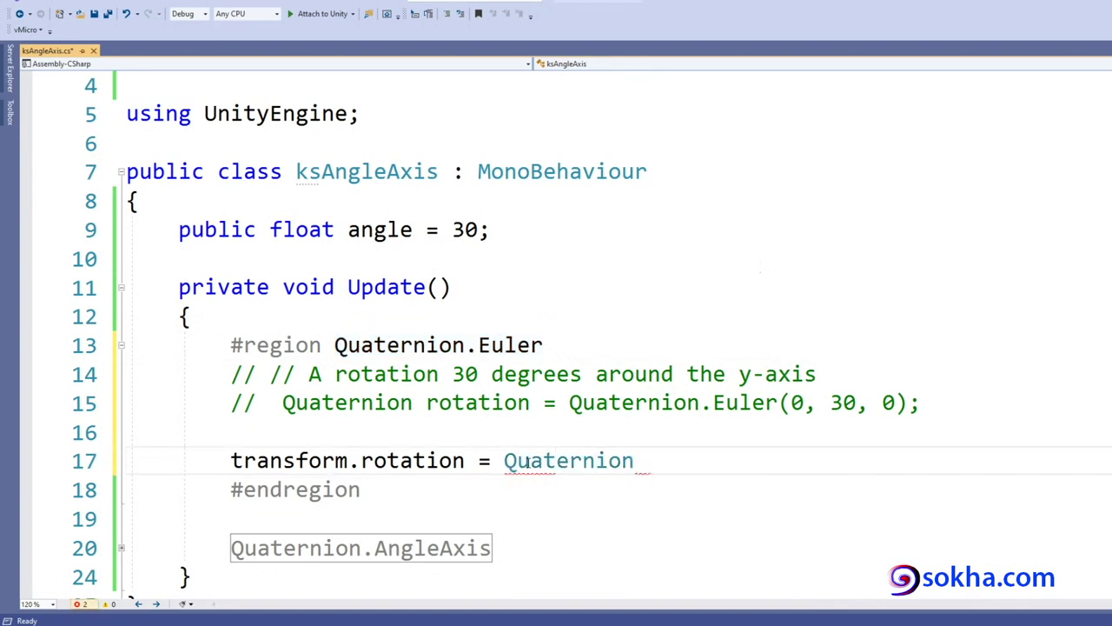
type(".Eule")
key("Tab")
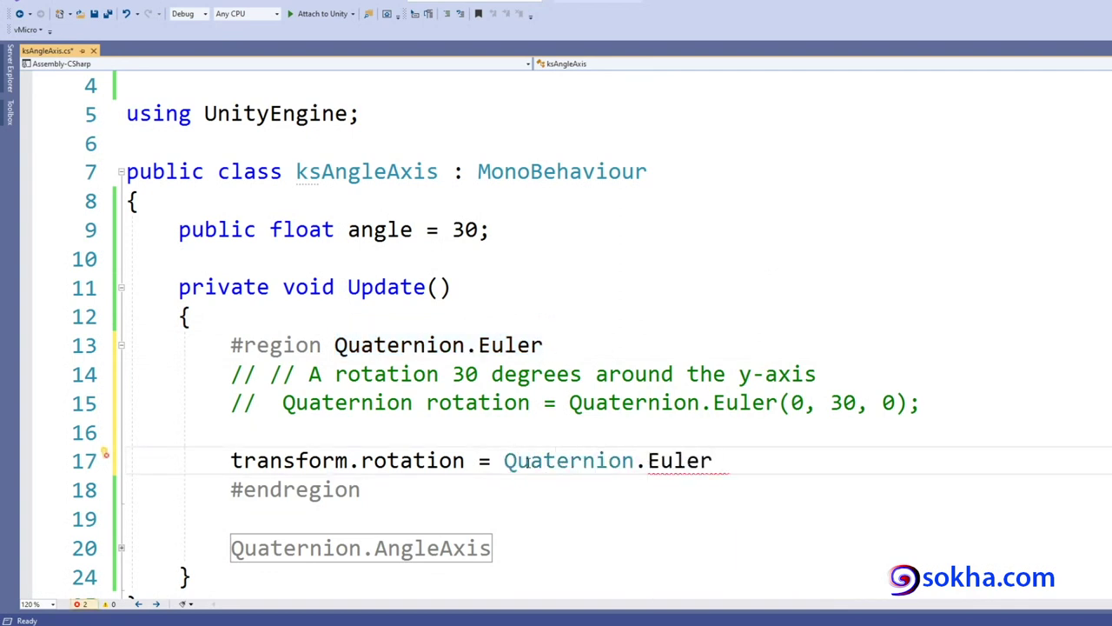
type("(")
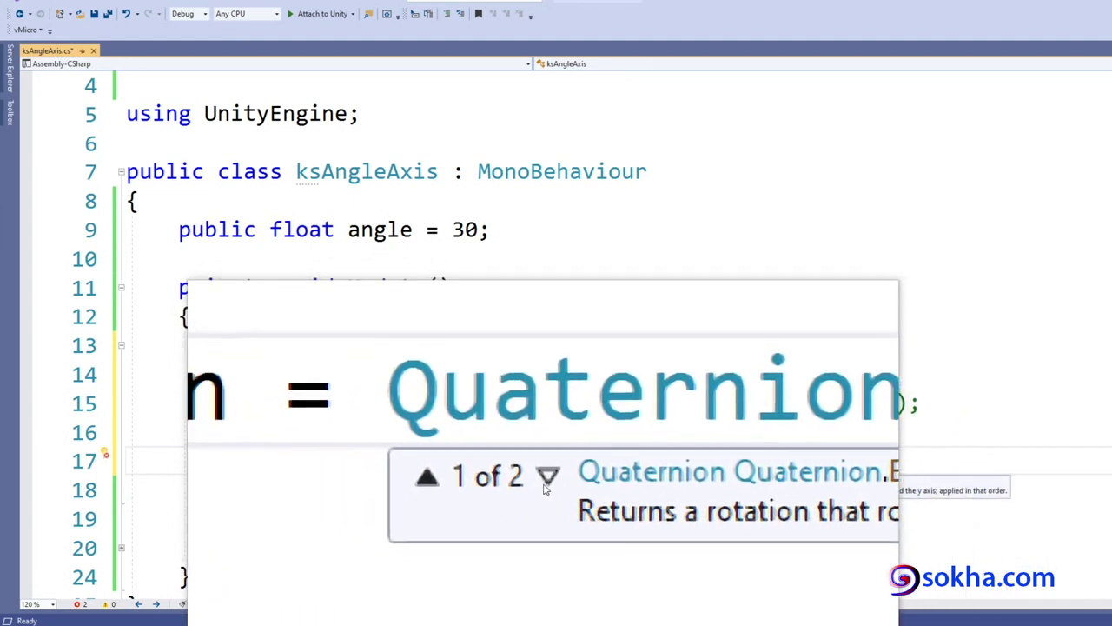
Step: Review the Euler overload taking x, y, z and the 30 in the comment
left_click(549, 475)
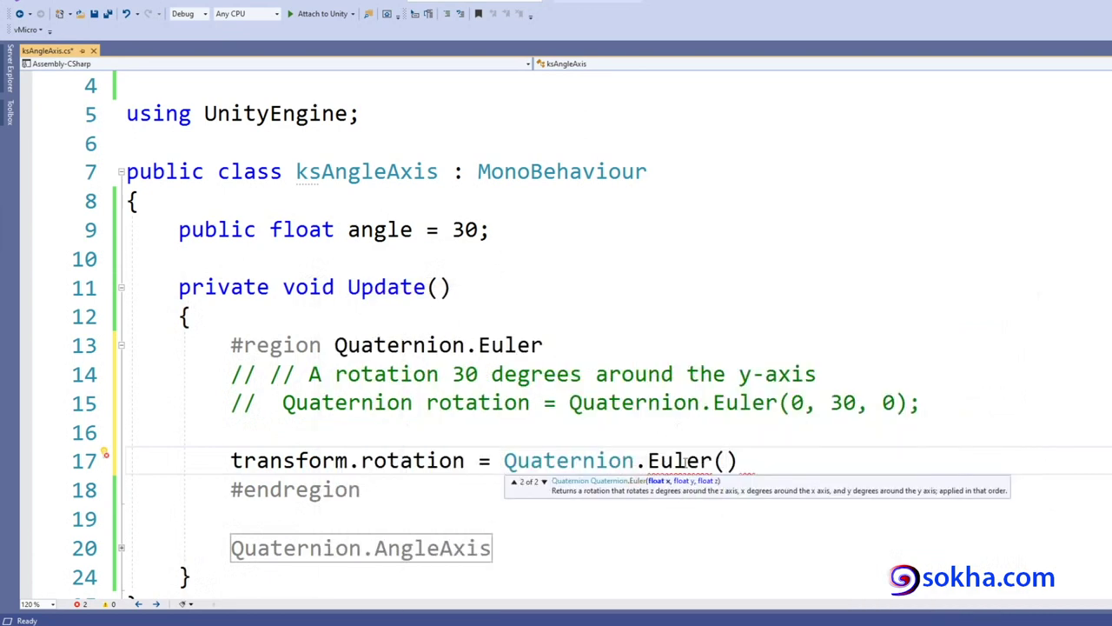
double_click(468, 370)
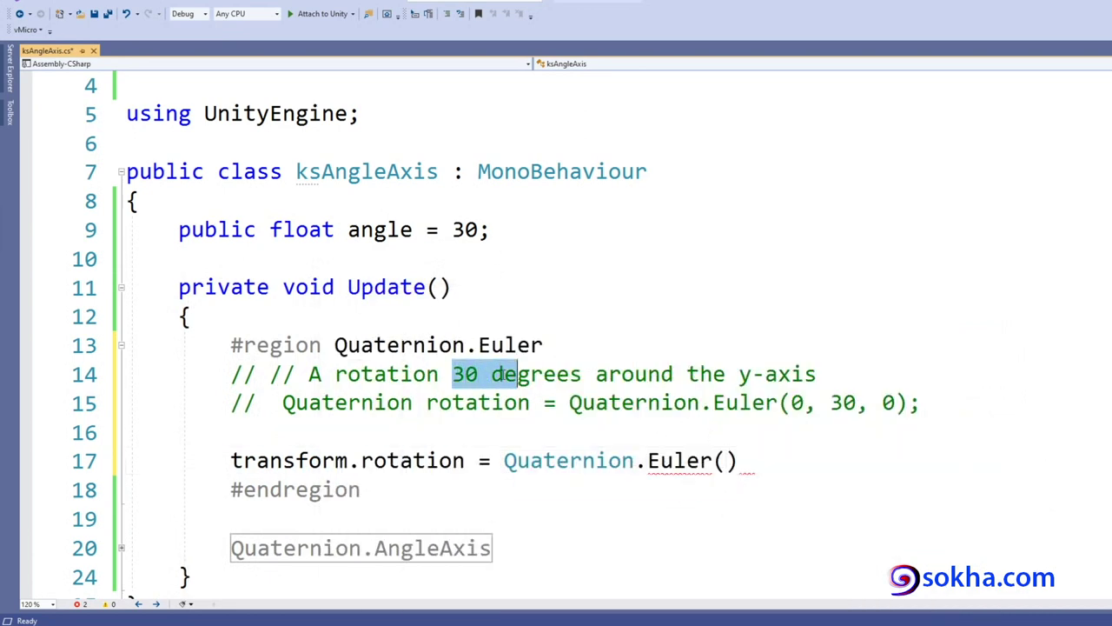
left_click(558, 374, "shift")
left_click(510, 233)
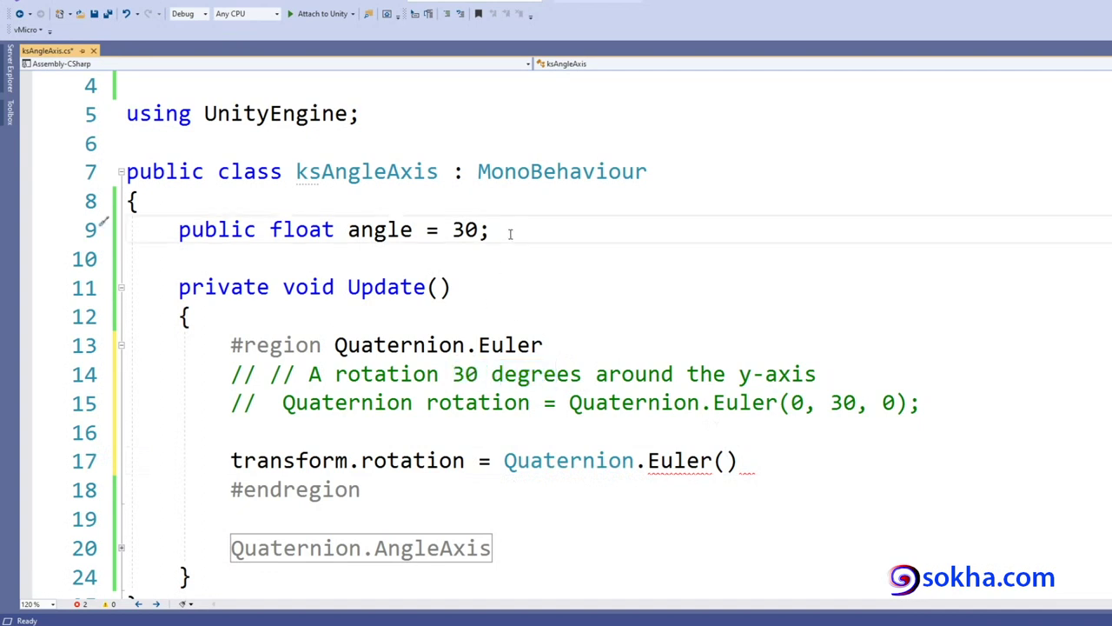
Step: Declare a private float pelVelea field set to 1f
key("Return")
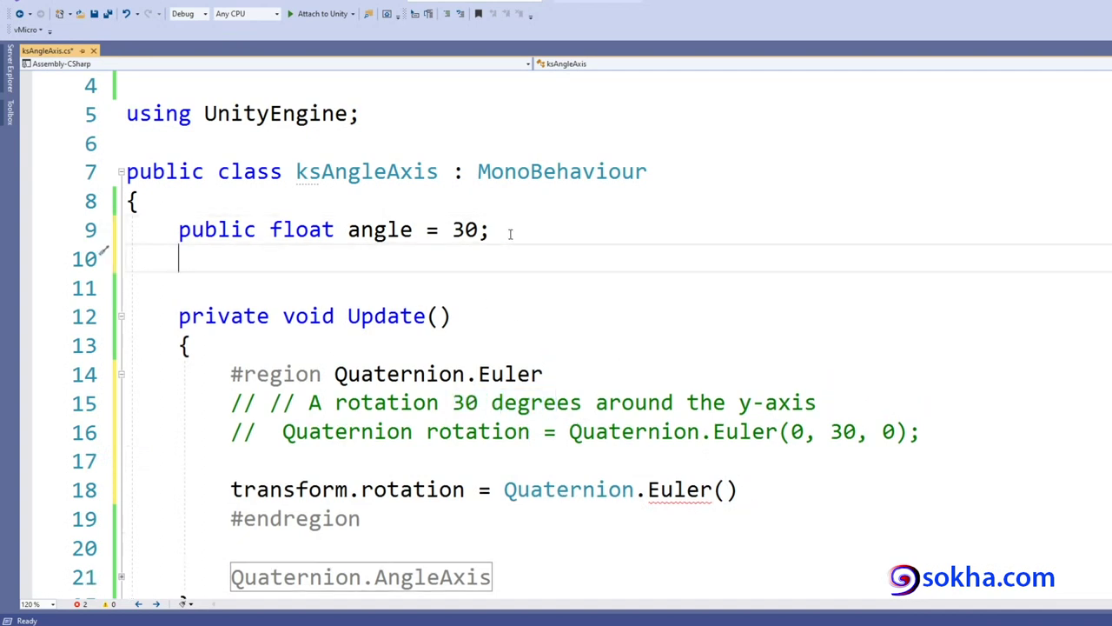
type("private float ")
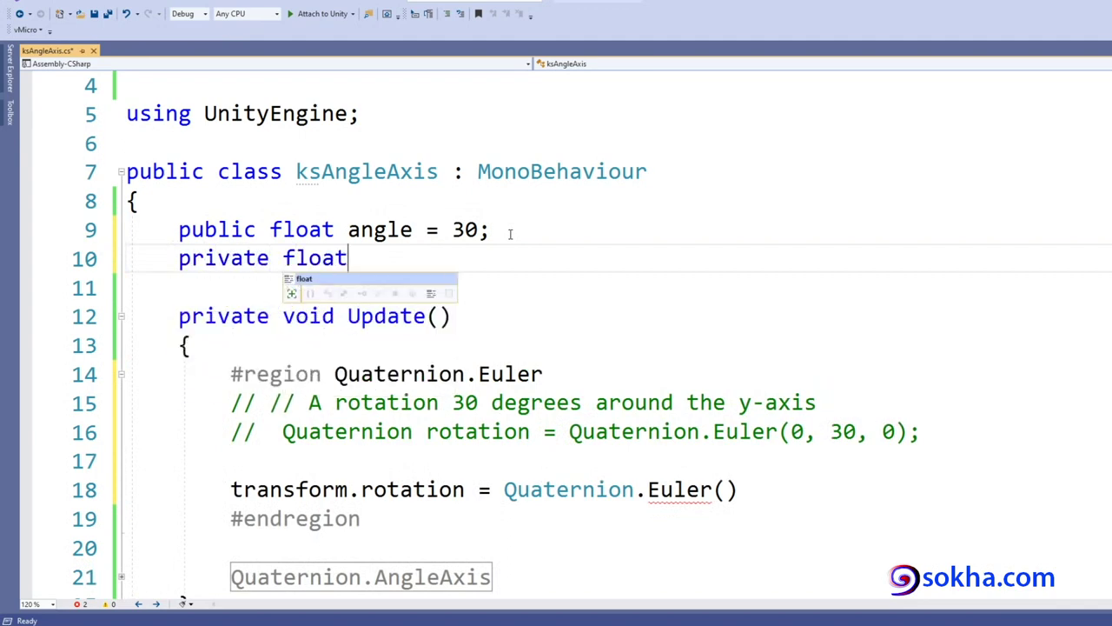
type("pe")
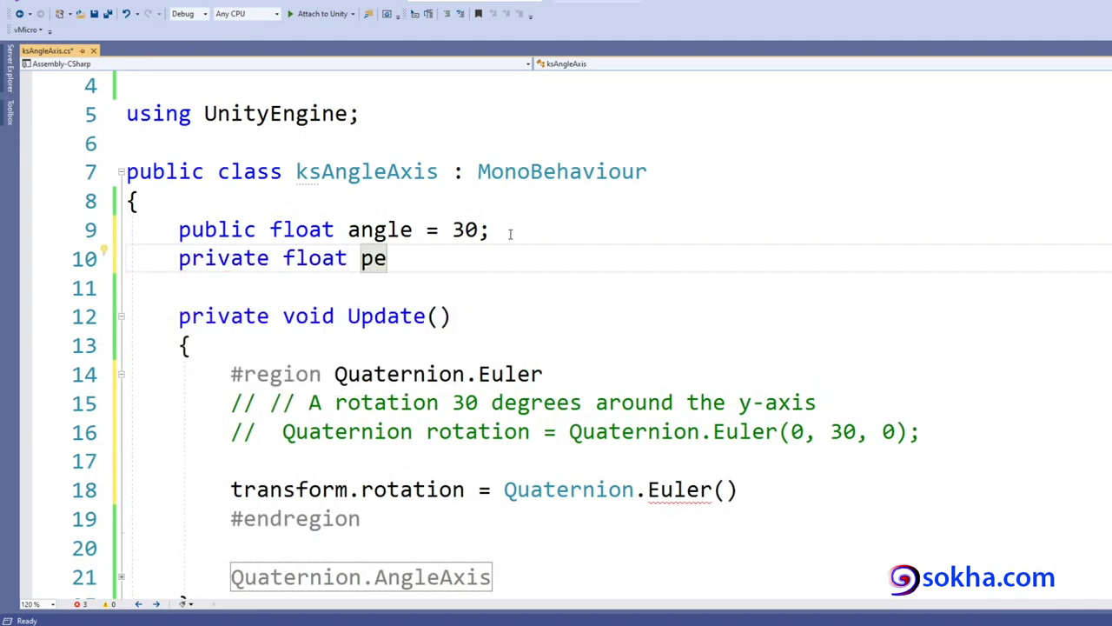
type("lVela")
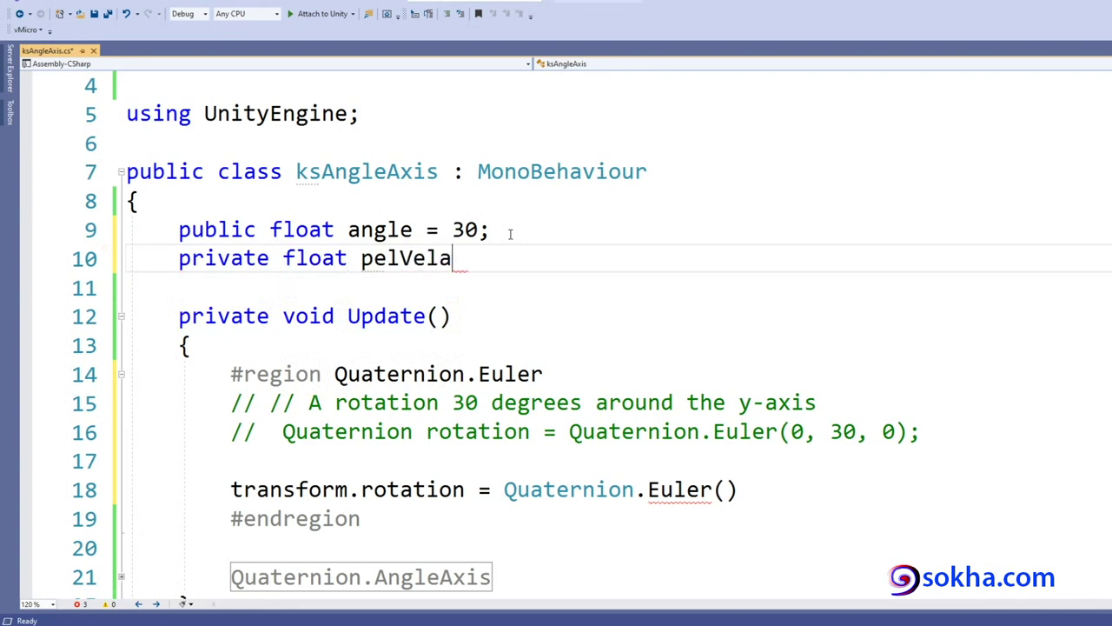
key("BackSpace")
type("ea")
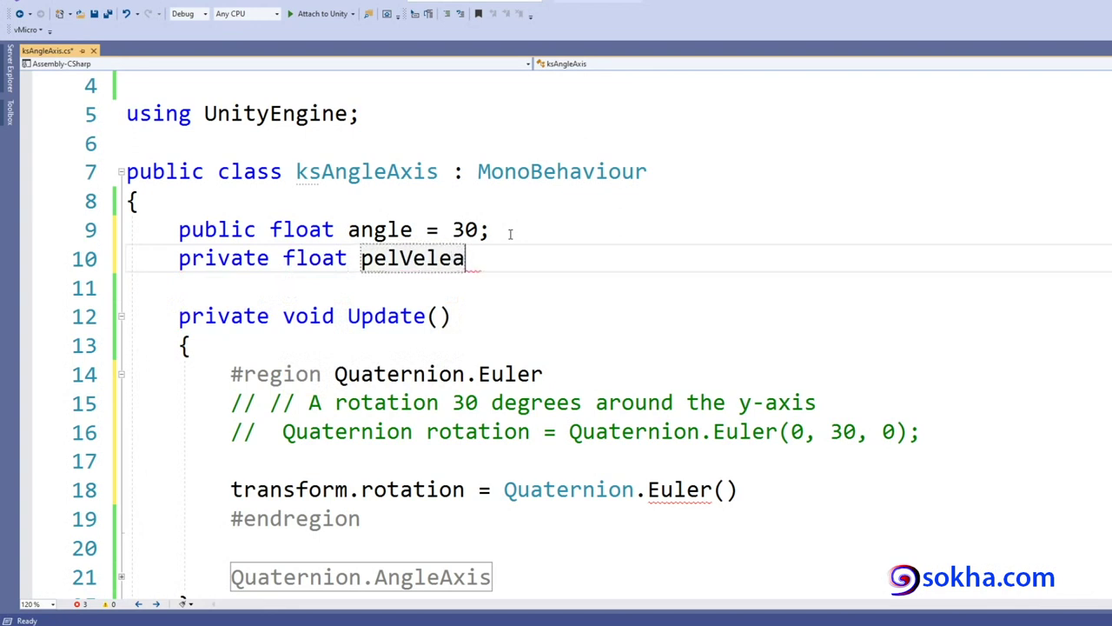
type(" = 1f;")
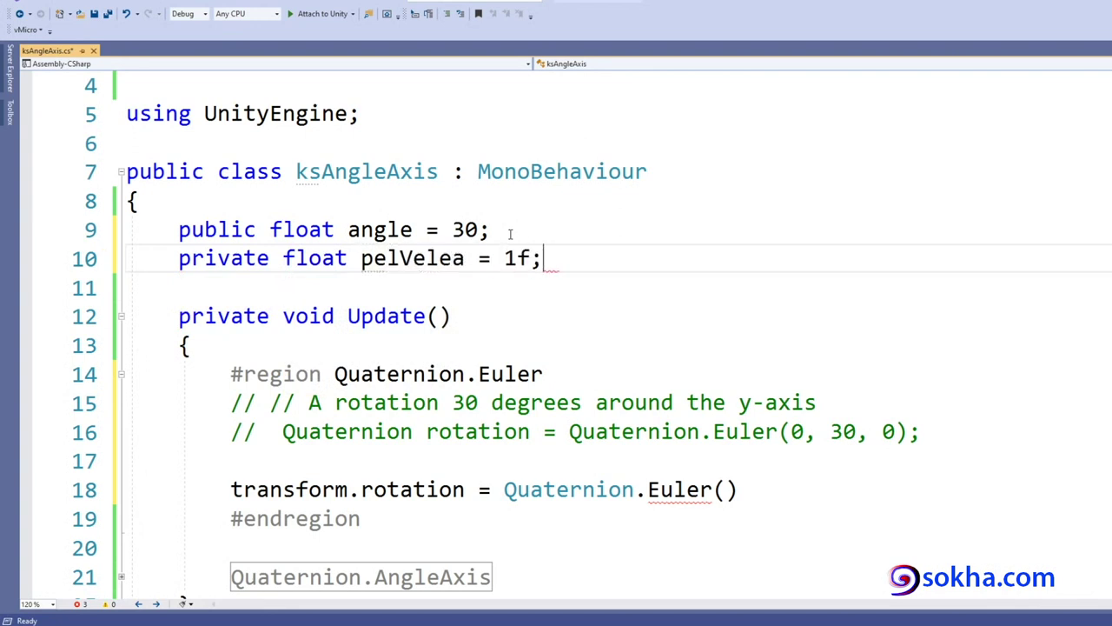
left_click(335, 265, "shift")
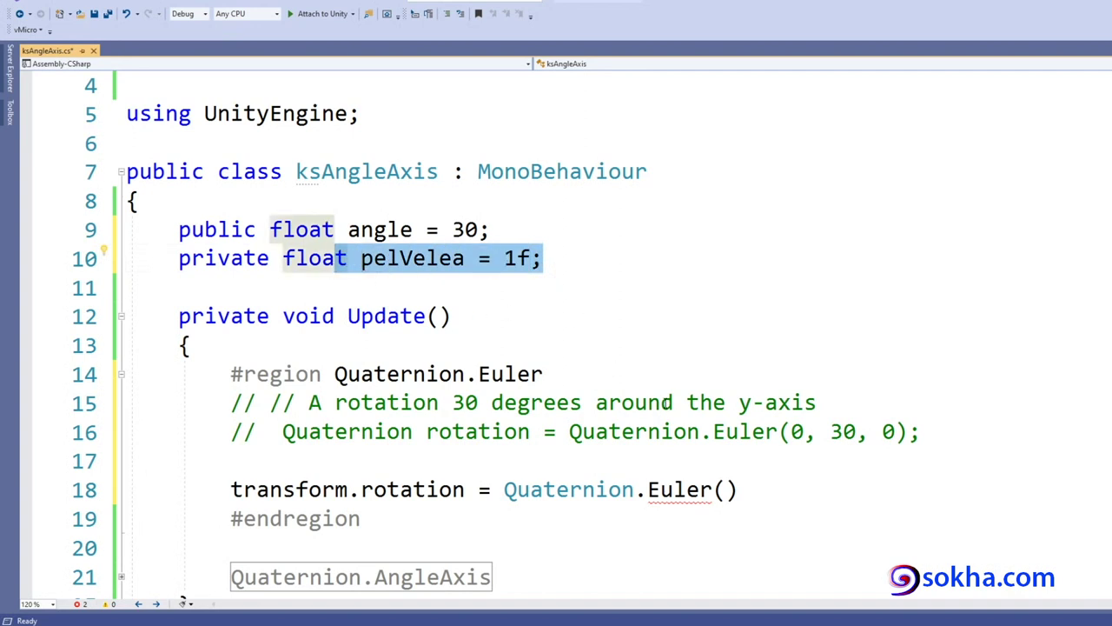
Step: Fill the Euler call with the arguments (0, pelVelea, 0)
left_click(727, 490)
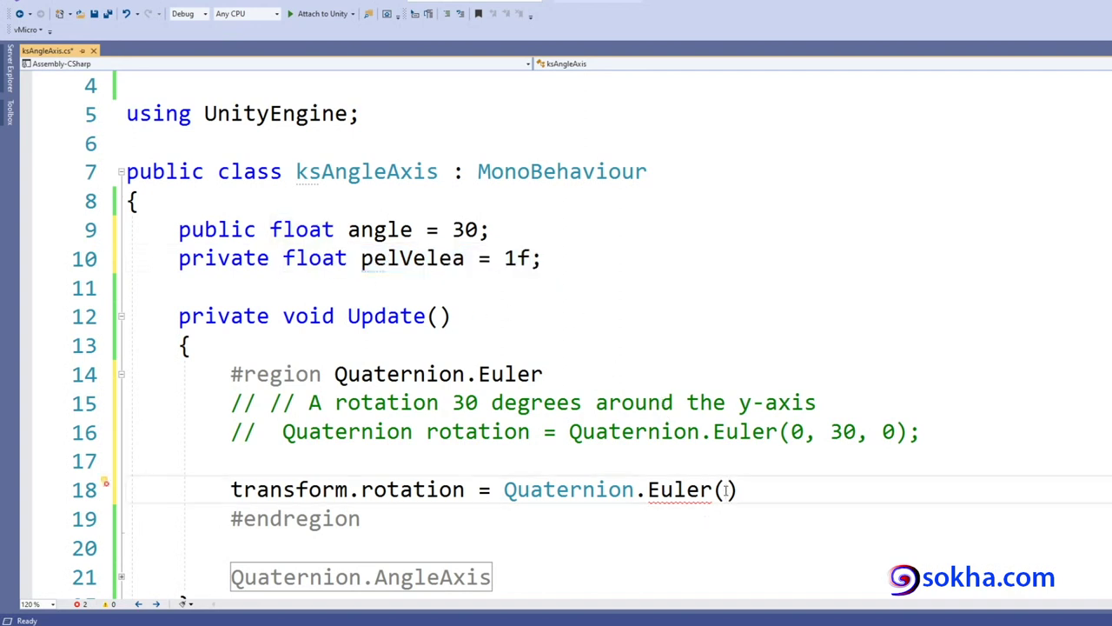
type("0, pel")
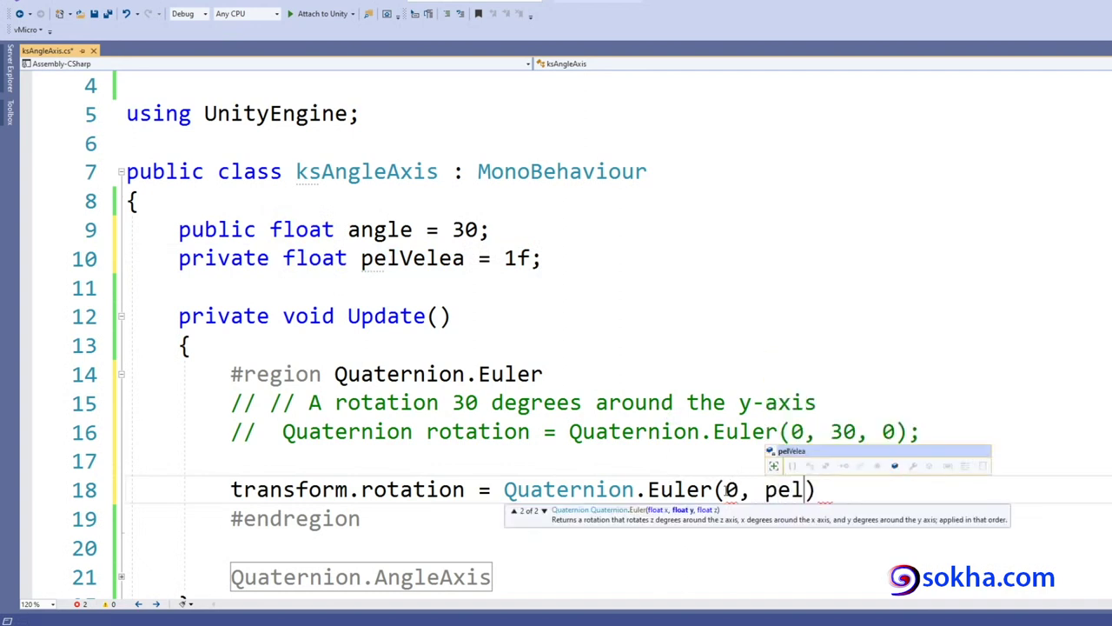
key("Tab")
type(", ")
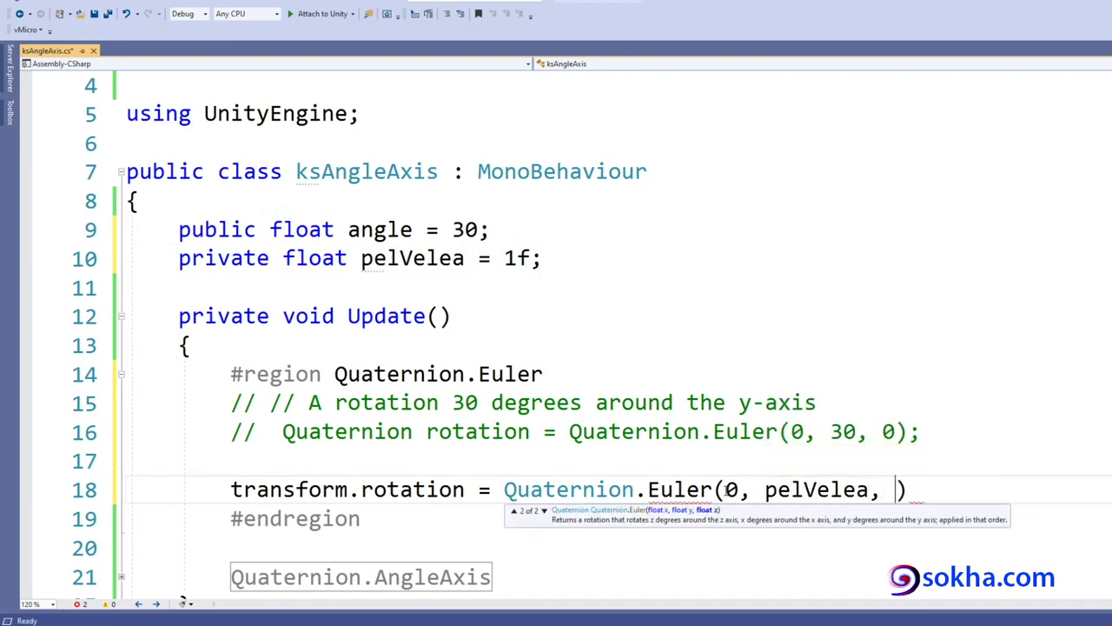
type("0);")
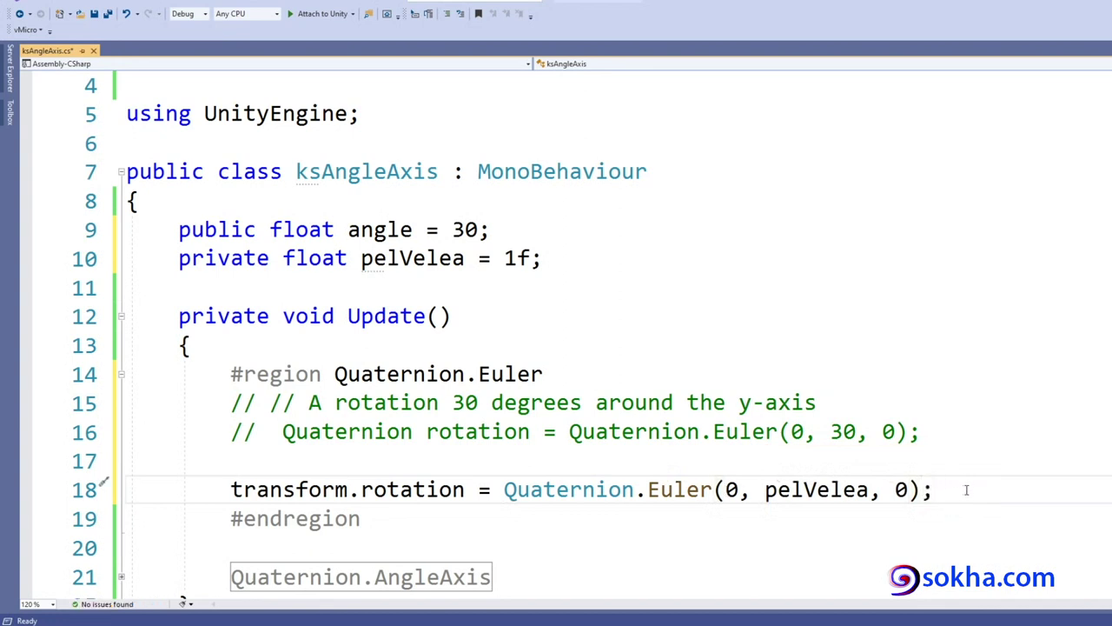
left_click_drag(966, 490, 714, 490)
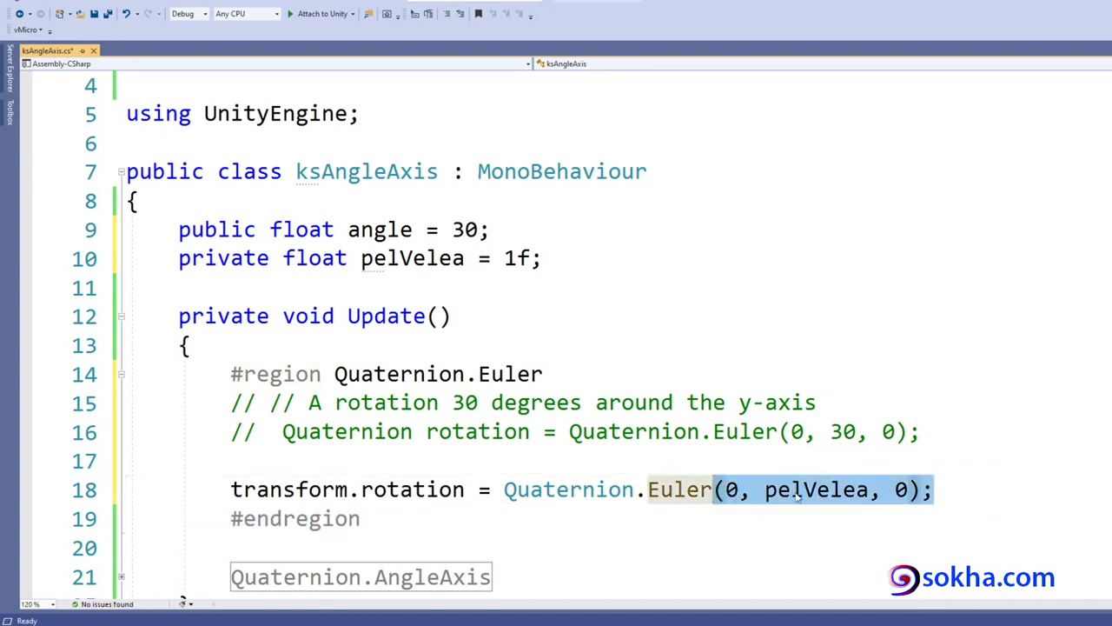
Step: Add pelVelea += Time.deltaTime * 10; above the rotation assignment
left_click(439, 468)
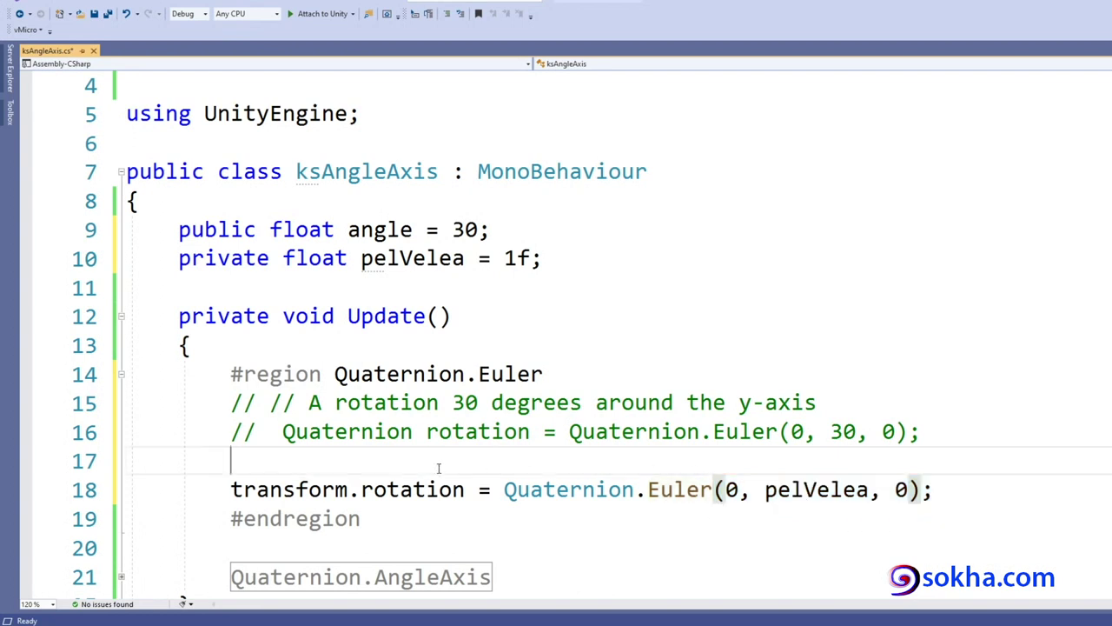
key("Return")
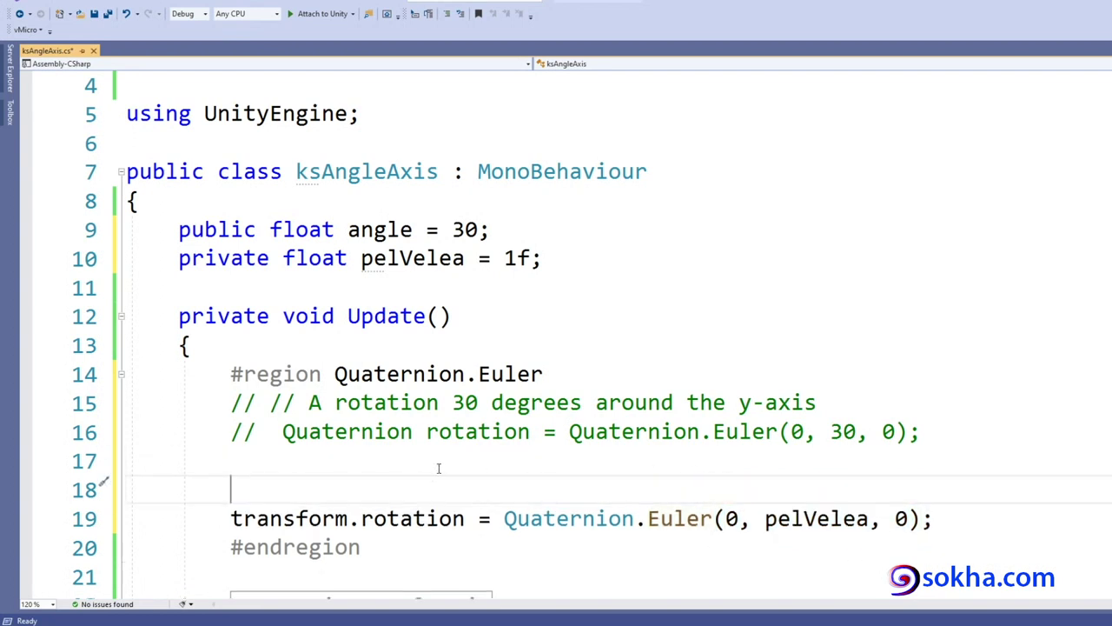
type("pe")
key("Tab")
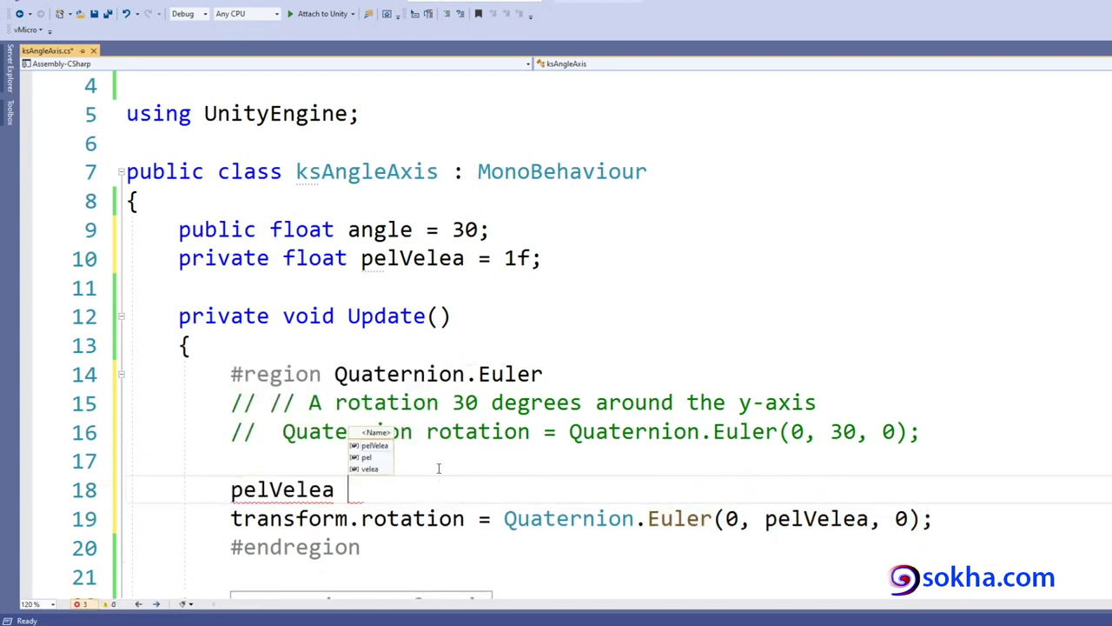
type("+= Time")
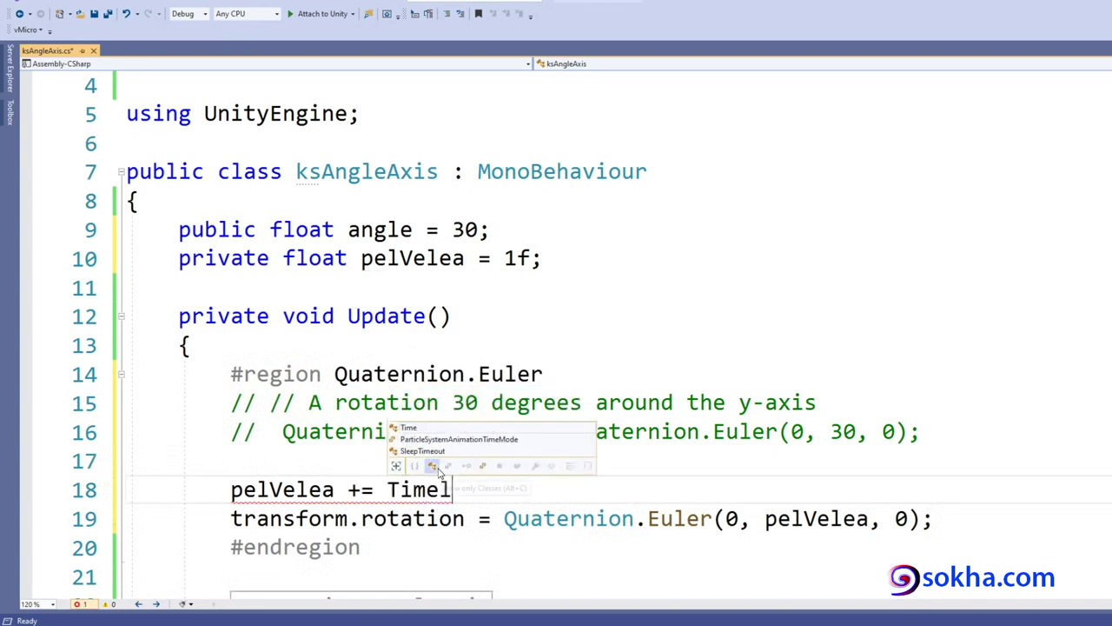
type(".de")
key("Tab")
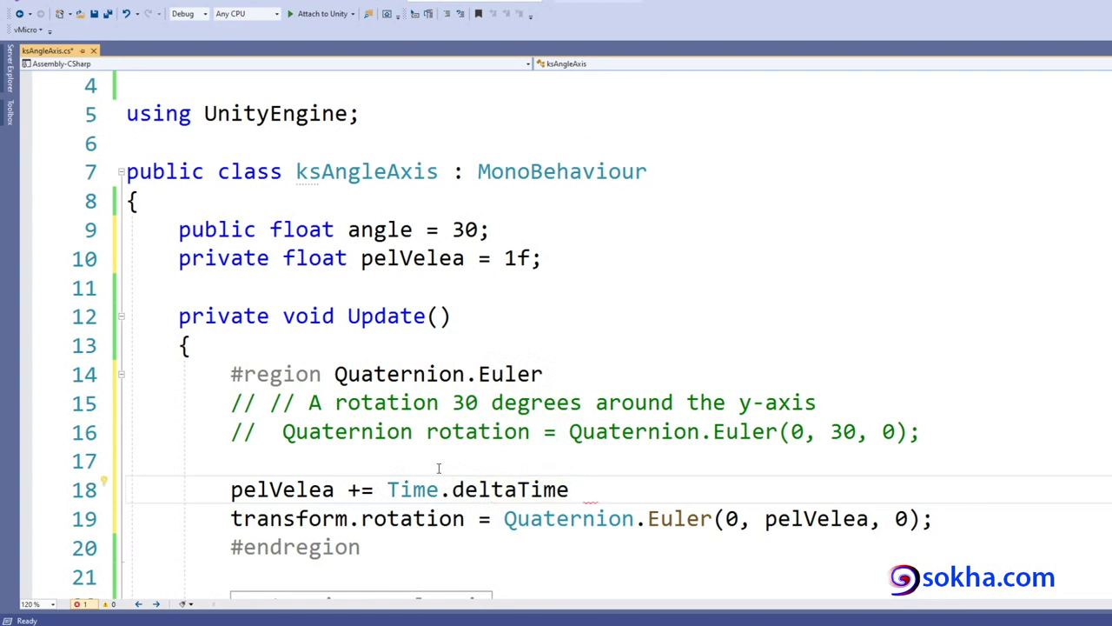
type("* 10;")
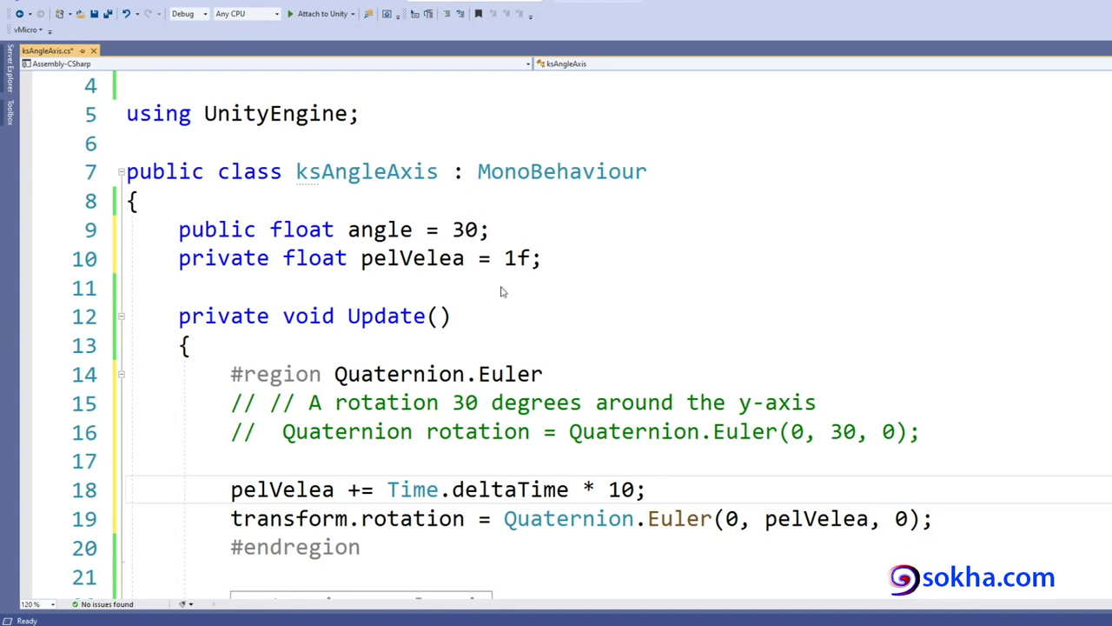
Step: Sketch a circle divided into angle slices with a rotation-direction arc over the code
left_click_drag(662, 207, 882, 415)
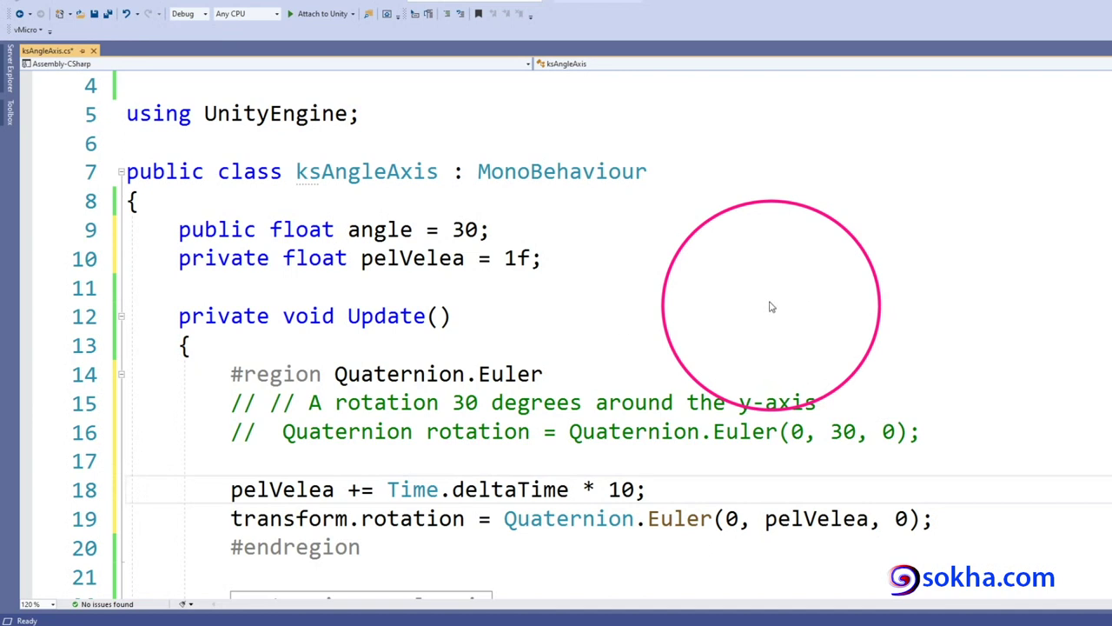
left_click_drag(772, 307, 876, 276)
left_click_drag(770, 301, 869, 353)
left_click_drag(771, 301, 808, 407)
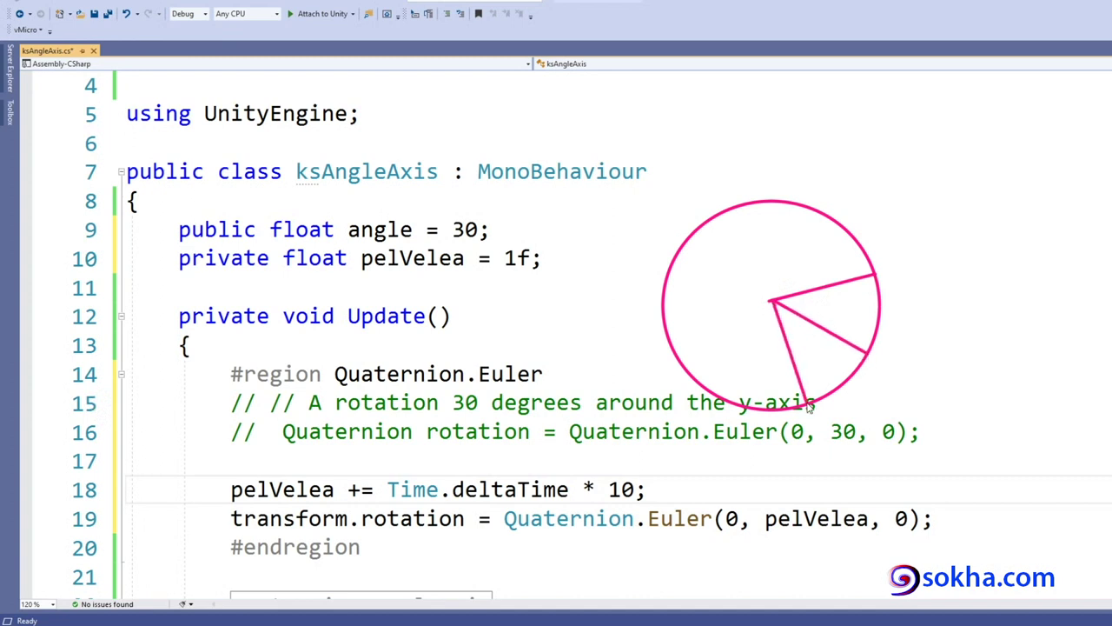
left_click_drag(774, 302, 716, 398)
left_click_drag(770, 301, 662, 310)
left_click_drag(771, 300, 704, 225)
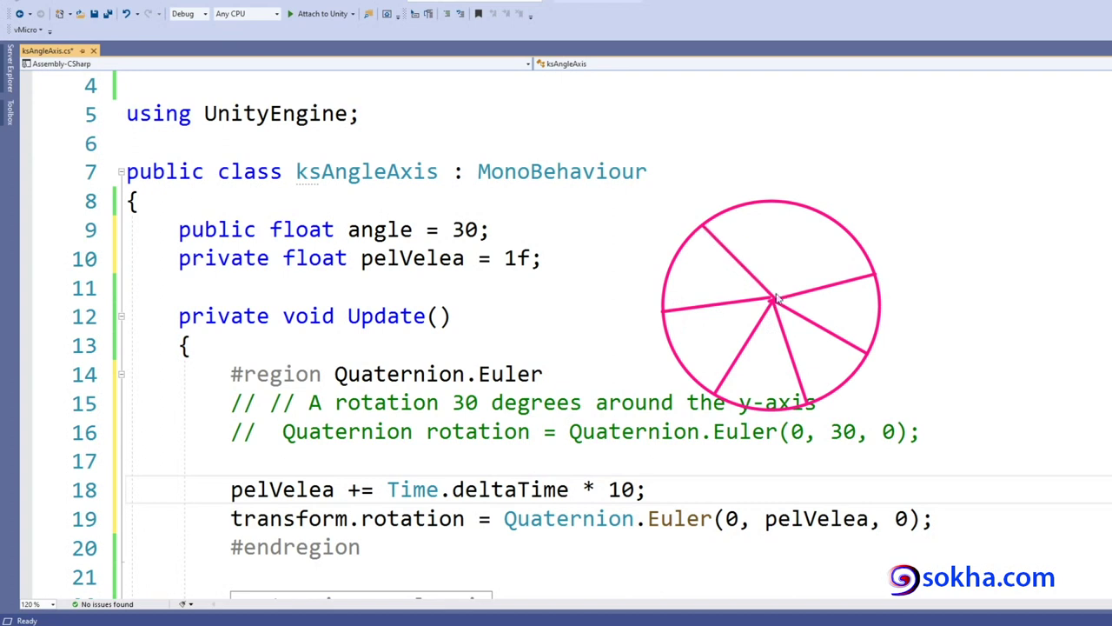
left_click_drag(773, 301, 815, 217)
mouse_move(718, 265)
left_mouse_down()
mouse_move(834, 259)
mouse_move(763, 348)
mouse_move(770, 358)
left_mouse_up()
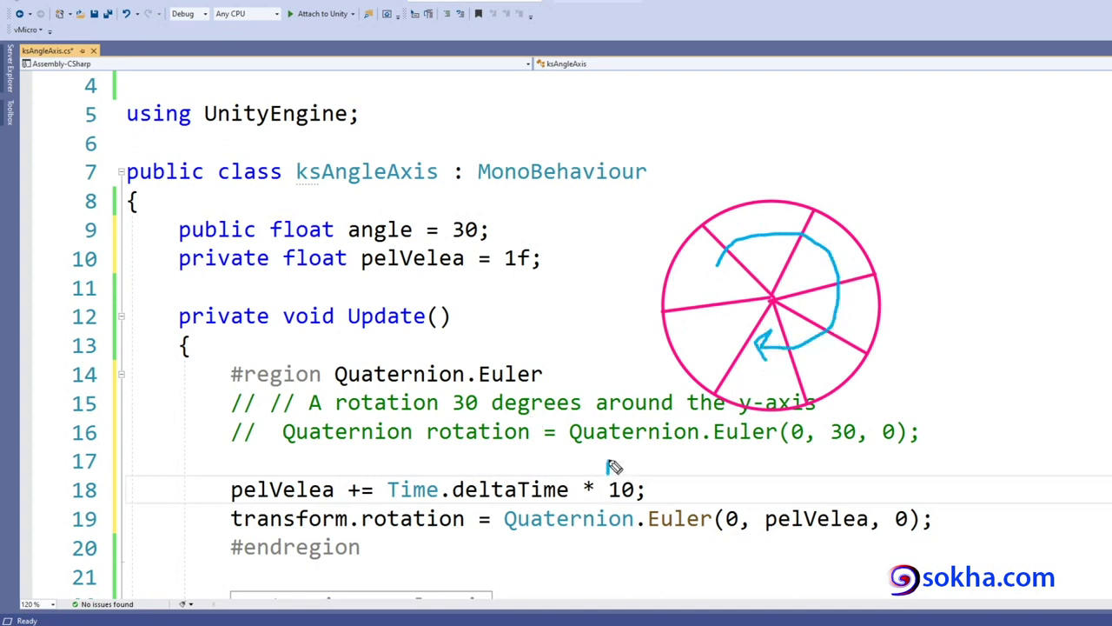
Step: Annotate the 10 multiplier as theta = 10 degrees per second, linking pelVelea to the rotation
left_click_drag(606, 474, 643, 473)
mouse_move(817, 201)
left_mouse_down()
mouse_move(840, 155)
mouse_move(872, 212)
left_mouse_up()
left_click_drag(881, 162, 944, 181)
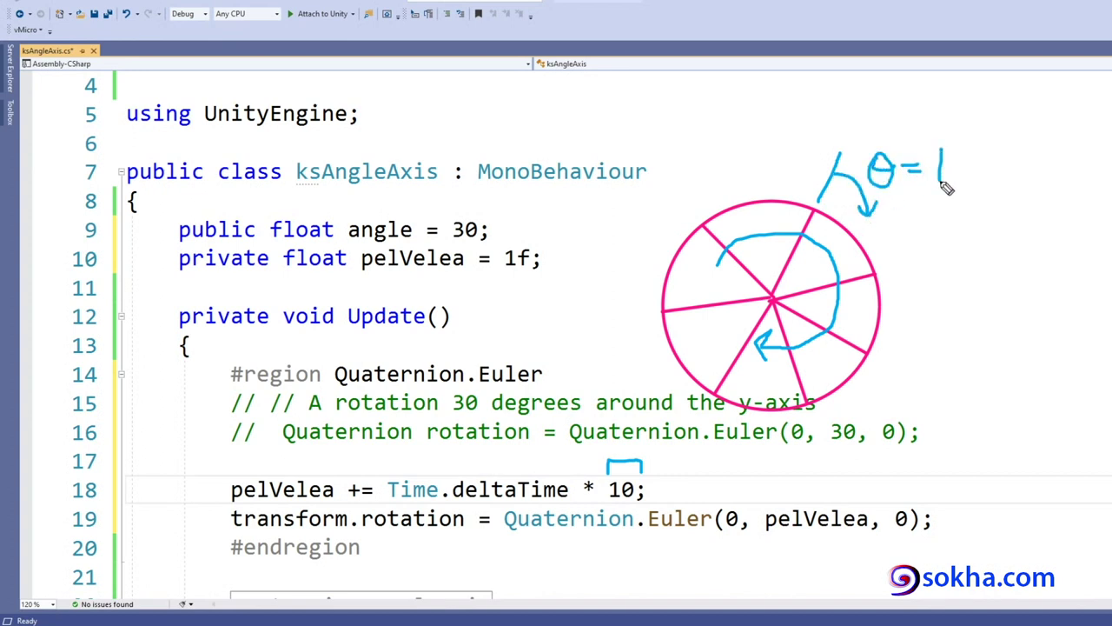
mouse_move(966, 143)
left_mouse_down()
mouse_move(956, 177)
mouse_move(975, 130)
mouse_move(950, 218)
left_mouse_up()
mouse_move(993, 185)
left_mouse_down()
mouse_move(984, 208)
mouse_move(1050, 204)
left_mouse_up()
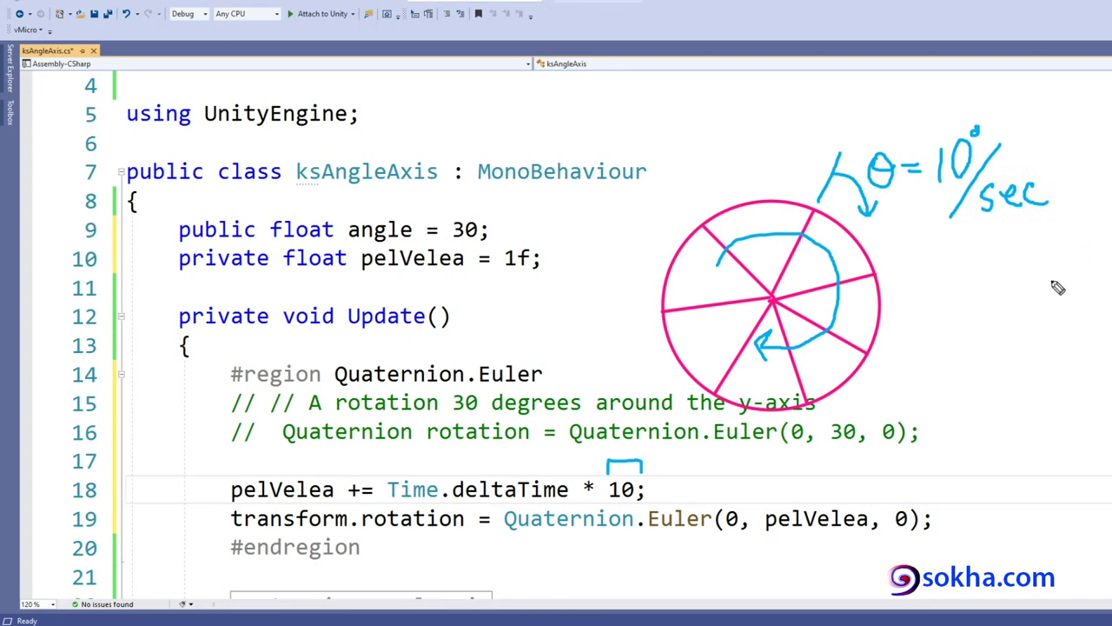
mouse_move(220, 485)
left_mouse_down()
mouse_move(252, 468)
mouse_move(319, 472)
mouse_move(330, 447)
mouse_move(707, 446)
mouse_move(807, 489)
mouse_move(802, 502)
mouse_move(818, 485)
left_mouse_up()
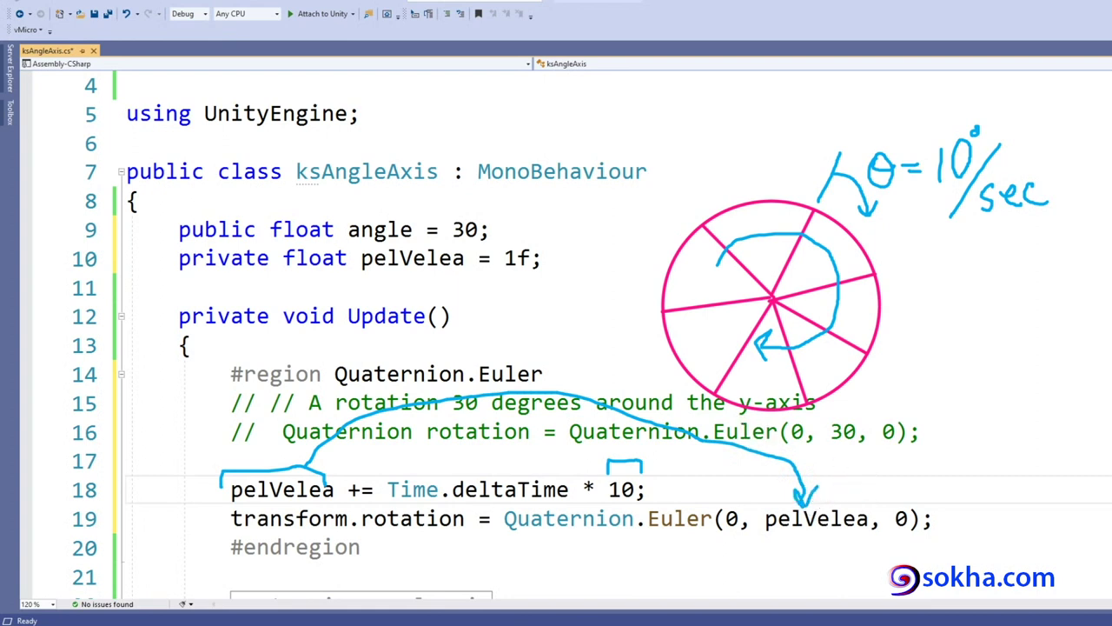
key("Escape")
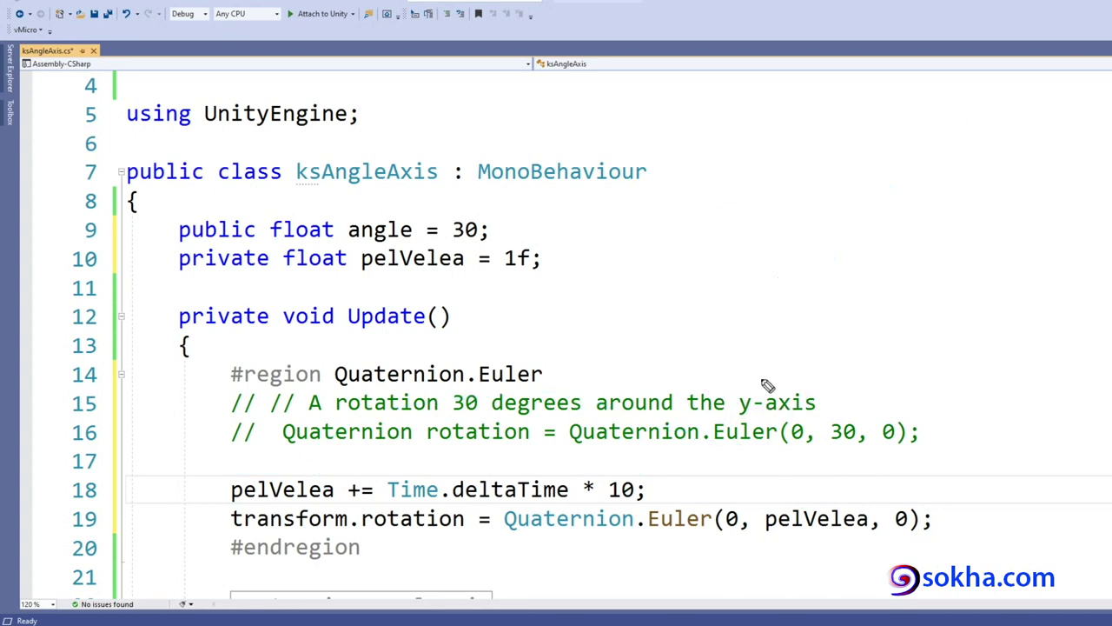
Step: Link the comment's y-axis to the y argument, mark Time.deltaTime * 10, and save
left_click_drag(839, 386, 807, 421)
mouse_move(806, 426)
left_mouse_down()
mouse_move(844, 477)
mouse_move(834, 494)
mouse_move(864, 491)
left_mouse_up()
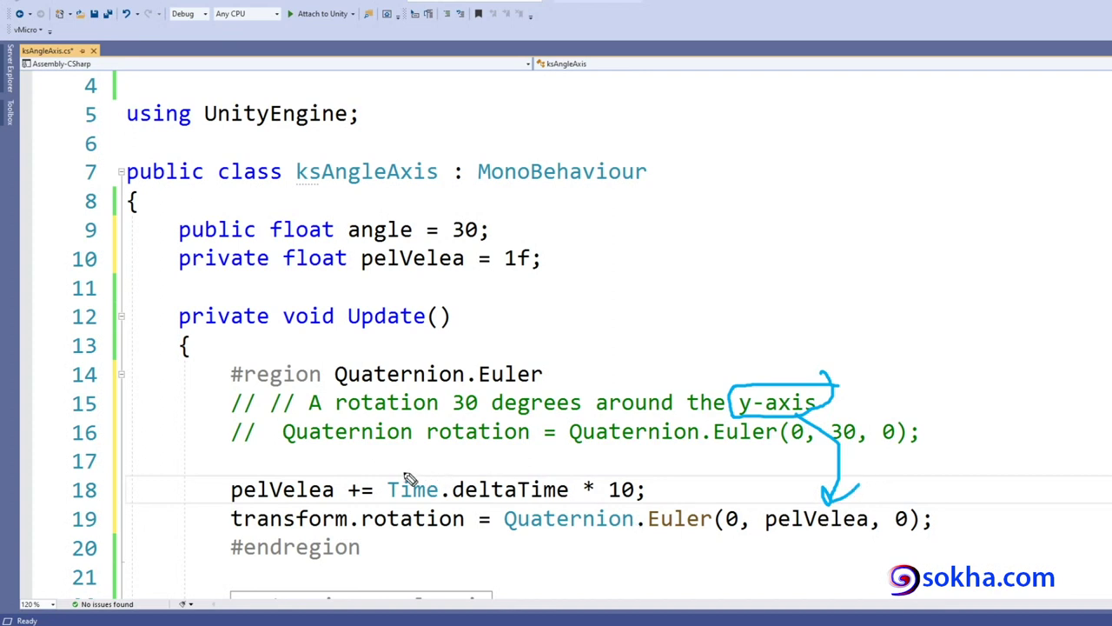
mouse_move(391, 474)
left_mouse_down()
mouse_move(491, 465)
mouse_move(621, 474)
left_mouse_up()
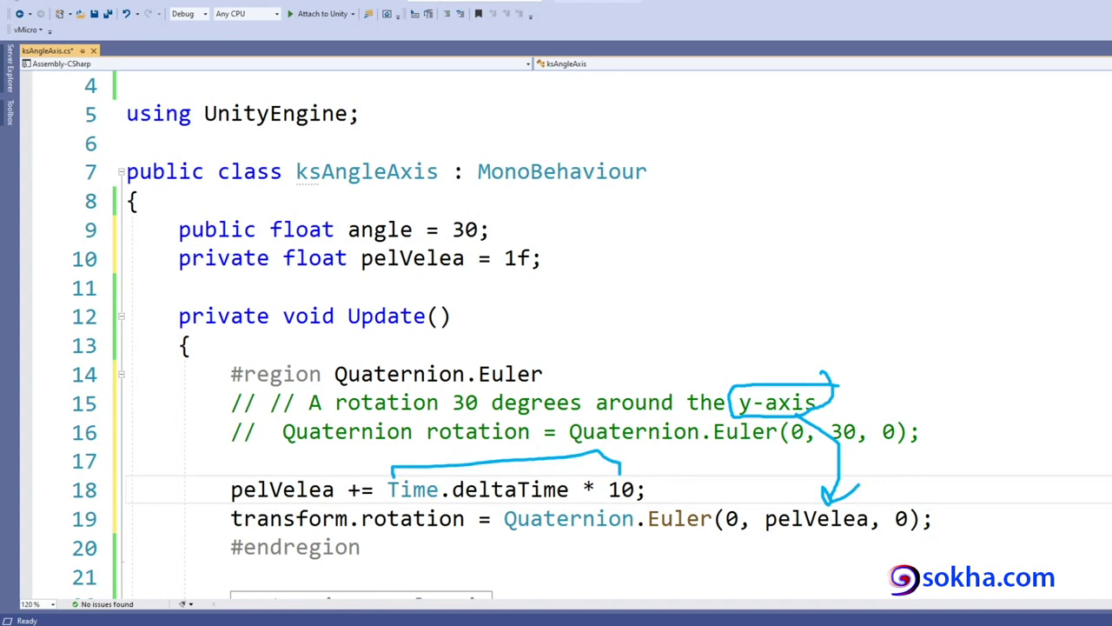
left_click(94, 14)
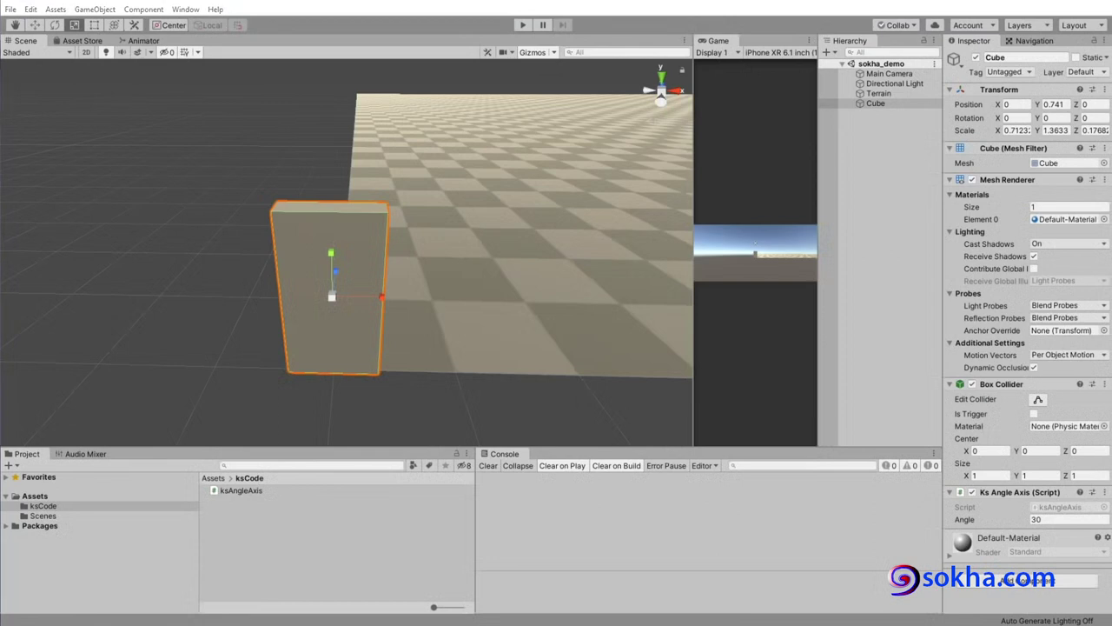
Step: Annotate the ksAngleAxis script asset and its attachment to the cube
left_click_drag(252, 495, 311, 318)
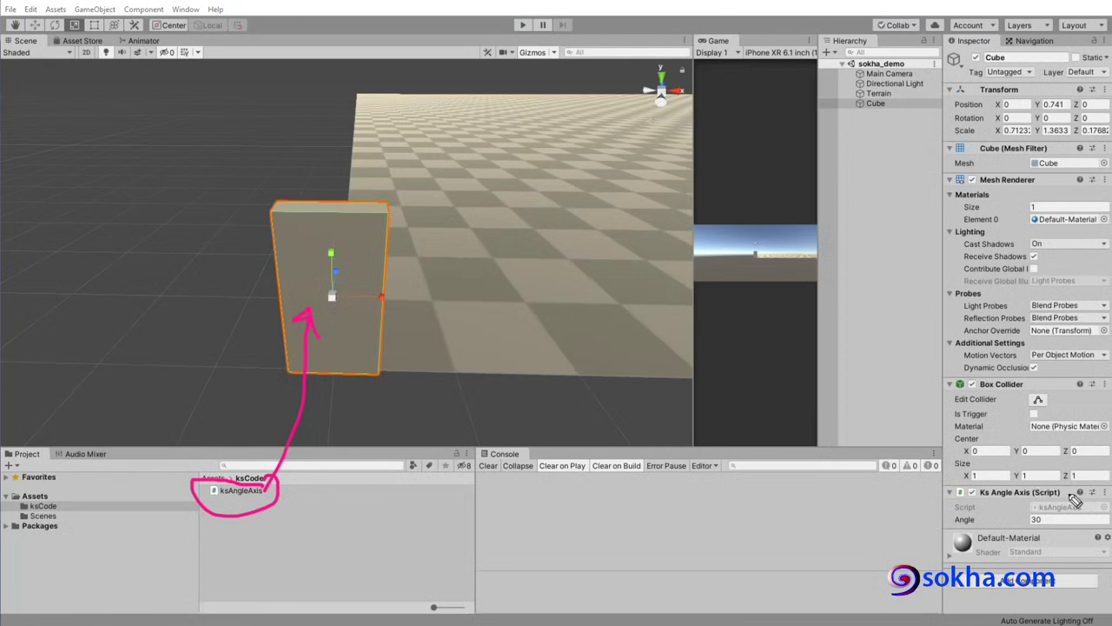
left_click_drag(1075, 500, 1074, 488)
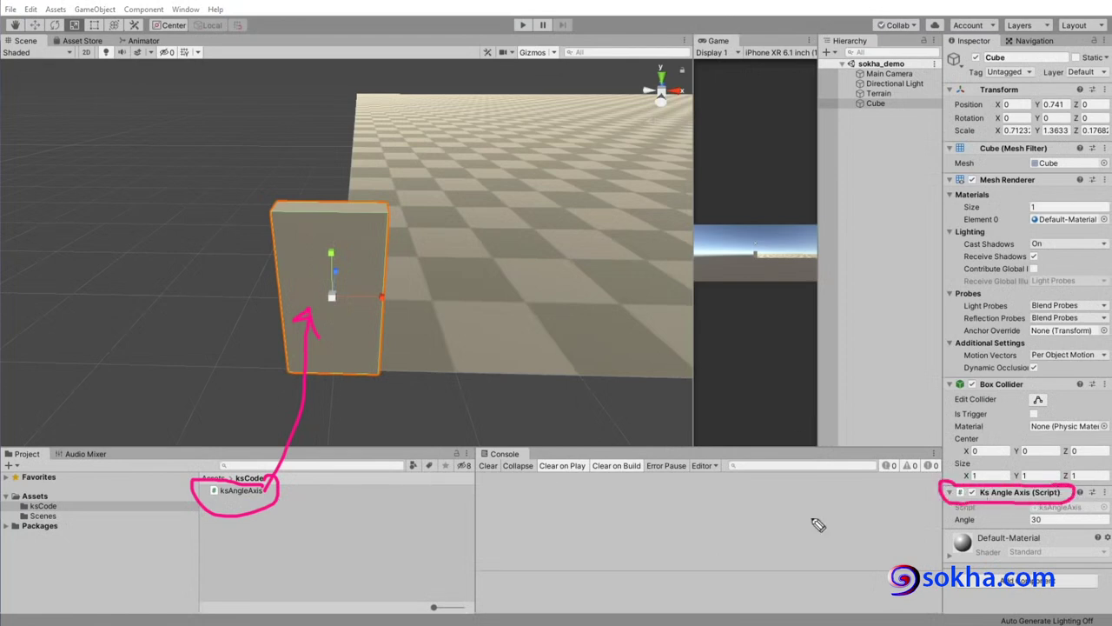
left_click_drag(728, 534, 942, 490)
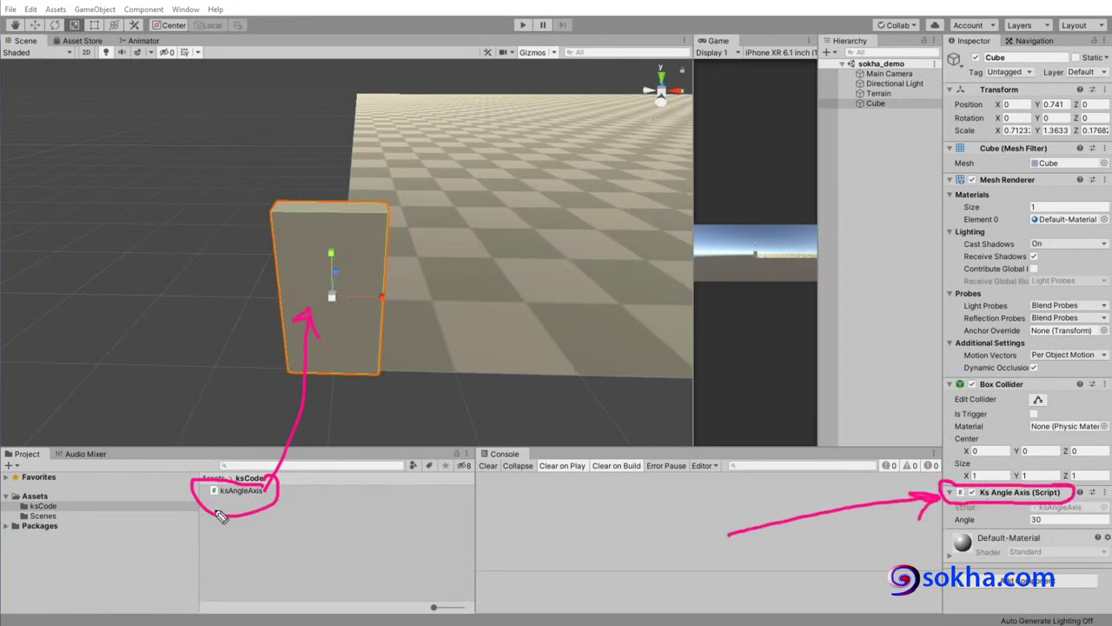
left_click_drag(218, 513, 243, 510)
left_click_drag(335, 207, 348, 363)
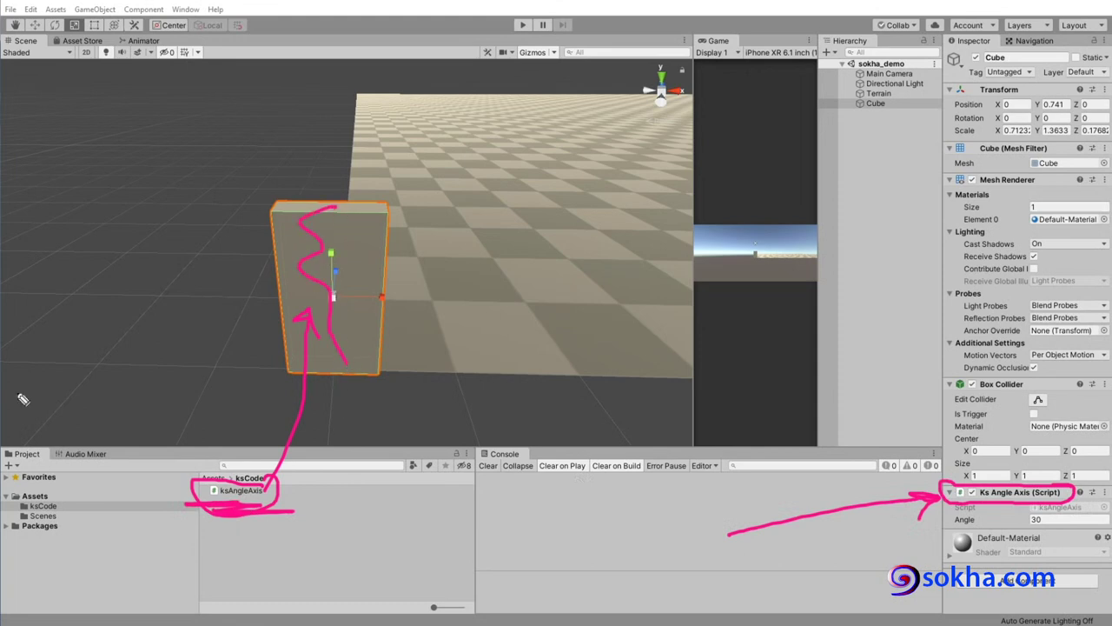
Step: Run the scene to watch the cube spin around y, then stop it
key("Escape")
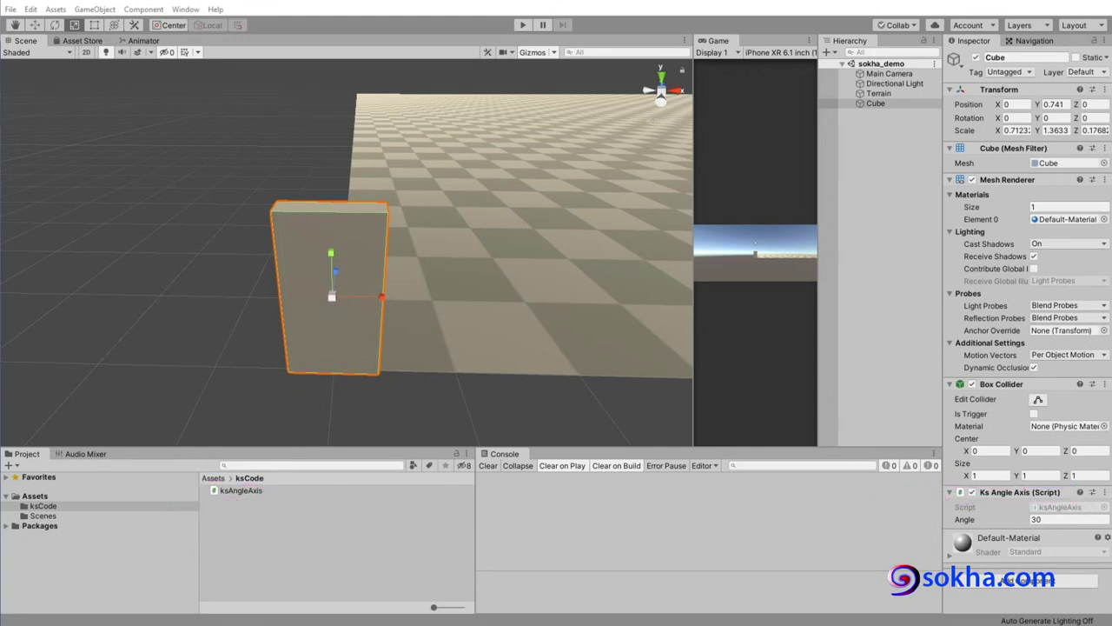
left_click(521, 27)
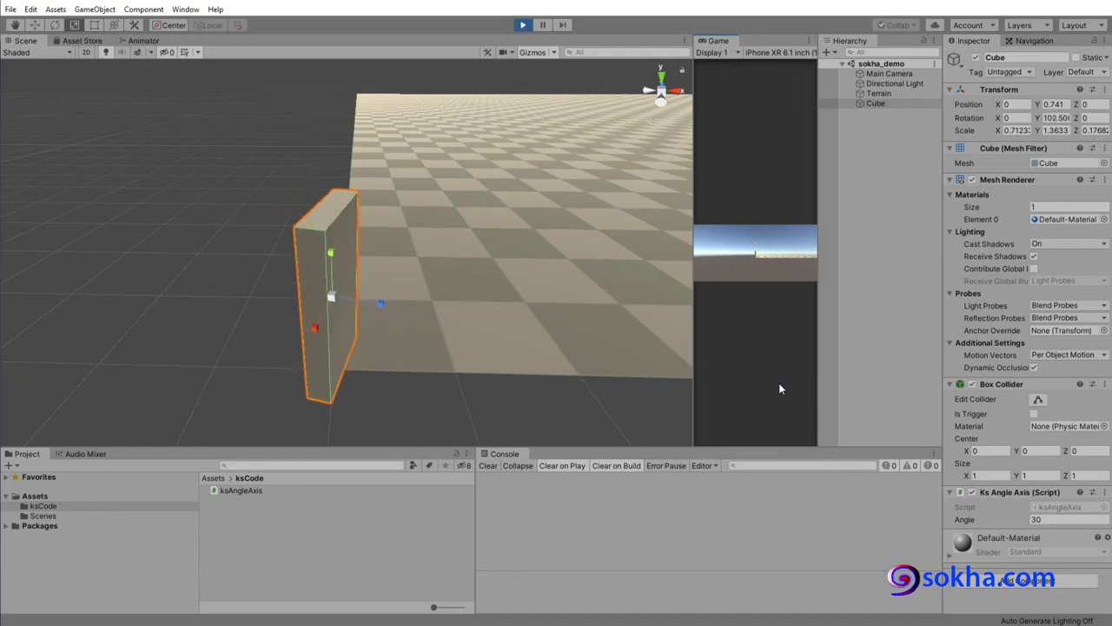
left_click(523, 24)
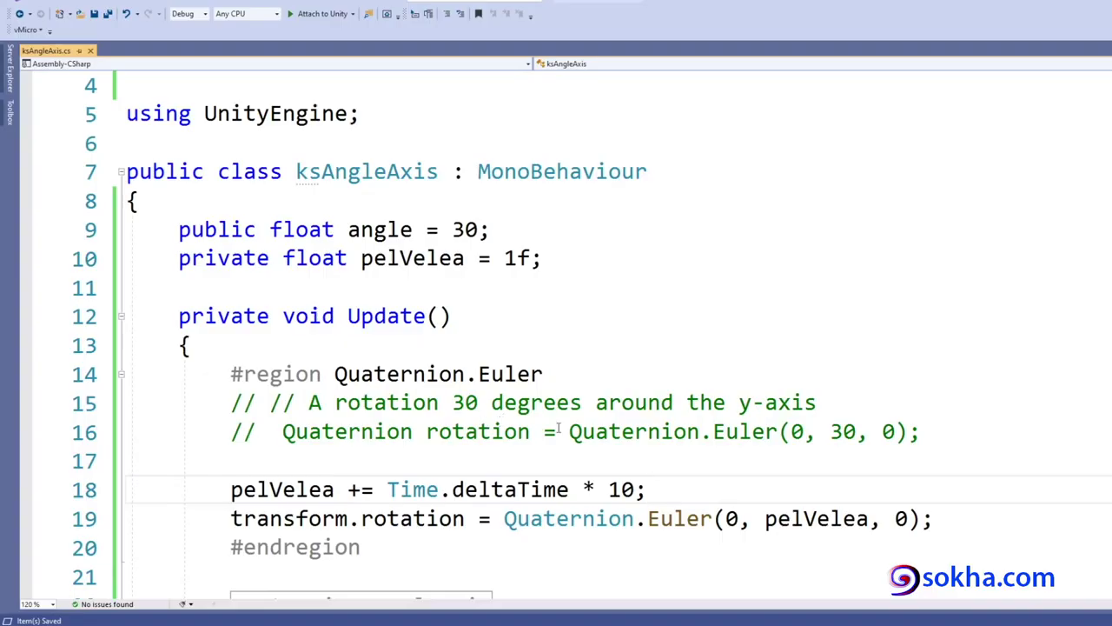
Step: Change the line 18 multiplier from 10 to 90
double_click(621, 490)
left_click(609, 489)
left_click_drag(609, 489, 635, 489)
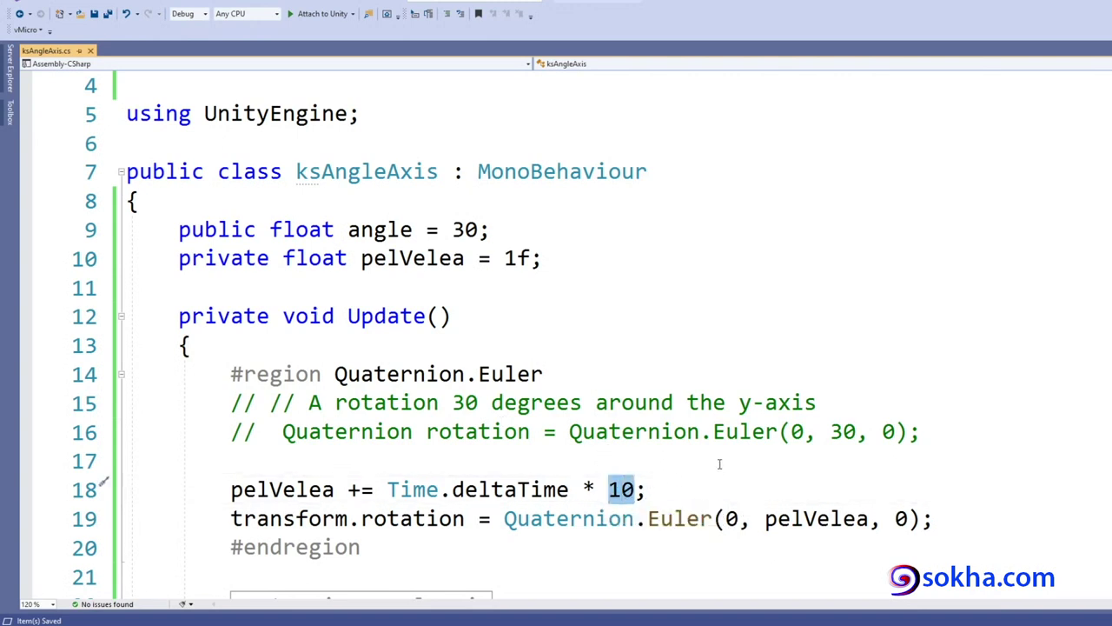
type("90")
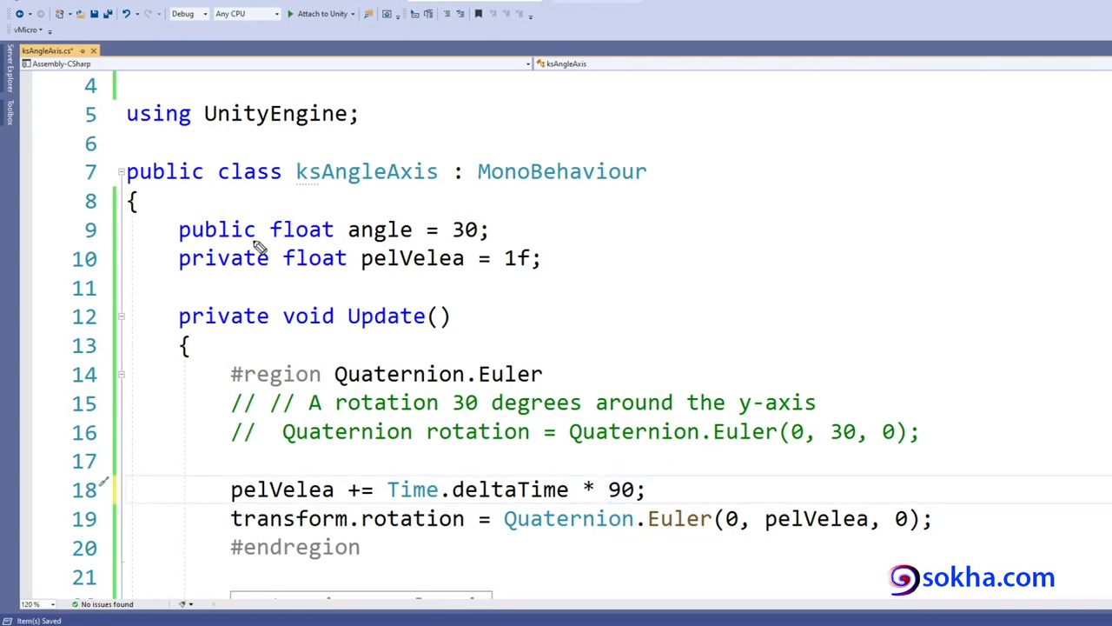
Step: Sketch y and horizontal axes labelled 90 degrees per second and a 4-second full turn
left_click_drag(714, 161, 732, 389)
mouse_move(585, 290)
left_mouse_down()
mouse_move(1015, 257)
mouse_move(1023, 290)
mouse_move(1064, 288)
left_mouse_up()
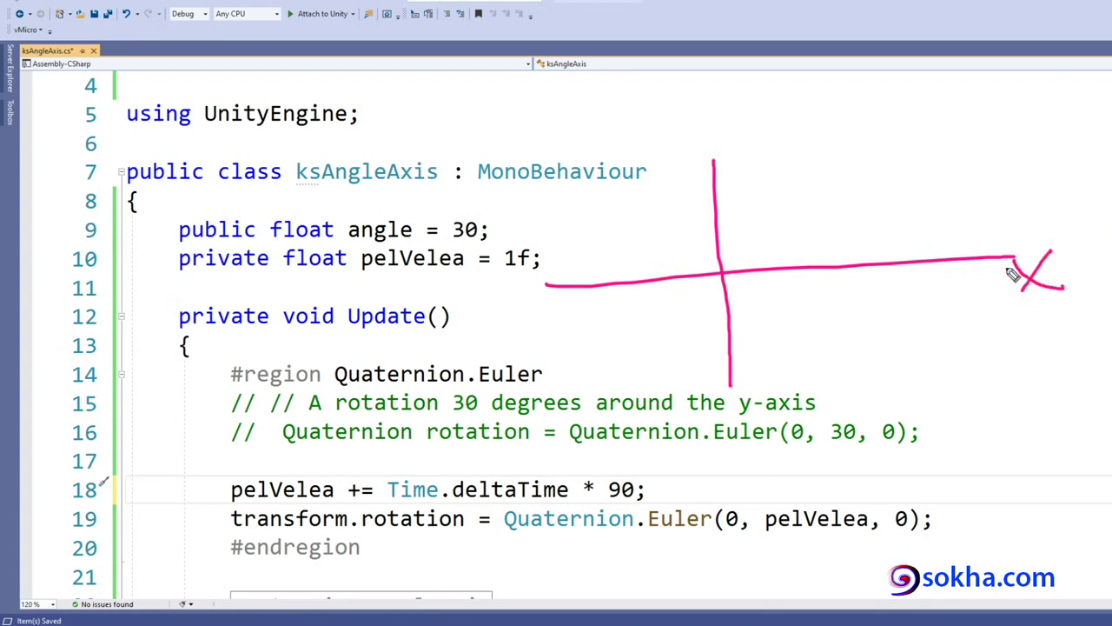
mouse_move(734, 134)
left_mouse_down()
mouse_move(714, 198)
mouse_move(768, 265)
left_mouse_up()
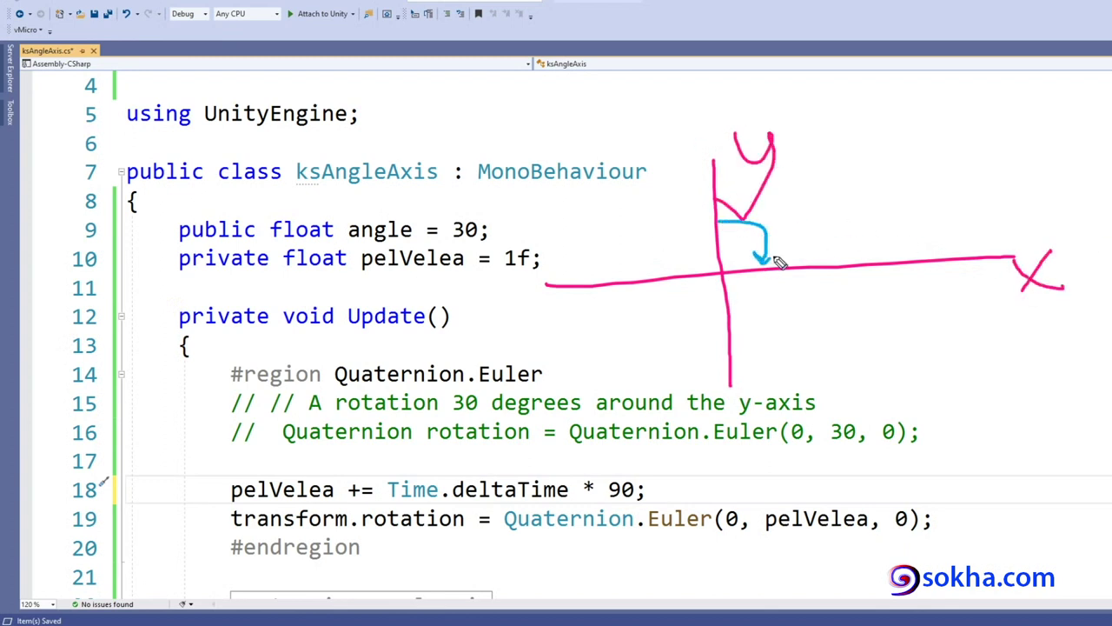
mouse_move(793, 202)
left_mouse_down()
mouse_move(789, 232)
mouse_move(822, 186)
mouse_move(814, 247)
left_mouse_up()
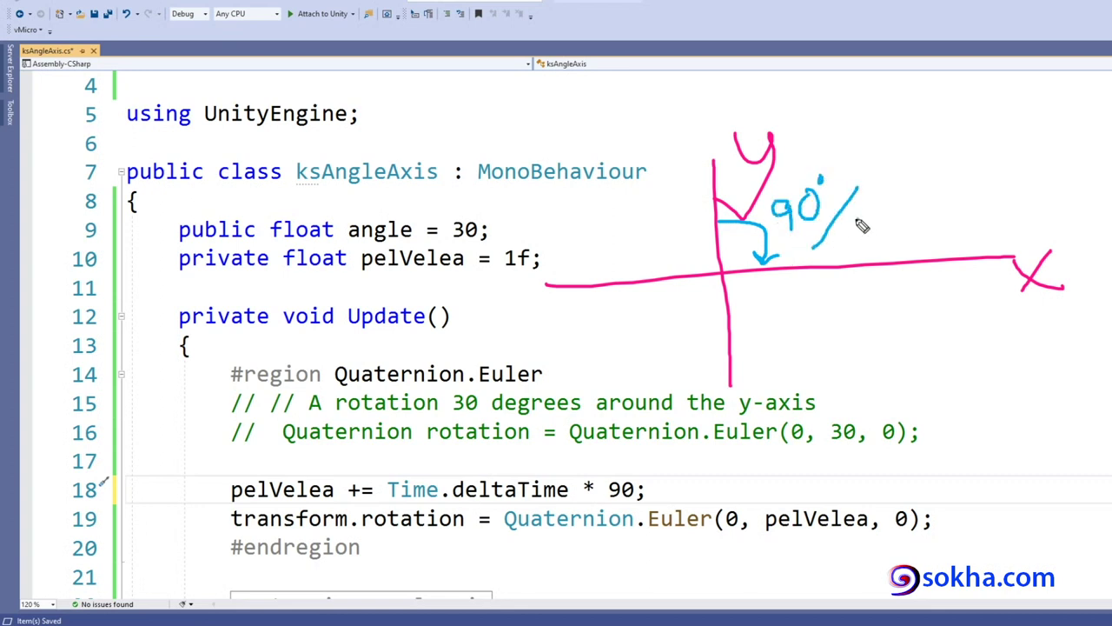
mouse_move(867, 218)
left_mouse_down()
mouse_move(850, 236)
mouse_move(911, 236)
left_mouse_up()
mouse_move(783, 270)
left_mouse_down()
mouse_move(735, 318)
mouse_move(748, 325)
mouse_move(671, 297)
mouse_move(714, 224)
mouse_move(700, 235)
left_mouse_up()
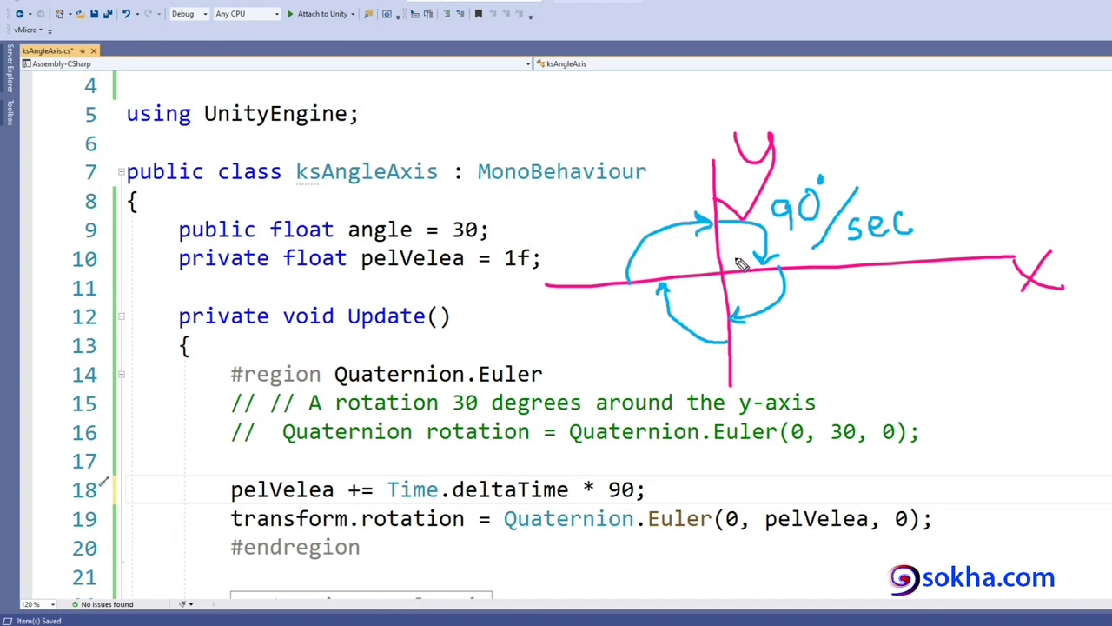
mouse_move(886, 85)
left_mouse_down()
mouse_move(856, 126)
mouse_move(914, 126)
mouse_move(888, 154)
left_mouse_up()
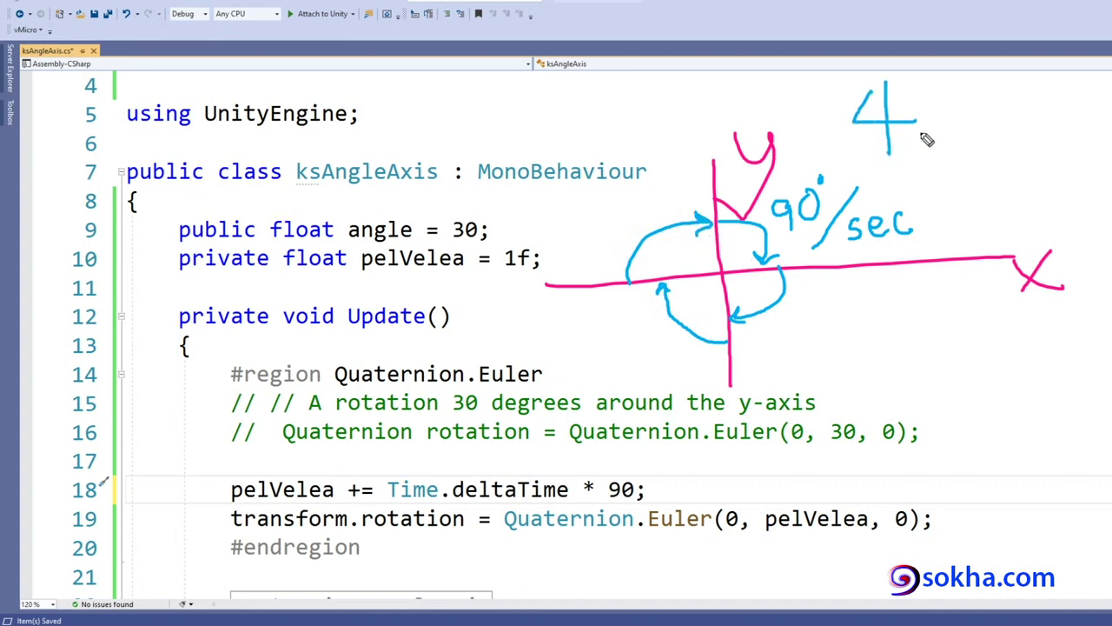
mouse_move(953, 113)
left_mouse_down()
mouse_move(940, 132)
mouse_move(1019, 134)
left_mouse_up()
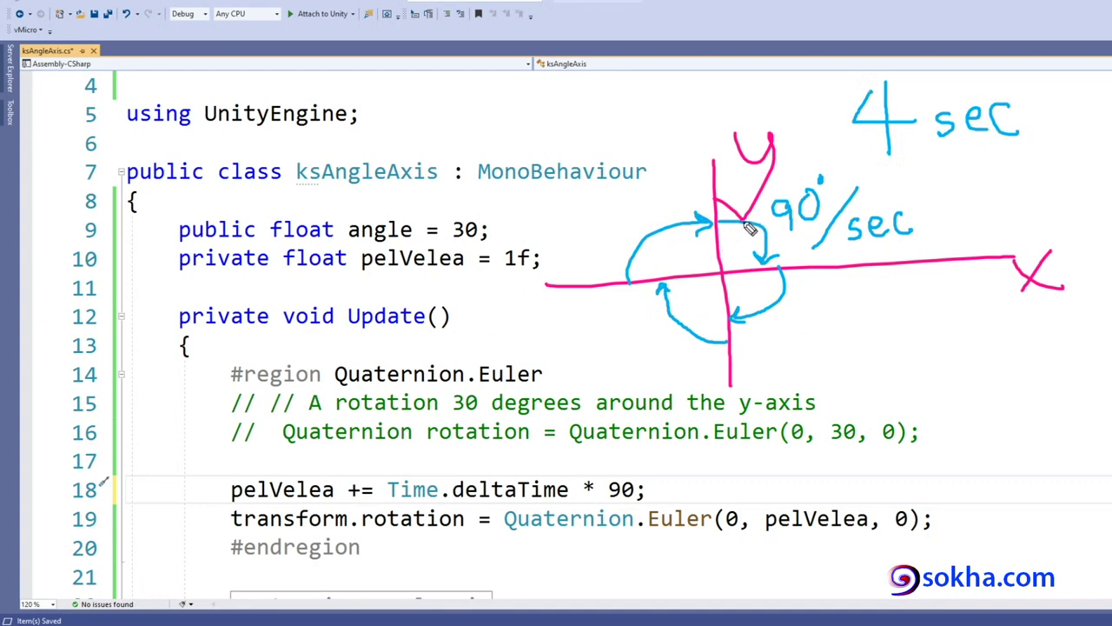
Step: Trace and number the four quarter turns, underline 4 sec per revolution, then save
mouse_move(721, 219)
left_mouse_down()
mouse_move(763, 227)
mouse_move(769, 265)
mouse_move(737, 257)
mouse_move(749, 323)
mouse_move(811, 333)
left_mouse_up()
mouse_move(730, 341)
left_mouse_down()
mouse_move(665, 317)
mouse_move(666, 291)
mouse_move(620, 352)
left_mouse_up()
mouse_move(627, 280)
left_mouse_down()
mouse_move(676, 231)
mouse_move(714, 222)
left_mouse_up()
mouse_move(645, 195)
left_mouse_down()
mouse_move(664, 217)
mouse_move(652, 233)
left_mouse_up()
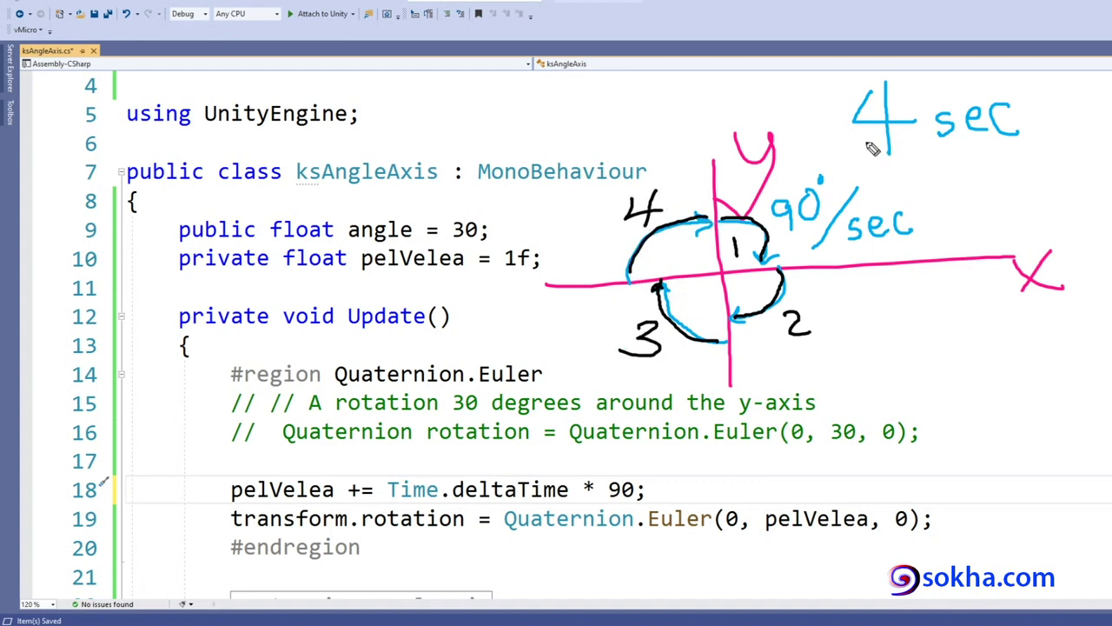
mouse_move(871, 148)
left_mouse_down()
mouse_move(824, 153)
mouse_move(996, 148)
left_mouse_up()
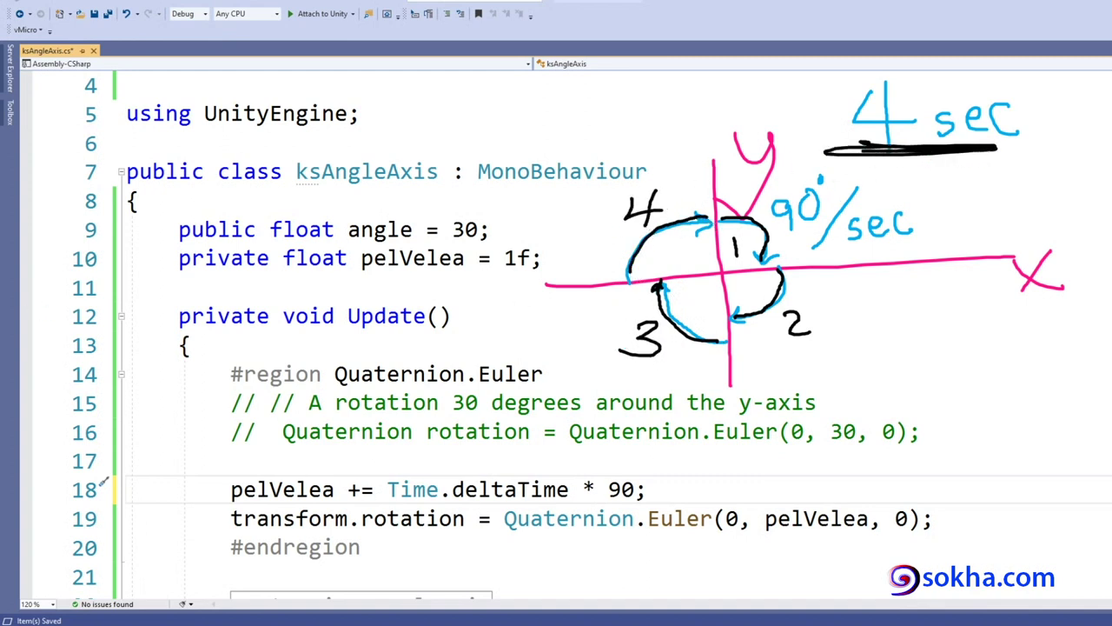
key("Escape")
left_click(93, 15)
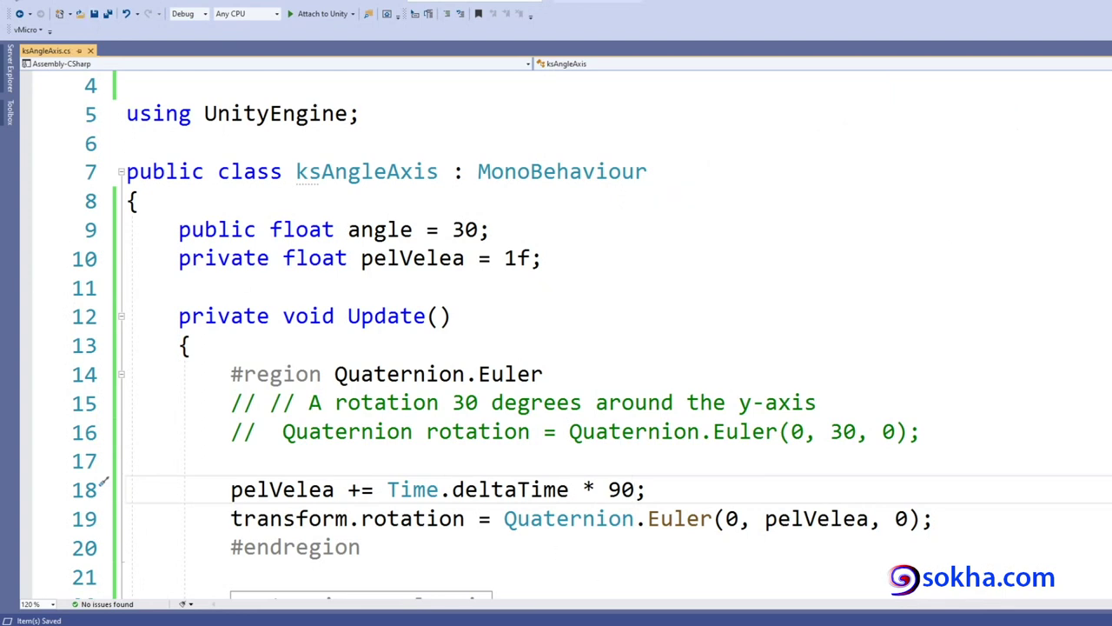
Step: Play the scene to watch the 90-degrees-per-second spin, stop, and select 90 on line 18
key("alt+Tab")
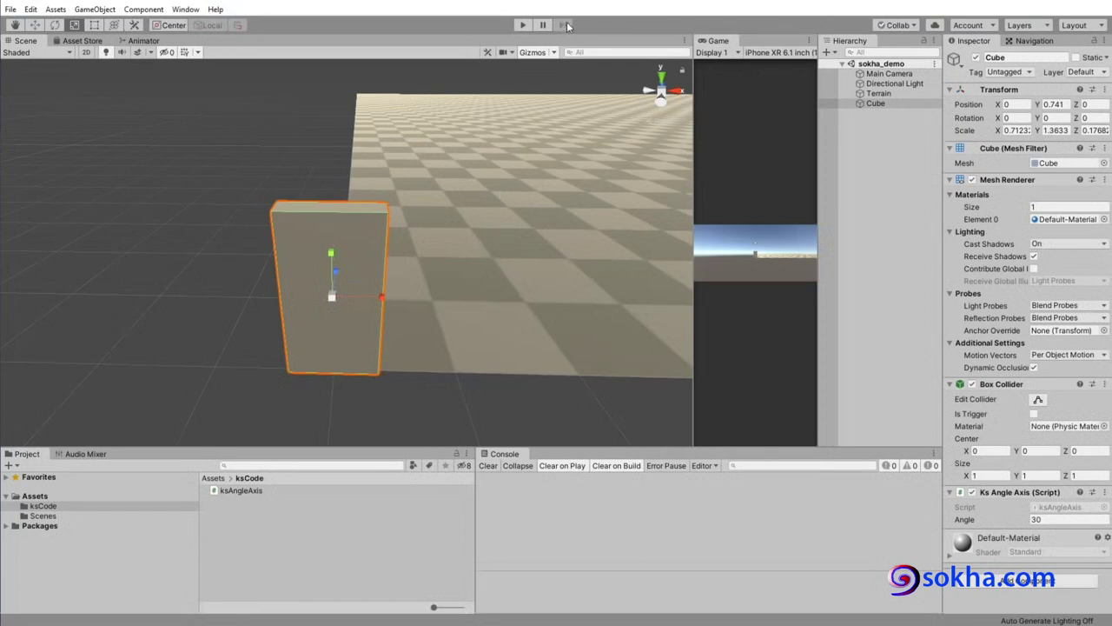
left_click(523, 26)
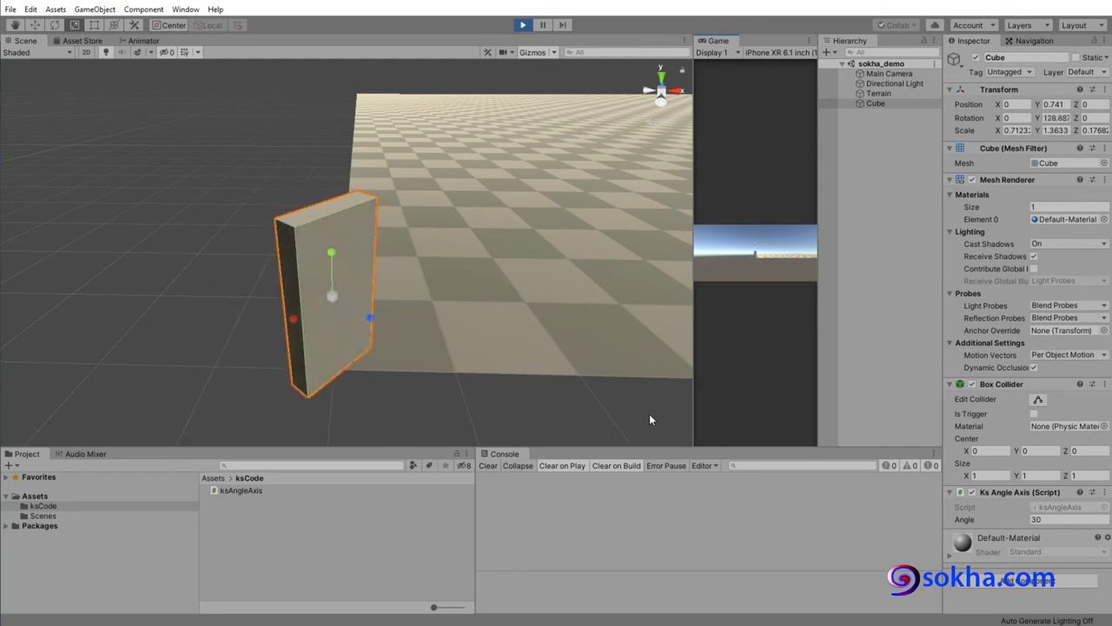
left_click(522, 25)
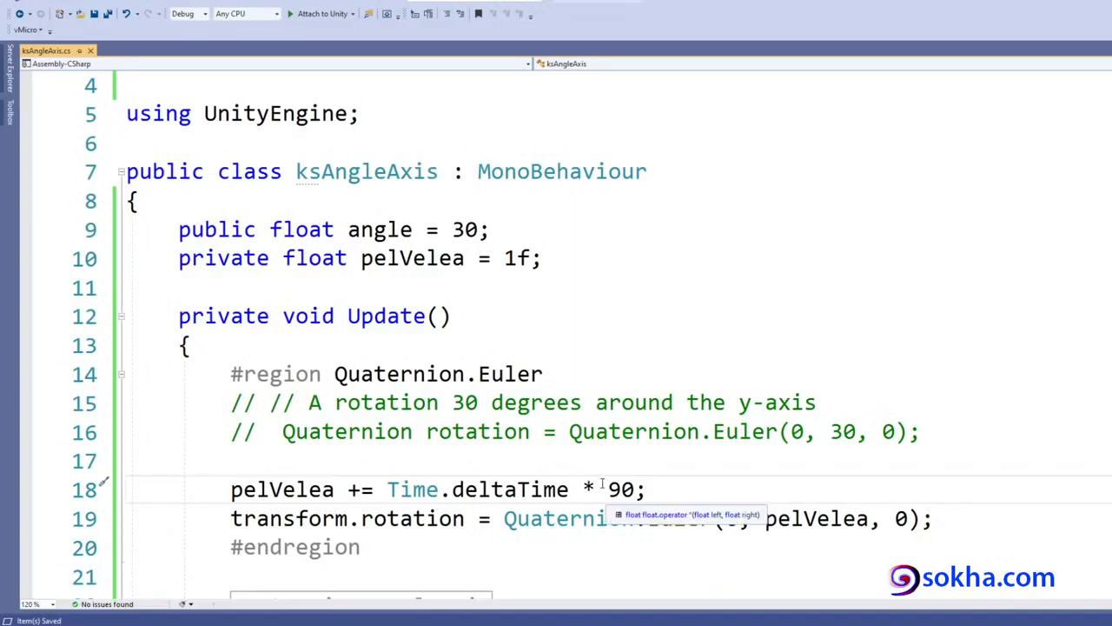
left_click_drag(596, 489, 636, 492)
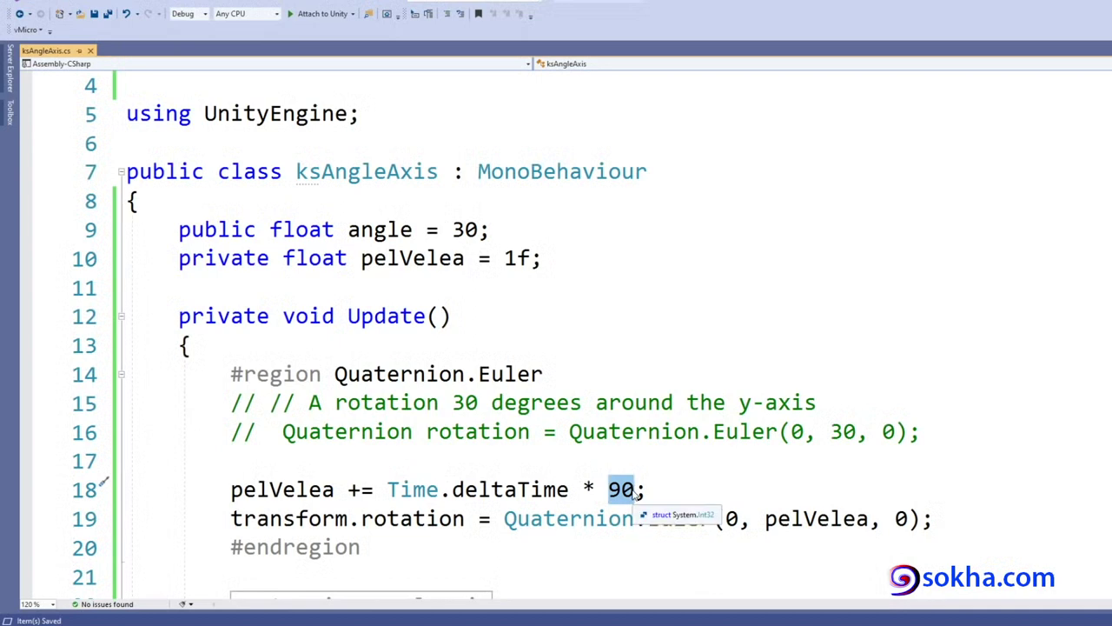
Step: Replace 90 with 360 on line 18, save the script, and run the scene again
type("360")
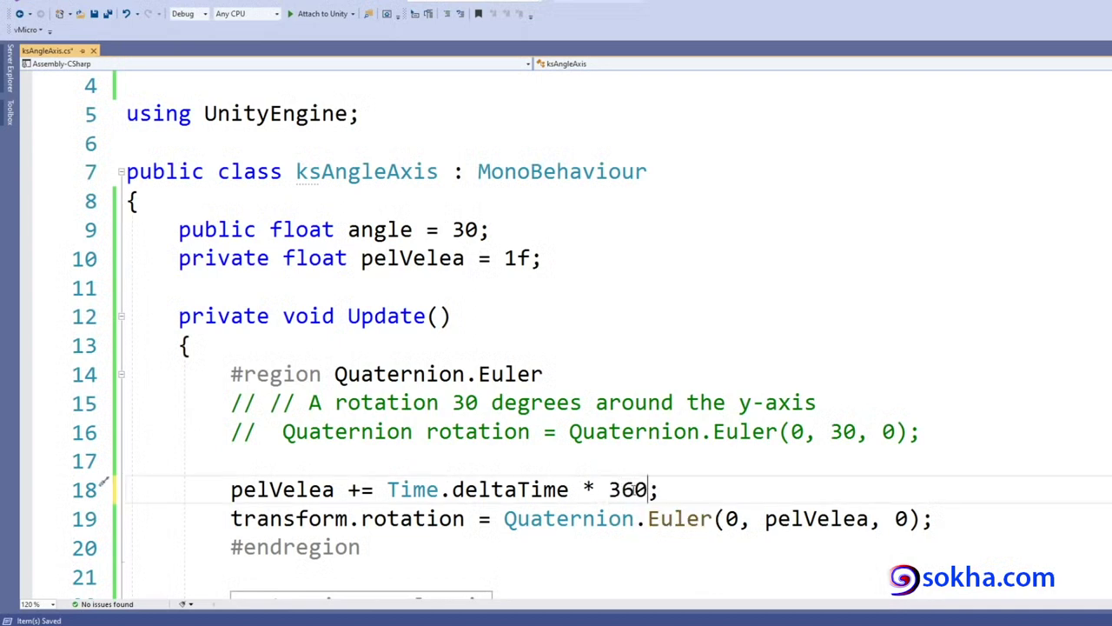
left_click(95, 14)
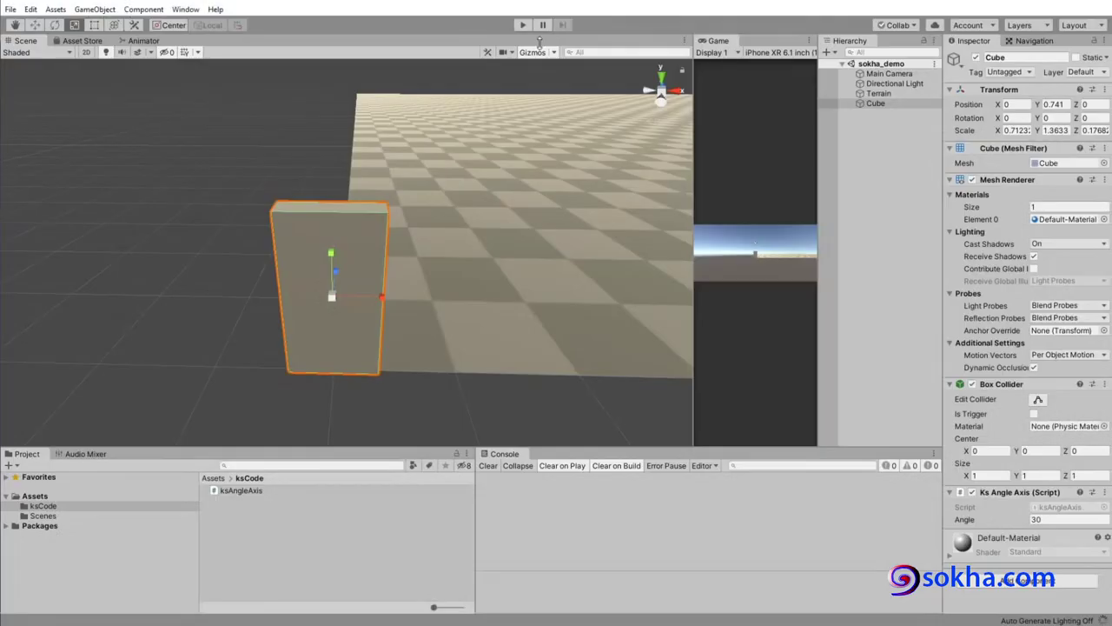
left_click(522, 24)
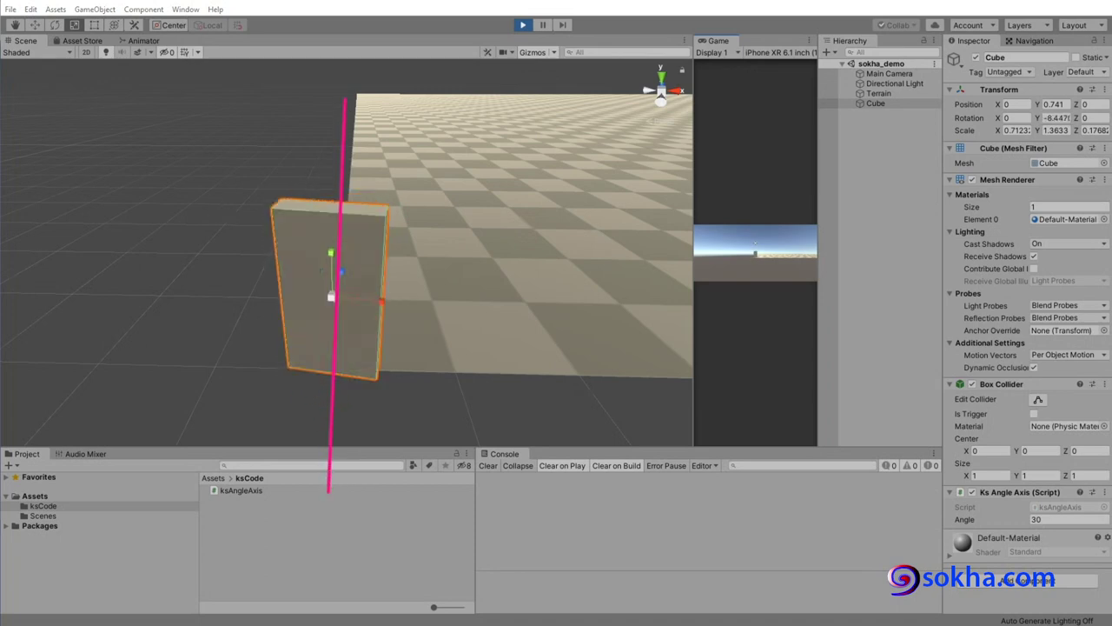
Step: Sketch the spin direction around the vertical axis, mark the orientation gizmo, and stop Play mode
left_click_drag(317, 126, 286, 156)
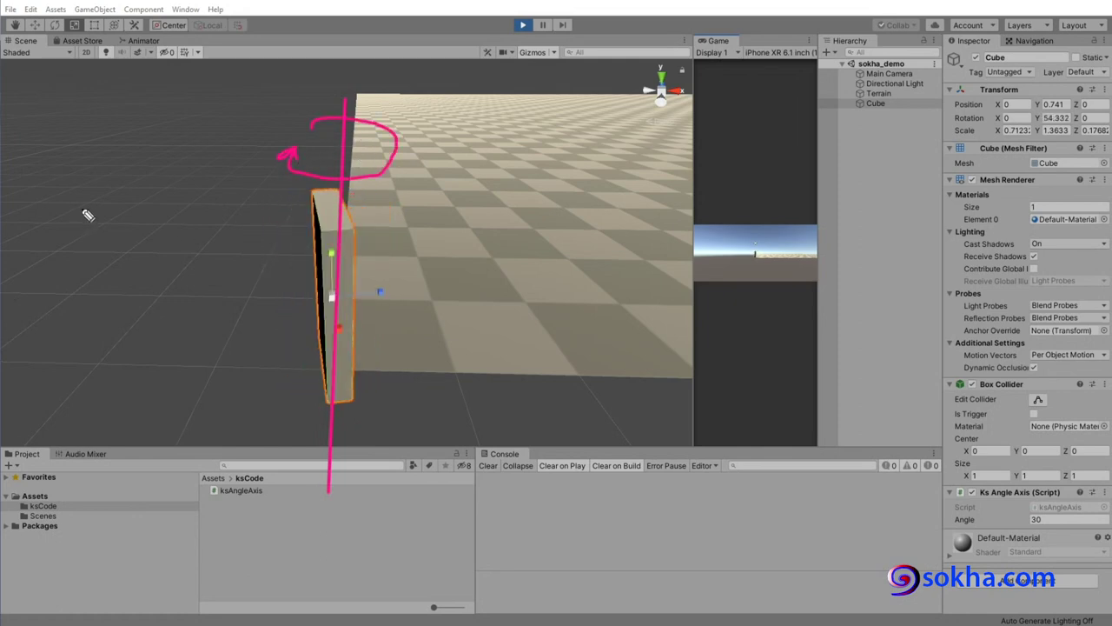
left_click_drag(669, 59, 656, 47)
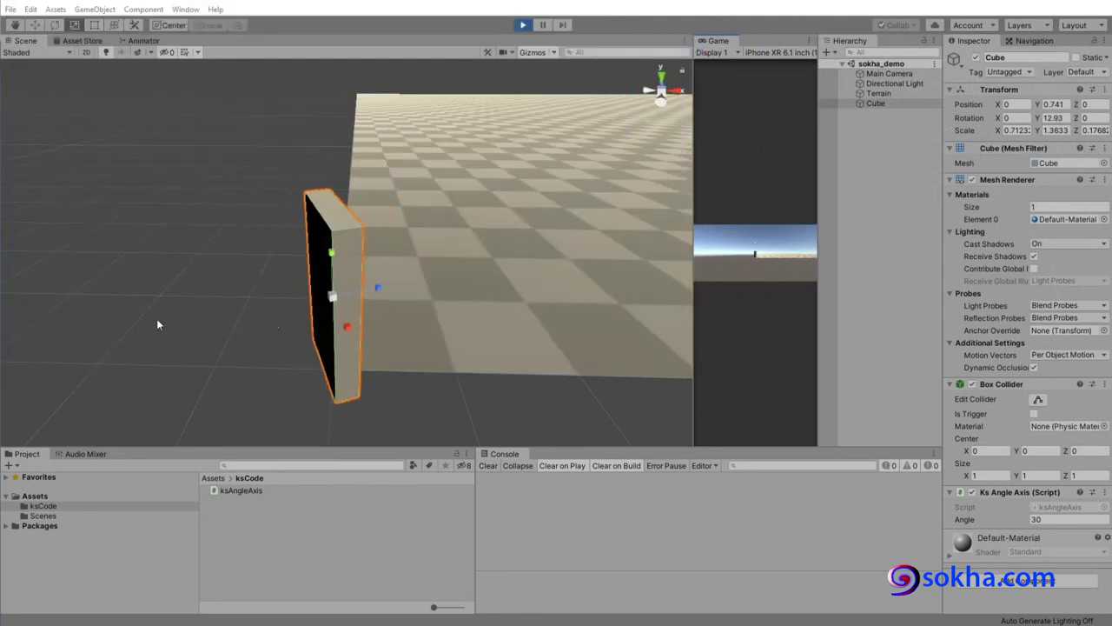
left_click(522, 24)
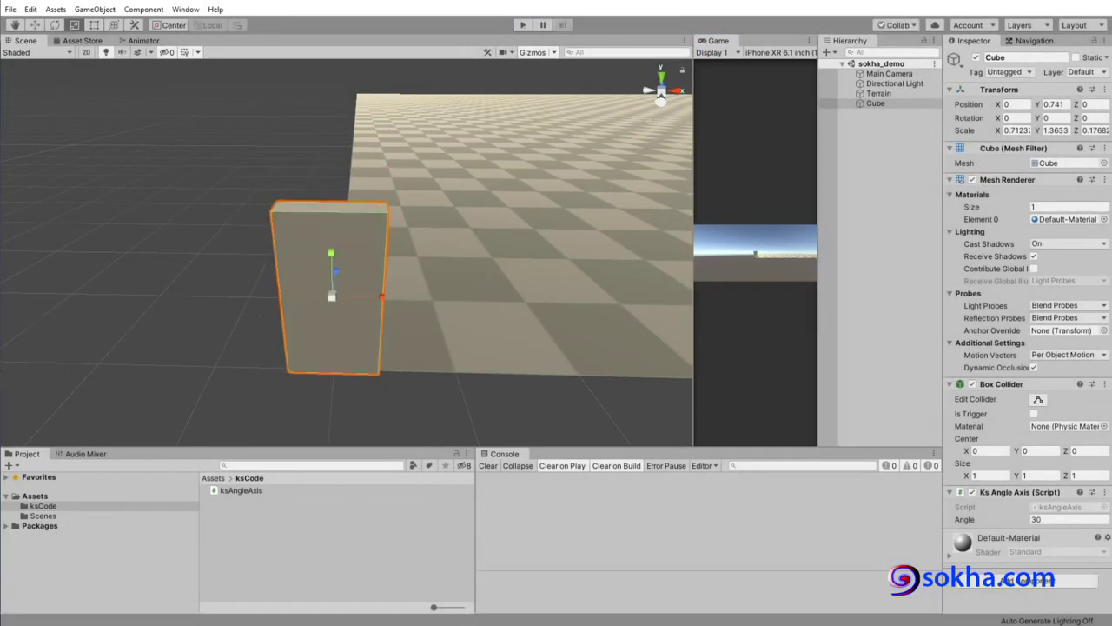
Step: Illustrate rotation about a horizontal axis through the cube, then select the first Euler argument on line 19
mouse_move(139, 292)
left_mouse_down()
mouse_move(441, 304)
mouse_move(560, 296)
left_mouse_up()
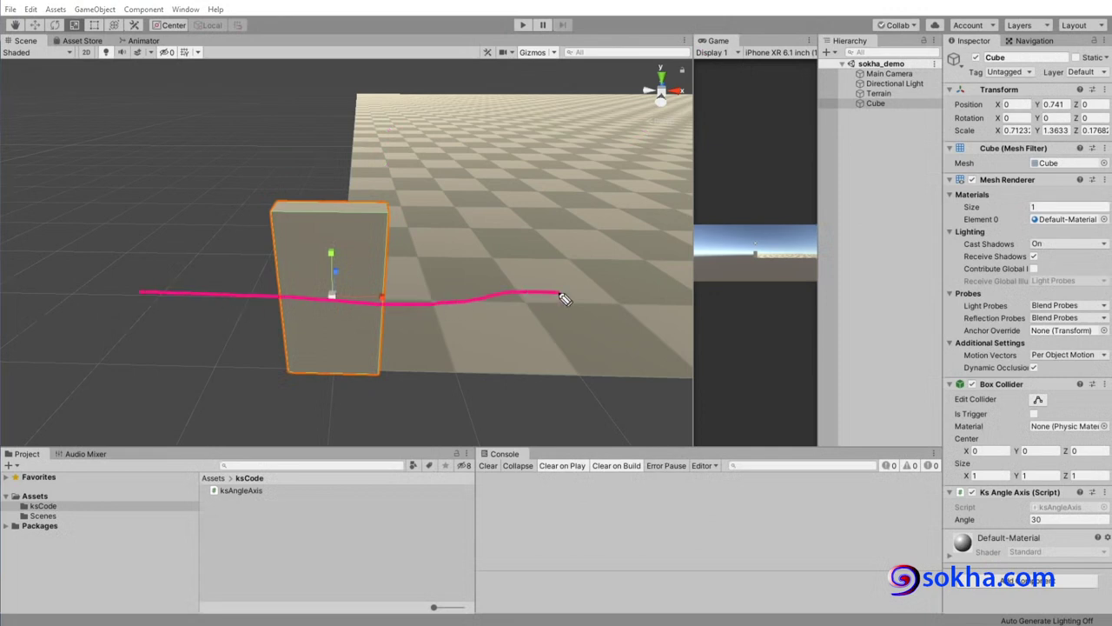
left_click_drag(458, 259, 485, 317)
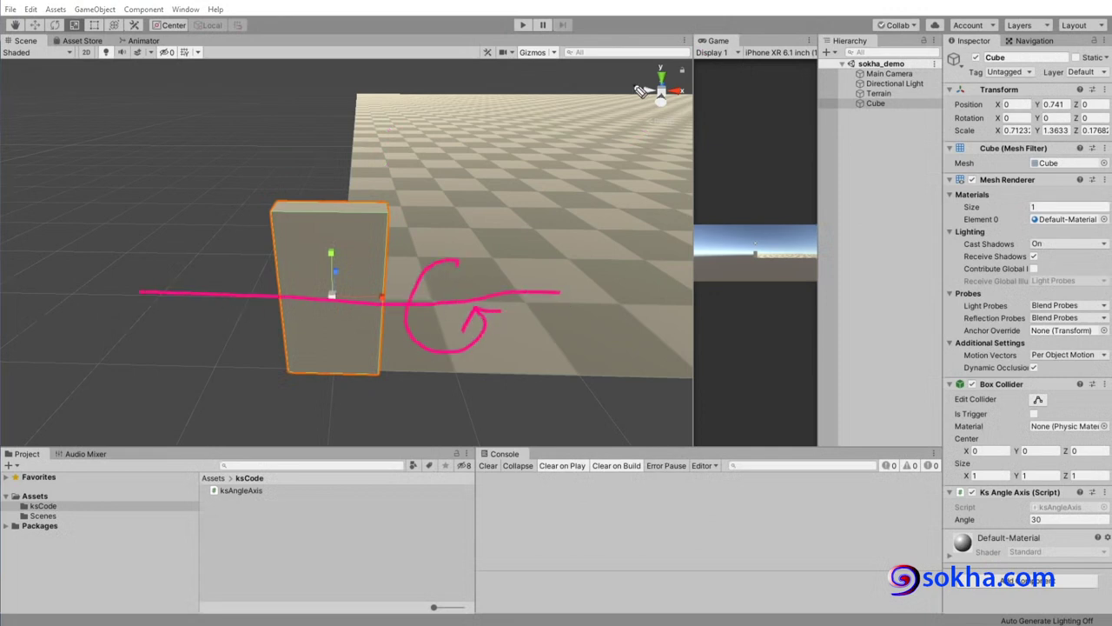
left_click_drag(686, 102, 702, 108)
key("Escape")
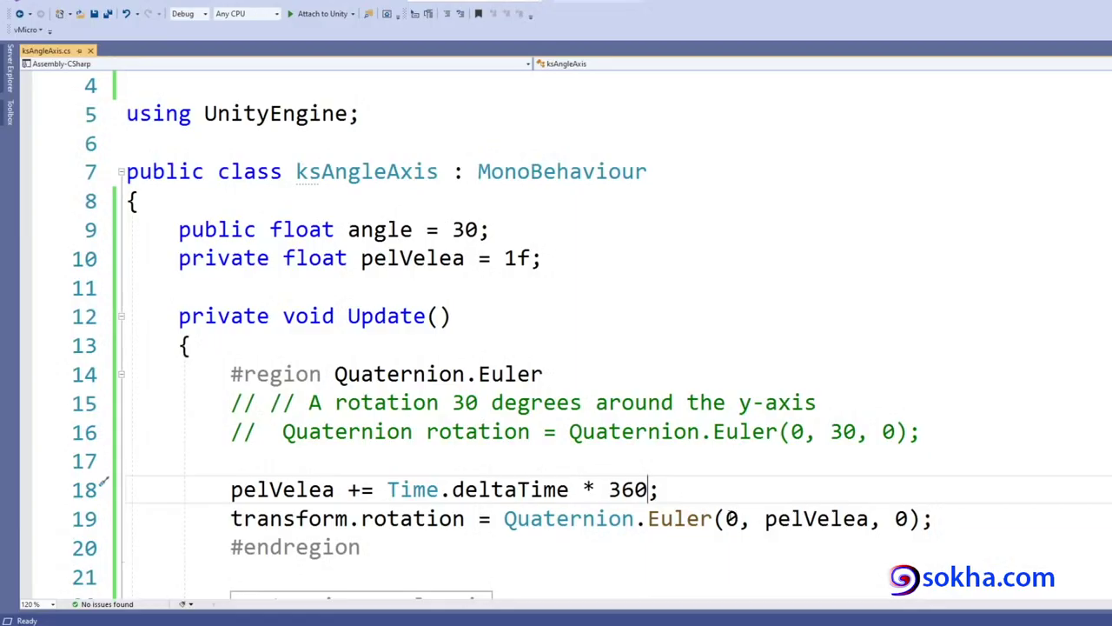
double_click(733, 518)
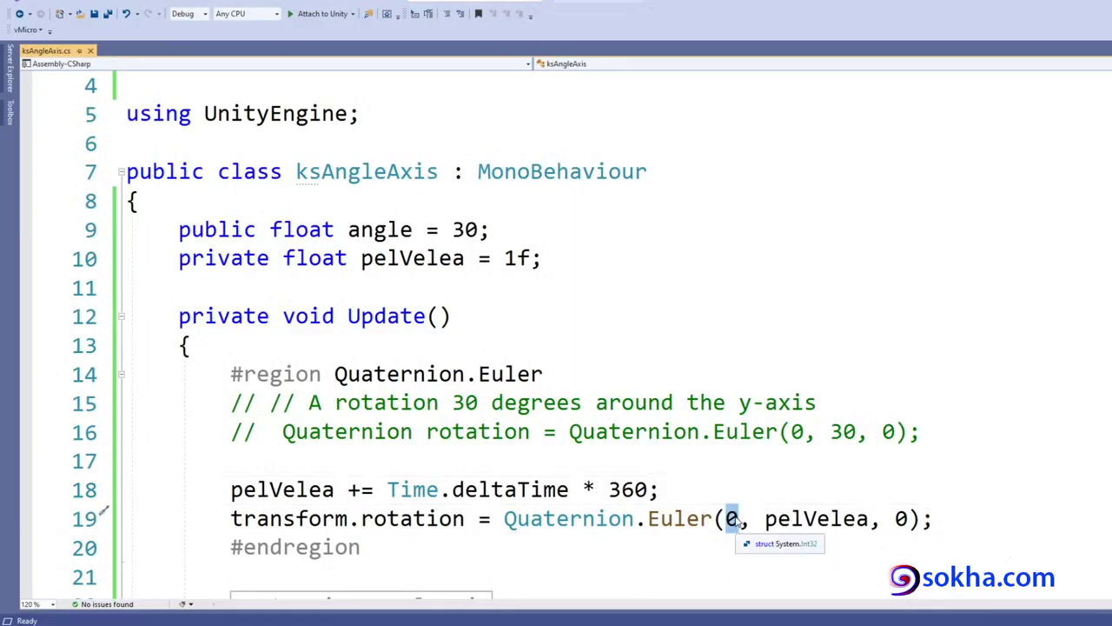
Step: Change line 19 to Quaternion.Euler(pelVelea, 0, 0), save, and start Play mode in Unity
type("pevl")
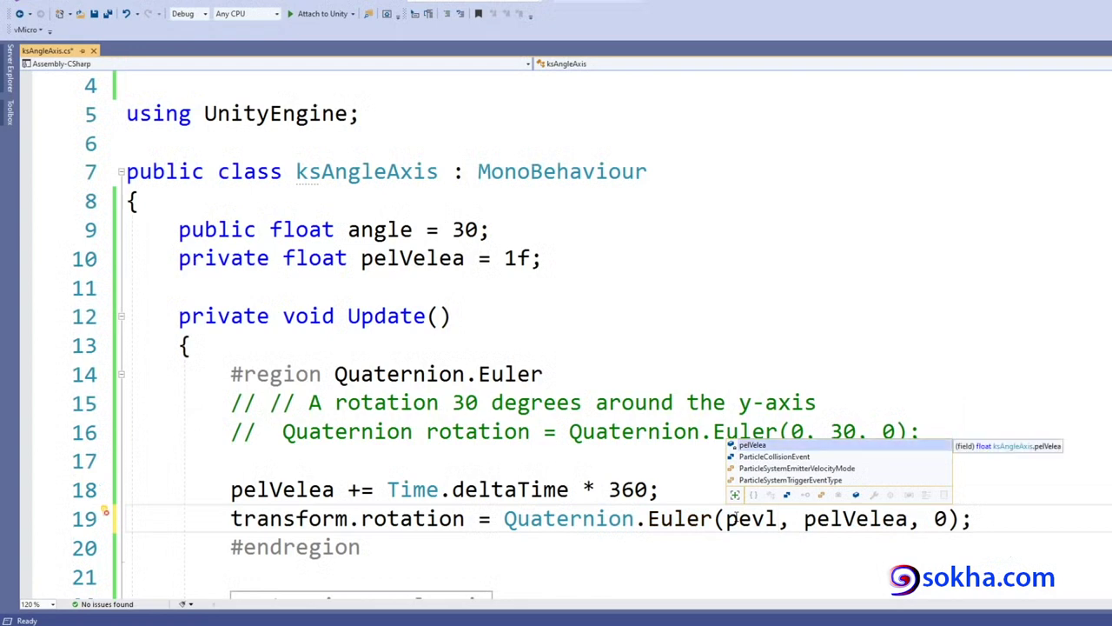
key("Tab")
key("Right")
key("Right")
key("Delete")
key("Delete")
key("Delete")
key("Delete")
key("Delete")
key("Delete")
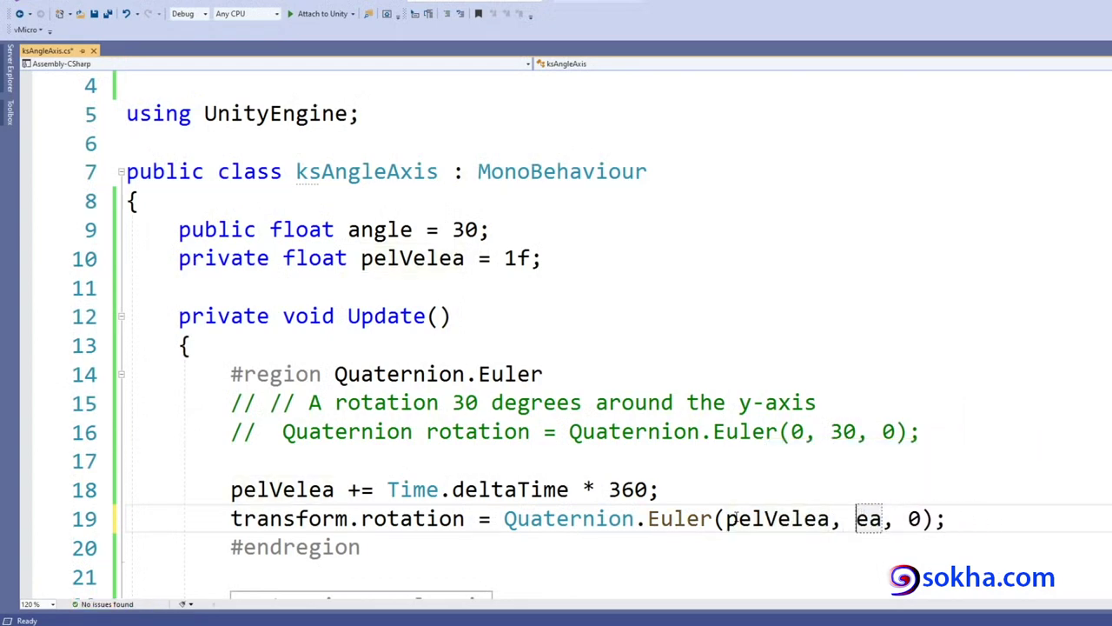
key("Delete")
key("Delete")
type("0")
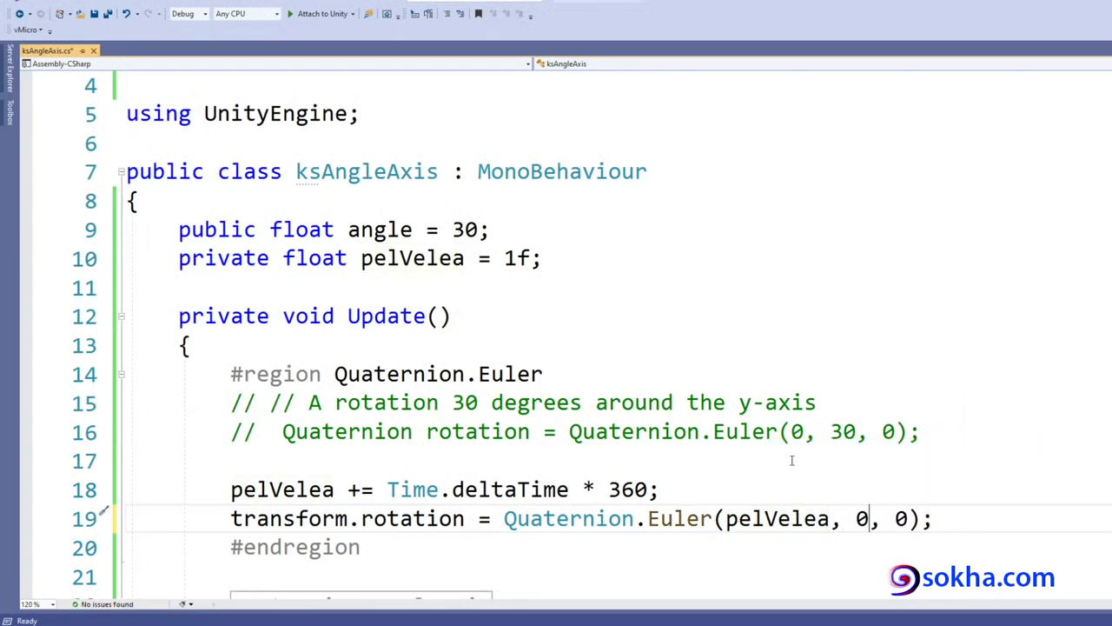
left_click_drag(726, 518, 830, 519)
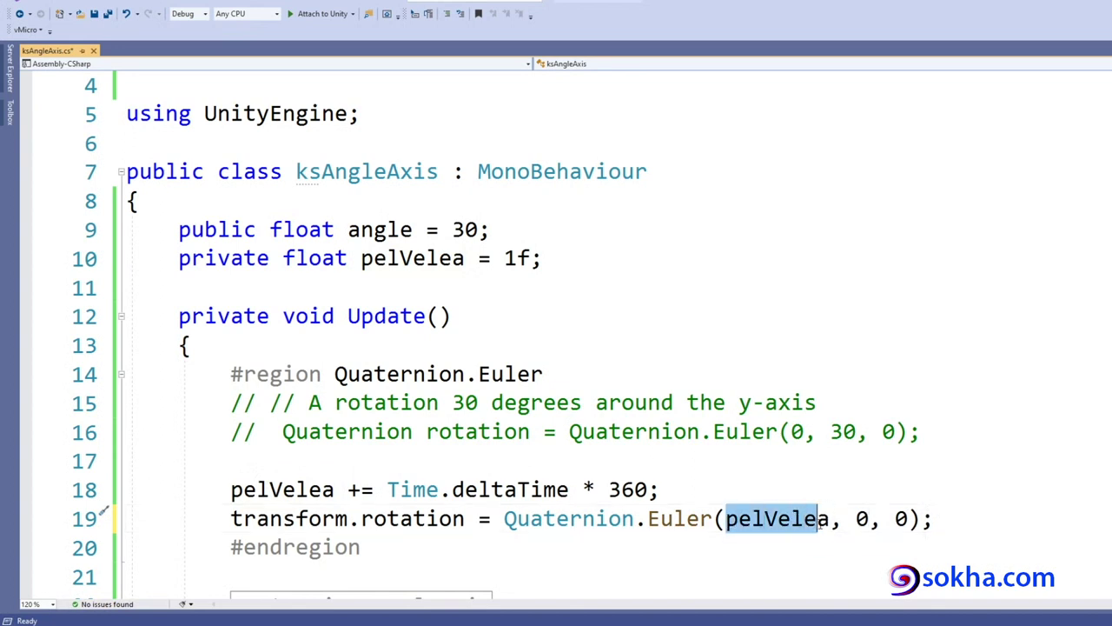
left_click(111, 17)
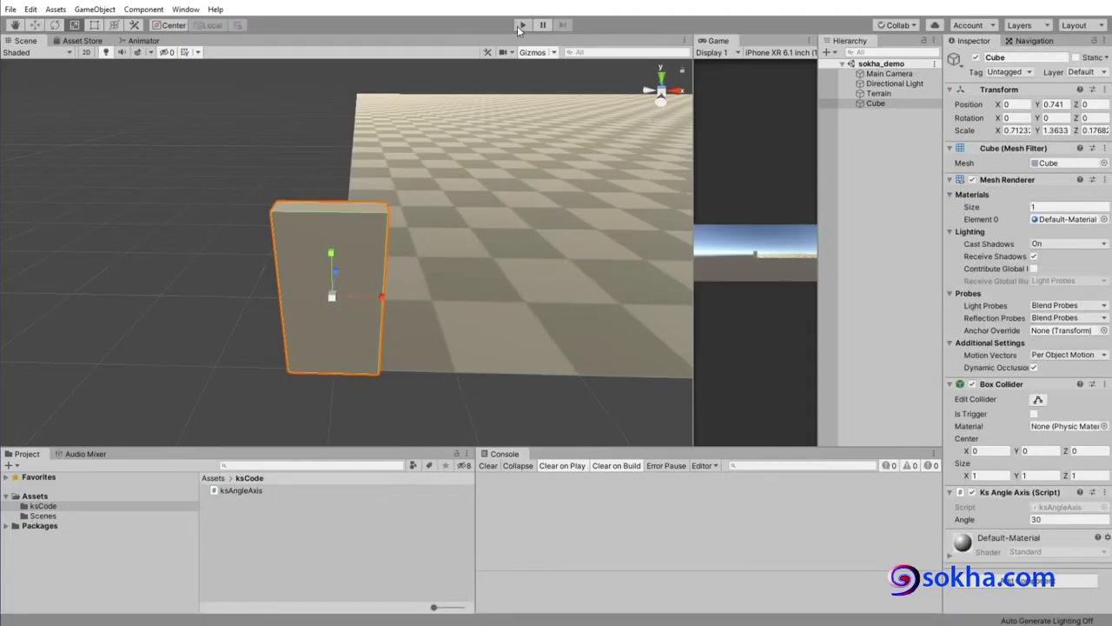
left_click(519, 25)
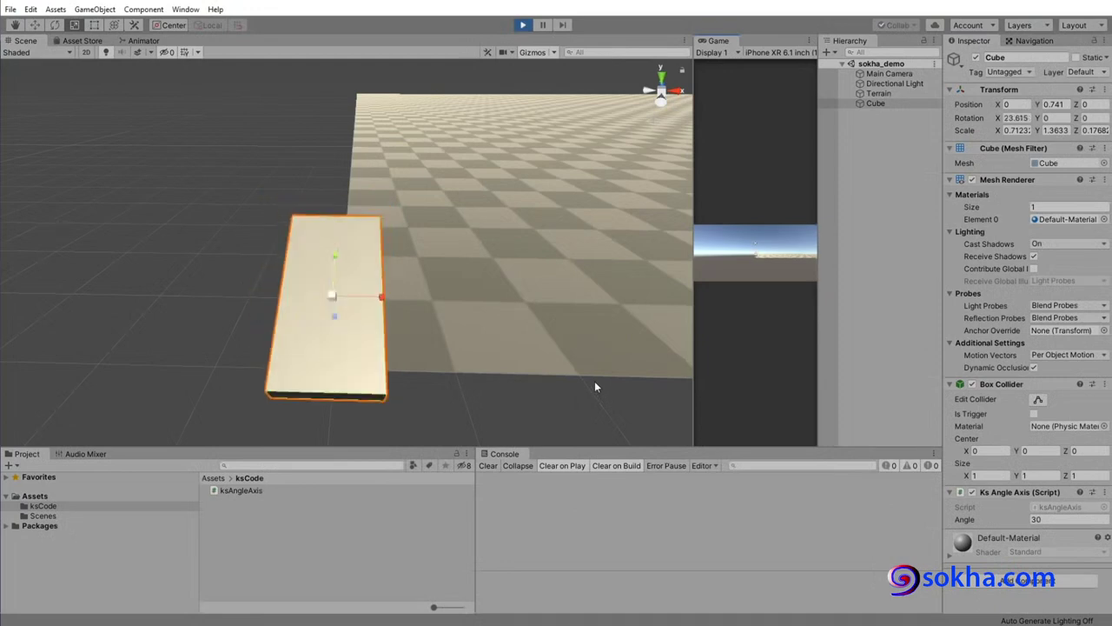
Step: Stop Play mode, sketch the cube's X-axis rotation direction, then clear the annotation
key("ctrl+p")
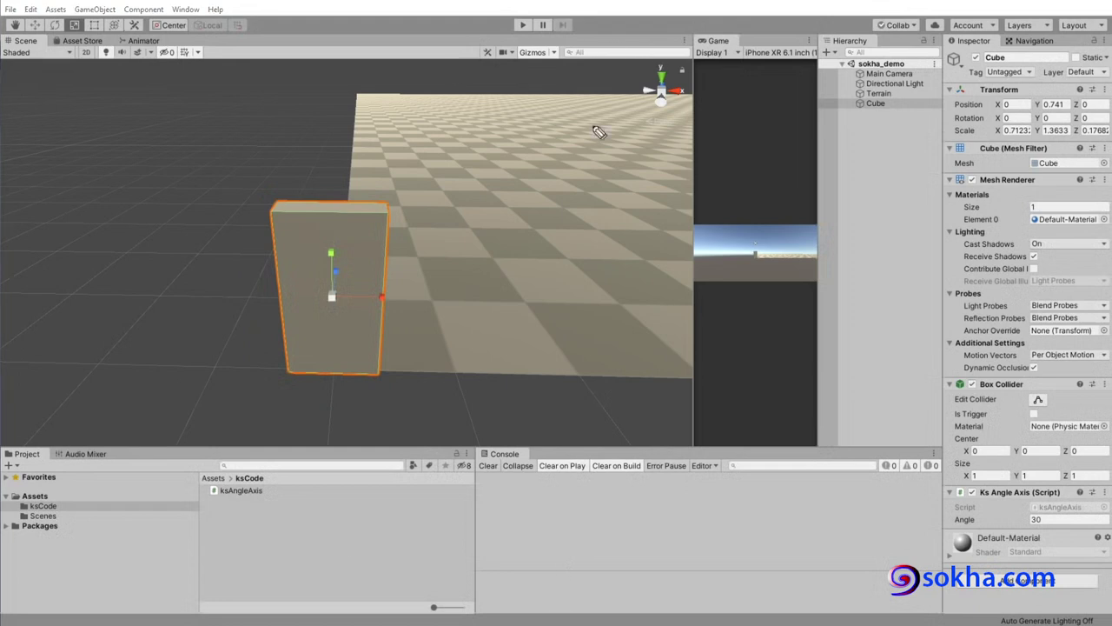
left_click_drag(452, 234, 352, 268)
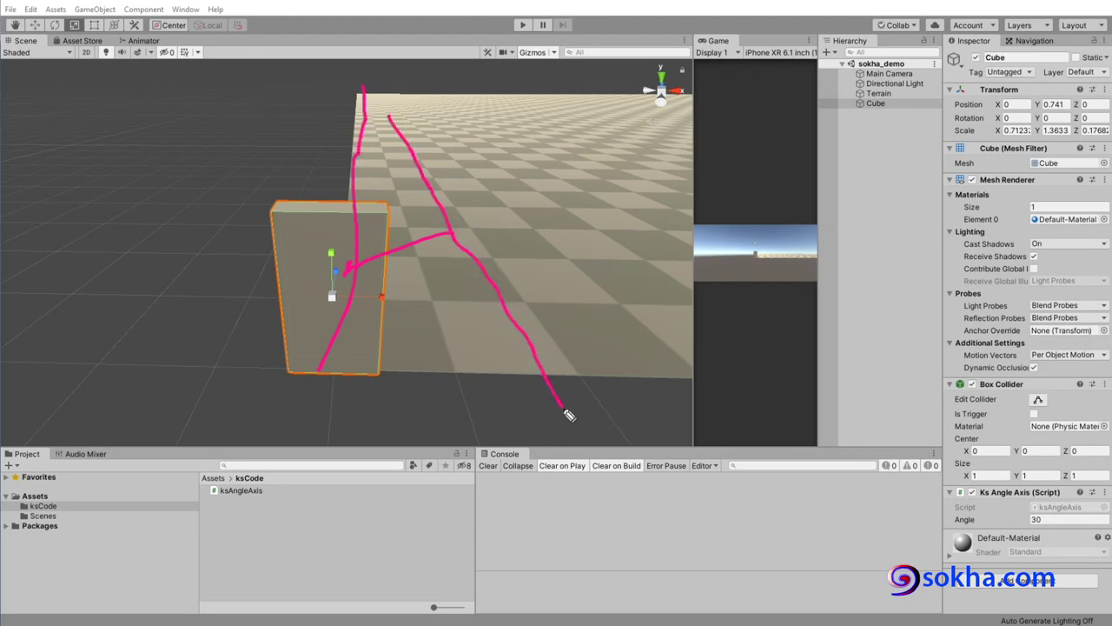
key("Escape")
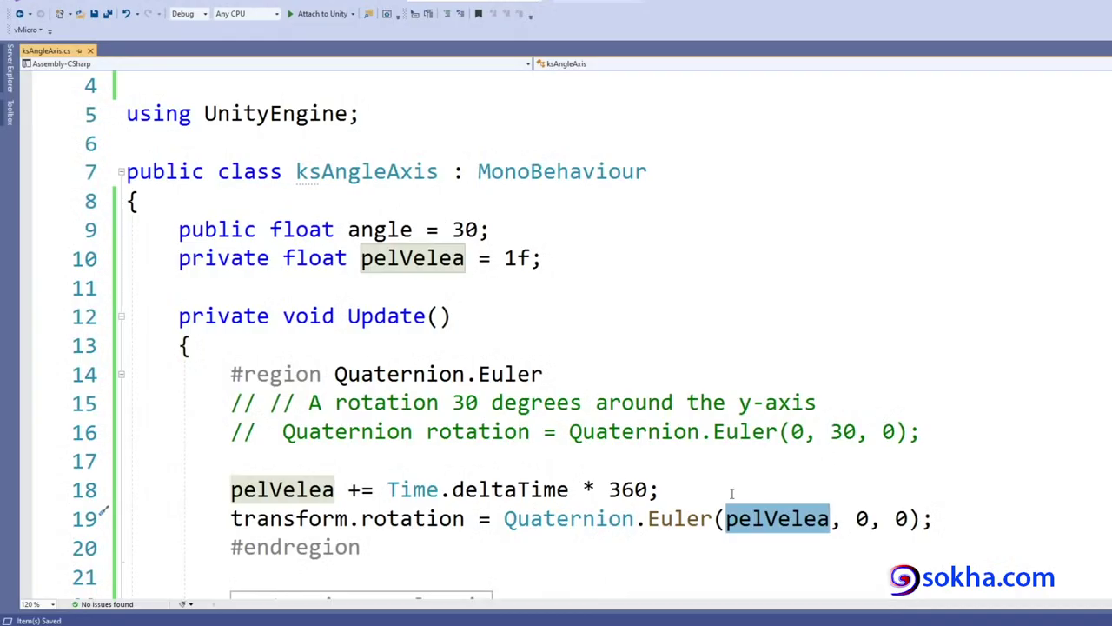
Step: Rewrite line 19 as Quaternion.Euler(0, 0, pelVelea) and save the script
key("Left")
key("shift+Right")
key("shift+Right")
key("shift+Right")
type("0, ")
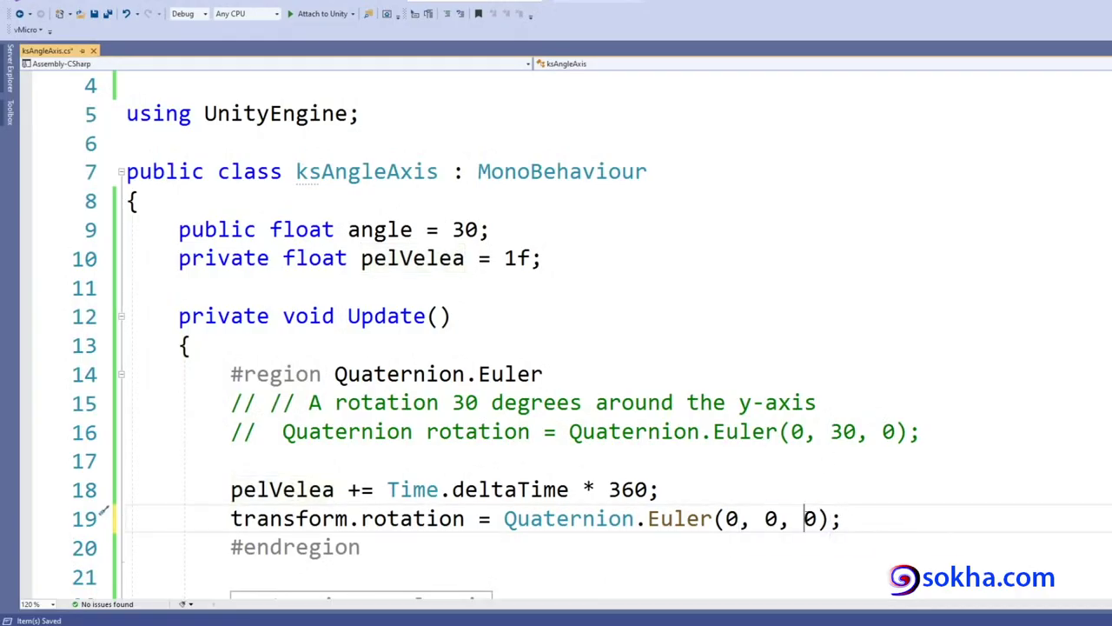
type("pel")
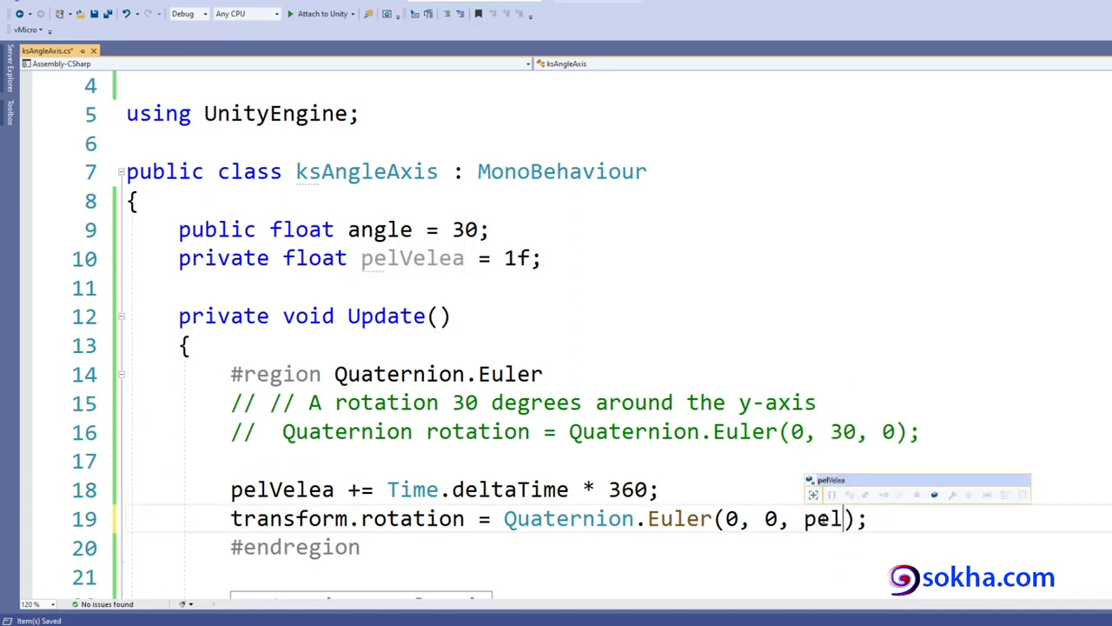
key("Tab")
key("ctrl+s")
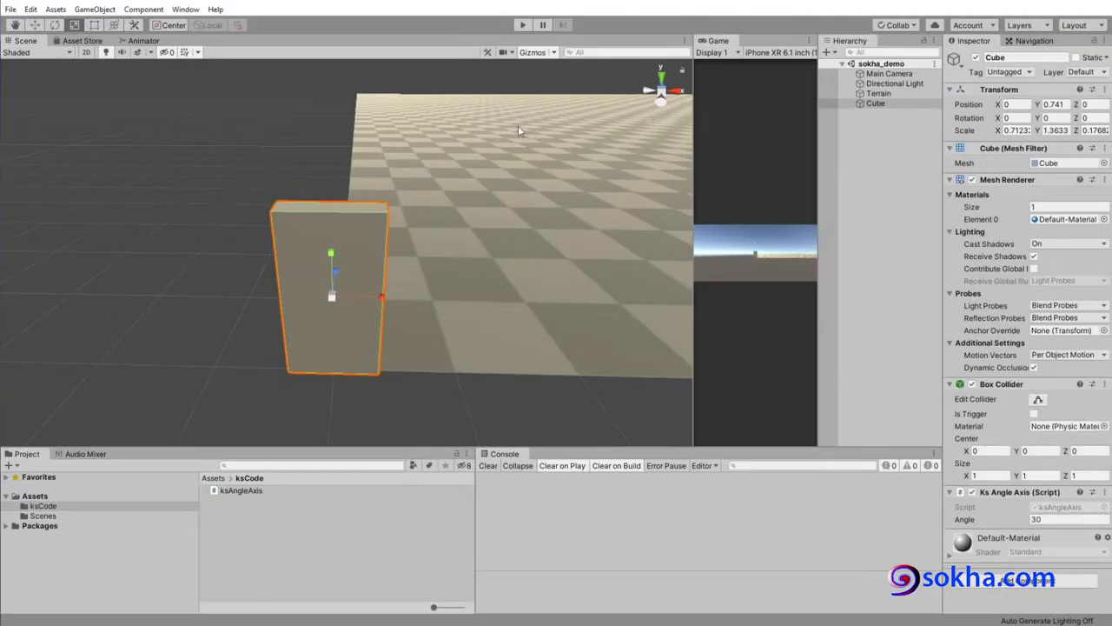
Step: Run the scene to watch the cube roll about Z, then stop playback
left_click(520, 26)
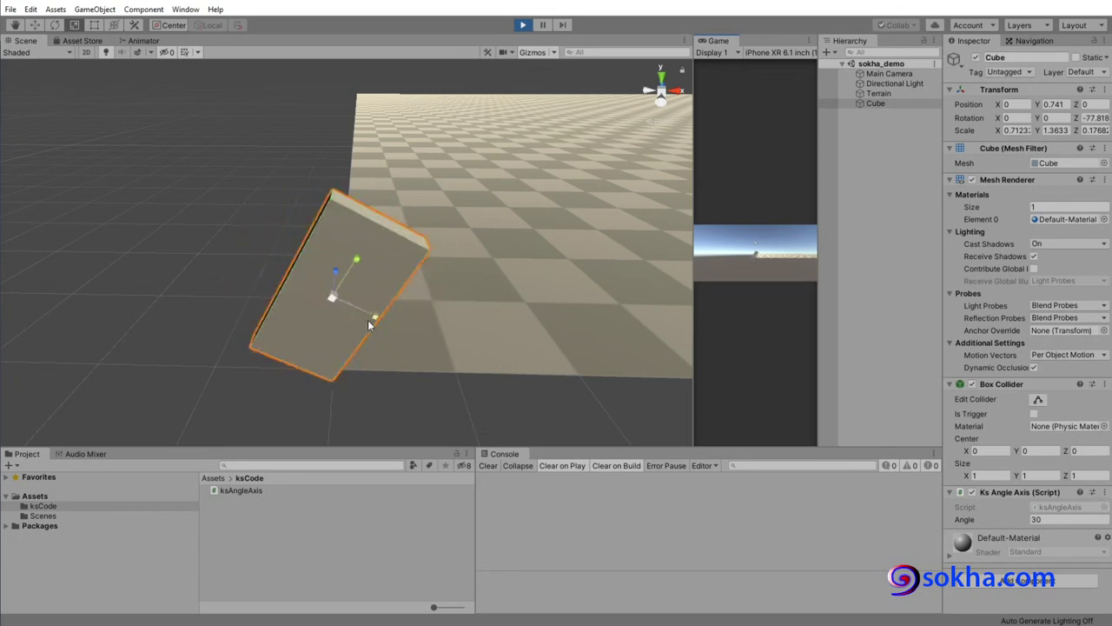
left_click(523, 26)
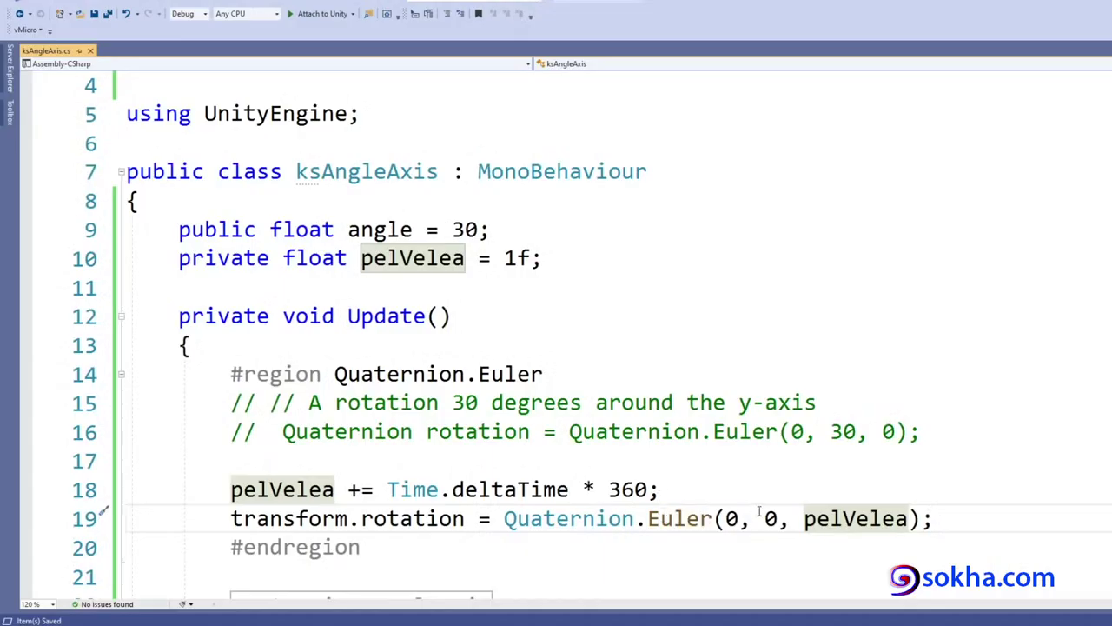
Step: Replace the first Euler argument with pelVelea, giving Euler(pelVelea, 0, pelVelea), and return to Unity
double_click(770, 517)
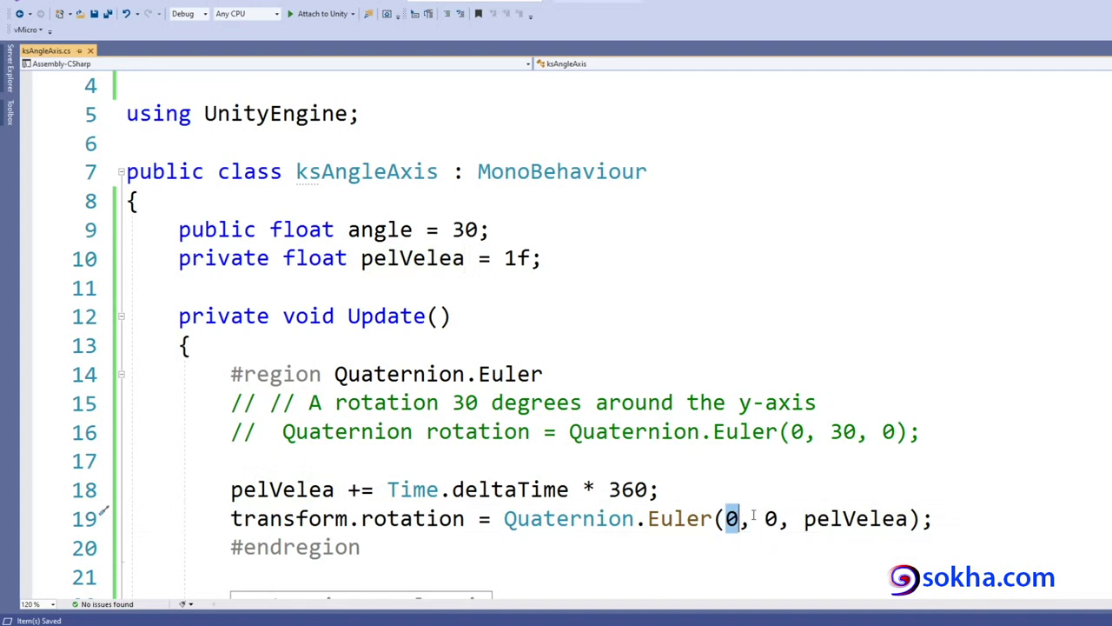
type("pel")
key("Tab")
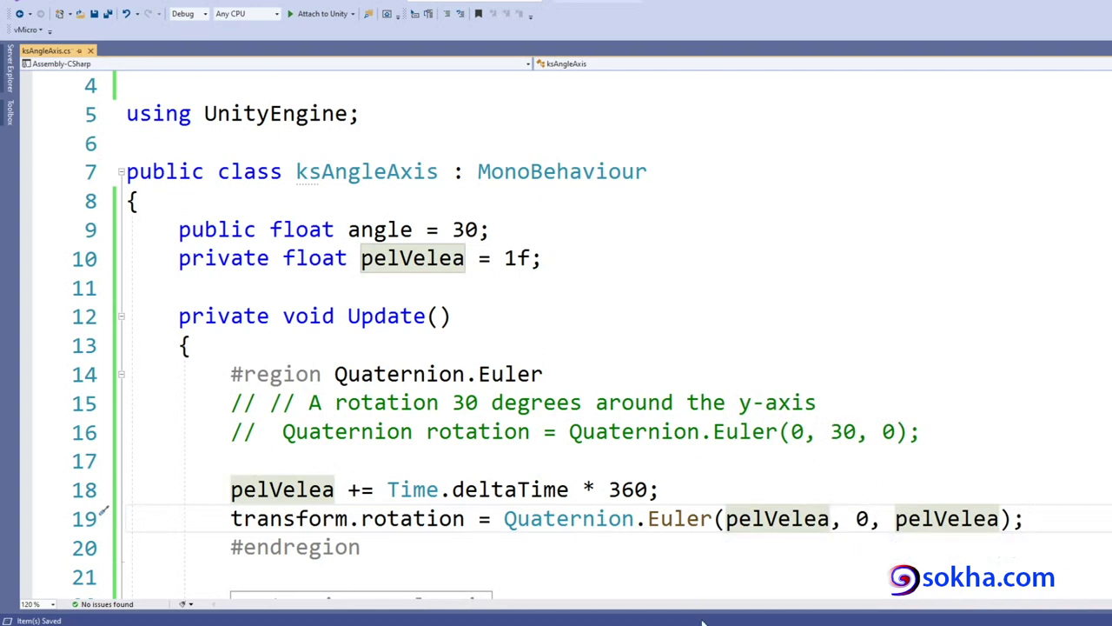
key("alt+Tab")
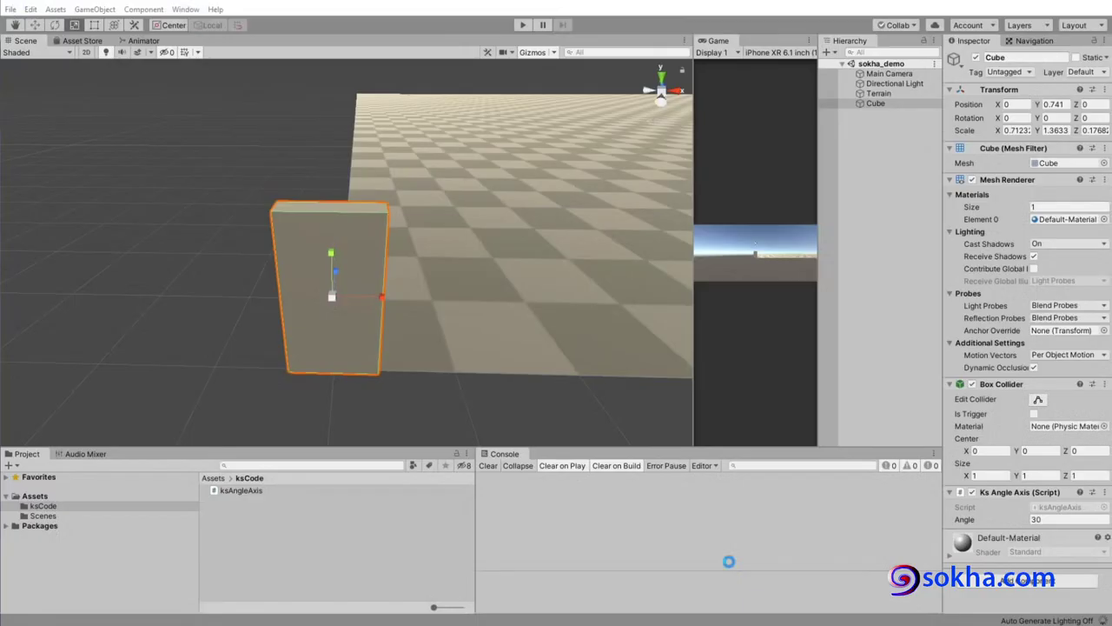
Step: Run Play mode to watch Rotation X and Z change together, then stop it
left_click(522, 27)
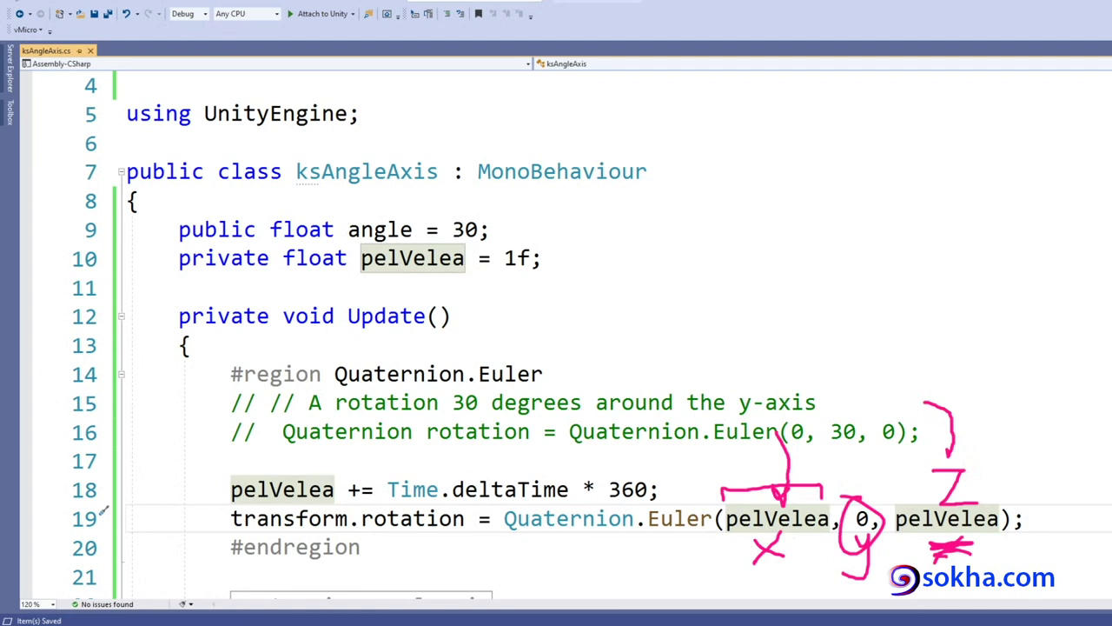
key("Escape")
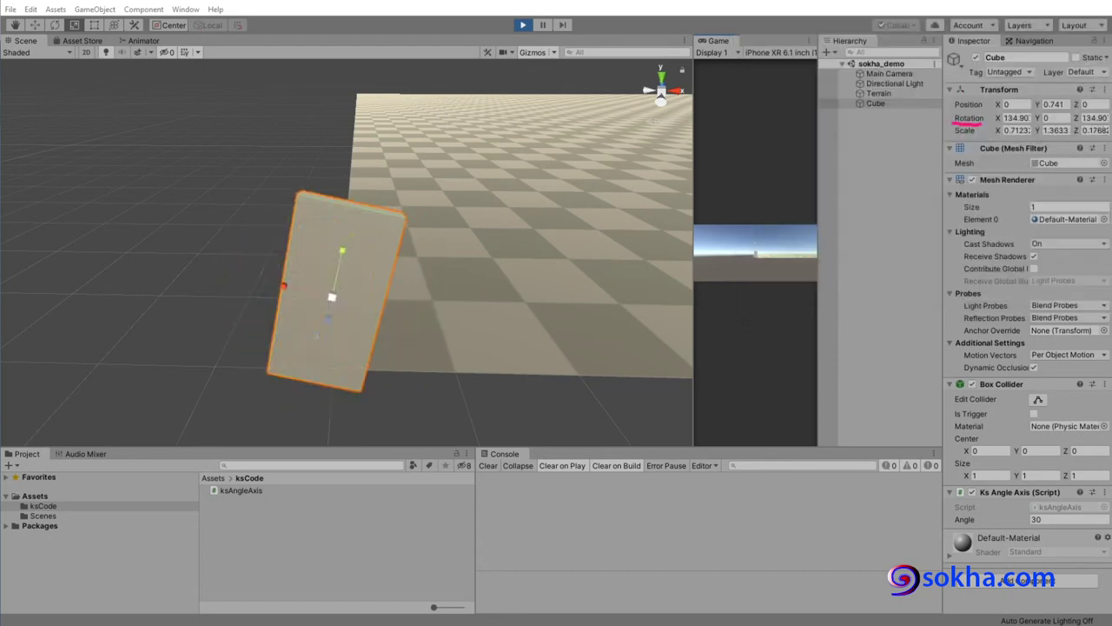
key("ctrl+p")
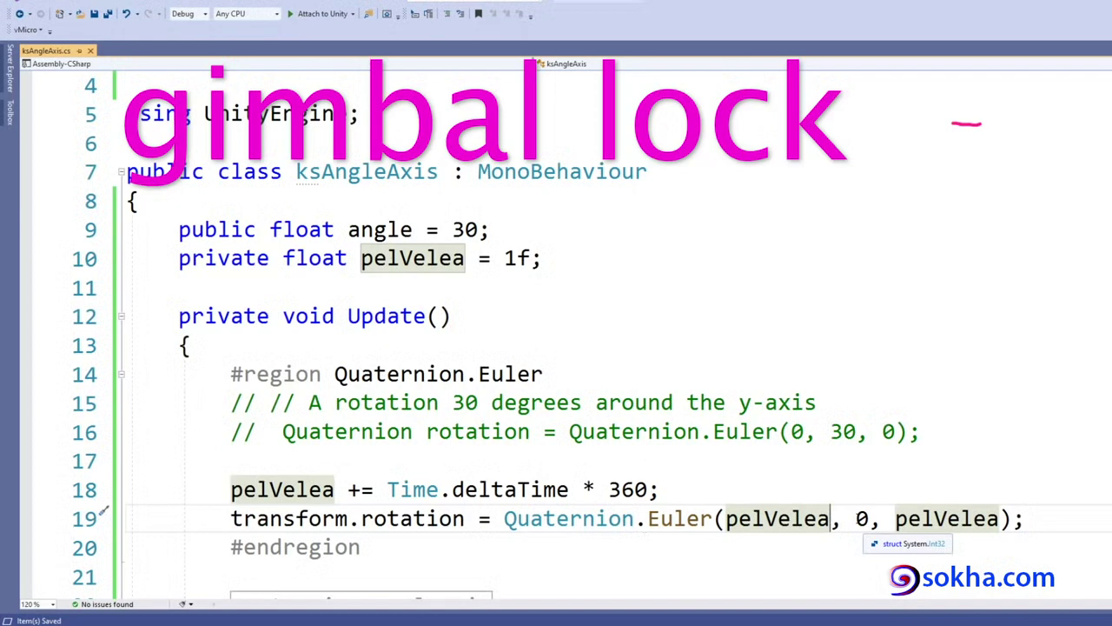
Step: Replace the middle 0 with pelVelea so all three Euler angles use it, then play the scene
double_click(863, 519)
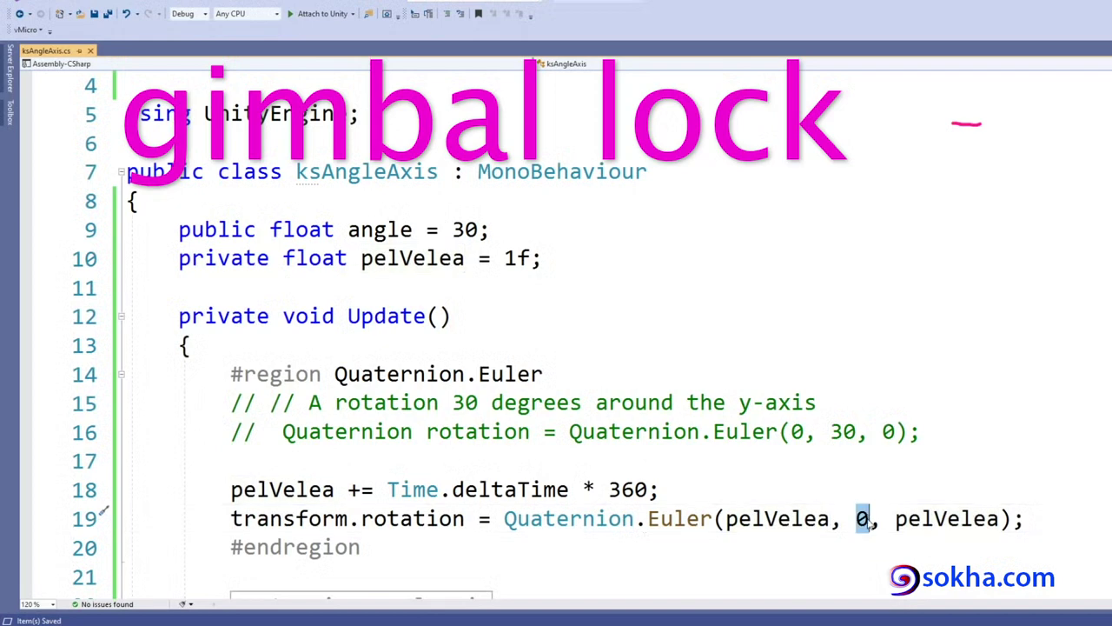
type("pelVelea")
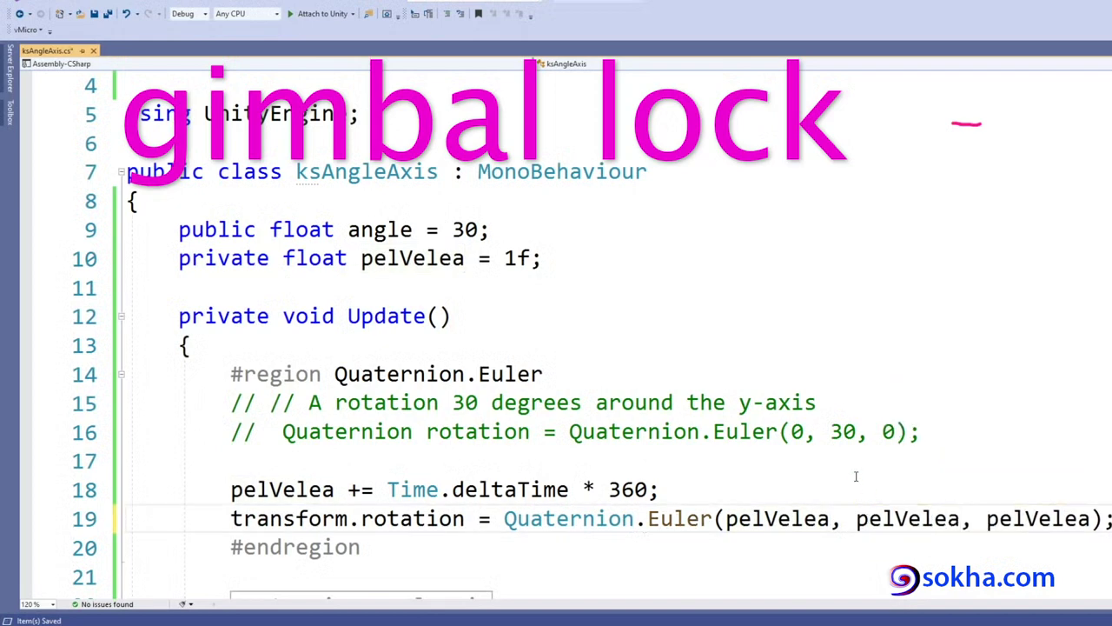
left_click_drag(858, 519, 1065, 519)
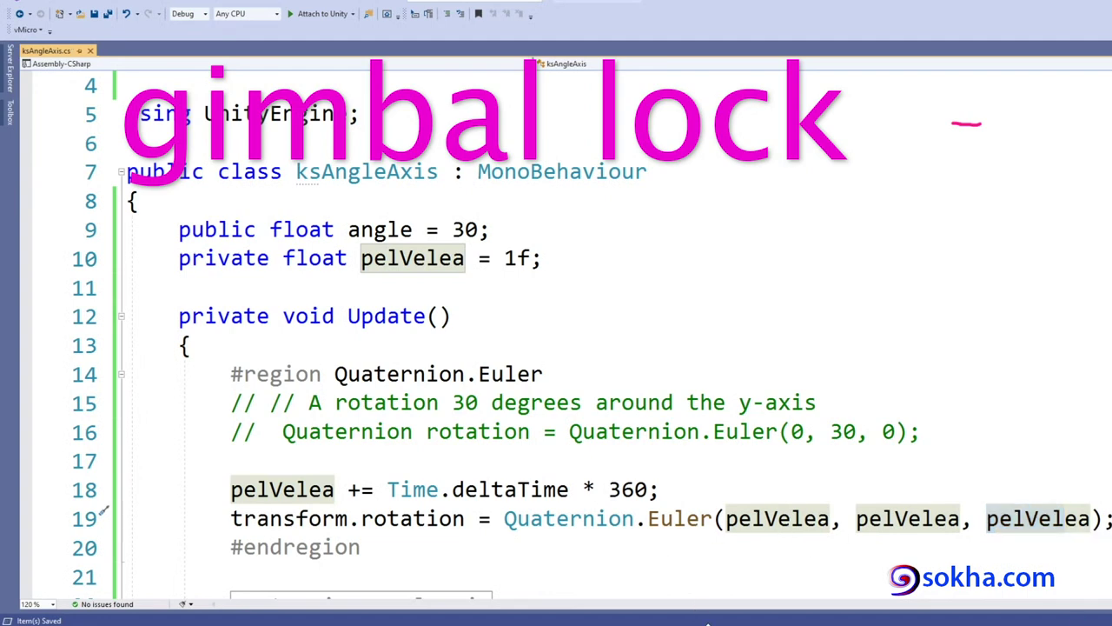
key("alt+Tab")
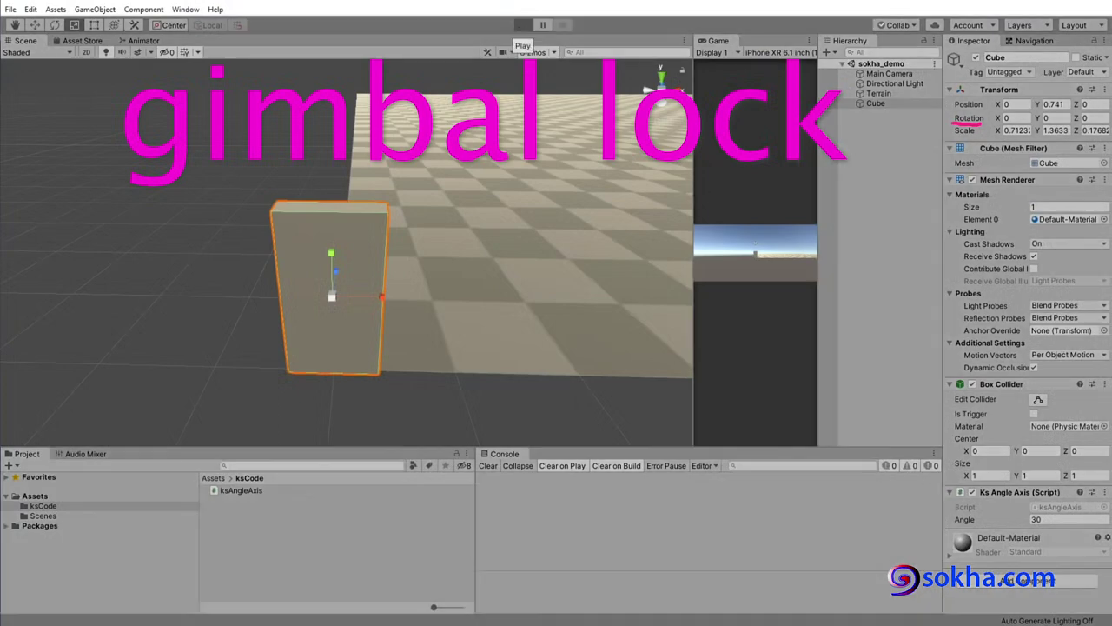
left_click(522, 25)
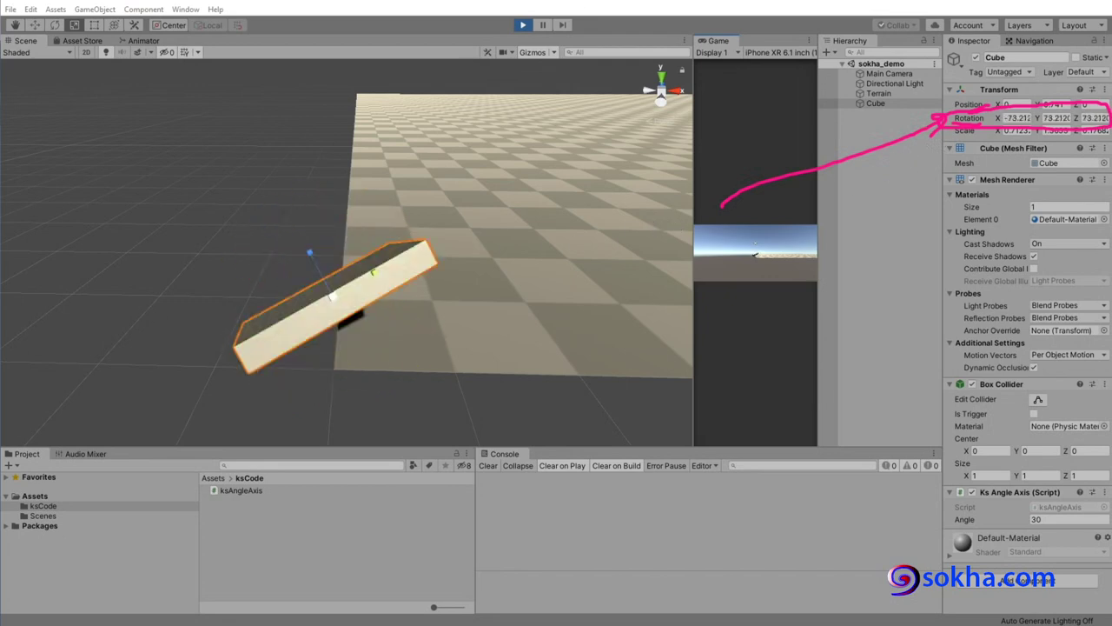
Step: Stop Play mode after watching Rotation X, Y and Z change together
left_click(523, 27)
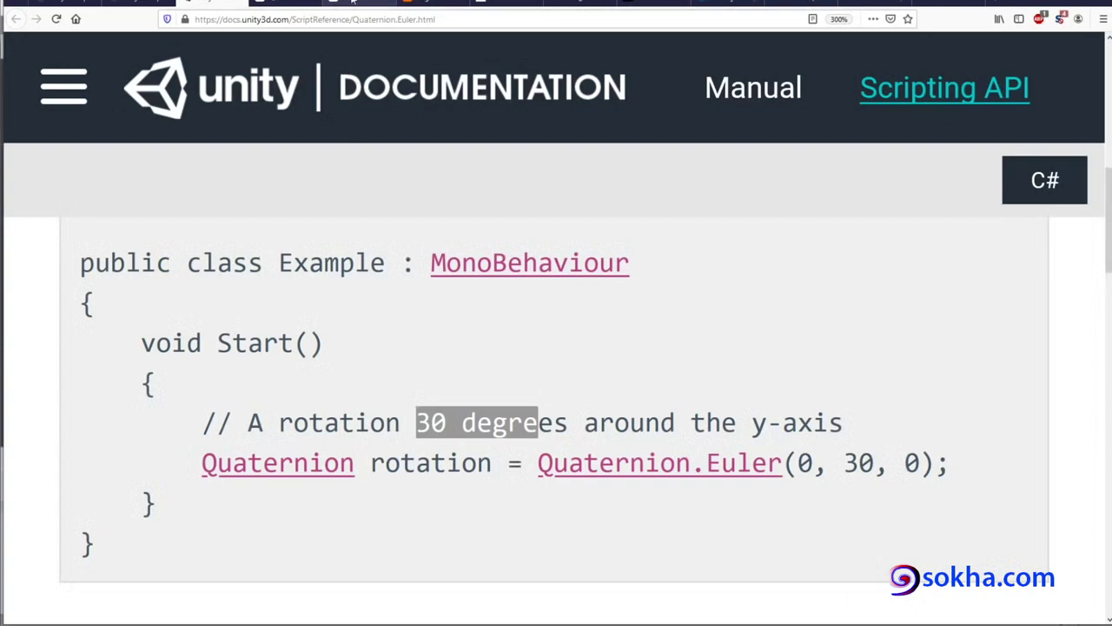
Step: Switch to the Wikipedia Gimbal lock article and scroll to the In three dimensions section
left_click(352, 0)
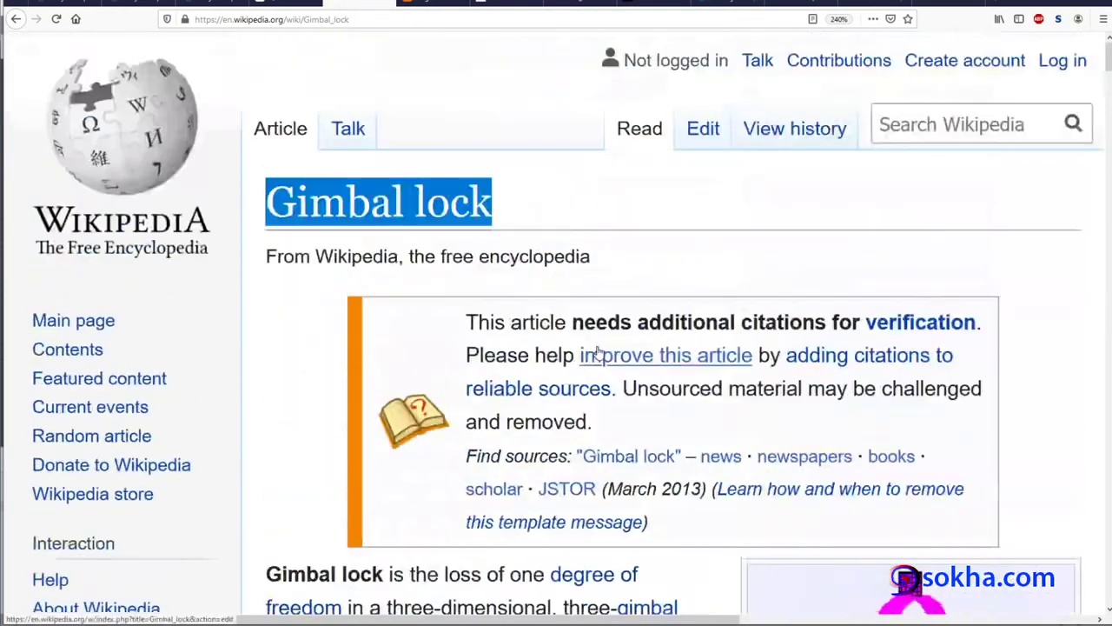
left_click_drag(494, 201, 309, 202)
scroll(742, 255, "down", 1)
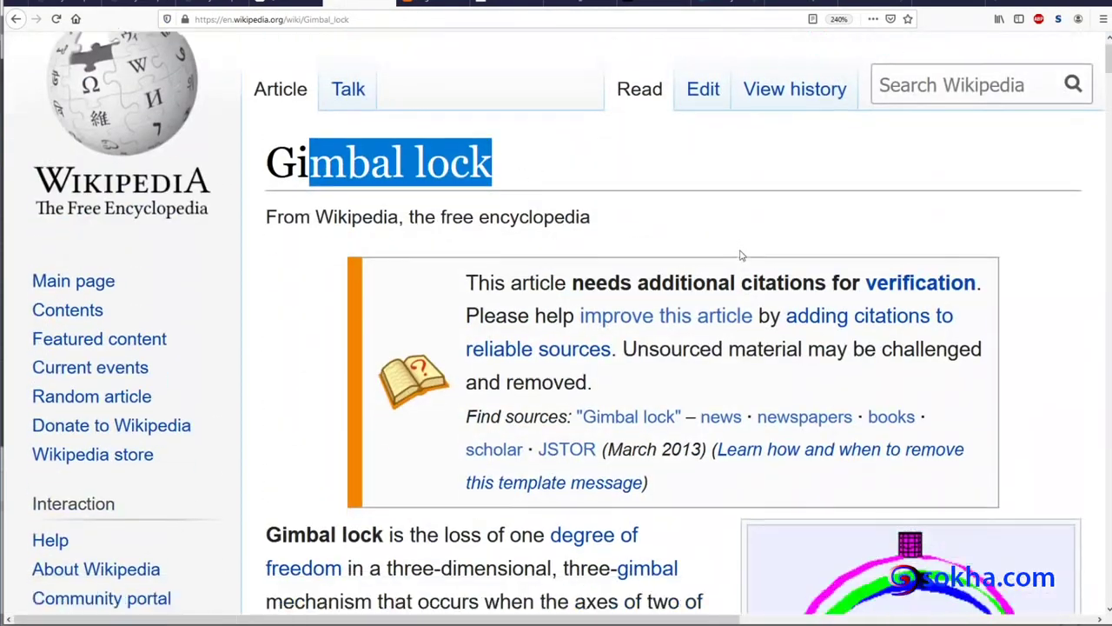
scroll(741, 255, "down", 5)
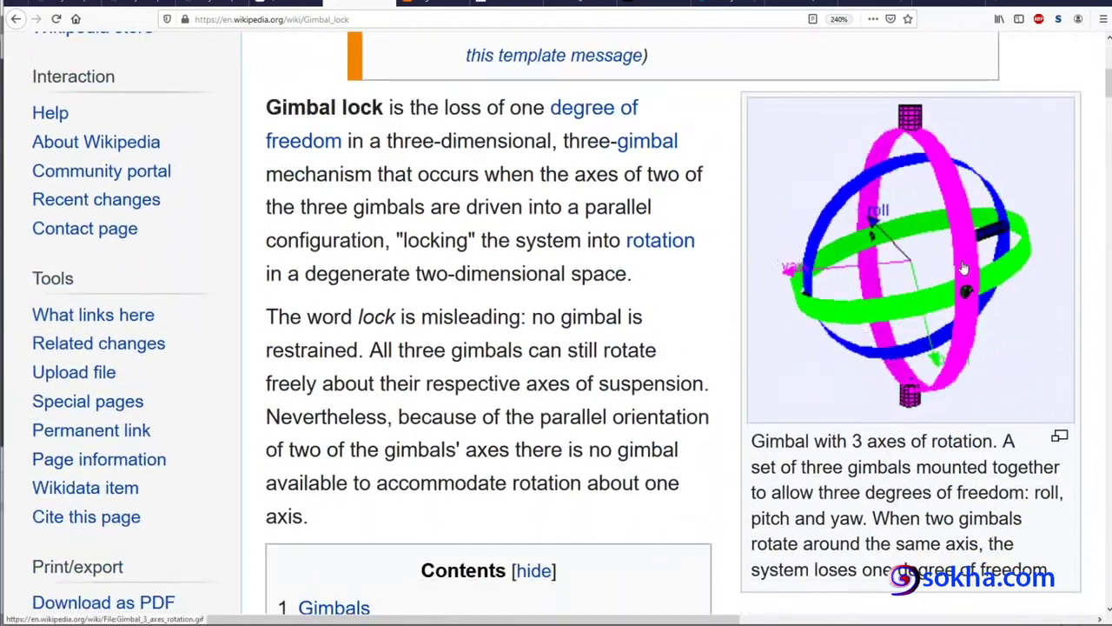
scroll(965, 271, "down", 5)
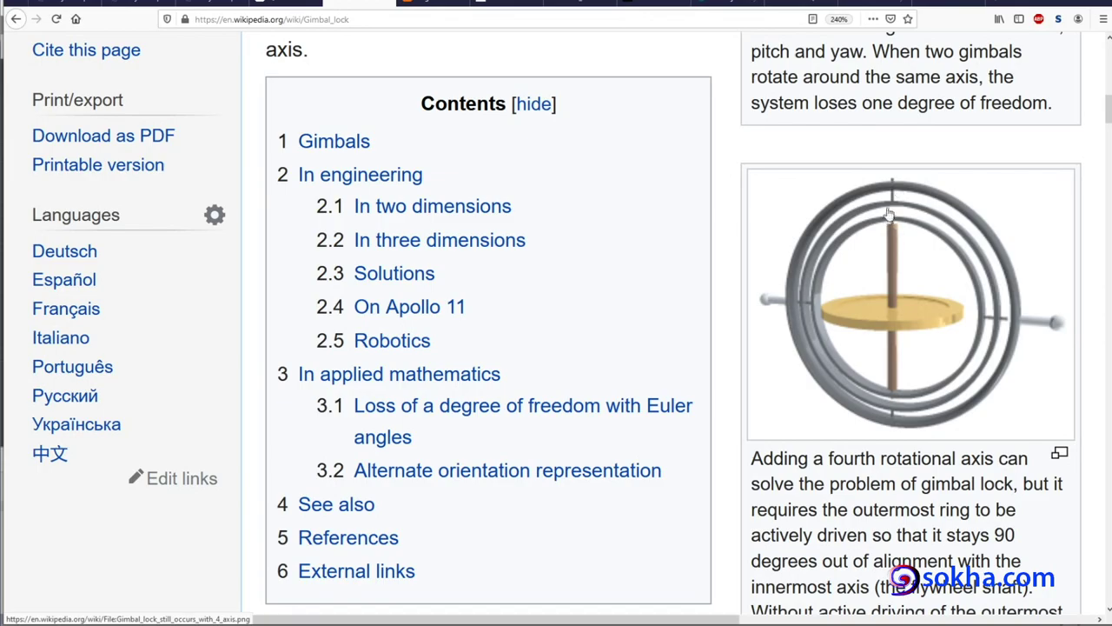
scroll(931, 283, "down", 2)
scroll(931, 282, "down", 3)
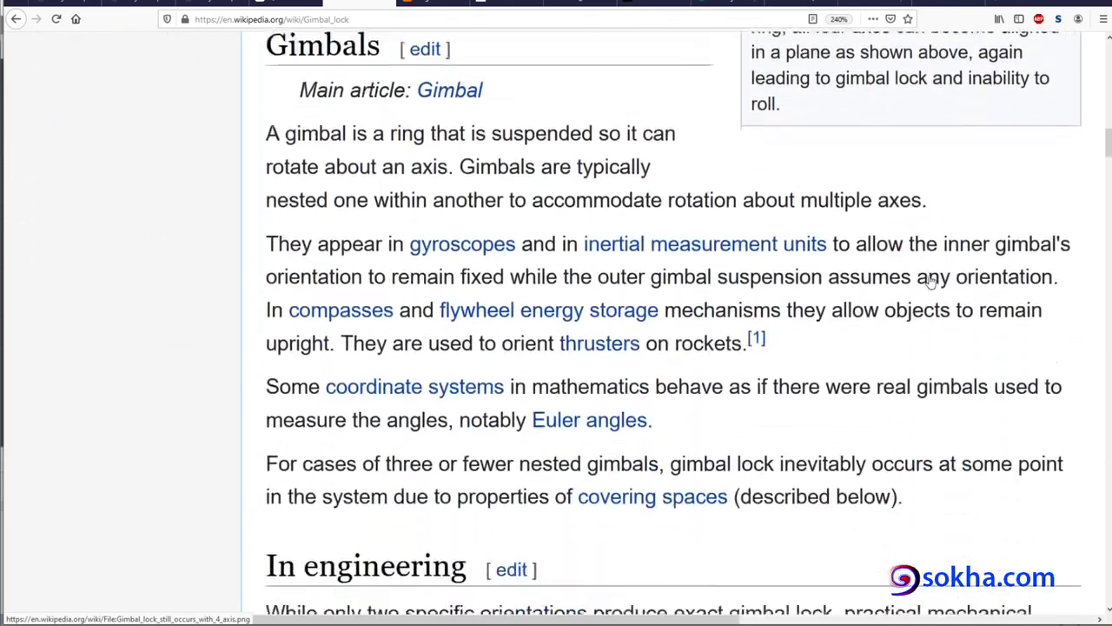
scroll(931, 283, "down", 3)
scroll(931, 282, "down", 3)
scroll(930, 283, "down", 5)
scroll(930, 283, "down", 3)
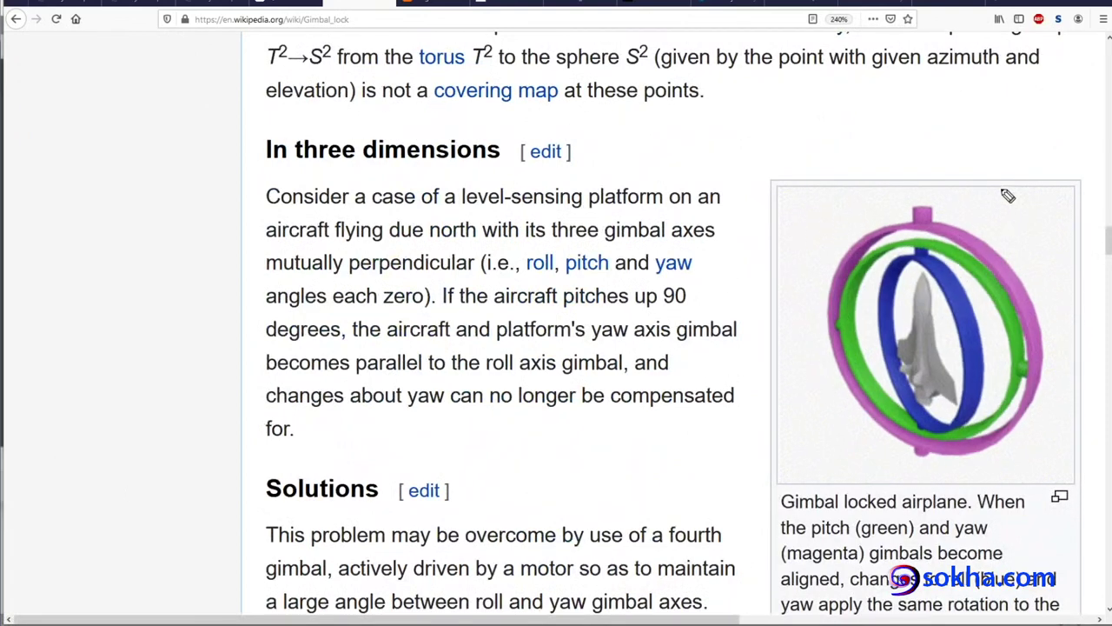
left_click_drag(1008, 180, 978, 229)
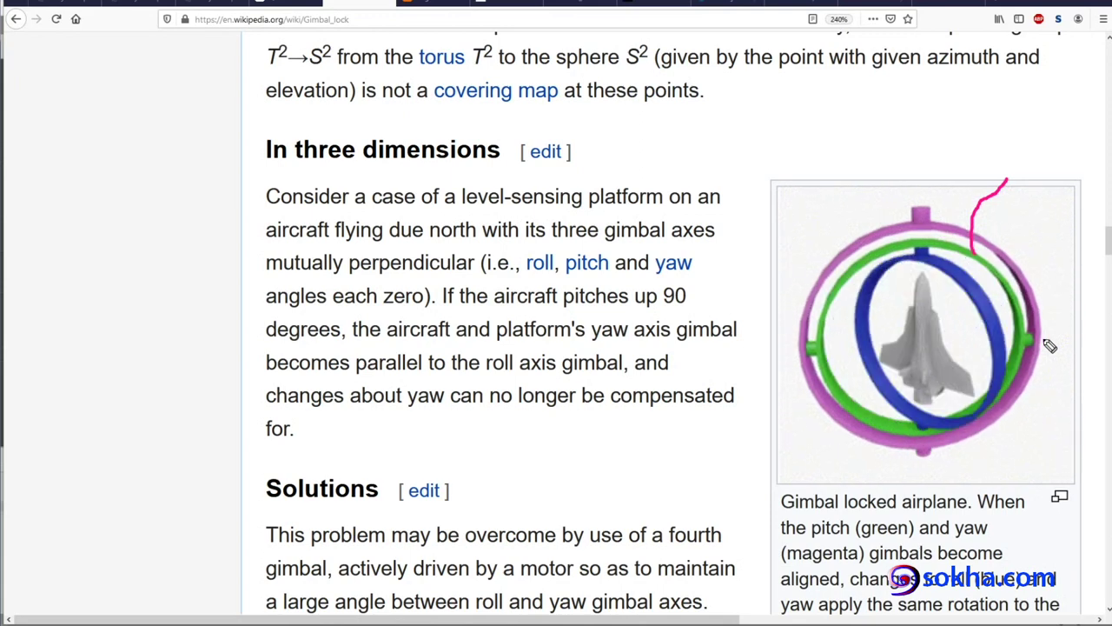
left_click_drag(979, 221, 903, 261)
left_click_drag(946, 434, 909, 396)
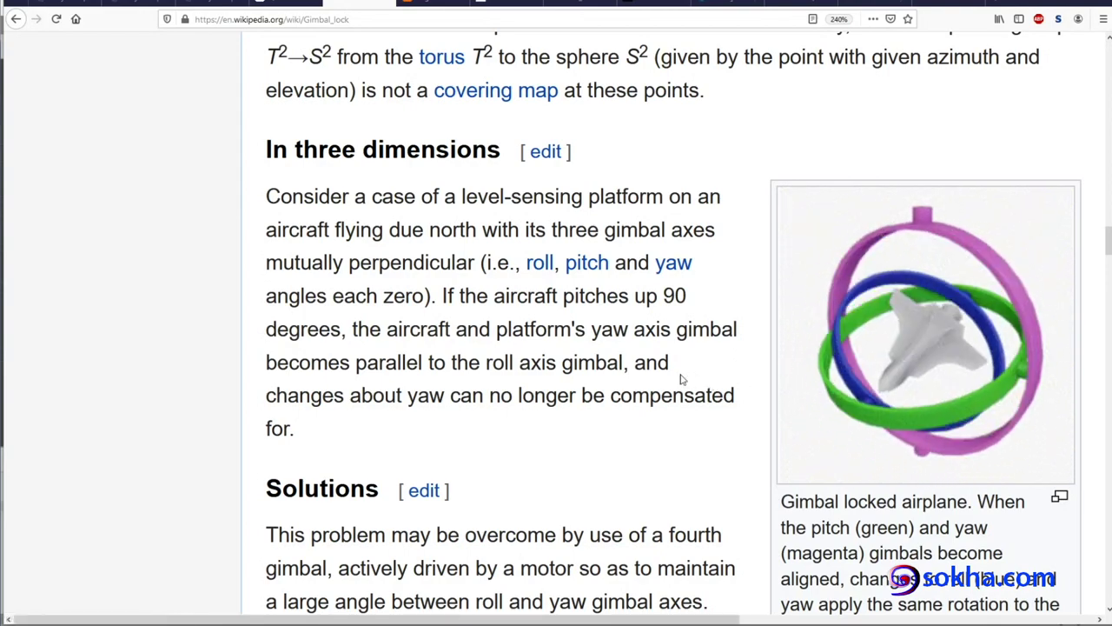
Step: Scroll the Gimbal lock article down to the On Apollo 11 section
scroll(682, 379, "down", 2)
scroll(683, 379, "down", 3)
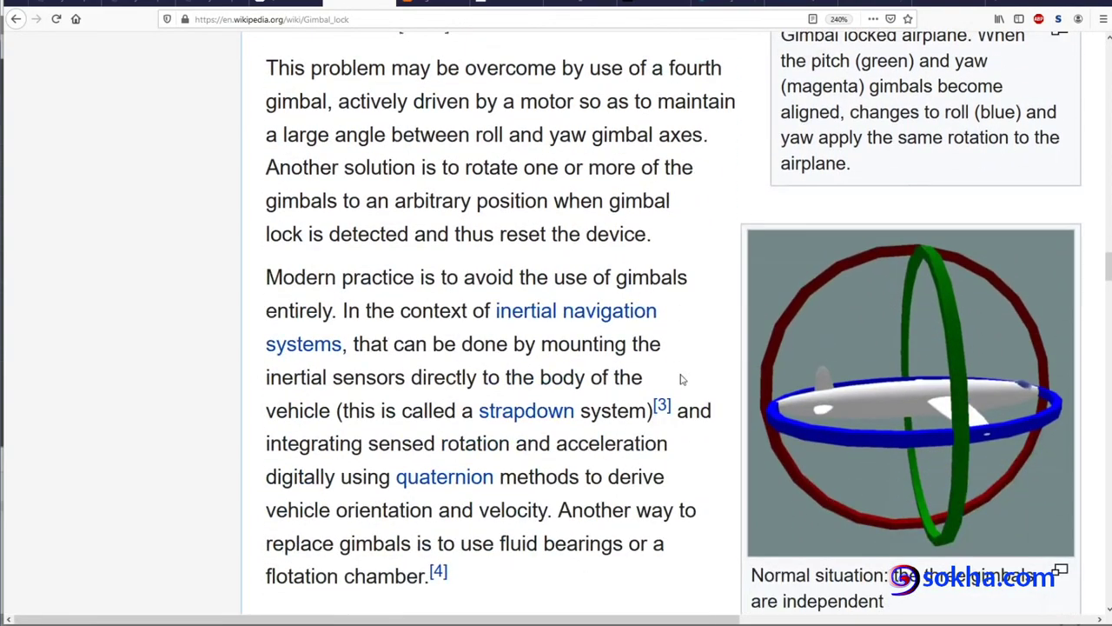
scroll(682, 380, "down", 2)
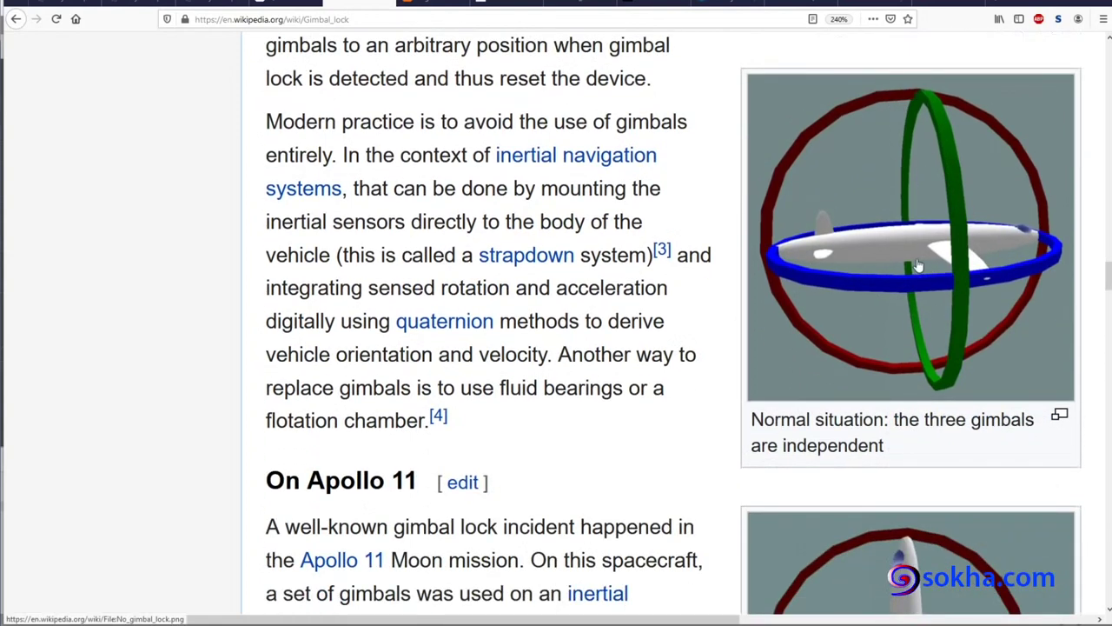
scroll(893, 247, "down", 5)
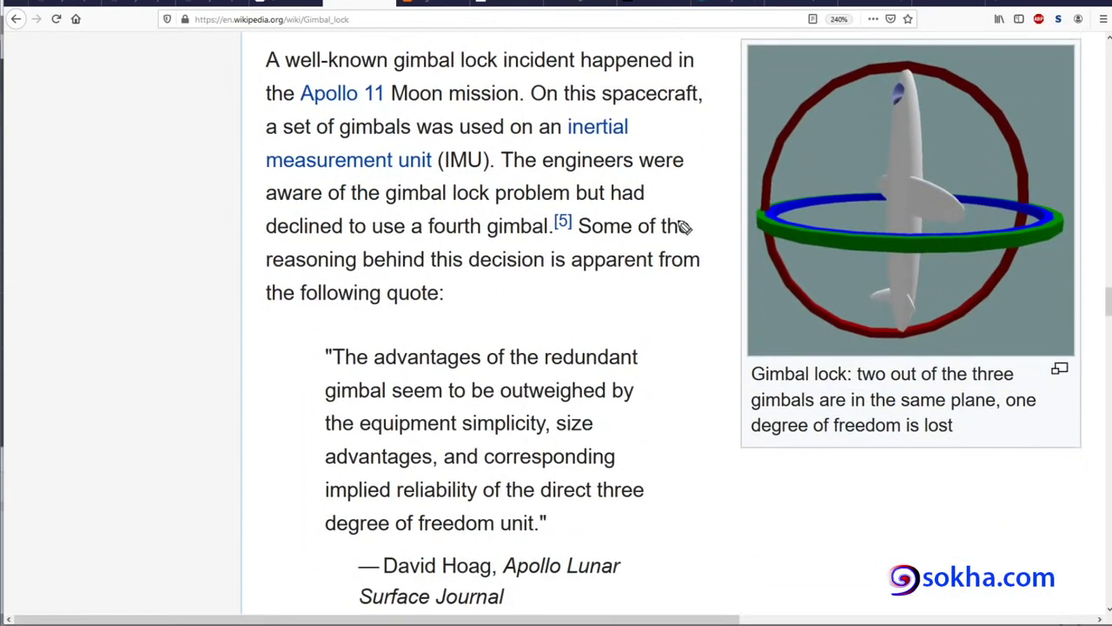
Step: Annotate the gimbal lock illustration, marking the red and green rings and underlining the caption
left_click_drag(670, 259, 778, 237)
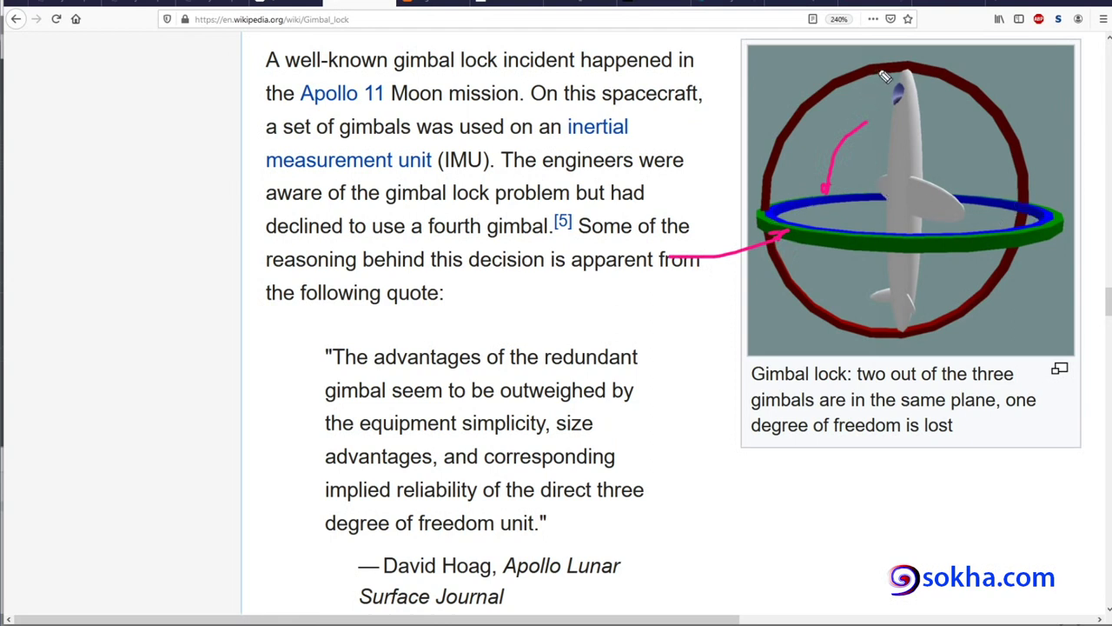
left_click_drag(798, 117, 971, 89)
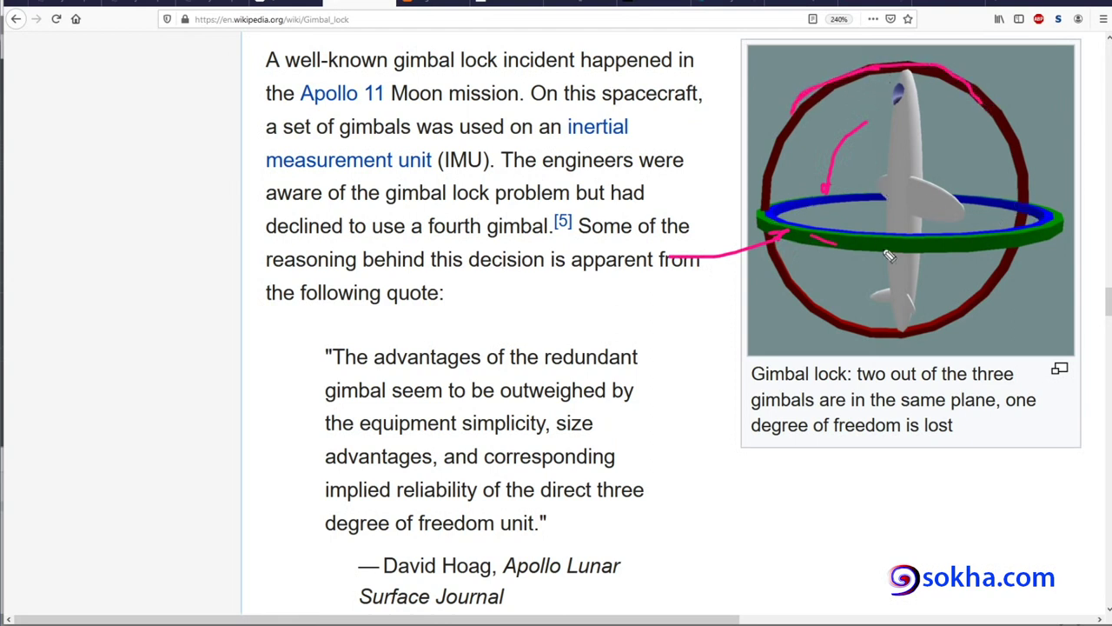
left_click_drag(888, 254, 966, 254)
mouse_move(755, 388)
left_mouse_down()
mouse_move(836, 383)
mouse_move(715, 397)
left_mouse_up()
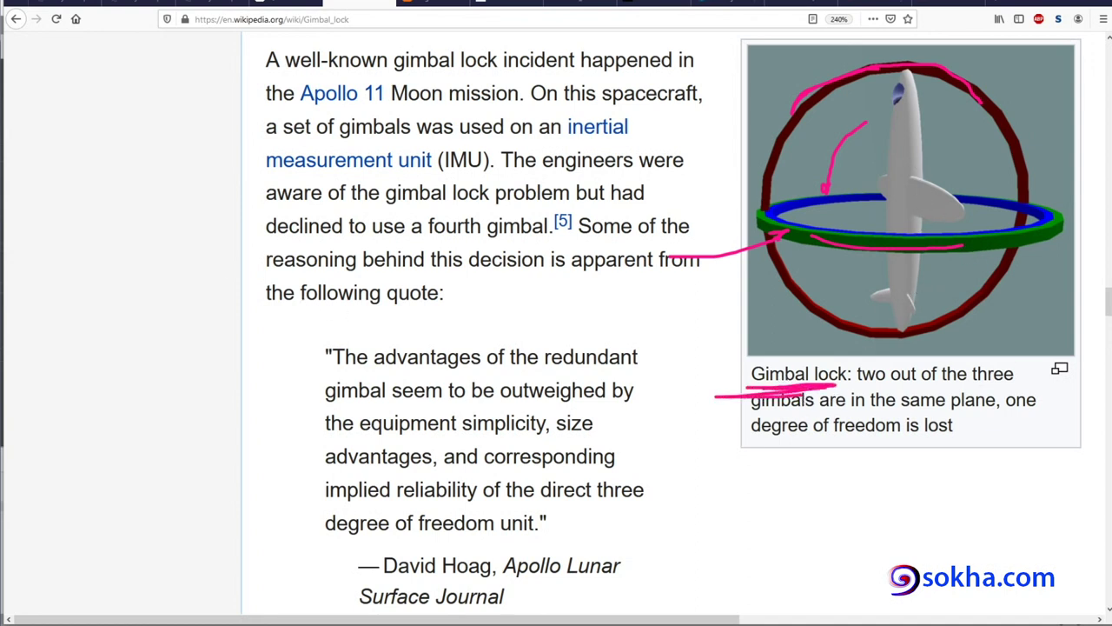
Step: Find Wikipedia's 'Loss of a degree of freedom with Euler angles' section and circle 'Euler' with an arrow
scroll(837, 297, "down", 4)
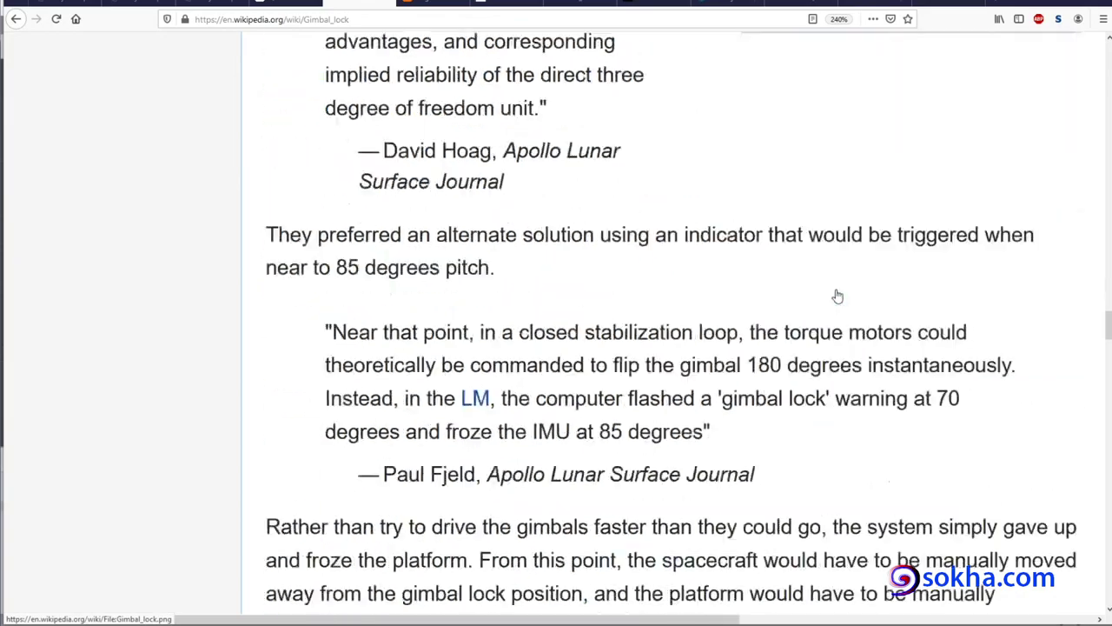
scroll(836, 297, "down", 8)
scroll(836, 297, "down", 5)
scroll(837, 297, "down", 9)
scroll(837, 297, "down", 5)
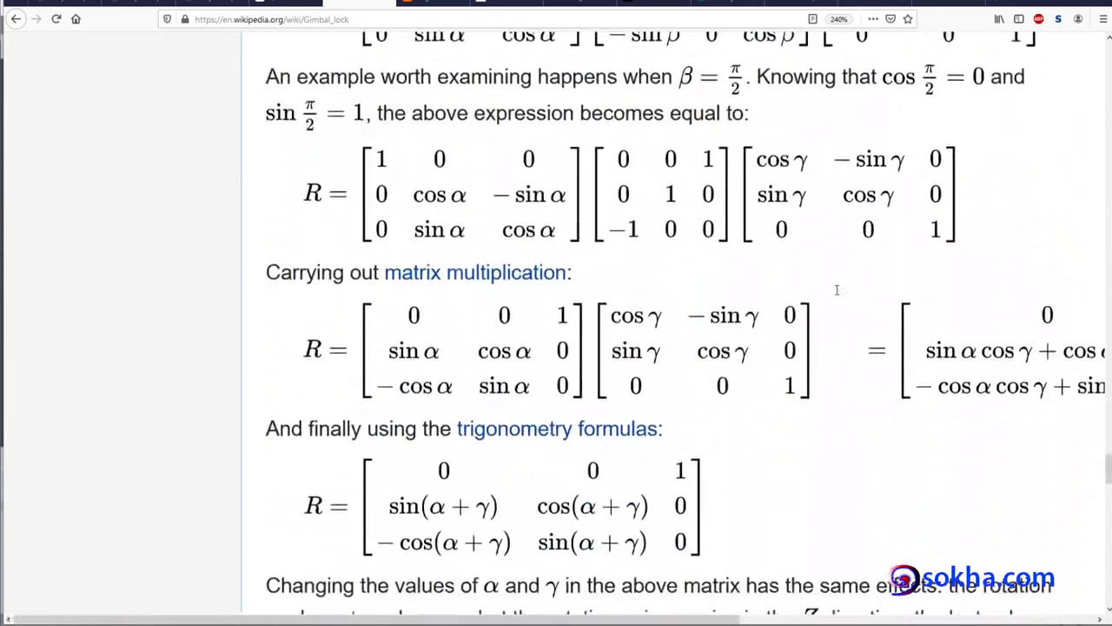
scroll(836, 297, "up", 3)
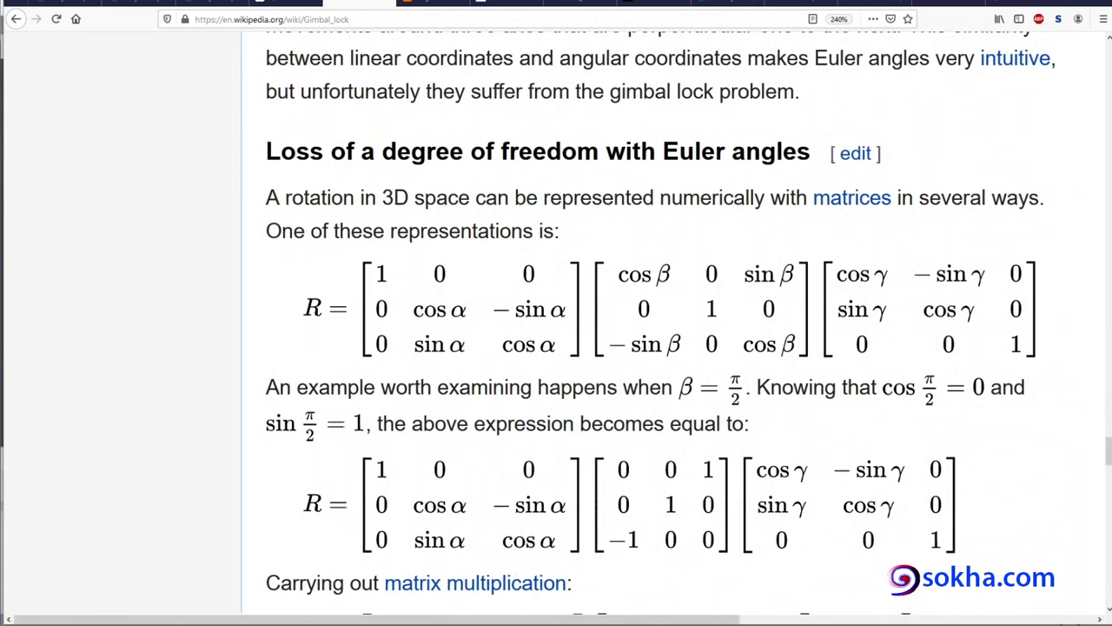
mouse_move(674, 127)
left_mouse_down()
mouse_move(697, 179)
mouse_move(706, 130)
left_mouse_up()
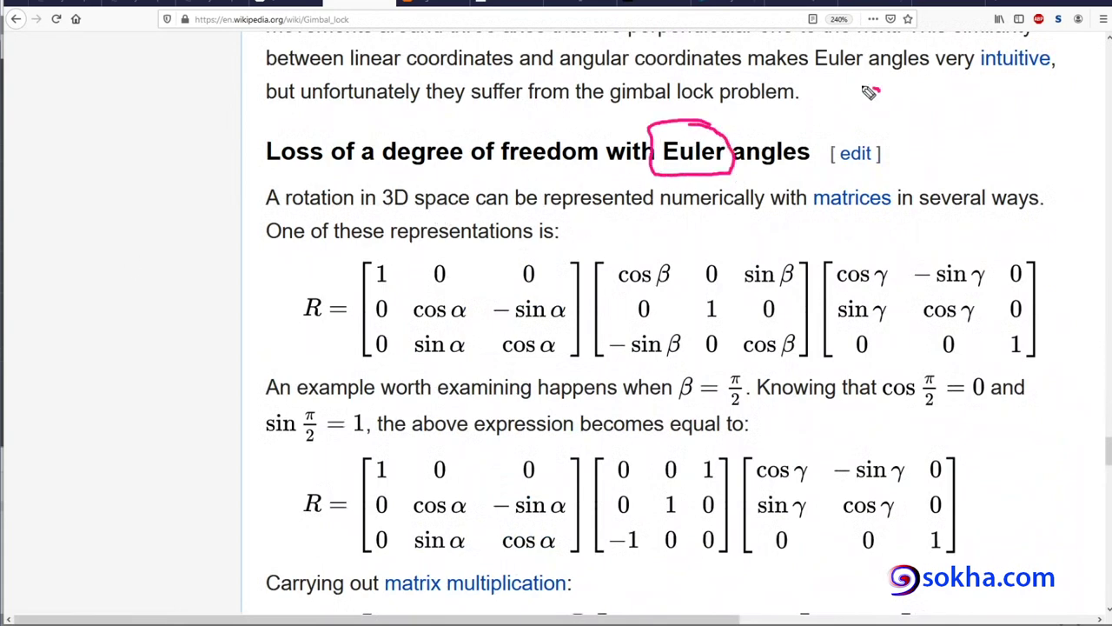
left_click_drag(876, 90, 732, 135)
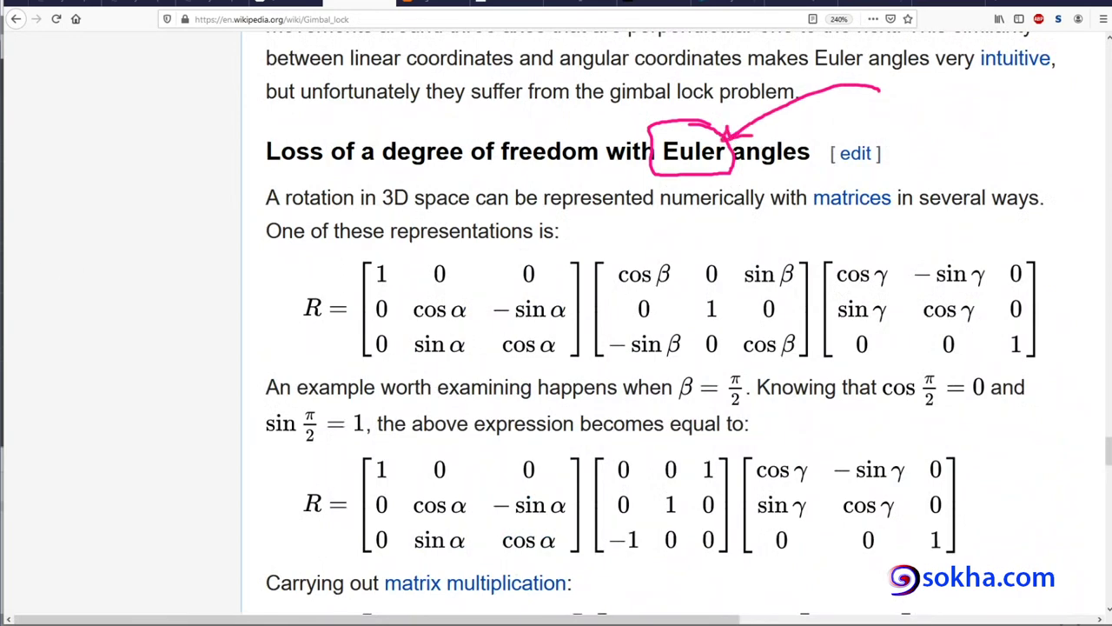
Step: Clear the pen annotations and return to the ksAngleAxis script in Visual Studio
key("Escape")
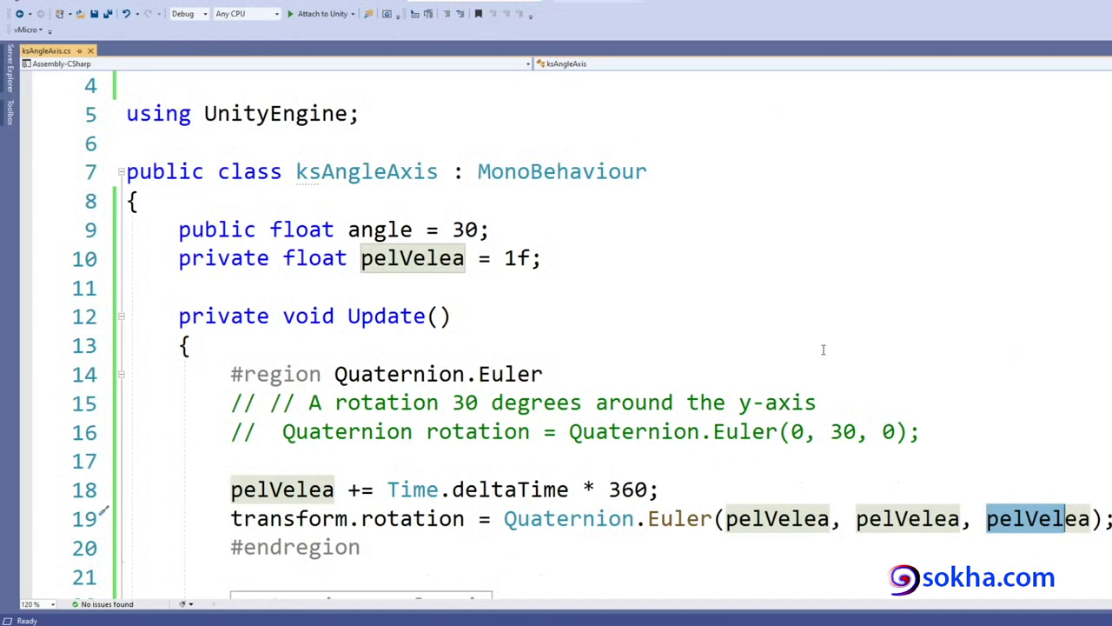
scroll(823, 349, "down", 1)
key("Escape")
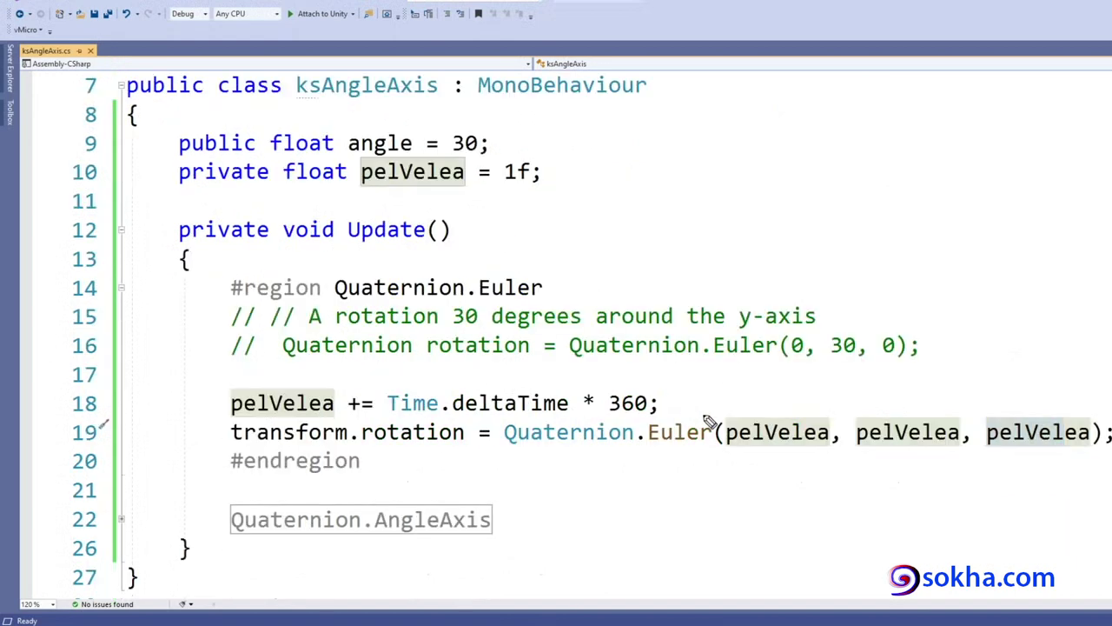
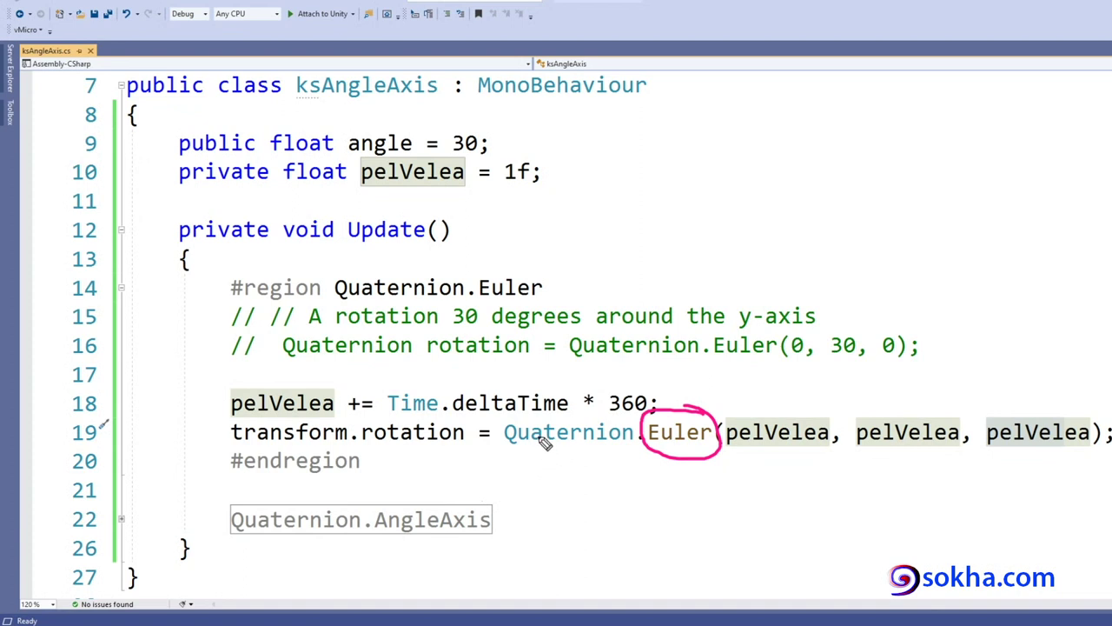
Step: Tick off the pelVelea arguments of Quaternion.Euler with the pen, then clear the marks
left_click_drag(935, 402, 963, 367)
left_click_drag(1007, 392, 1050, 386)
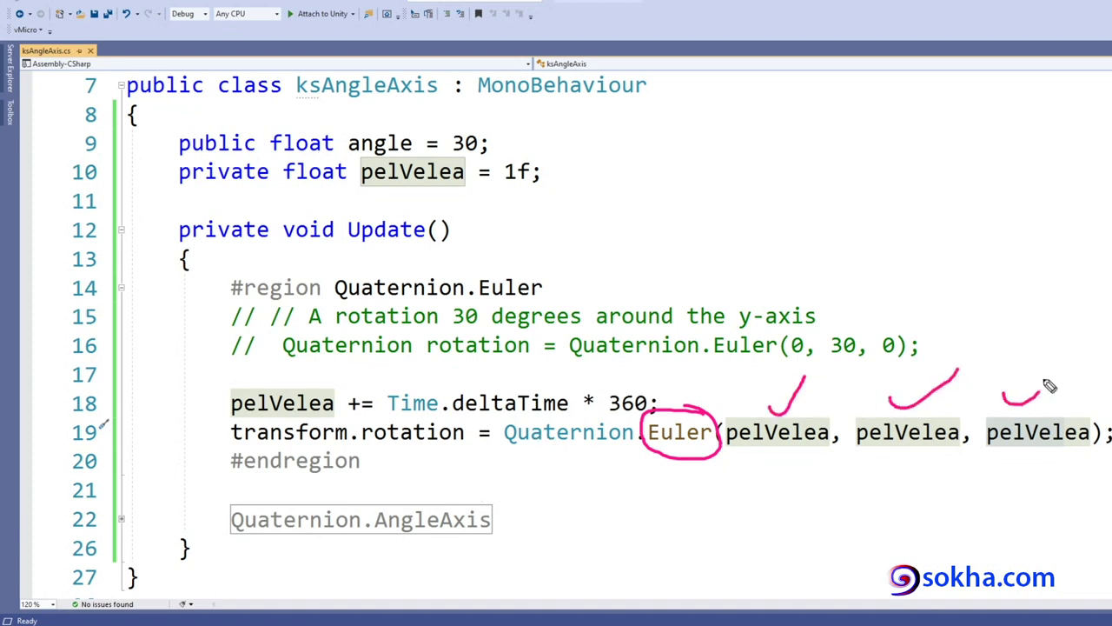
key("Escape")
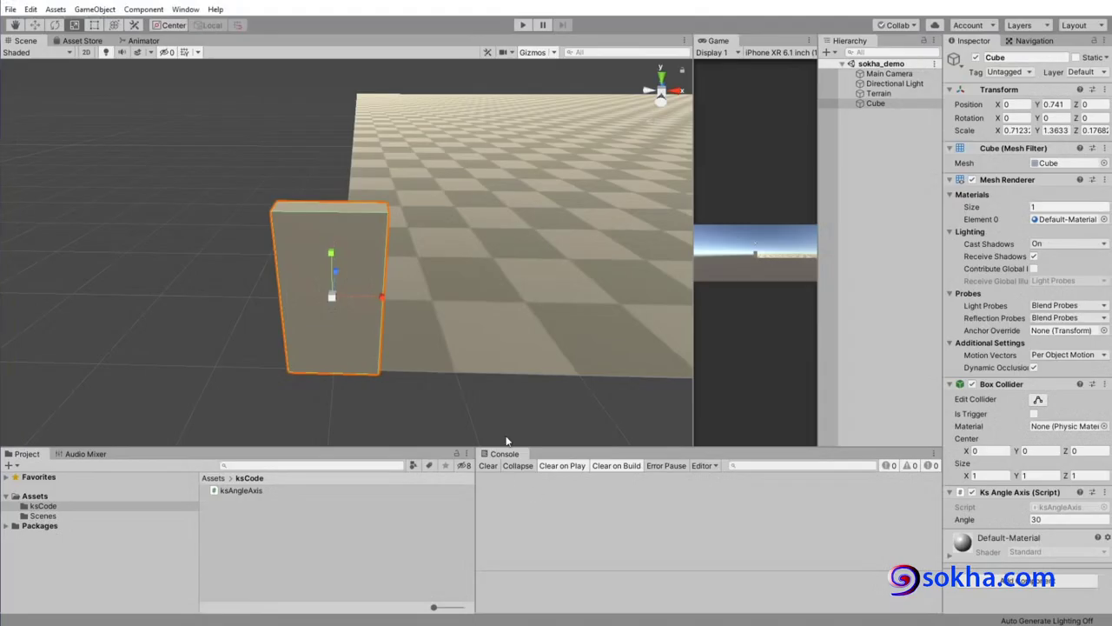
Step: Play the scene, annotate the Cube tumbling on three axes, then return to ksAngleAxis.cs
left_click(521, 24)
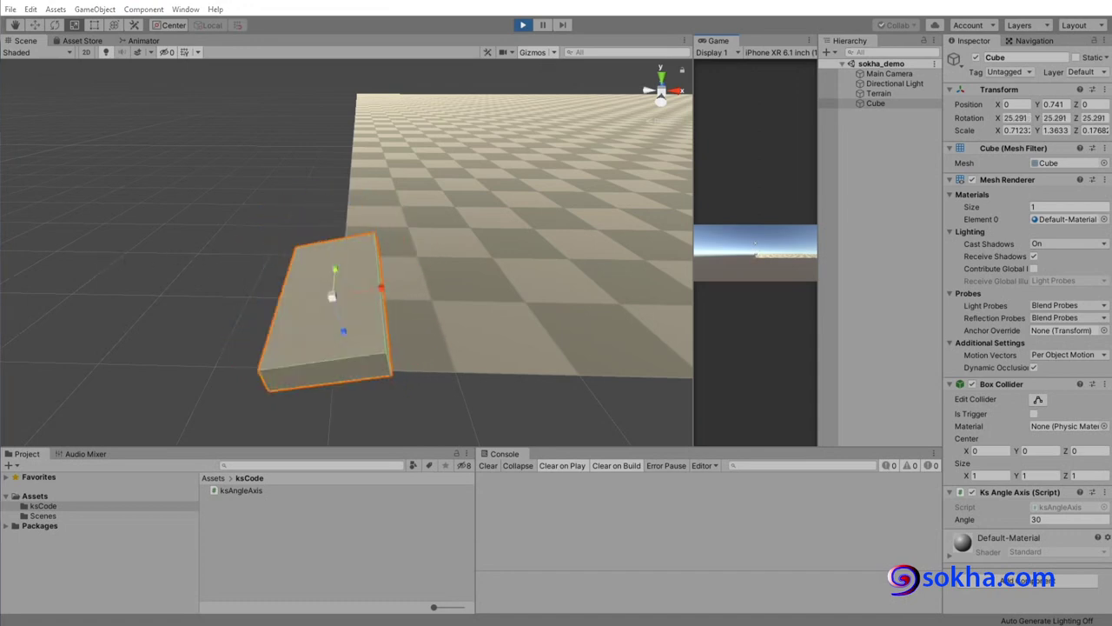
mouse_move(183, 104)
left_mouse_down()
mouse_move(174, 115)
mouse_move(194, 154)
left_mouse_up()
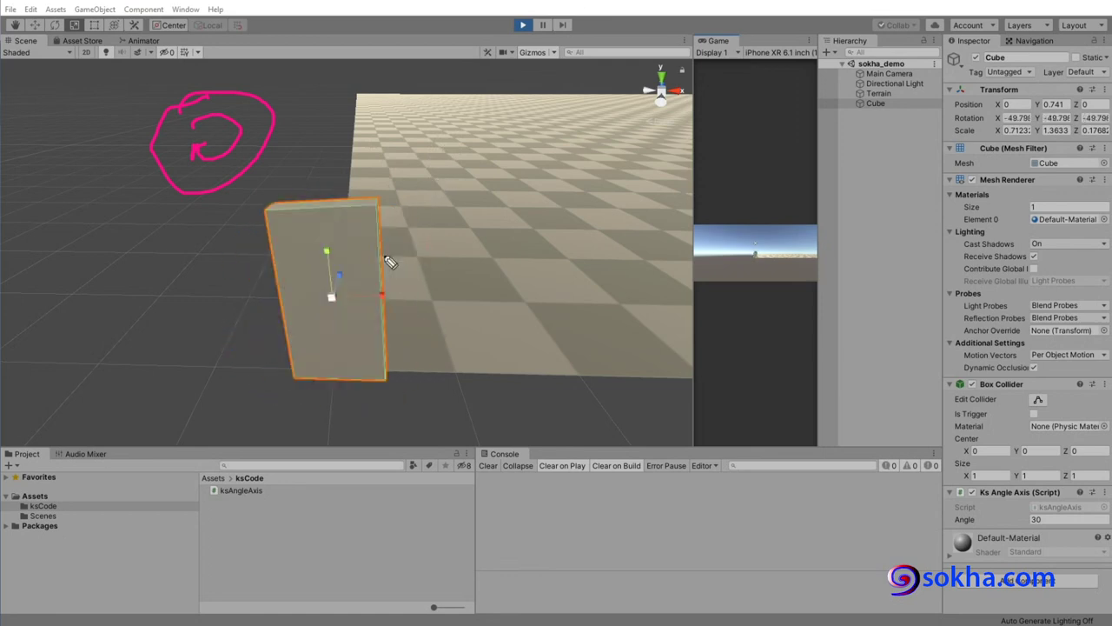
mouse_move(581, 196)
left_mouse_down()
mouse_move(433, 251)
mouse_move(460, 258)
left_mouse_up()
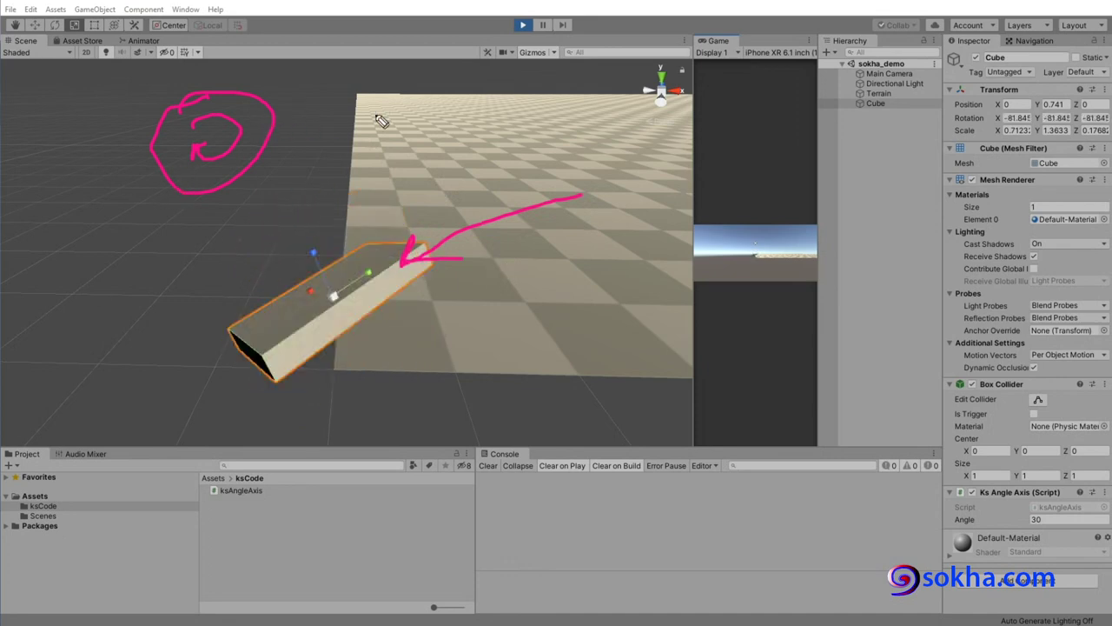
left_click_drag(318, 87, 424, 122)
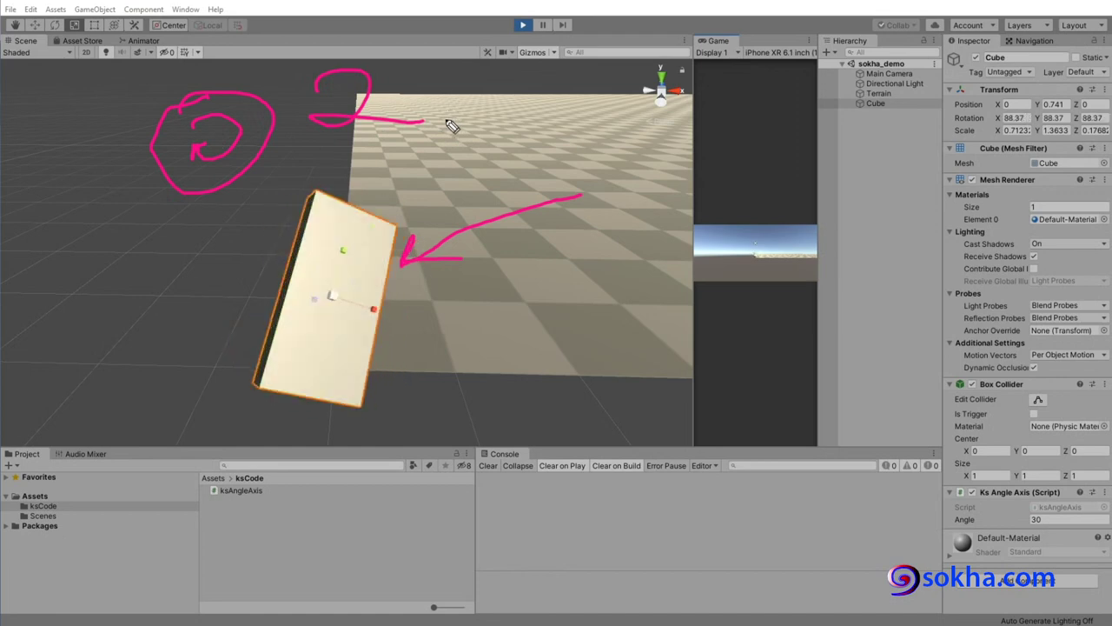
mouse_move(497, 280)
left_mouse_down()
mouse_move(514, 313)
mouse_move(489, 352)
left_mouse_up()
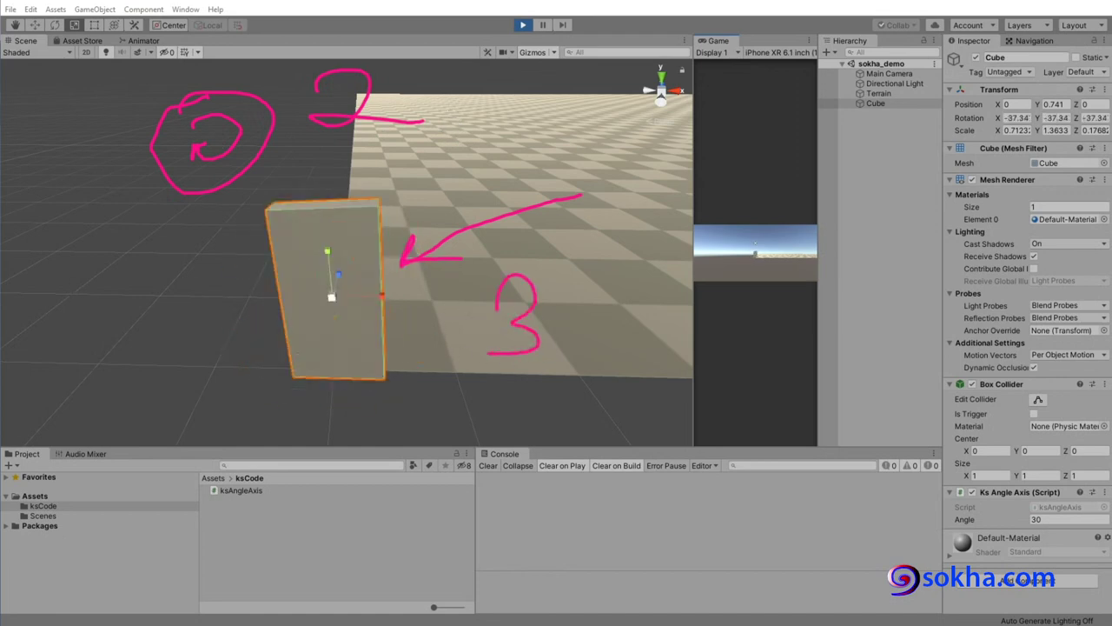
key("Escape")
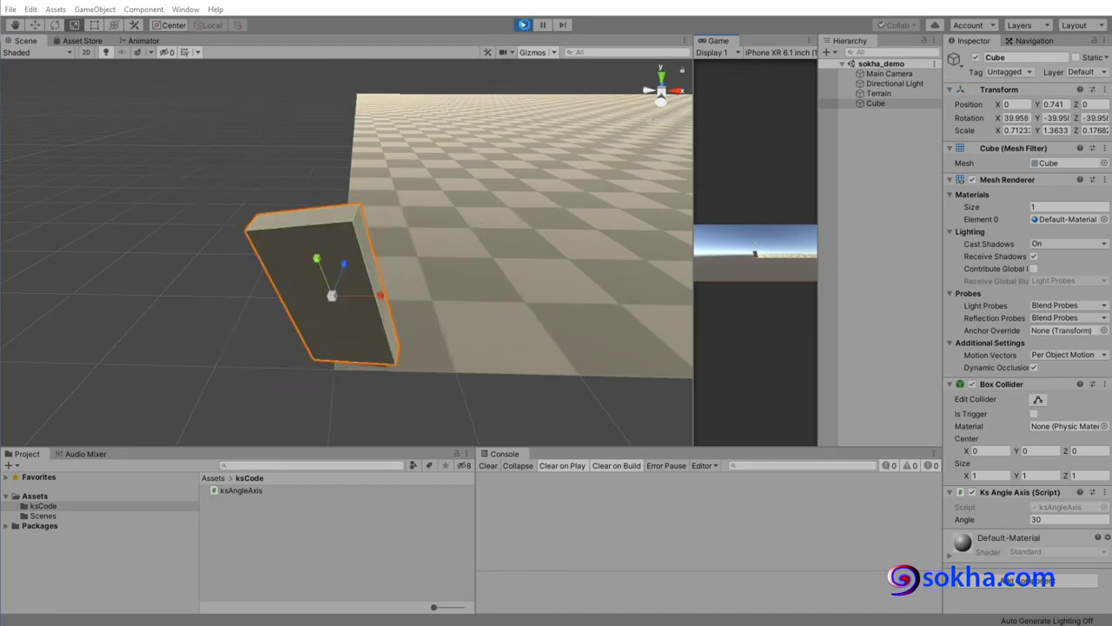
key("ctrl+p")
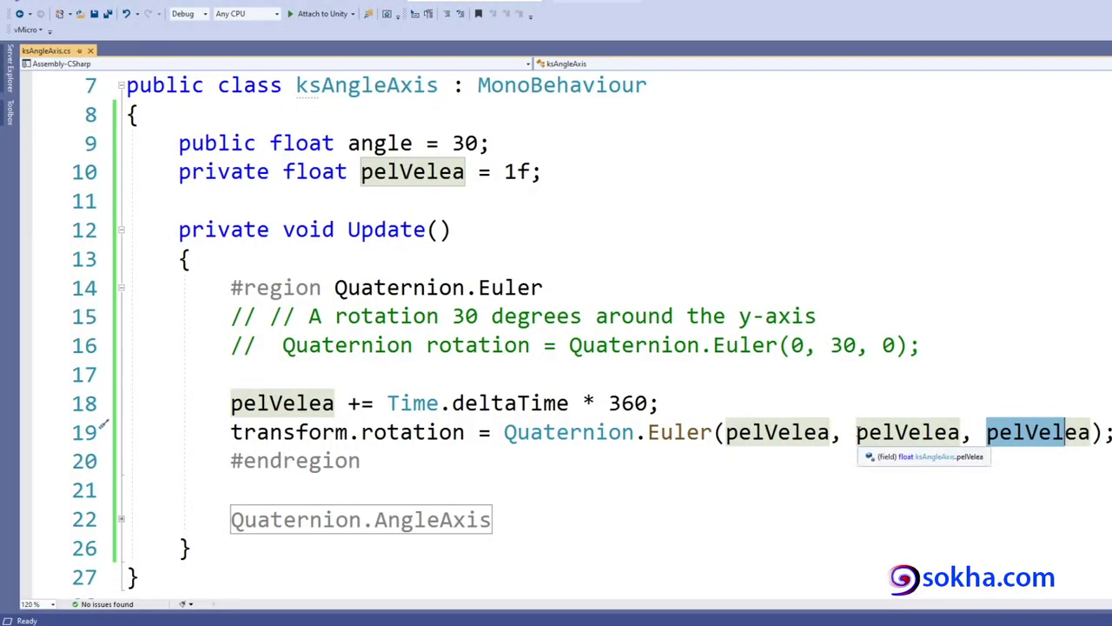
Step: Replace the first pelVelea argument of Quaternion.Euler with 0
left_click_drag(728, 432, 1000, 432)
type("0")
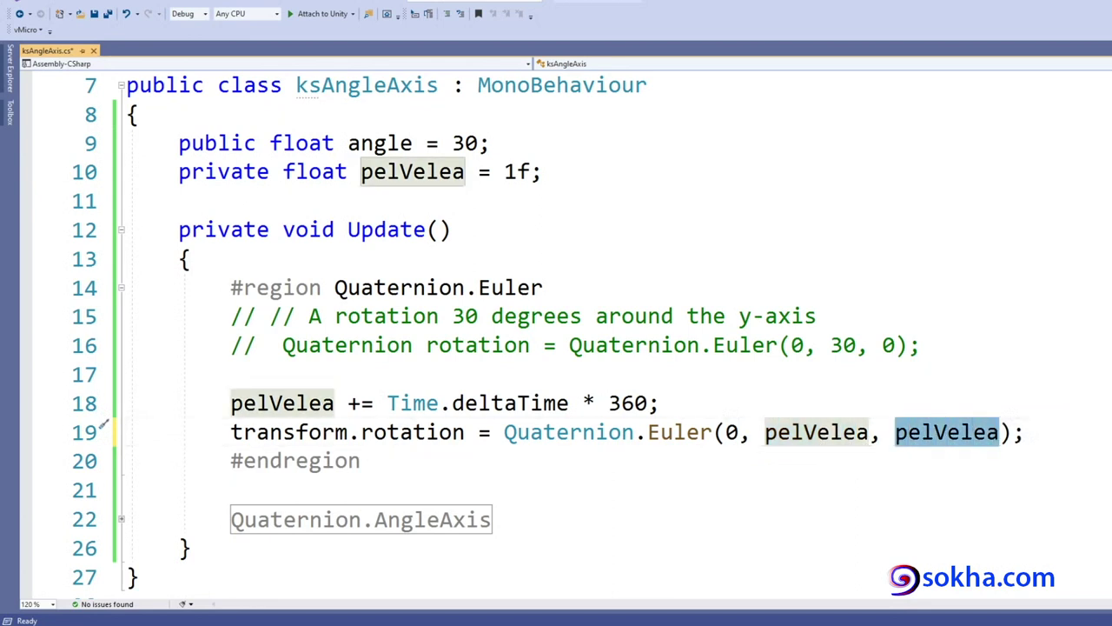
left_click(1000, 432)
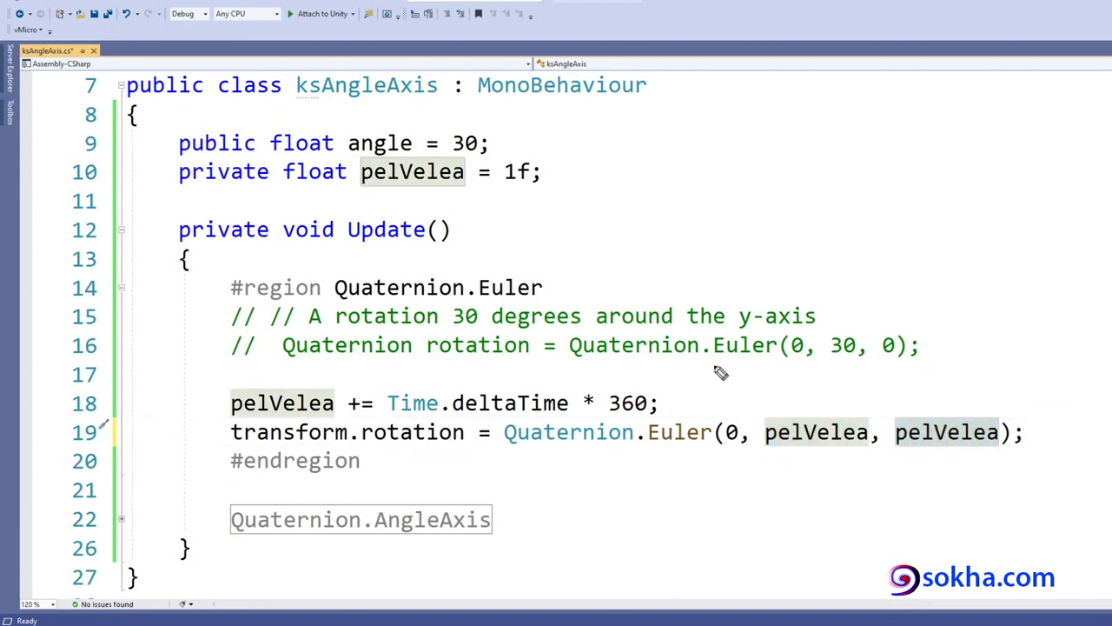
Step: Underline Euler in the commented example, save the script, and stop the Unity test run
left_click_drag(712, 356, 782, 354)
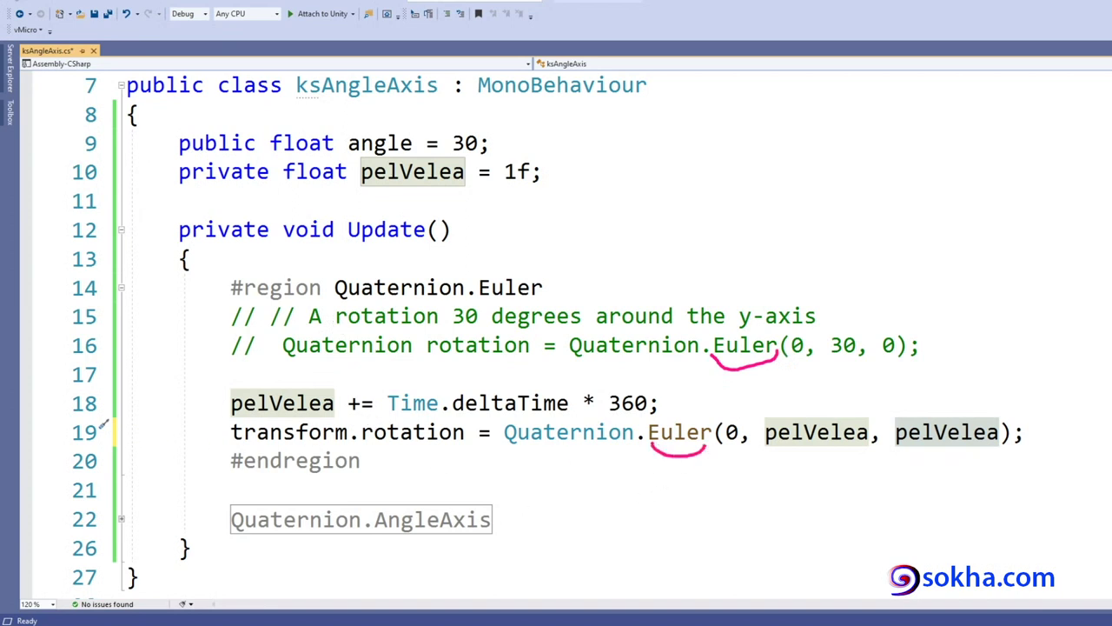
key("Escape")
left_click(117, 17)
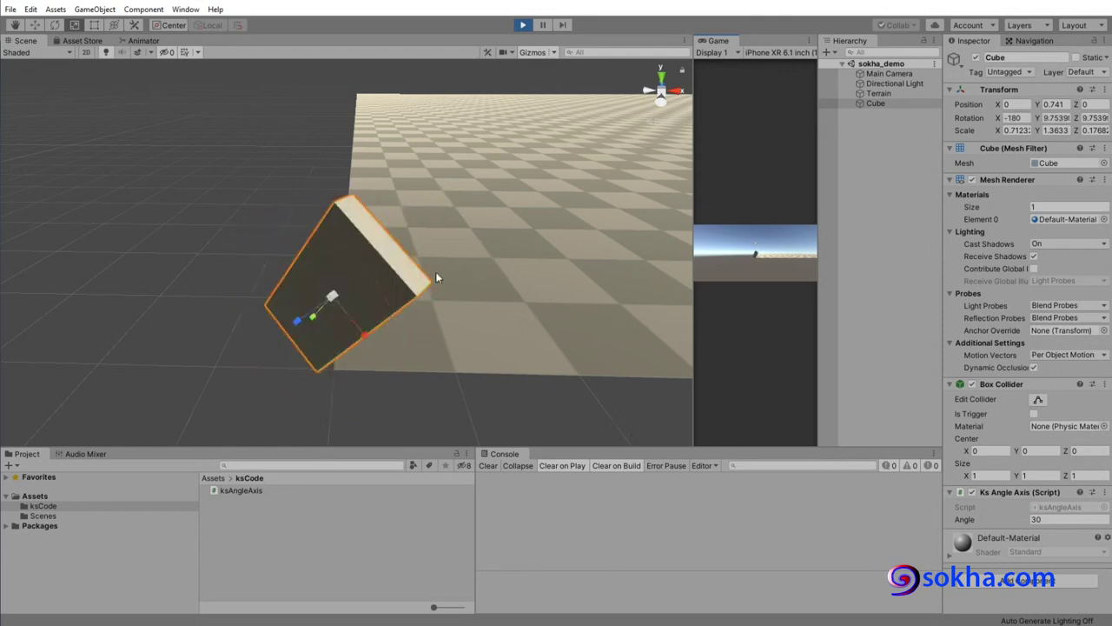
left_click(523, 25)
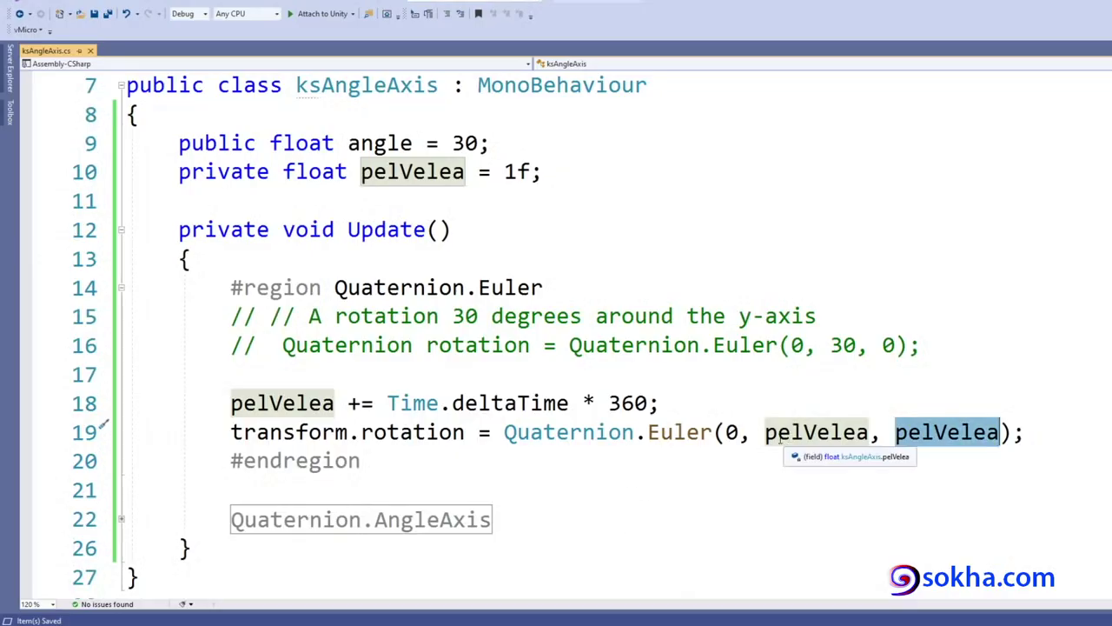
Step: Rewrite the Euler arguments as (0, pelVelea, 0) using IntelliSense, save, and return to Unity
left_click_drag(765, 432, 872, 432)
type("0")
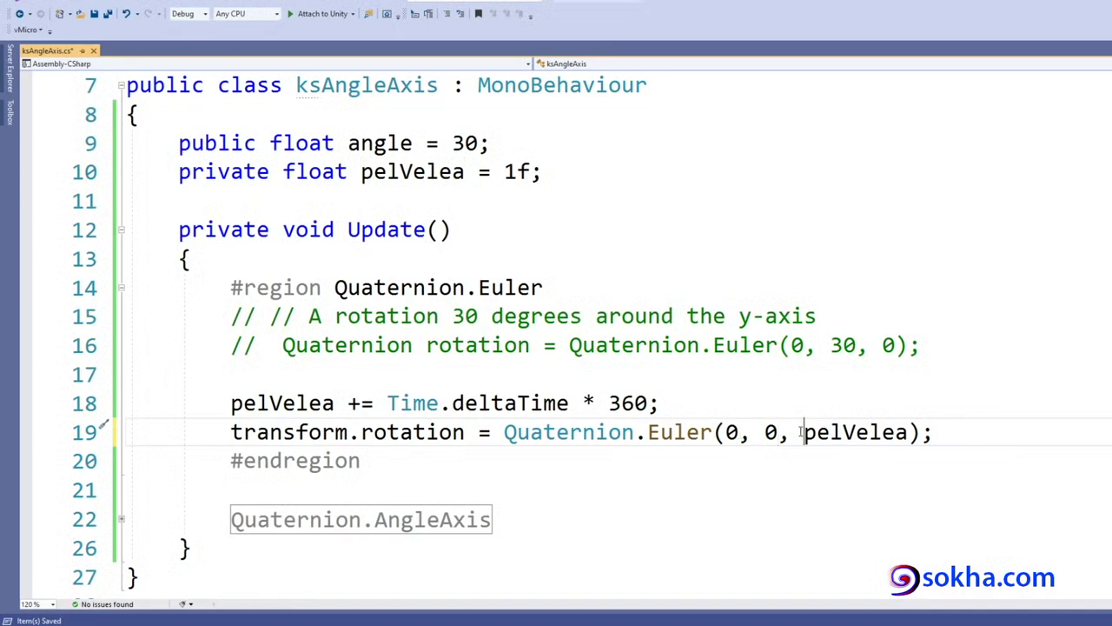
left_click_drag(804, 432, 908, 432)
type("0")
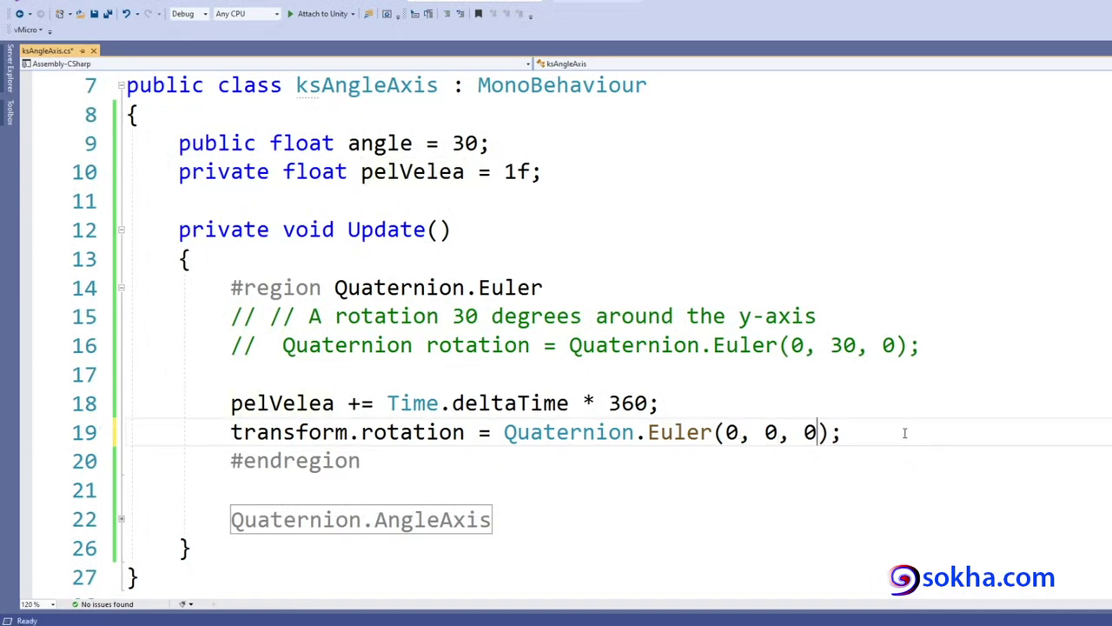
double_click(771, 432)
type("p")
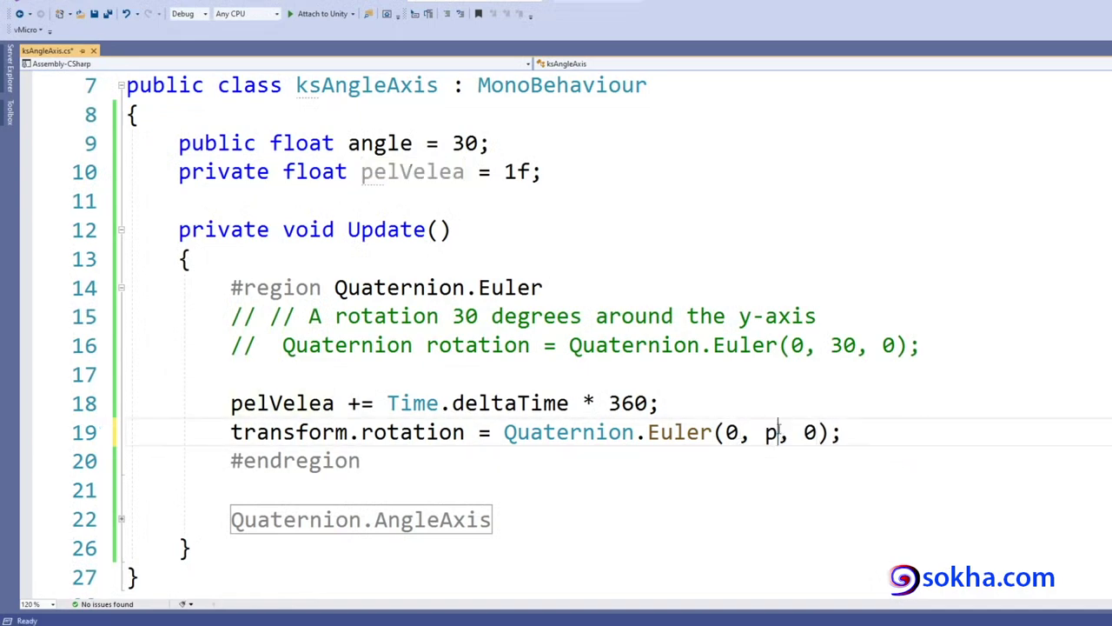
type("el")
key("Tab")
key("ctrl+s")
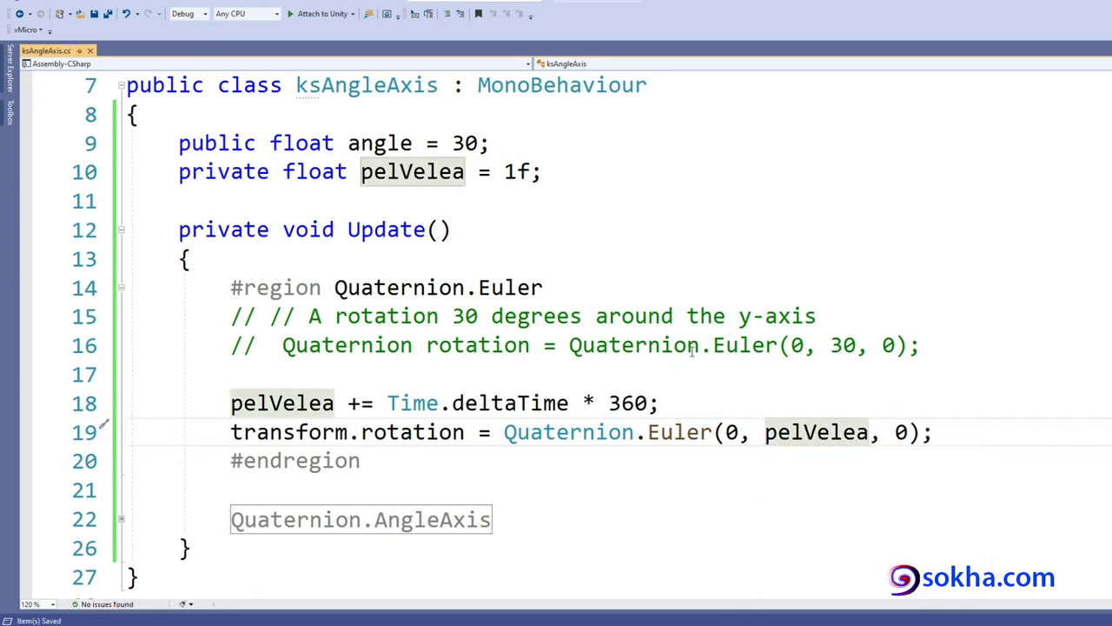
key("alt+Tab")
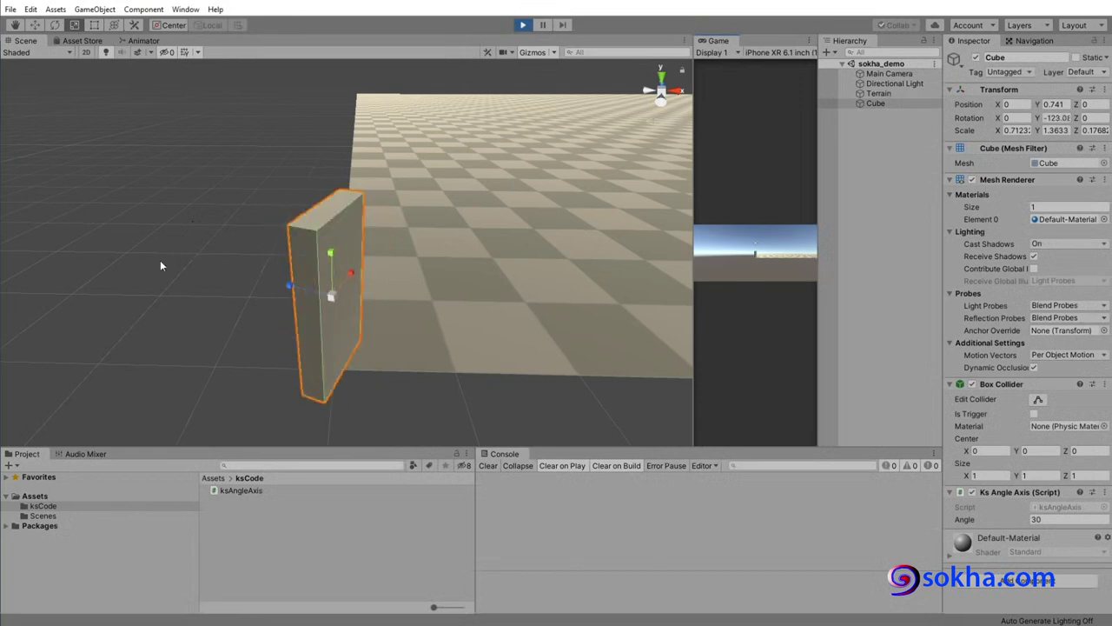
Step: Stop the scene and draw the Cube's vertical Y spin axis with the pen
left_click(524, 25)
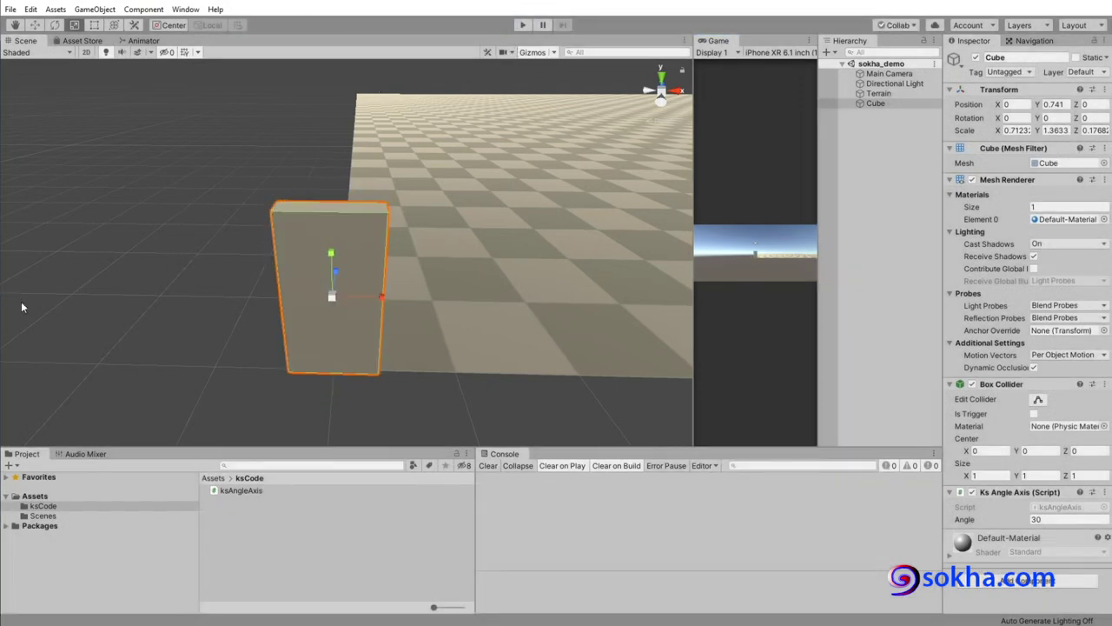
mouse_move(266, 119)
left_mouse_down()
mouse_move(288, 397)
mouse_move(268, 224)
mouse_move(286, 318)
mouse_move(280, 410)
left_mouse_up()
left_click_drag(335, 132, 325, 425)
left_click_drag(330, 145, 315, 434)
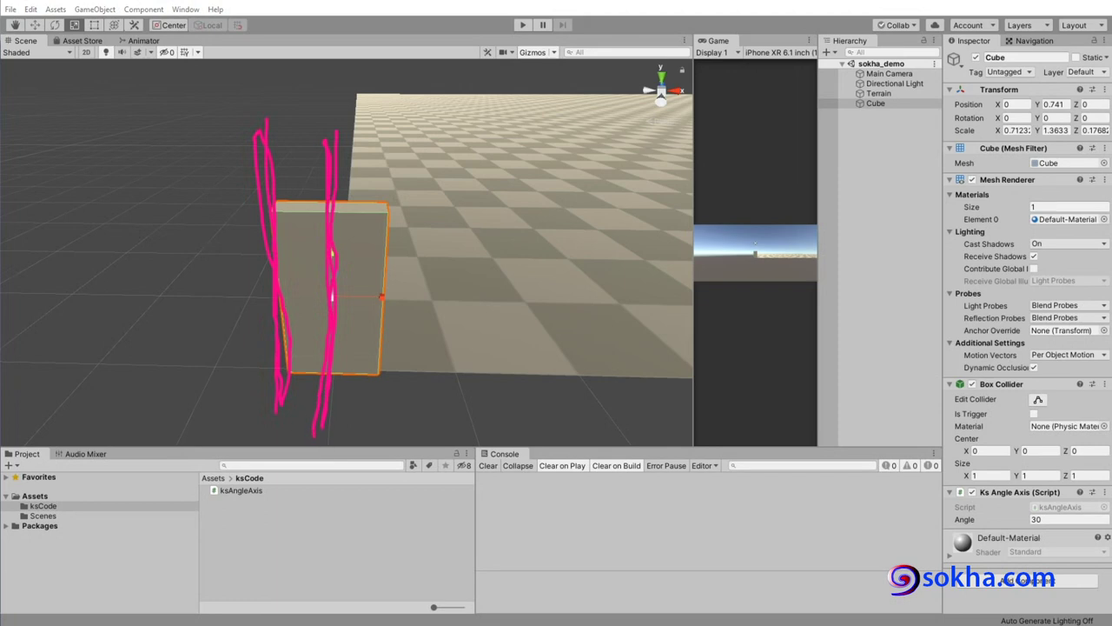
Step: Replay and stop the scene, show the Assets folder, then open the Quaternion docs page
left_click(520, 27)
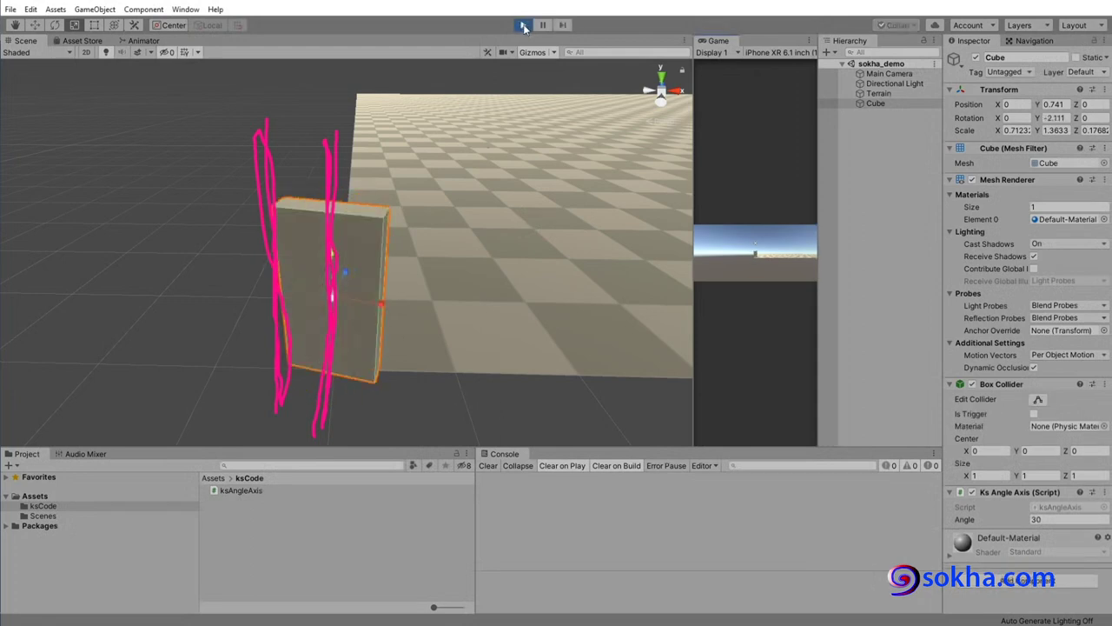
key("ctrl+p")
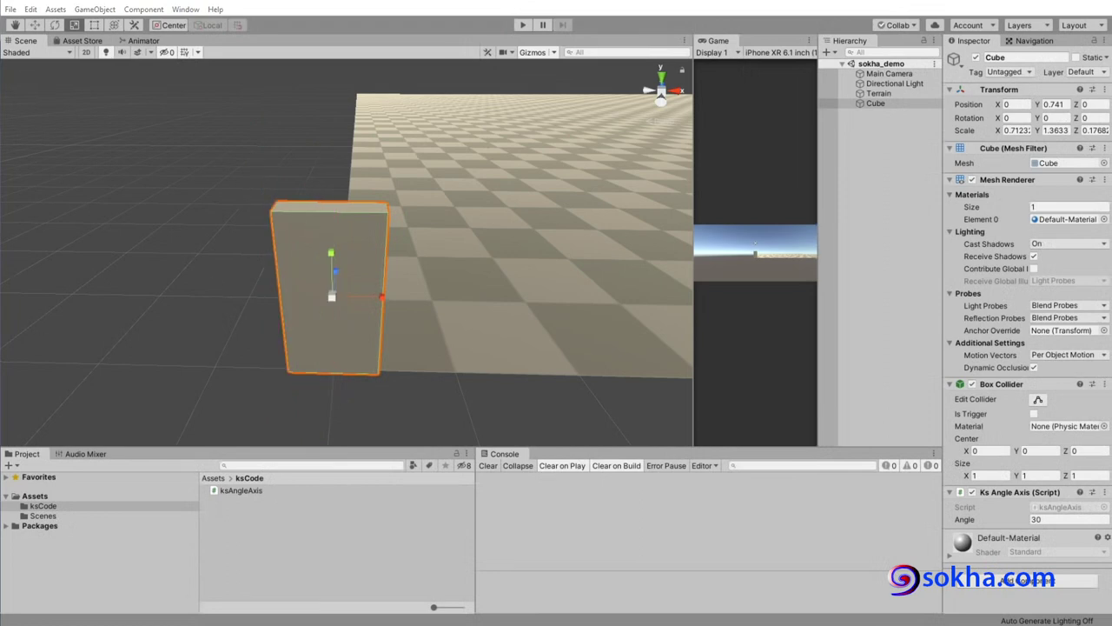
left_click(35, 495)
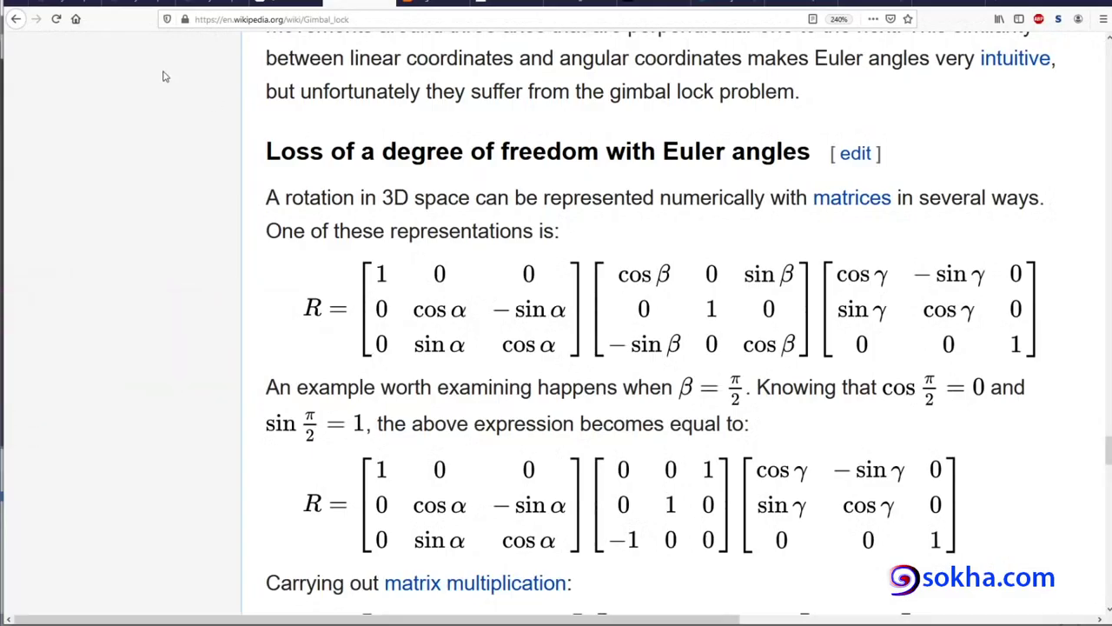
left_click(152, 7)
scroll(351, 354, "up", 5)
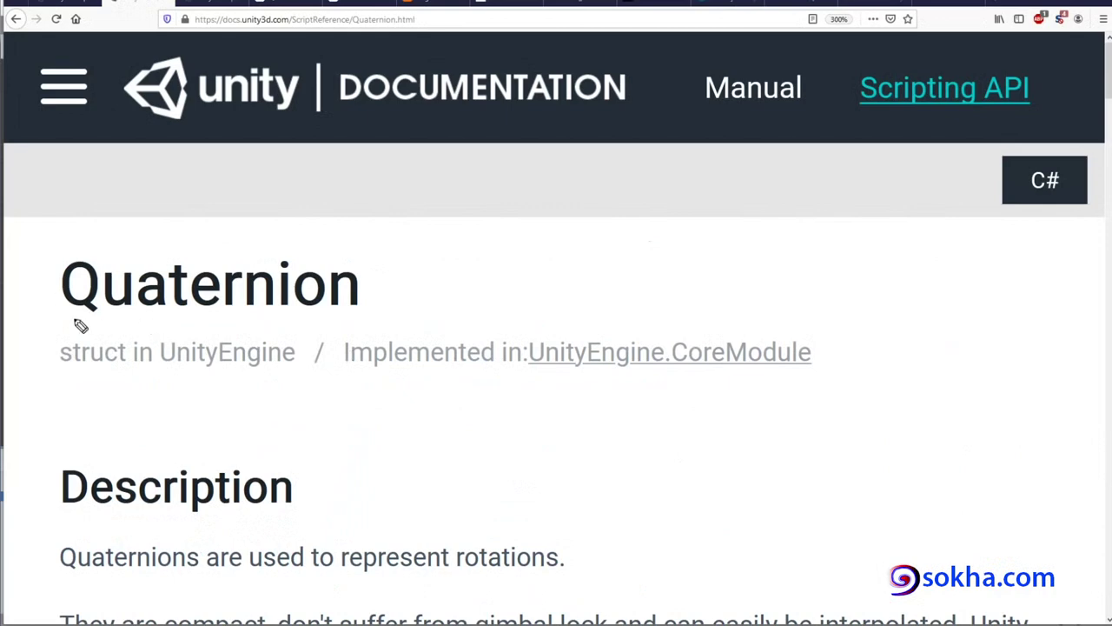
mouse_move(75, 322)
left_mouse_down()
mouse_move(259, 252)
mouse_move(391, 334)
left_mouse_up()
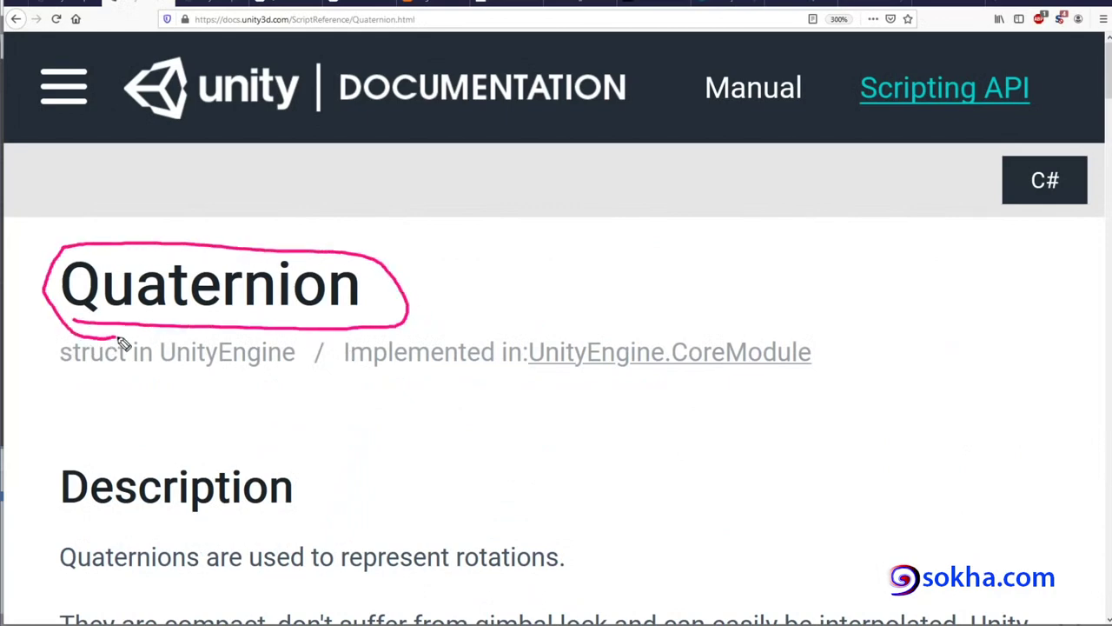
left_click_drag(148, 113, 417, 136)
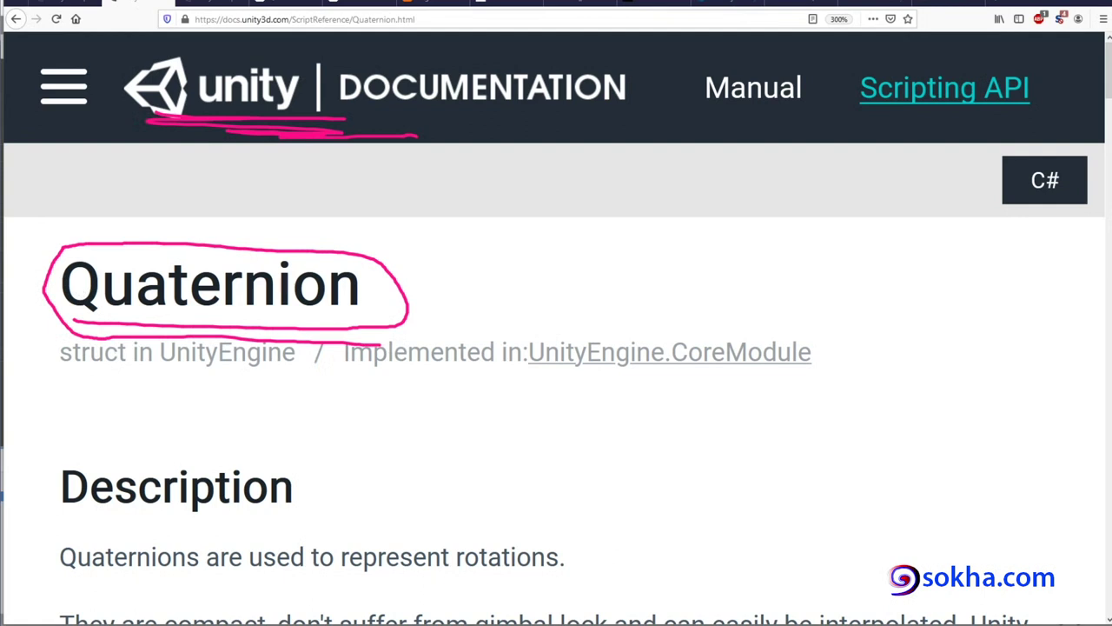
key("Escape")
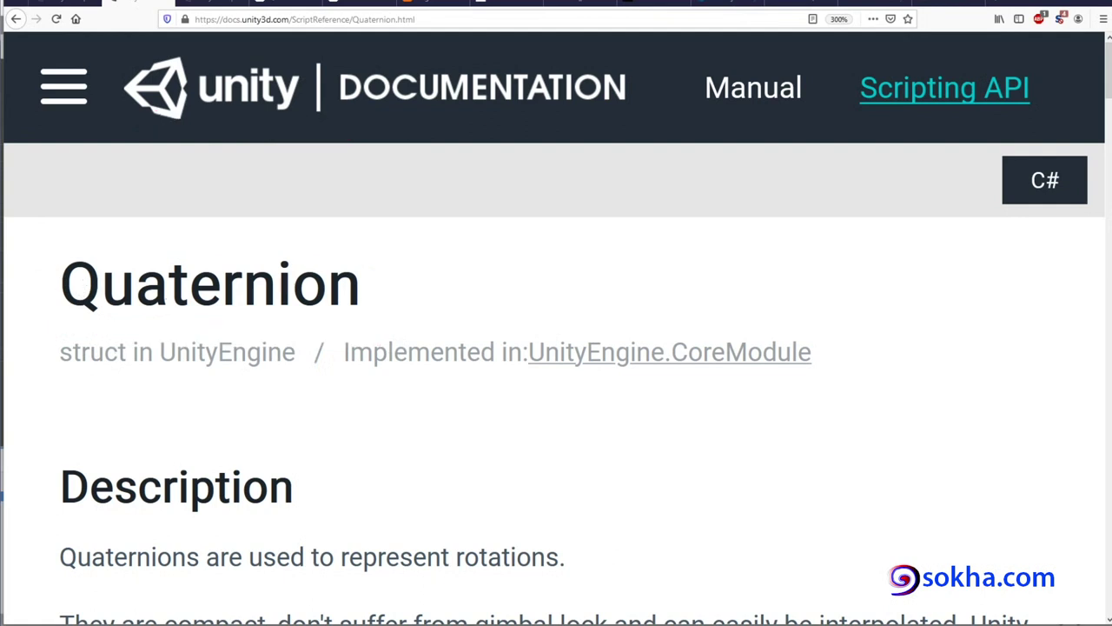
left_click_drag(81, 314, 217, 320)
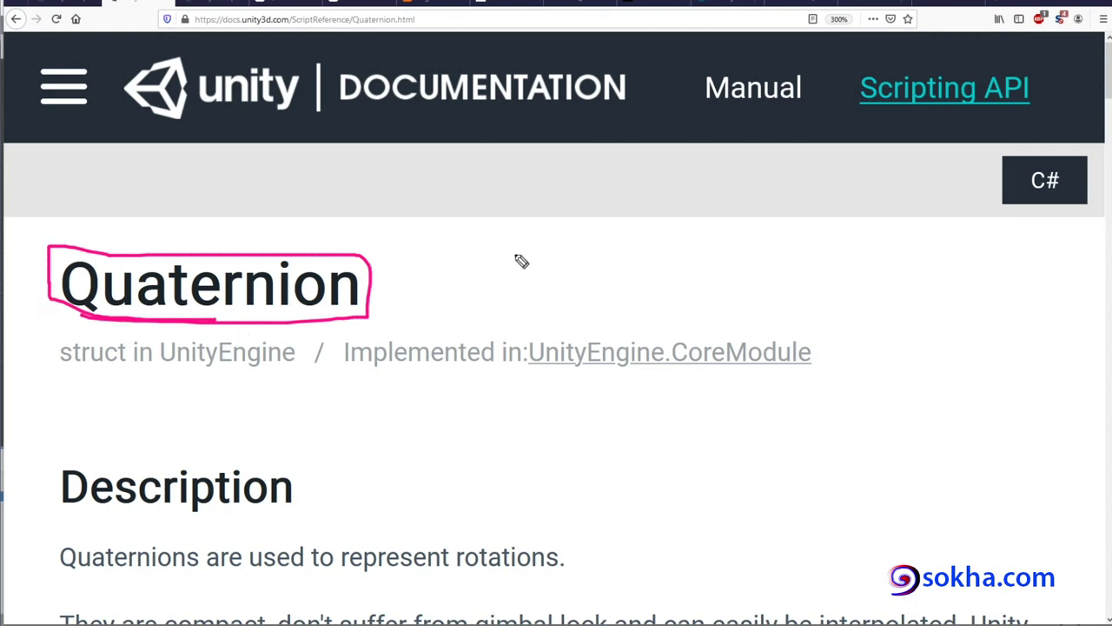
left_click_drag(558, 246, 401, 277)
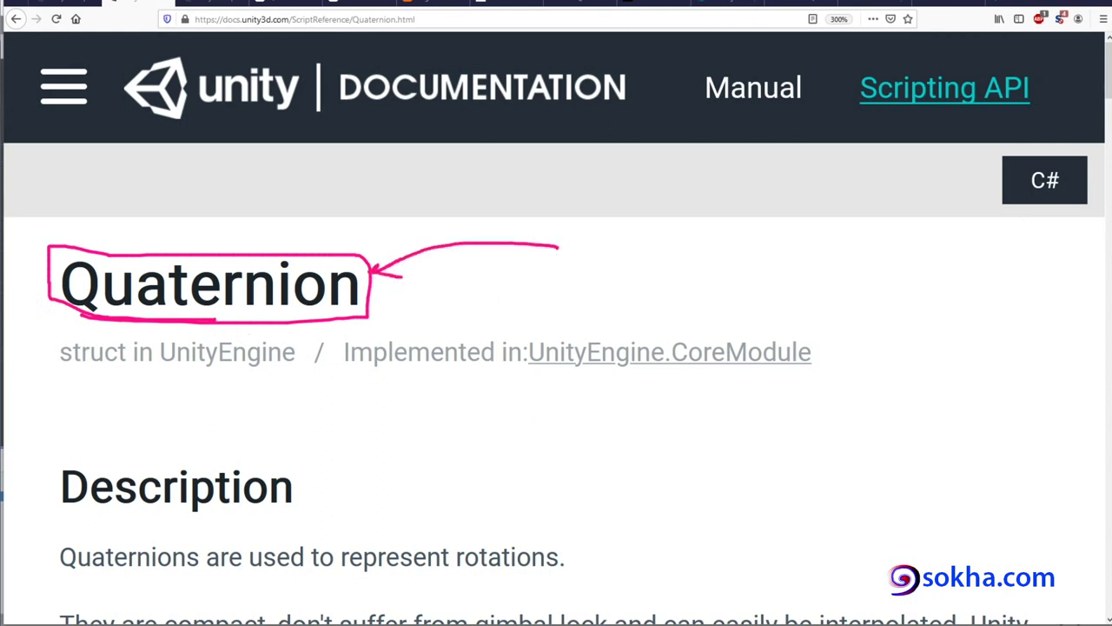
key("Escape")
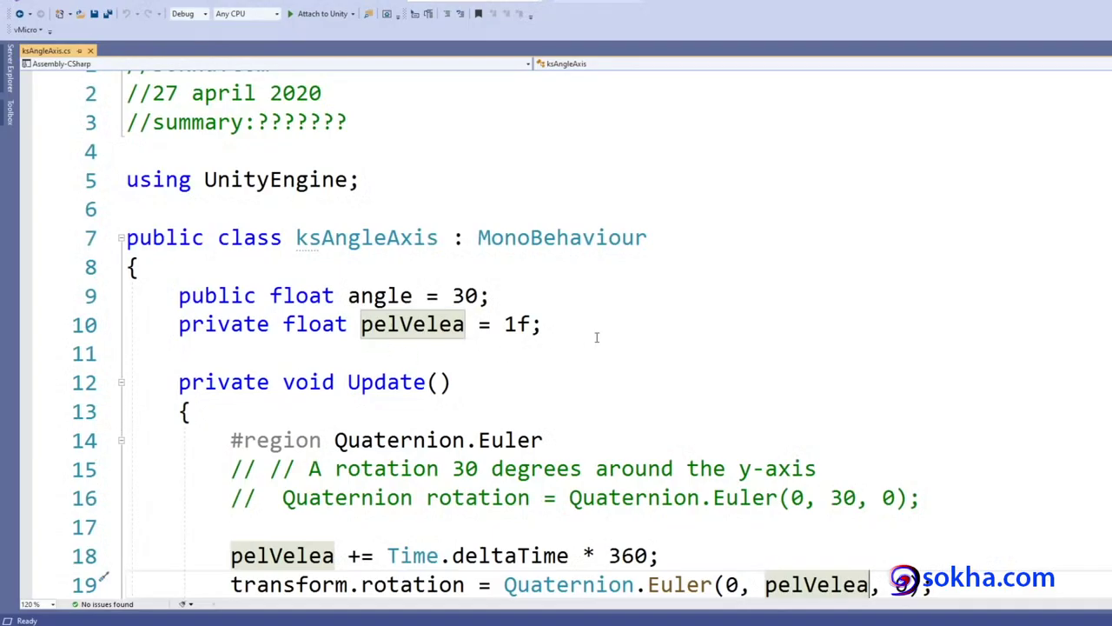
scroll(597, 338, "down", 1)
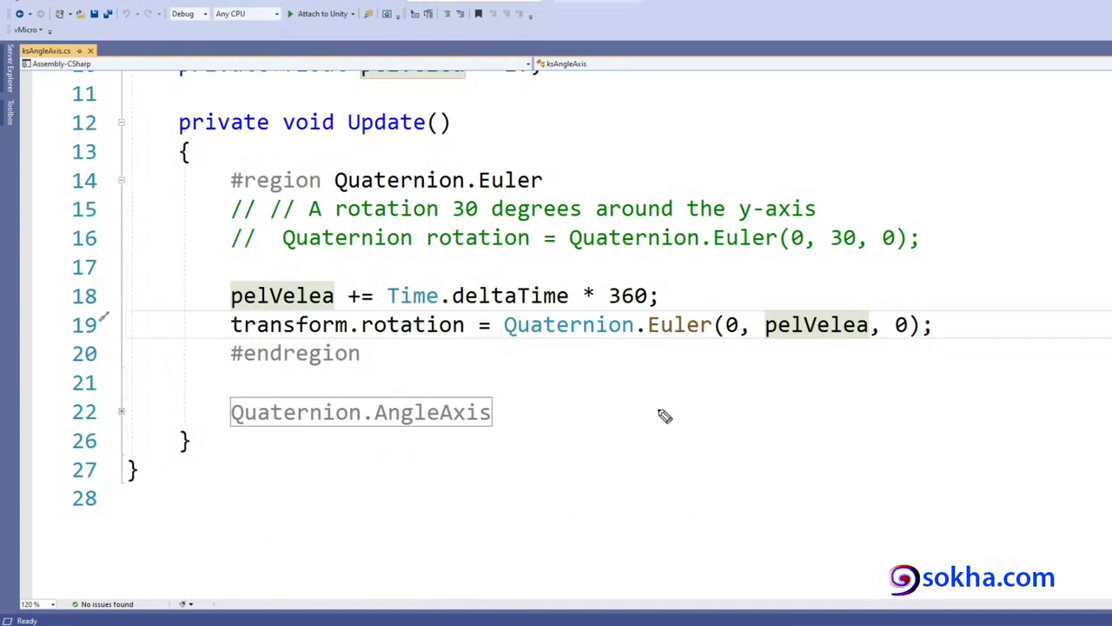
left_click_drag(725, 349, 919, 347)
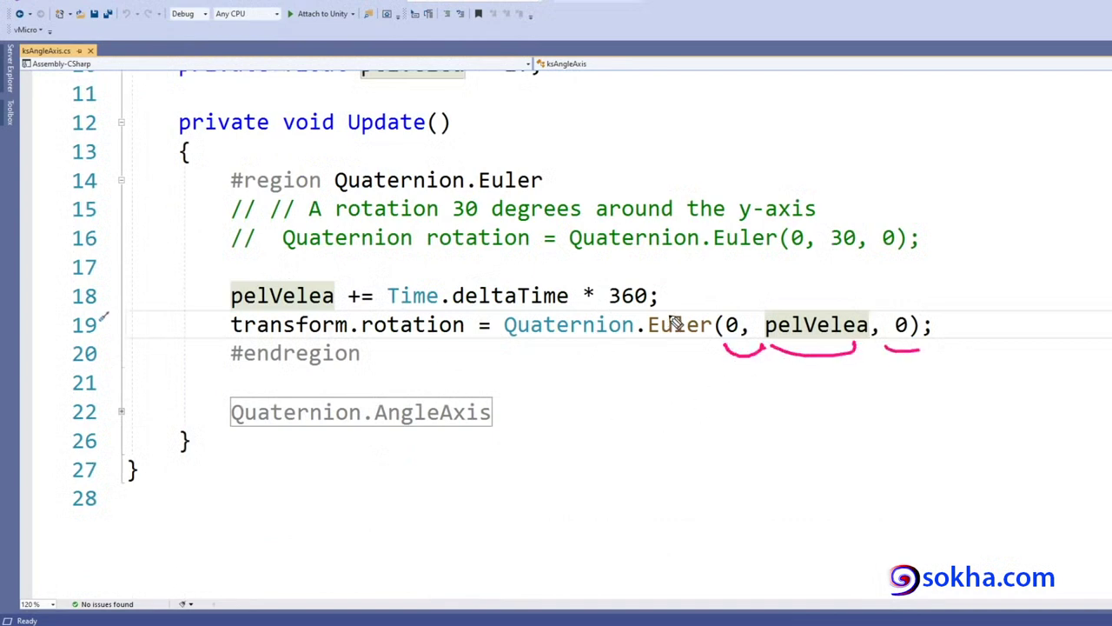
left_click_drag(687, 304, 711, 304)
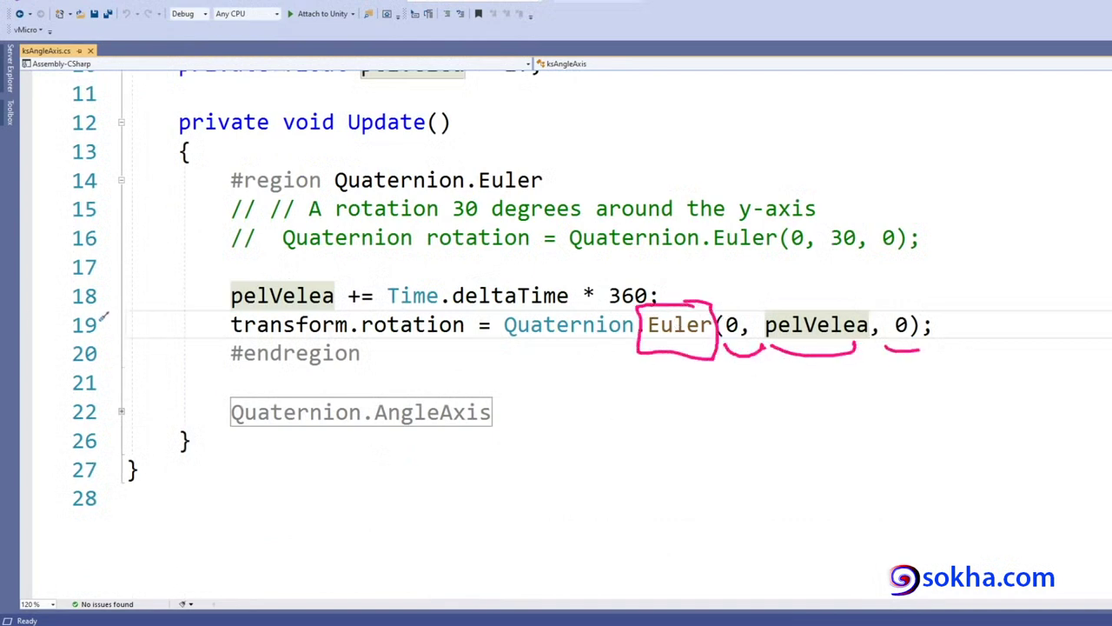
key("e")
mouse_move(699, 336)
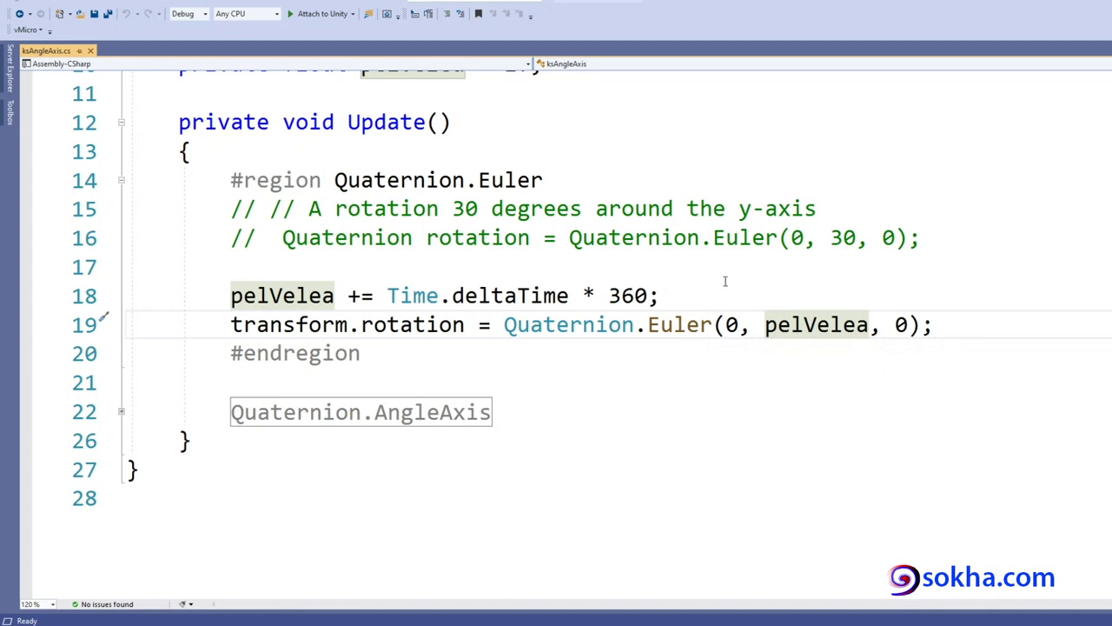
double_click(713, 324)
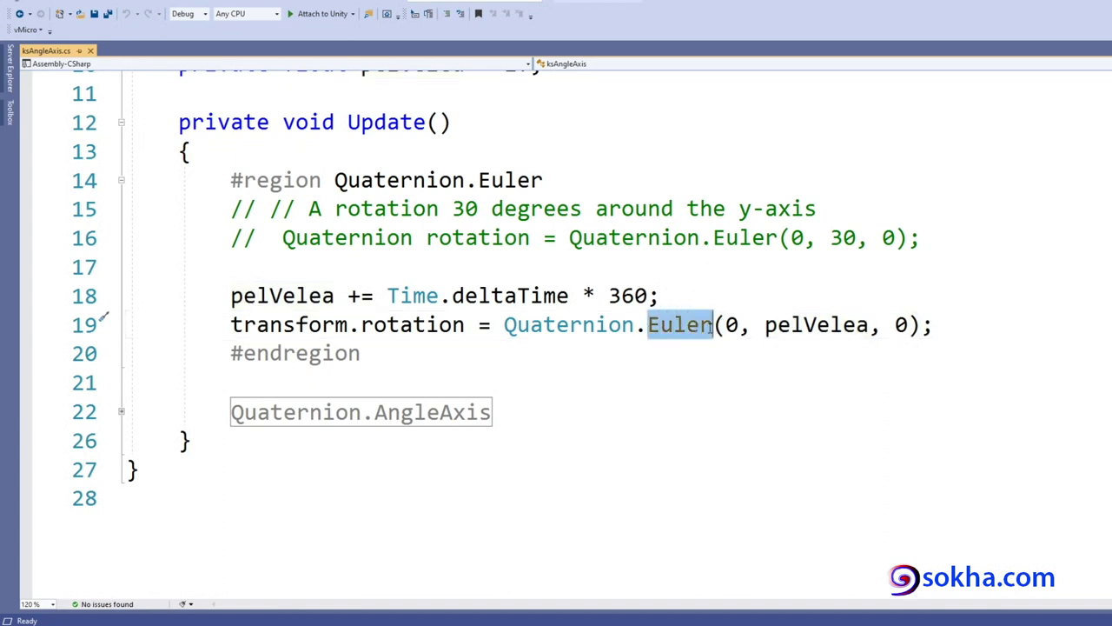
mouse_move(710, 330)
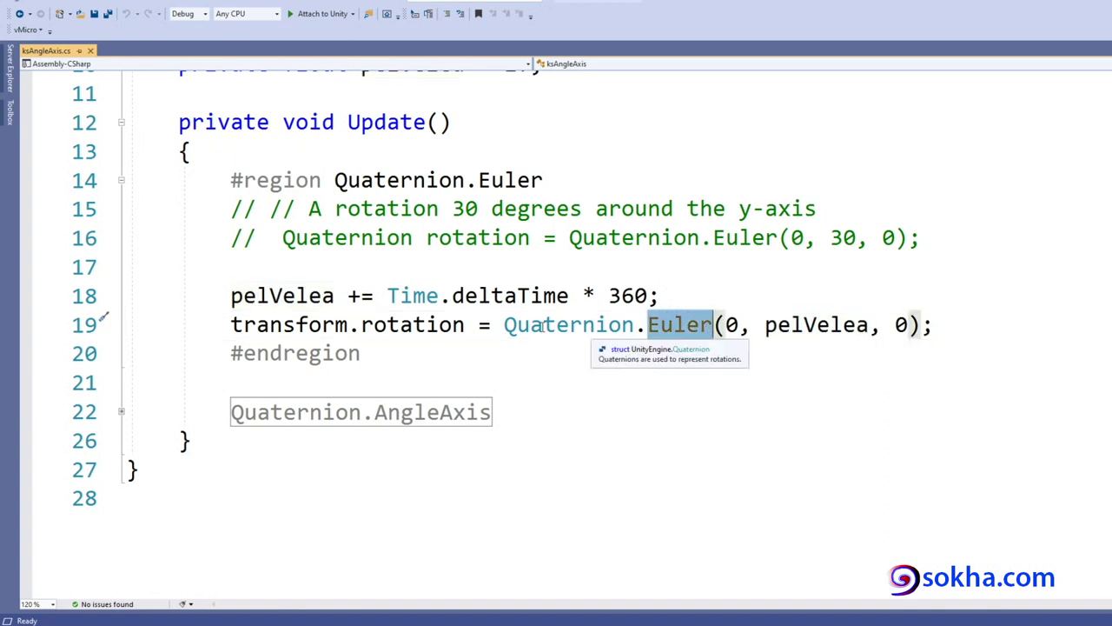
left_click_drag(505, 325, 634, 327)
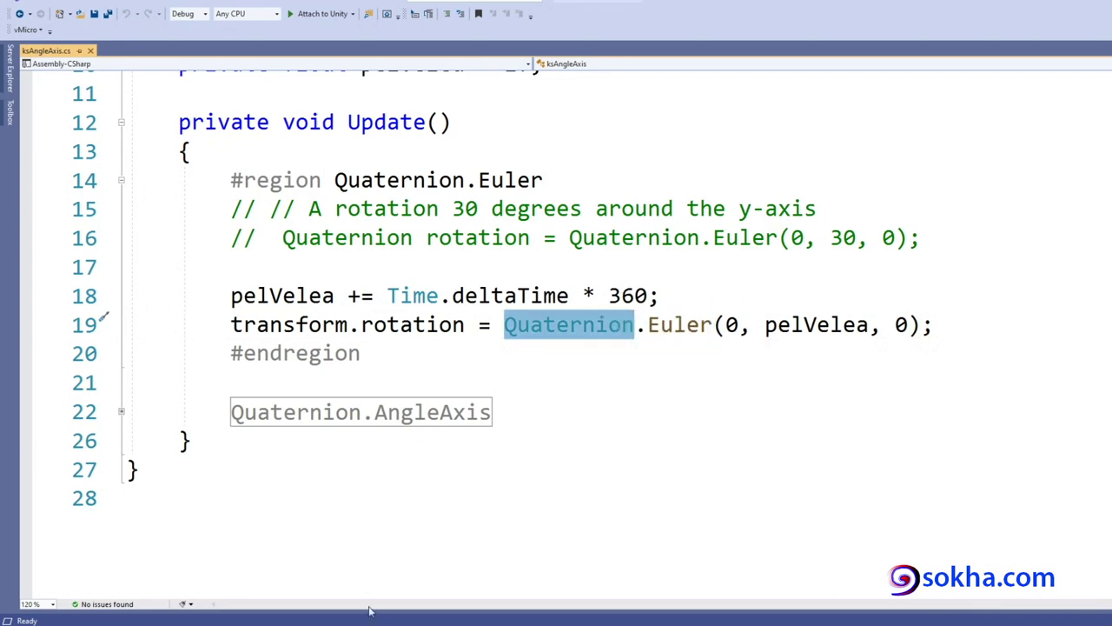
Step: Underline LookRotation, Angle, Slerp, FromToRotation and identity, cross out Euler, then clear
scroll(559, 301, "down", 5)
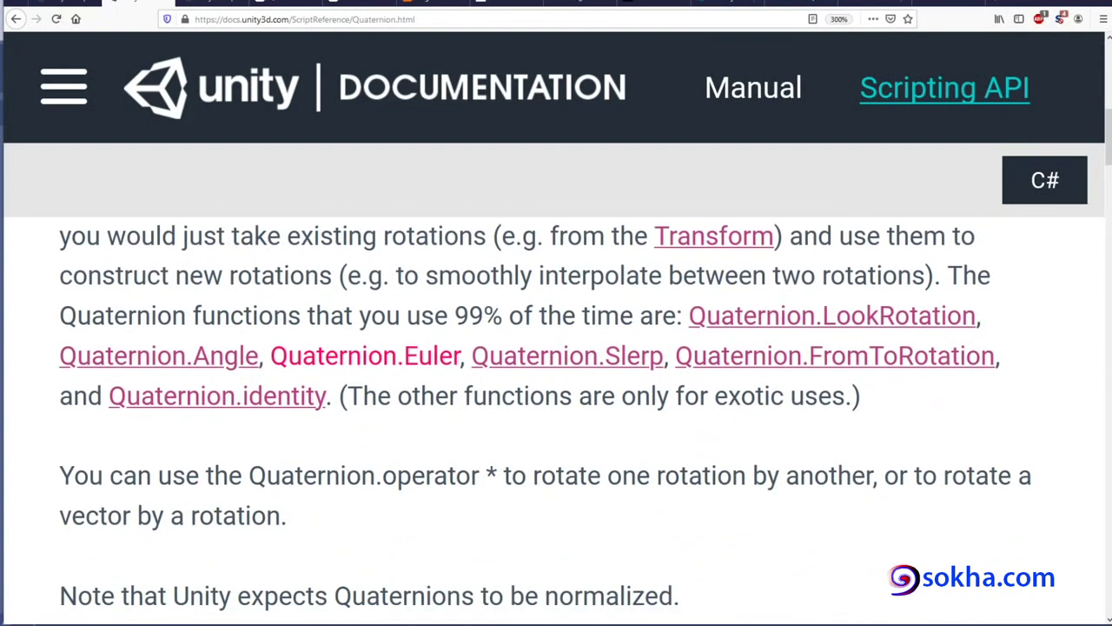
left_click_drag(121, 375, 219, 376)
left_click_drag(744, 341, 909, 341)
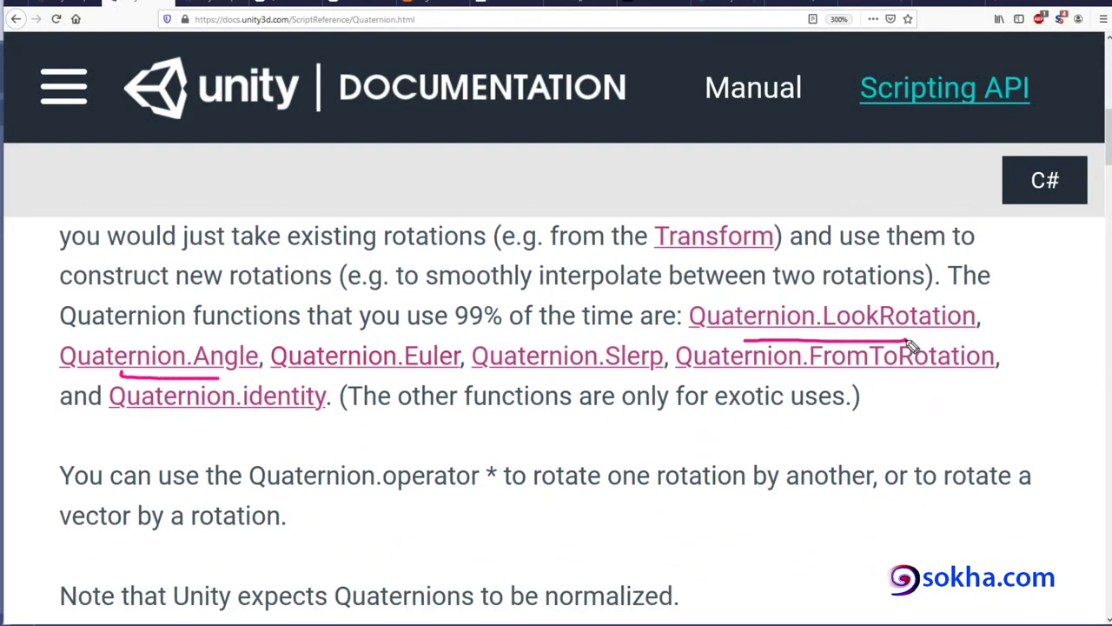
left_click_drag(712, 383, 901, 384)
left_click_drag(522, 379, 627, 379)
left_click_drag(166, 425, 324, 425)
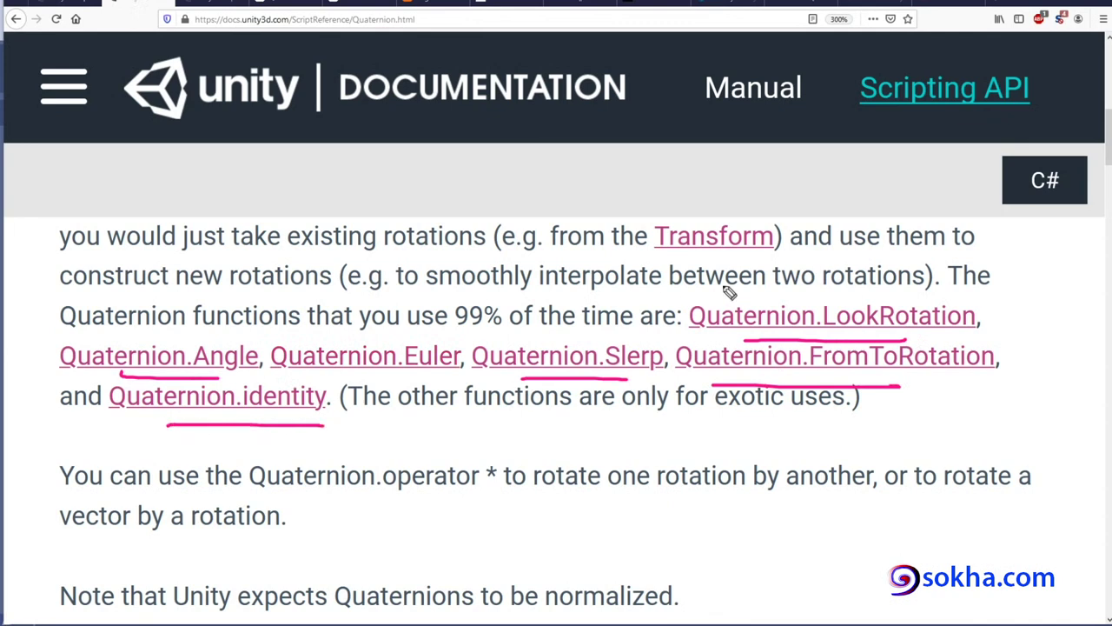
left_click_drag(451, 320, 400, 405)
left_click_drag(410, 315, 441, 376)
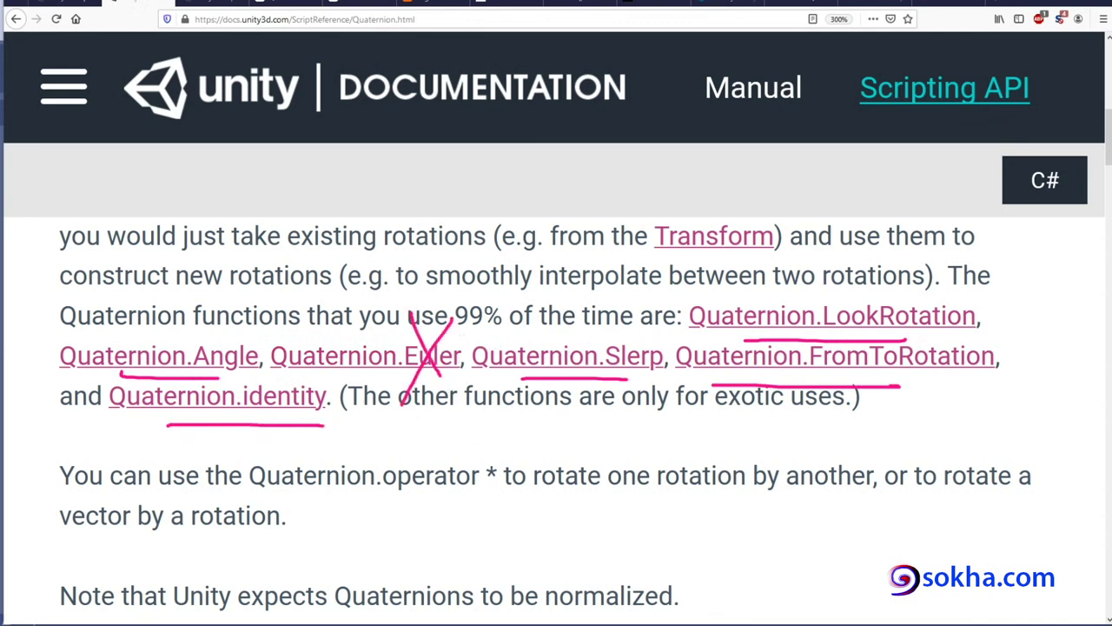
key("Escape")
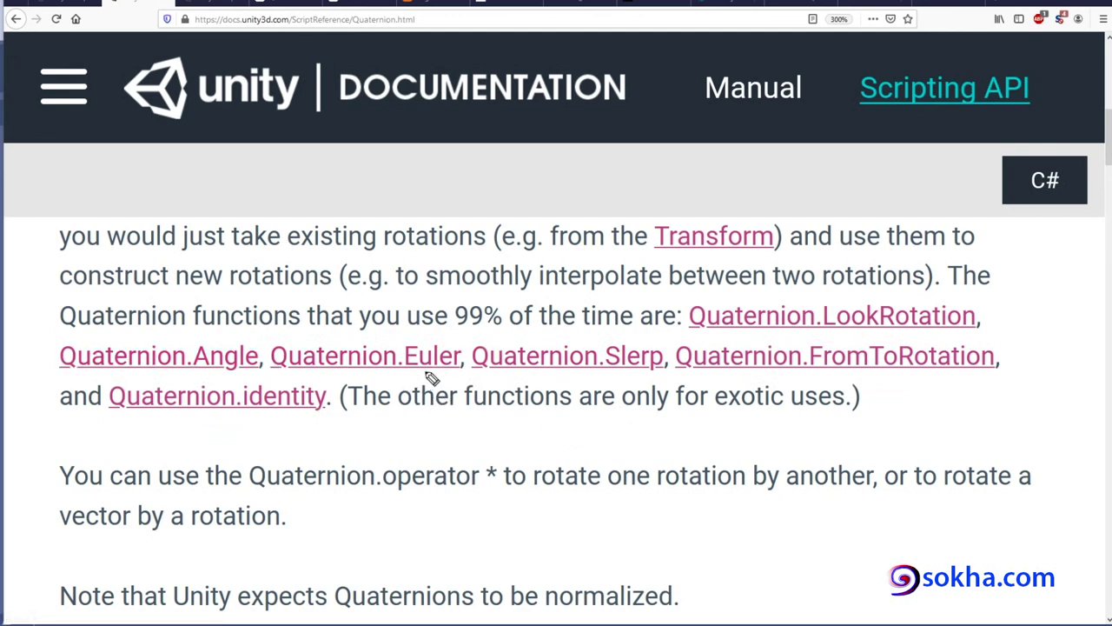
Step: Circle Euler, sketch a rotation circle with arrows to it, erase, and scroll up slightly
left_click_drag(446, 336, 428, 323)
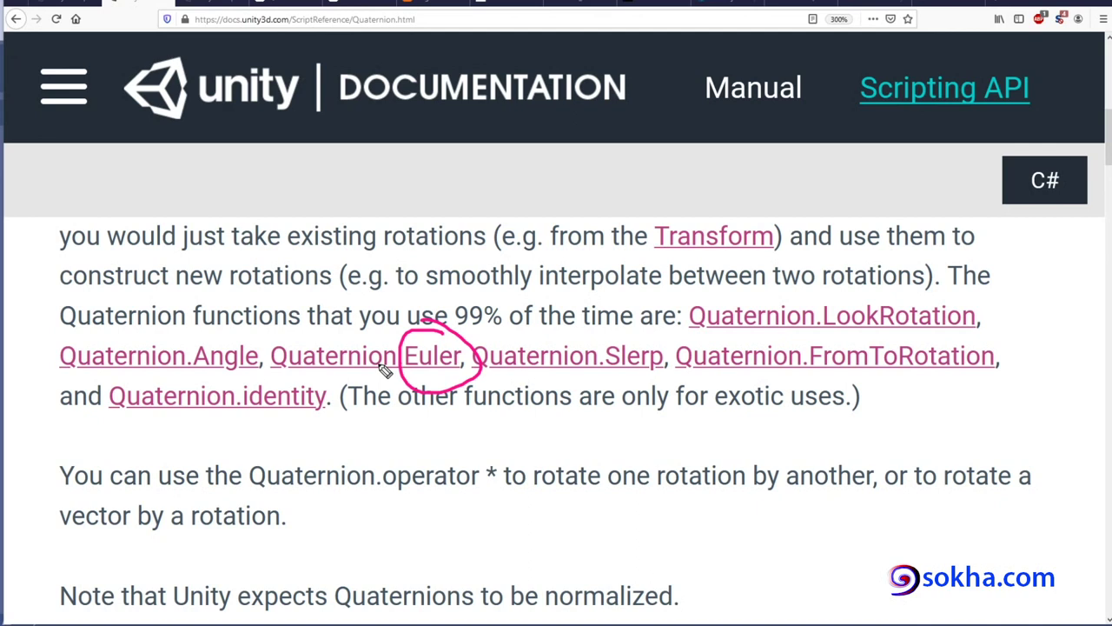
mouse_move(570, 139)
left_mouse_down()
mouse_move(601, 186)
mouse_move(599, 177)
left_mouse_up()
left_click(539, 190)
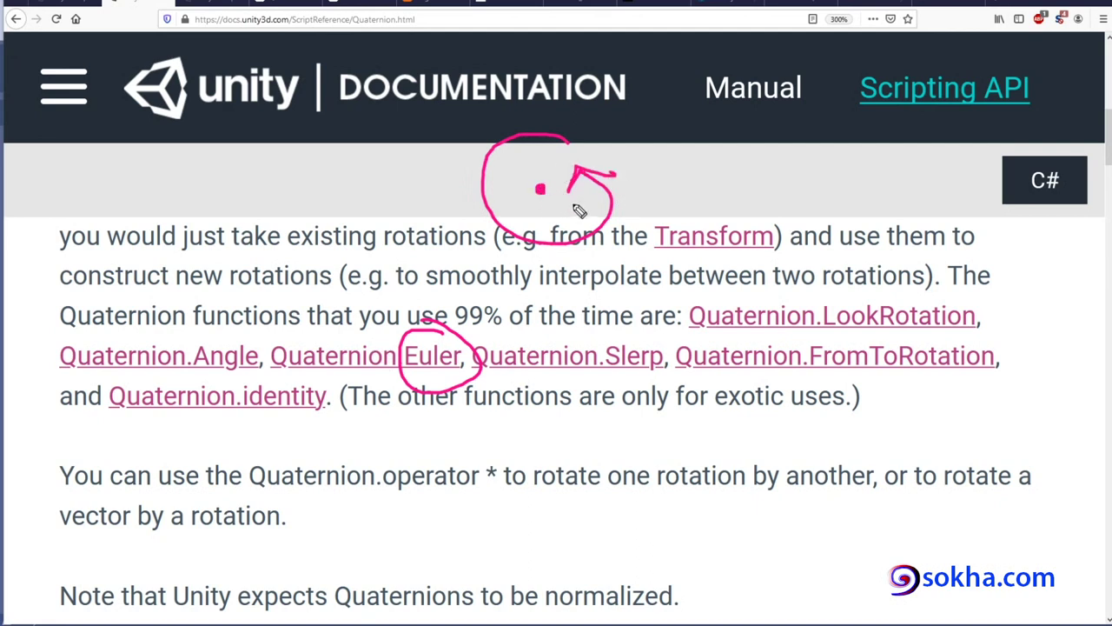
mouse_move(425, 265)
left_mouse_down()
mouse_move(444, 341)
mouse_move(460, 329)
left_mouse_up()
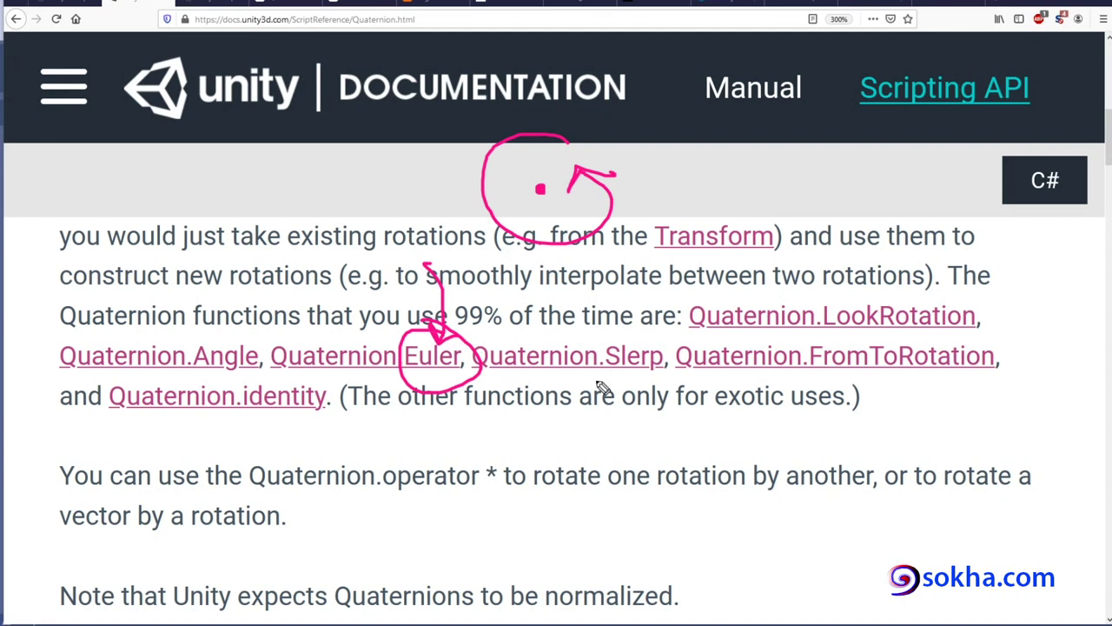
mouse_move(431, 375)
left_mouse_down()
mouse_move(425, 469)
mouse_move(445, 384)
left_mouse_up()
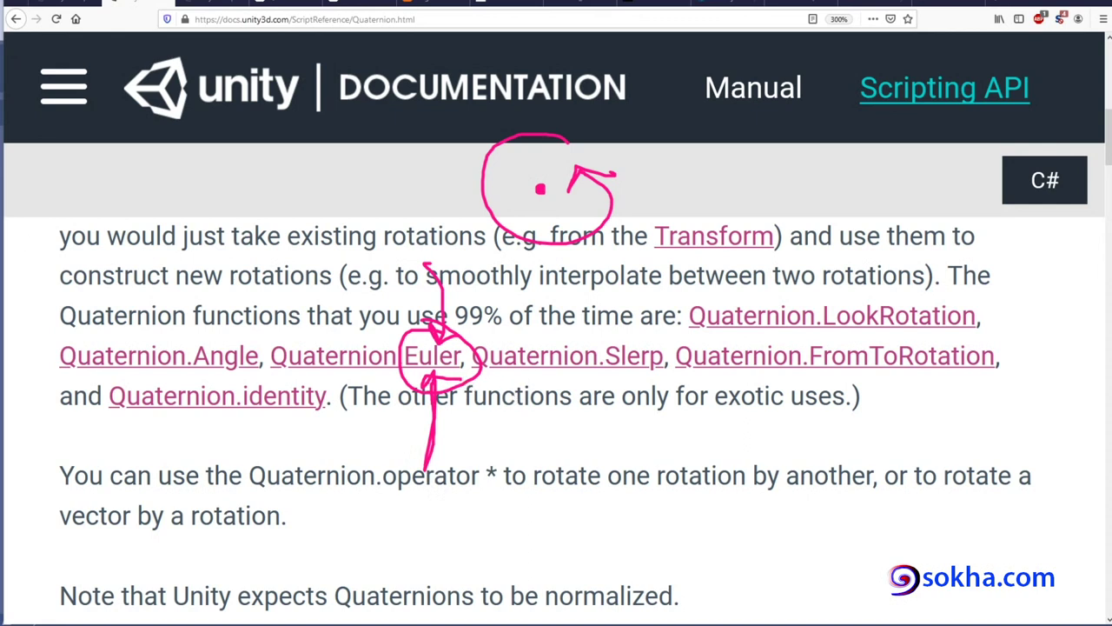
key("Escape")
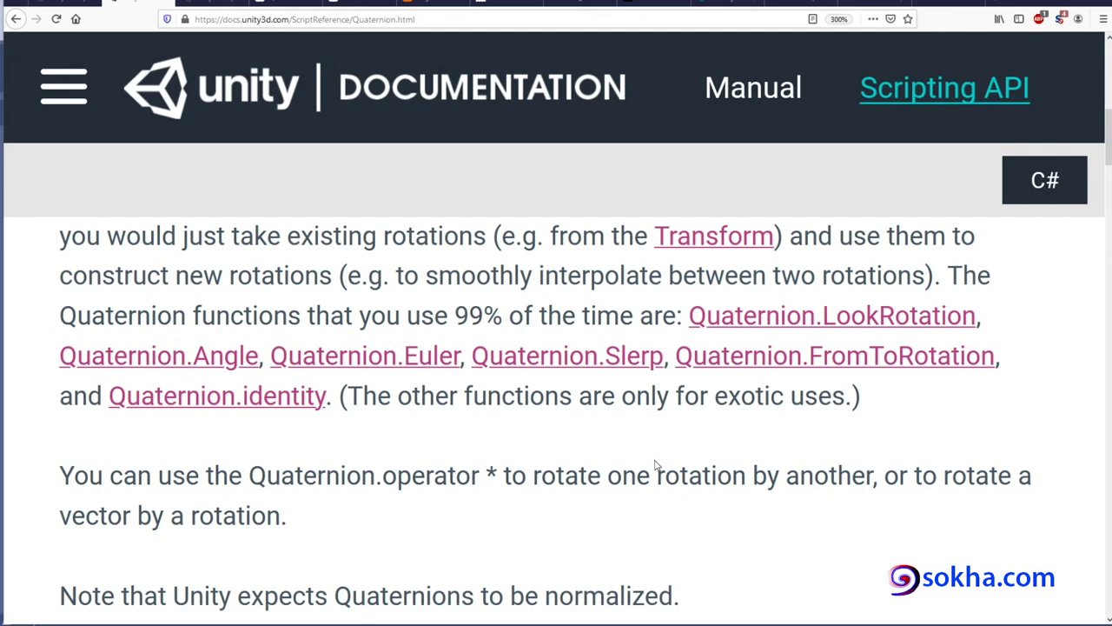
scroll(657, 465, "up", 2)
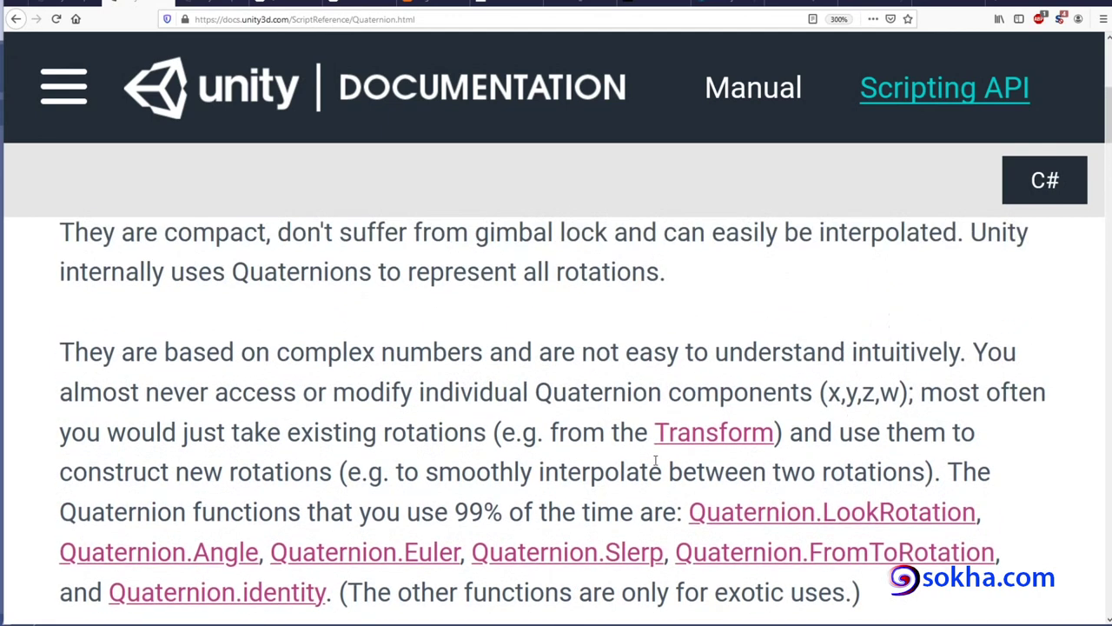